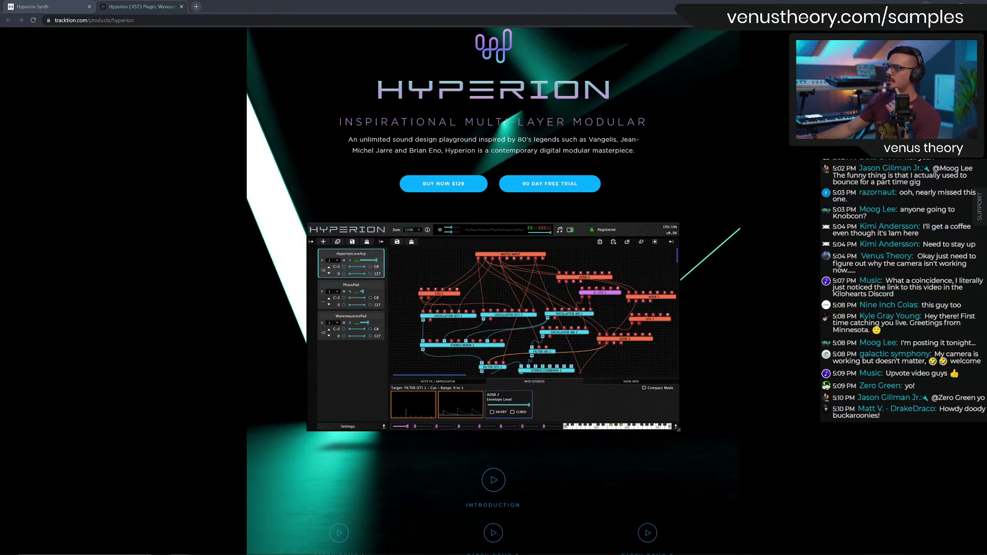
# Examine the Hyperion product page's purchase options, interface preview, and the "Deeply Capable Yet Instantly Approachable" and "Surgical Control" sections.
pyautogui.scroll(-3, 488, 165)
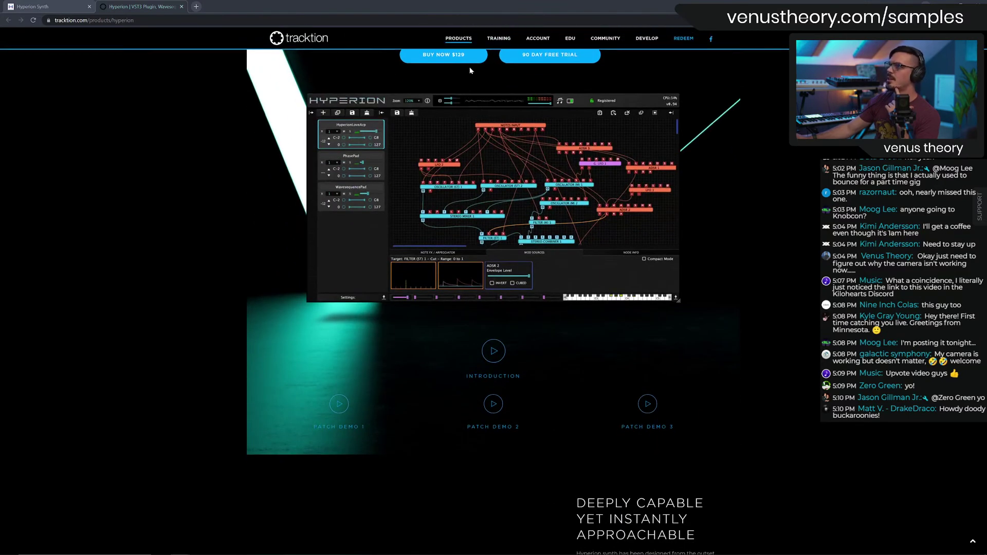
pyautogui.scroll(1, 480, 111)
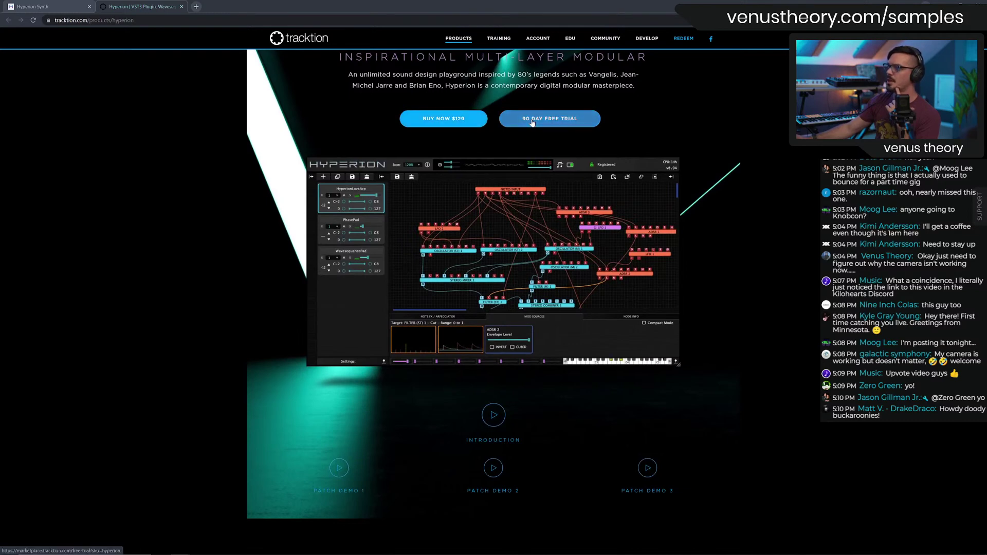
pyautogui.scroll(-2, 532, 122)
pyautogui.scroll(-2, 532, 121)
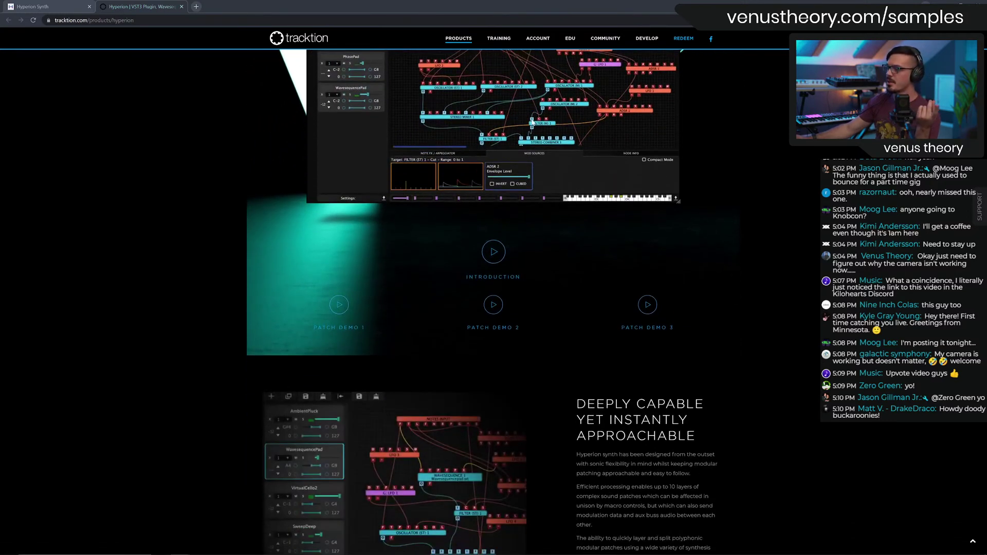
pyautogui.scroll(2, 537, 109)
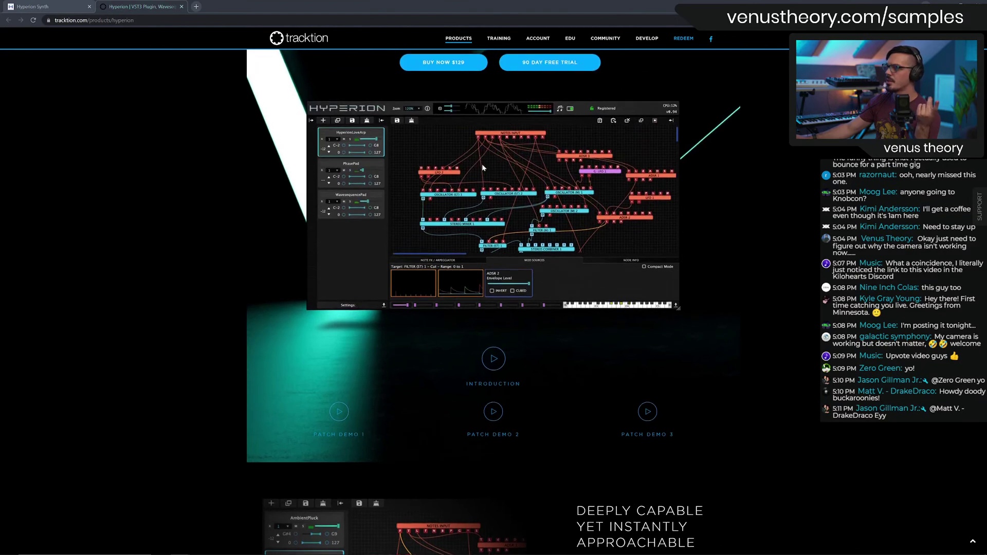
pyautogui.scroll(-4, 480, 167)
pyautogui.scroll(-3, 457, 250)
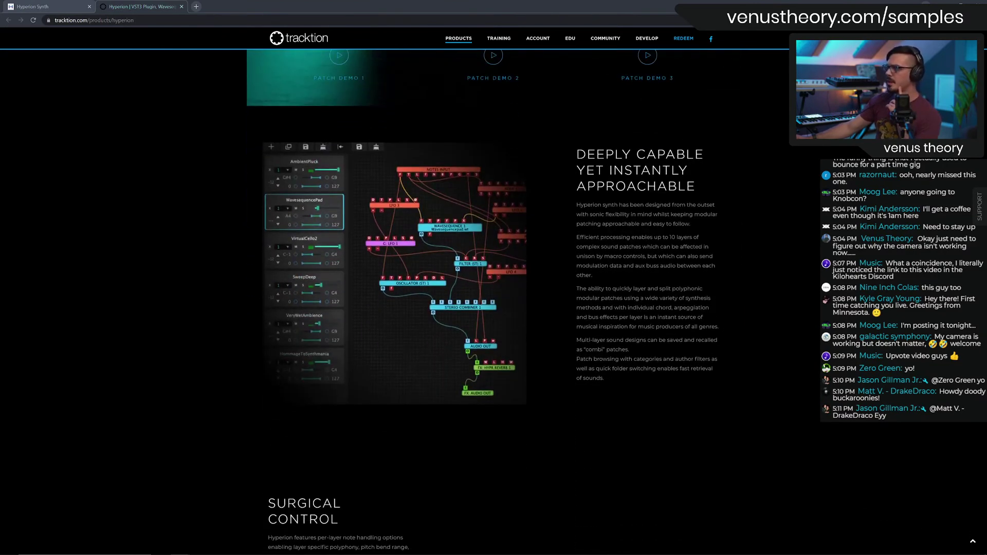
pyautogui.scroll(-1, 483, 303)
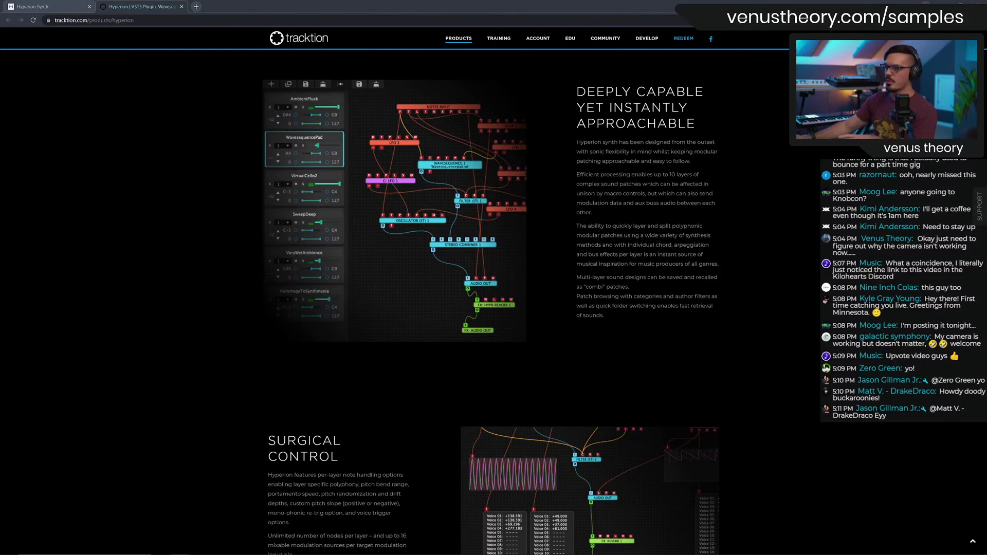
pyautogui.scroll(-1, 565, 236)
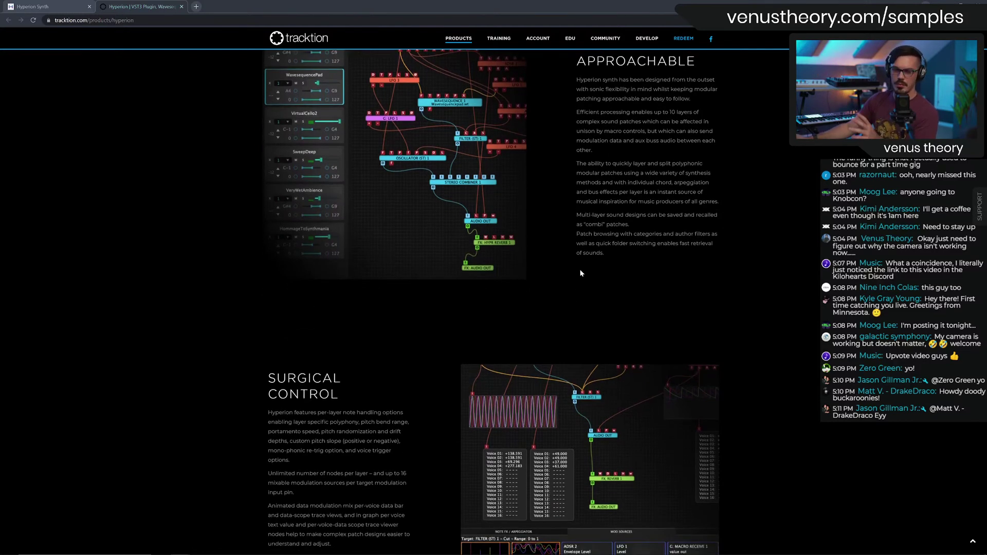
pyautogui.scroll(-3, 580, 273)
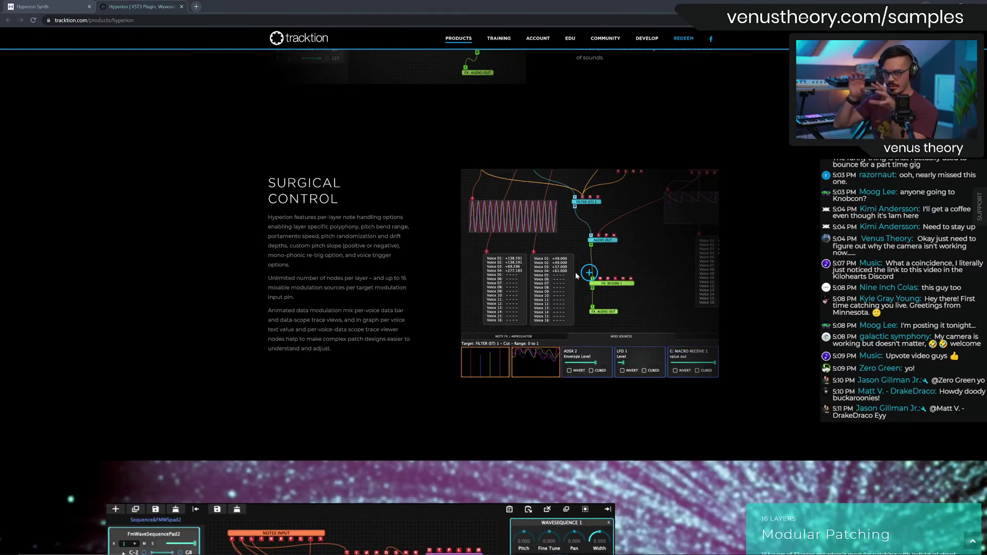
# Read the product page's sections on modular patching, multiple synthesis types, inspirational sound processing, and control and data generation options.
pyautogui.scroll(-5, 577, 277)
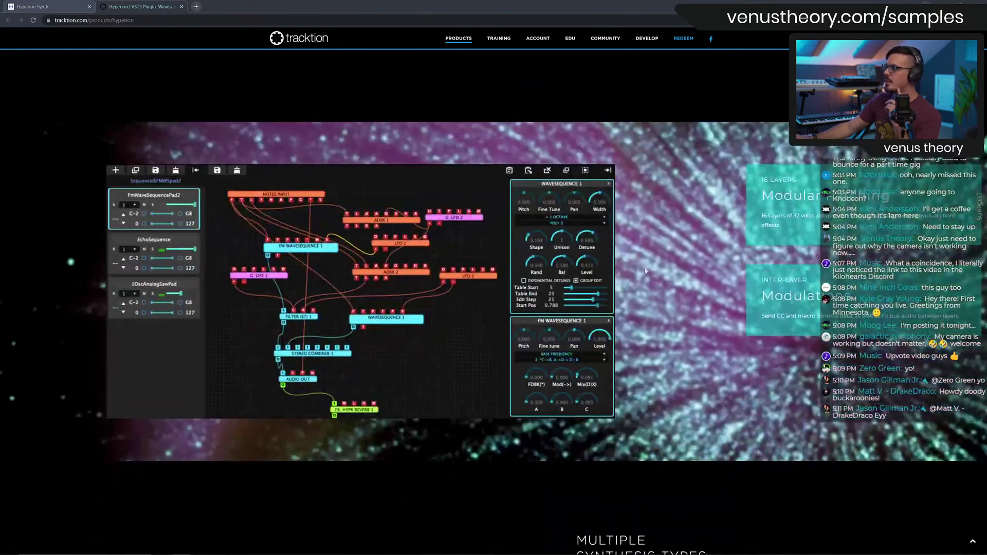
pyautogui.scroll(-1, 655, 272)
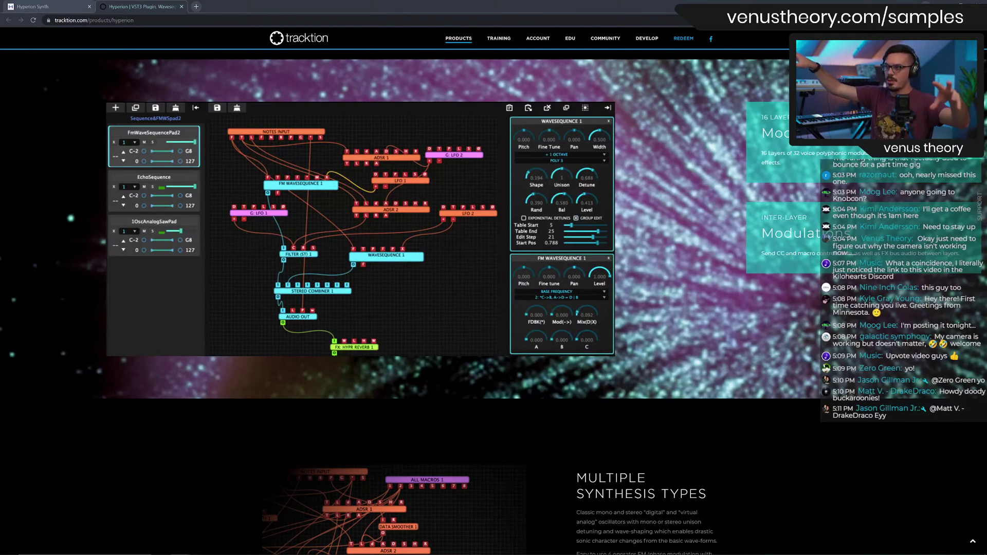
pyautogui.scroll(-3, 759, 245)
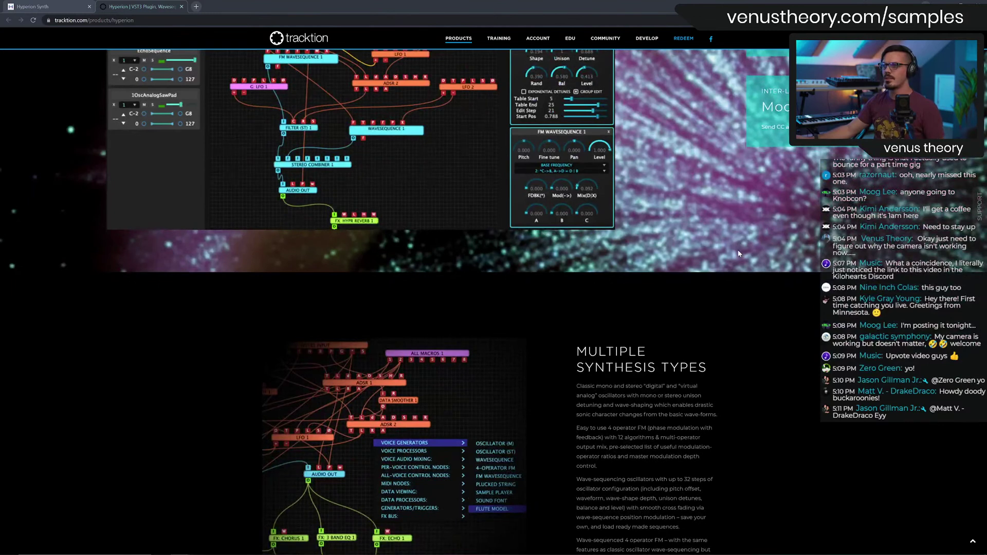
pyautogui.scroll(-4, 718, 241)
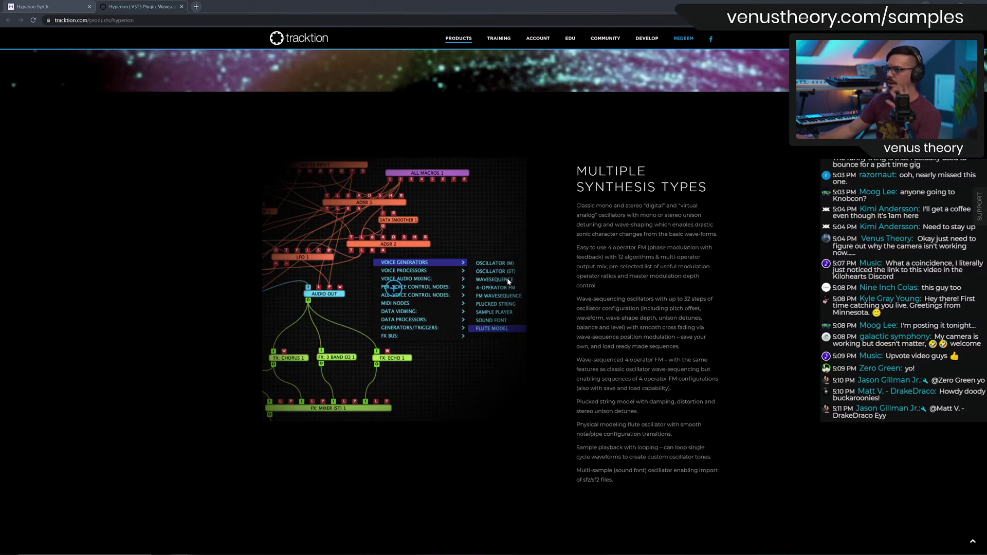
pyautogui.scroll(-7, 509, 282)
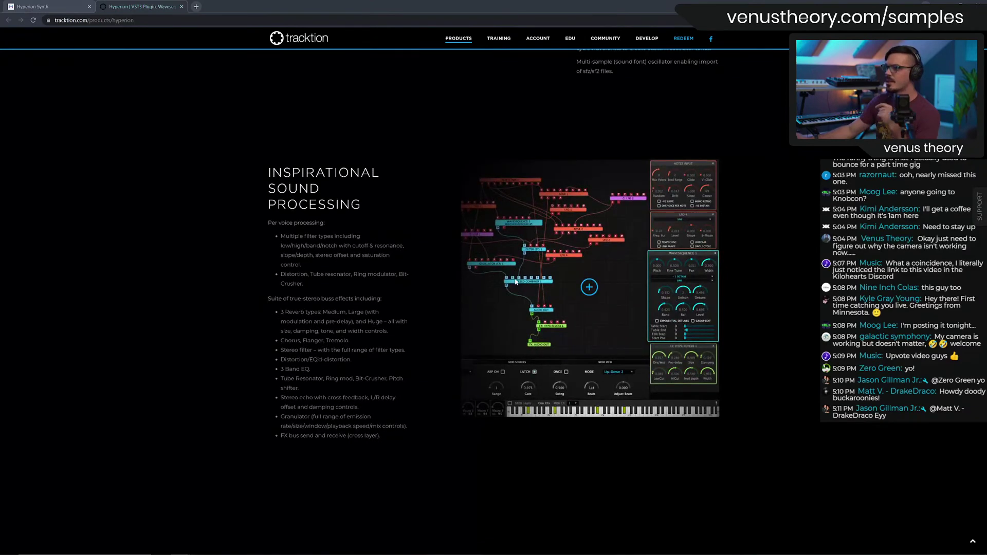
pyautogui.scroll(-2, 498, 273)
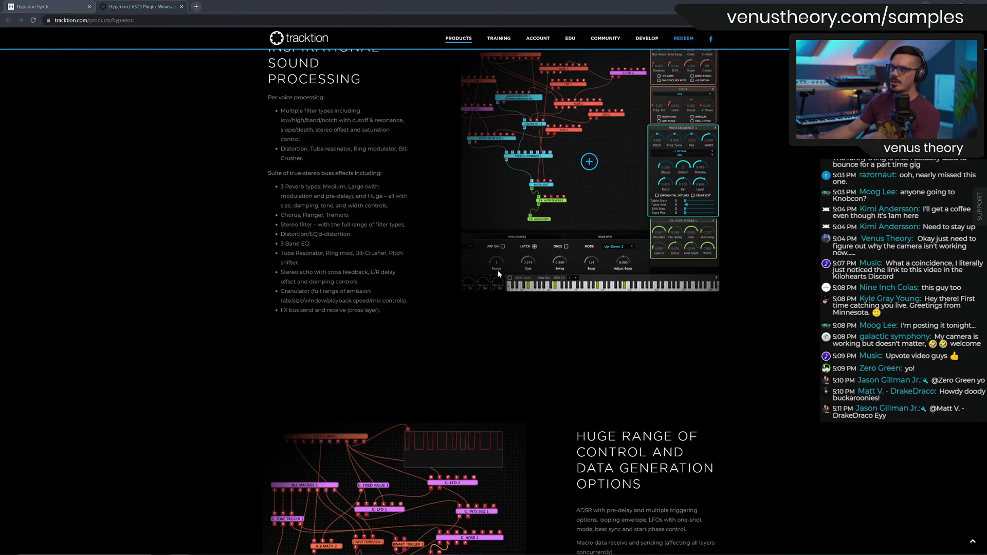
pyautogui.scroll(-5, 490, 264)
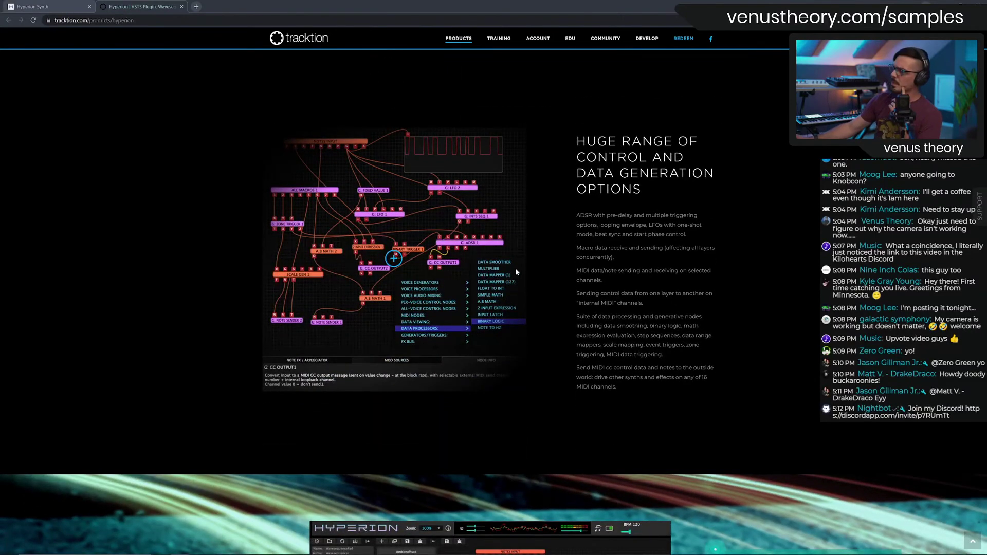
pyautogui.scroll(-1, 493, 278)
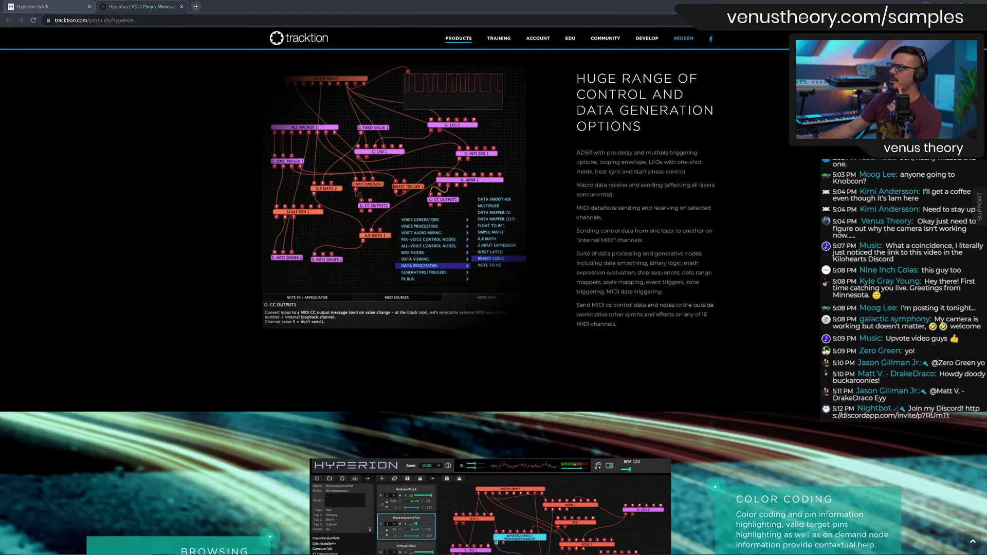
pyautogui.scroll(1, 493, 278)
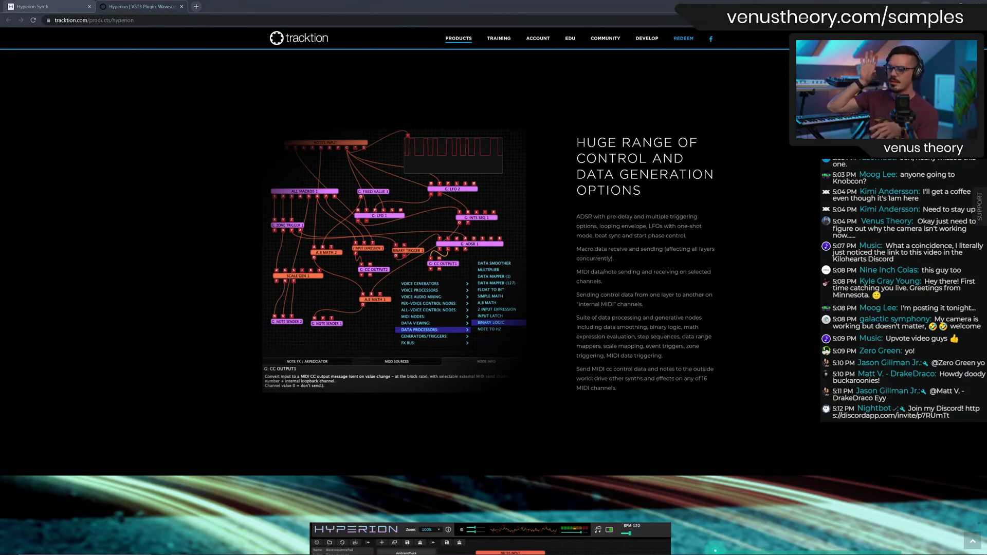
pyautogui.scroll(-5, 618, 207)
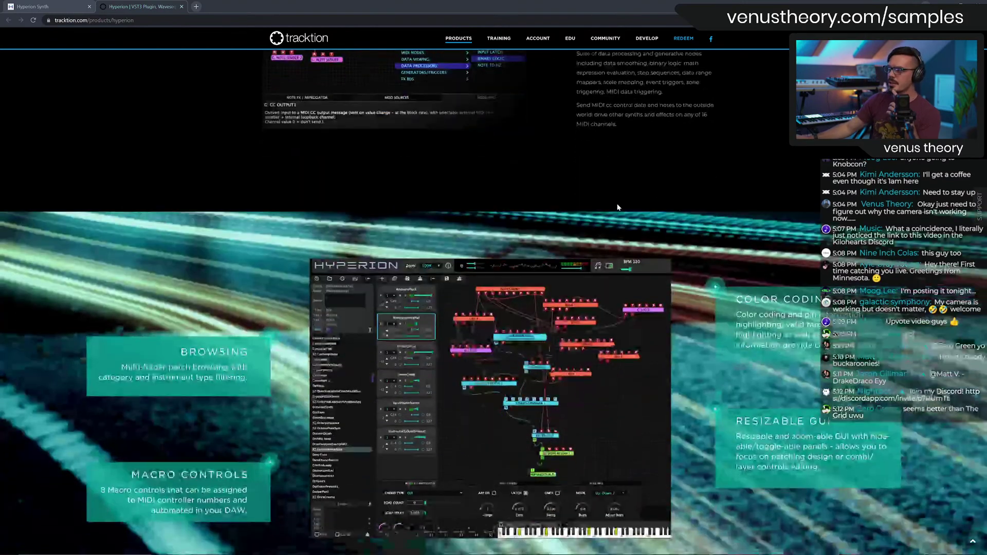
# Read the product page's design team and system requirements sections, and return to the beginning of the page.
pyautogui.scroll(-10, 617, 207)
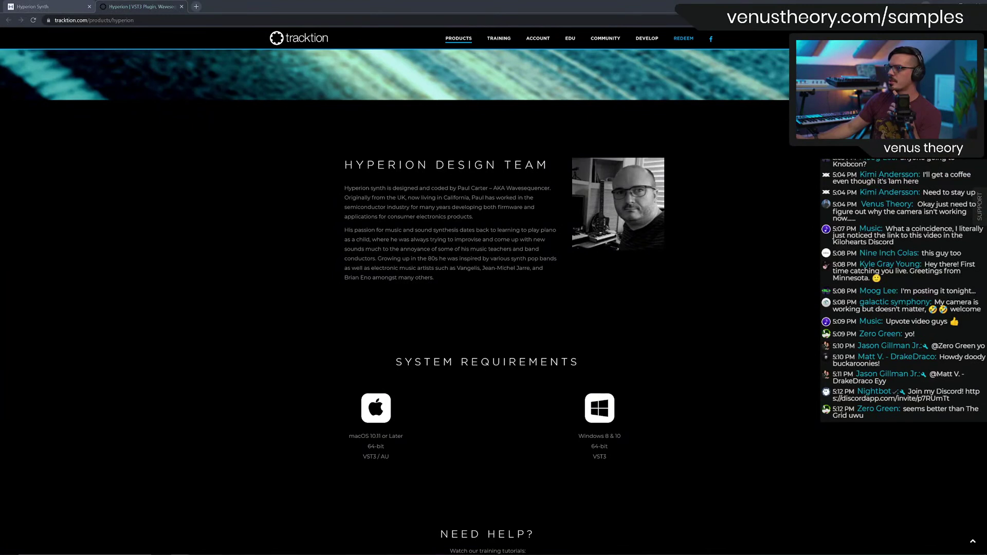
pyautogui.doubleClick(464, 188)
pyautogui.click(493, 255)
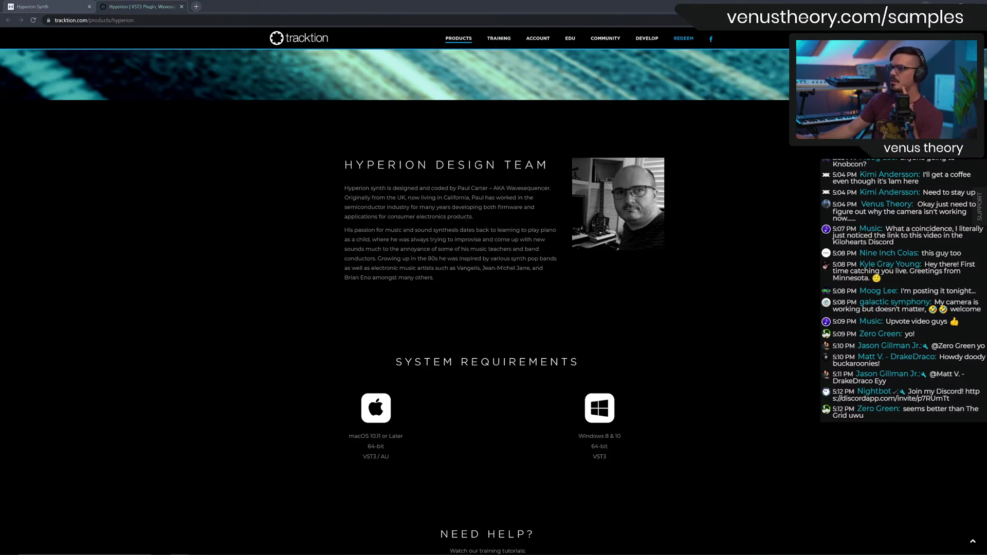
pyautogui.scroll(-1, 395, 293)
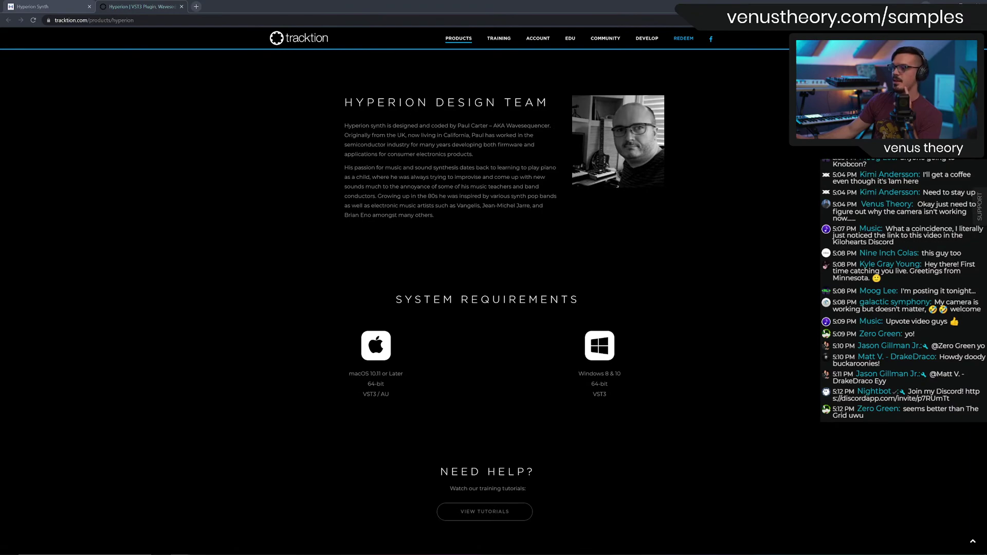
pyautogui.scroll(-7, 473, 208)
pyautogui.scroll(15, 470, 257)
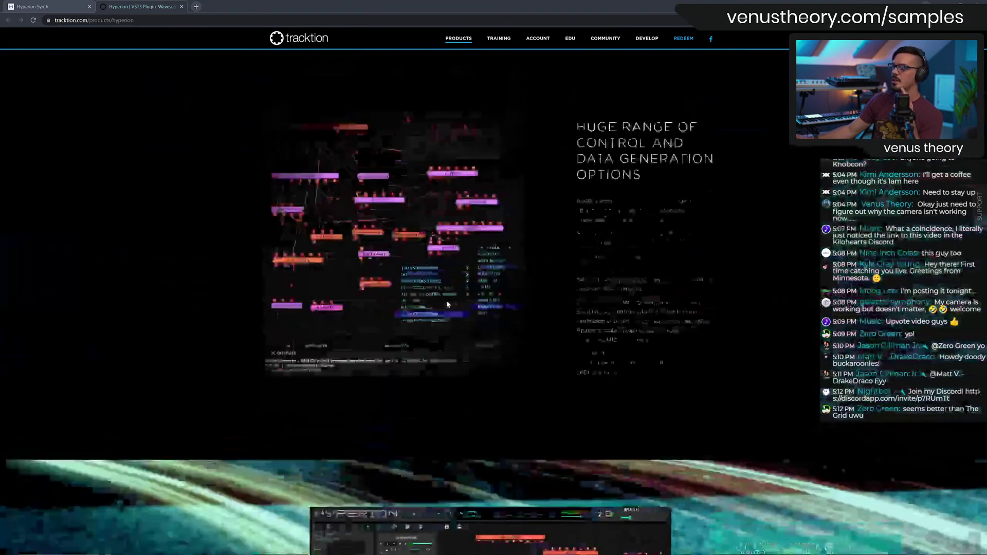
pyautogui.scroll(10, 446, 304)
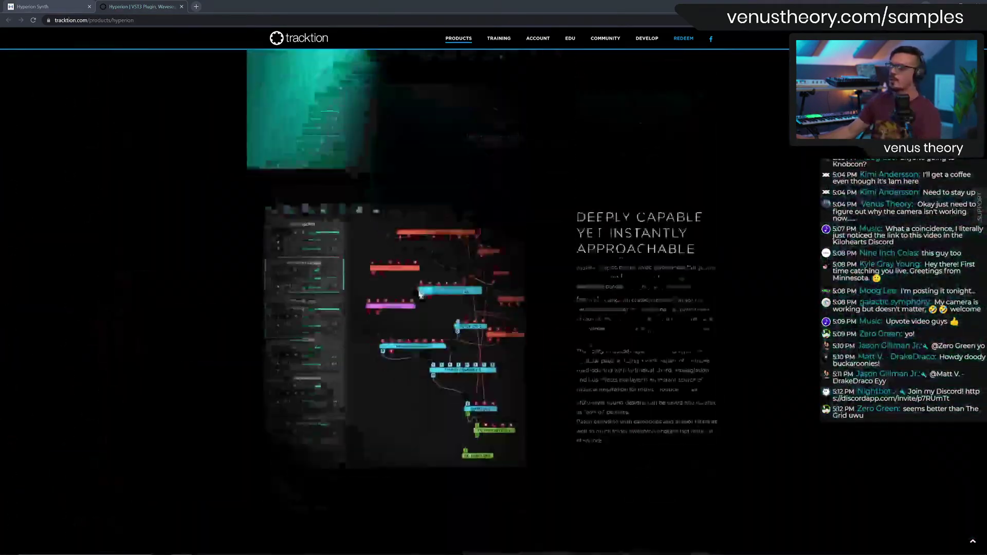
pyautogui.scroll(10, 421, 296)
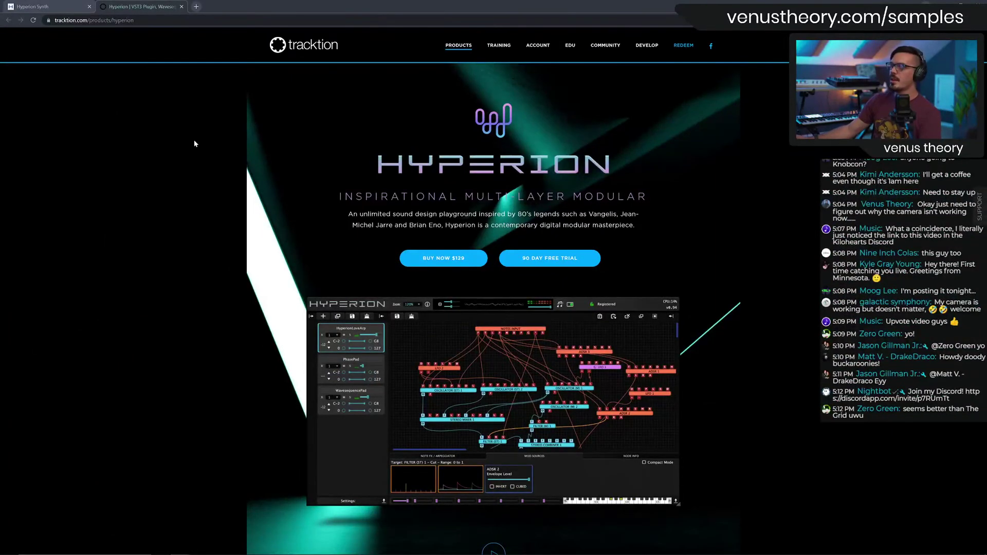
# Switch to the open hyperionsynth.com page and look over its synth description, screenshots and system requirements.
pyautogui.click(59, 6)
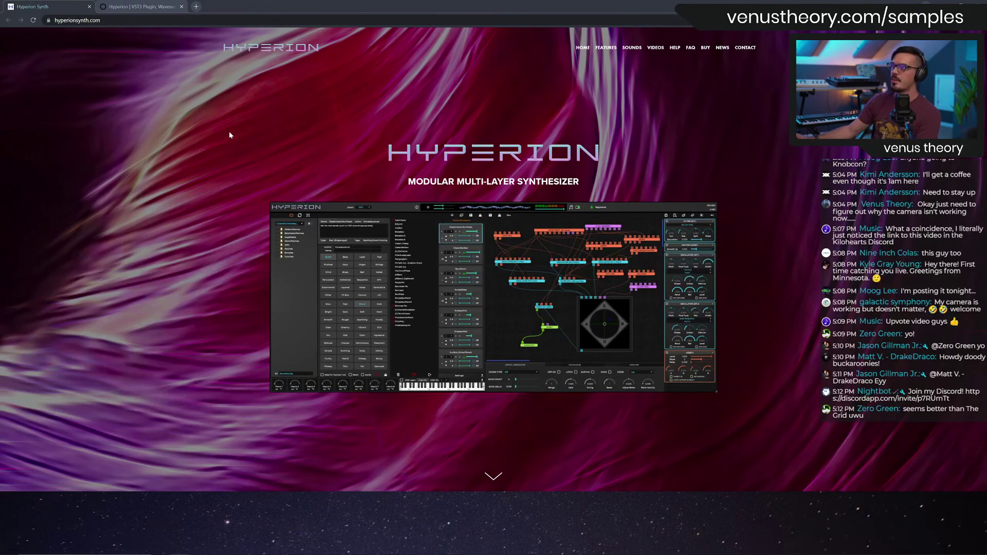
pyautogui.scroll(-8, 237, 143)
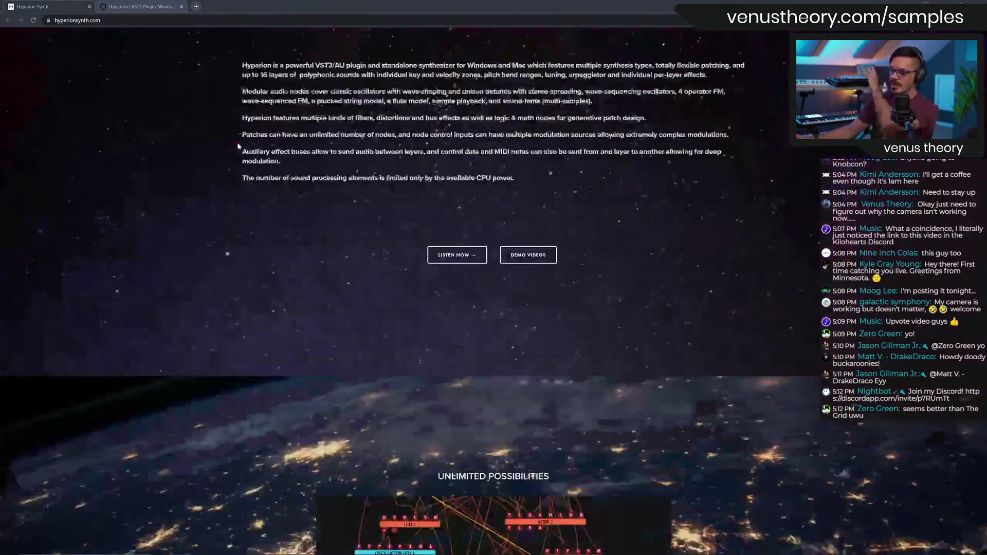
pyautogui.scroll(-12, 237, 143)
pyautogui.scroll(4, 248, 160)
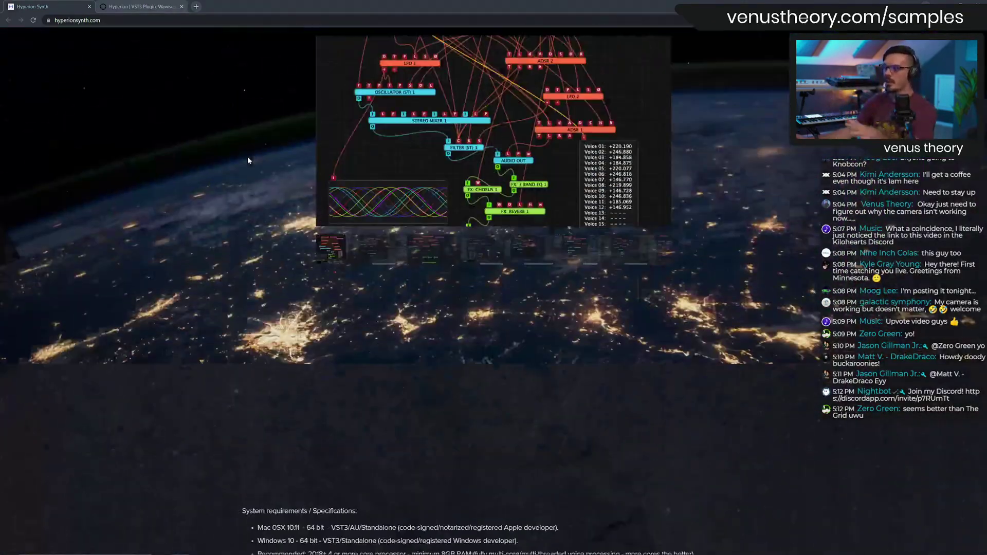
pyautogui.scroll(10, 248, 161)
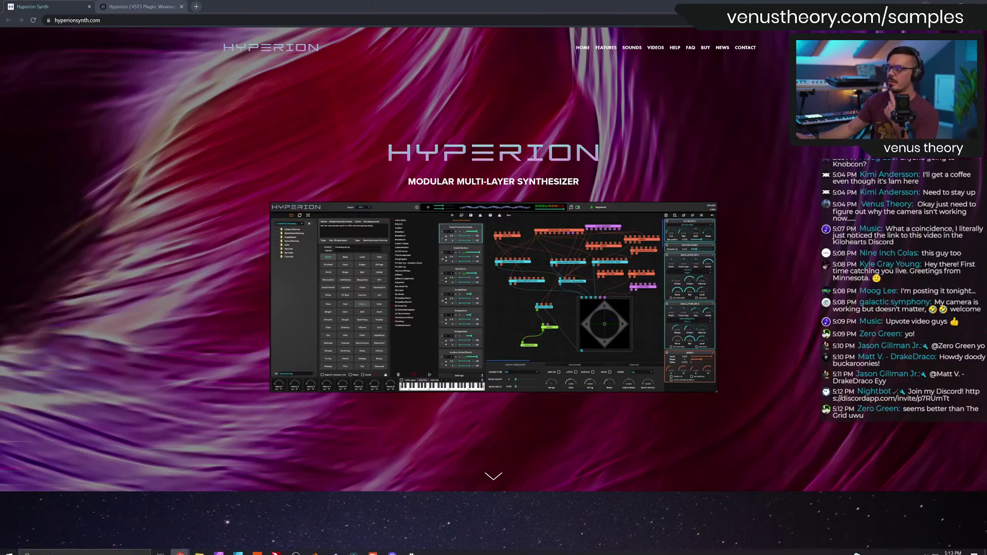
# Switch to Bitwig Studio and, on the first Hyperion track, disable PaulStretch and activate the Hyperion device.
pyautogui.click(257, 547)
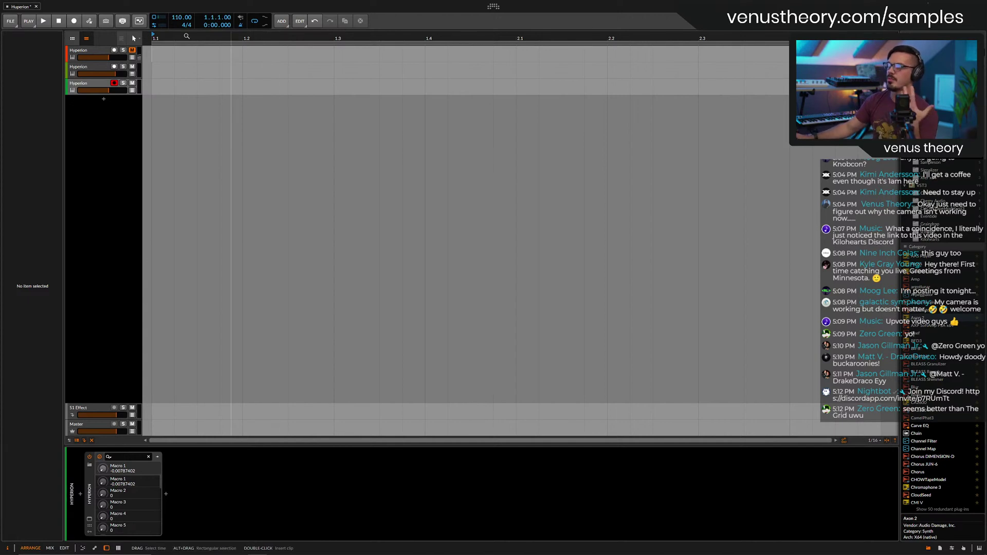
pyautogui.click(105, 51)
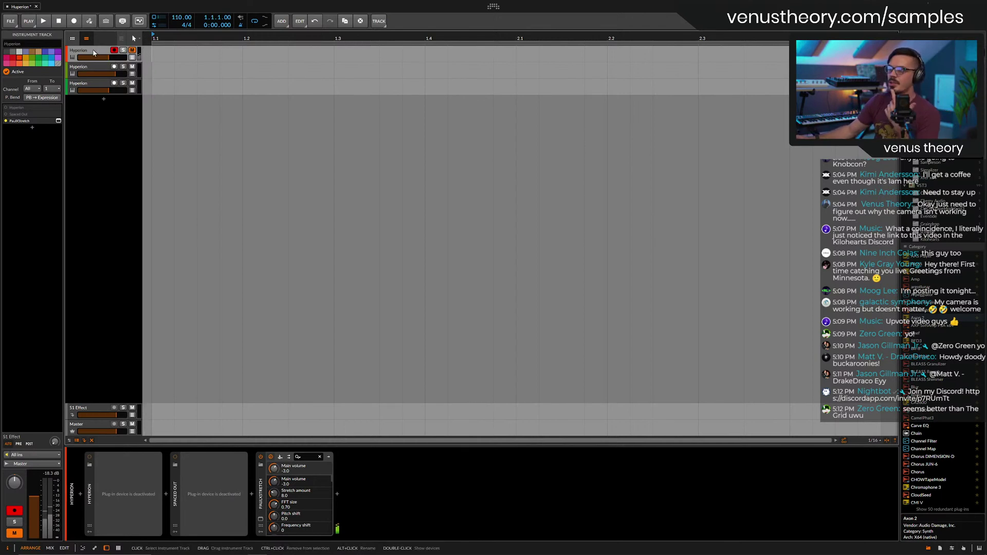
pyautogui.click(6, 121)
pyautogui.click(6, 108)
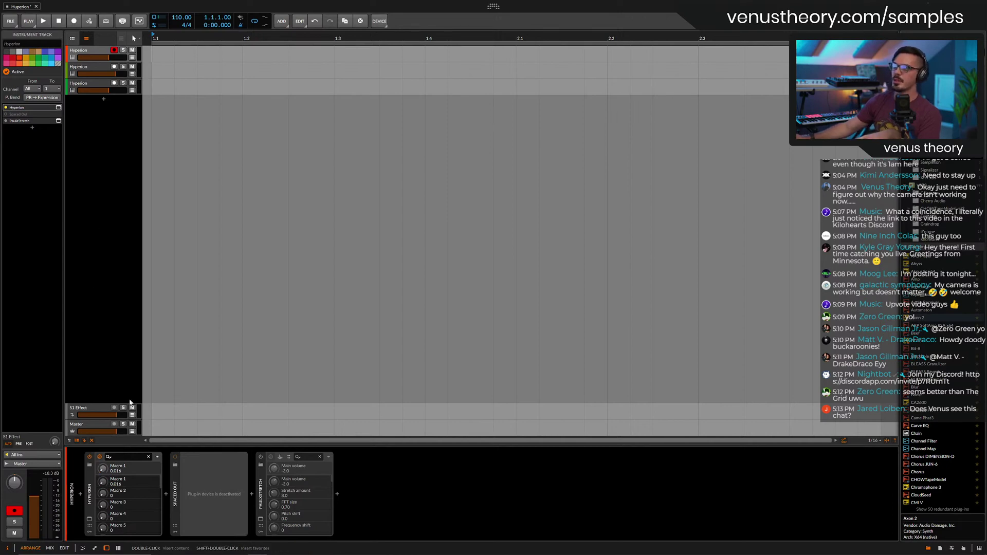
# Open the Hyperion plug-in window from the first Hyperion track's device chain.
pyautogui.click(90, 519)
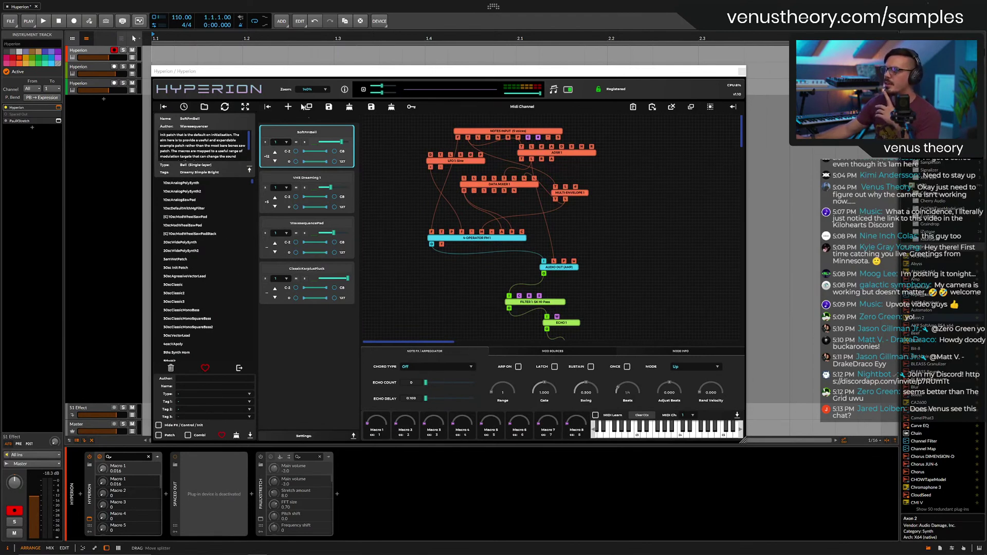
pyautogui.click(631, 97)
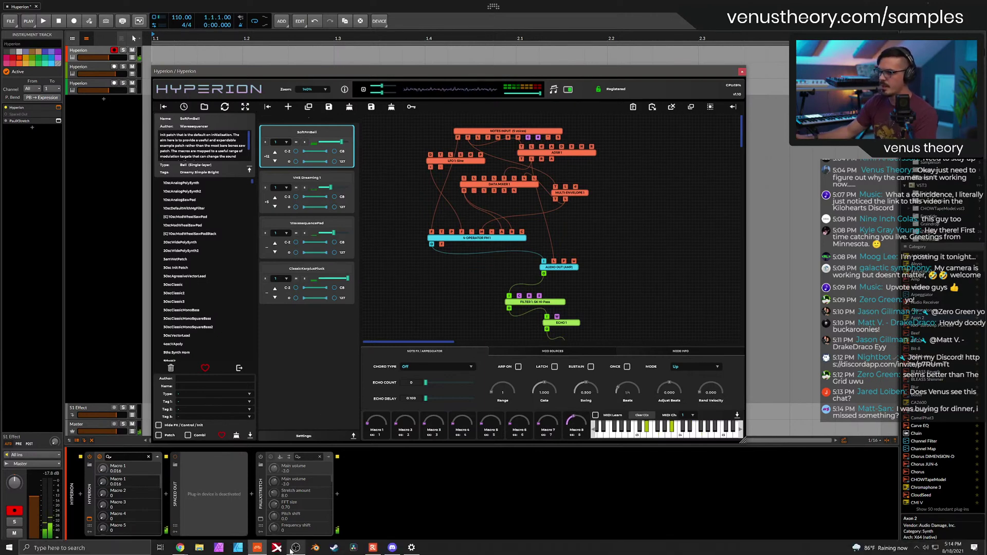
# Bring up OBS to check the stream's scenes, sources and audio mixer, and return to Bitwig Studio.
pyautogui.click(294, 548)
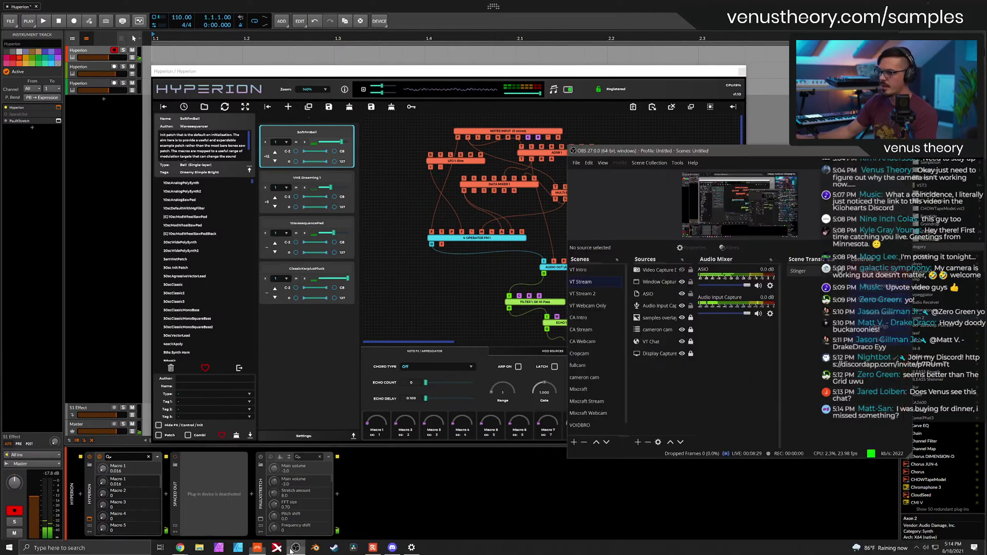
pyautogui.click(124, 380)
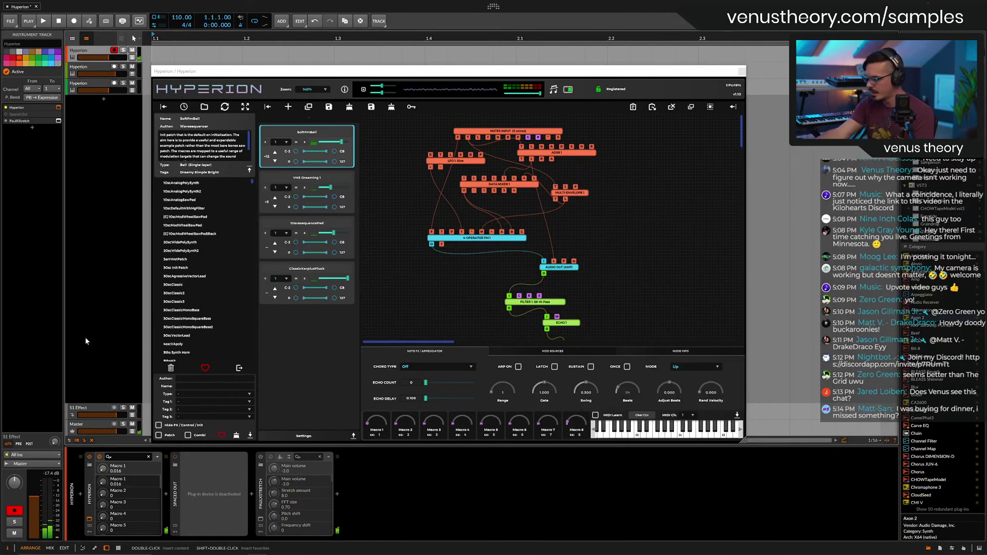
# Activate Spaced Out on the first Hyperion track, bring up its plug-in window, and deactivate the effect again.
pyautogui.click(174, 456)
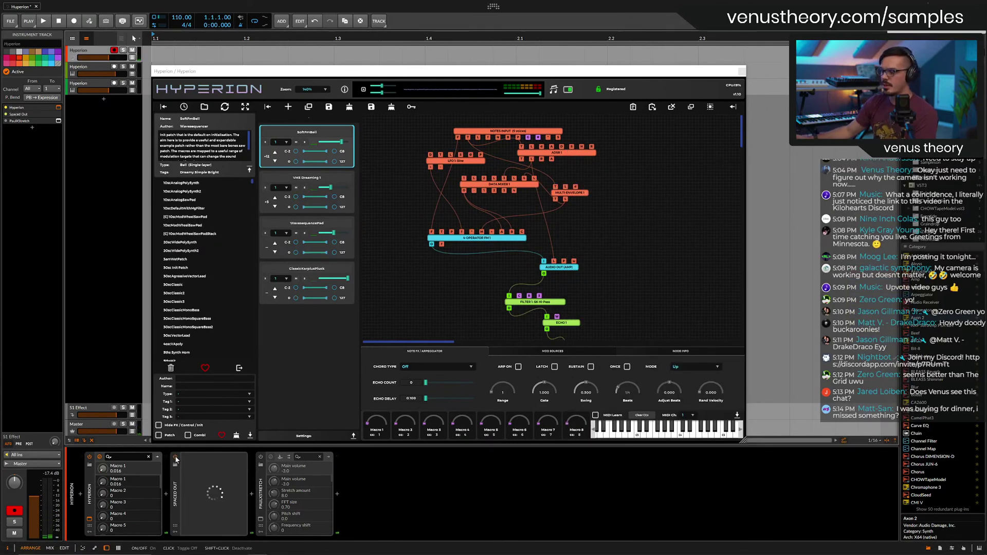
pyautogui.click(175, 517)
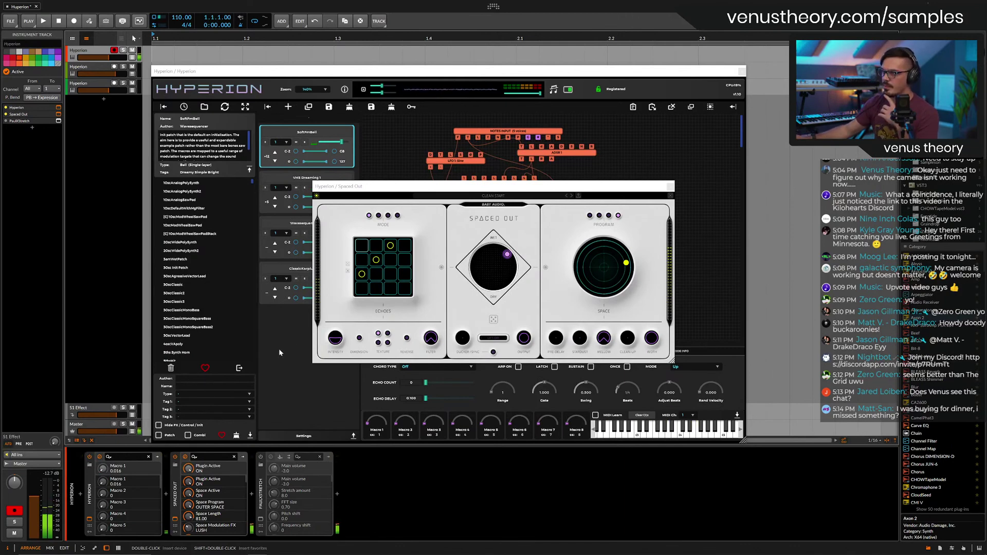
pyautogui.click(175, 457)
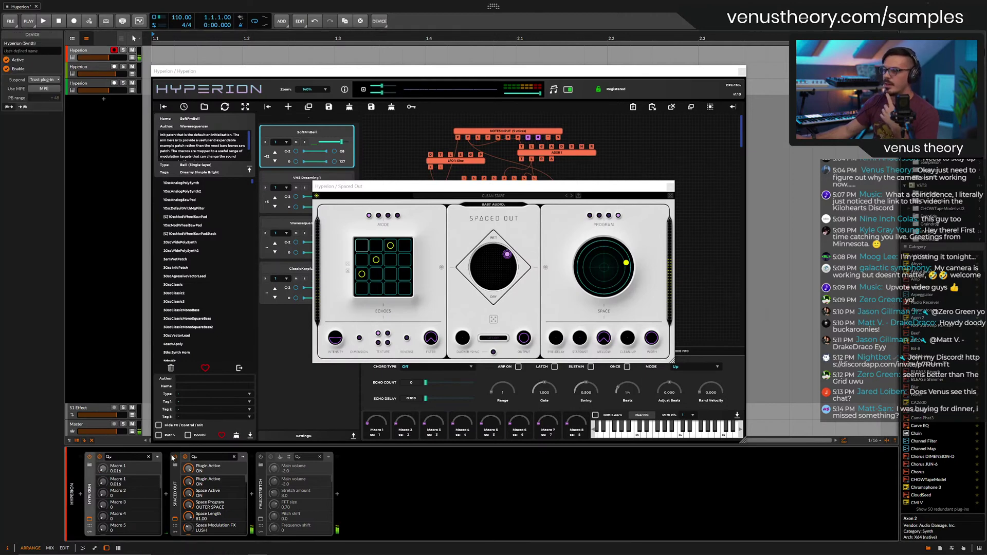
pyautogui.click(177, 482)
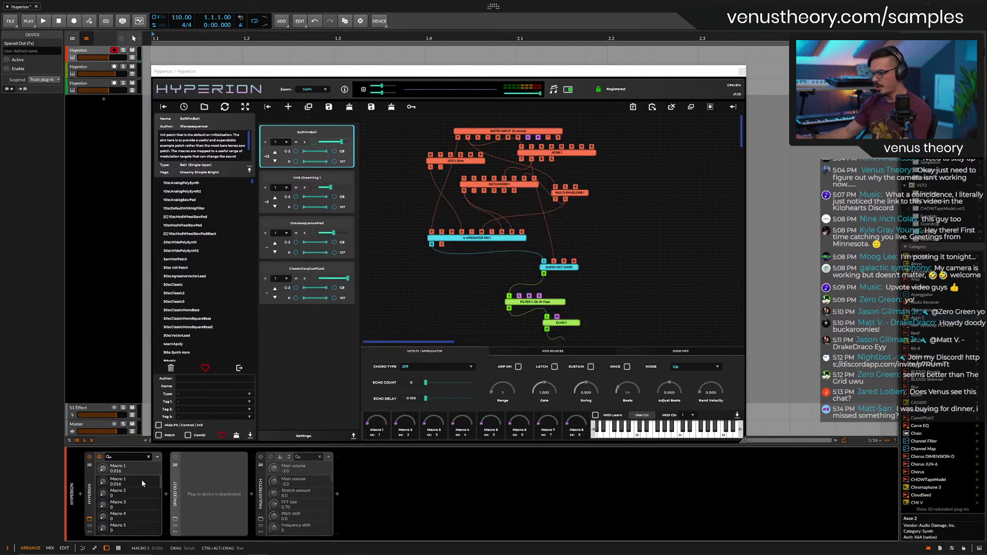
# Deactivate Hyperion on the first track, activate PaulStretch in its place and open the PaulStretch window.
pyautogui.hotkey('alt', 'a')
pyautogui.click(261, 458)
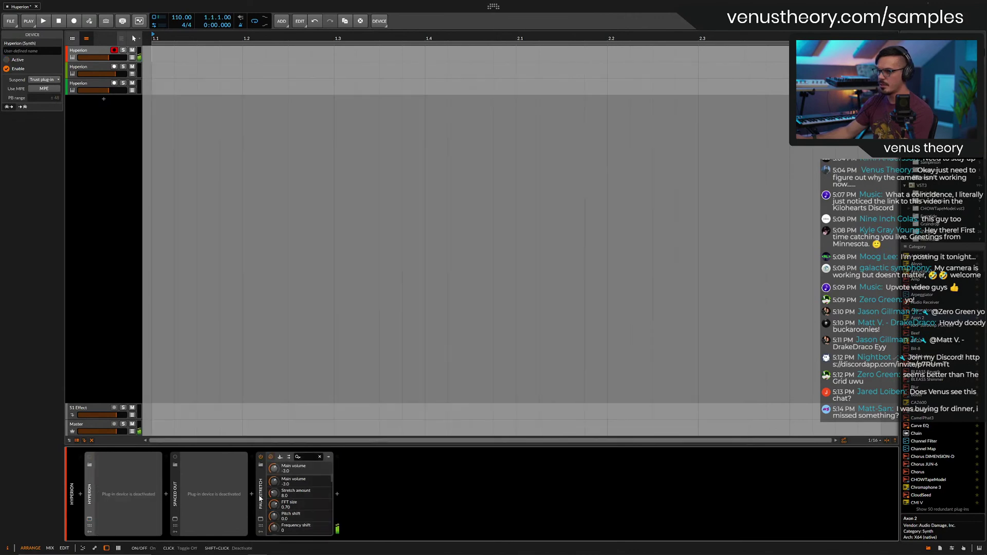
pyautogui.click(261, 520)
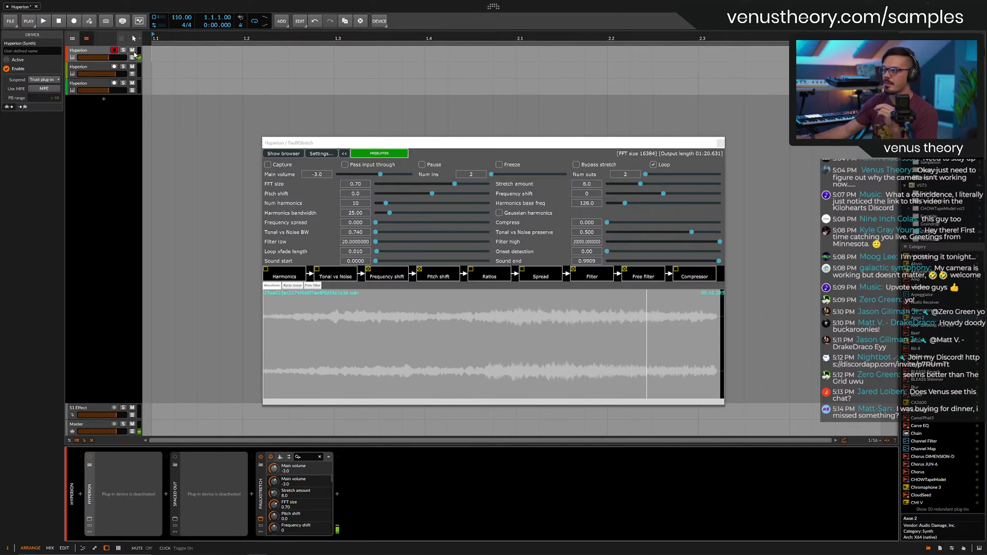
# Open the Hyperion window from the second Hyperion track and set that track's volume to -2.9 dB.
pyautogui.click(106, 68)
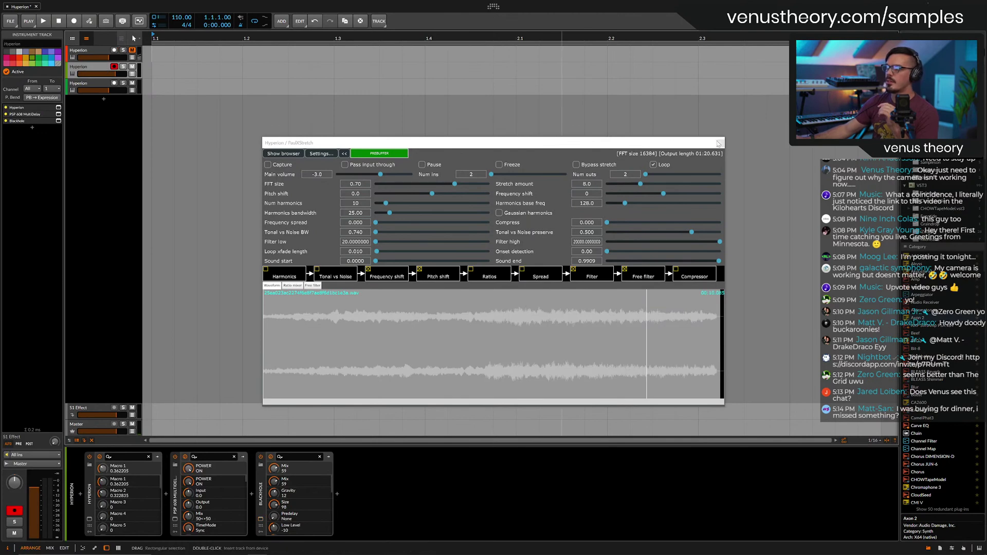
pyautogui.click(57, 108)
pyautogui.click(56, 109)
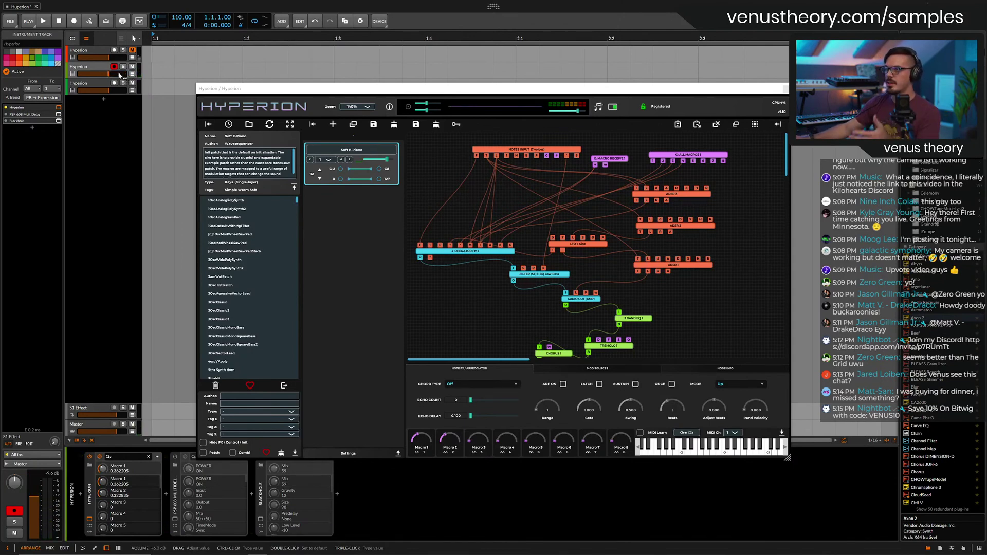
pyautogui.moveTo(119, 75); pyautogui.dragTo(124, 75)
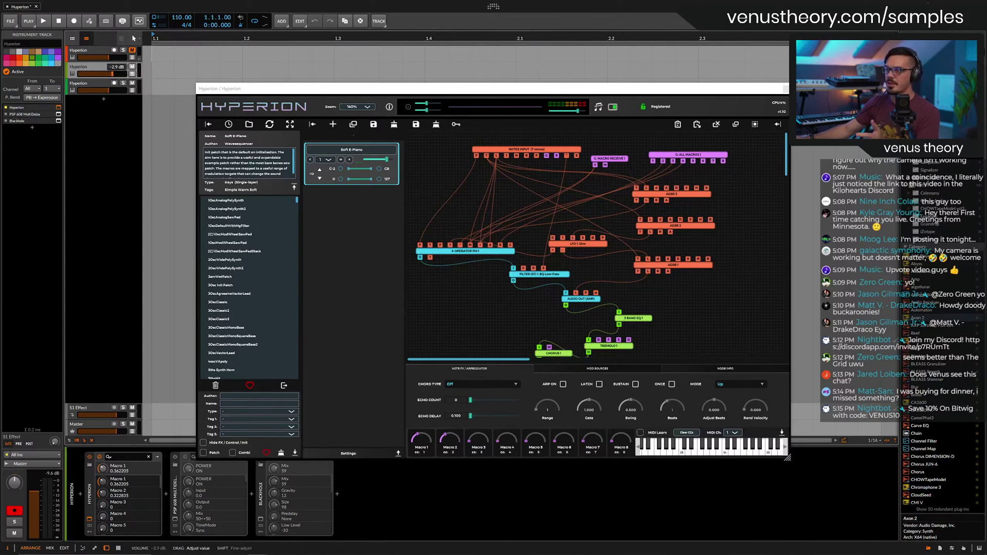
# Enable PSP 608 MultiDelay and Blackhole on the second Hyperion track, show both effect windows and close them.
pyautogui.click(20, 114)
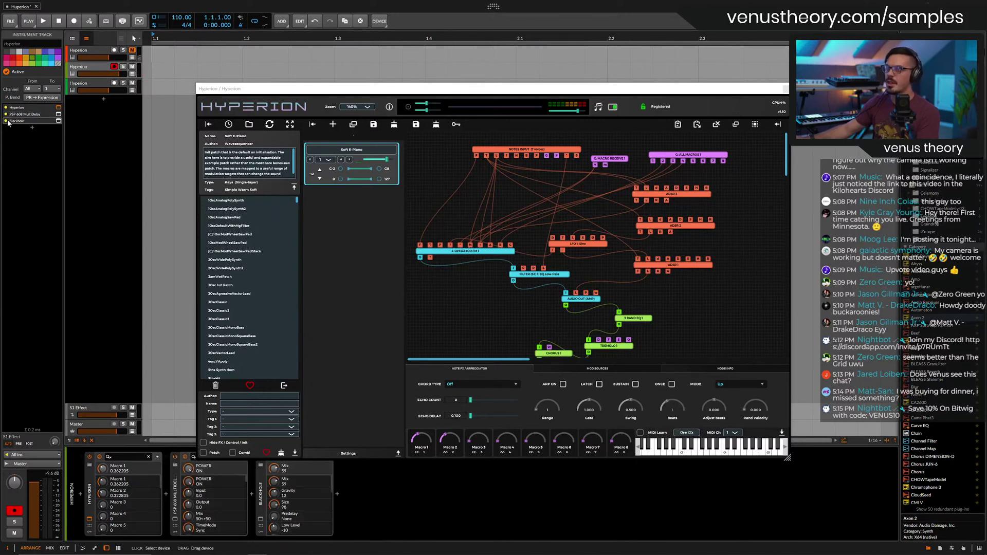
pyautogui.click(58, 114)
pyautogui.click(59, 121)
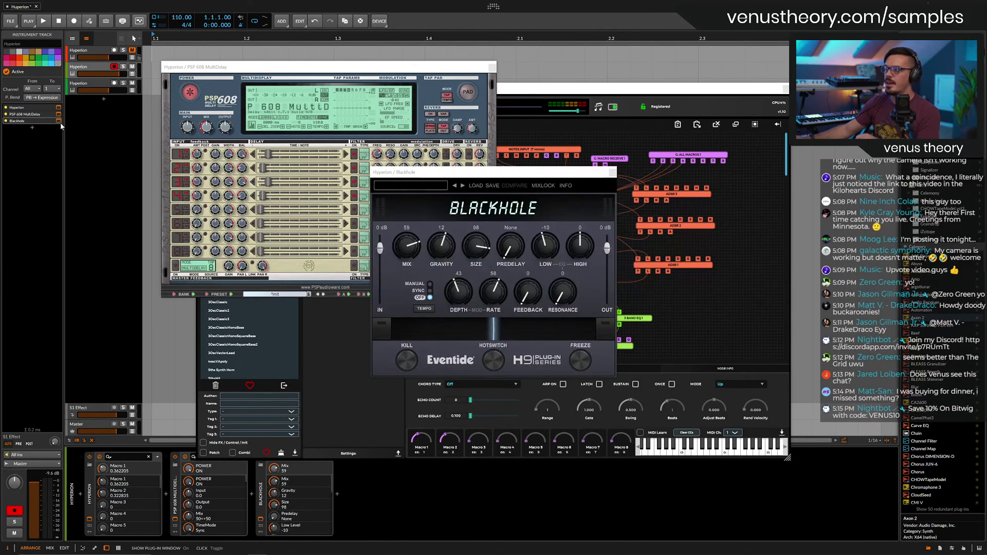
pyautogui.click(58, 121)
pyautogui.click(58, 114)
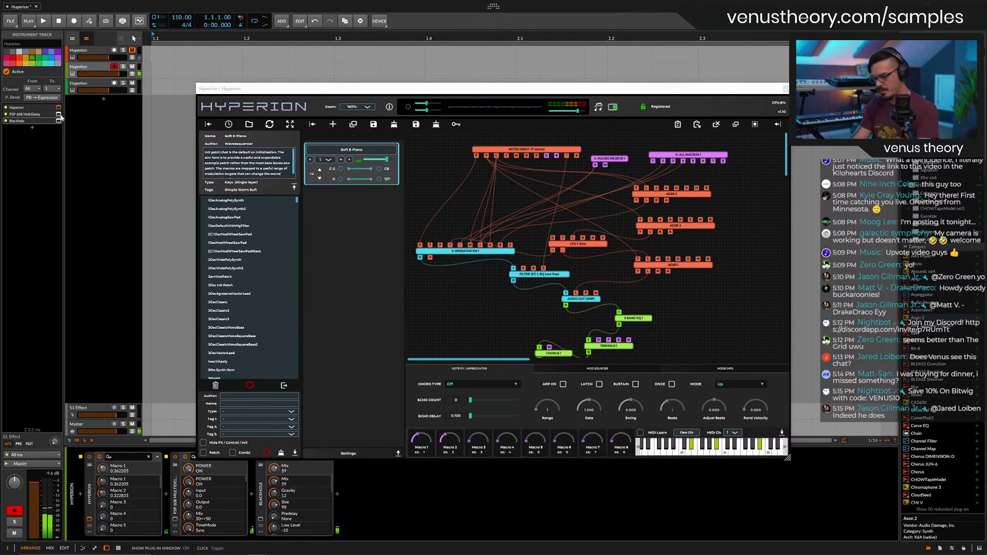
# Open the third Hyperion track's plug-in, inspect the ADSR 2 module's settings in its bass patch, and close the window.
pyautogui.click(98, 85)
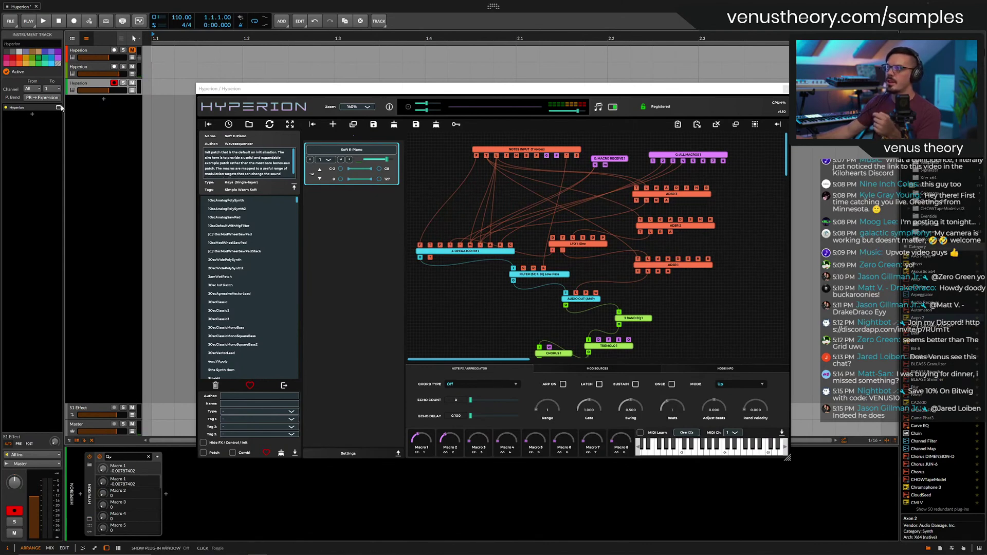
pyautogui.click(679, 124)
pyautogui.moveTo(659, 89); pyautogui.dragTo(663, 68)
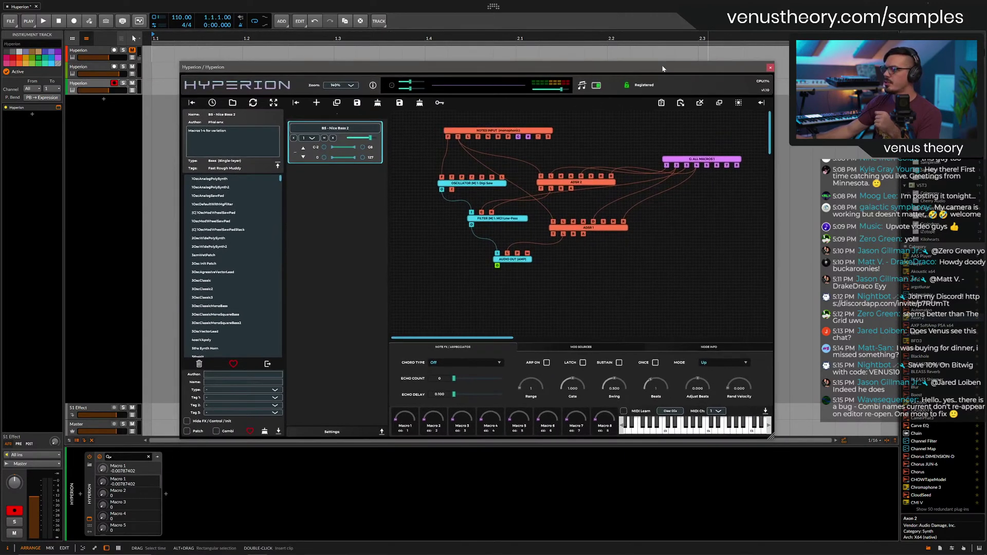
pyautogui.click(588, 186)
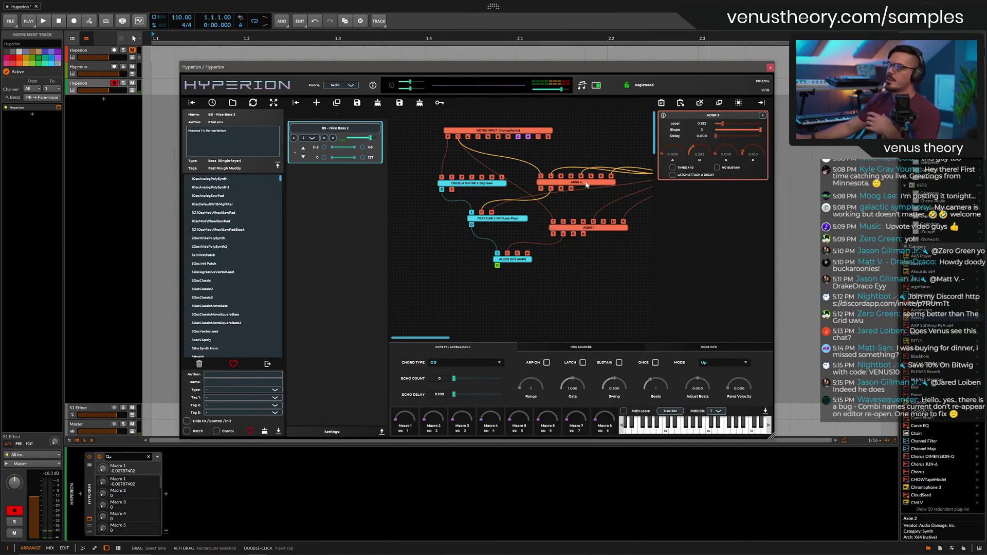
pyautogui.click(770, 67)
# Add a fourth instrument track and insert the Hyperion synth on it.
pyautogui.click(104, 98)
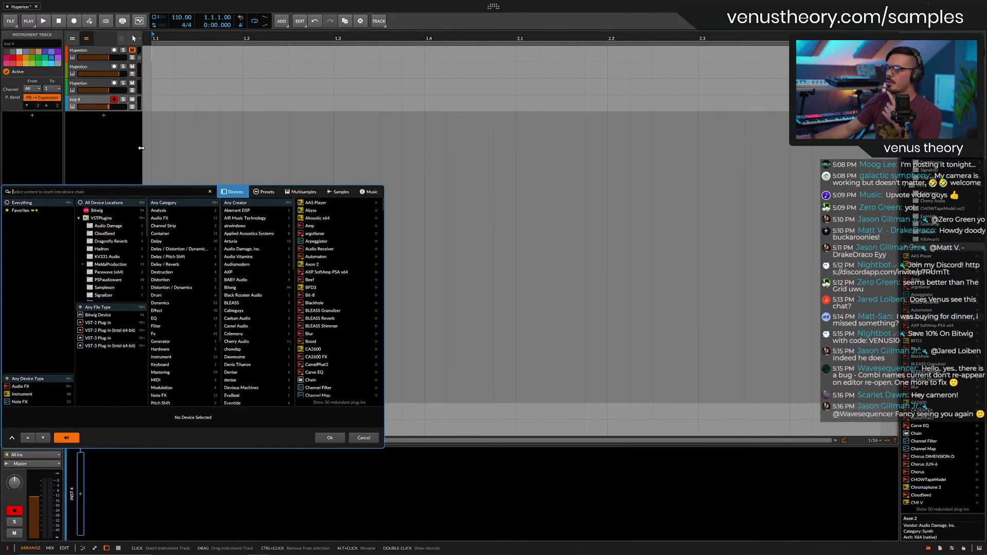
pyautogui.write('hy')
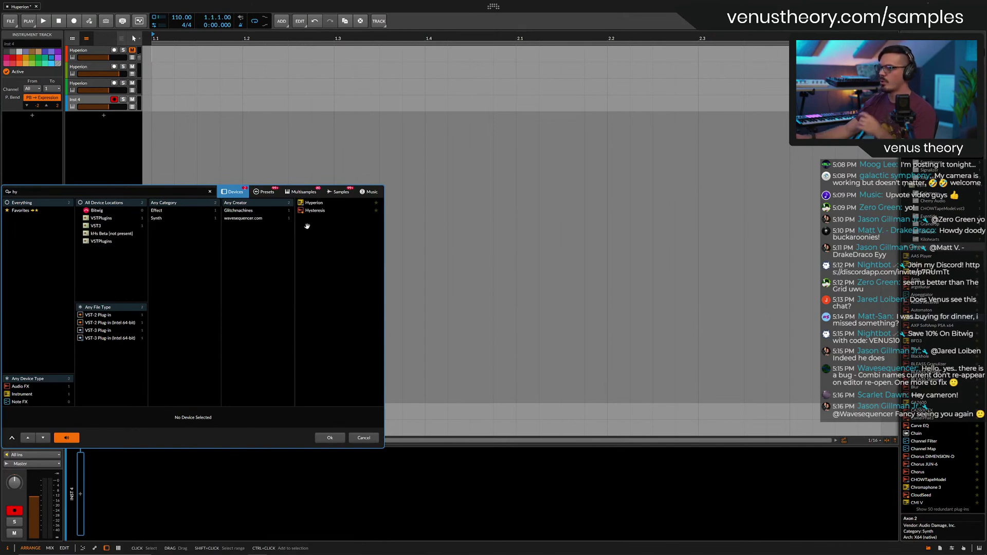
pyautogui.click(310, 203)
pyautogui.doubleClick(310, 203)
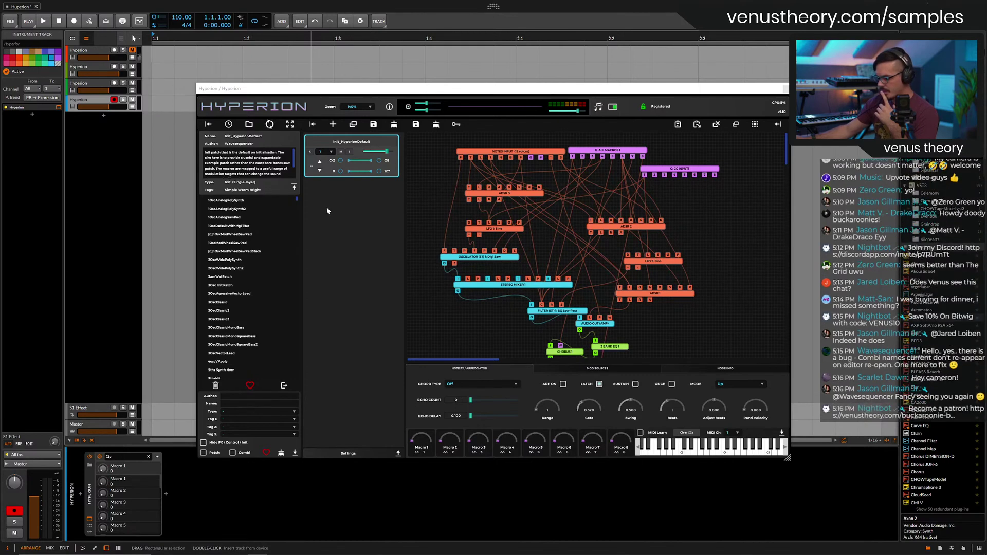
# Load the combi patch 5X_SuperFat and examine the node graph of each of its lower layers down to SuperSaw (Mono).
pyautogui.scroll(-1, 254, 282)
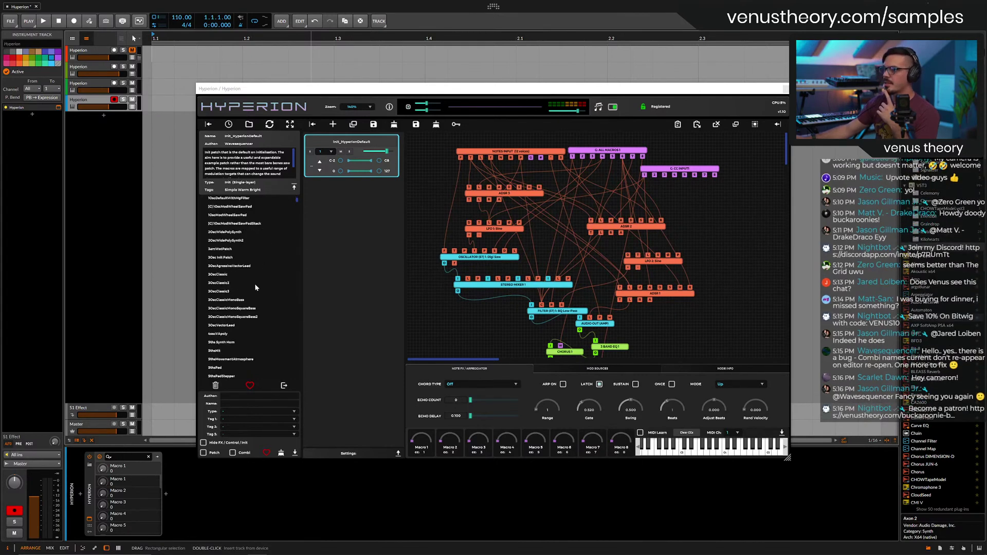
pyautogui.scroll(-5, 255, 284)
pyautogui.click(236, 272)
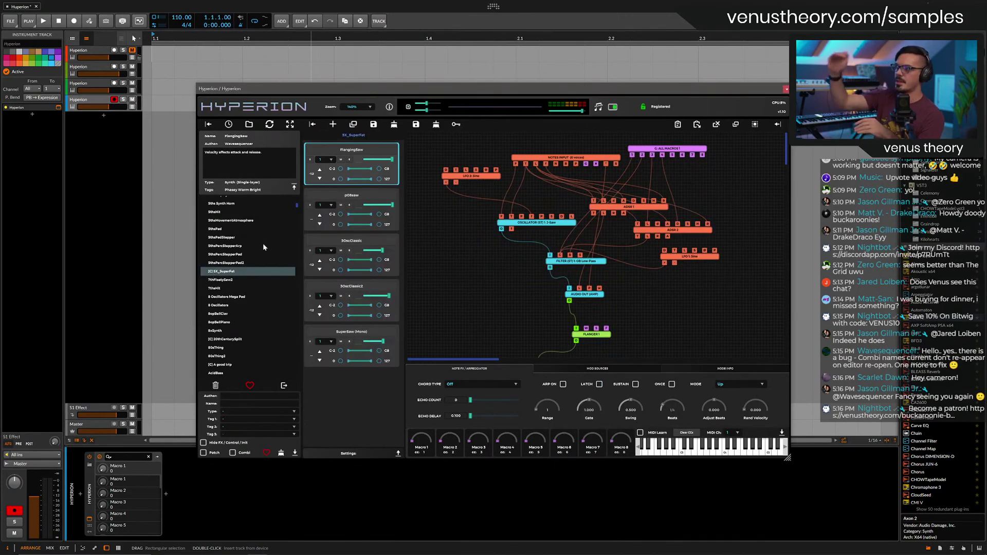
pyautogui.click(326, 197)
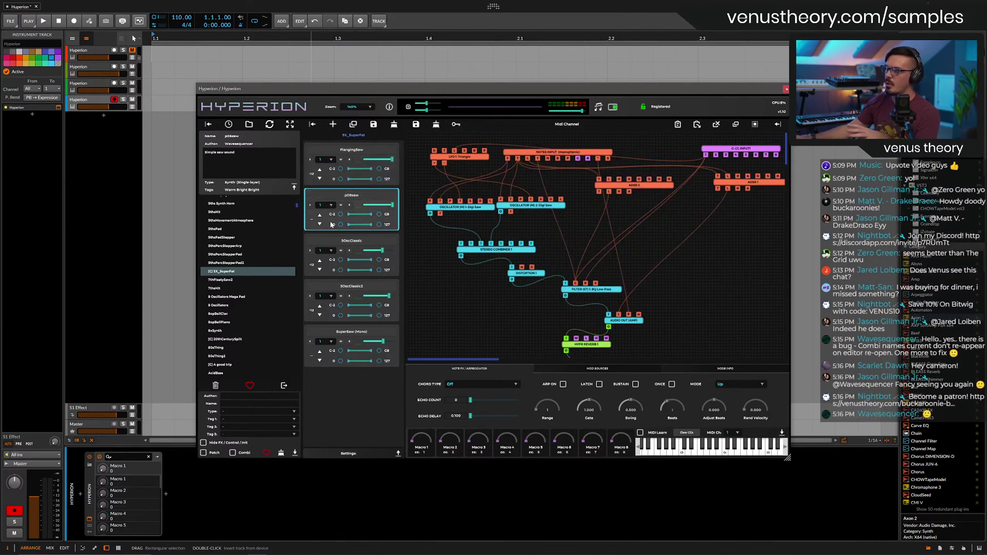
pyautogui.click(335, 245)
pyautogui.click(341, 286)
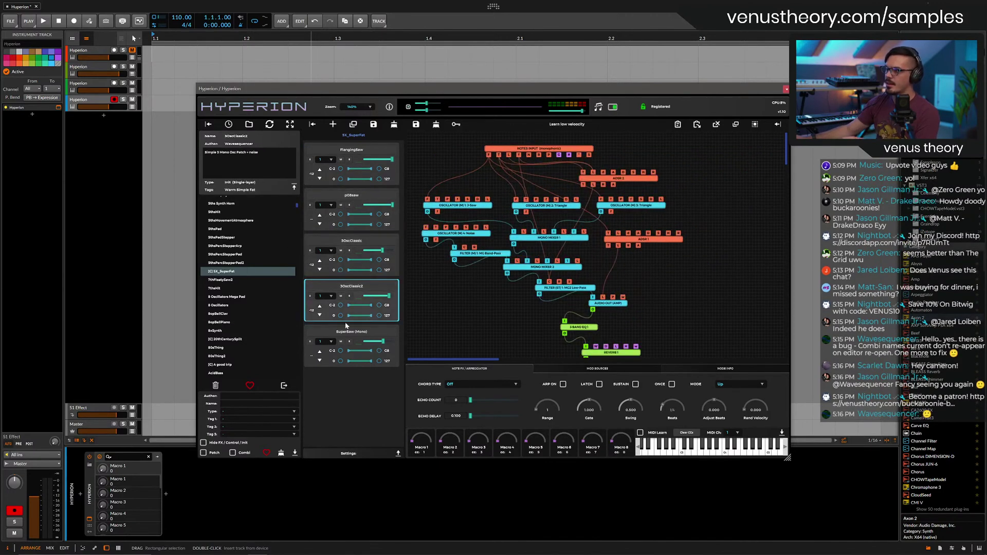
pyautogui.click(347, 331)
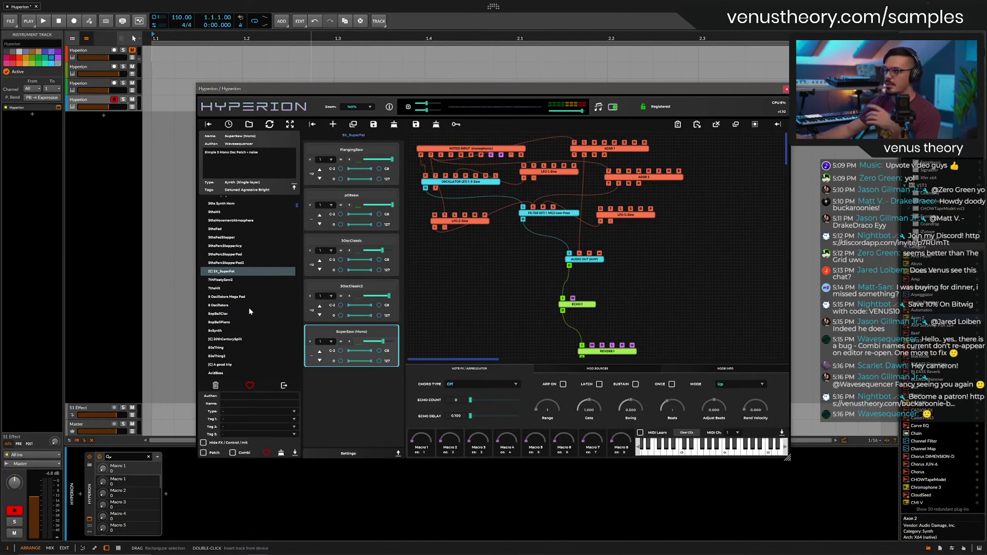
# Load the combi patch 20thCenturySplit and audition its layers individually, viewing the Saturated Fat, Time's Up and ShapeModEchoPad graphs.
pyautogui.scroll(-2, 232, 308)
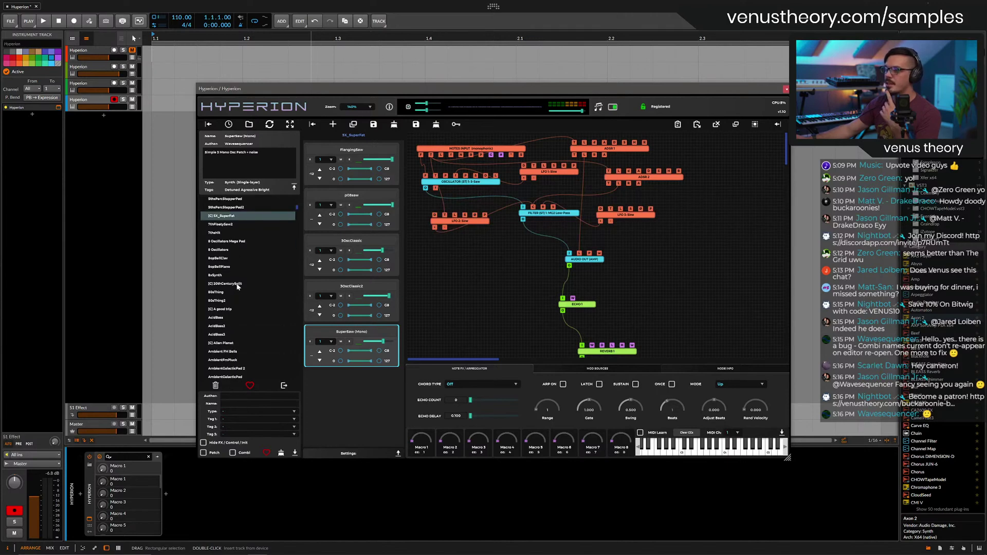
pyautogui.click(237, 284)
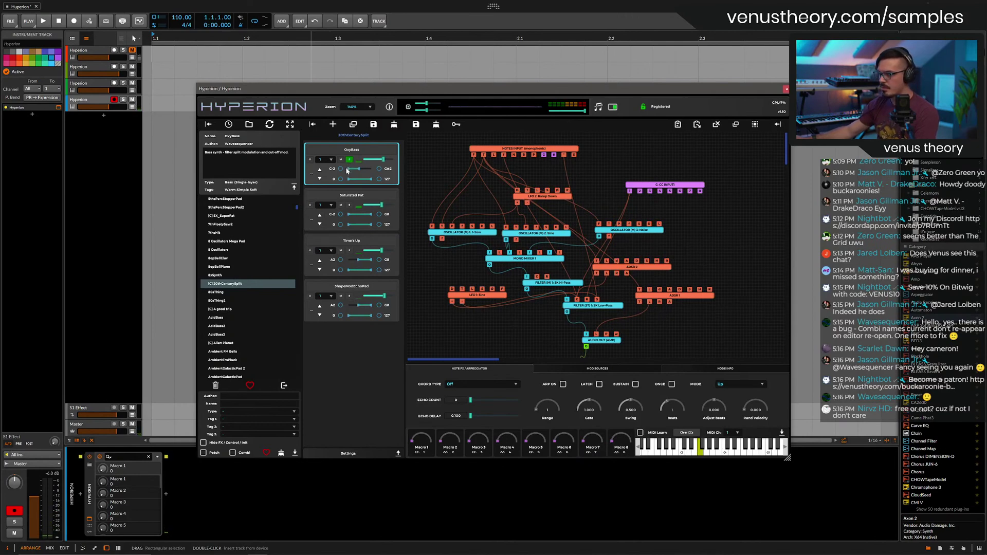
pyautogui.click(350, 205)
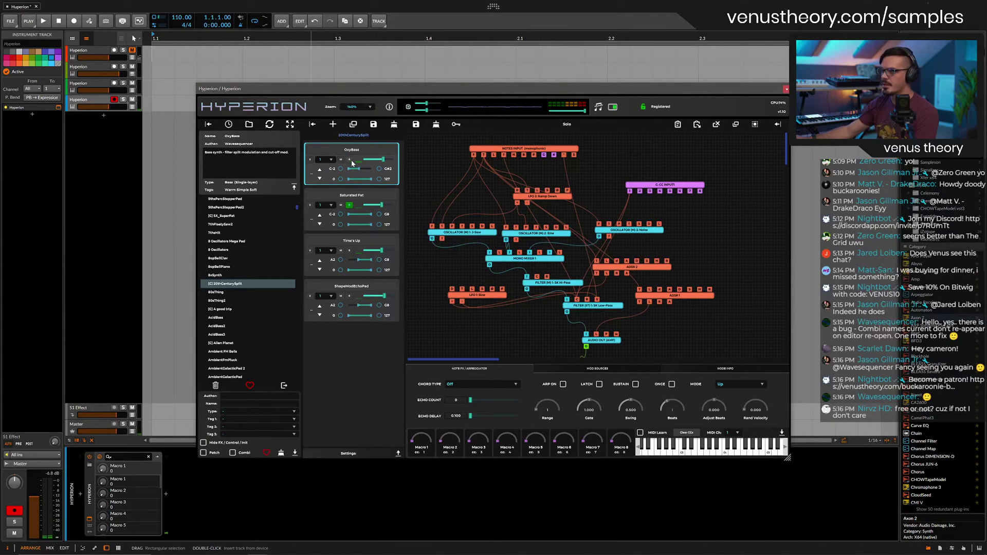
pyautogui.click(352, 195)
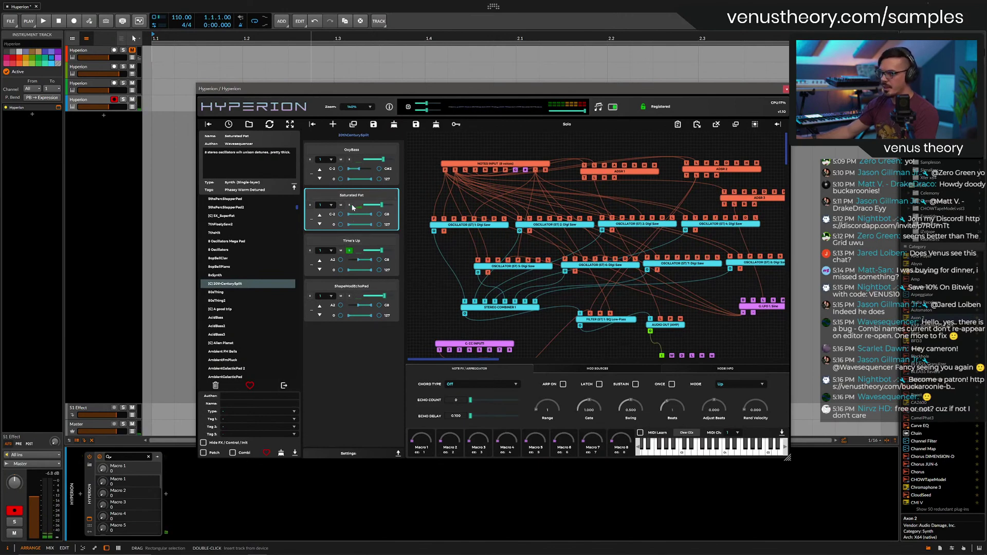
pyautogui.click(349, 247)
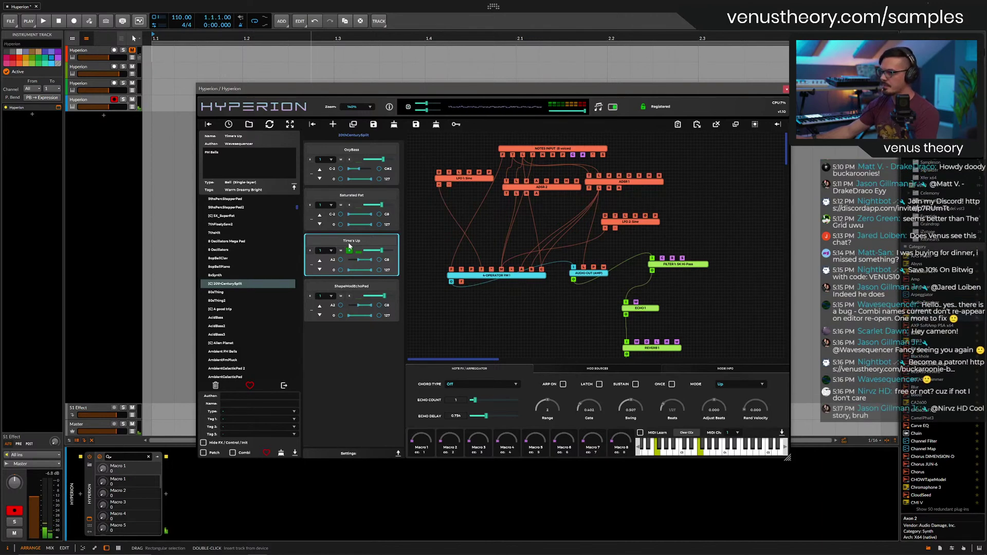
pyautogui.click(344, 290)
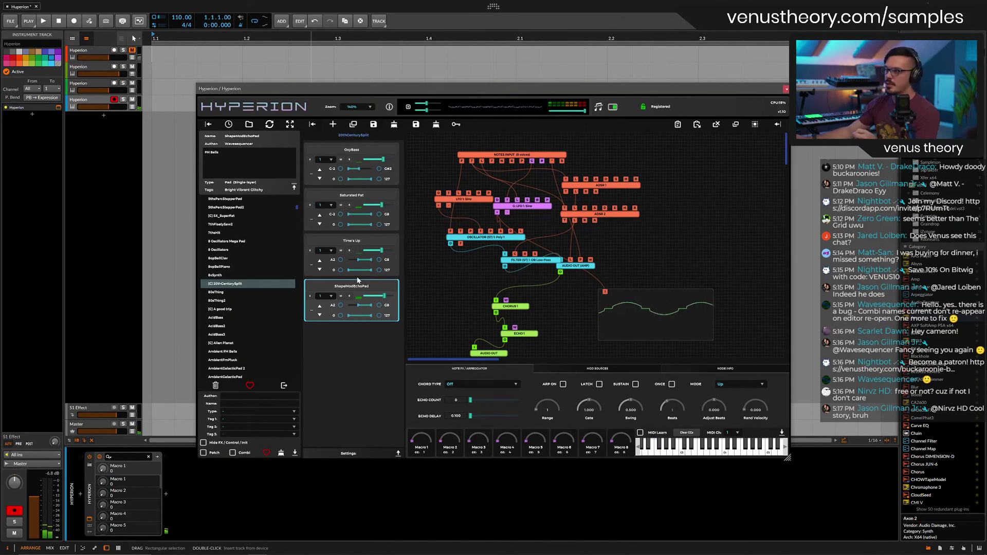
# Load the combi patch A good trip and raise the volumes of its second, third and fourth layers, the fourth to about 0.81.
pyautogui.click(243, 311)
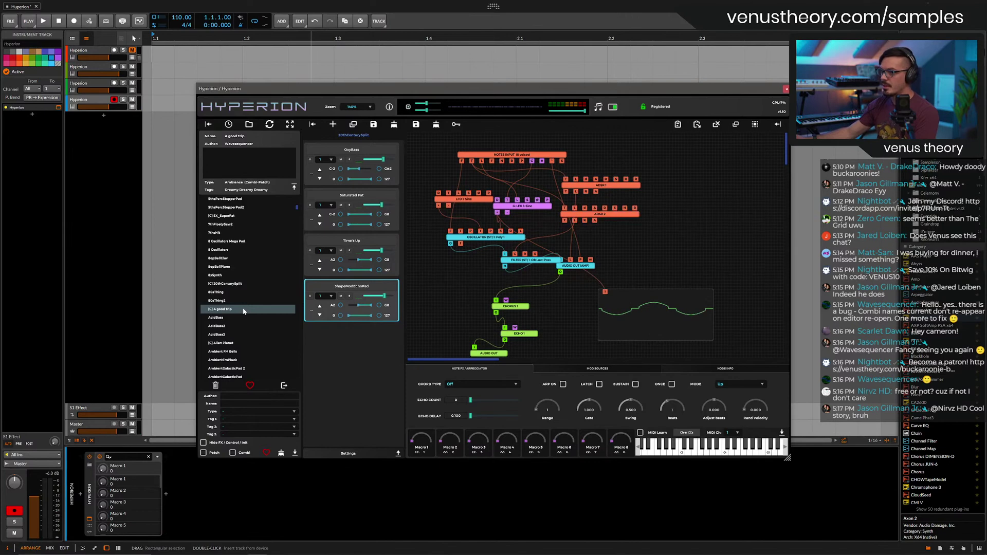
pyautogui.doubleClick(245, 311)
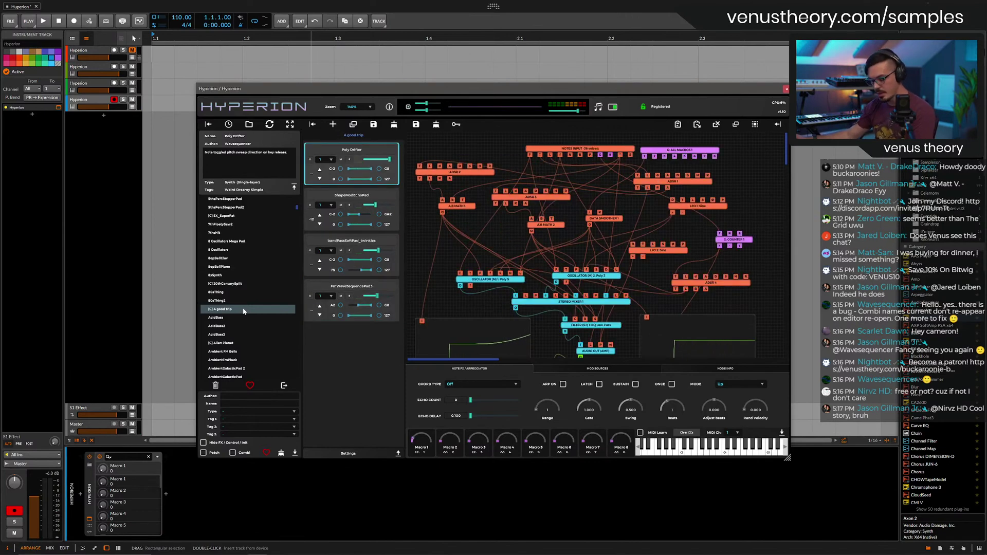
pyautogui.scroll(-3, 263, 289)
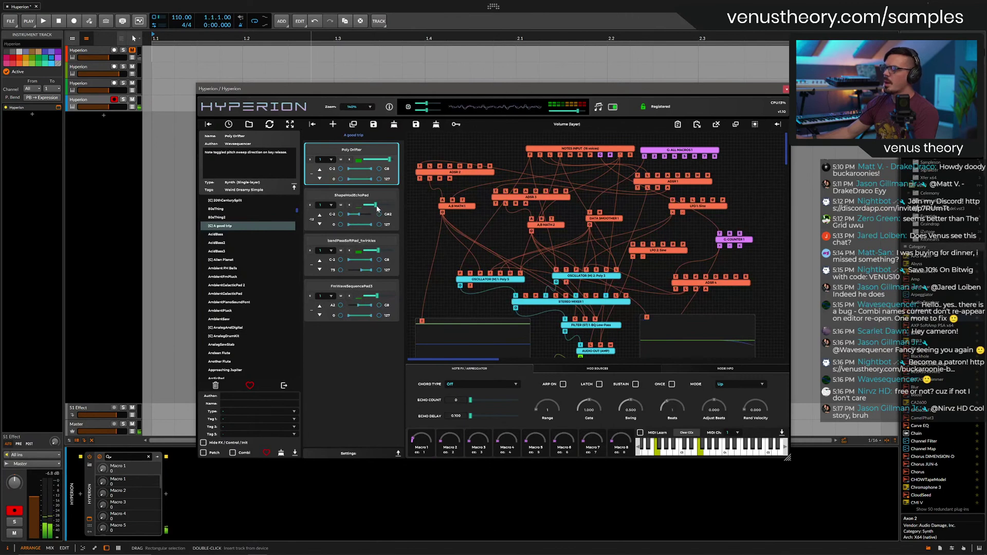
pyautogui.click(378, 251)
pyautogui.moveTo(379, 251); pyautogui.dragTo(386, 251)
pyautogui.moveTo(377, 297); pyautogui.dragTo(387, 297)
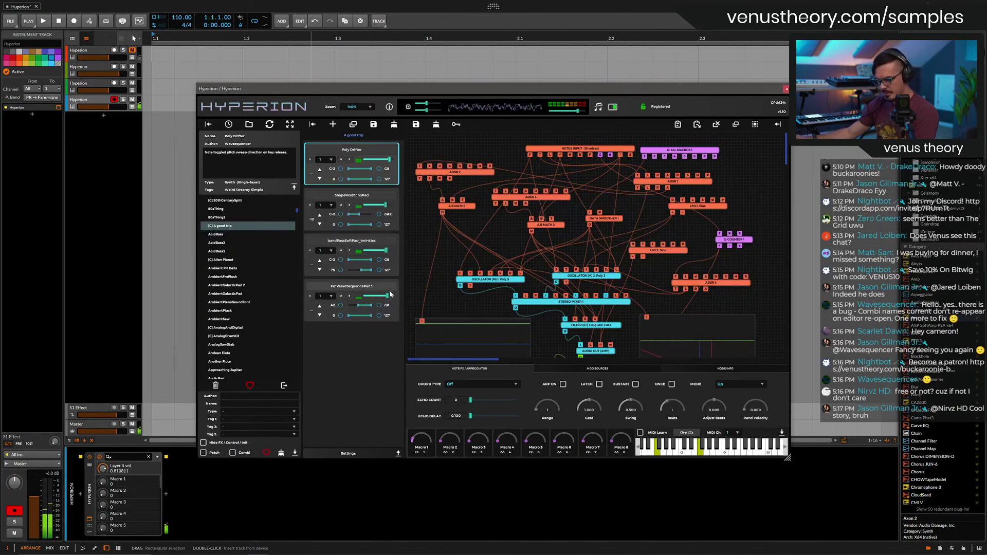
# Load the combi patch Alien Planet and solo its third layer, the evolving wavesequence pad.
pyautogui.click(238, 260)
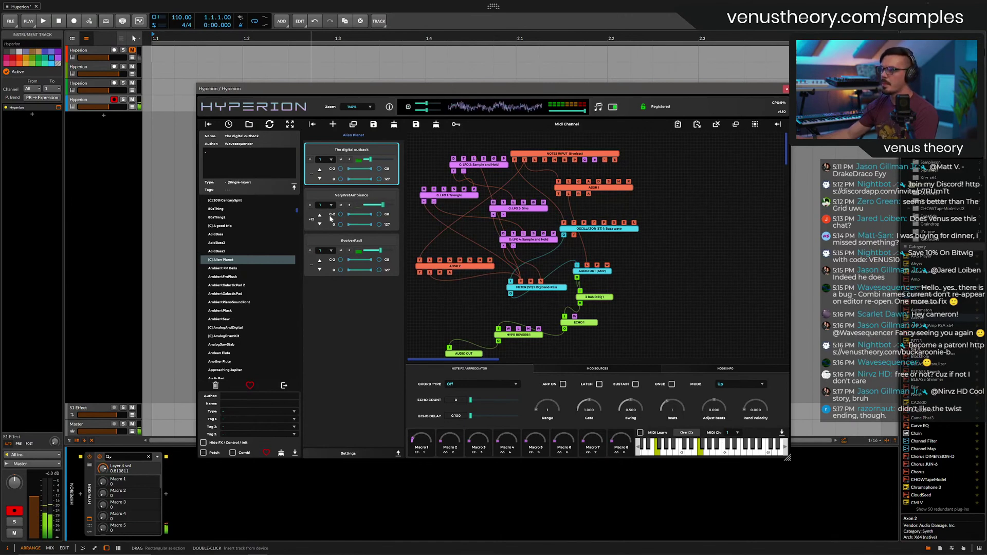
pyautogui.click(356, 252)
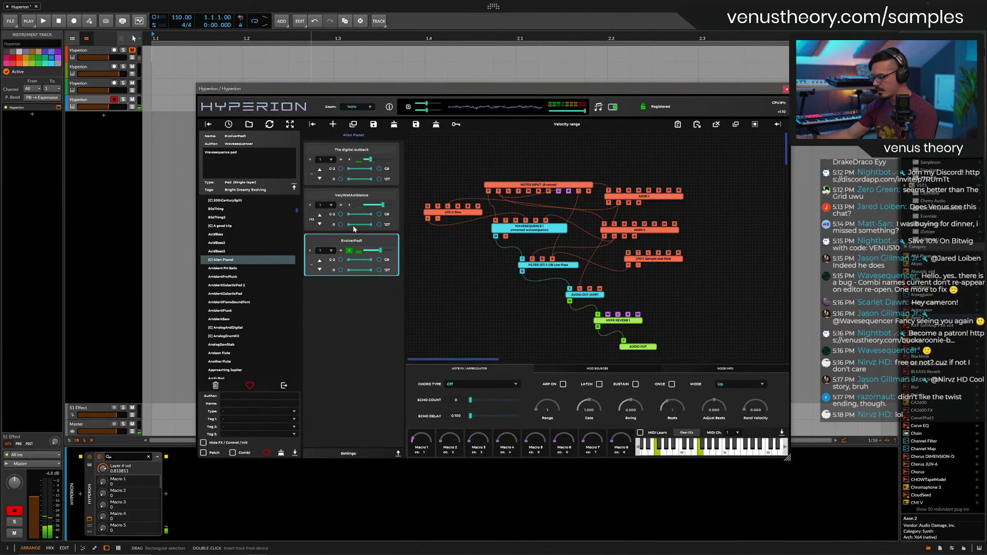
# Switch off the third layer's solo and audition the first layer, The digital outback, on its own.
pyautogui.click(349, 250)
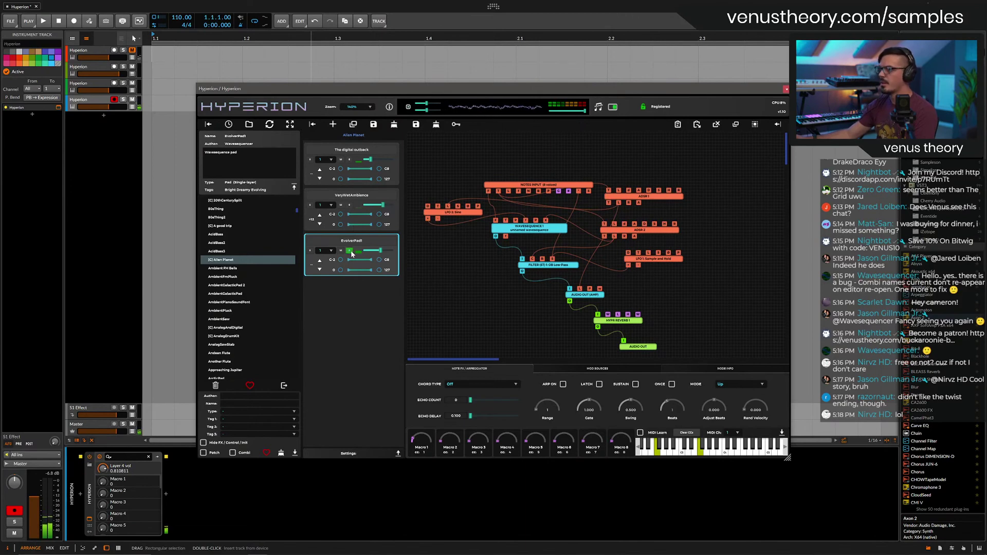
pyautogui.click(353, 150)
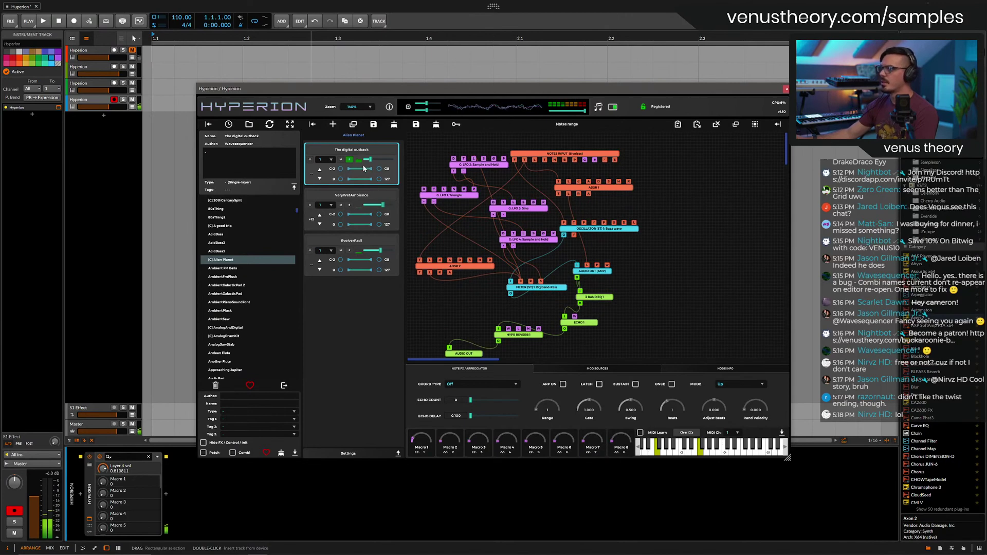
pyautogui.click(350, 159)
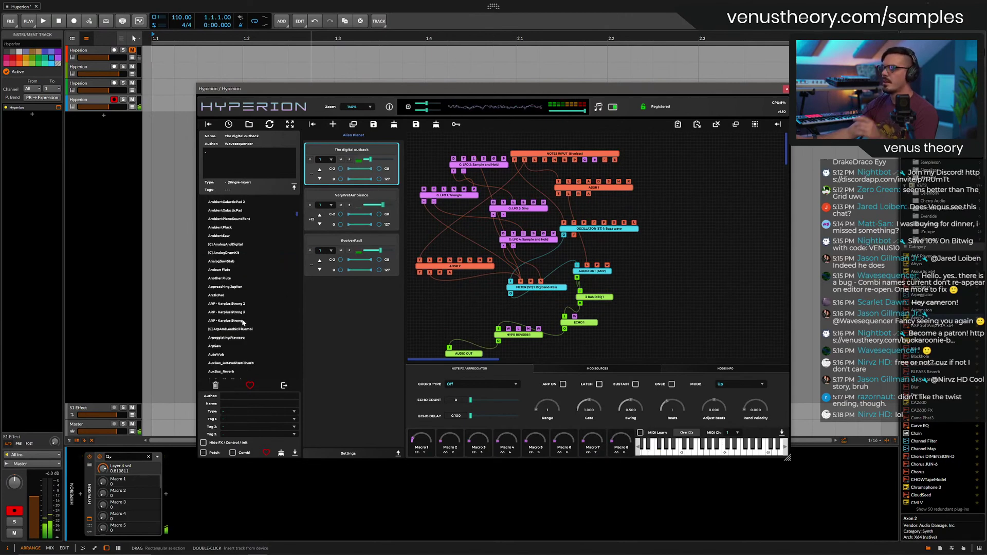
# Clear all layers of the combi and load the patch ARP - Karplus Strong 2 as the only layer.
pyautogui.scroll(-5, 231, 305)
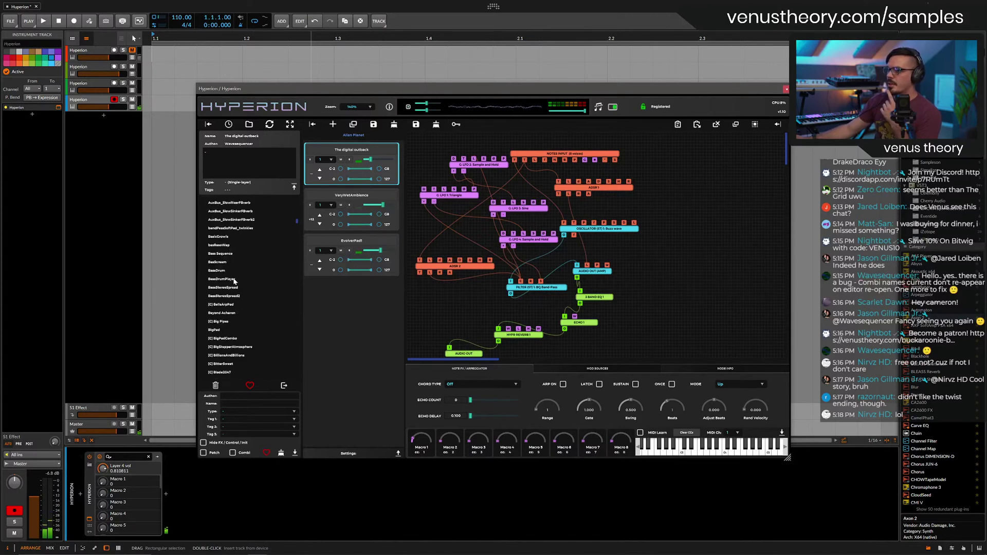
pyautogui.scroll(3, 234, 280)
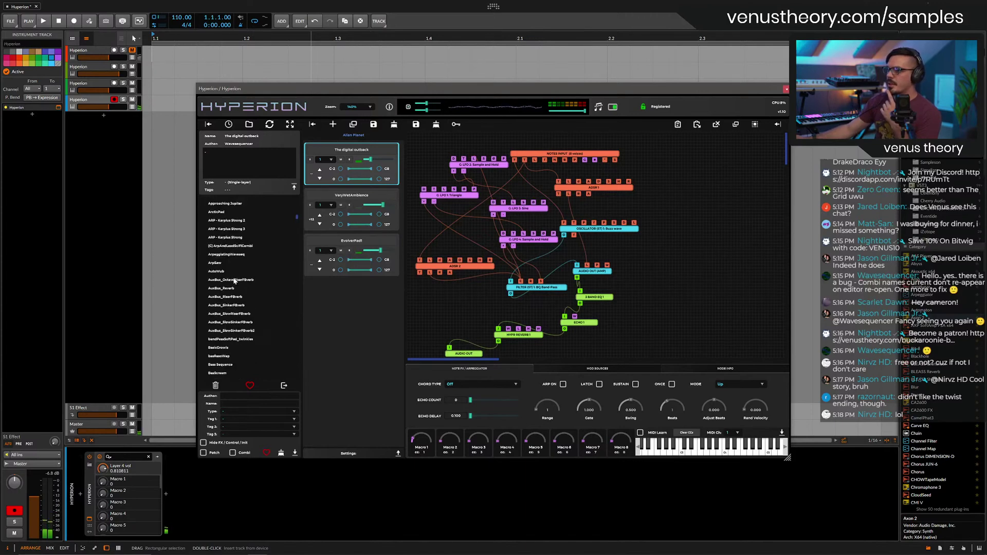
pyautogui.click(240, 221)
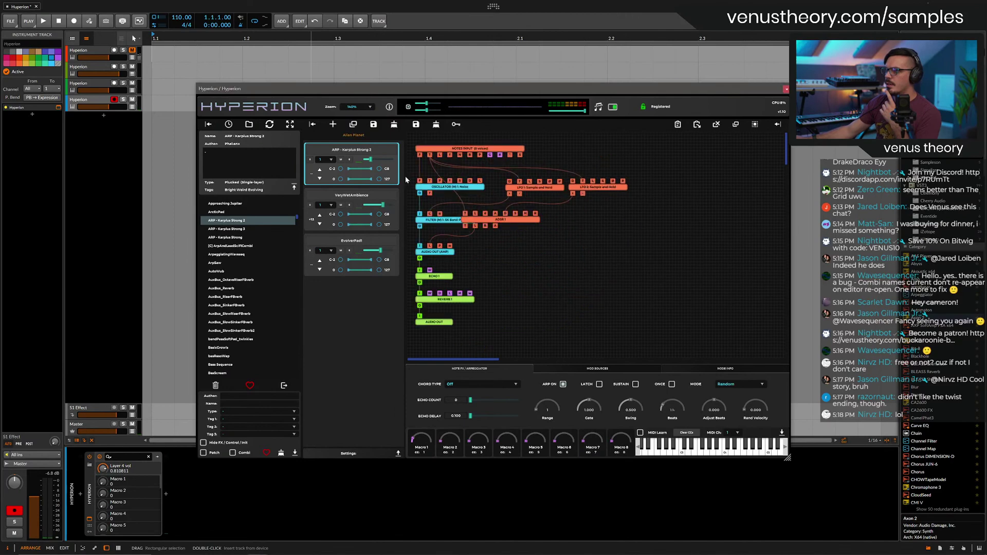
pyautogui.click(397, 125)
pyautogui.click(483, 287)
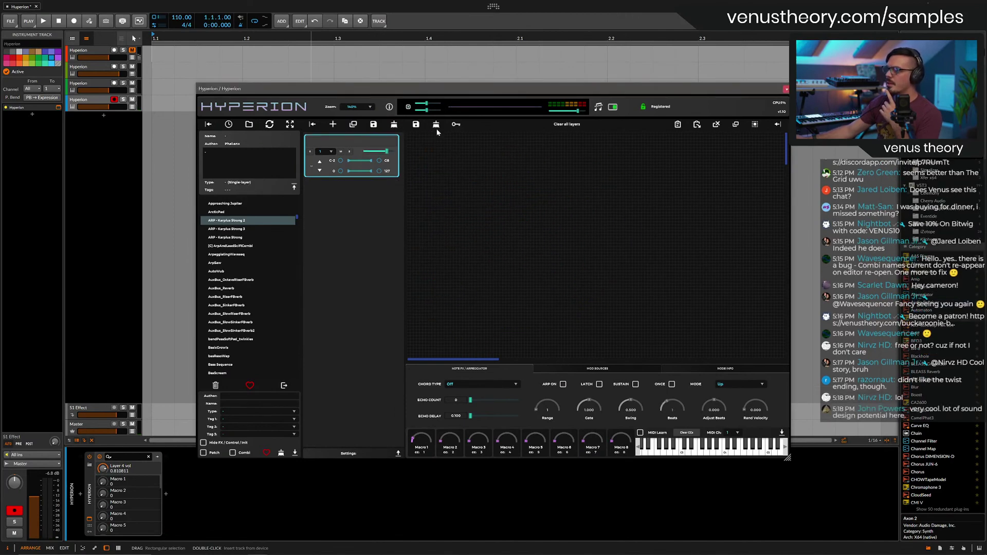
pyautogui.doubleClick(244, 221)
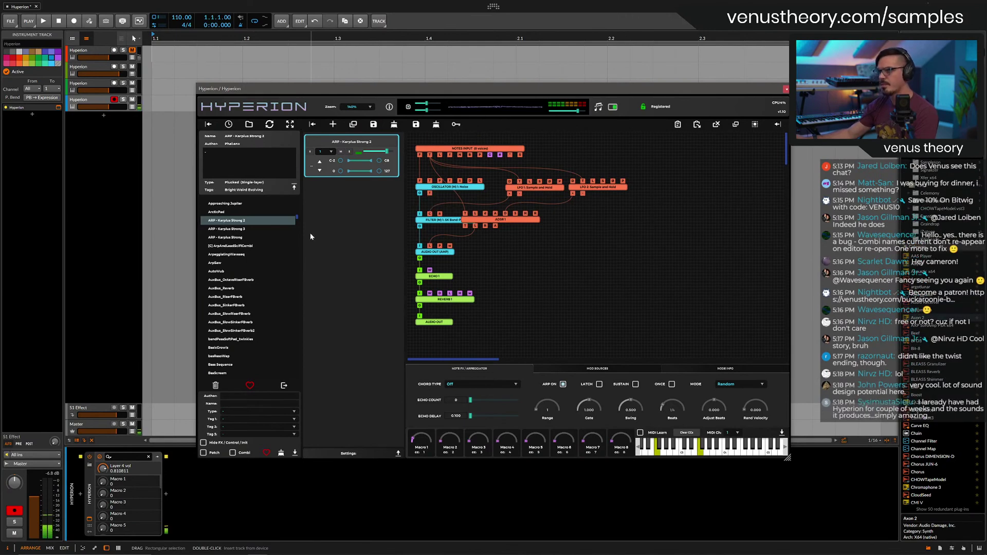
# Audition the patches ARP - Karplus Strong 3, ARP - Karplus Strong and ArpSaw, with the first Hyperion track temporarily unmuted.
pyautogui.click(260, 231)
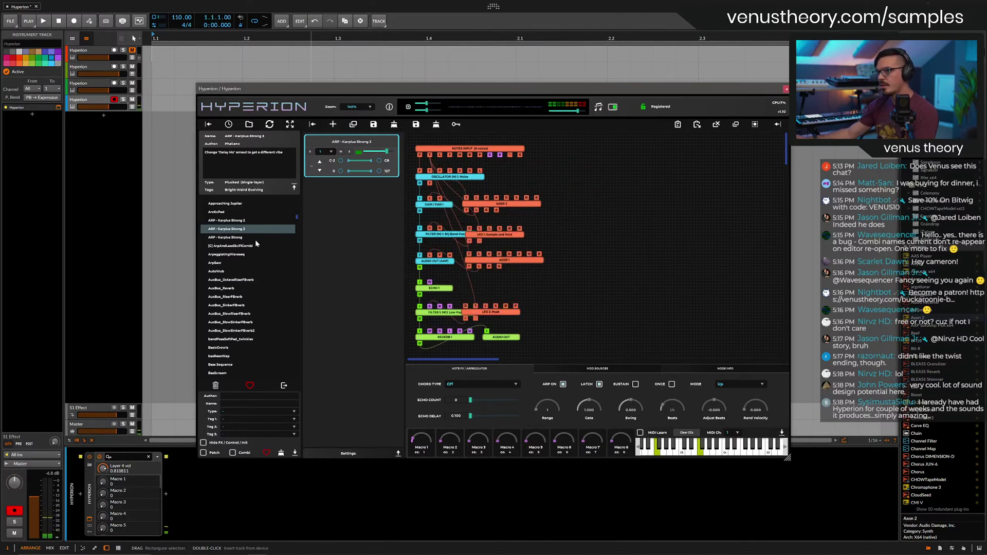
pyautogui.click(135, 53)
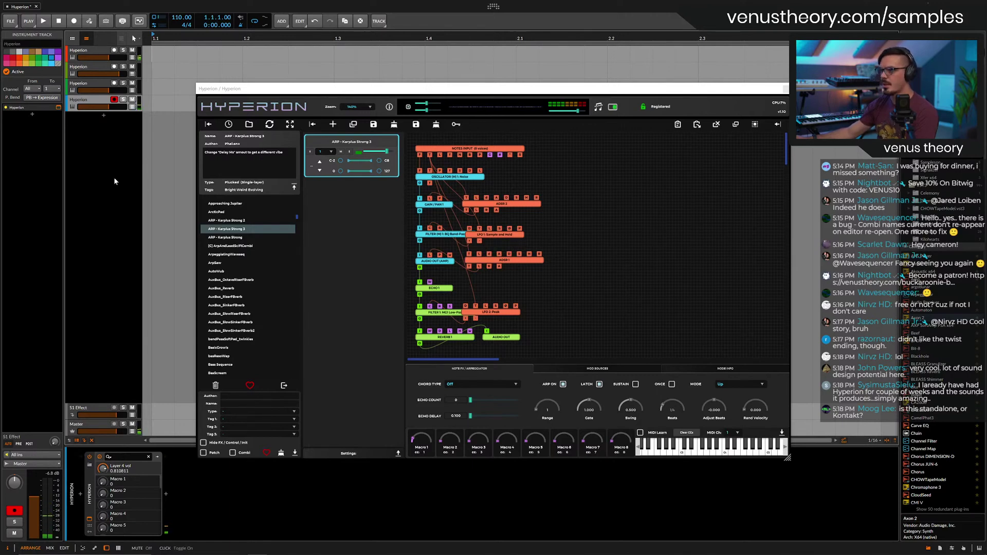
pyautogui.click(226, 237)
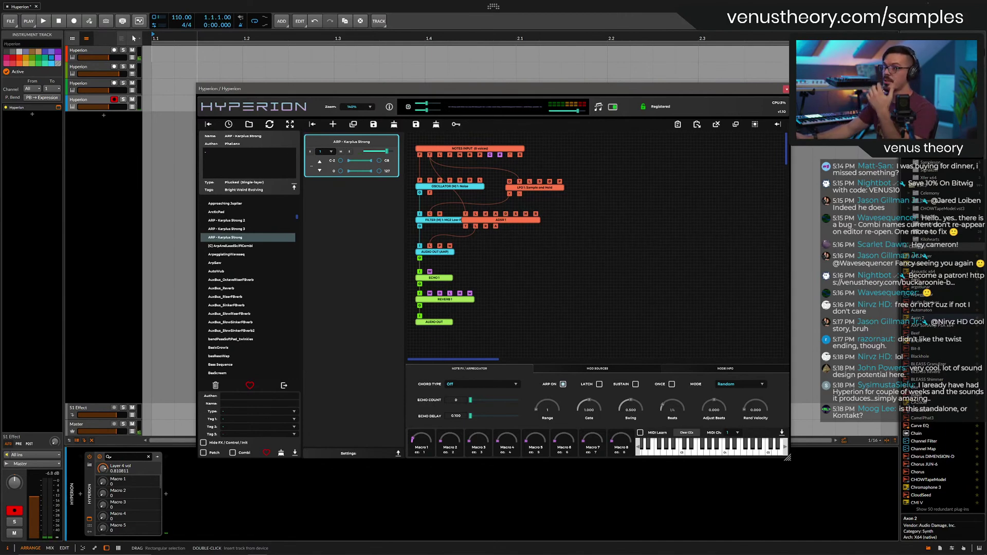
pyautogui.click(244, 264)
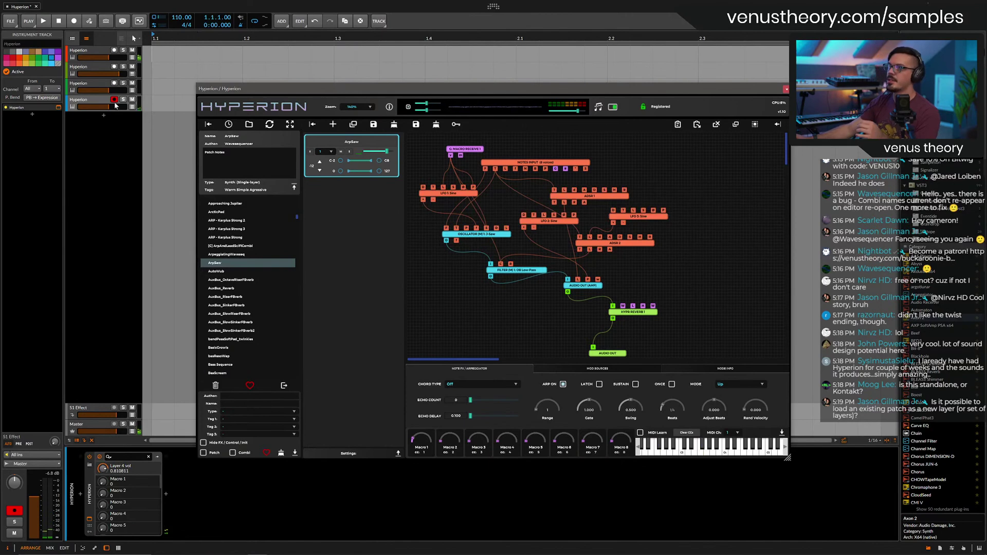
pyautogui.click(132, 50)
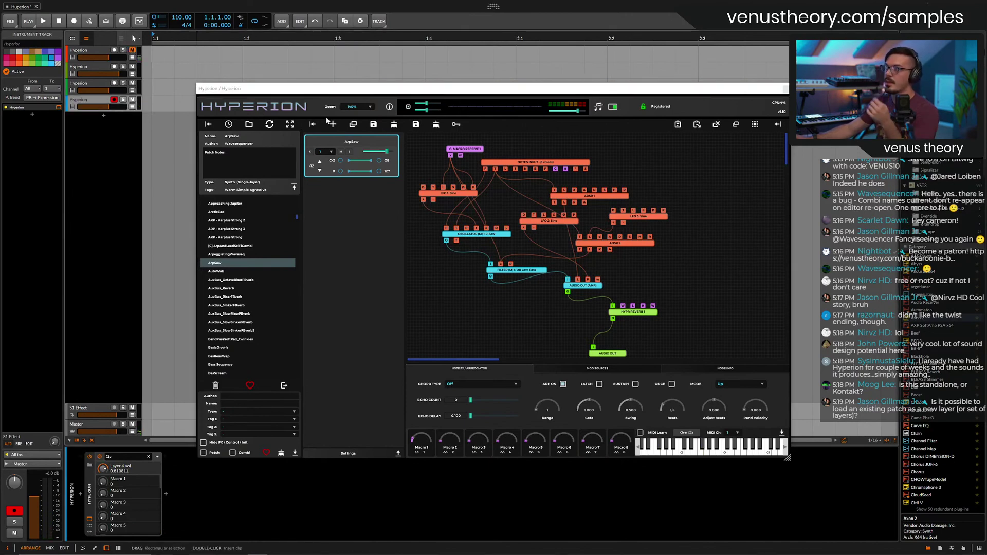
# Clear all layers to leave one empty layer, and browse further down the patch list.
pyautogui.click(394, 124)
pyautogui.click(478, 287)
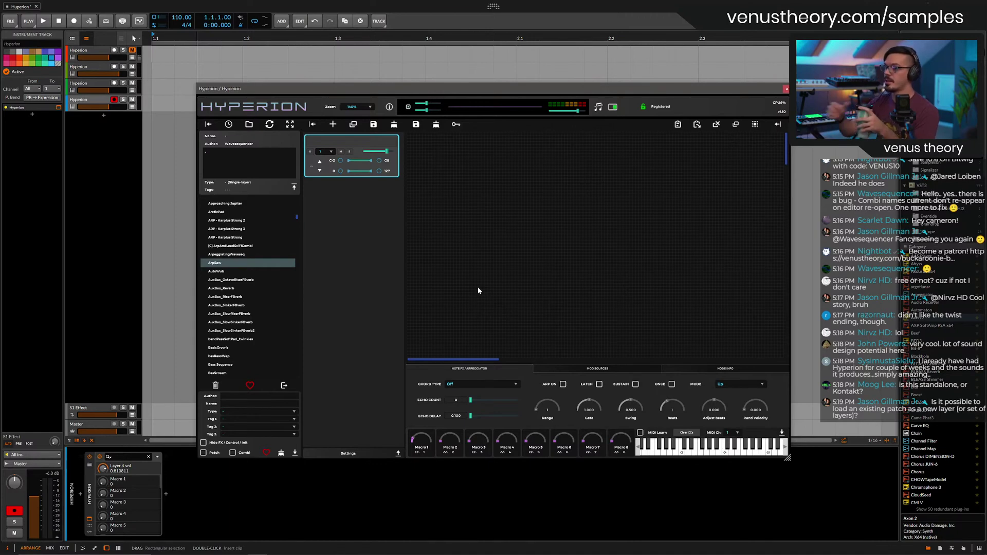
pyautogui.scroll(-2, 234, 332)
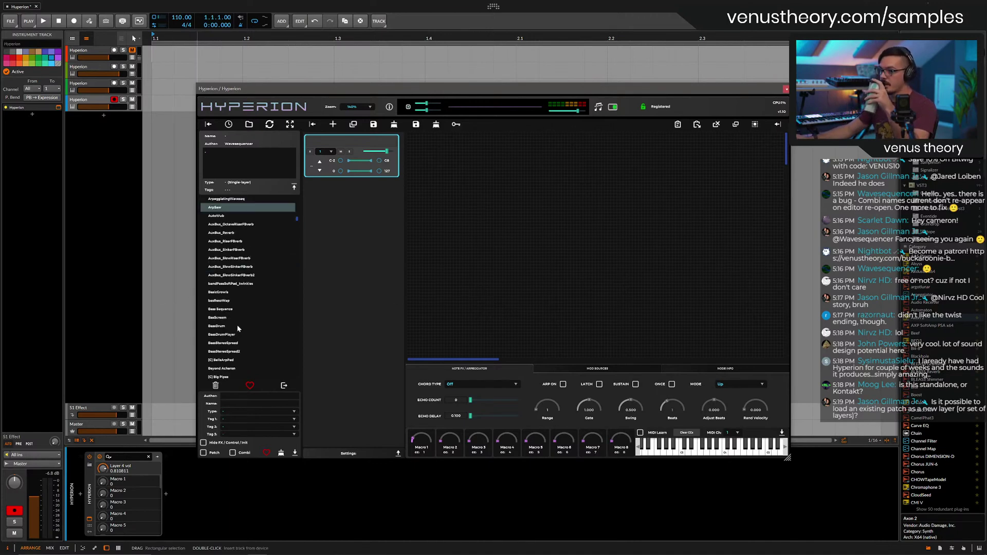
pyautogui.scroll(-1, 227, 318)
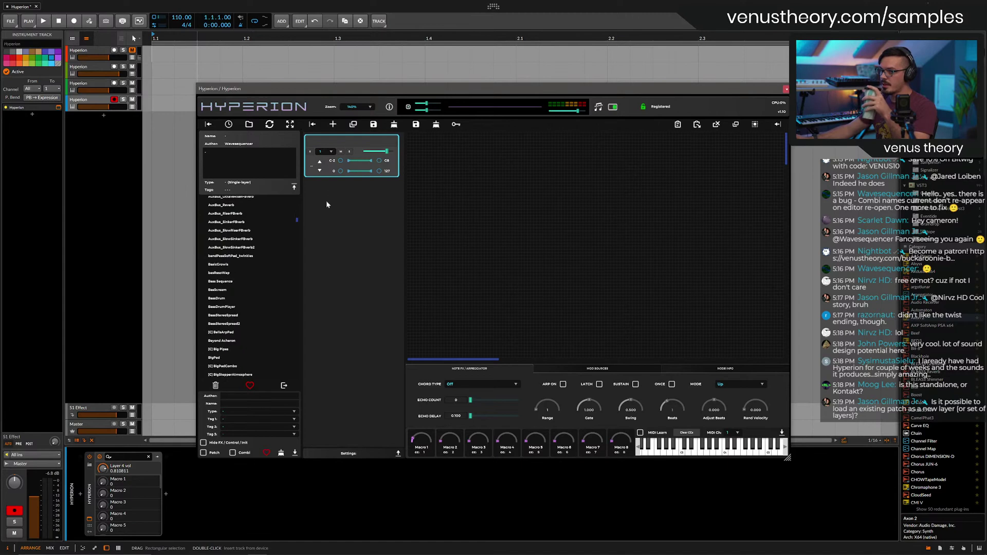
# Filter the patch list to the Bass type and load BS - Nice Bass 2 into the empty layer.
pyautogui.click(260, 411)
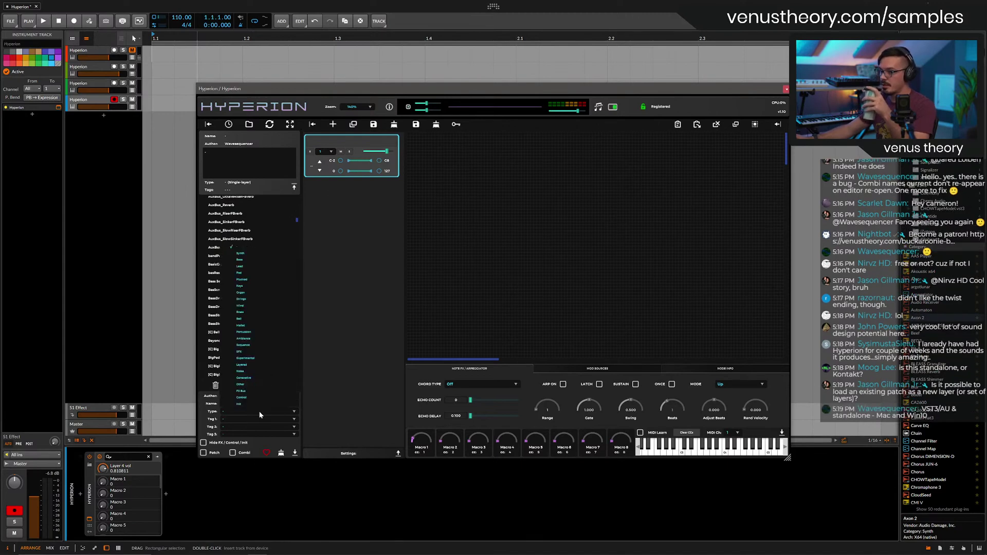
pyautogui.click(243, 261)
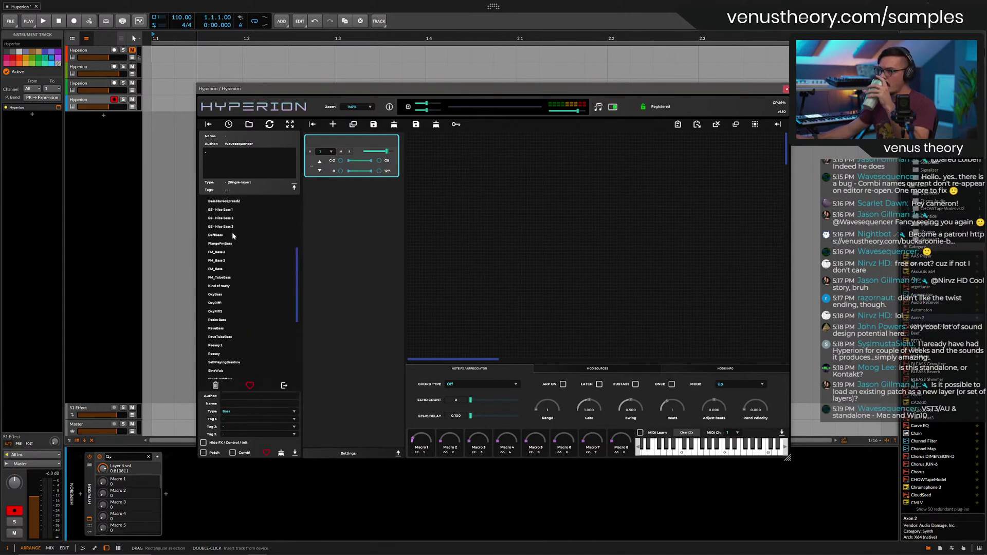
pyautogui.click(236, 219)
pyautogui.doubleClick(236, 219)
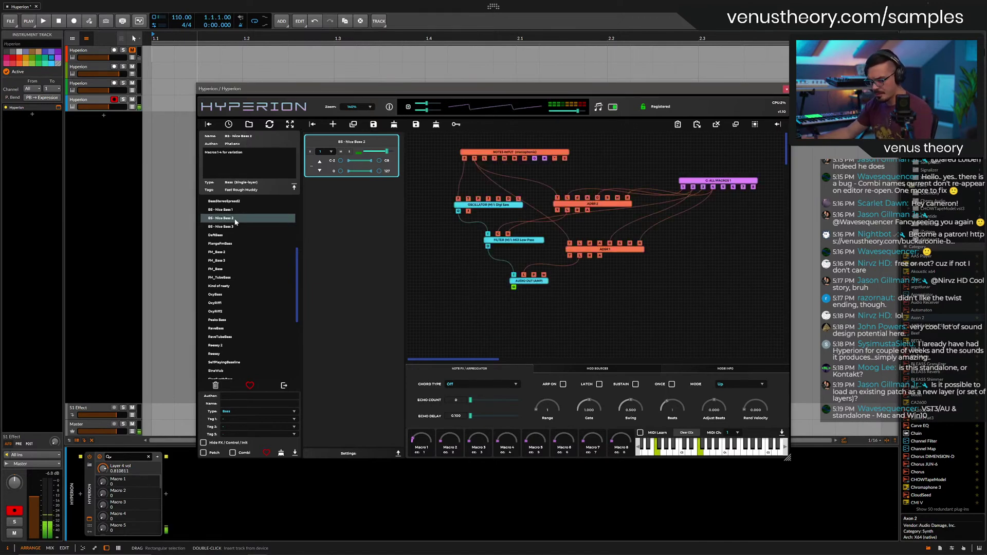
# Transpose the BS - Nice Bass 2 layer down to -12.
pyautogui.click(319, 171)
pyautogui.click(319, 171)
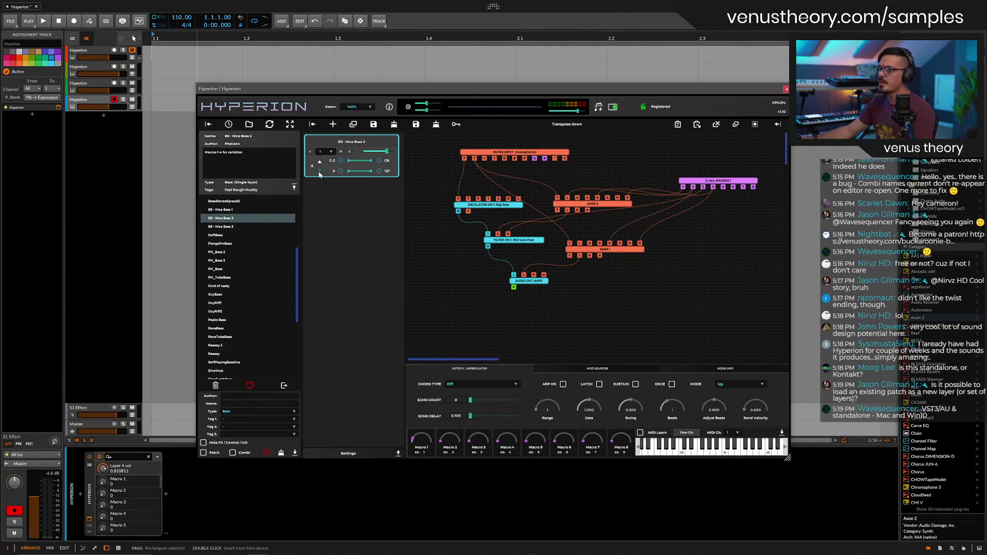
pyautogui.click(320, 171)
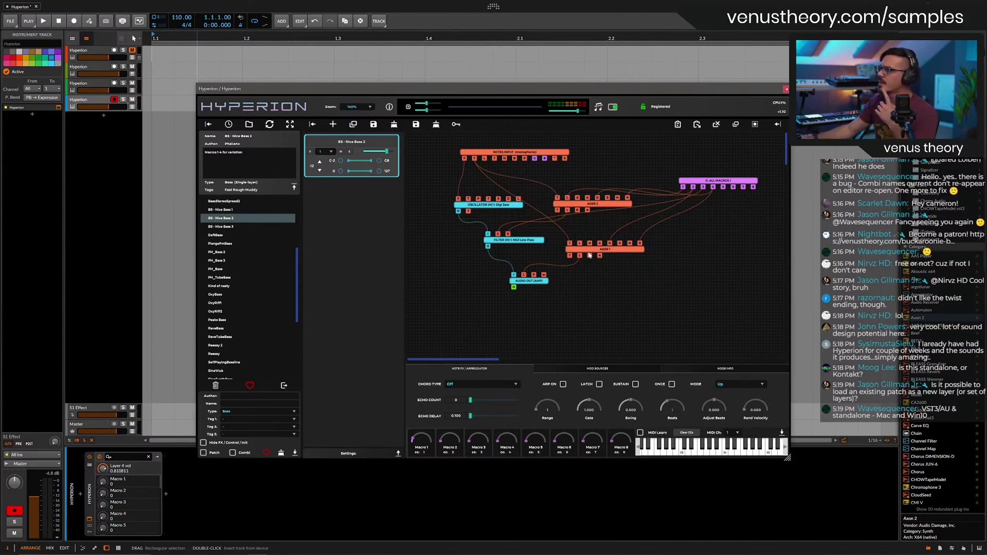
# Open the controls of the AUDIO OUT (AMP), ADSR 2 and ADSR 1 nodes and set the ADSR 2 level to about 0.62.
pyautogui.click(541, 284)
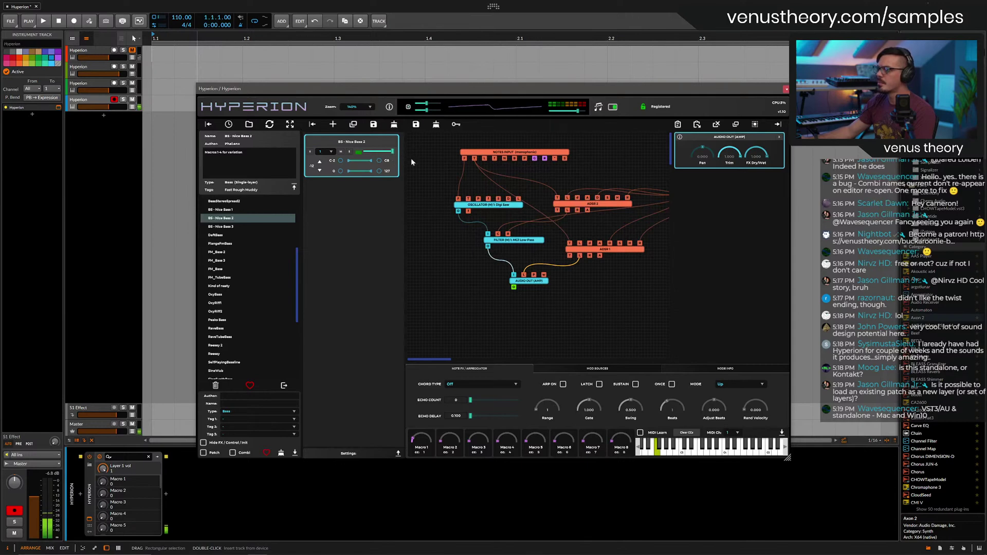
pyautogui.click(588, 204)
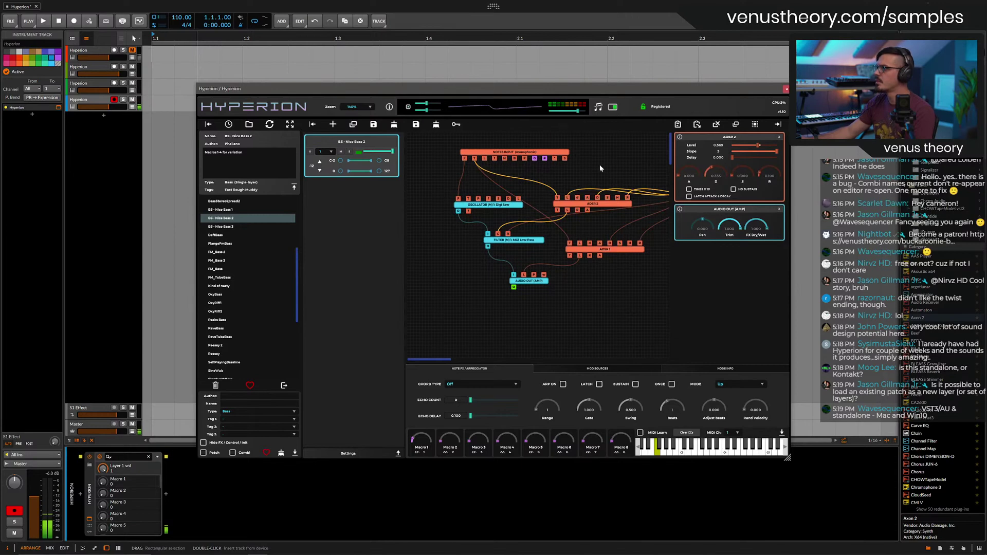
pyautogui.click(625, 247)
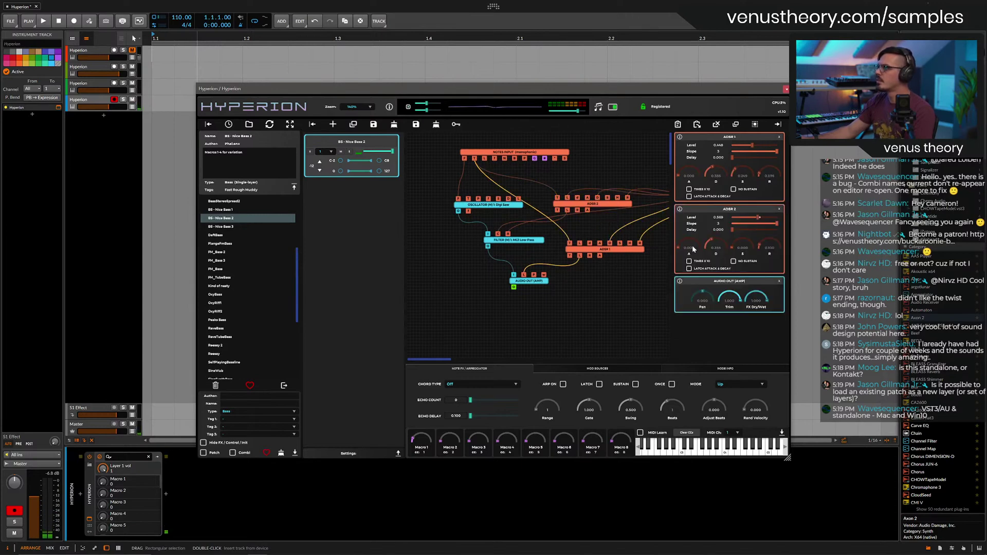
pyautogui.moveTo(758, 217); pyautogui.dragTo(766, 217)
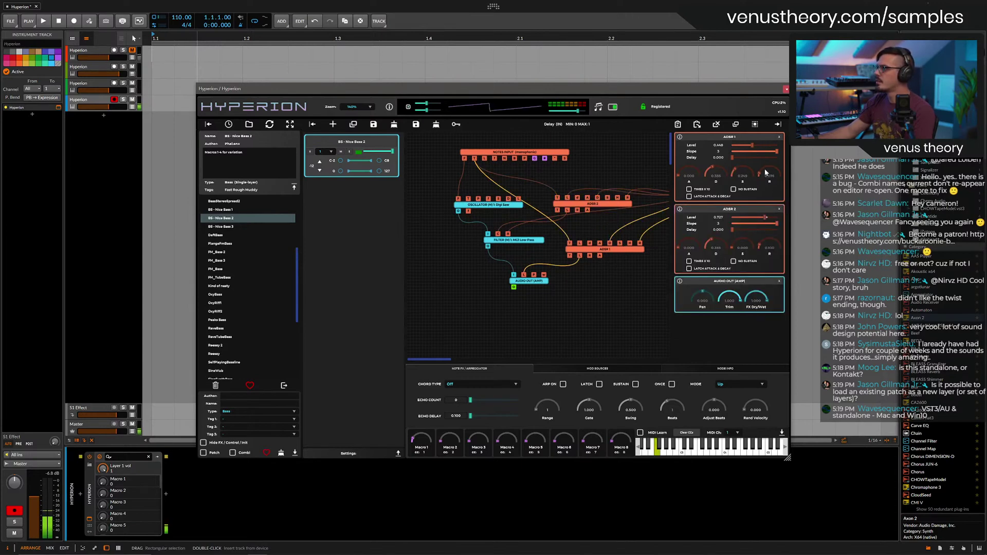
pyautogui.moveTo(766, 217); pyautogui.dragTo(761, 220)
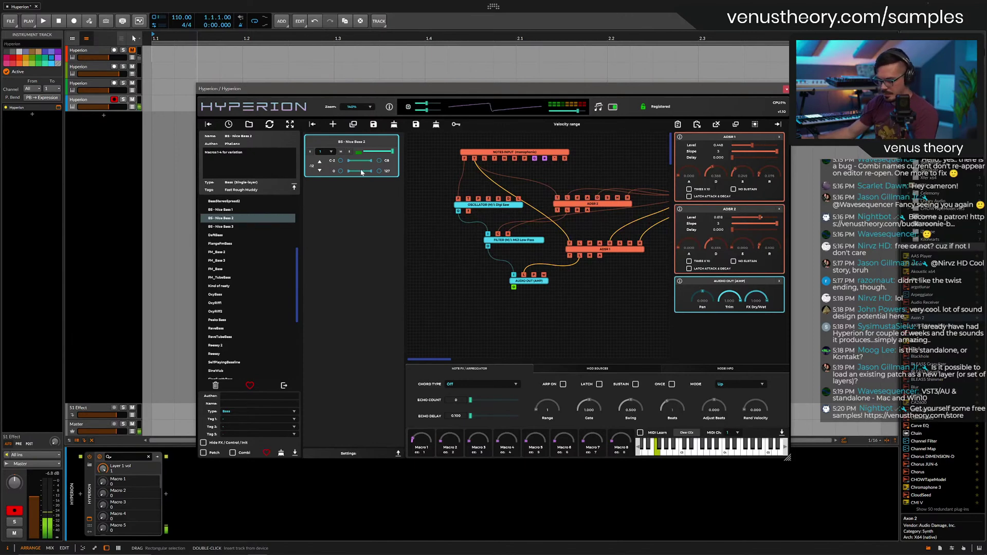
# Add a second layer and load the Organ-type patch DreamyOrgan into it.
pyautogui.click(332, 125)
pyautogui.click(239, 410)
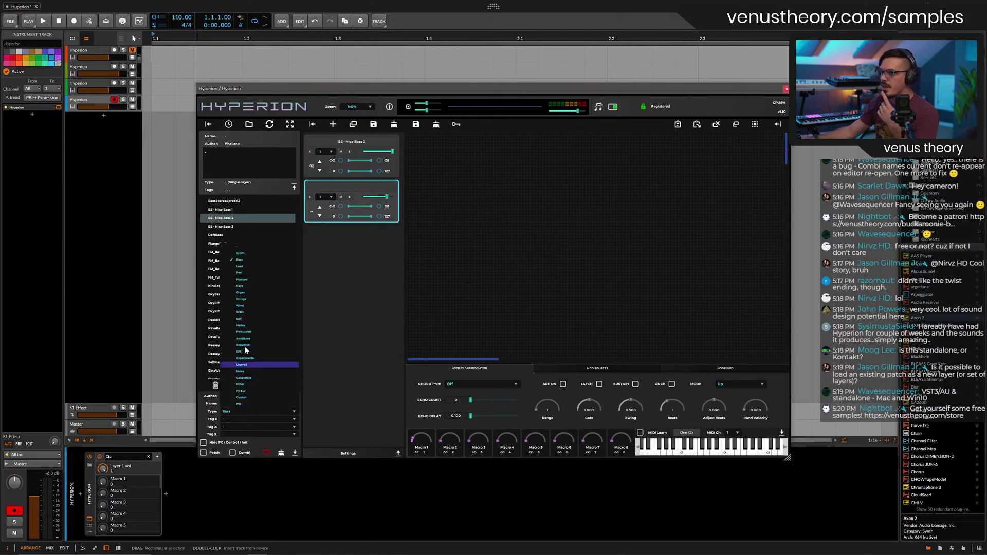
pyautogui.click(245, 294)
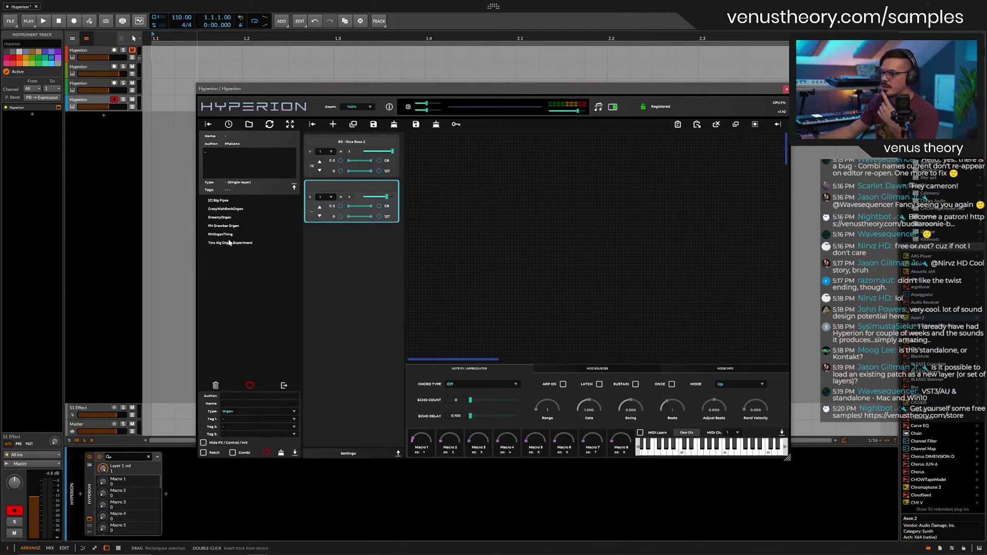
pyautogui.click(226, 219)
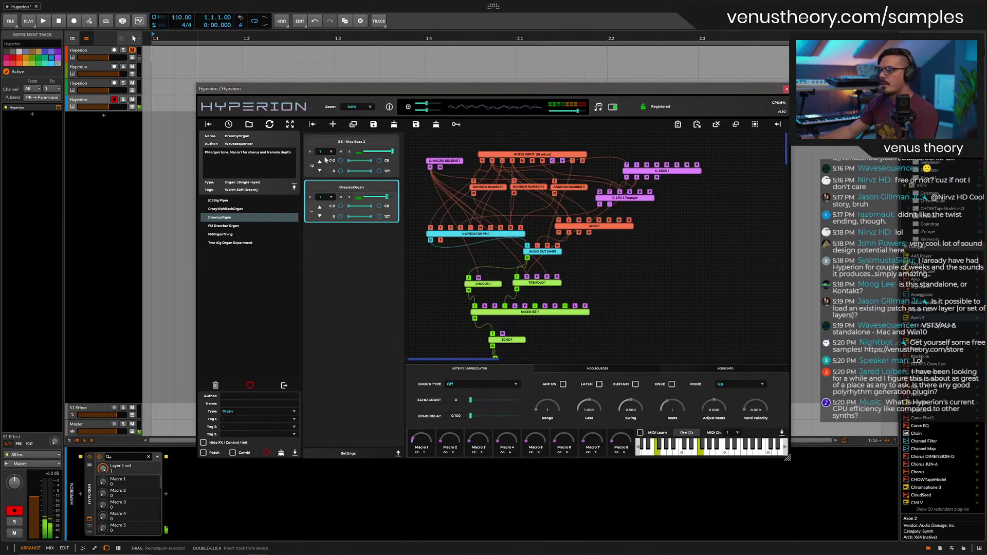
# Add a third layer with the Pad-type patch AmbientGalacticPad 2, and reselect the BS - Nice Bass 2 layer.
pyautogui.click(333, 124)
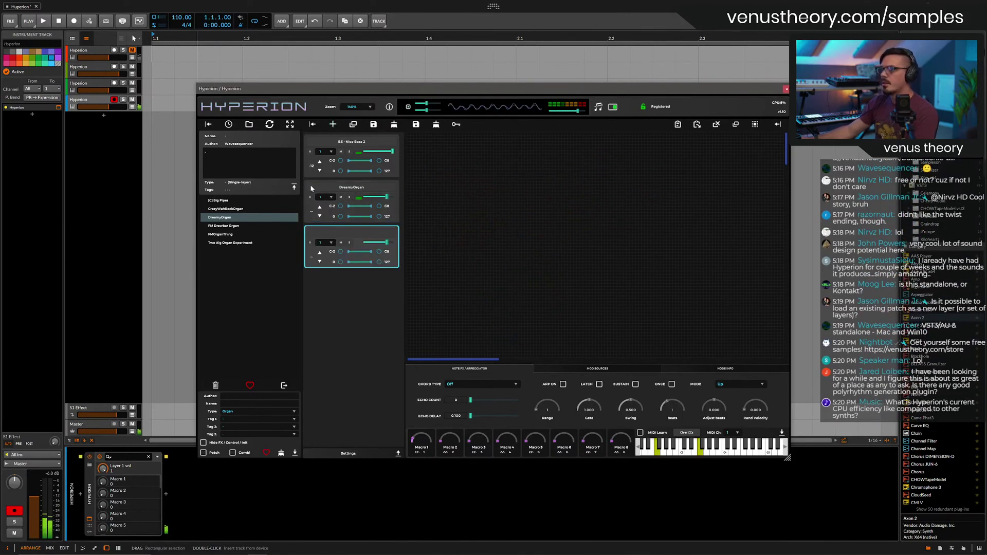
pyautogui.click(236, 412)
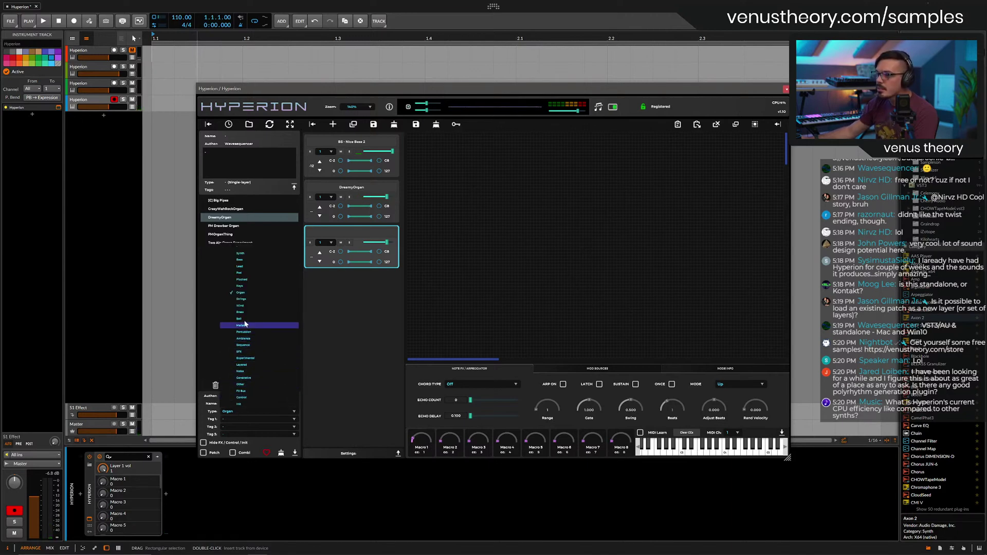
pyautogui.click(246, 276)
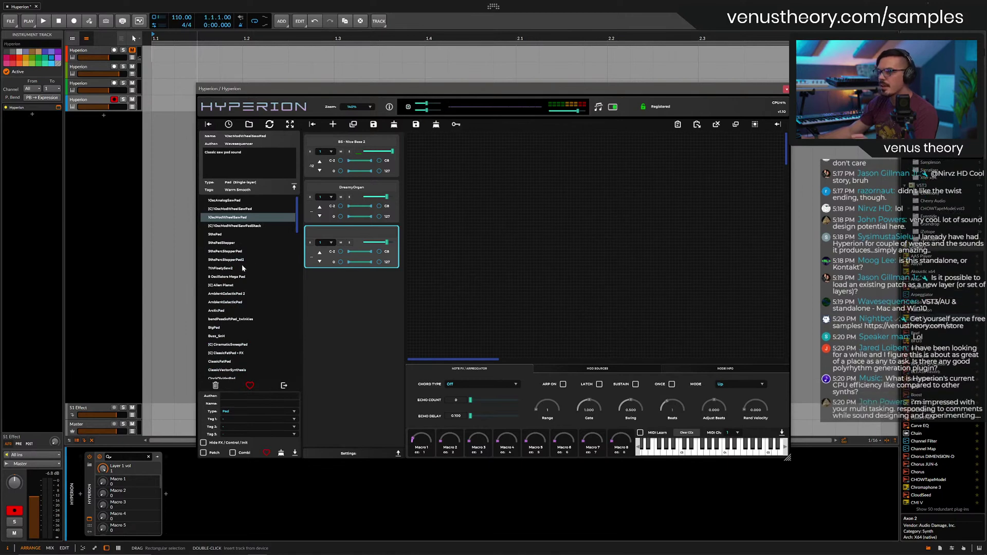
pyautogui.click(240, 260)
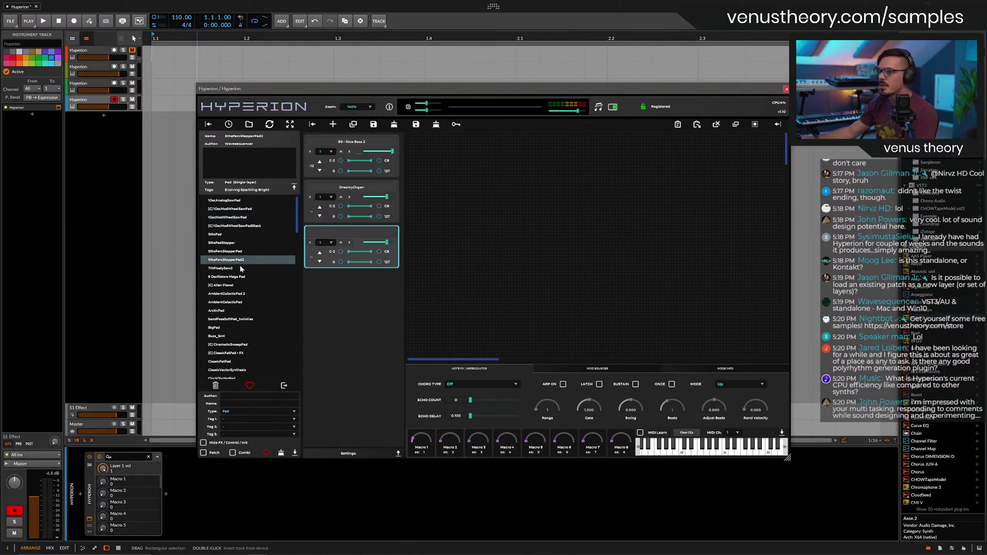
pyautogui.click(243, 294)
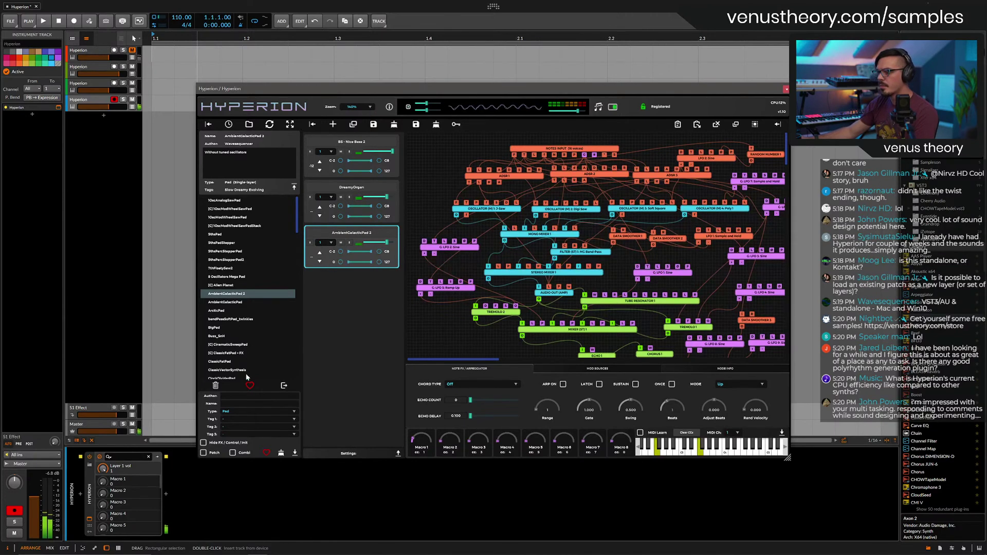
pyautogui.click(342, 153)
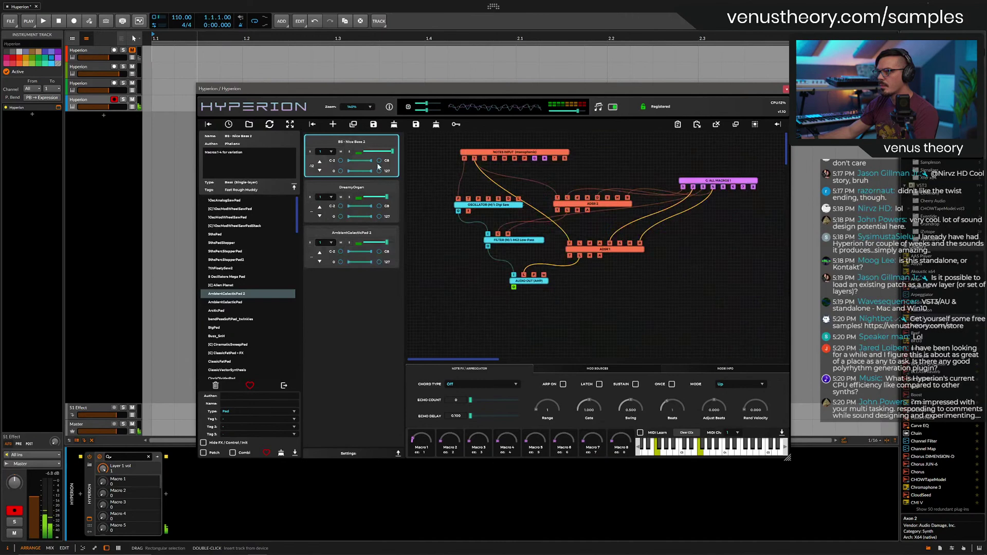
# Open the ADSR and amp node controls of the BS - Nice Bass 2 layer, adjust ADSR 1's decay and reposition the synth window.
pyautogui.click(604, 205)
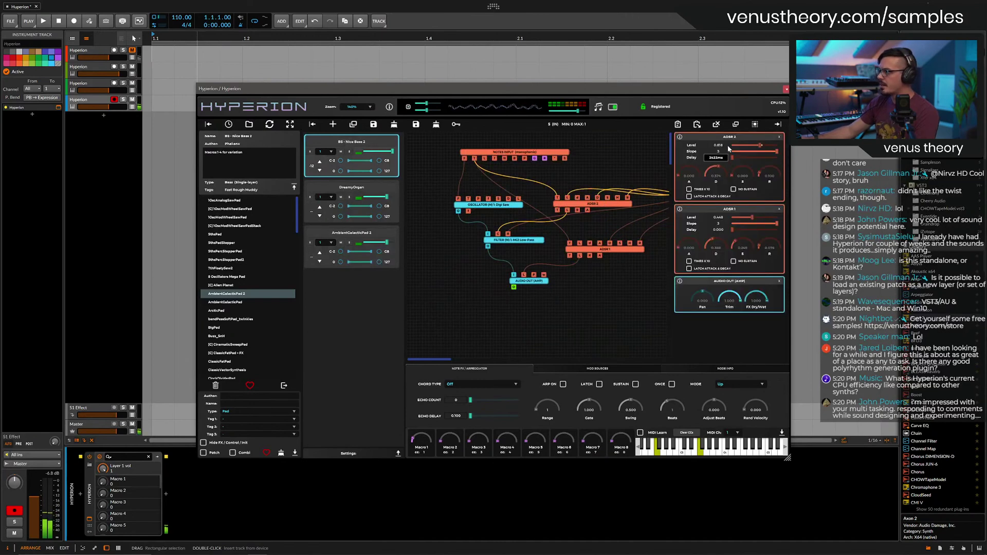
pyautogui.moveTo(715, 240); pyautogui.dragTo(721, 201)
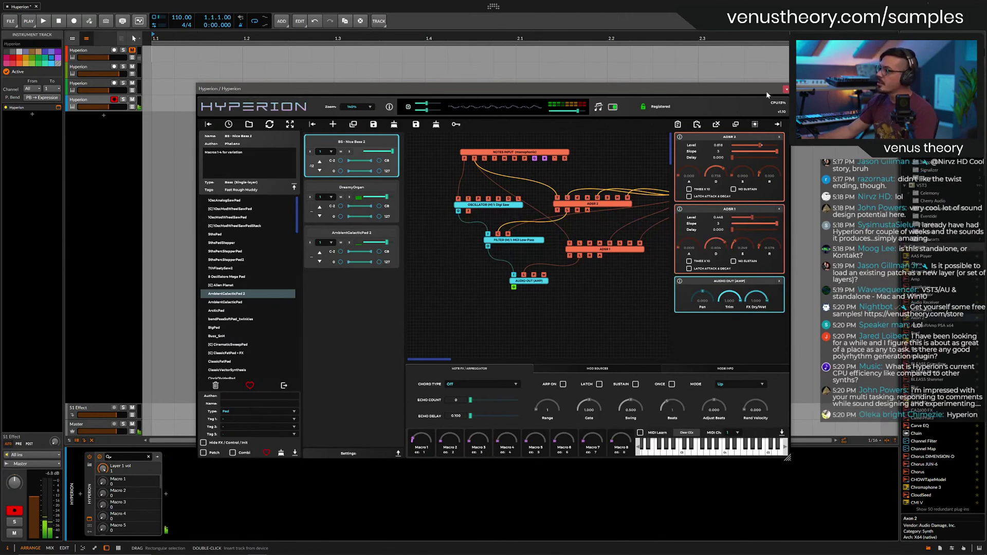
pyautogui.moveTo(765, 91); pyautogui.dragTo(643, 120)
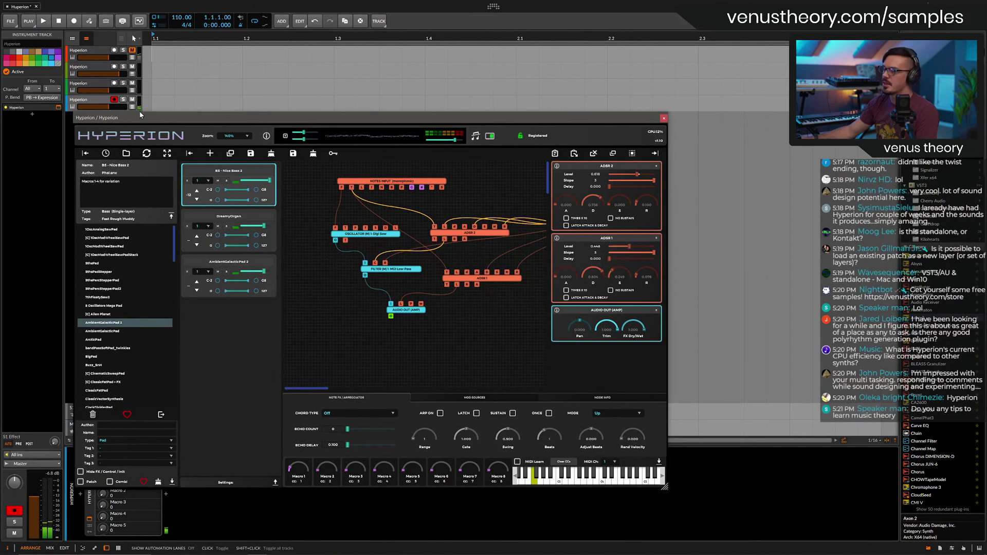
# Deactivate the three other Hyperion tracks, reactivate them, and reselect the fourth Hyperion track.
pyautogui.click(97, 88)
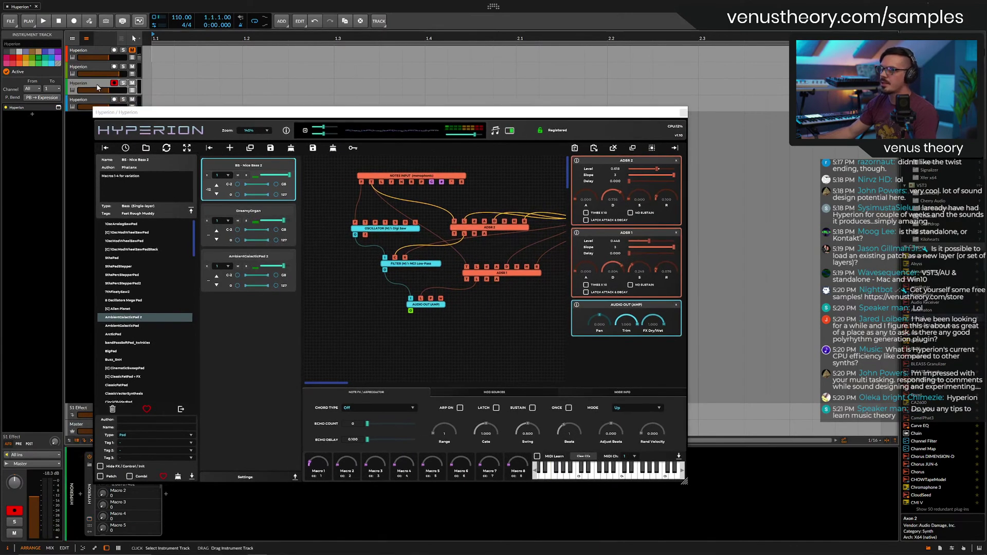
pyautogui.keyDown('shift'); pyautogui.click(97, 52); pyautogui.keyUp('shift')
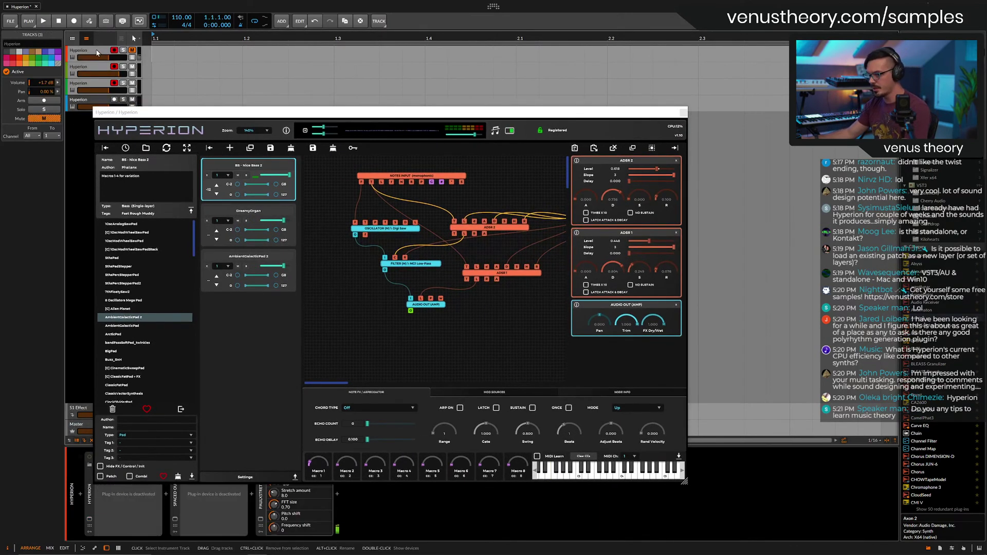
pyautogui.hotkey('alt', 'a')
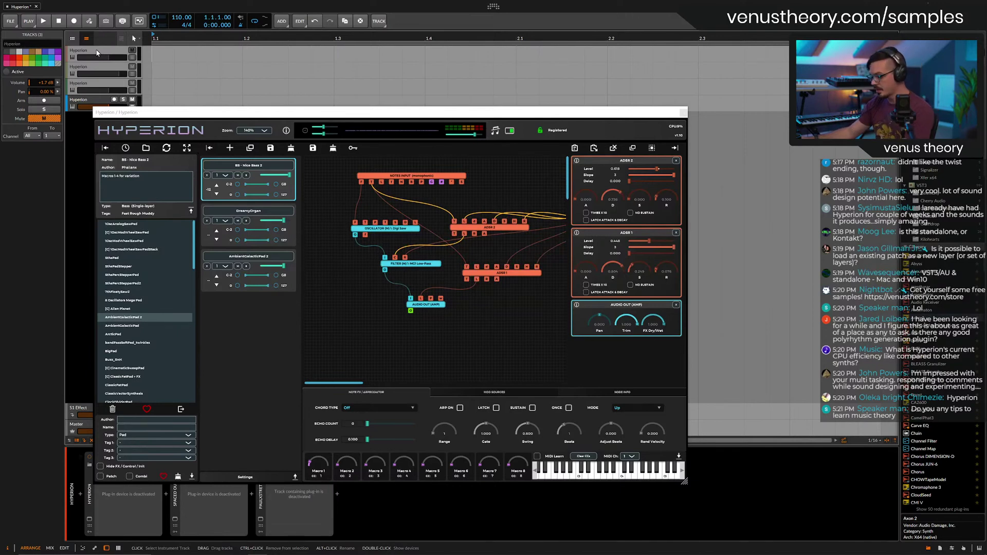
pyautogui.hotkey('alt', 'a')
pyautogui.click(121, 105)
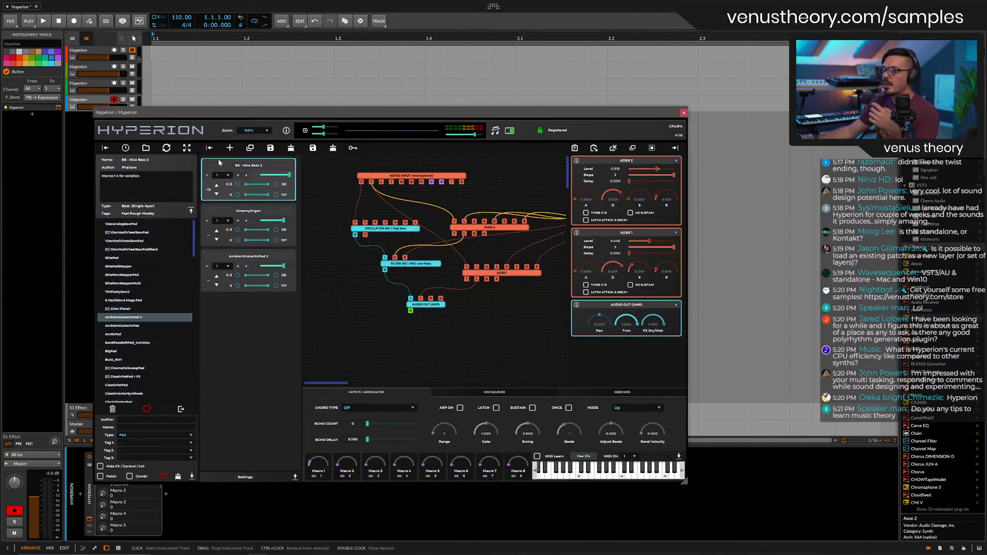
# Add a fourth layer and load the Pad-type patch MagicPad into it.
pyautogui.click(230, 148)
pyautogui.scroll(-2, 139, 348)
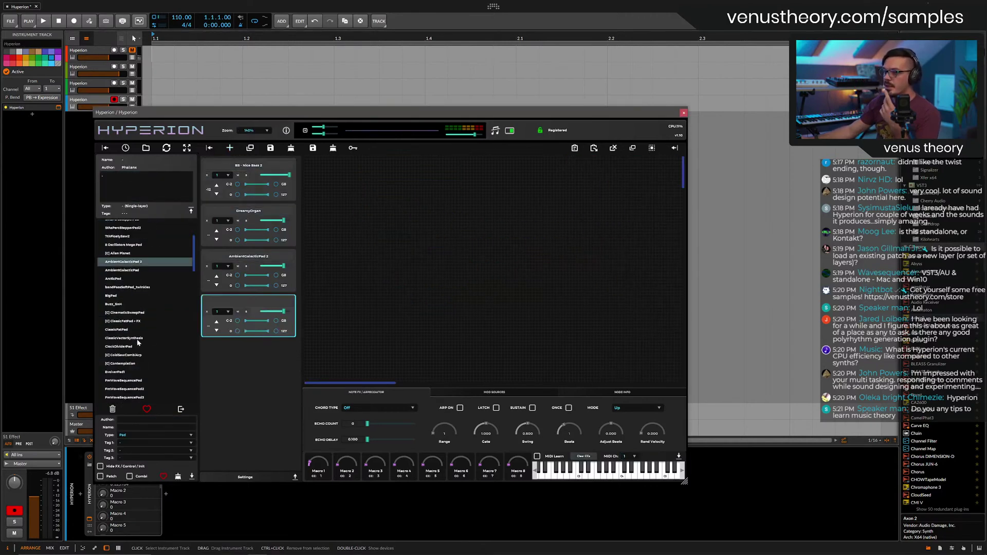
pyautogui.scroll(-2, 130, 381)
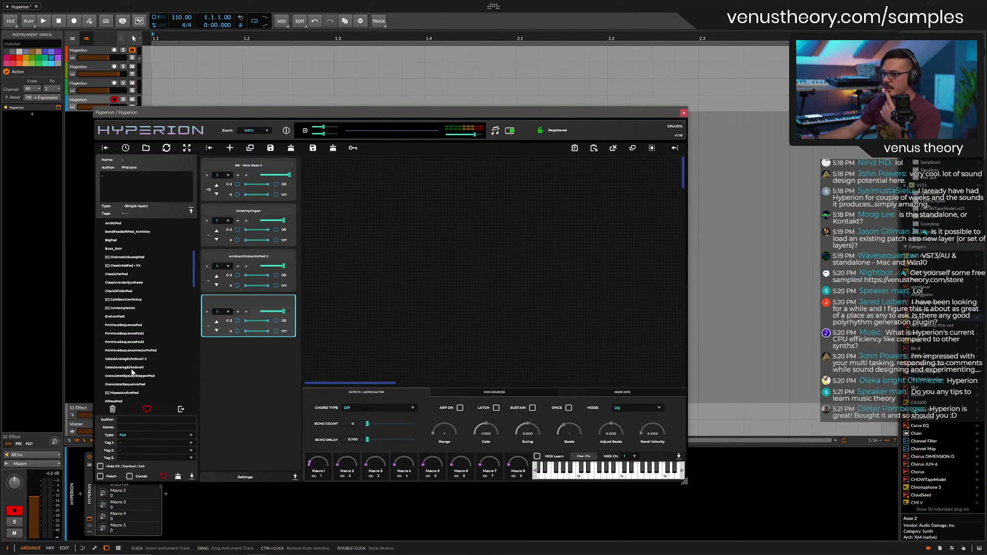
pyautogui.scroll(-6, 137, 374)
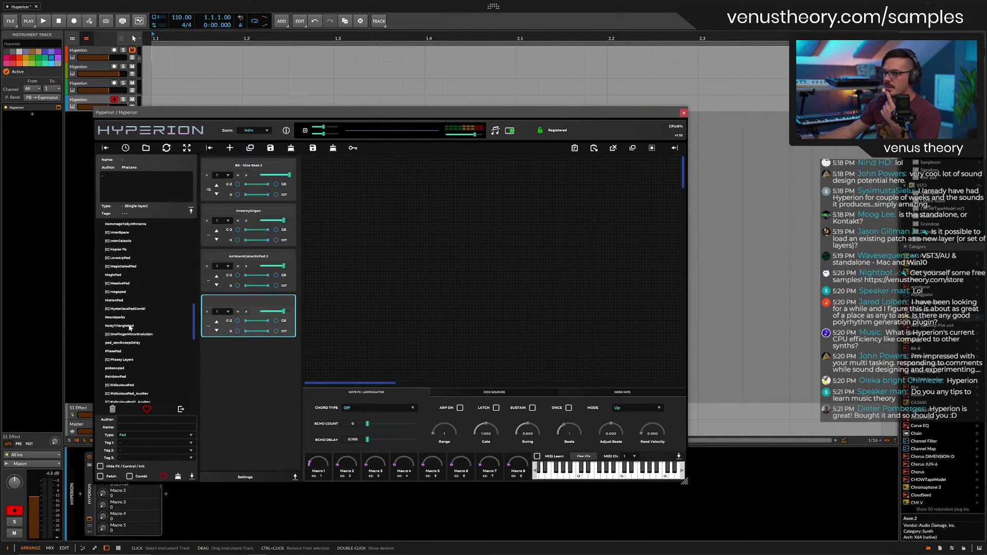
pyautogui.doubleClick(122, 276)
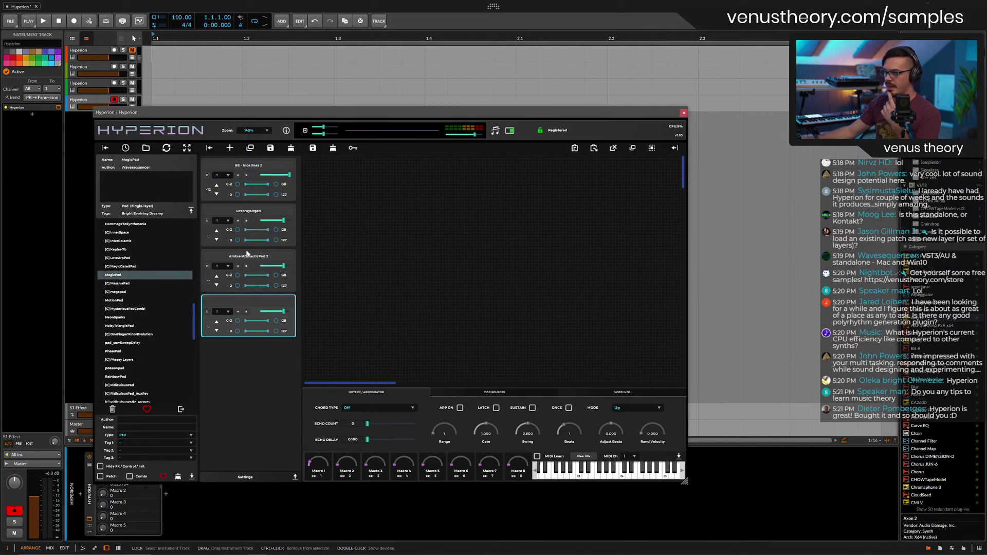
# Add a fifth layer with the Keys-type patch VHS Dreaming 1, and transpose the MagicPad layer to +7.
pyautogui.click(230, 148)
pyautogui.click(154, 435)
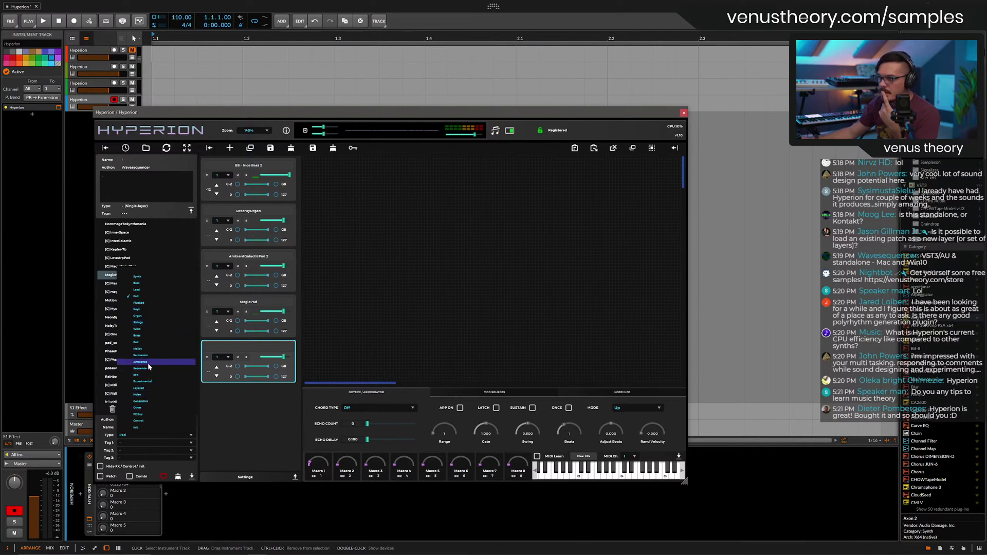
pyautogui.click(148, 310)
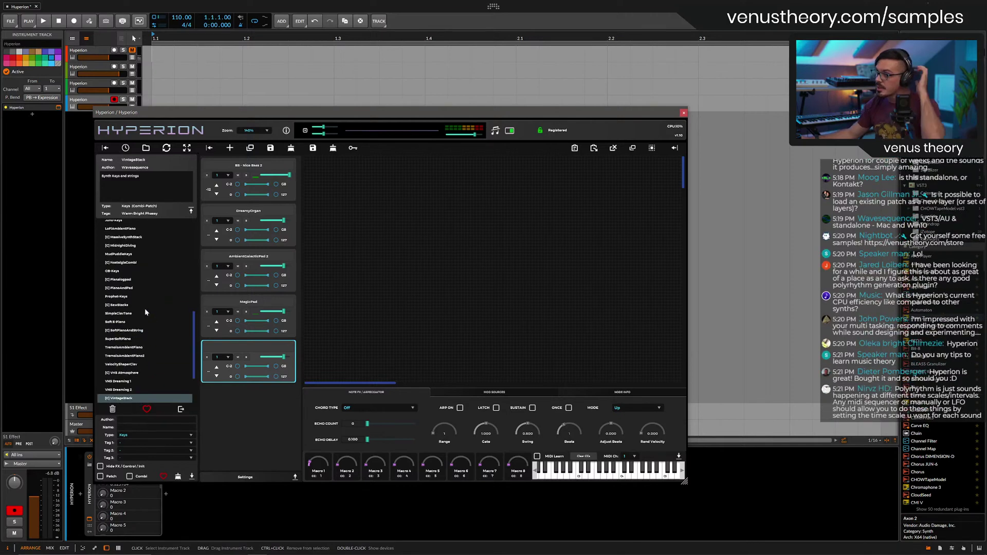
pyautogui.click(130, 382)
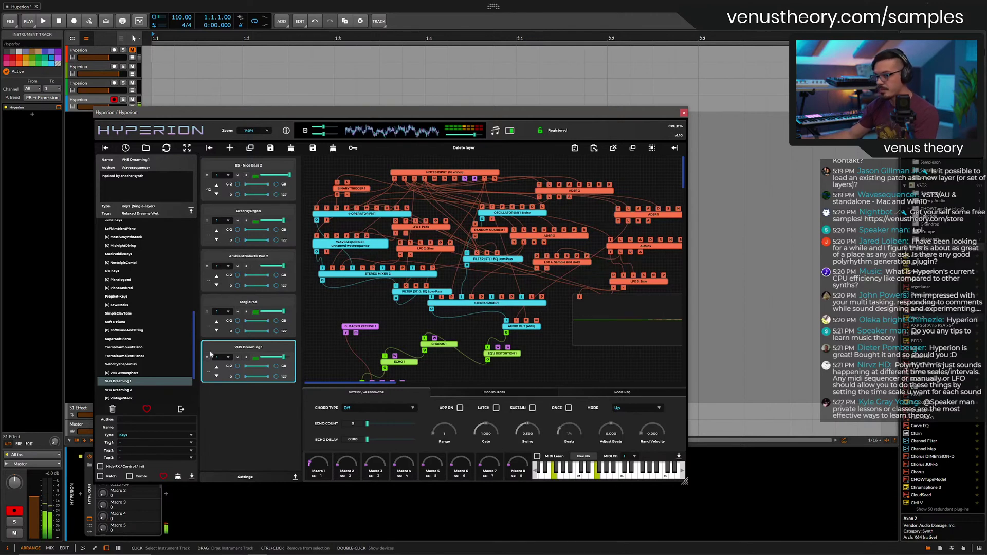
pyautogui.click(217, 321)
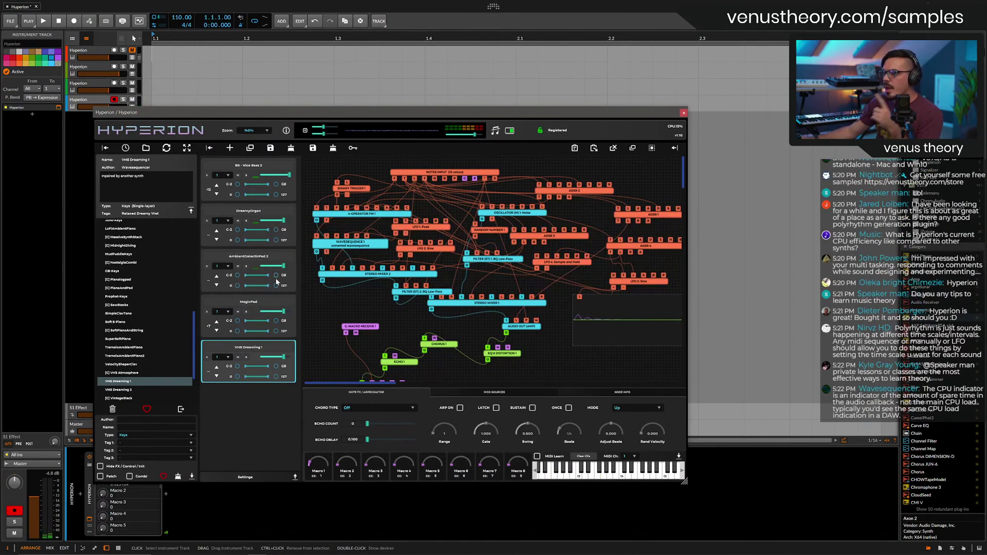
# Inspect the VHS Dreaming 1 node graph, opening the controls of its AUDIO OUT and AUDIO OUT (AMP) nodes.
pyautogui.scroll(-3, 409, 350)
pyautogui.scroll(1, 385, 305)
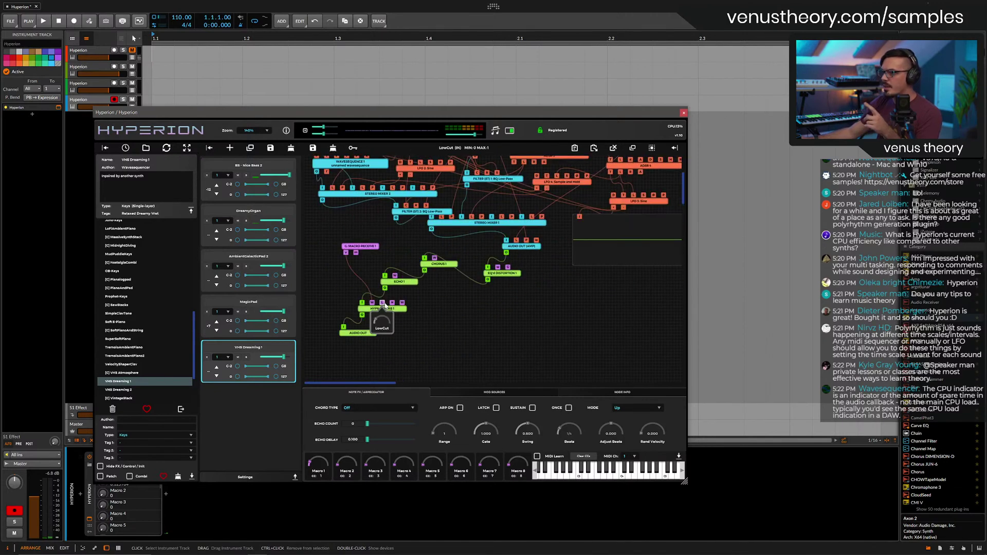
pyautogui.click(361, 334)
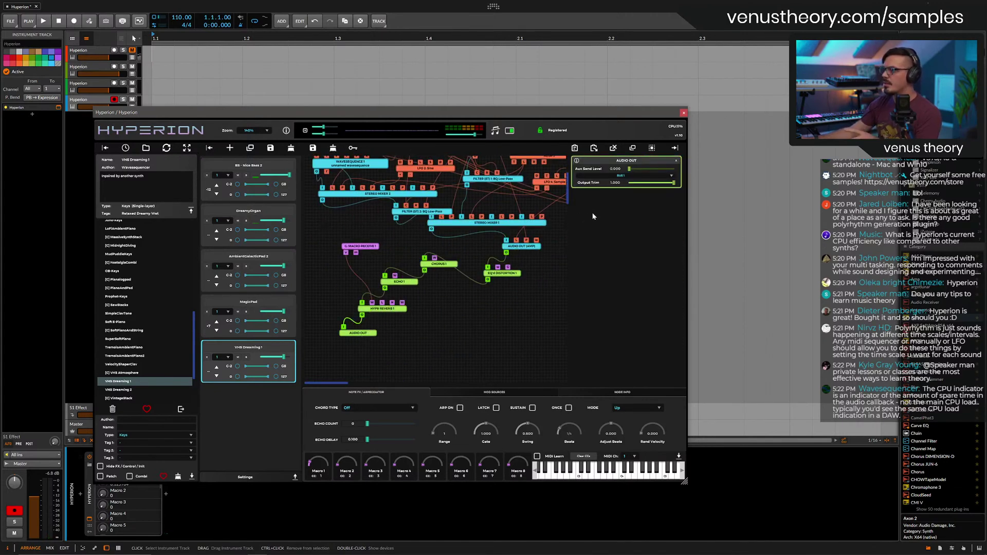
pyautogui.click(506, 249)
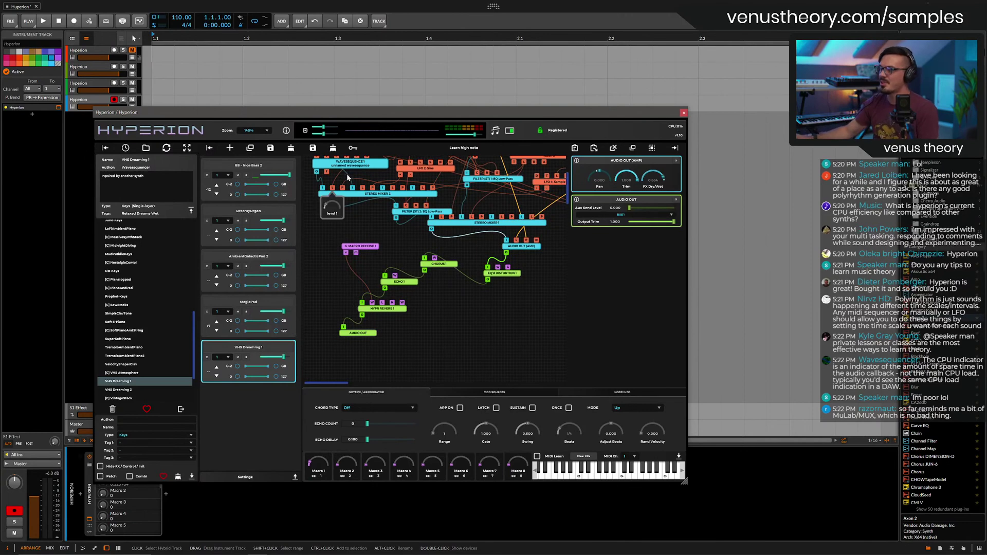
pyautogui.scroll(3, 382, 233)
pyautogui.scroll(-1, 382, 234)
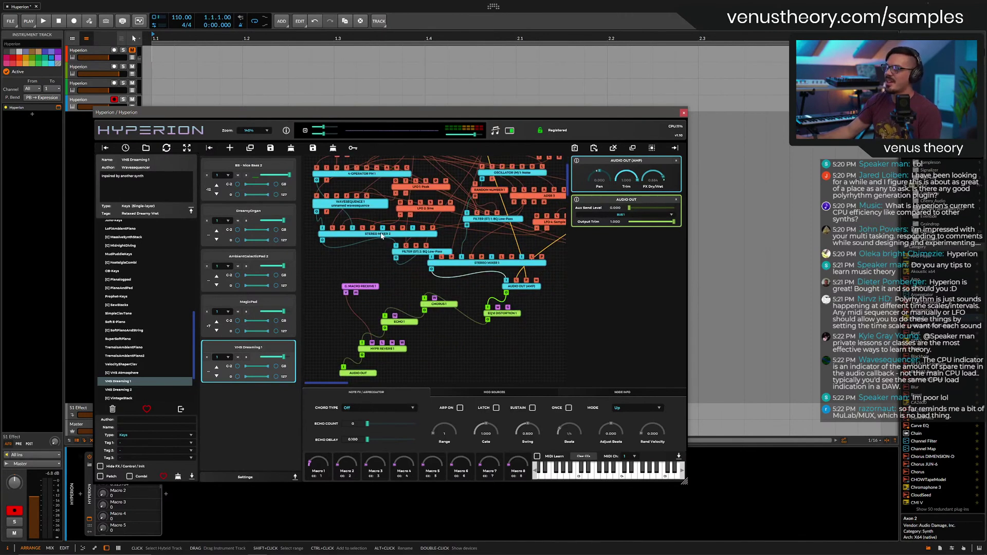
pyautogui.scroll(1, 382, 234)
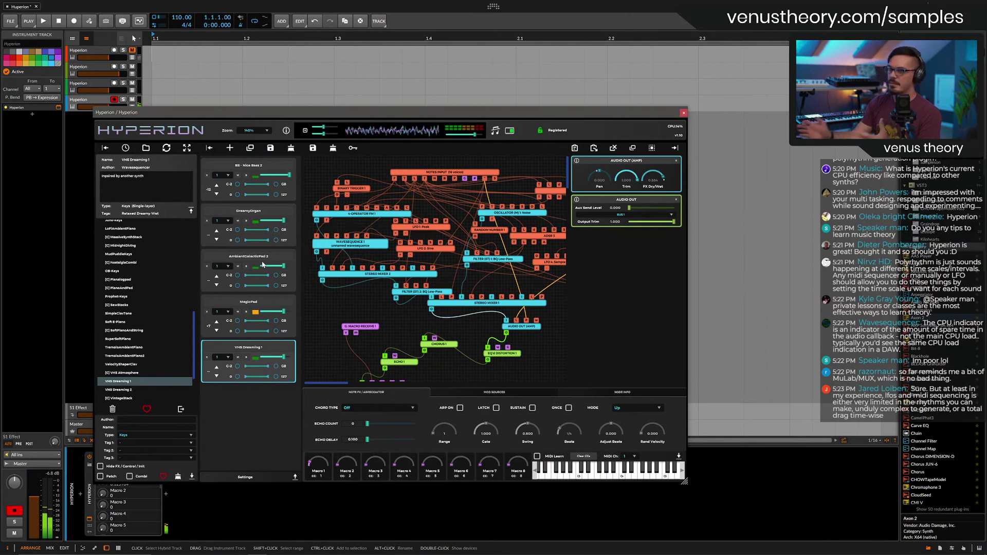
# Clear all layers and add a NOTES INPUT node near the upper edge of the empty patch canvas.
pyautogui.click(290, 148)
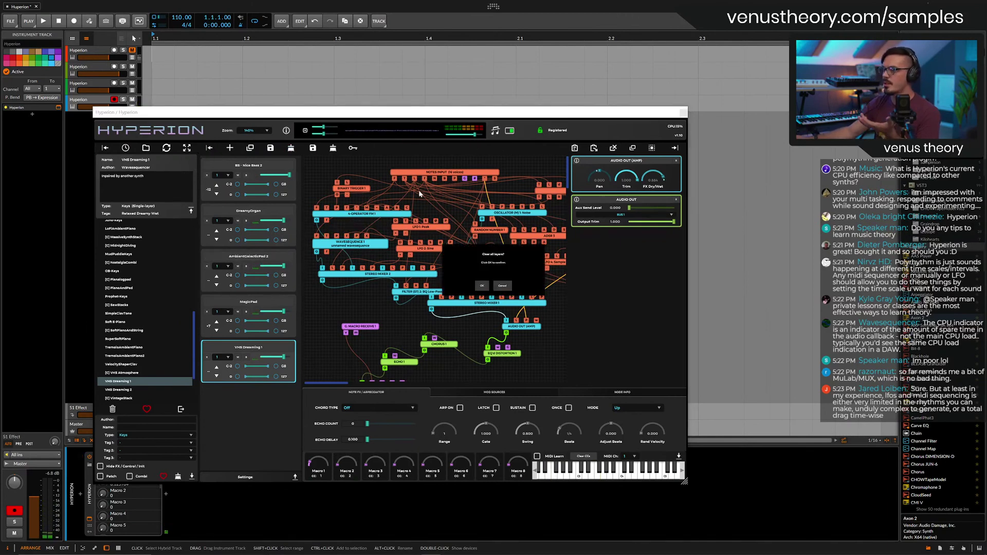
pyautogui.click(485, 287)
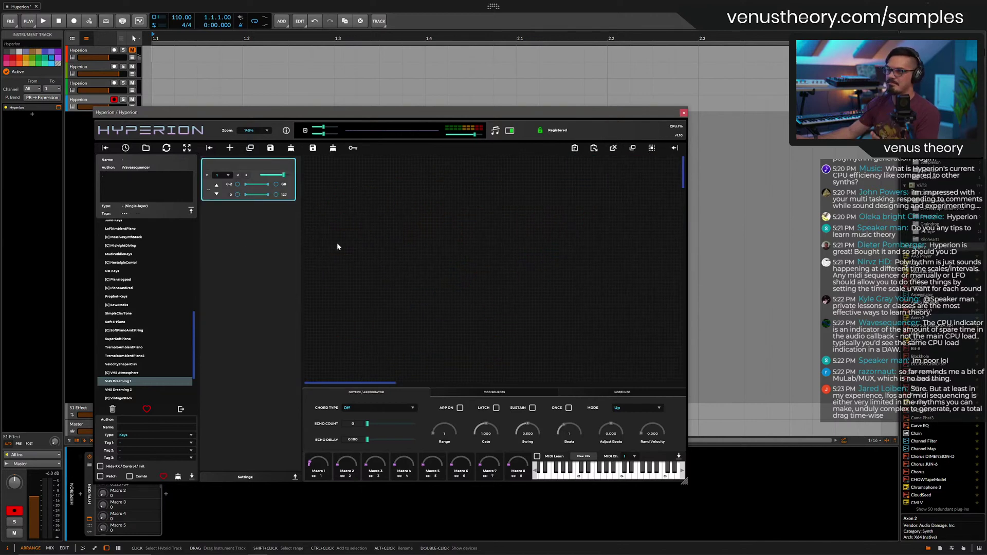
pyautogui.rightClick(370, 222)
pyautogui.moveTo(386, 224)
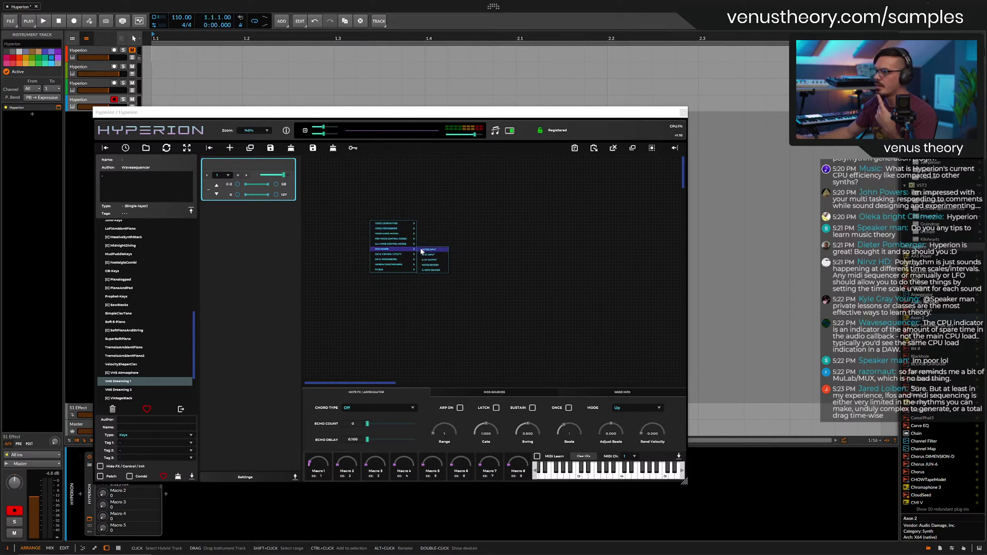
pyautogui.click(426, 250)
pyautogui.moveTo(405, 233); pyautogui.dragTo(431, 176)
# Add a sine oscillator node under the NOTES INPUT node and a low-pass filter node beneath the oscillator.
pyautogui.rightClick(404, 232)
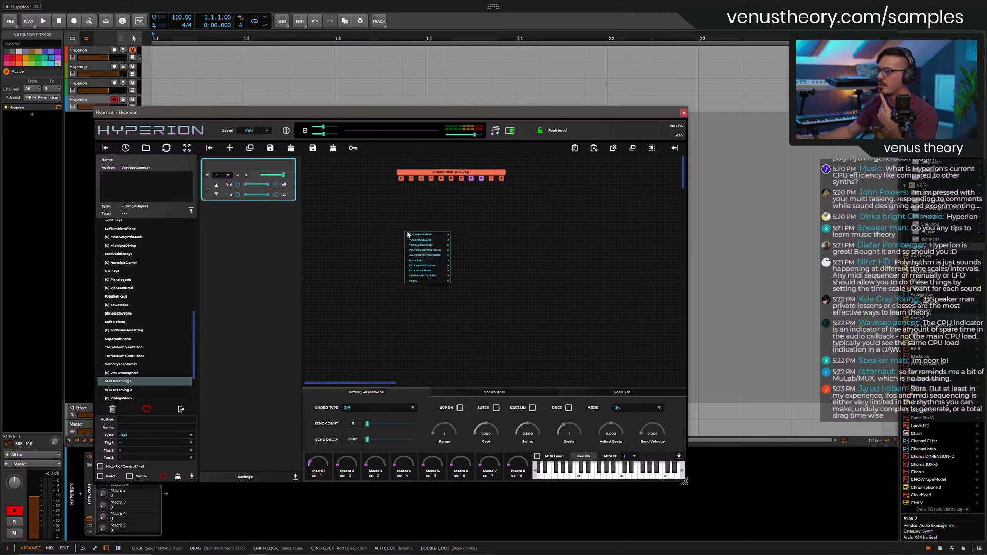
pyautogui.moveTo(437, 234)
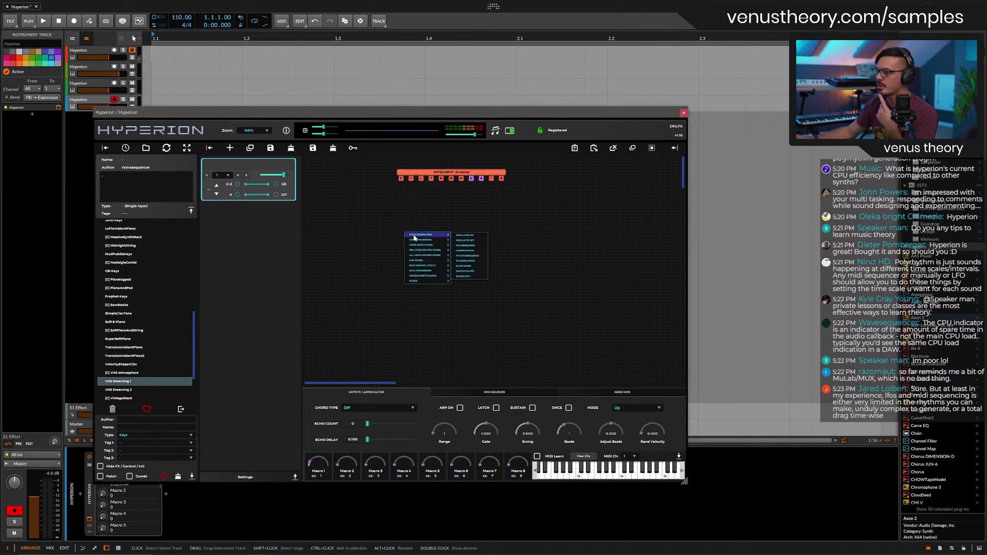
pyautogui.click(456, 236)
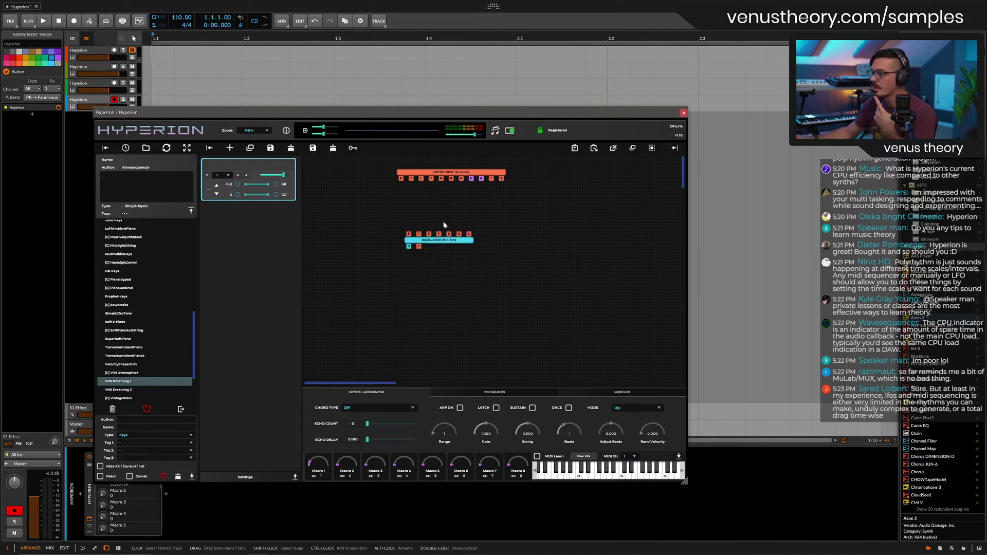
pyautogui.rightClick(481, 259)
pyautogui.moveTo(506, 266)
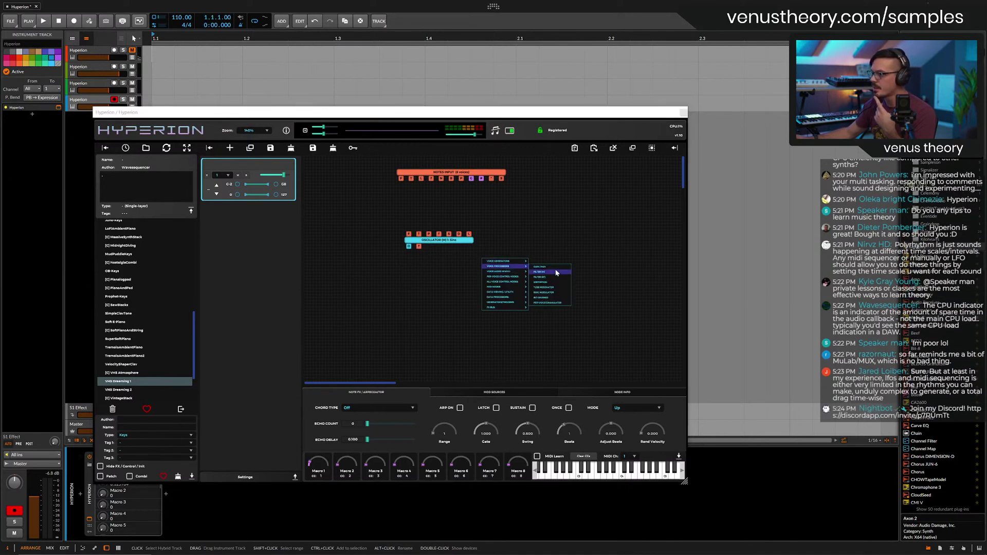
pyautogui.click(556, 273)
pyautogui.moveTo(439, 268); pyautogui.dragTo(421, 279)
# Add an AUDIO OUT (AMP) node below the filter node.
pyautogui.rightClick(447, 247)
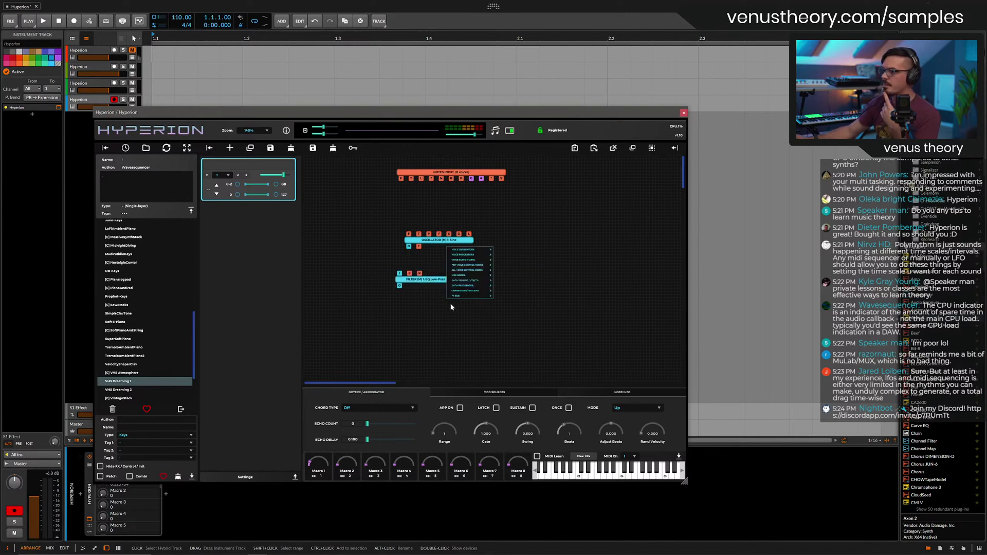
pyautogui.moveTo(476, 272)
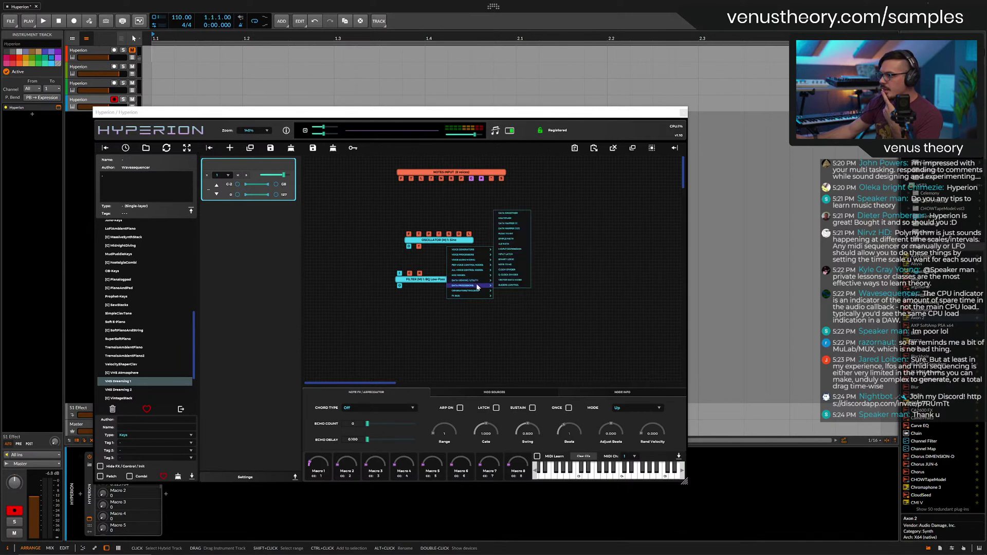
pyautogui.moveTo(475, 258)
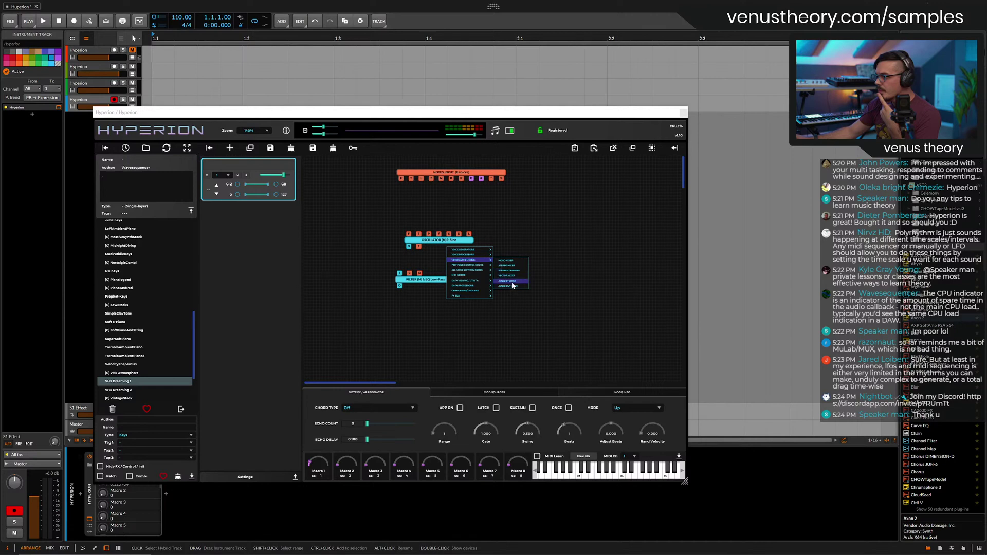
pyautogui.click(512, 285)
pyautogui.click(446, 322)
# Add an ADSR node, place it to the right of the oscillator, and move the oscillator slightly up.
pyautogui.rightClick(481, 250)
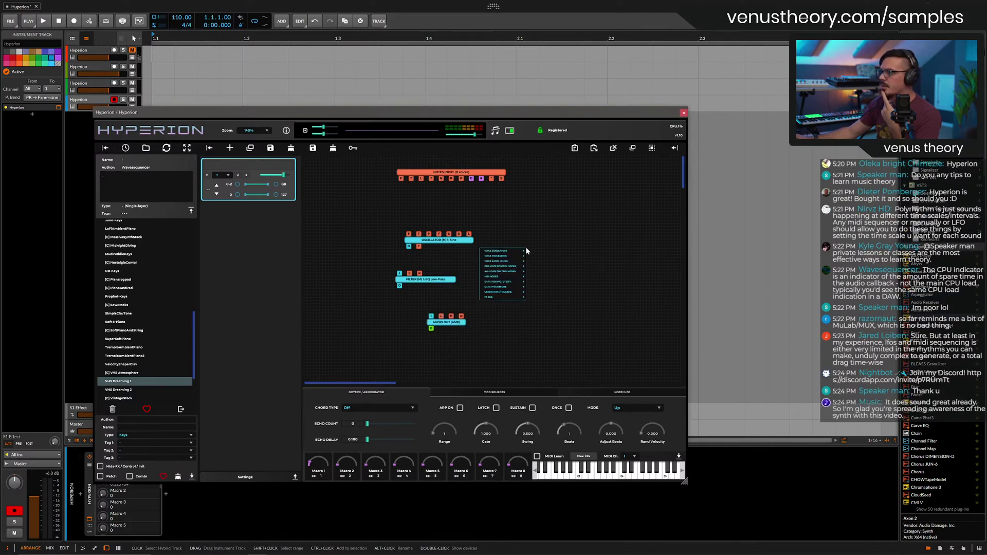
pyautogui.moveTo(515, 256)
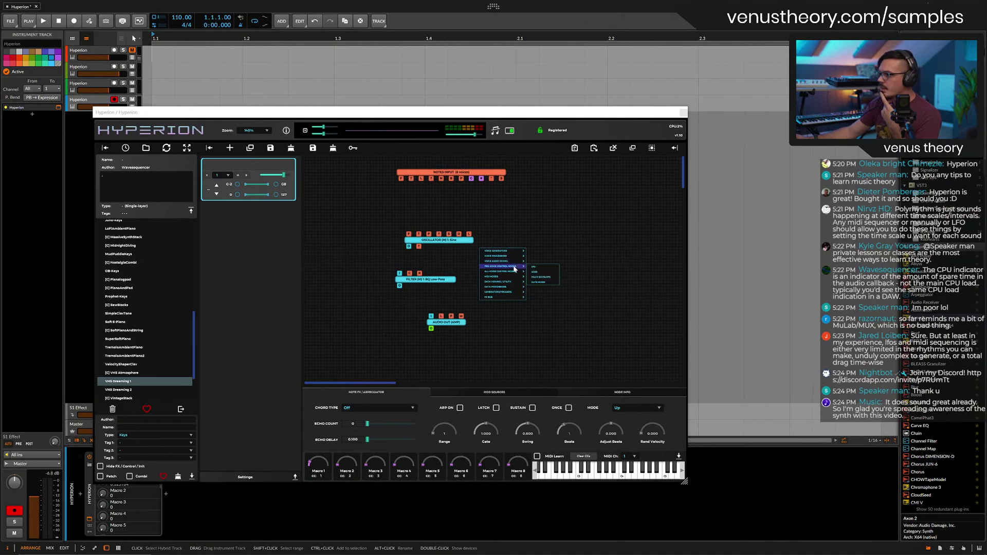
pyautogui.click(534, 273)
pyautogui.moveTo(538, 262); pyautogui.dragTo(518, 226)
pyautogui.moveTo(445, 234); pyautogui.dragTo(441, 221)
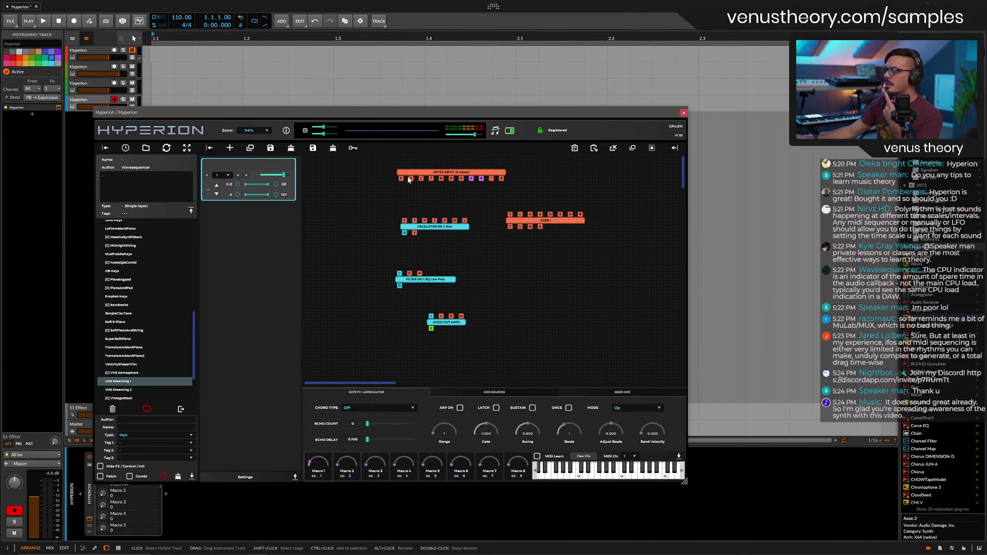
# Wire NOTES INPUT to the oscillator and ADSR, the ADSR to the amp's level, and the oscillator through the filter into AUDIO OUT (AMP).
pyautogui.moveTo(401, 178); pyautogui.dragTo(400, 216)
pyautogui.moveTo(415, 180); pyautogui.dragTo(441, 315)
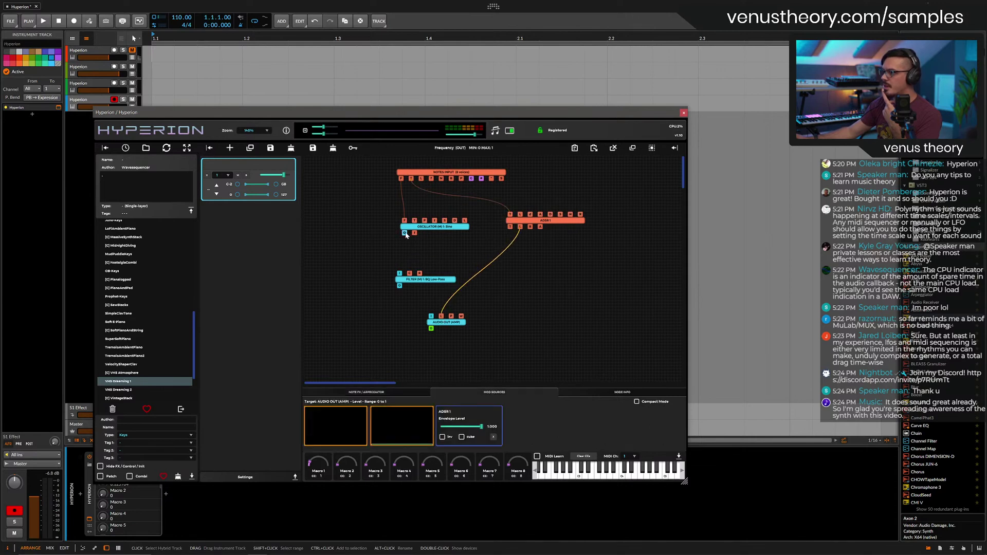
pyautogui.moveTo(407, 235); pyautogui.dragTo(406, 274)
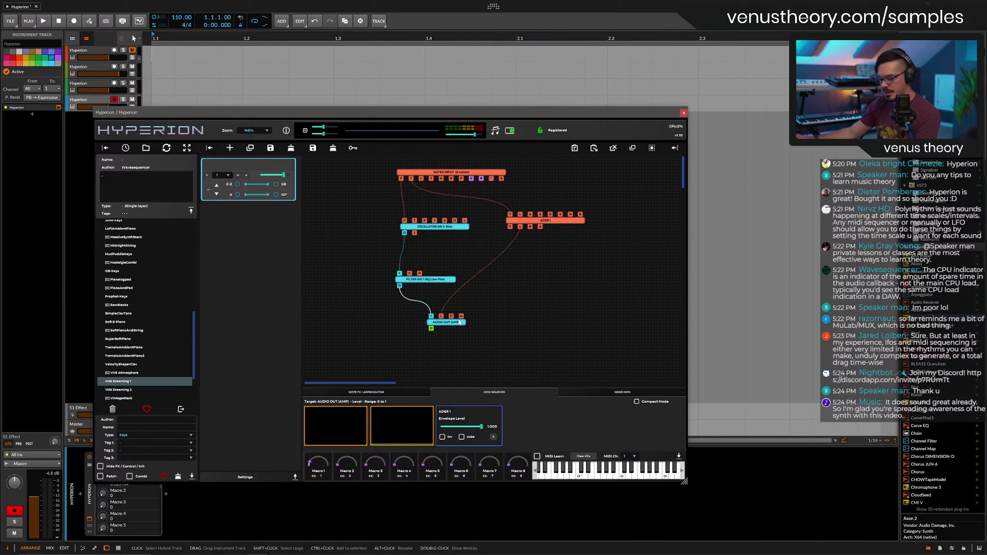
# Open ADSR 1's settings and spread the nodes out, moving the oscillator and filter leftward and ADSR 1 rightward.
pyautogui.click(545, 220)
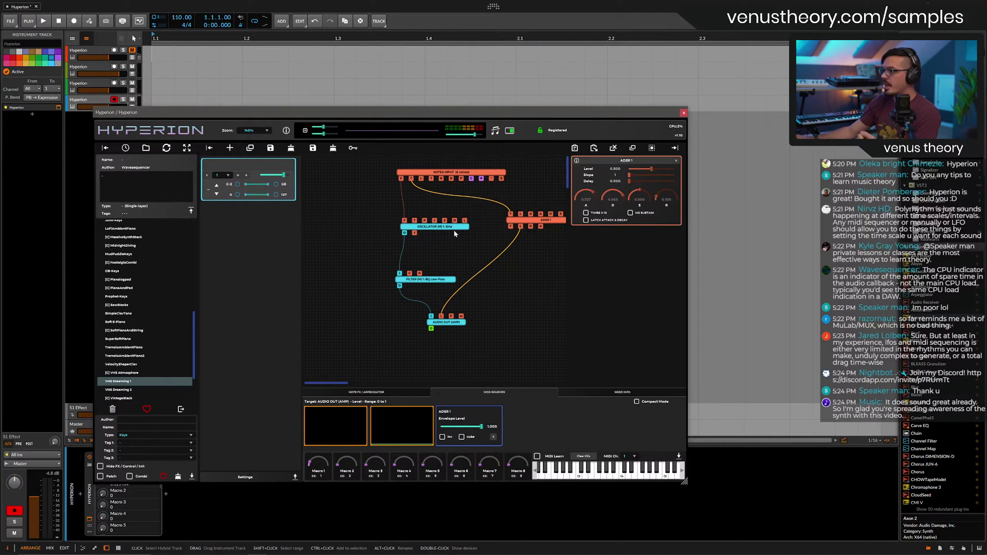
pyautogui.moveTo(454, 233); pyautogui.dragTo(408, 230)
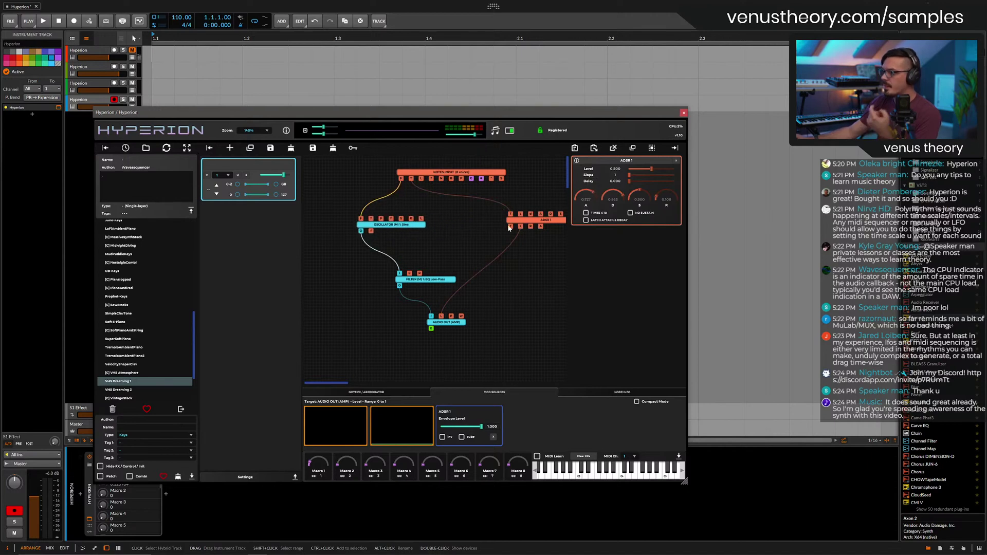
pyautogui.moveTo(516, 225); pyautogui.dragTo(535, 230)
pyautogui.moveTo(437, 284); pyautogui.dragTo(423, 281)
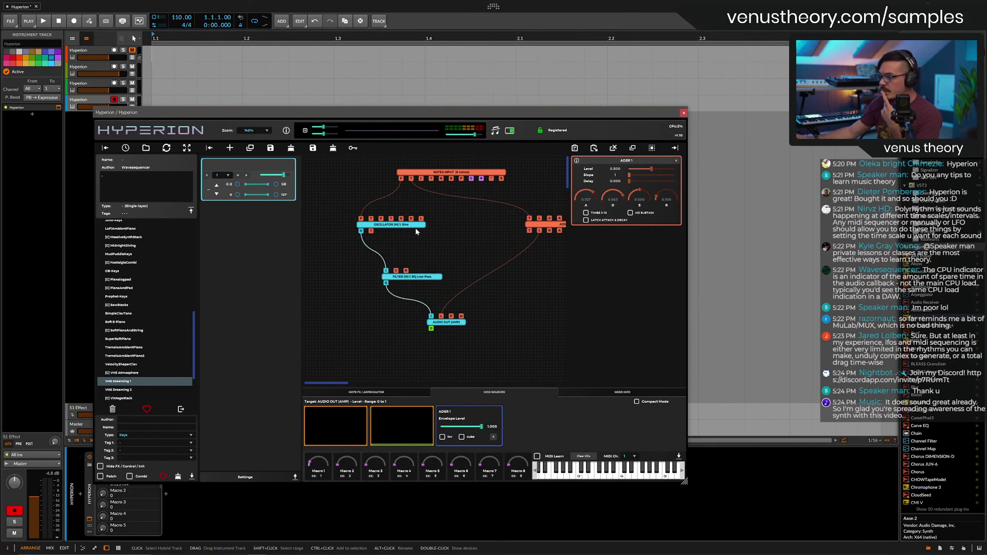
# Change oscillator 1's waveform from sine to the last saw option, just before Poly 1.
pyautogui.click(414, 226)
pyautogui.click(623, 201)
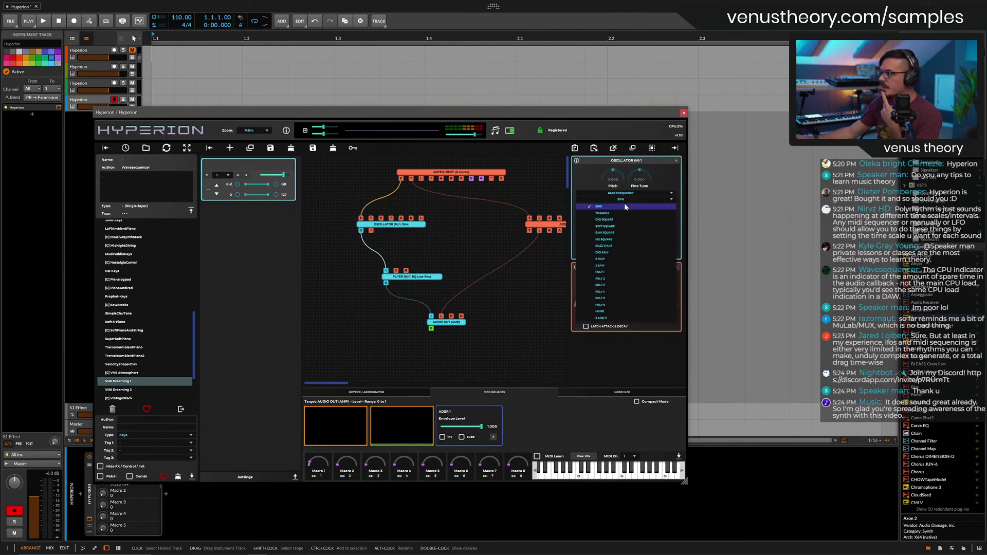
pyautogui.click(614, 266)
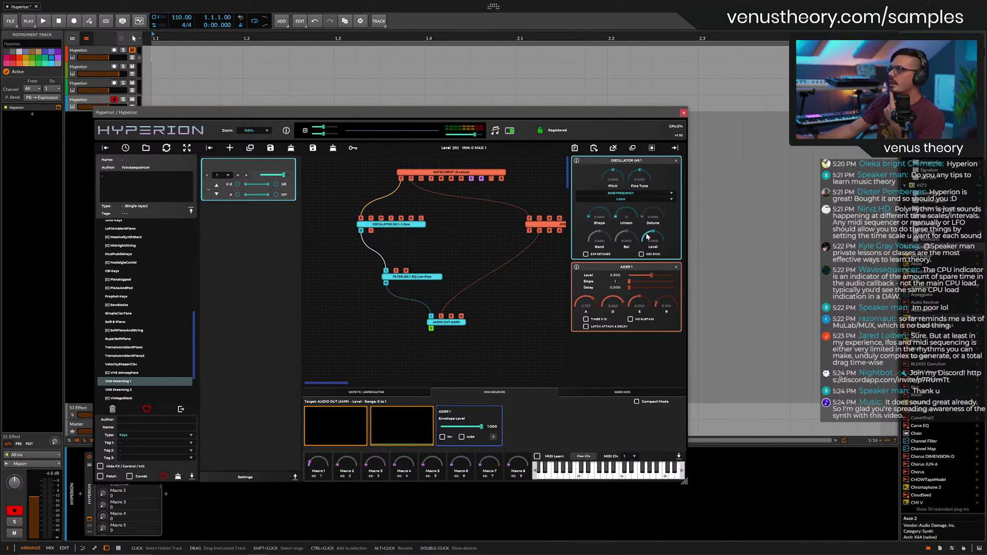
# Review the NOTES INPUT settings, adjust oscillator 1's unison and detune, and close both edit panels.
pyautogui.click(463, 176)
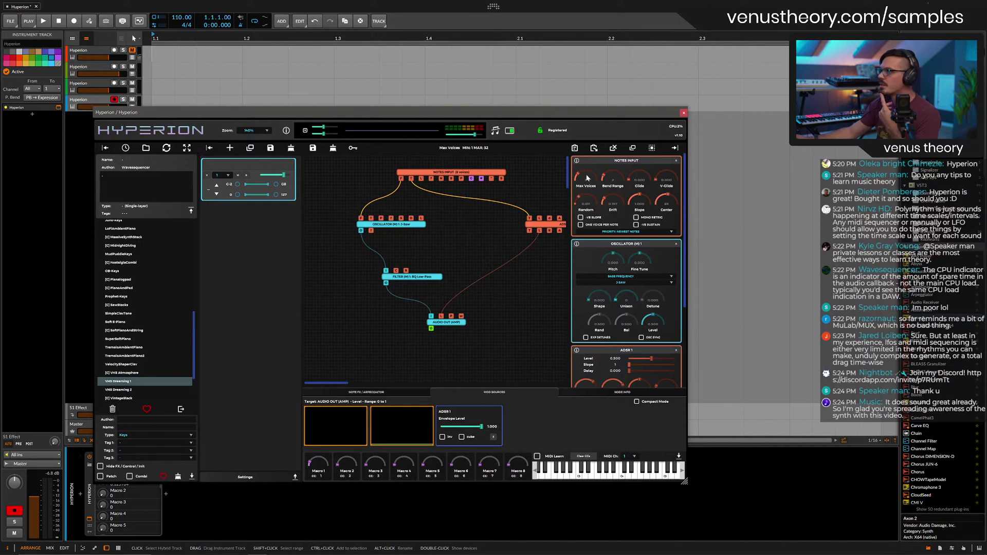
pyautogui.click(417, 227)
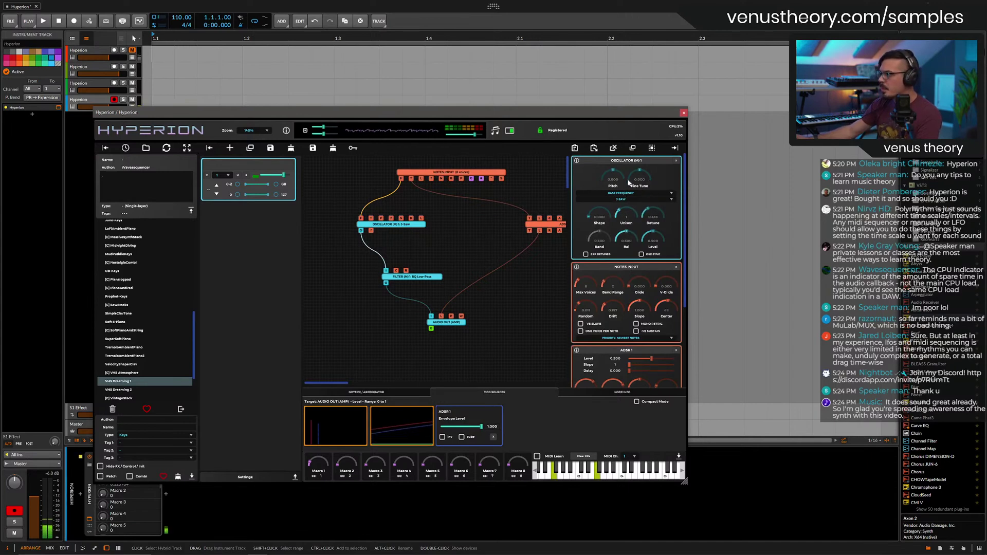
pyautogui.click(676, 161)
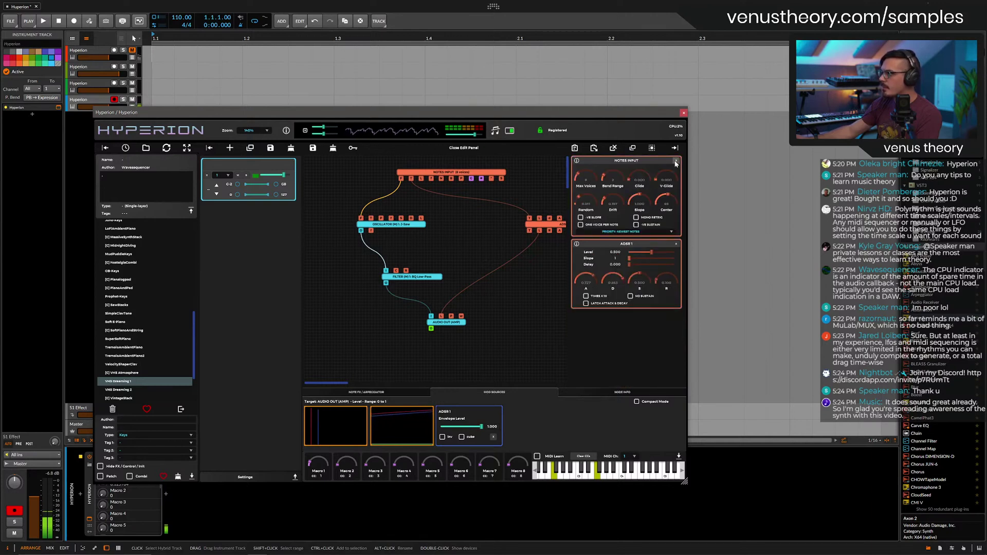
pyautogui.click(675, 163)
pyautogui.click(676, 163)
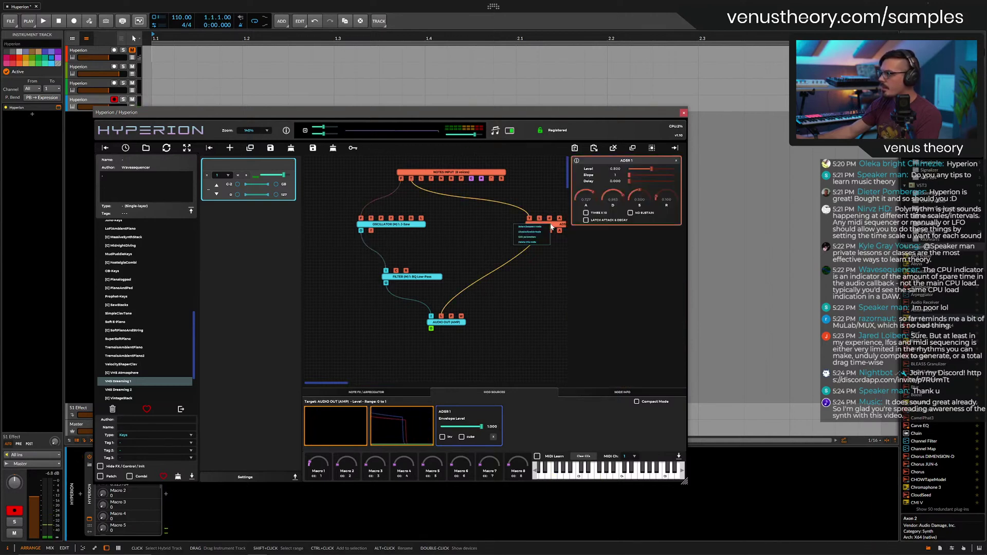
# Add a second ADSR node between the oscillator and ADSR 1, and wire it from NOTES INPUT into the low-pass filter's cutoff.
pyautogui.rightClick(552, 227)
pyautogui.rightClick(479, 224)
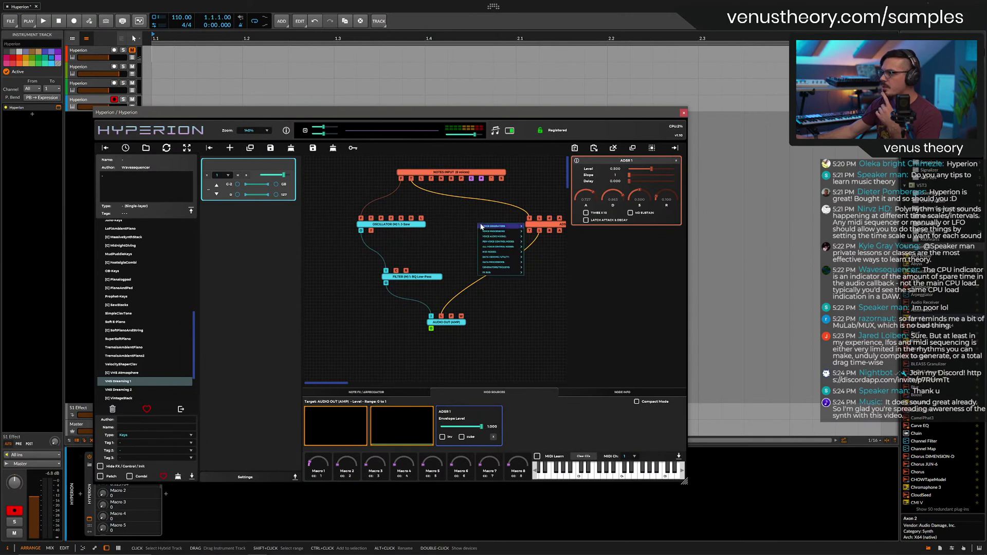
pyautogui.moveTo(490, 232)
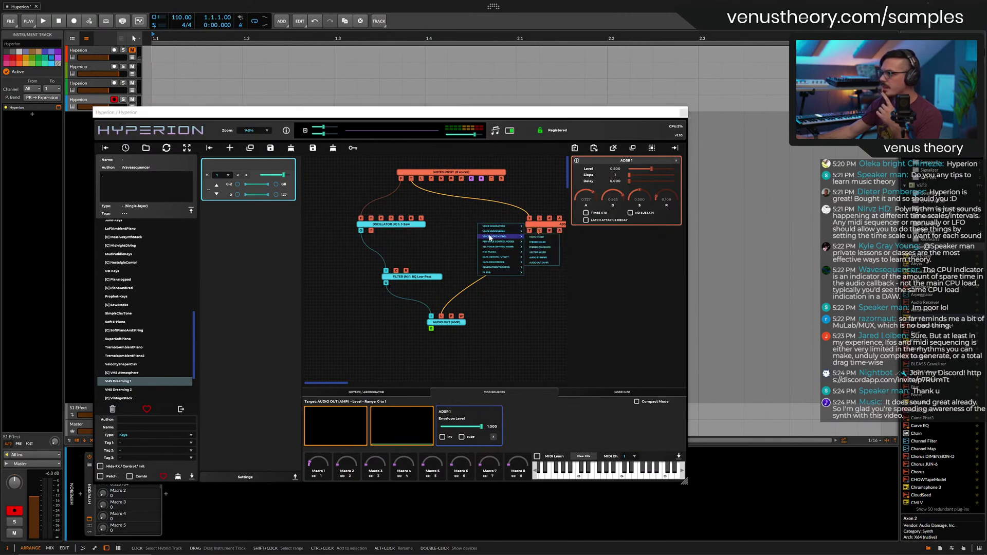
pyautogui.click(532, 249)
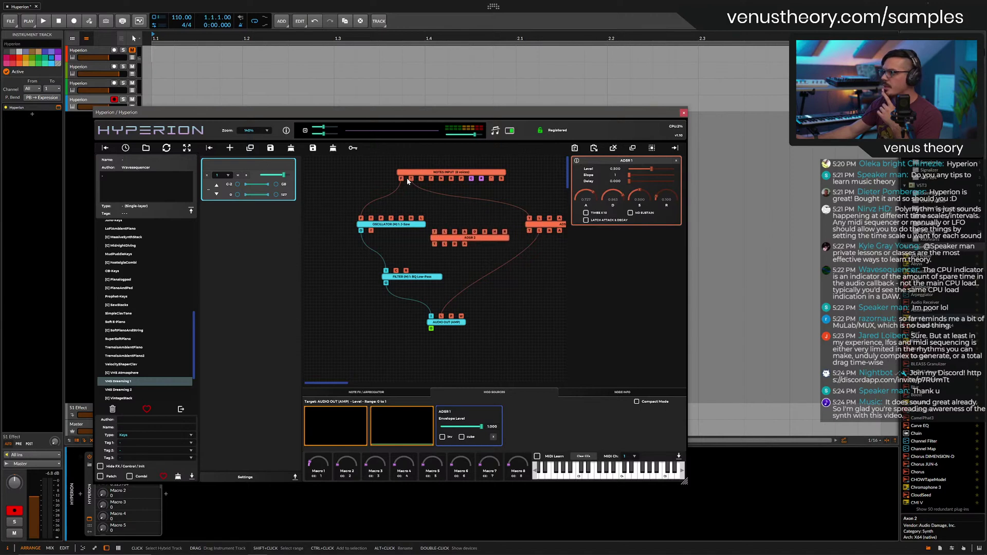
pyautogui.moveTo(410, 180); pyautogui.dragTo(395, 271)
# Lower the low-pass filter's cutoff, raise its saturation to 0.408, and open ADSR 2's settings to shape the filter envelope.
pyautogui.click(420, 276)
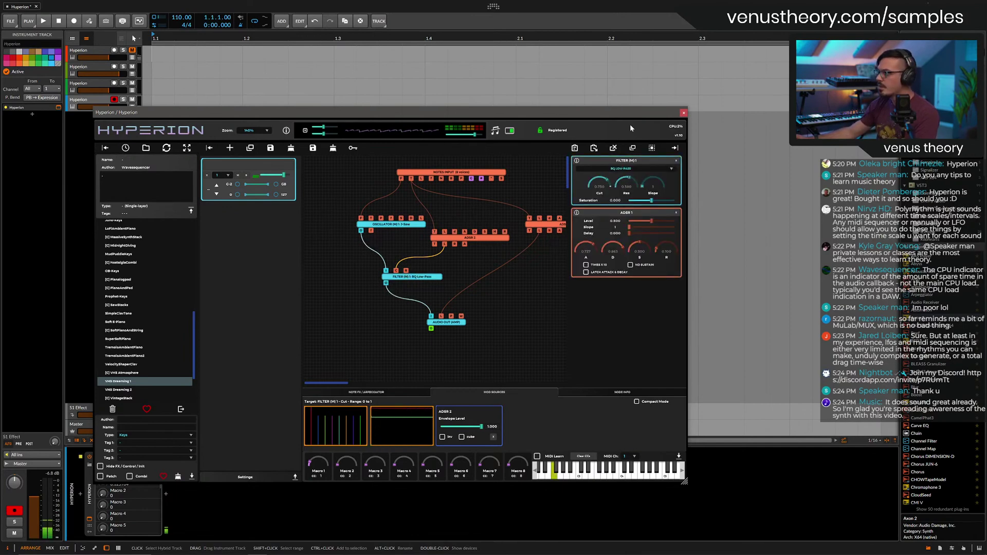
pyautogui.moveTo(594, 177); pyautogui.dragTo(661, 201)
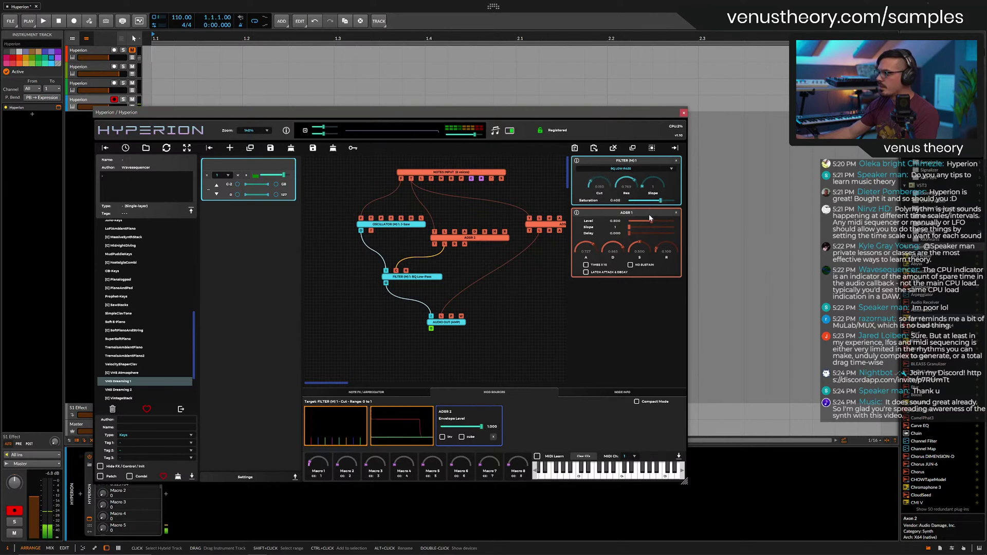
pyautogui.click(469, 243)
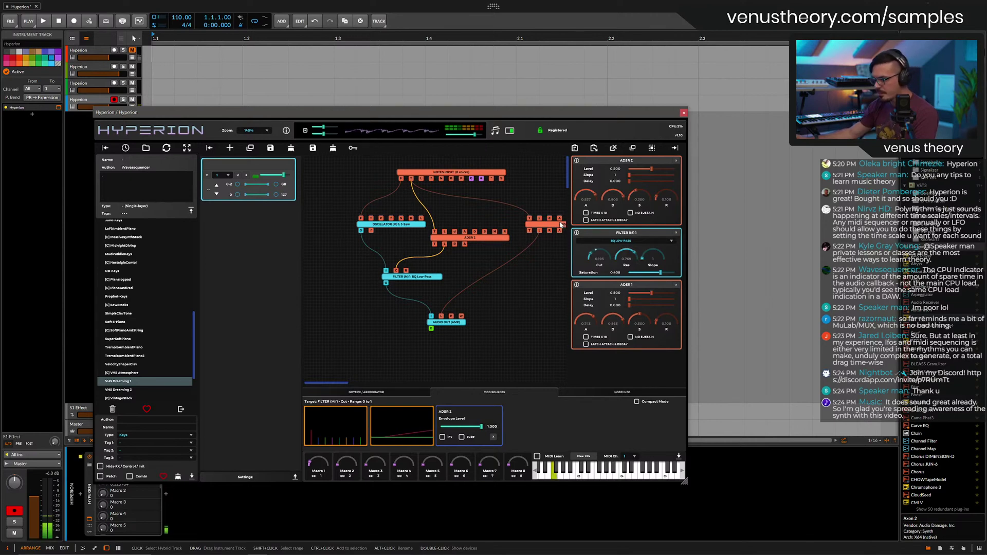
pyautogui.moveTo(628, 250); pyautogui.dragTo(627, 296)
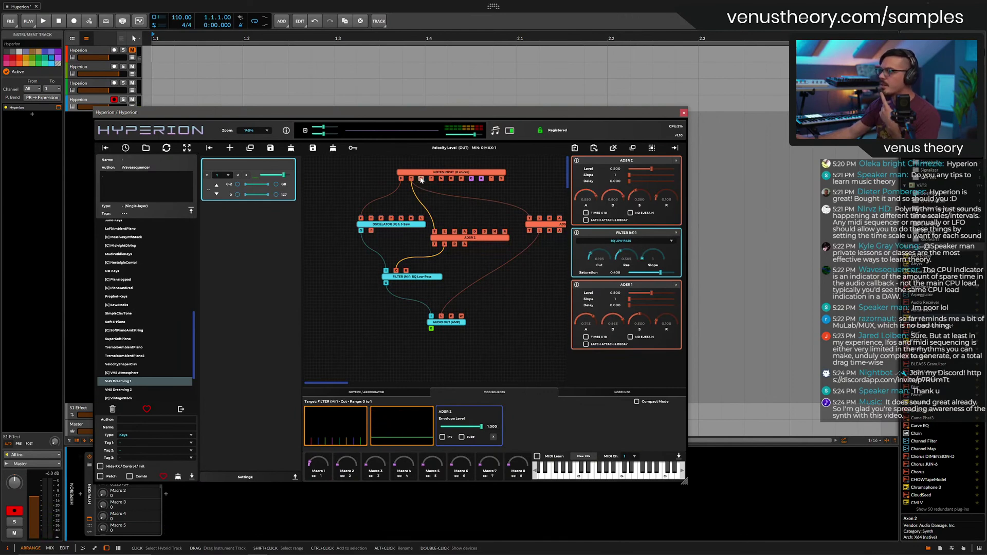
# Wire the NOTES INPUT velocity level to the filter's last input and lengthen the release of both ADSR envelopes.
pyautogui.moveTo(421, 179); pyautogui.dragTo(406, 270)
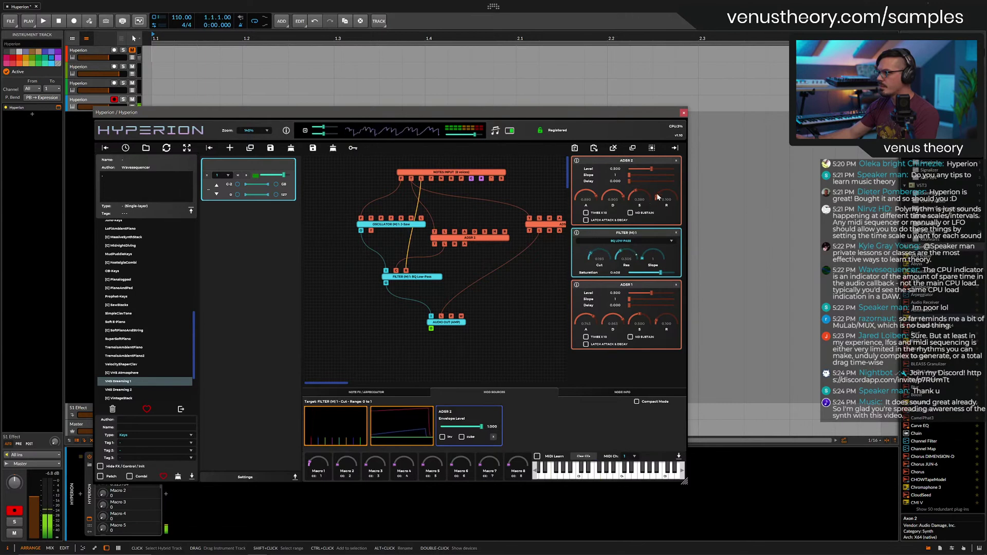
pyautogui.moveTo(666, 196); pyautogui.dragTo(675, 147)
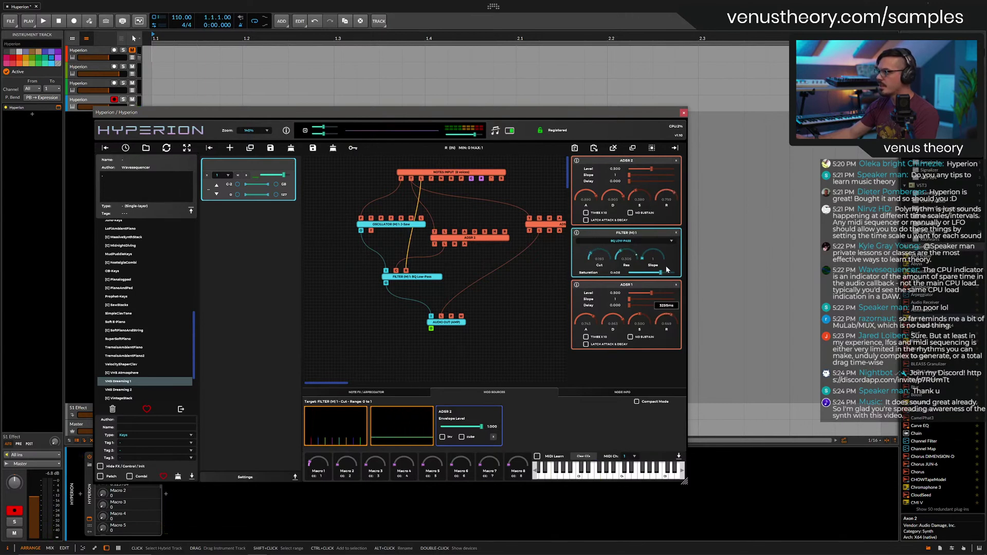
pyautogui.moveTo(666, 269); pyautogui.dragTo(667, 254)
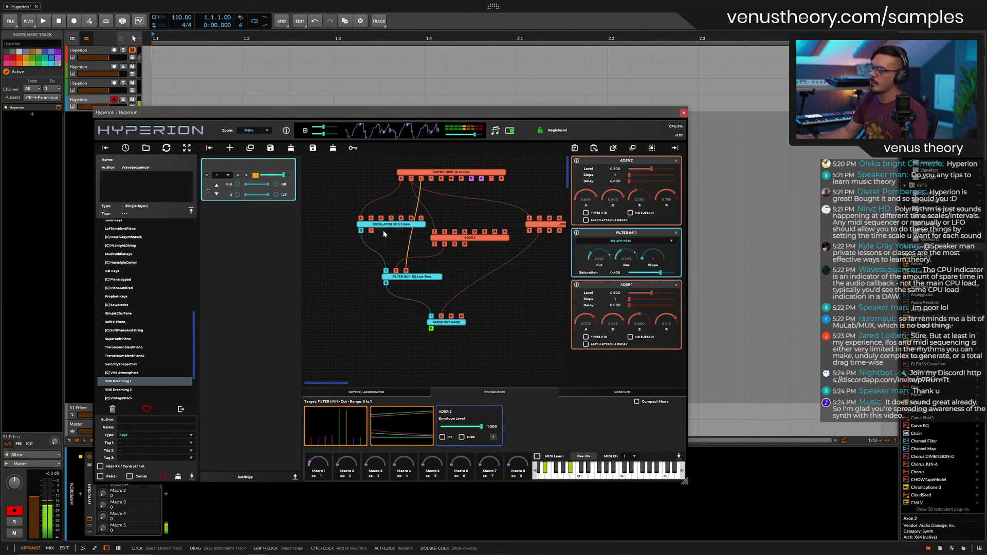
# Move oscillator 1 further left and add a second oscillator node just below and to its right.
pyautogui.moveTo(378, 224); pyautogui.dragTo(333, 224)
pyautogui.rightClick(355, 225)
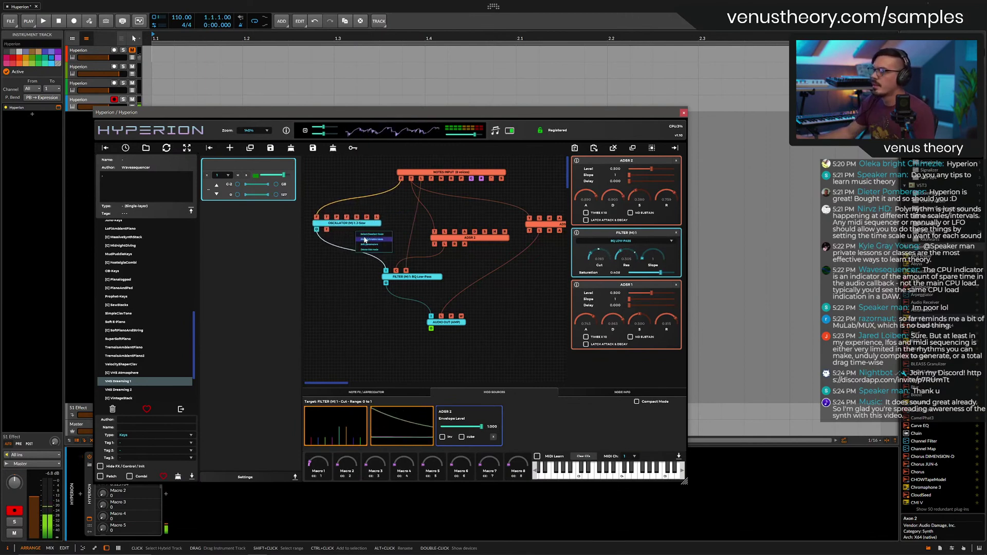
pyautogui.rightClick(332, 255)
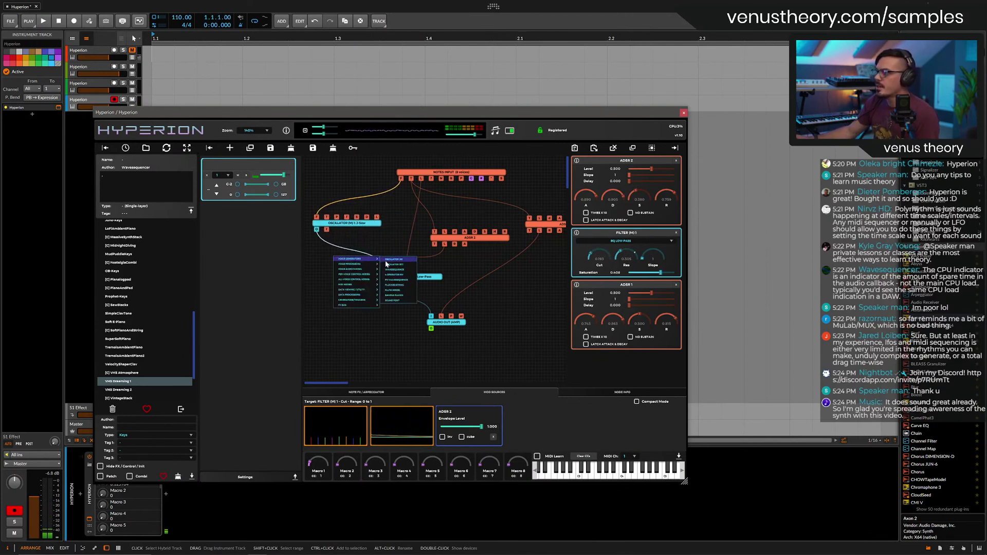
pyautogui.click(394, 259)
pyautogui.moveTo(370, 260); pyautogui.dragTo(403, 238)
# Add a mono mixer node beneath the two oscillators and separate it from the filter node.
pyautogui.rightClick(360, 267)
pyautogui.moveTo(378, 268)
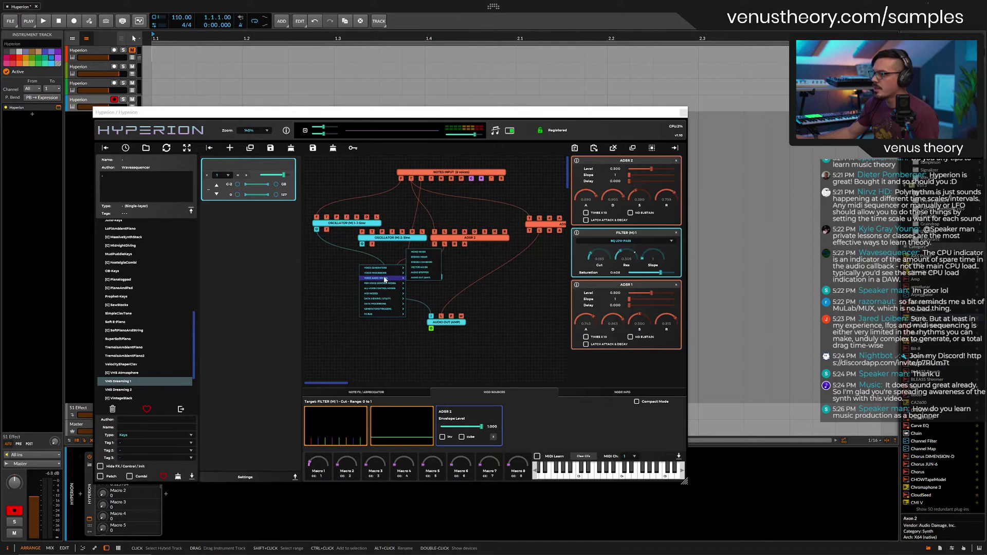
pyautogui.click(419, 251)
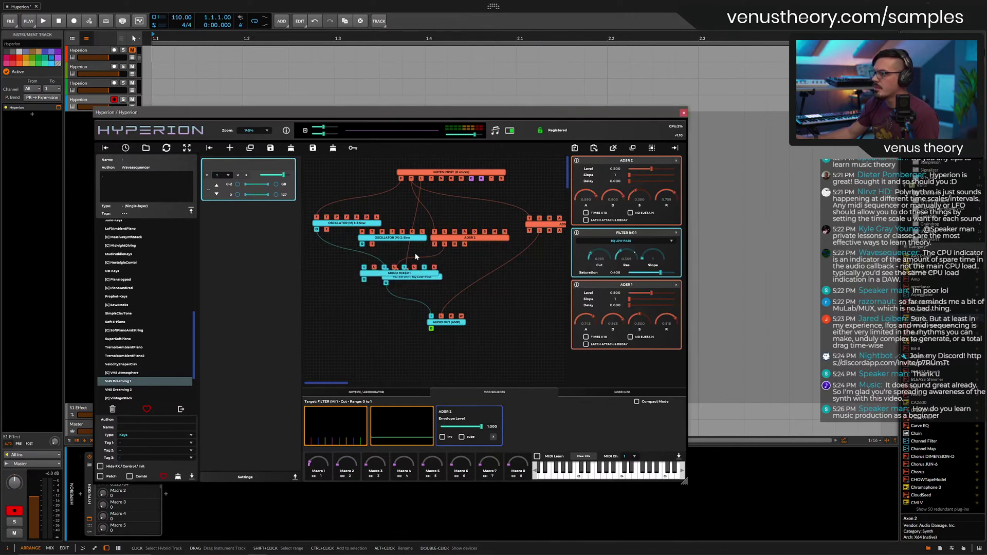
pyautogui.moveTo(380, 274); pyautogui.dragTo(412, 300)
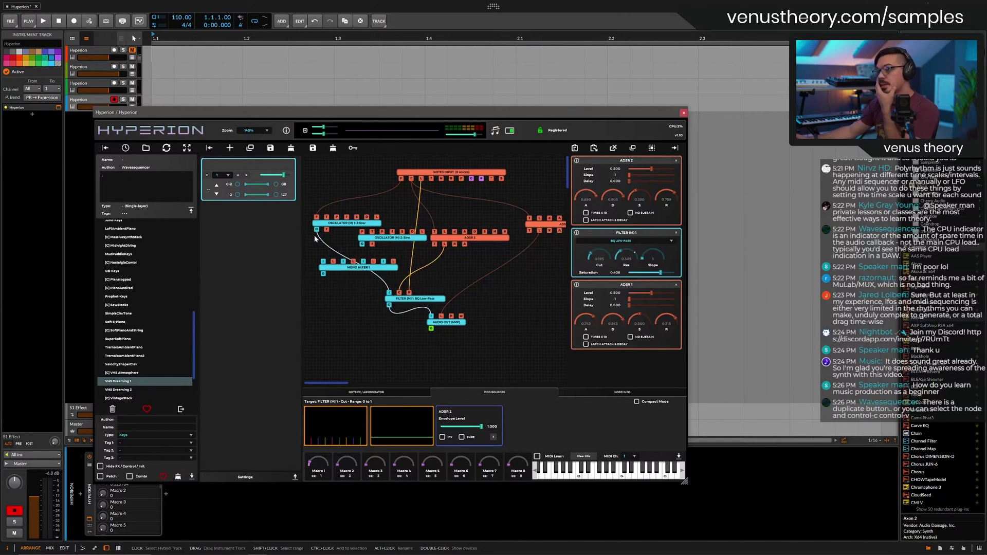
# Route both oscillators through the mono mixer into the filter, and connect NOTES INPUT to oscillator 2.
pyautogui.moveTo(318, 232); pyautogui.dragTo(389, 294)
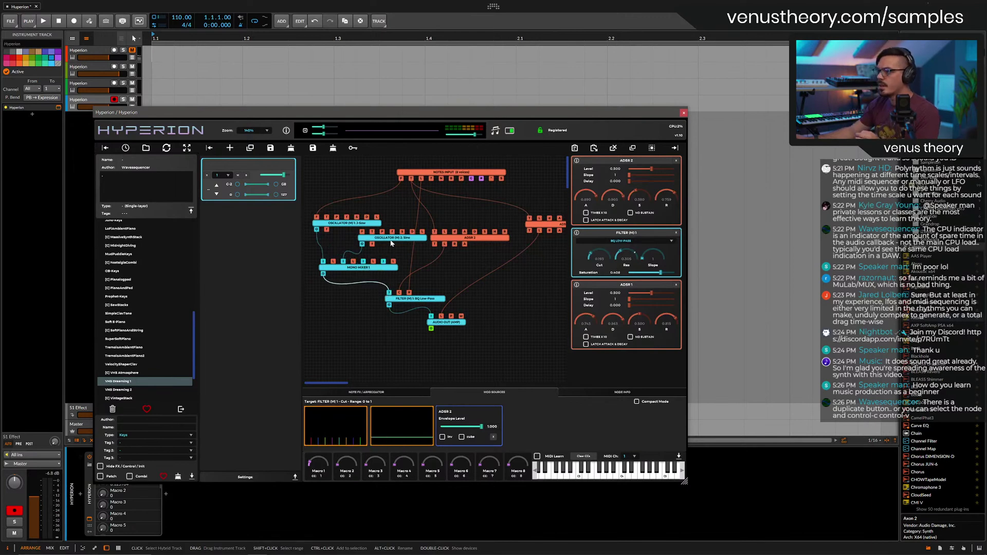
pyautogui.moveTo(406, 173); pyautogui.dragTo(363, 234)
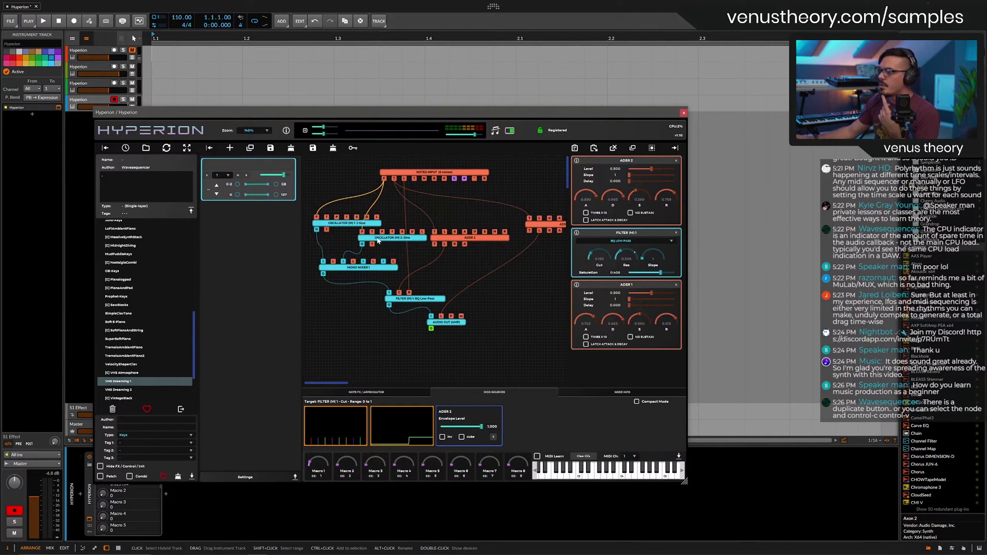
# Open oscillator 2's settings, close the other edit panels, and set its waveform to HQ Square with a lower pitch.
pyautogui.click(392, 237)
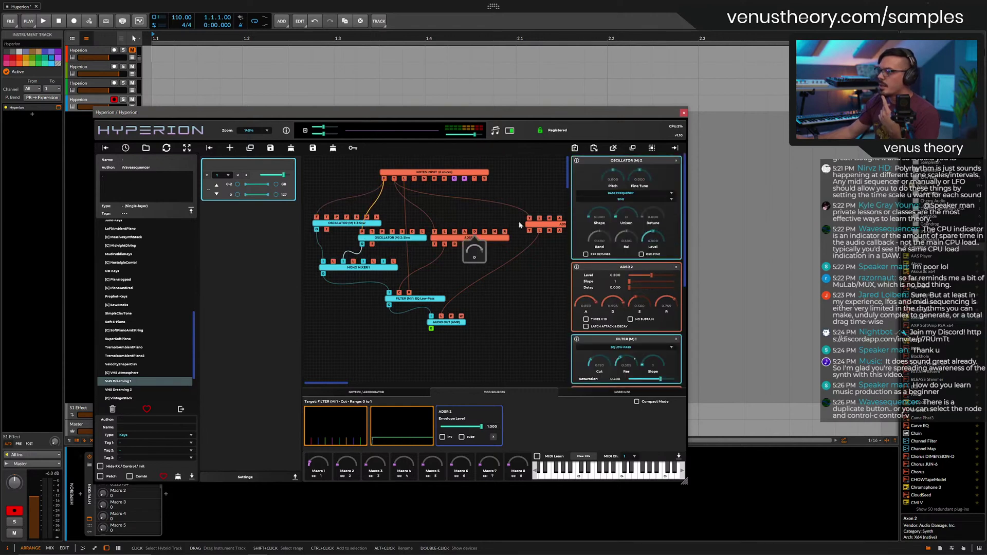
pyautogui.click(676, 268)
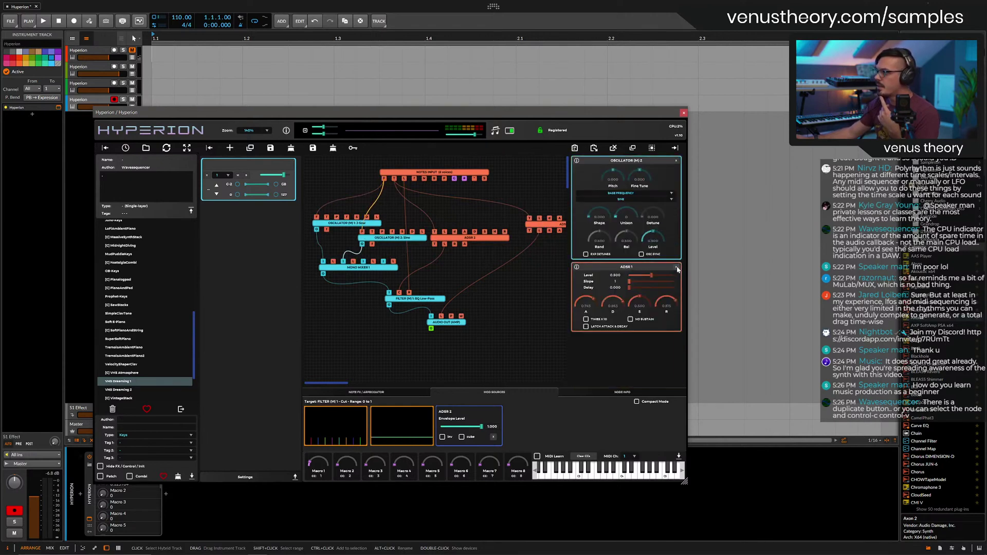
pyautogui.click(629, 202)
pyautogui.click(614, 261)
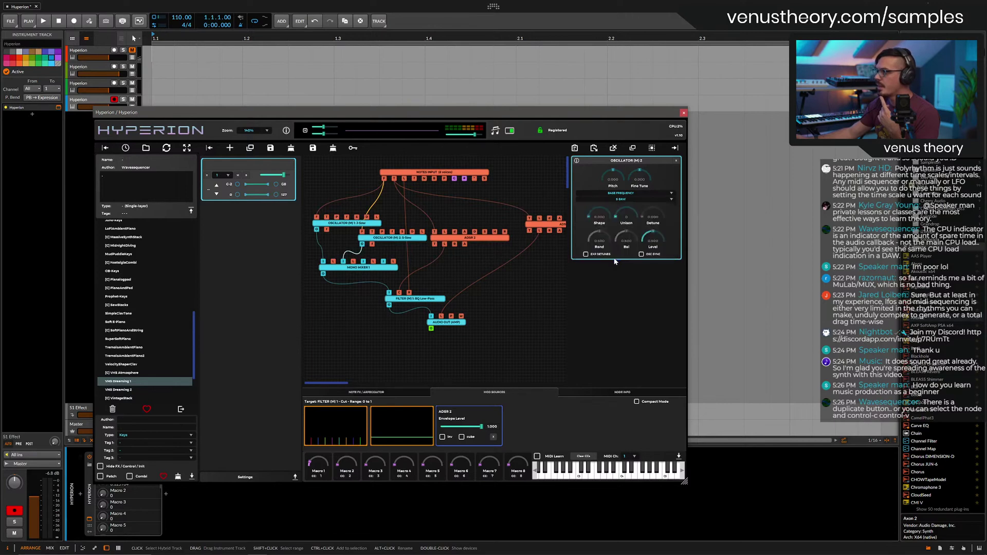
pyautogui.click(625, 203)
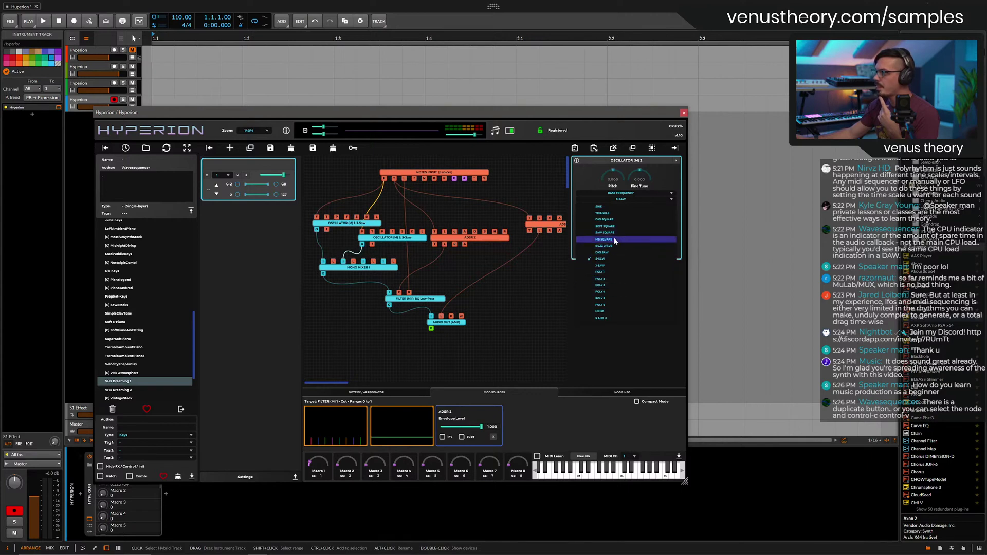
pyautogui.click(615, 240)
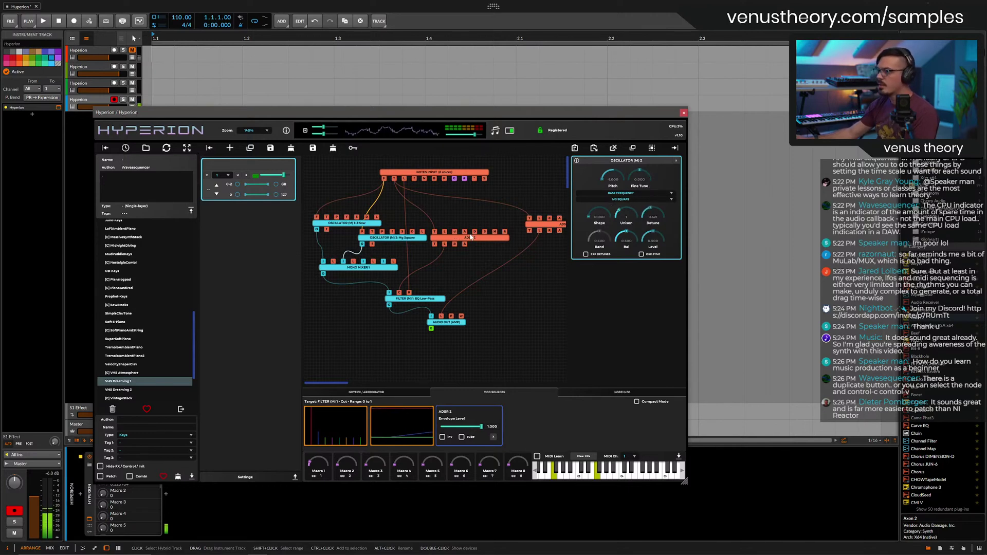
# Open the low-pass filter's and ADSR 2's settings and lower ADSR 2's level to about 0.25.
pyautogui.click(413, 298)
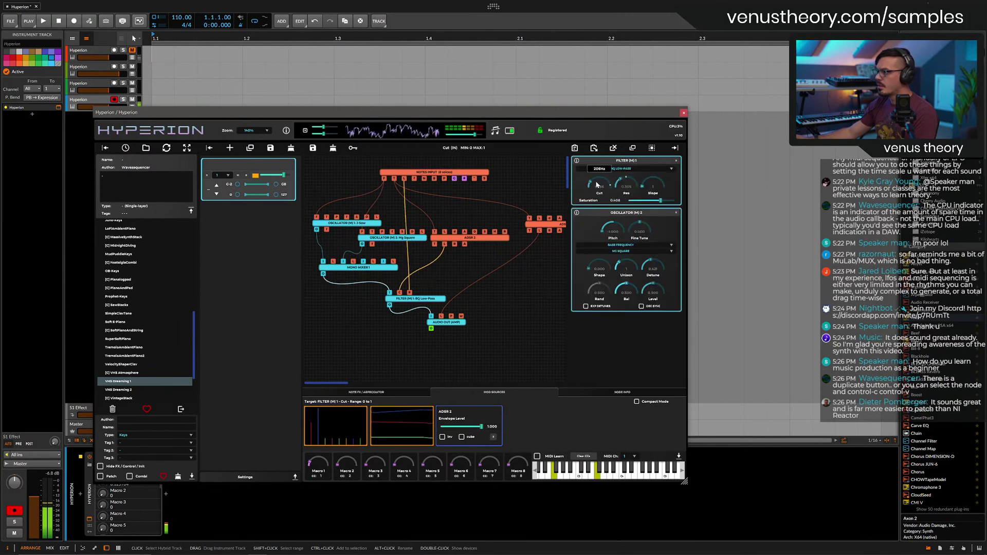
pyautogui.click(494, 240)
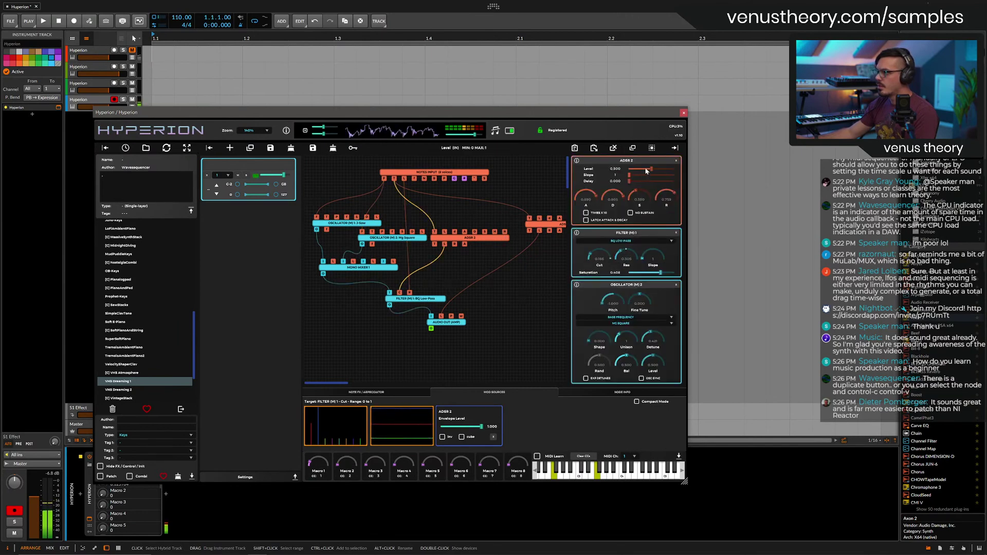
pyautogui.moveTo(651, 168); pyautogui.dragTo(639, 170)
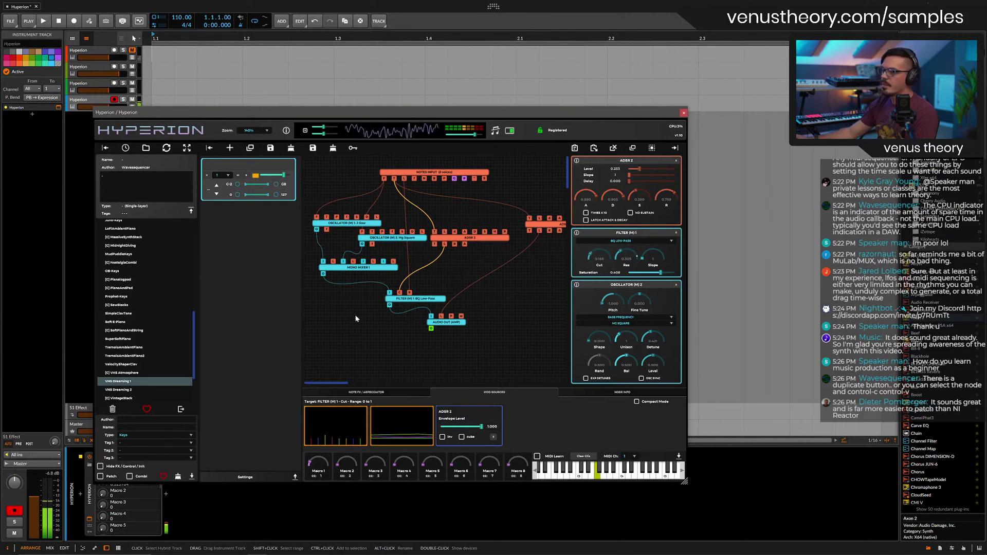
# Add a multiplier node above the filter and route NOTES INPUT through it to the filter's resonance input.
pyautogui.rightClick(357, 262)
pyautogui.moveTo(366, 306)
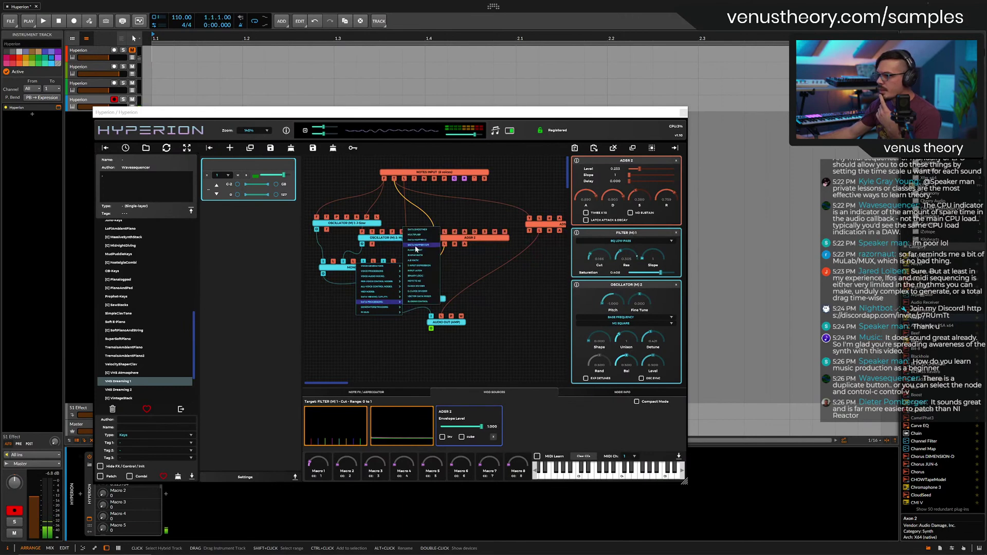
pyautogui.click(429, 252)
pyautogui.moveTo(375, 319); pyautogui.dragTo(411, 298)
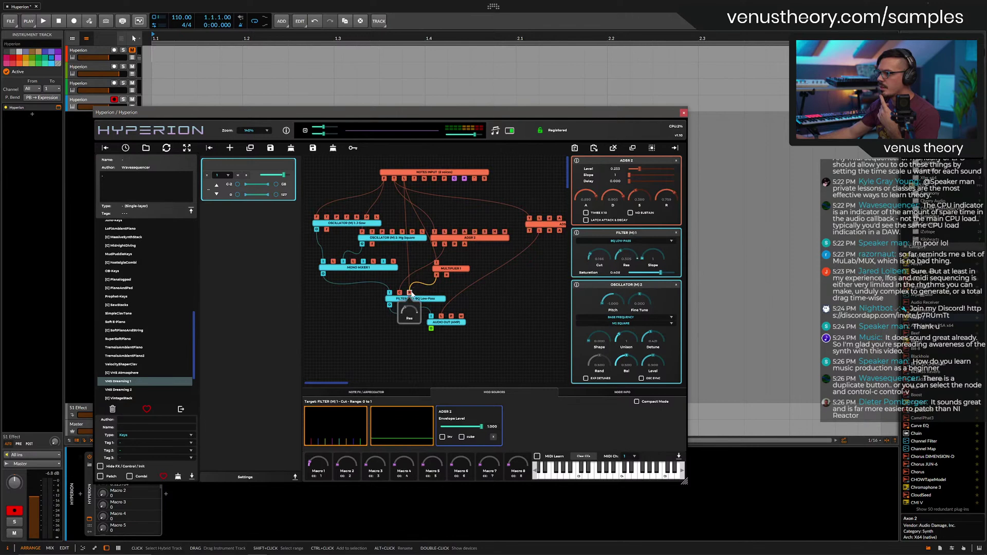
# Open the multiplier's settings, lower its factor to about 0.3, and hide the edit panels.
pyautogui.click(440, 274)
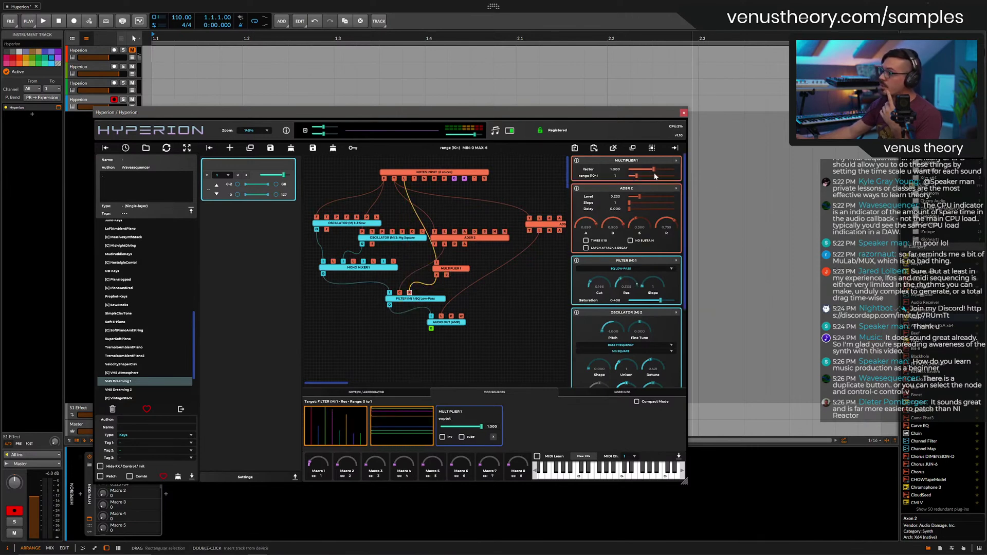
pyautogui.moveTo(654, 170); pyautogui.dragTo(653, 171)
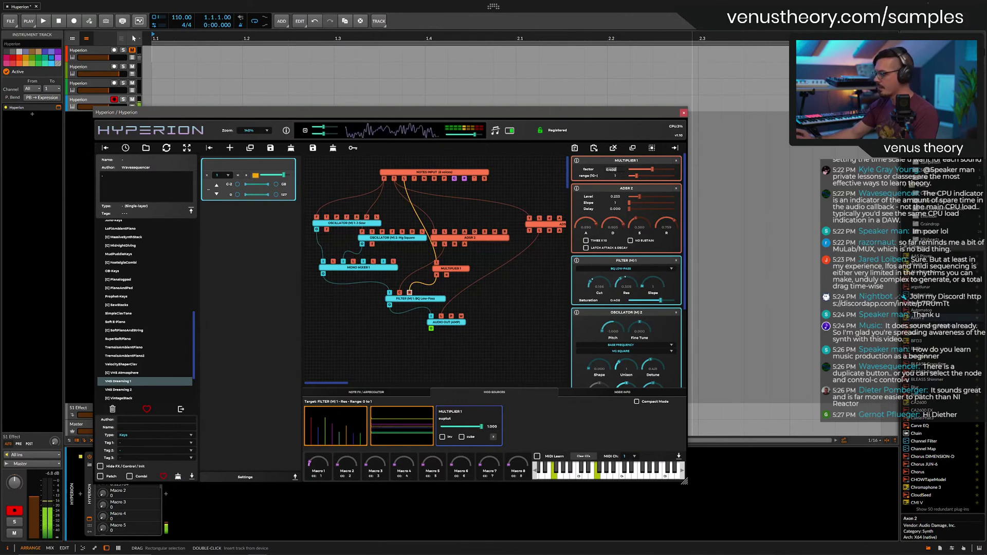
pyautogui.moveTo(613, 170); pyautogui.dragTo(617, 174)
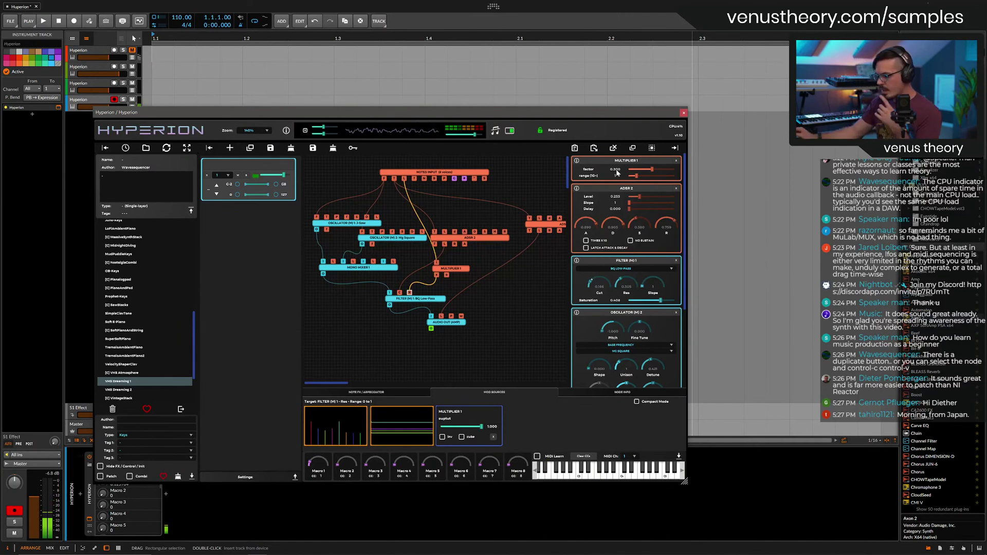
pyautogui.click(675, 149)
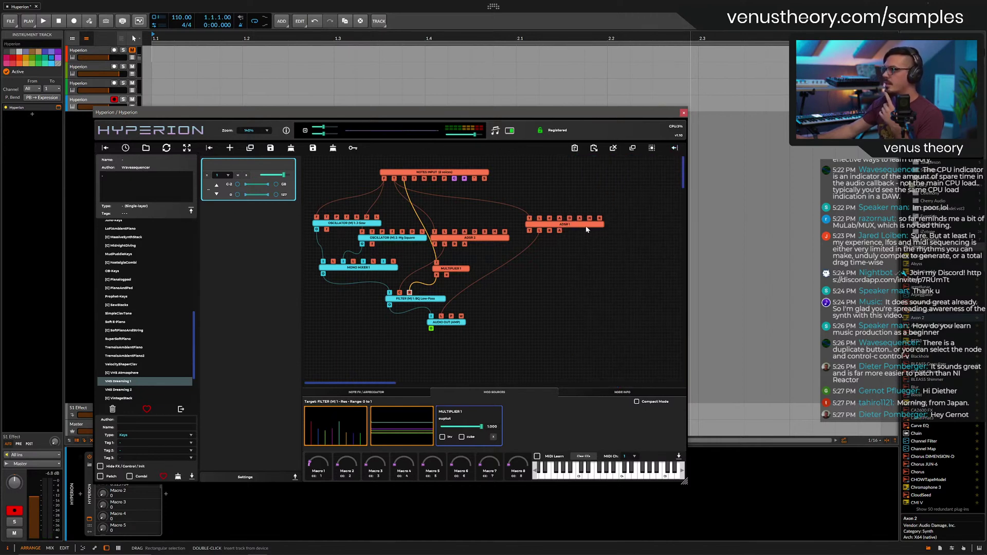
# Spread out the two ADSR, oscillator, mono mixer and AUDIO OUT (AMP) nodes to tidy the patch layout.
pyautogui.moveTo(592, 231); pyautogui.dragTo(611, 239)
pyautogui.moveTo(480, 239); pyautogui.dragTo(513, 234)
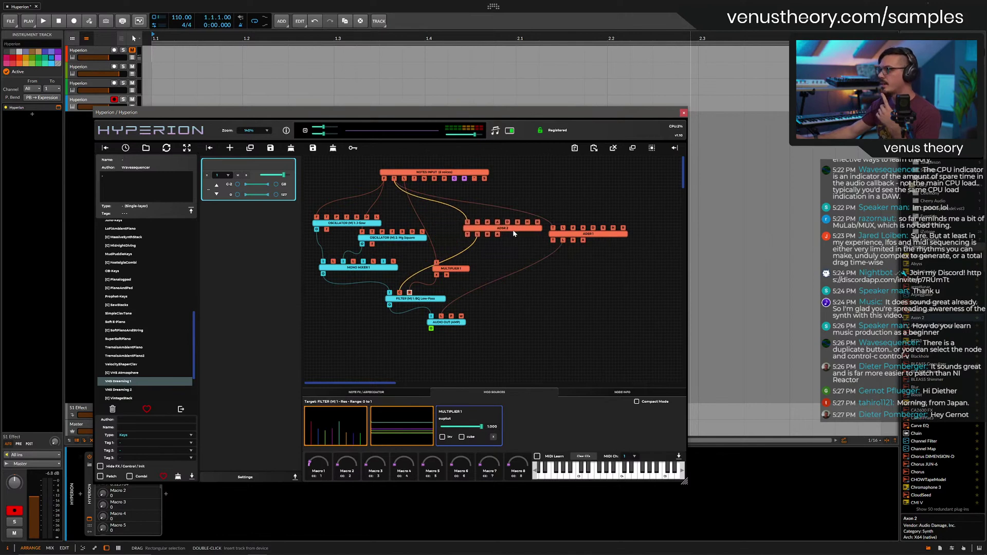
pyautogui.moveTo(363, 226); pyautogui.dragTo(413, 236)
pyautogui.moveTo(396, 273); pyautogui.dragTo(400, 273)
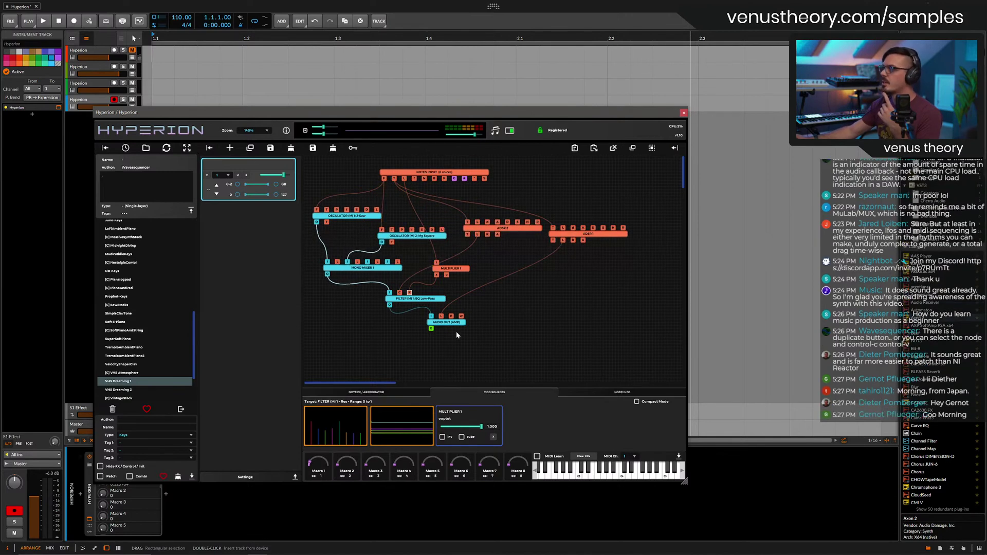
pyautogui.moveTo(450, 323); pyautogui.dragTo(470, 331)
# Add FX AUDIO OUT and HYPE REVERB nodes, placing the reverb just below AUDIO OUT (AMP).
pyautogui.rightClick(521, 335)
pyautogui.moveTo(519, 329)
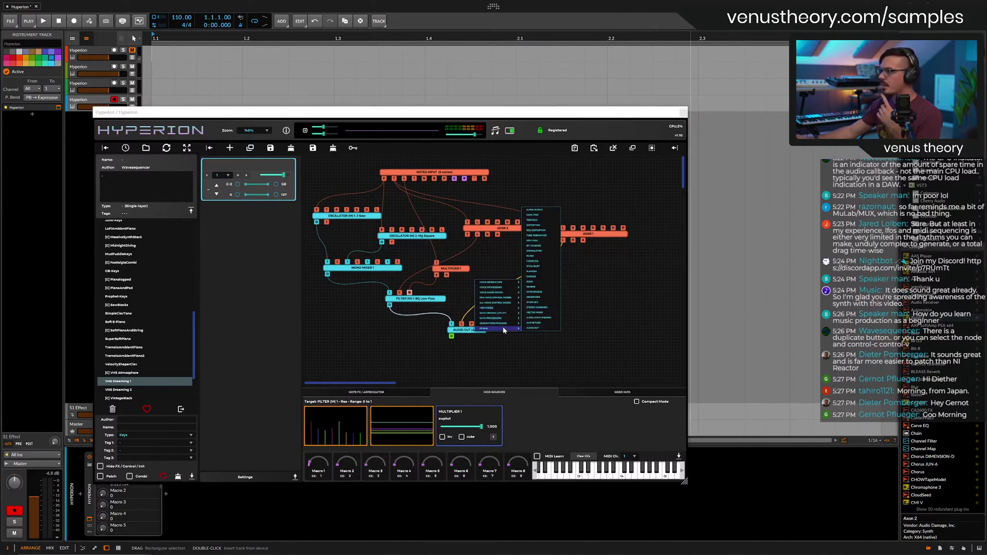
pyautogui.click(544, 328)
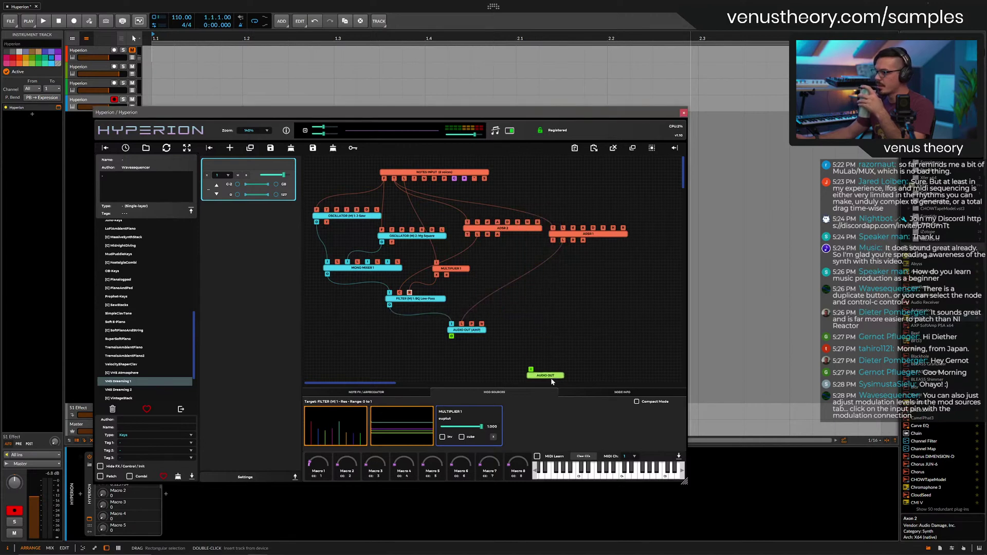
pyautogui.rightClick(537, 340)
pyautogui.moveTo(531, 337)
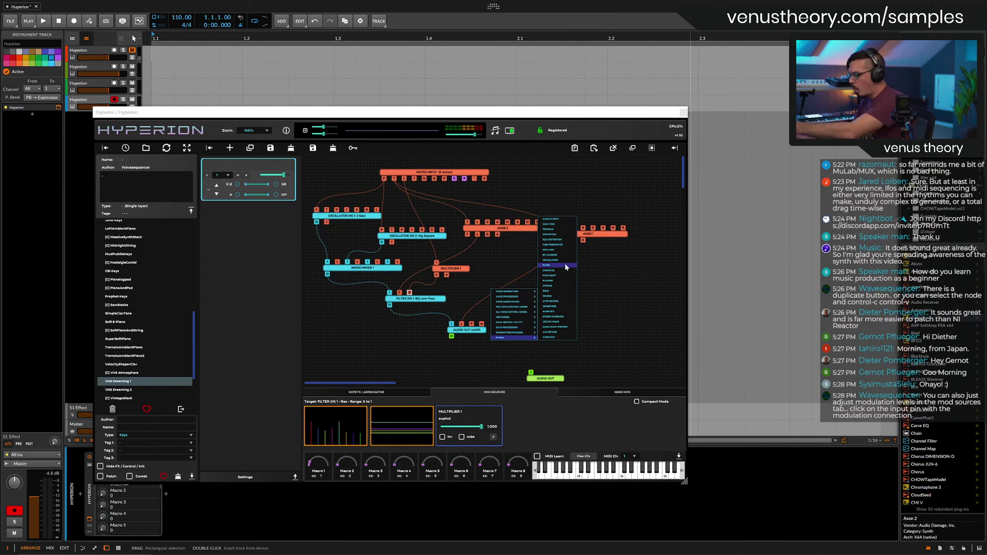
pyautogui.click(552, 301)
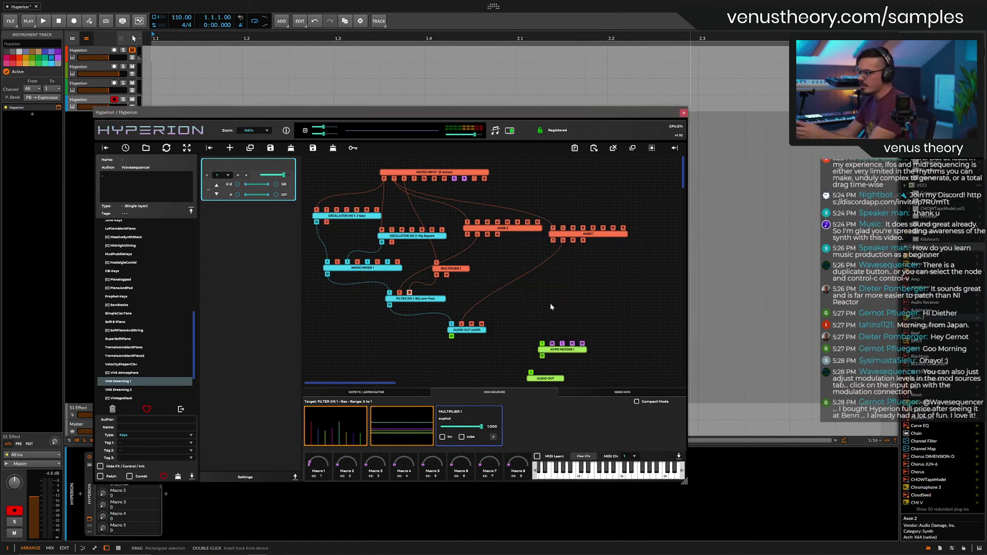
pyautogui.moveTo(548, 353); pyautogui.dragTo(506, 354)
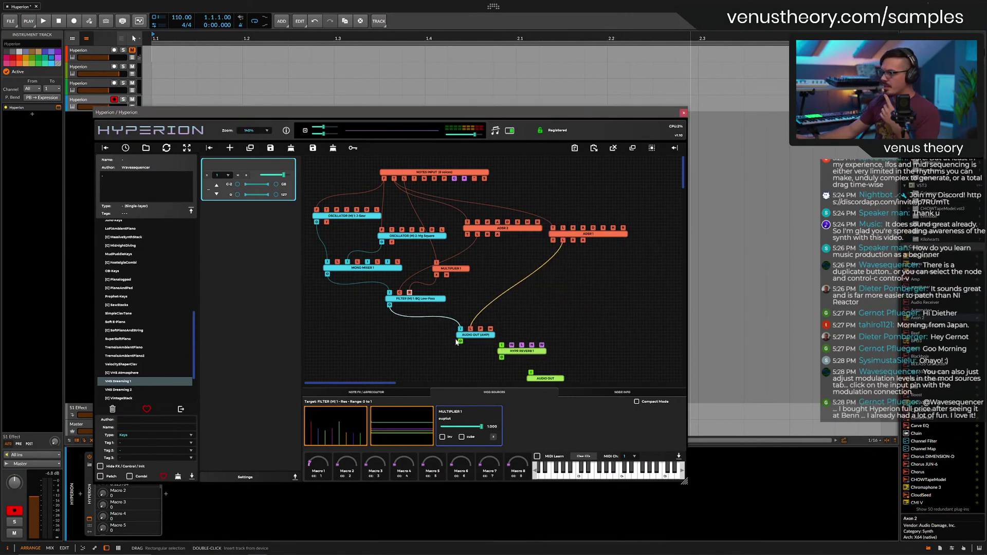
# Add ECHO and BIT CRUSHER effect nodes beside AUDIO OUT (AMP).
pyautogui.moveTo(466, 329); pyautogui.dragTo(467, 325)
pyautogui.rightClick(544, 318)
pyautogui.moveTo(522, 317)
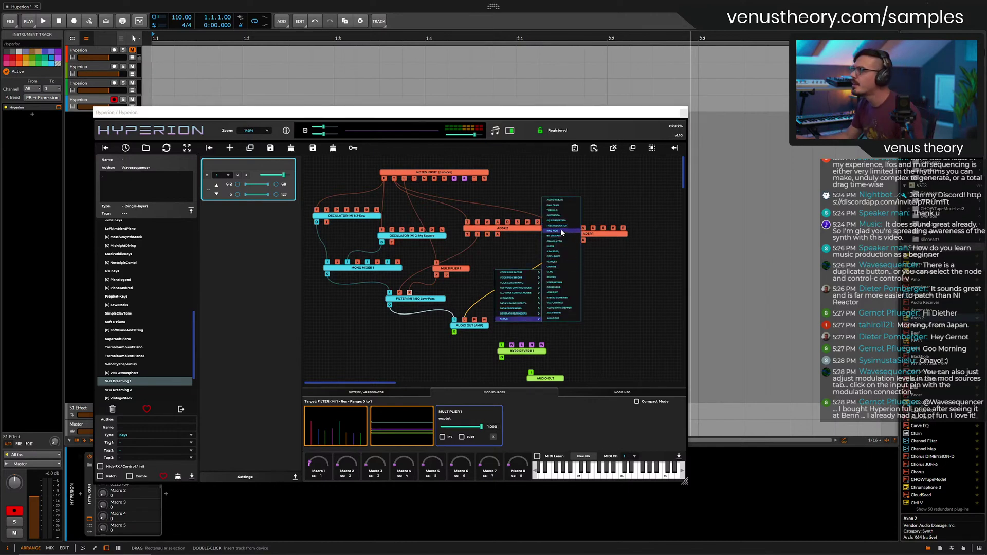
pyautogui.click(560, 272)
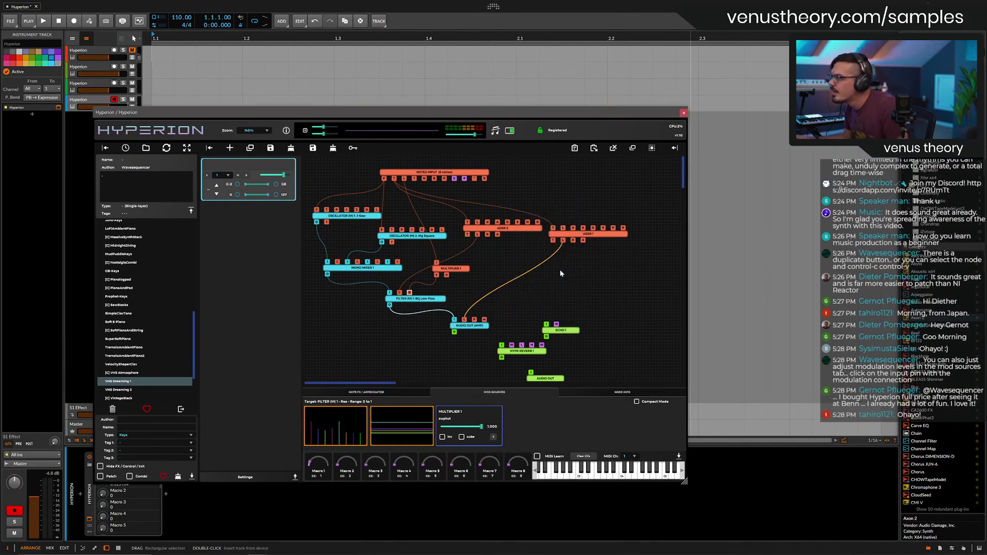
pyautogui.moveTo(564, 331); pyautogui.dragTo(536, 326)
pyautogui.rightClick(572, 332)
pyautogui.moveTo(571, 330)
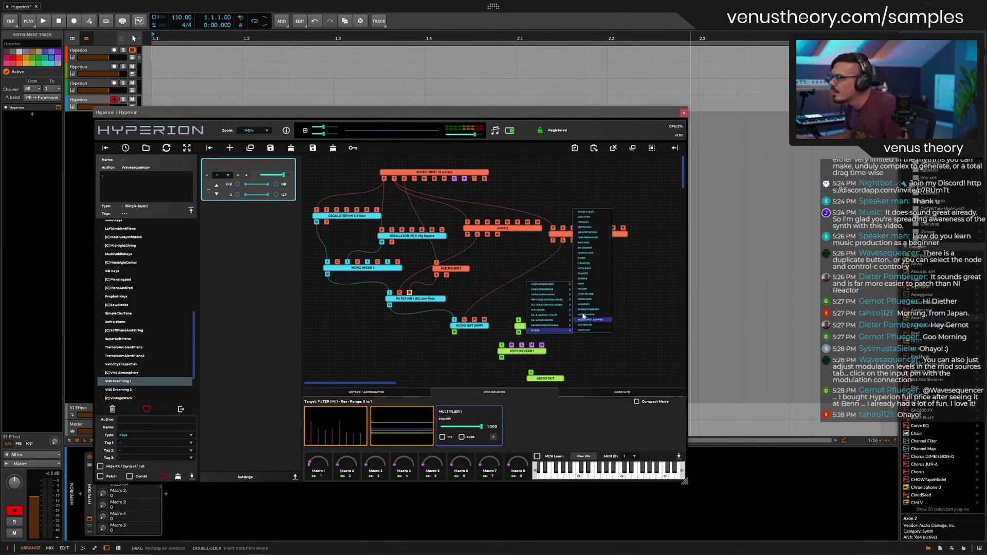
pyautogui.click(590, 248)
# Route AUDIO OUT (AMP) through the echo, bit crusher and HYPE REVERB into the FX AUDIO OUT node.
pyautogui.moveTo(519, 352); pyautogui.dragTo(450, 376)
pyautogui.moveTo(528, 327); pyautogui.dragTo(454, 332)
pyautogui.moveTo(513, 350); pyautogui.dragTo(530, 372)
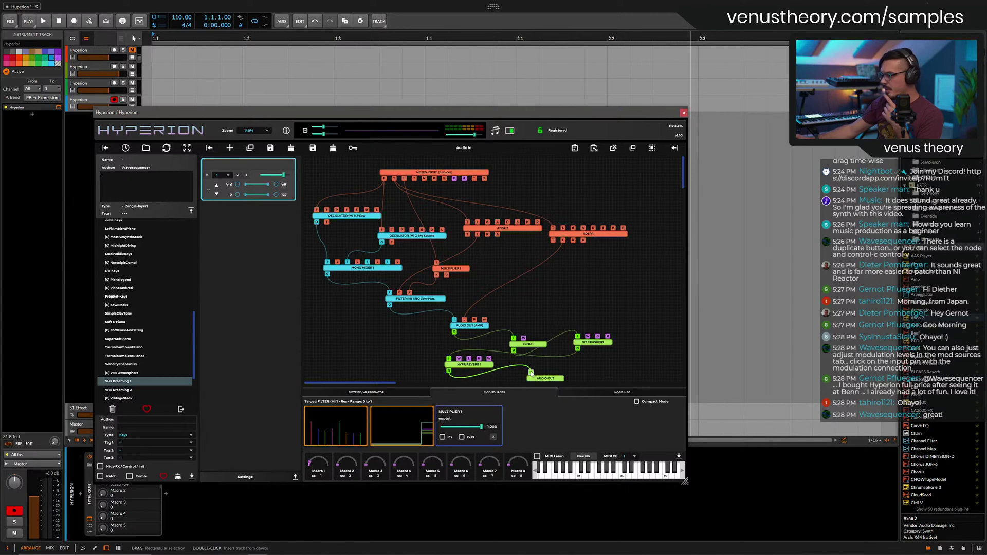
# Raise the bit crusher's Rate-Div, view the echo and HYPE REVERB settings, and close the edit panel.
pyautogui.doubleClick(587, 348)
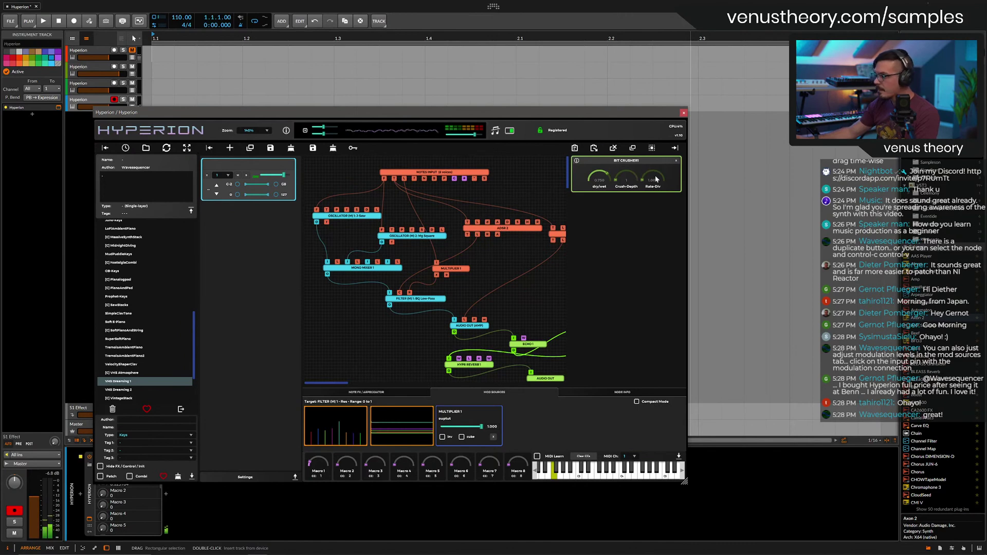
pyautogui.moveTo(653, 176); pyautogui.dragTo(655, 168)
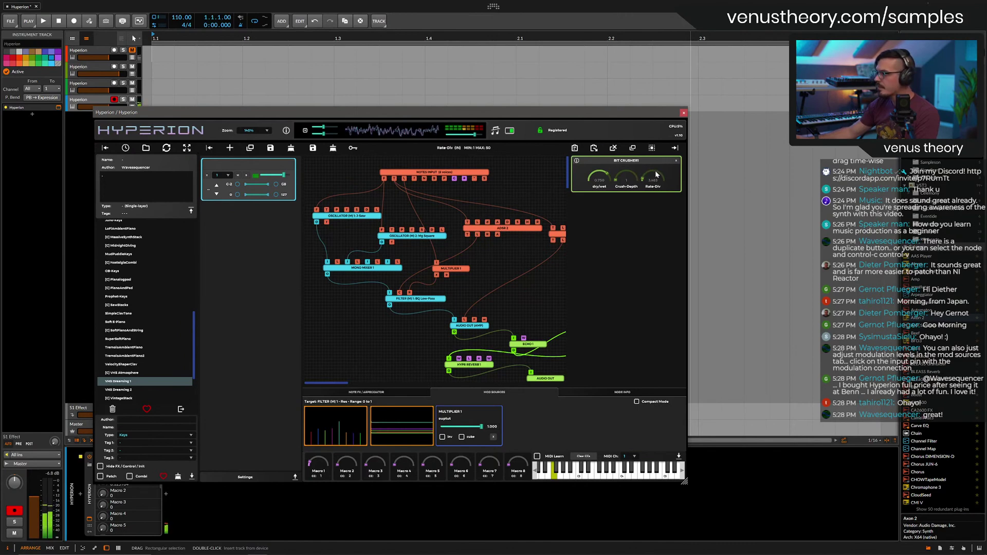
pyautogui.click(537, 349)
pyautogui.click(477, 369)
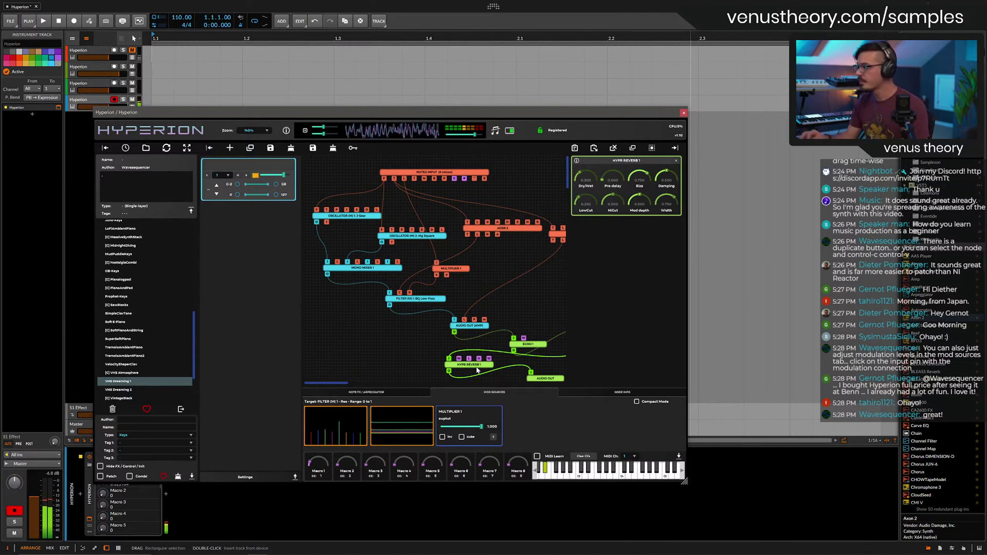
pyautogui.click(676, 163)
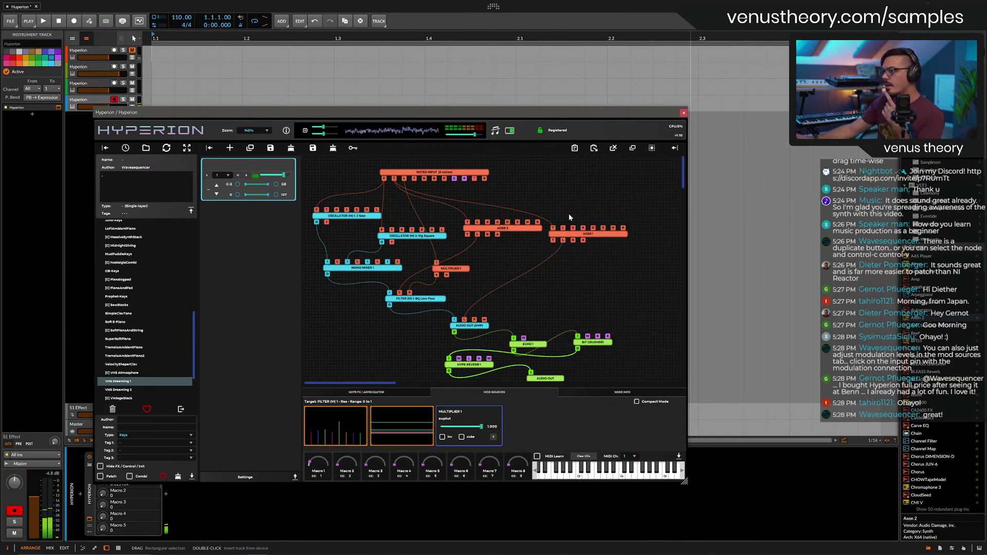
# Add a second layer and place a NOTES INPUT node at the top of its empty patch.
pyautogui.click(230, 149)
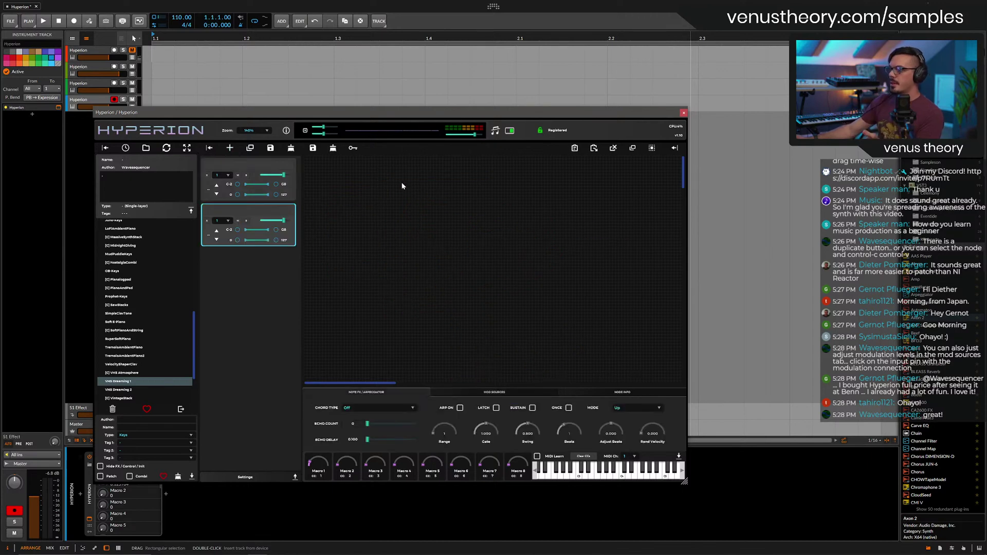
pyautogui.rightClick(403, 196)
pyautogui.moveTo(409, 200)
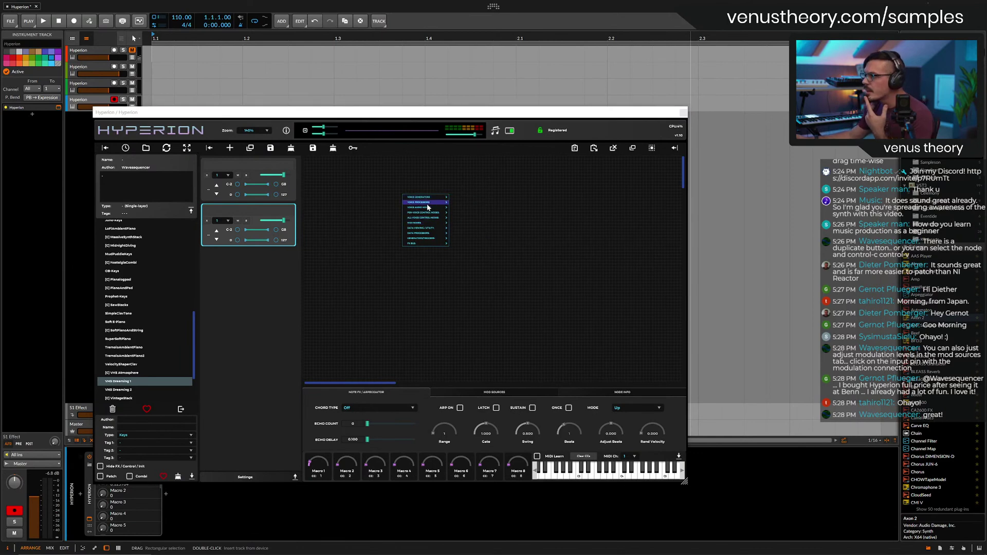
pyautogui.moveTo(435, 210)
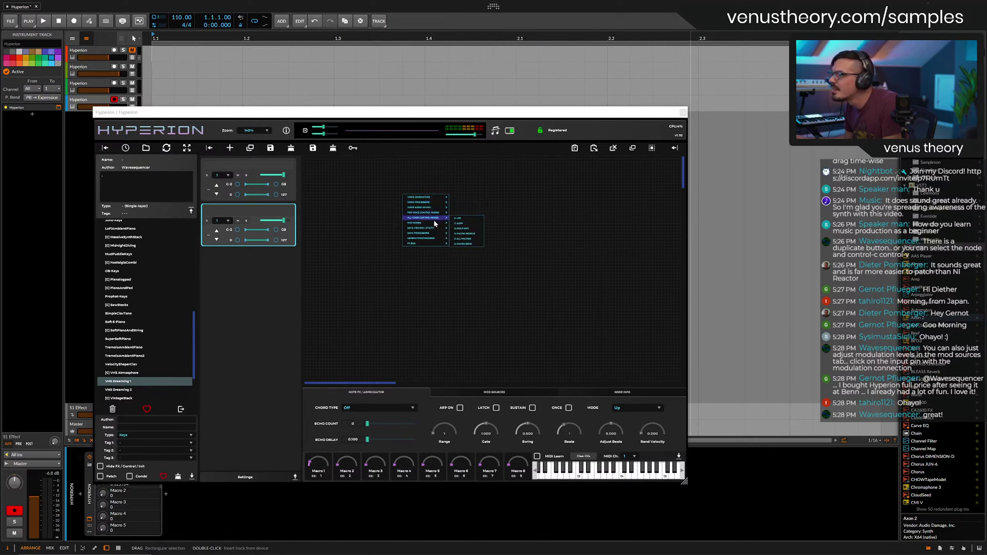
pyautogui.click(456, 223)
pyautogui.moveTo(441, 208); pyautogui.dragTo(442, 177)
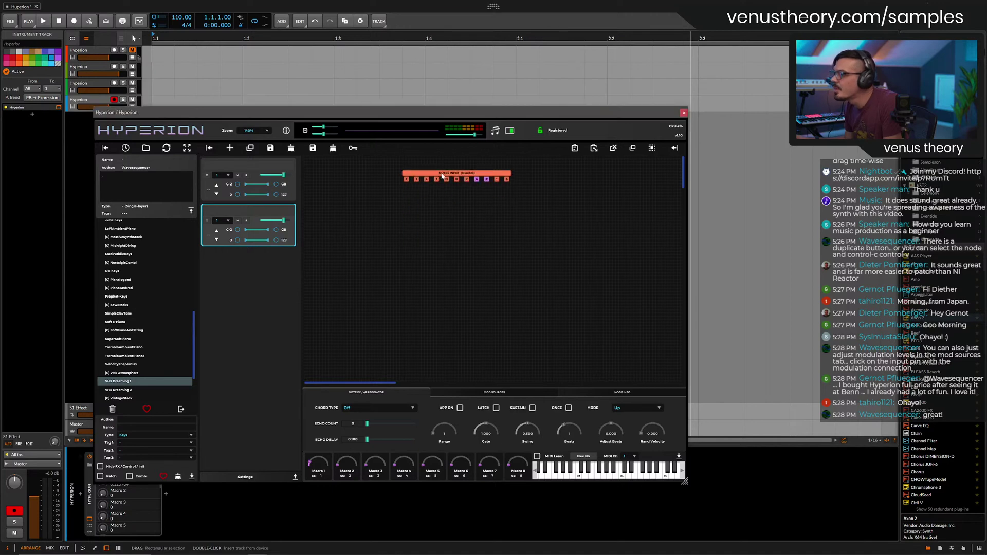
# Add an oscillator node and a SCALE GEN node, arranging the scale generator between NOTES INPUT and the oscillator.
pyautogui.rightClick(441, 220)
pyautogui.click(484, 221)
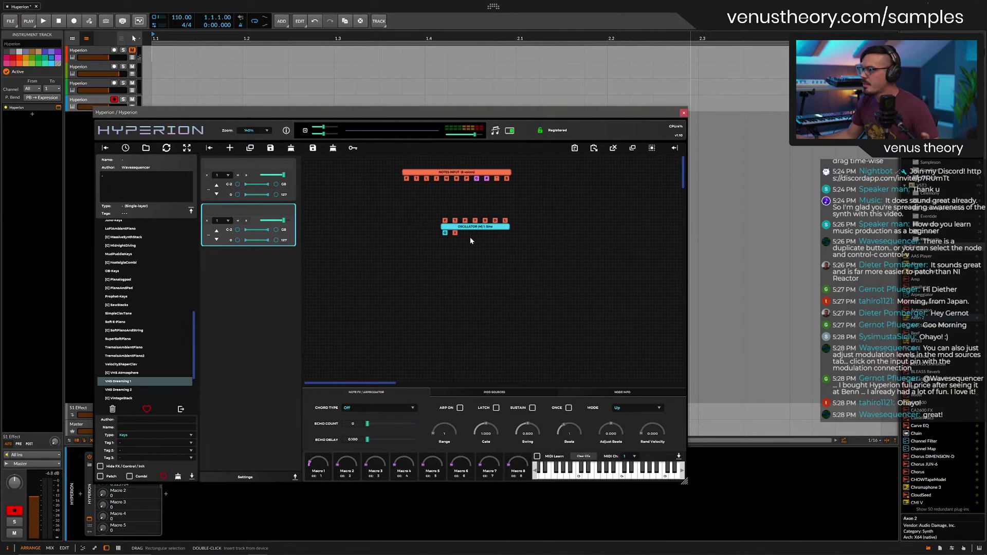
pyautogui.moveTo(472, 226); pyautogui.dragTo(451, 227)
pyautogui.rightClick(467, 255)
pyautogui.moveTo(484, 286)
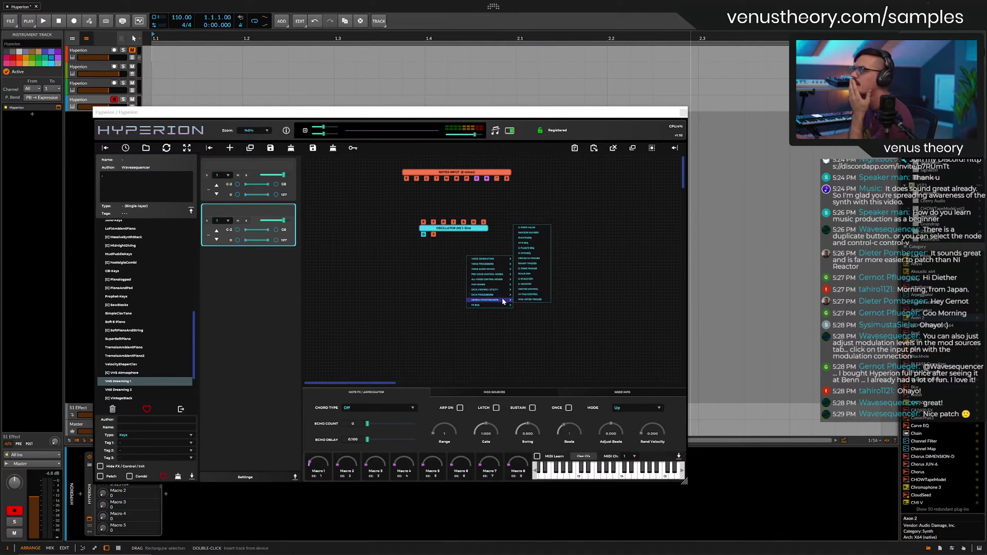
pyautogui.click(528, 275)
pyautogui.moveTo(508, 268); pyautogui.dragTo(478, 272)
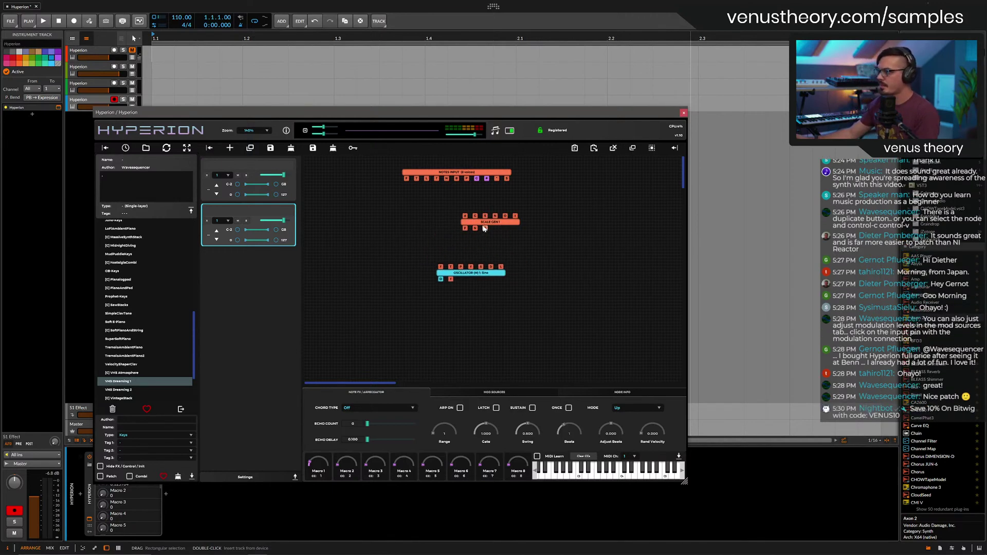
pyautogui.moveTo(490, 221); pyautogui.dragTo(472, 224)
# Add an AUDIO OUT (AMP) node below the oscillator and an ADSR node beside the oscillator.
pyautogui.rightClick(402, 245)
pyautogui.moveTo(417, 246)
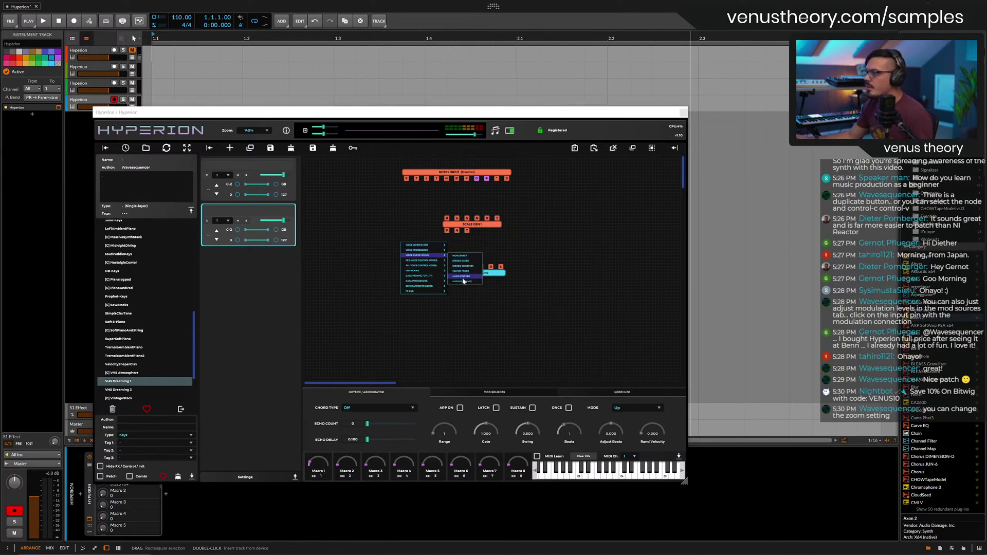
pyautogui.click(454, 274)
pyautogui.moveTo(420, 250); pyautogui.dragTo(473, 322)
pyautogui.rightClick(489, 271)
pyautogui.moveTo(527, 280)
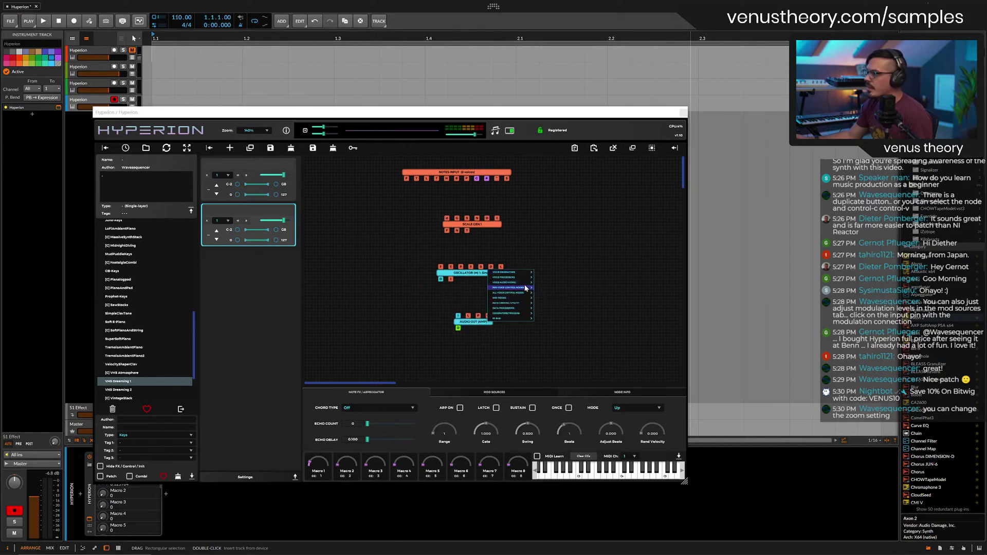
pyautogui.click(542, 276)
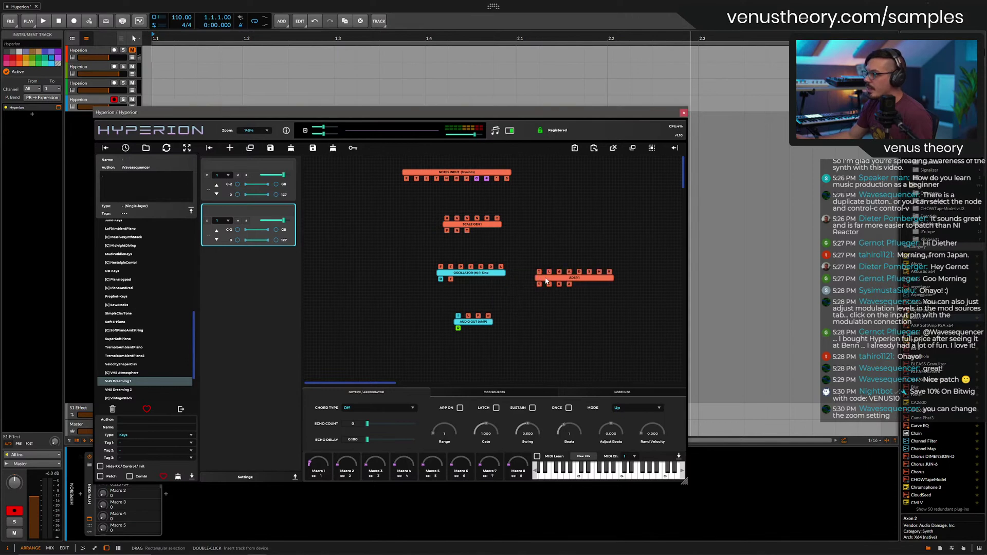
# Move the SCALE GEN node aside and place a new LFO node above it, near NOTES INPUT.
pyautogui.moveTo(460, 234); pyautogui.dragTo(411, 247)
pyautogui.rightClick(370, 222)
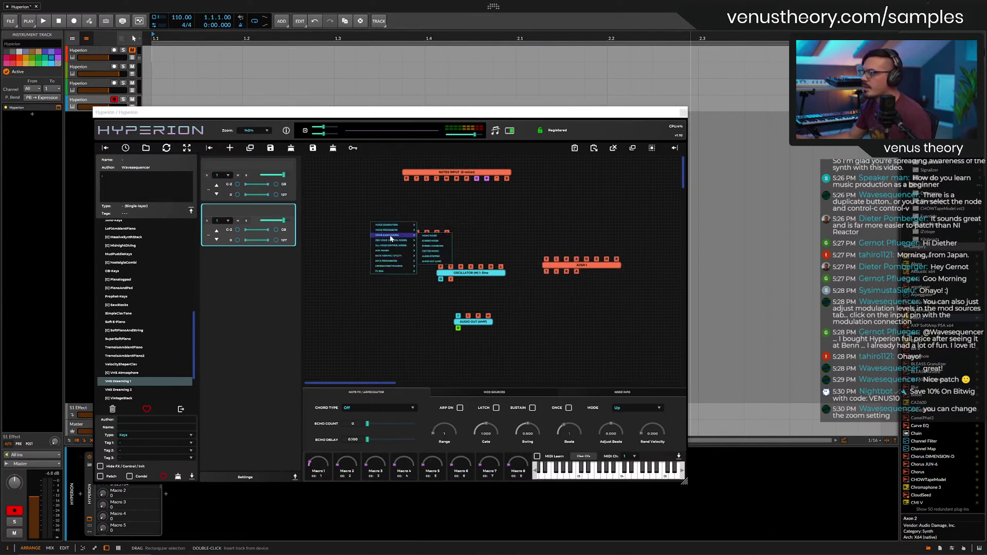
pyautogui.click(424, 241)
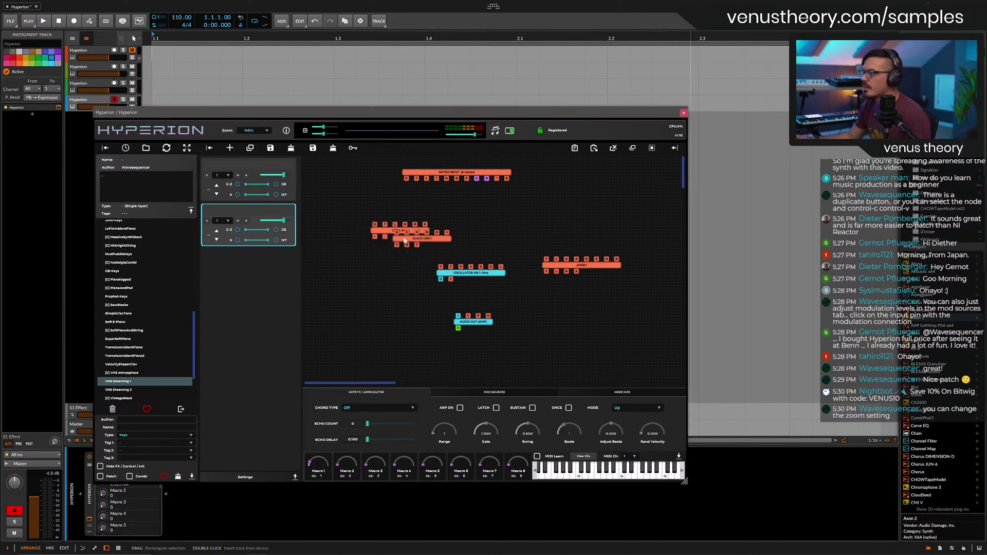
pyautogui.moveTo(382, 232); pyautogui.dragTo(344, 219)
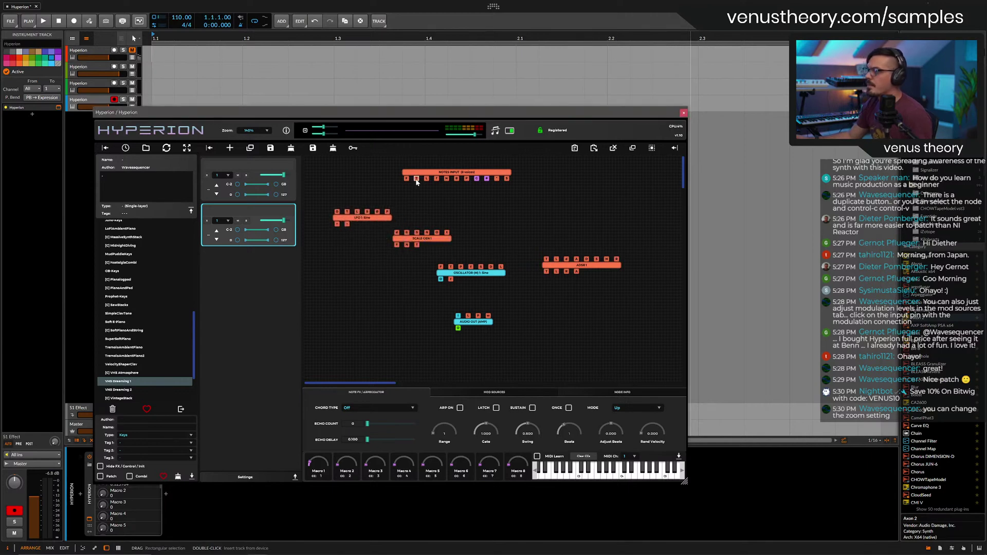
# Connect NOTES INPUT to the LFO and ADSR, the ADSR to AUDIO OUT (AMP), and the LFO to SCALE GEN's control input.
pyautogui.moveTo(416, 179); pyautogui.dragTo(349, 214)
pyautogui.moveTo(416, 179)
pyautogui.mouseDown()
pyautogui.moveTo(556, 259)
pyautogui.moveTo(535, 289)
pyautogui.moveTo(468, 315)
pyautogui.mouseUp()
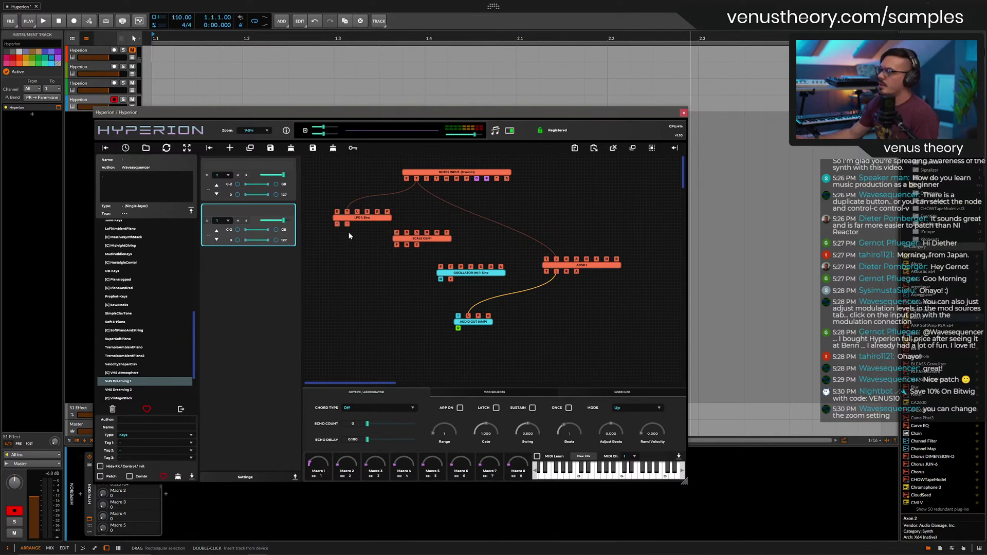
pyautogui.moveTo(339, 227); pyautogui.dragTo(396, 232)
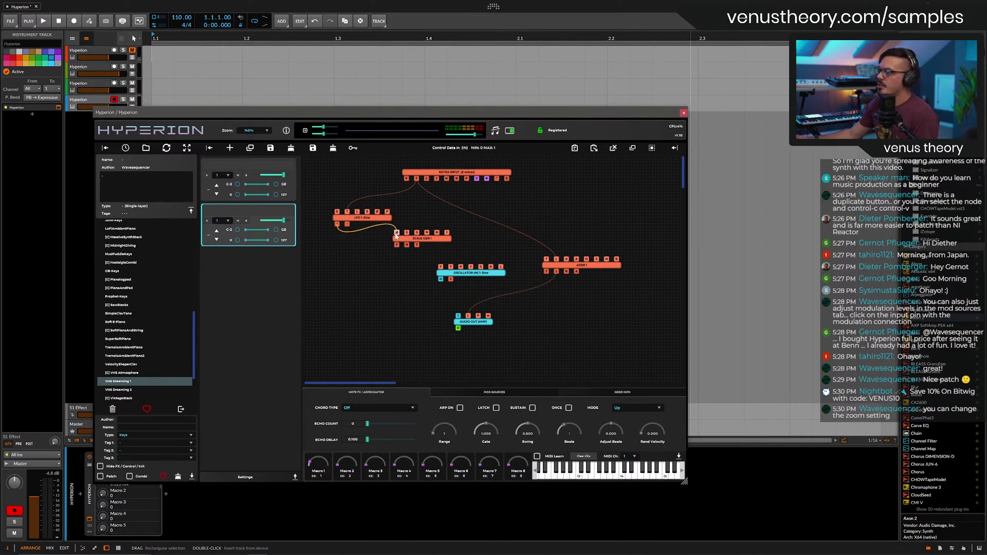
# Set SCALE GEN to Minor Pentatonic and wire it through the oscillator into AUDIO OUT (AMP).
pyautogui.click(411, 238)
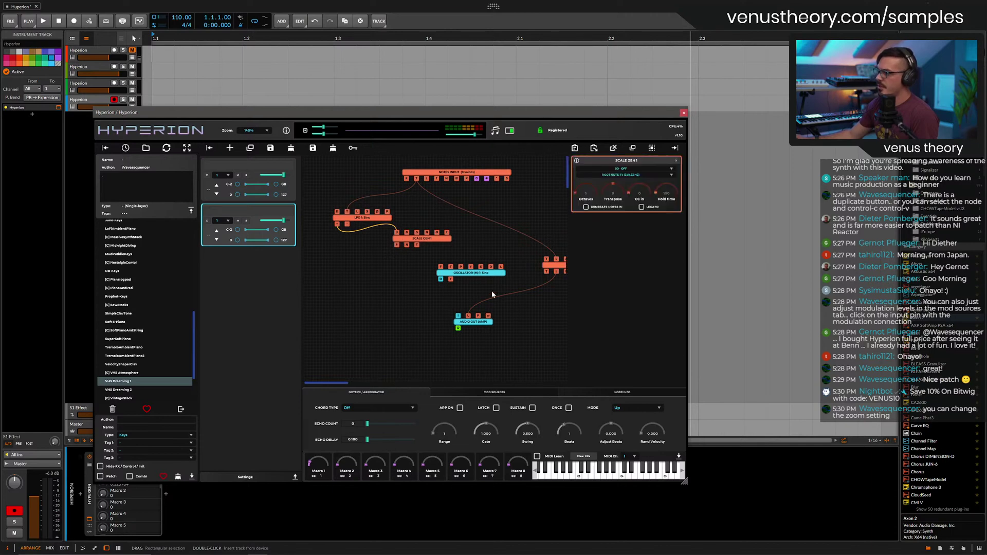
pyautogui.click(621, 169)
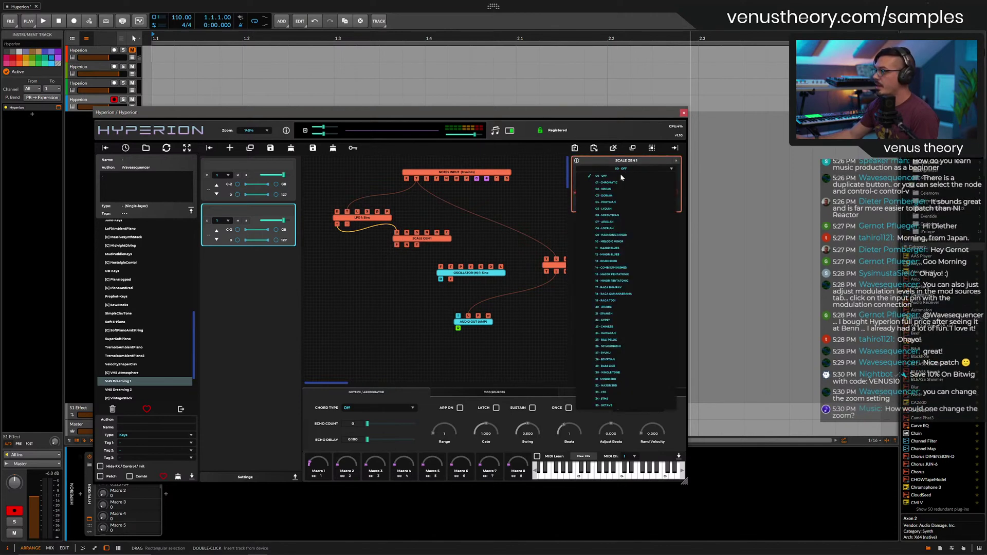
pyautogui.click(628, 282)
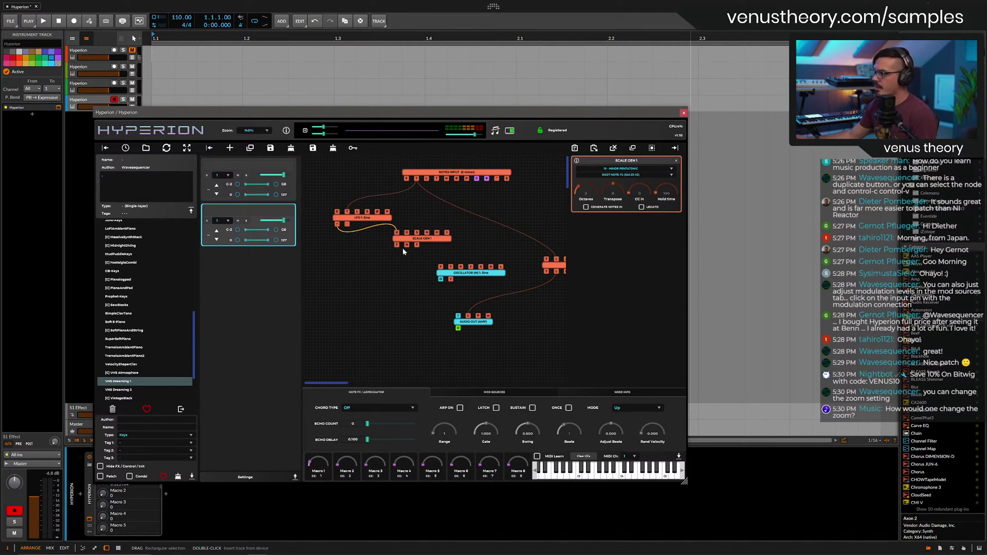
pyautogui.moveTo(397, 245); pyautogui.dragTo(458, 316)
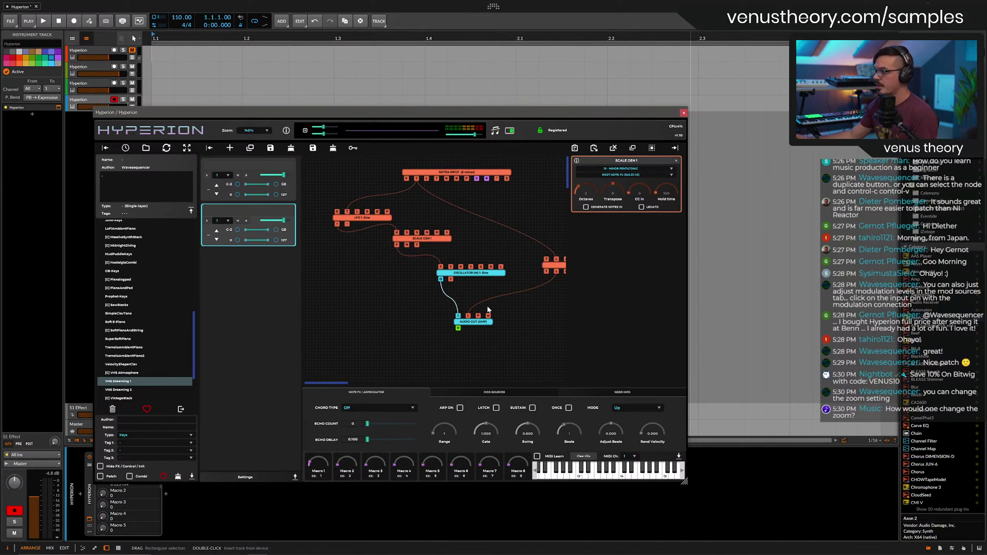
# Add a final AUDIO OUT node and place it below AUDIO OUT (AMP).
pyautogui.click(675, 148)
pyautogui.rightClick(541, 314)
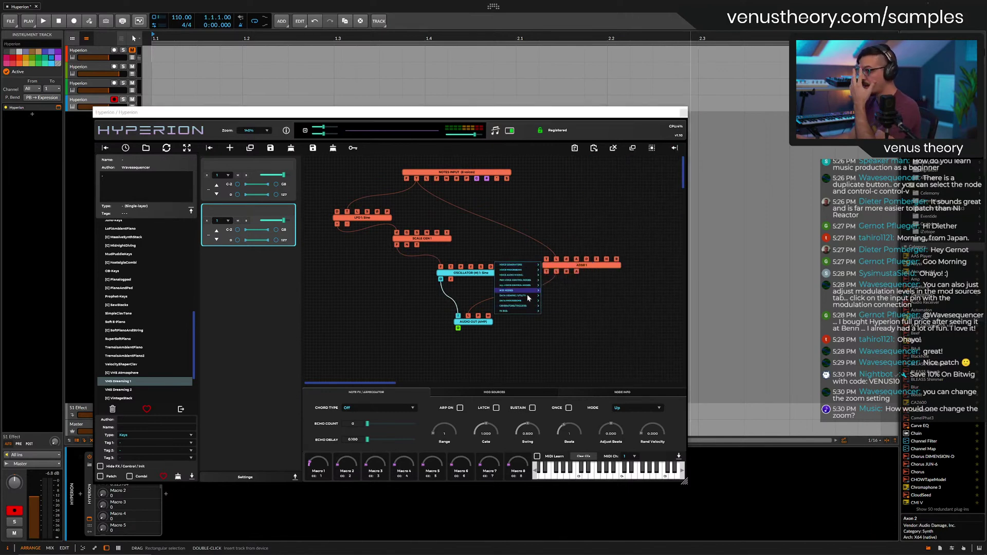
pyautogui.moveTo(528, 296)
pyautogui.click(560, 307)
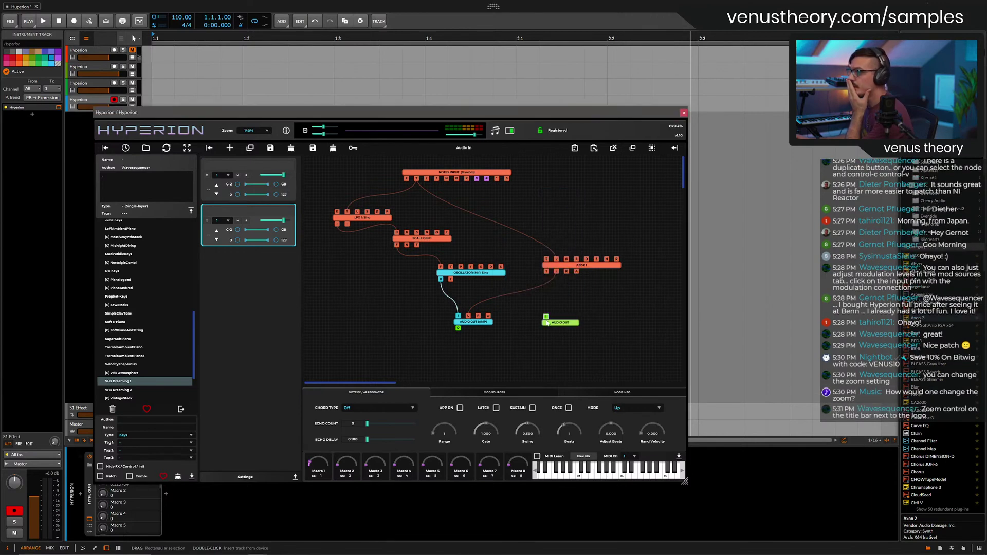
pyautogui.moveTo(546, 322); pyautogui.dragTo(517, 365)
# Add FLANGER and ECHO effect nodes and arrange them side by side above the final AUDIO OUT.
pyautogui.rightClick(526, 340)
pyautogui.moveTo(521, 336)
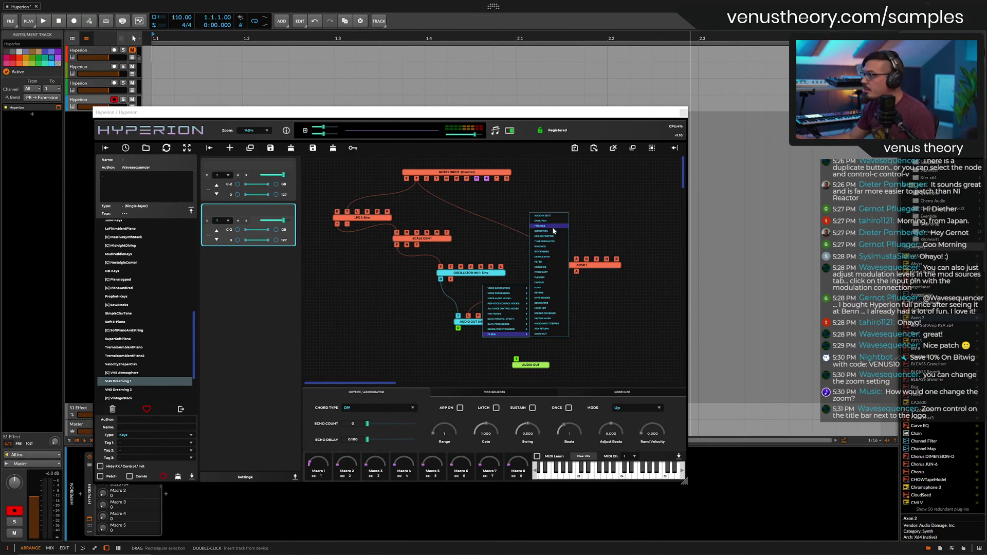
pyautogui.click(540, 278)
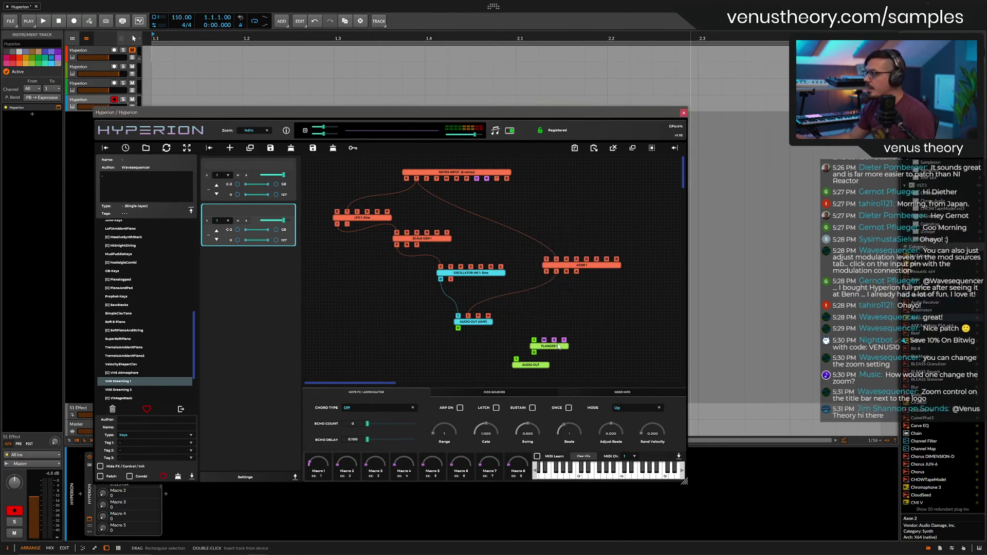
pyautogui.moveTo(559, 348); pyautogui.dragTo(513, 341)
pyautogui.rightClick(513, 340)
pyautogui.moveTo(534, 336)
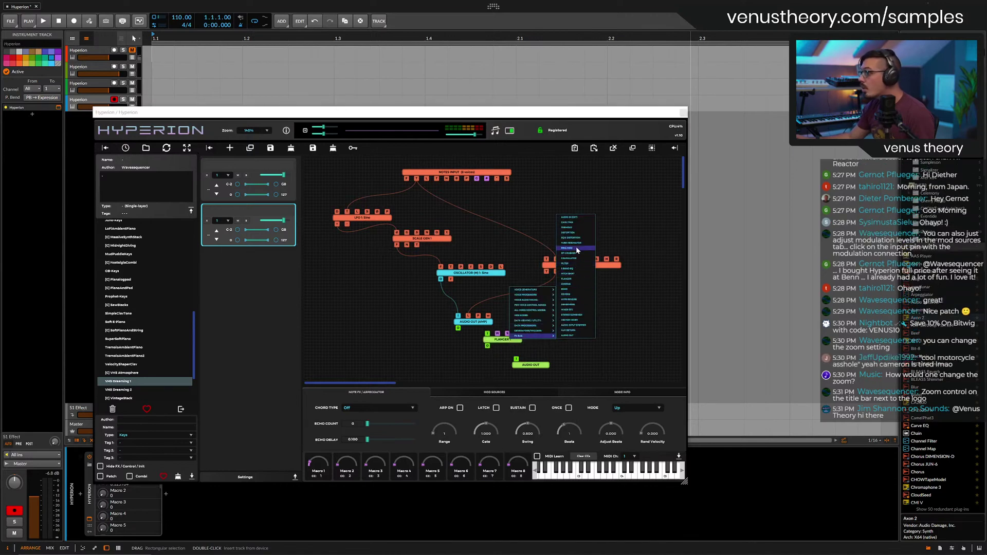
pyautogui.click(568, 289)
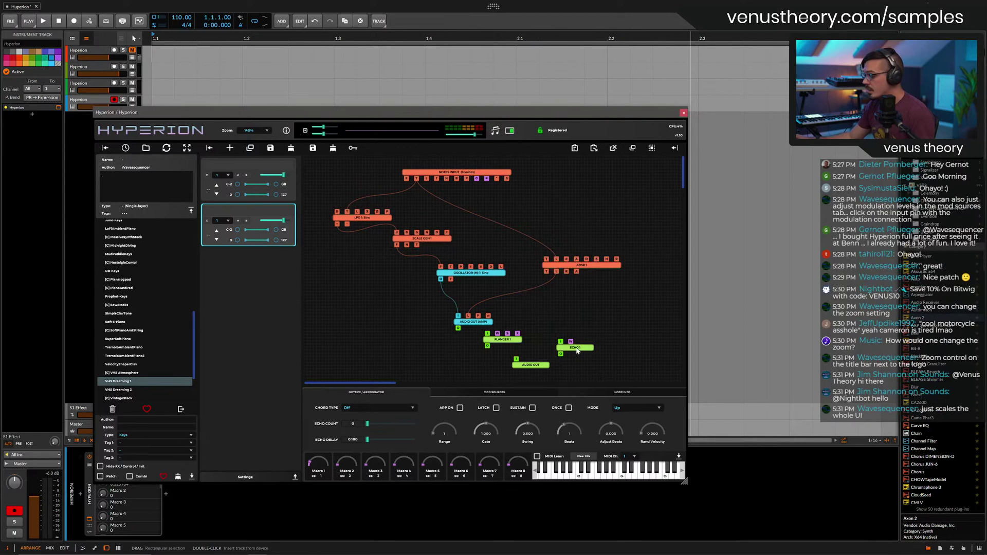
pyautogui.moveTo(577, 351); pyautogui.dragTo(571, 336)
# Add a REVERB node and chain AUDIO OUT (AMP) through the flanger, echo and reverb into AUDIO OUT.
pyautogui.rightClick(547, 322)
pyautogui.moveTo(566, 317)
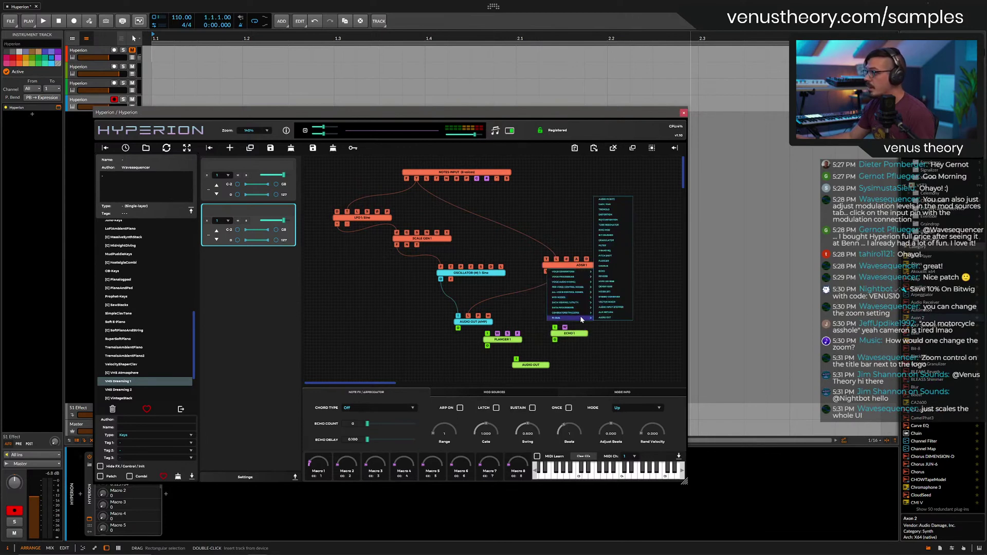
pyautogui.click(612, 281)
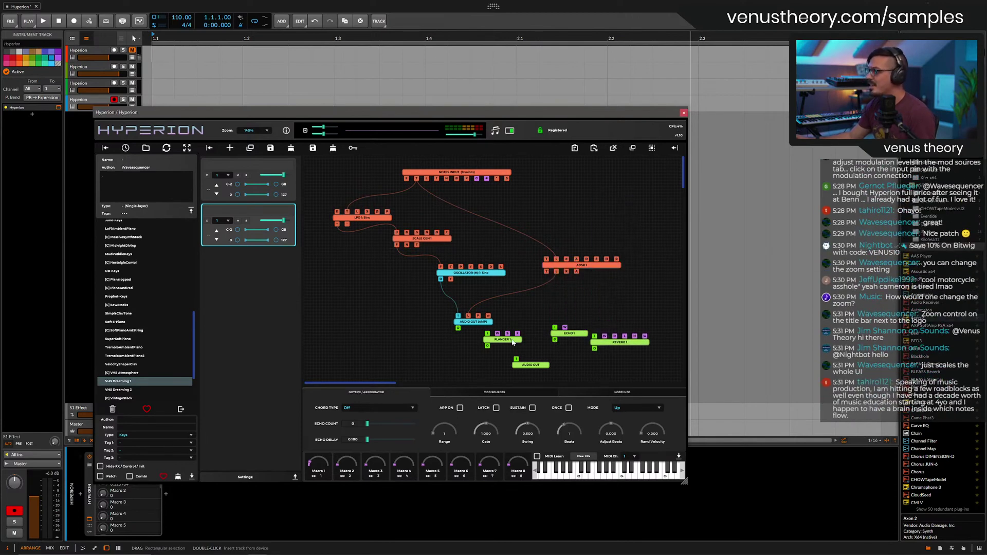
pyautogui.moveTo(458, 327); pyautogui.dragTo(516, 362)
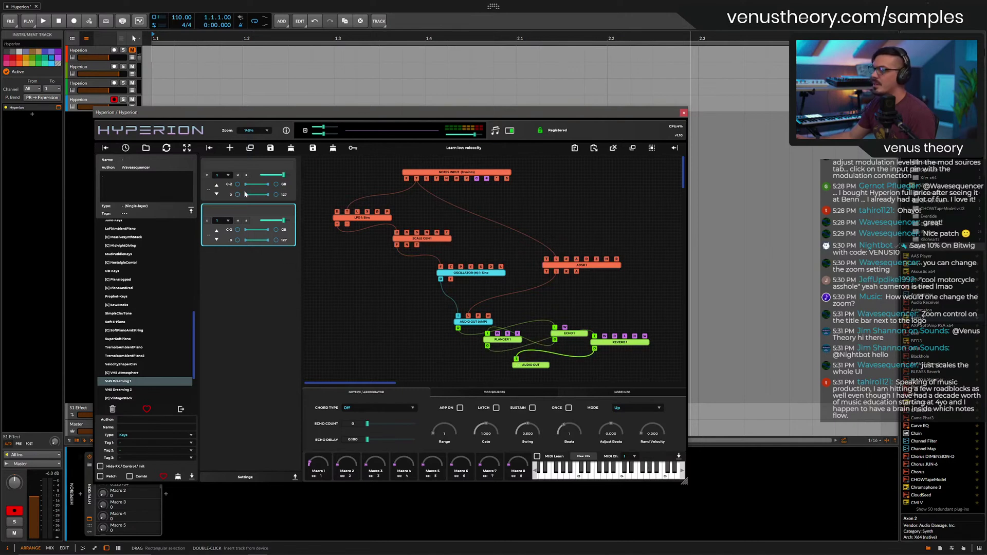
# Mute the first layer and move the NOTES INPUT connection from the ADSR's Level input to its first input.
pyautogui.click(238, 174)
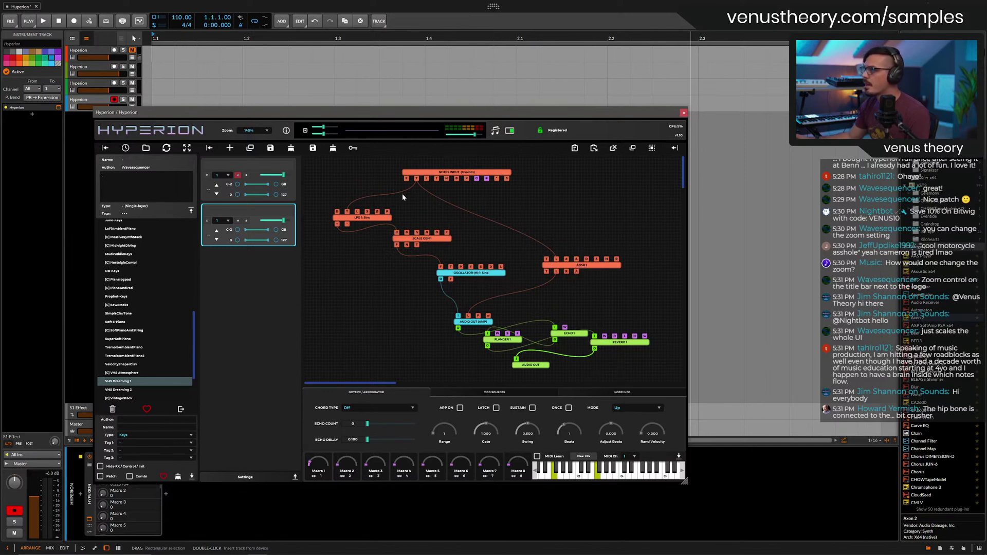
pyautogui.click(557, 261)
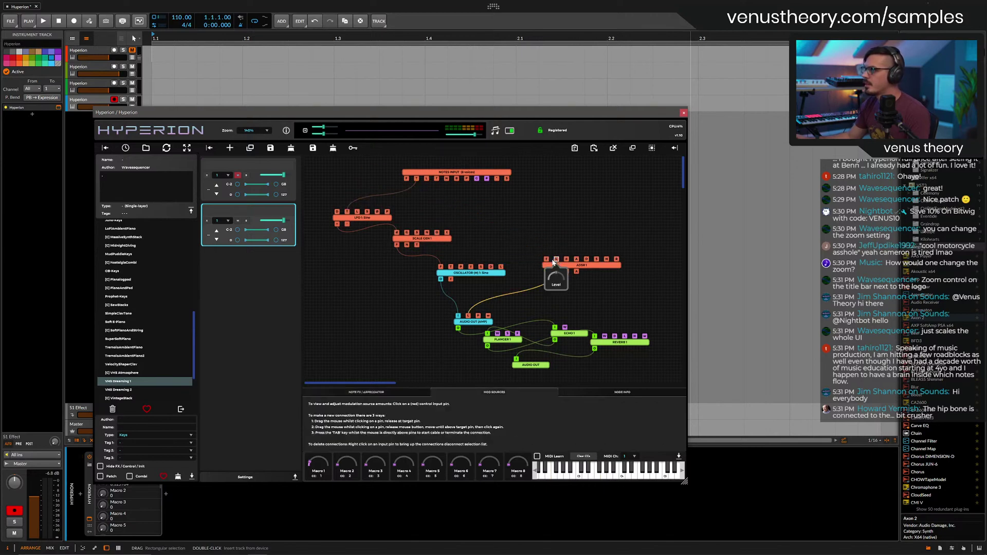
pyautogui.moveTo(416, 180); pyautogui.dragTo(545, 259)
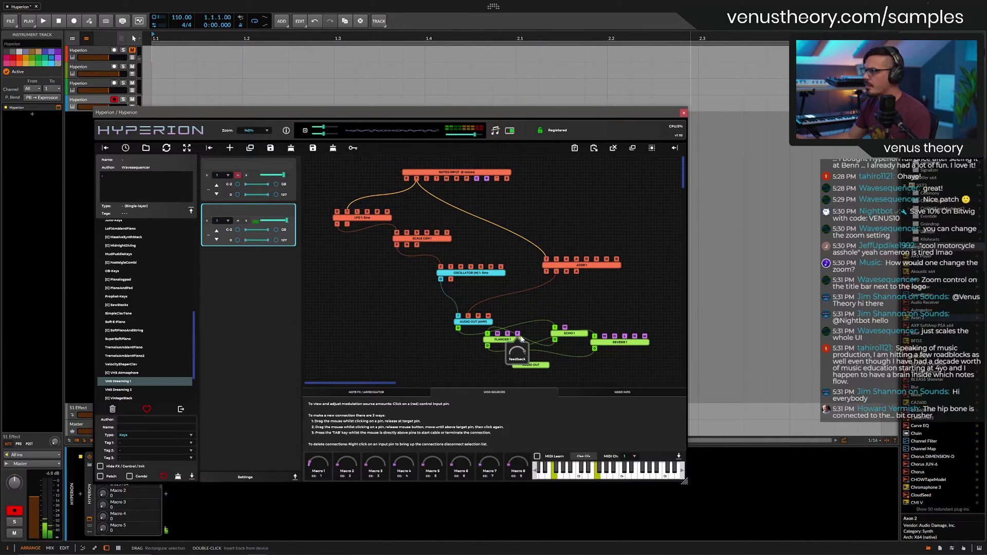
# Increase the speed setting of the FLANGER node.
pyautogui.click(498, 342)
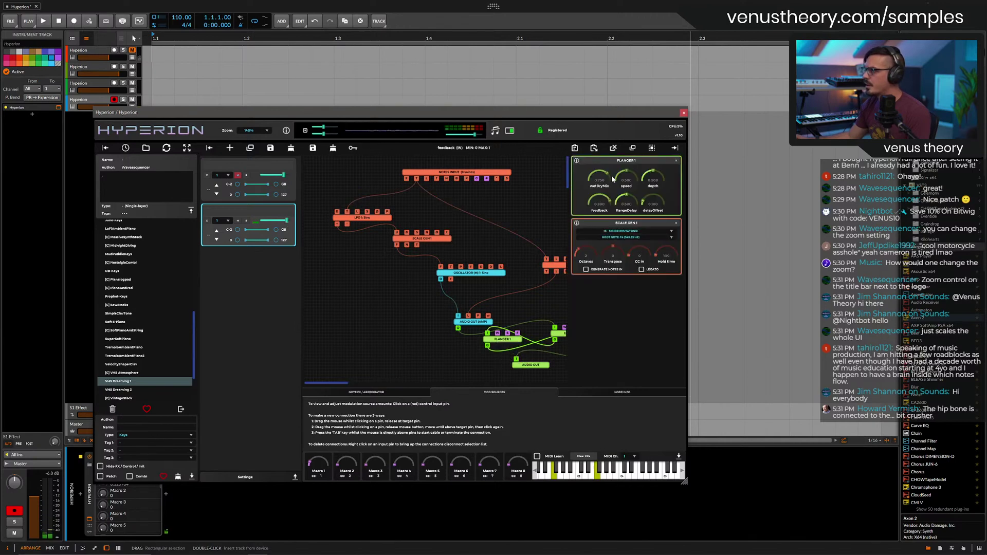
pyautogui.moveTo(628, 198); pyautogui.dragTo(628, 196)
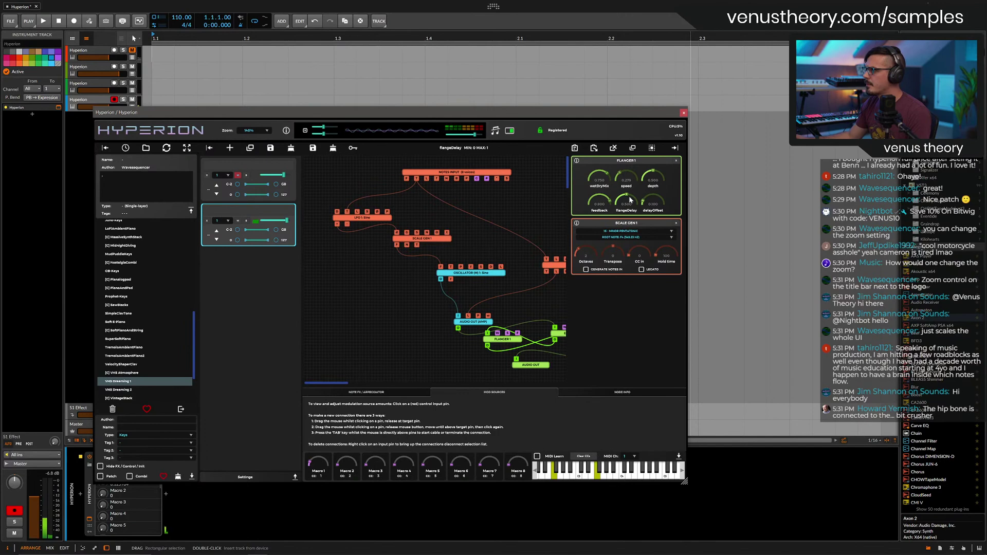
pyautogui.click(675, 149)
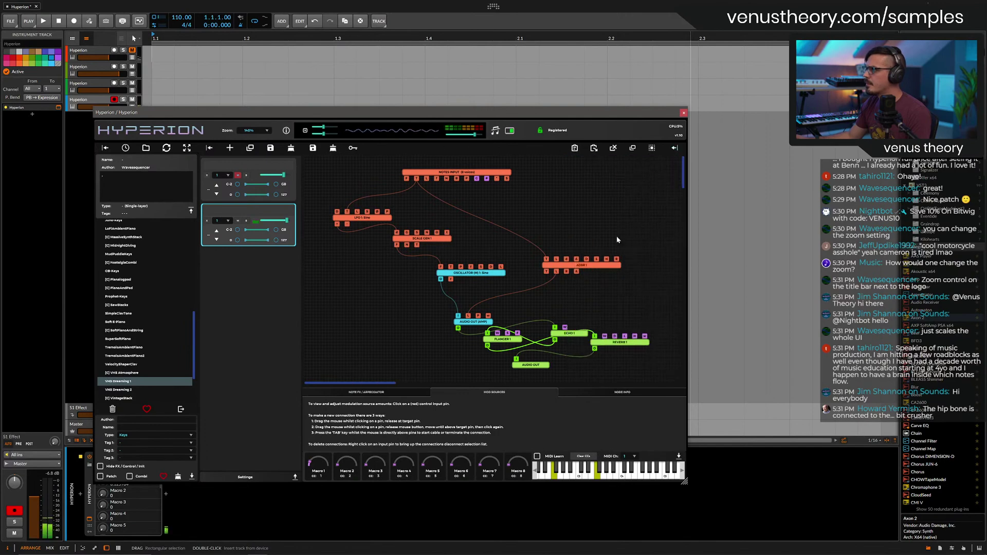
# Examine the control settings of the ECHO and REVERB nodes.
pyautogui.click(675, 148)
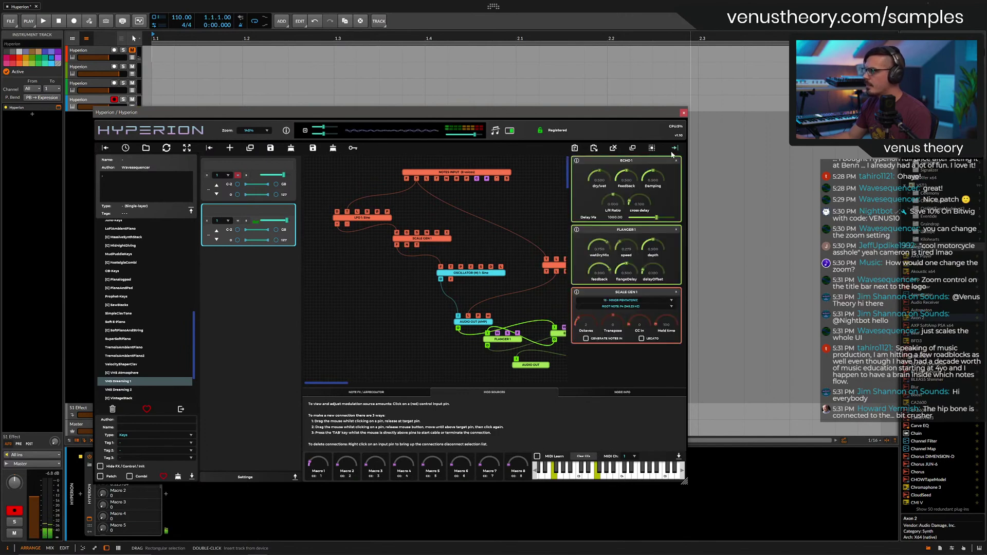
pyautogui.click(675, 148)
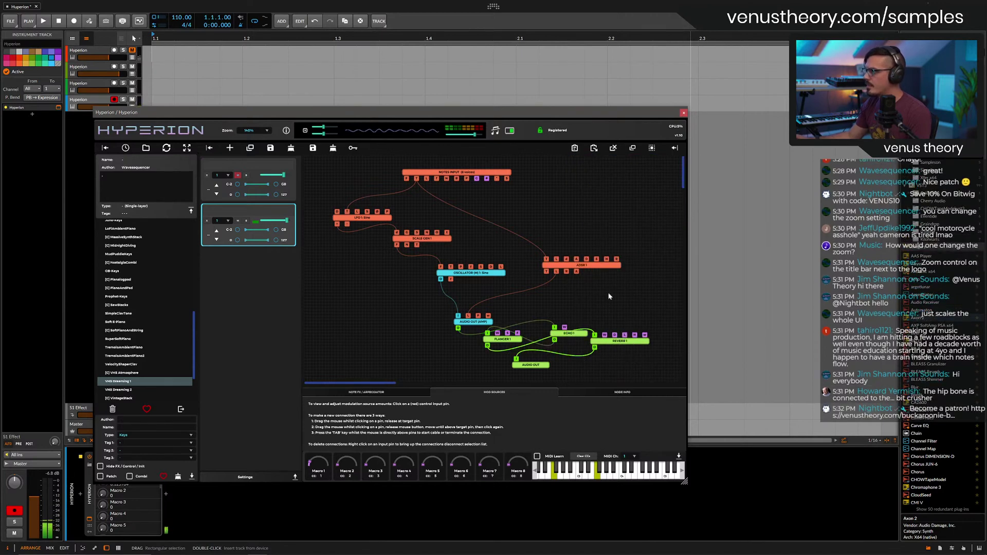
pyautogui.click(598, 343)
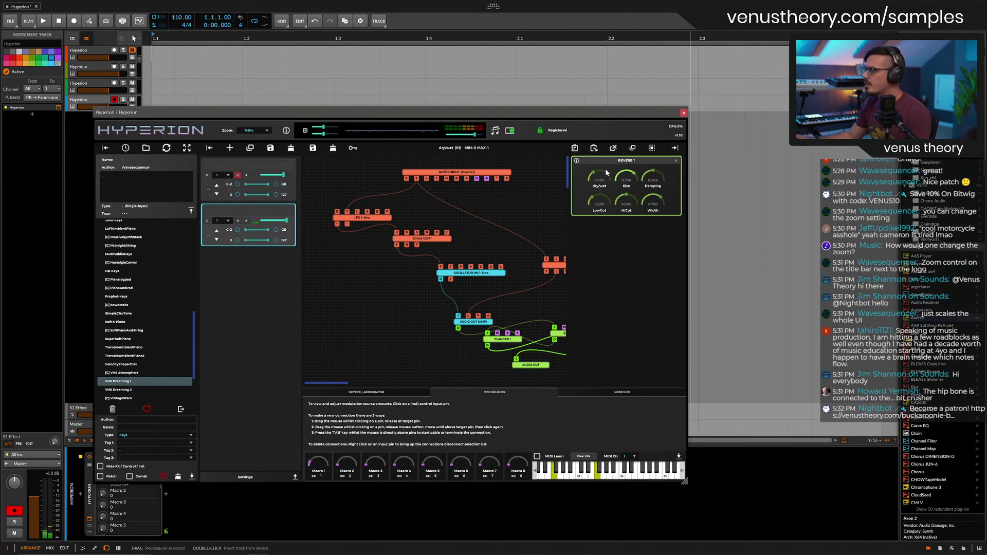
pyautogui.click(676, 162)
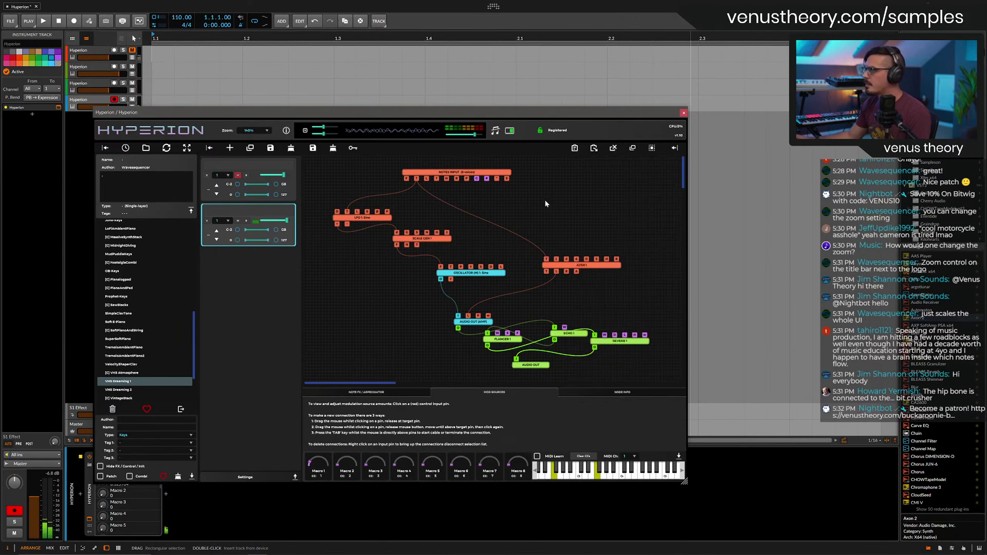
# Add a second SCALE GEN node below the first and set it to scale option 34.
pyautogui.click(417, 242)
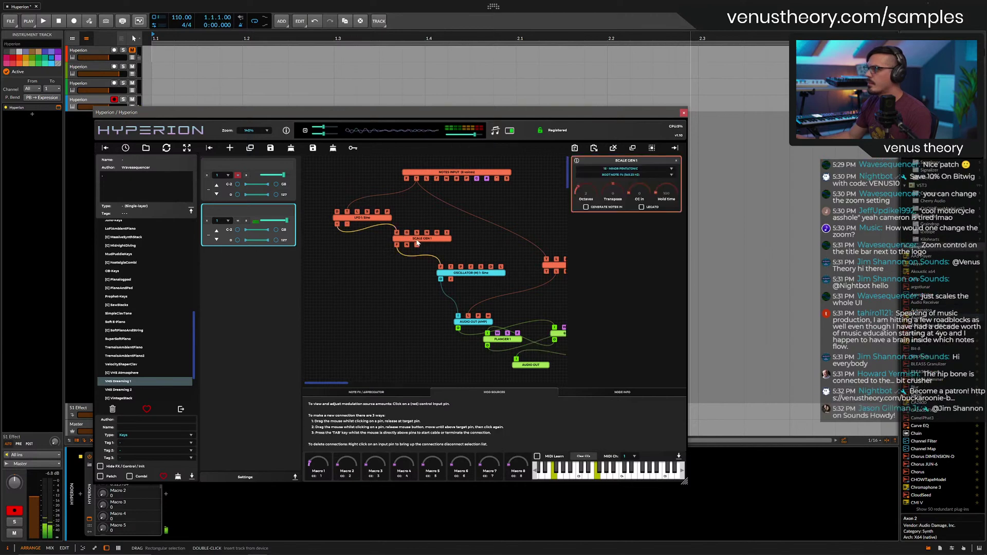
pyautogui.rightClick(357, 255)
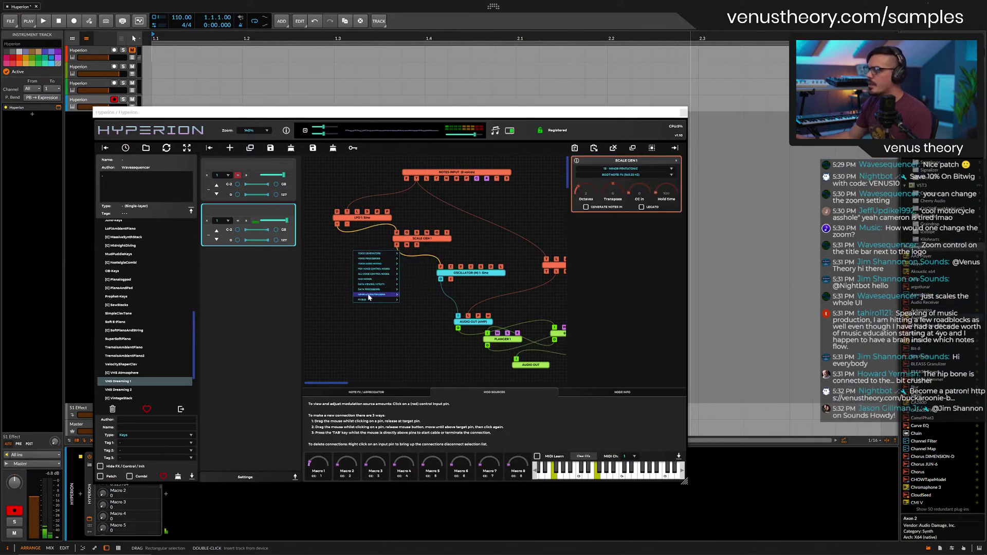
pyautogui.moveTo(369, 285)
pyautogui.moveTo(372, 266)
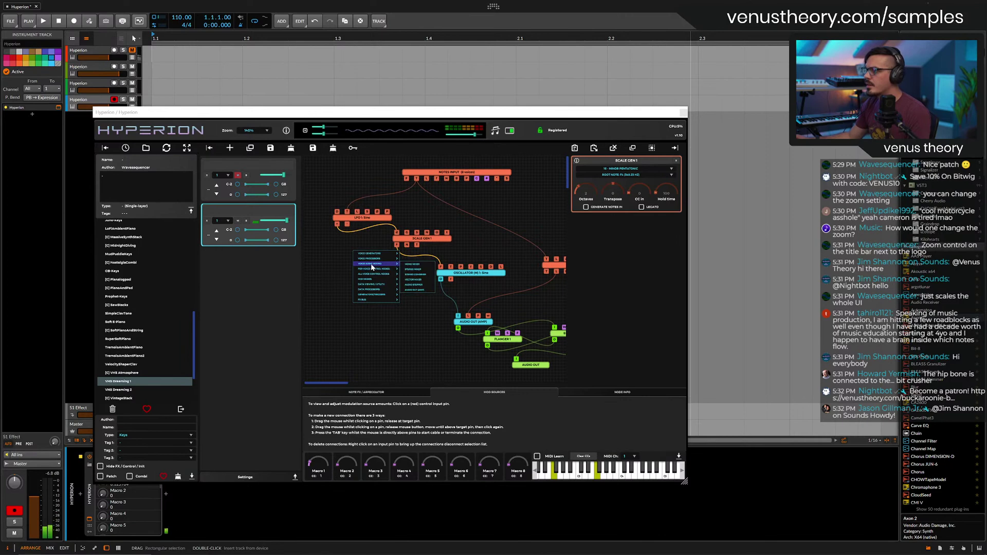
pyautogui.rightClick(356, 256)
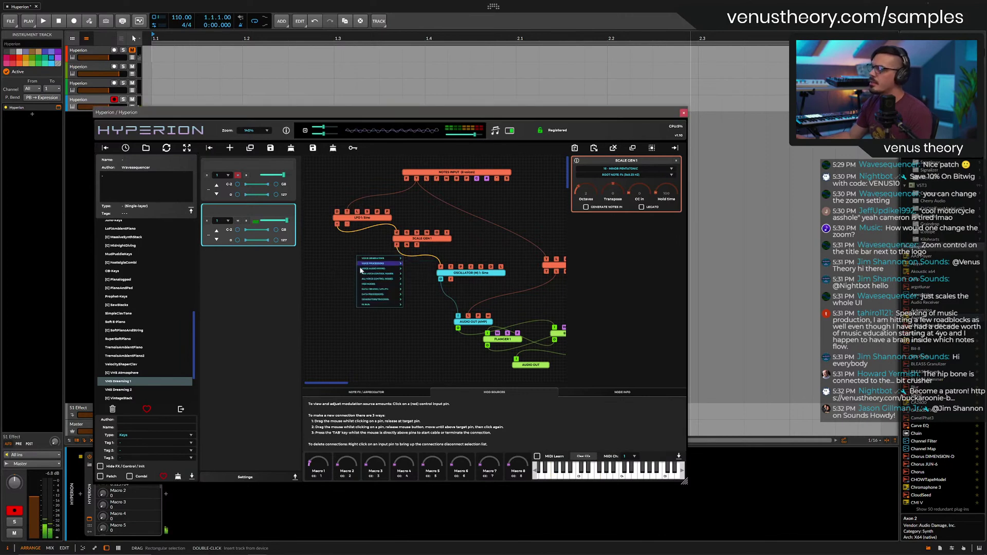
pyautogui.moveTo(381, 290)
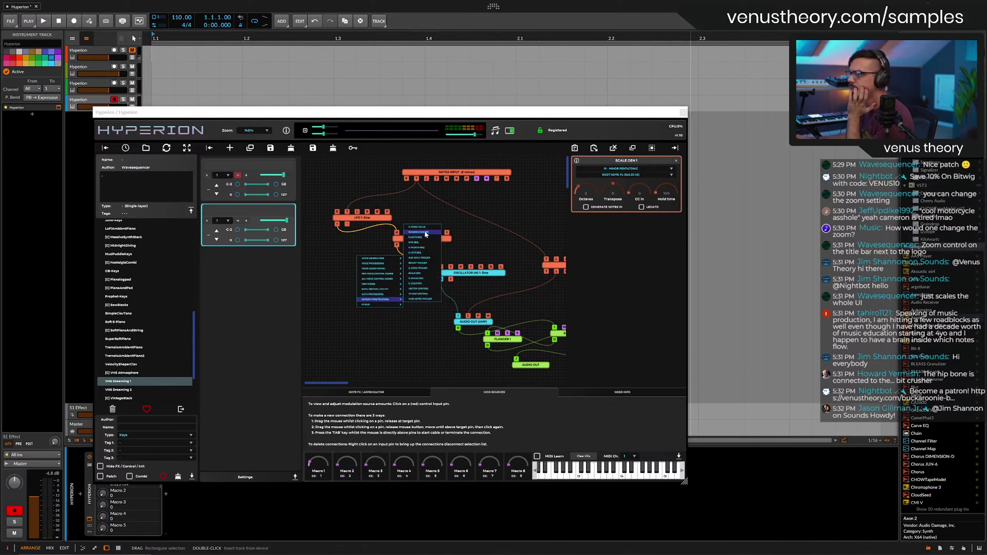
pyautogui.click(428, 273)
pyautogui.moveTo(428, 270); pyautogui.dragTo(395, 274)
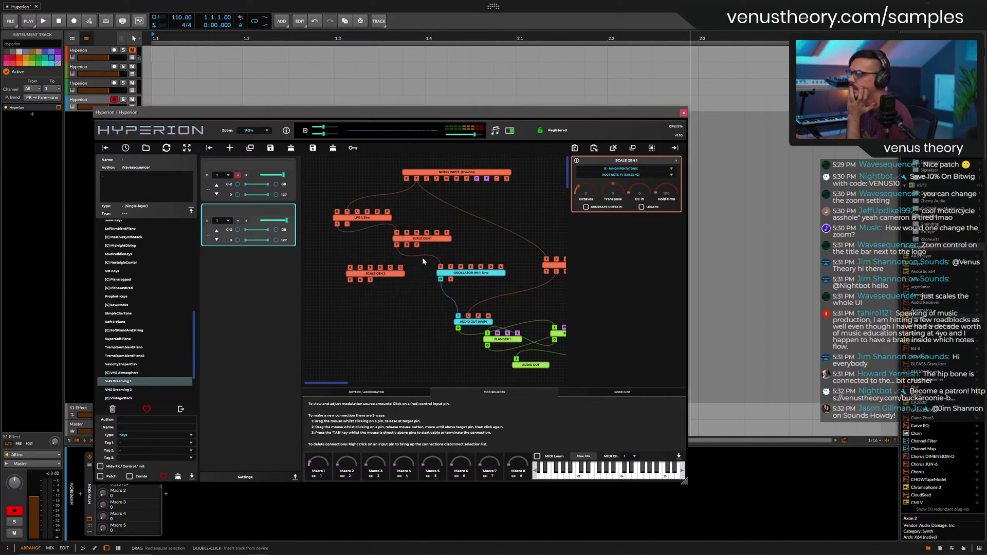
pyautogui.click(619, 169)
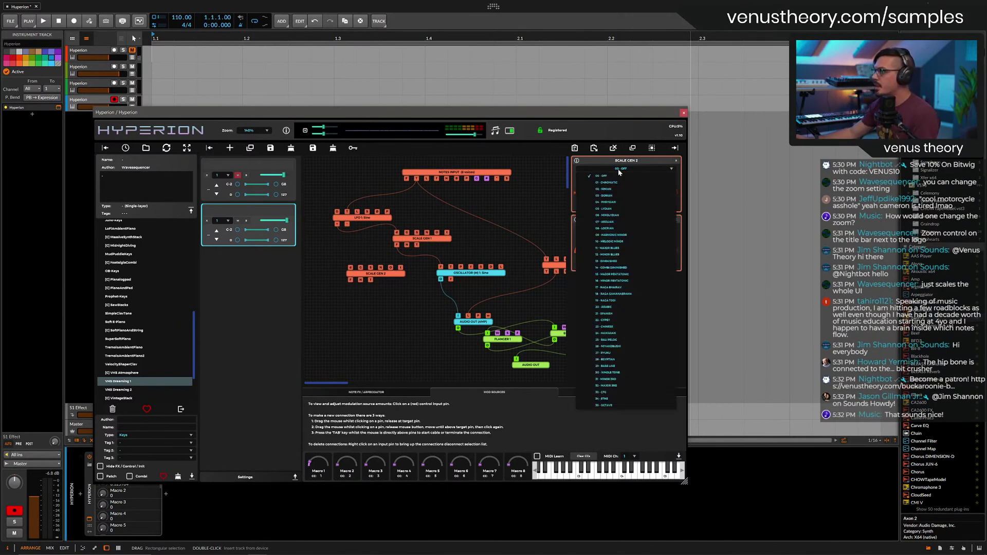
pyautogui.click(606, 399)
# Add a second LFO node and place it directly above SCALE GEN 2.
pyautogui.rightClick(329, 270)
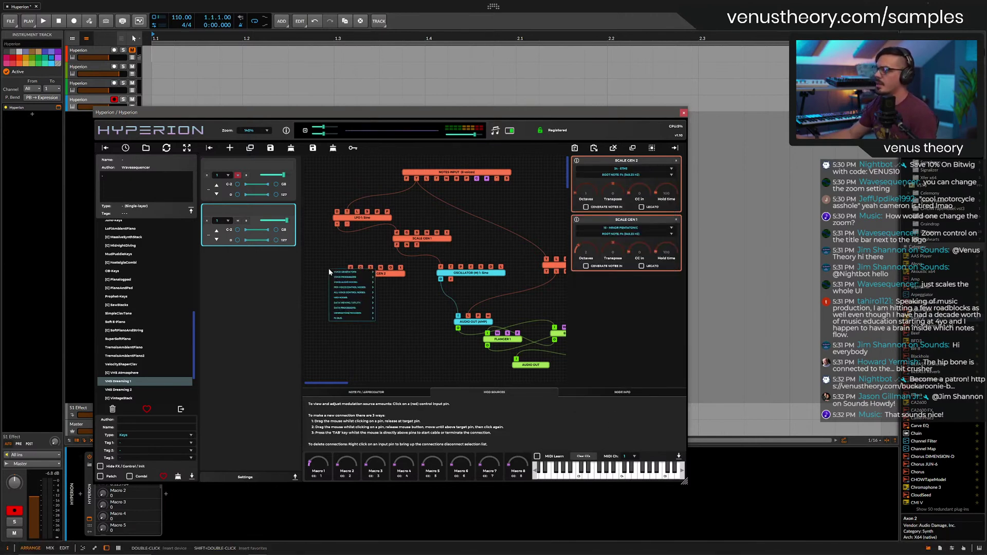
pyautogui.moveTo(330, 273)
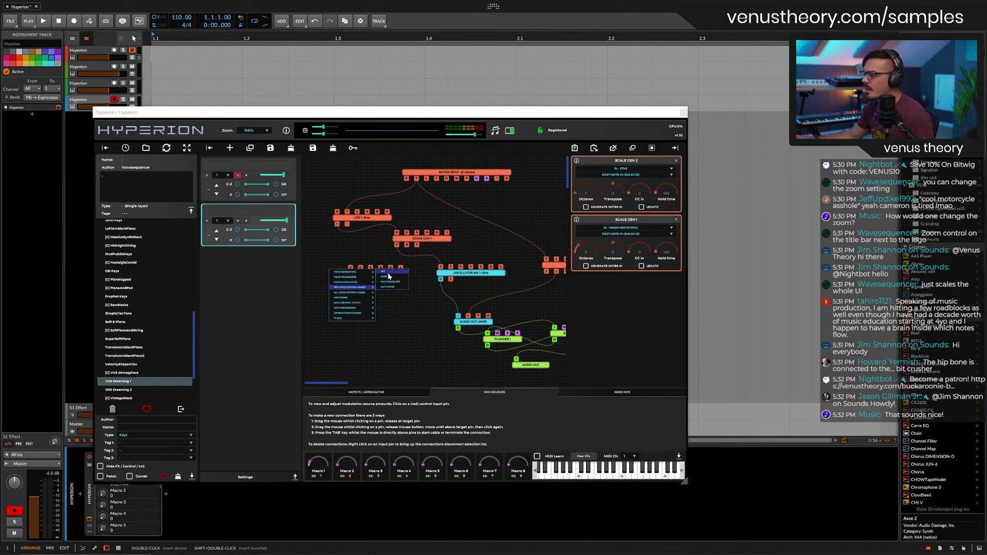
pyautogui.click(383, 272)
pyautogui.moveTo(352, 258); pyautogui.dragTo(356, 247)
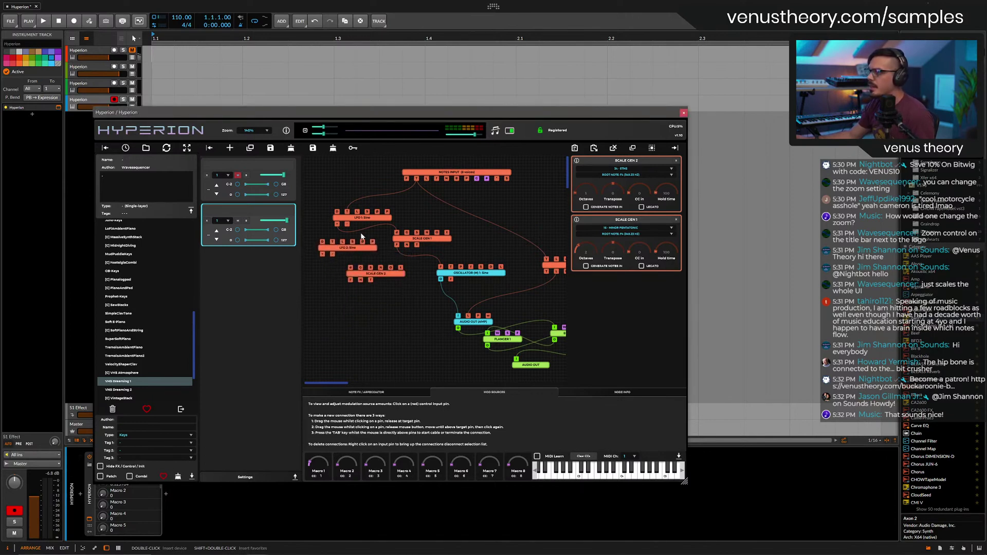
# Set the waveform of the LFO 1 node to sample and hold.
pyautogui.click(364, 223)
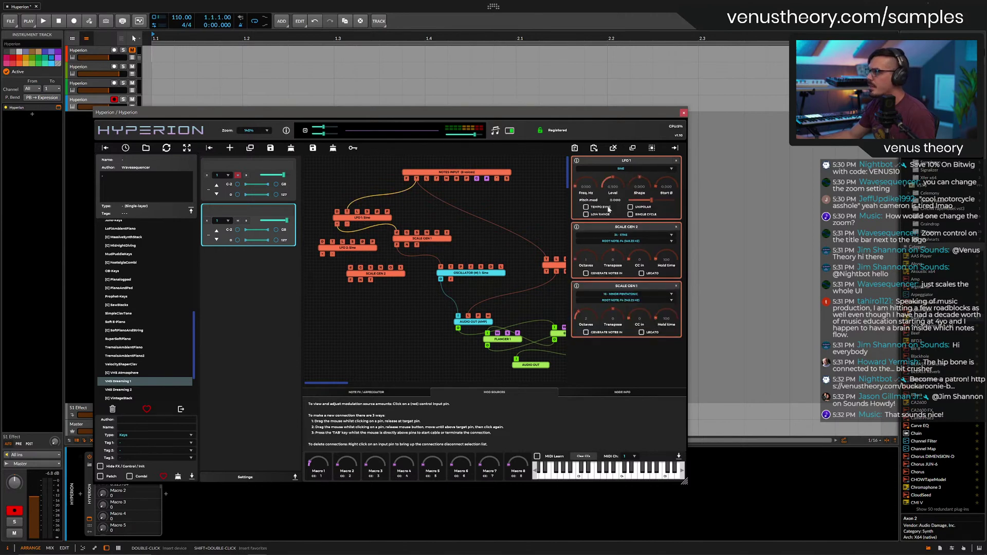
pyautogui.click(624, 168)
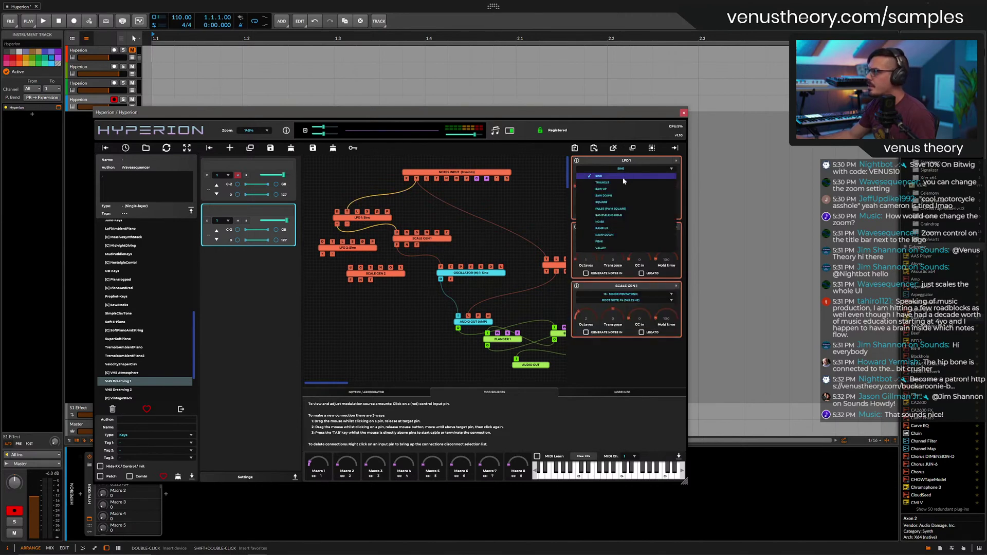
pyautogui.click(617, 215)
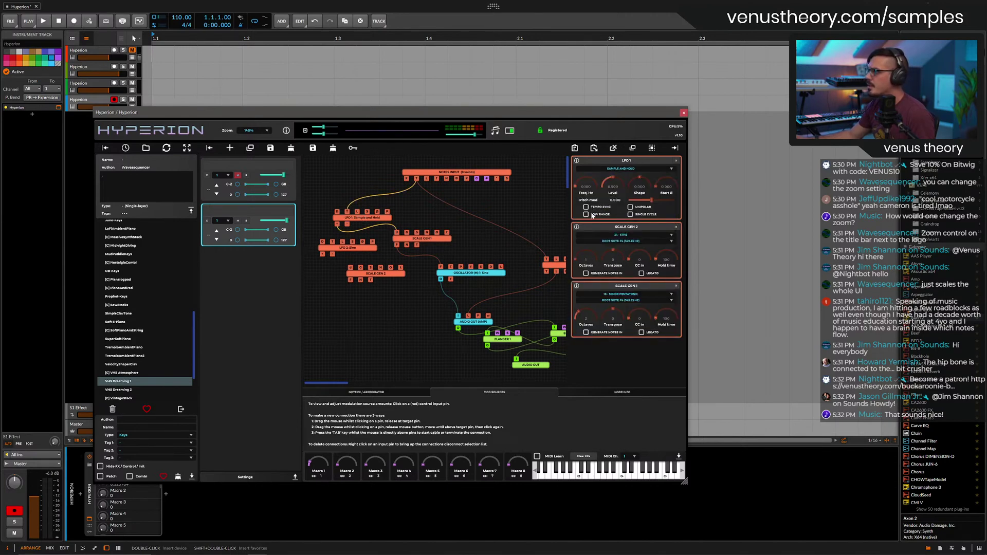
# Set the waveform of the LFO 2 node to sample and hold.
pyautogui.click(338, 251)
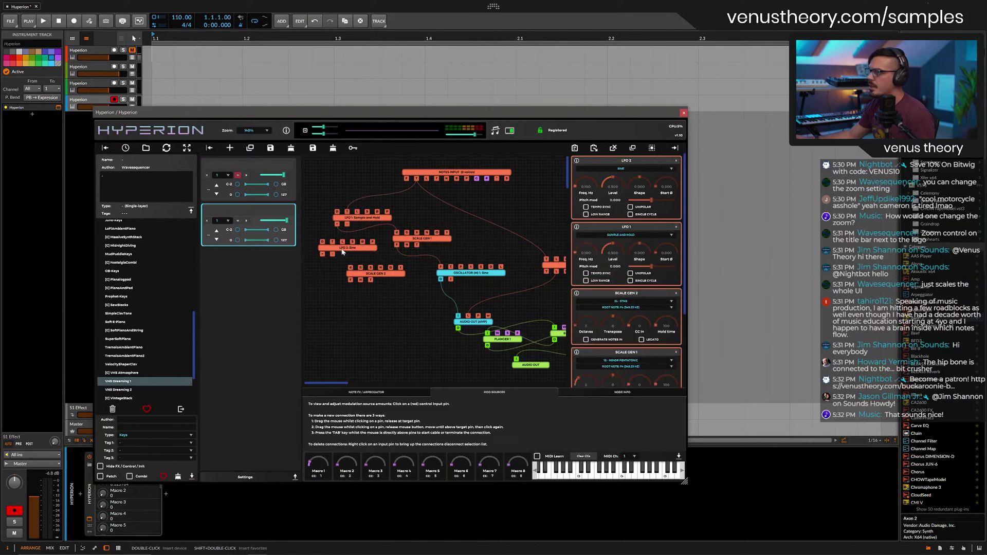
pyautogui.click(606, 169)
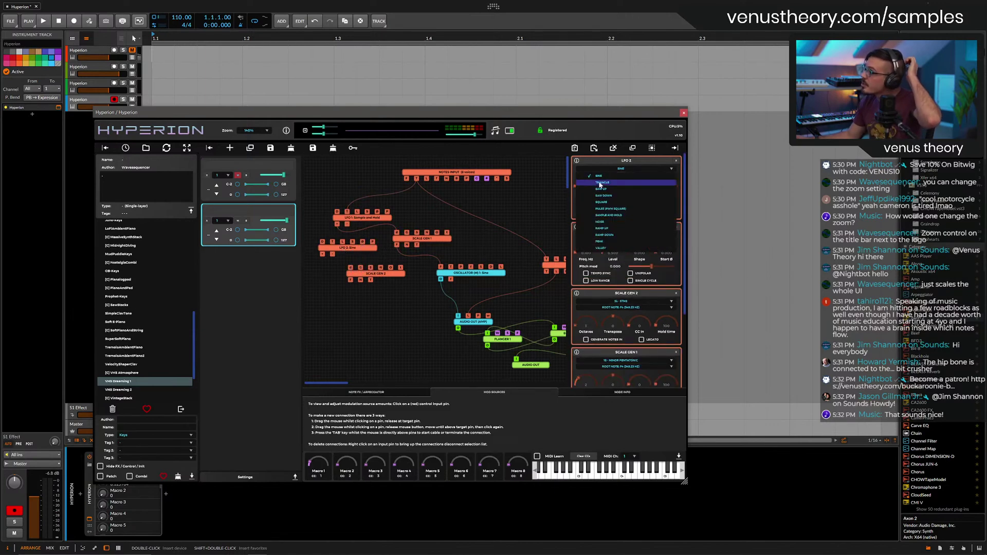
pyautogui.click(609, 215)
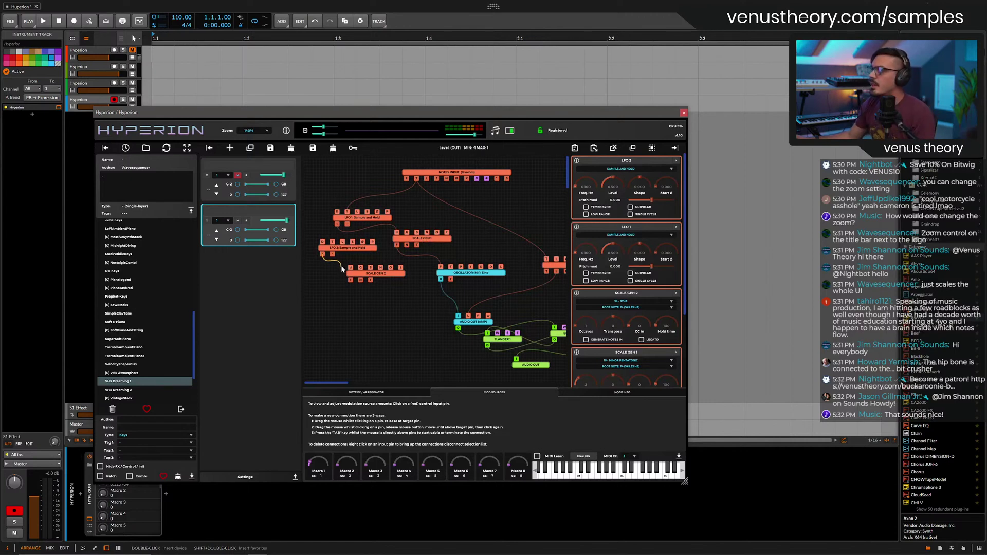
# Connect the level output of LFO 2 to the control data input of SCALE GEN 2, and browse the addable node types.
pyautogui.moveTo(322, 254); pyautogui.dragTo(351, 267)
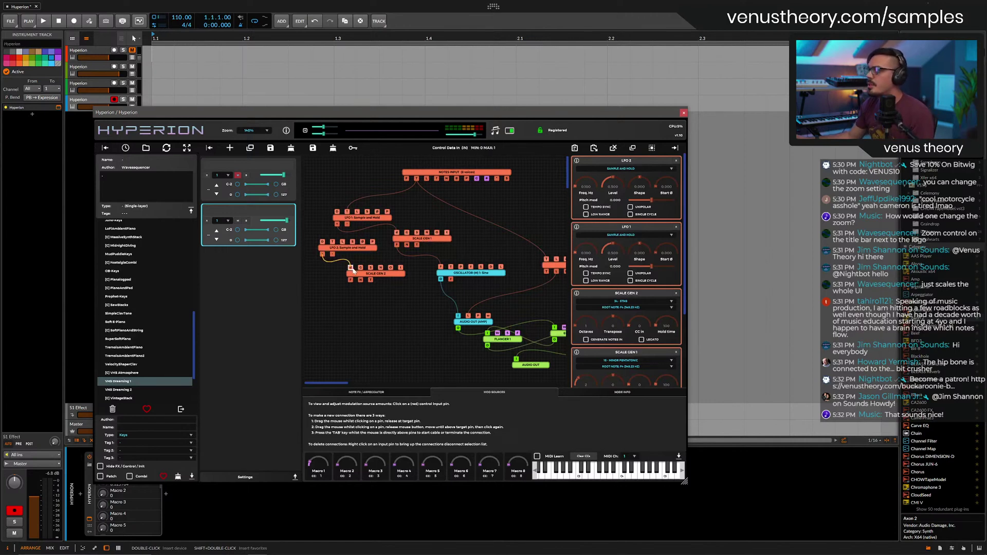
pyautogui.rightClick(400, 297)
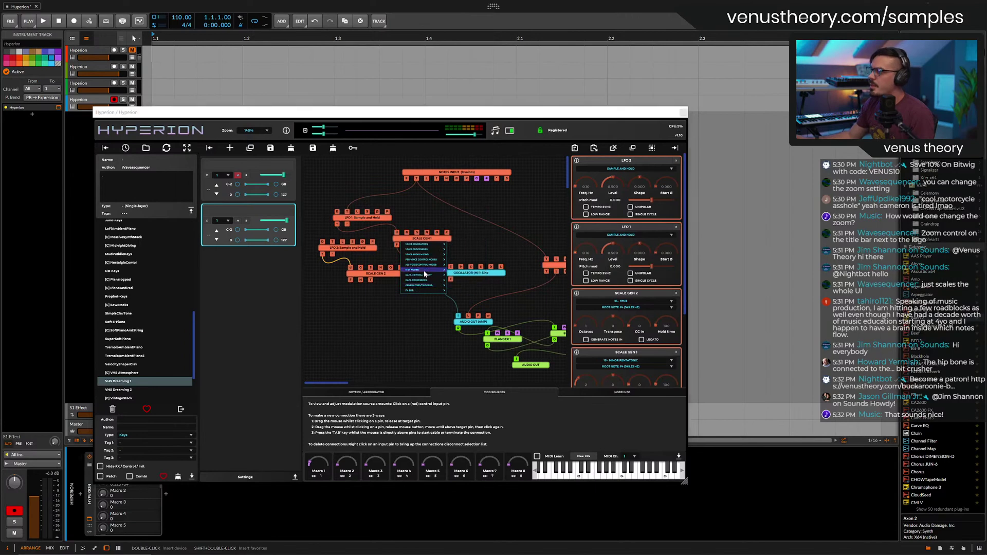
pyautogui.moveTo(424, 272)
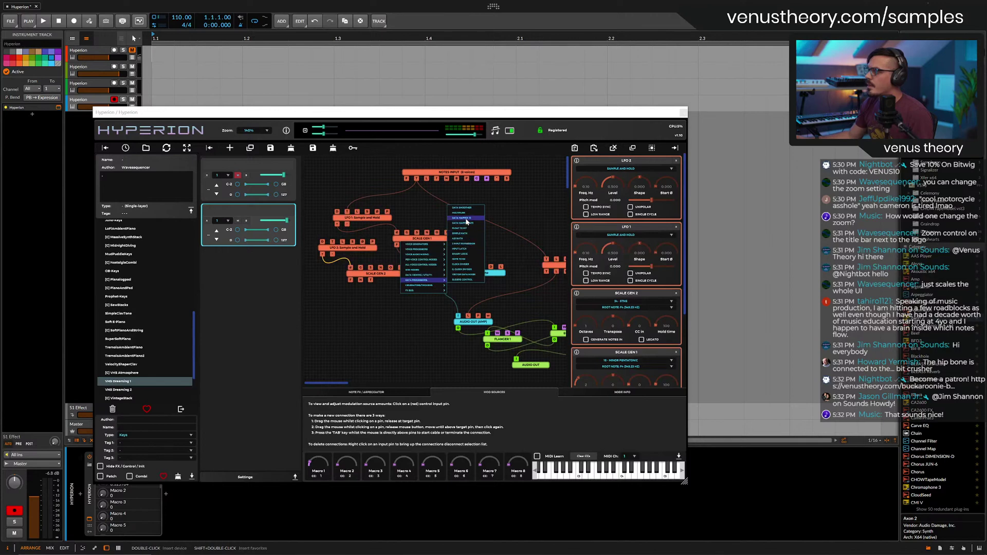
pyautogui.click(397, 311)
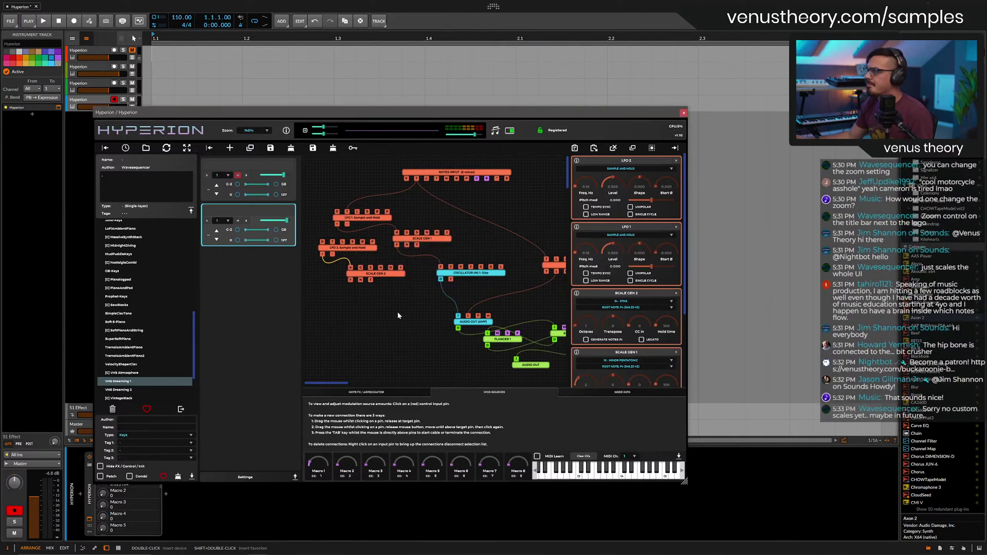
# Connect the notes input to LFO 2's phase reset trigger and SCALE GEN 2's output to the first input of the oscillator.
pyautogui.moveTo(351, 281); pyautogui.dragTo(440, 266)
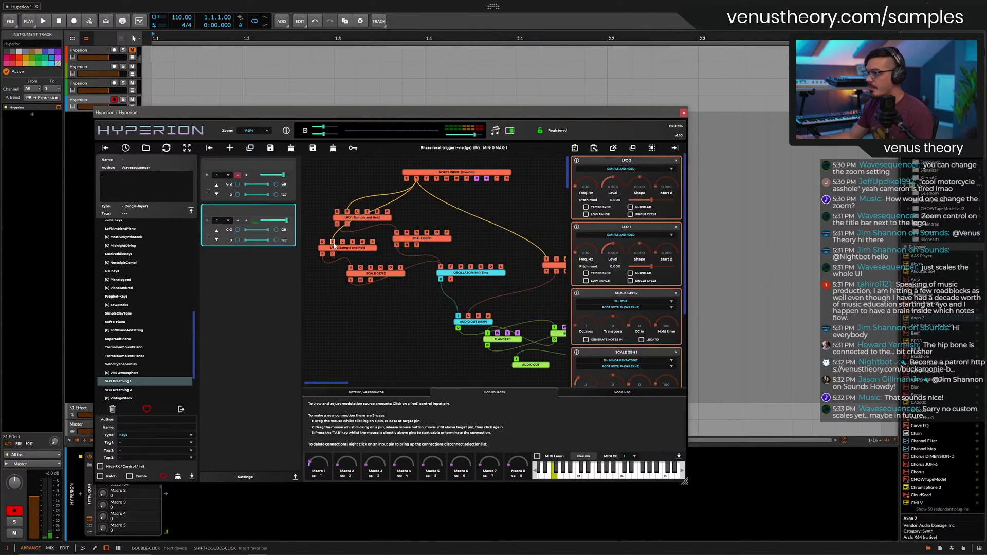
pyautogui.rightClick(441, 275)
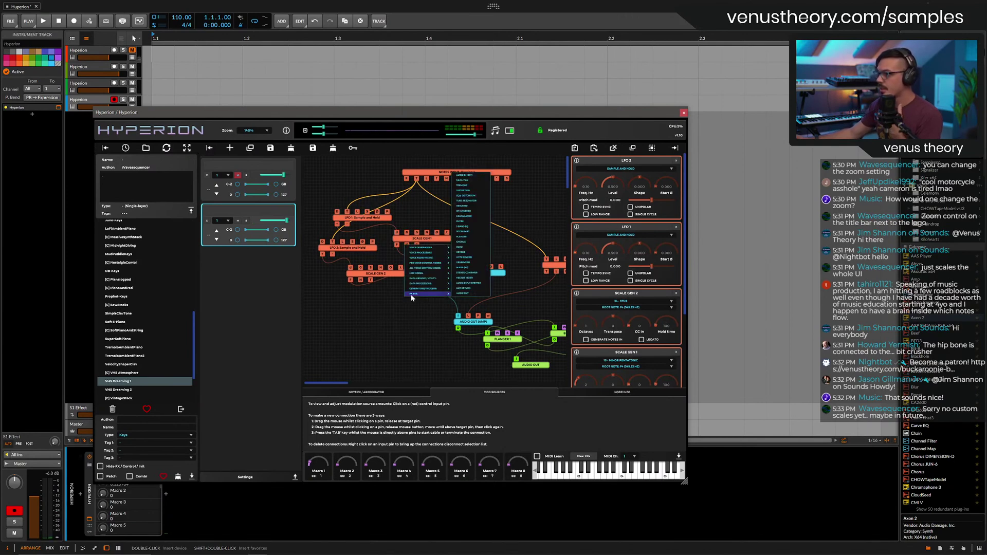
pyautogui.moveTo(431, 279)
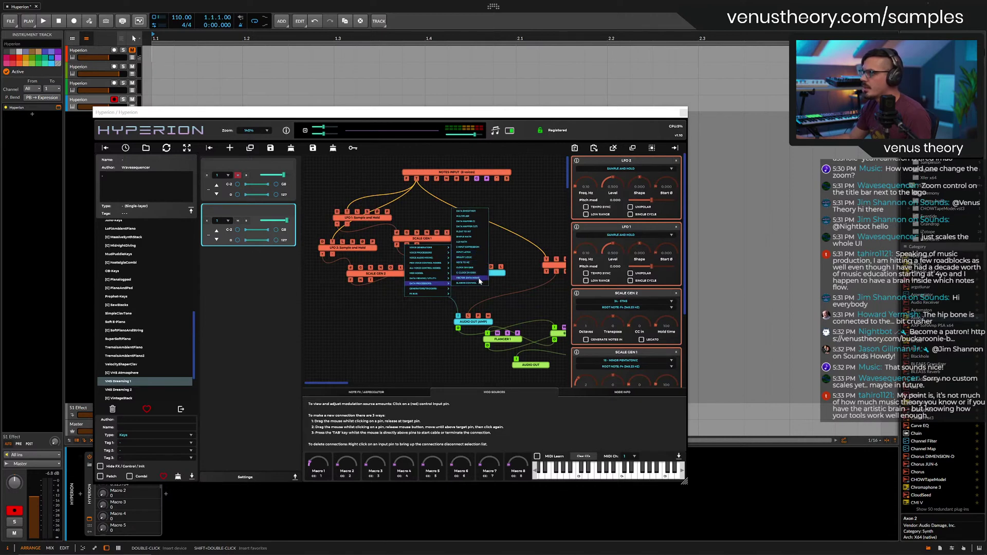
pyautogui.click(381, 294)
# Delete the SCALE GEN 2 and LFO 2 nodes from the second layer.
pyautogui.click(375, 273)
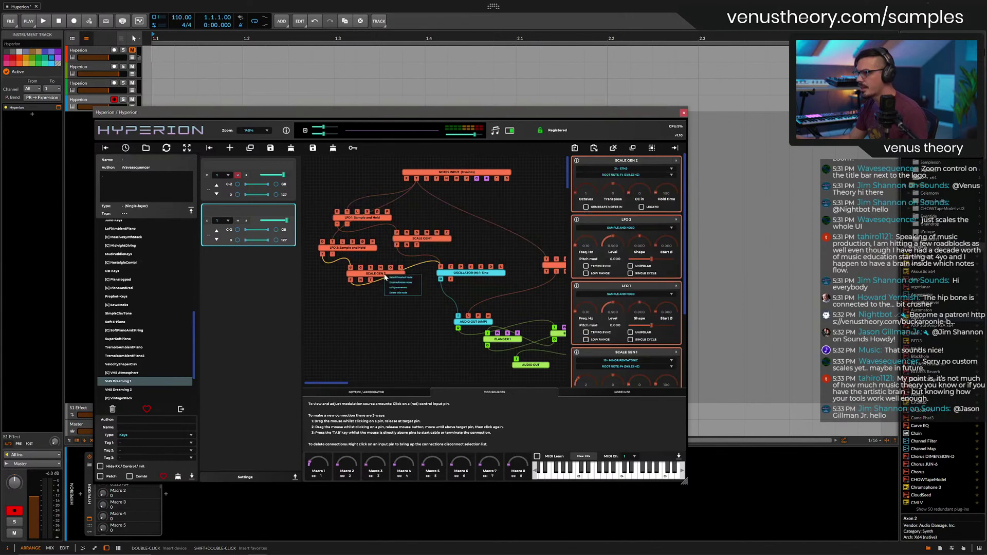
pyautogui.press('Delete')
pyautogui.rightClick(364, 251)
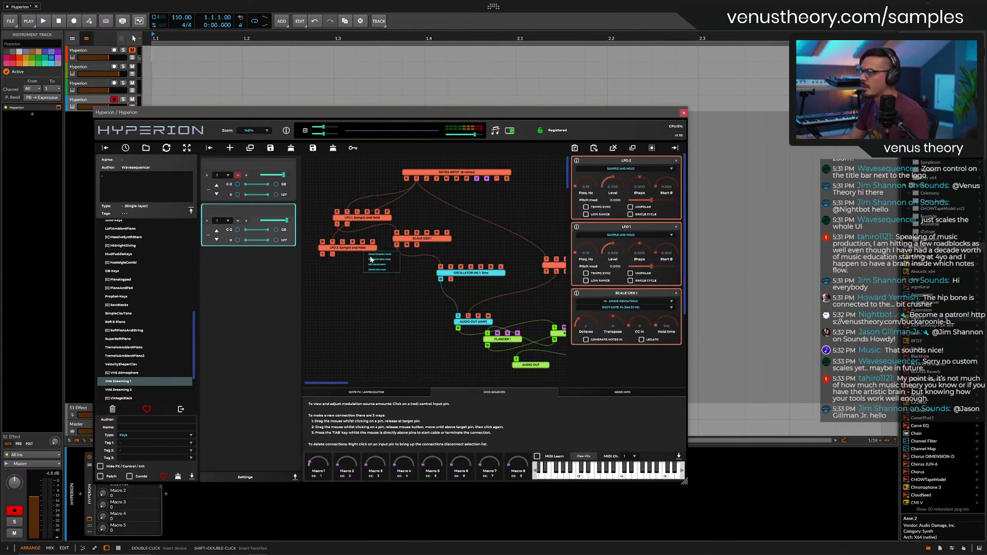
pyautogui.click(380, 269)
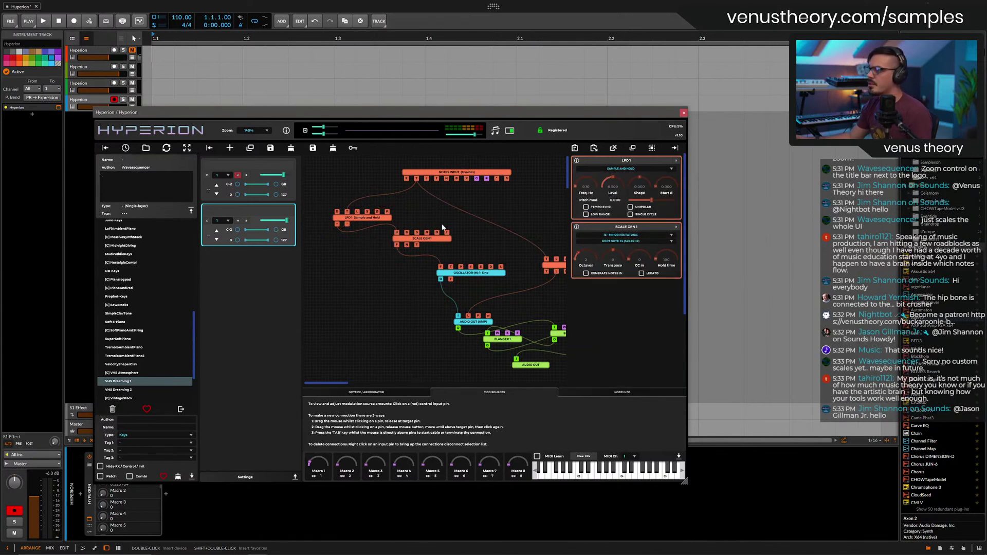
# Unmute the first layer and lower its volume relative to the second layer.
pyautogui.click(675, 148)
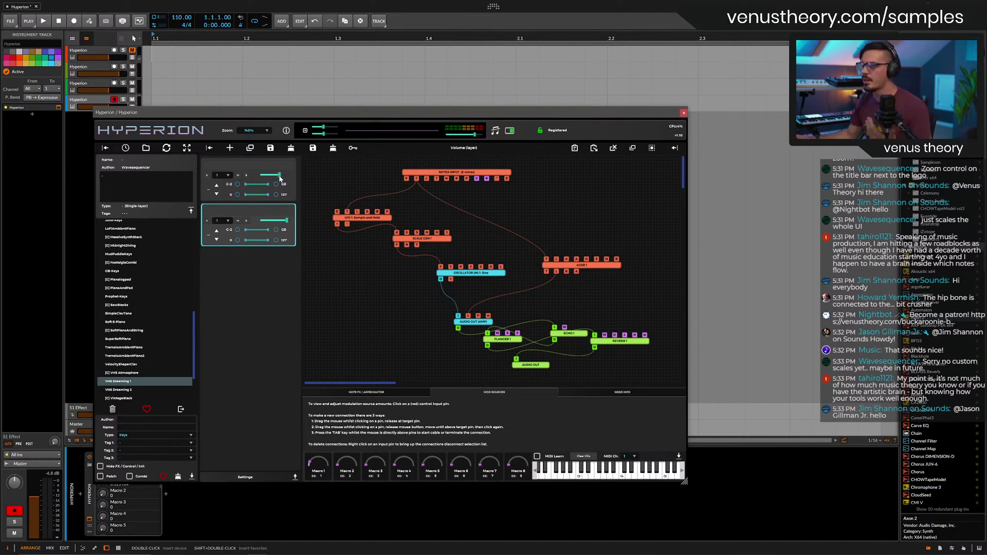
pyautogui.moveTo(283, 176); pyautogui.dragTo(279, 176)
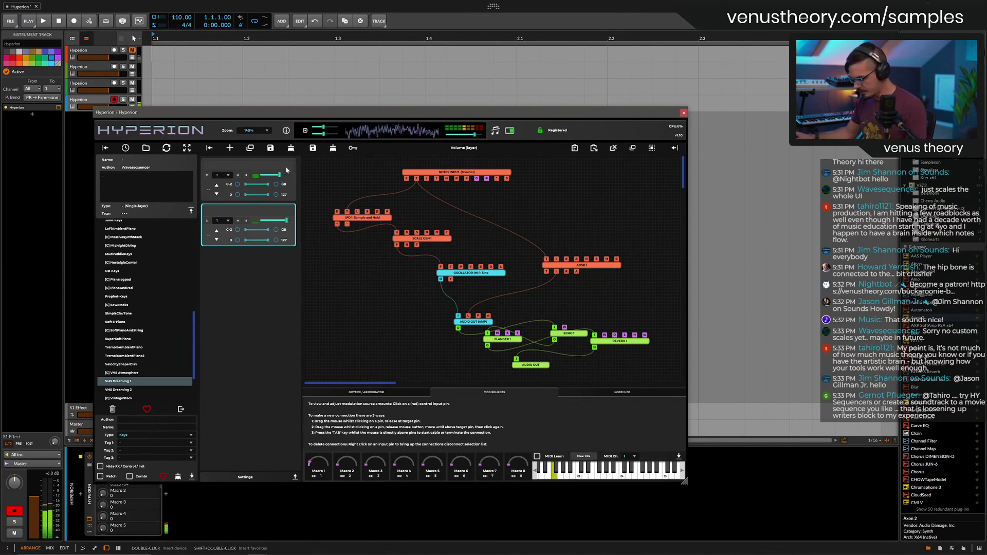
pyautogui.moveTo(279, 176); pyautogui.dragTo(272, 176)
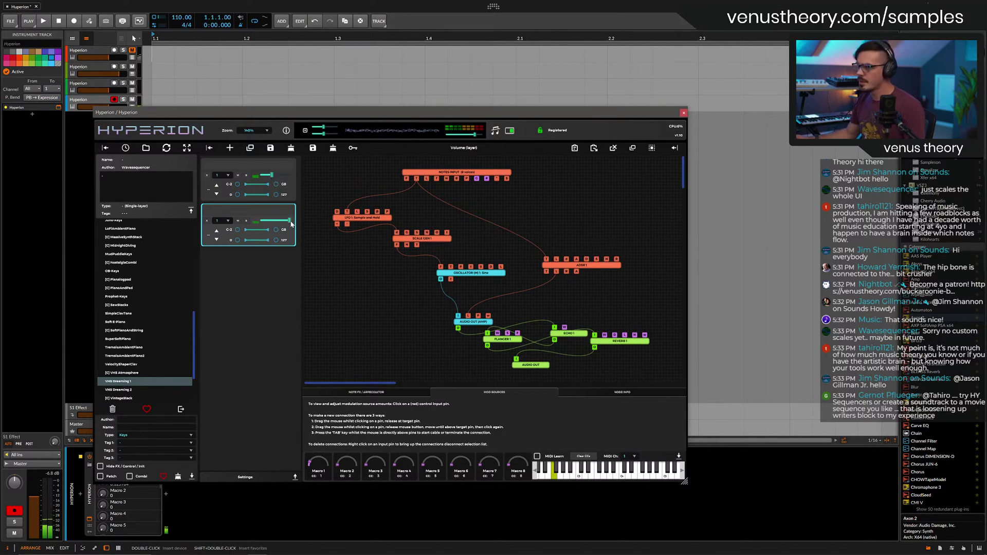
# Change the waveform of the second layer's oscillator to triangle.
pyautogui.click(473, 321)
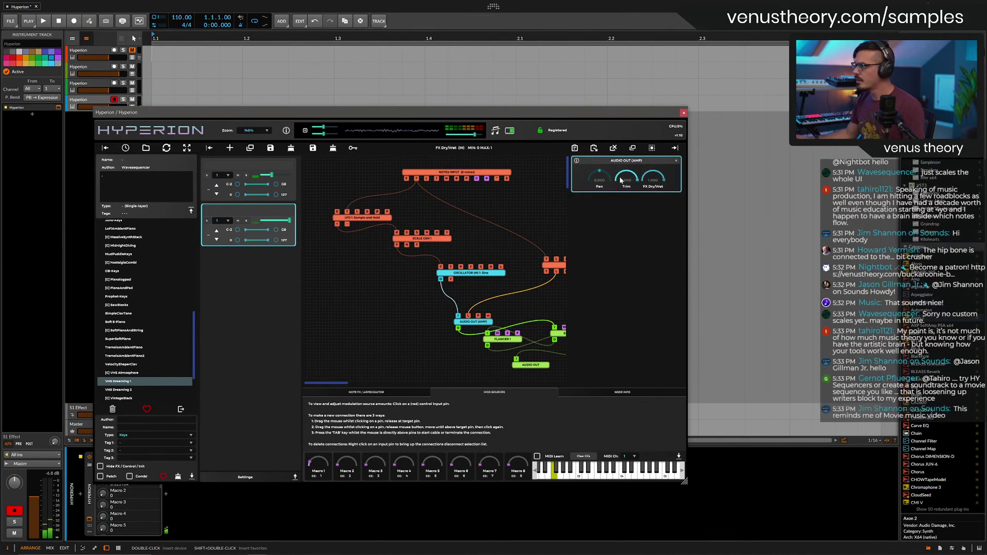
pyautogui.click(468, 277)
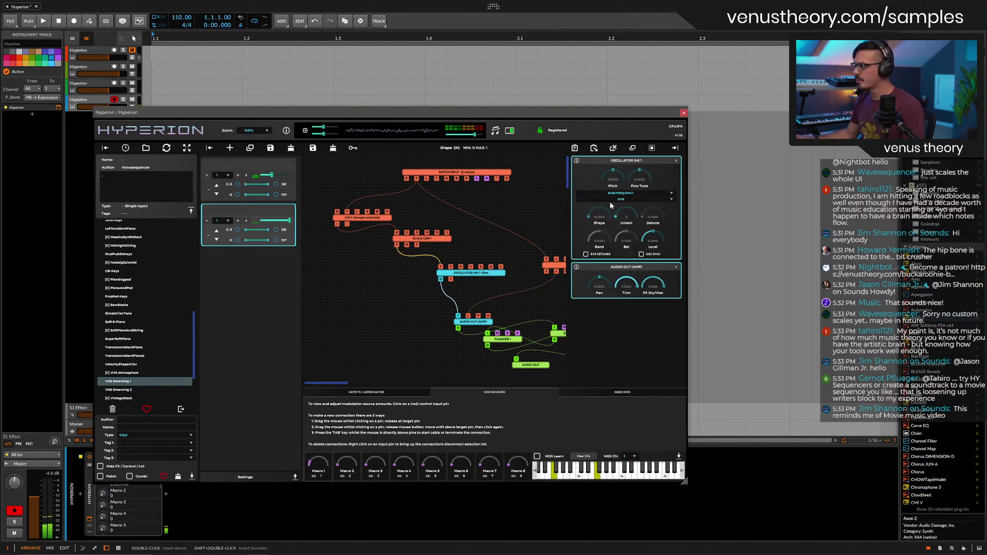
pyautogui.click(598, 200)
pyautogui.click(610, 214)
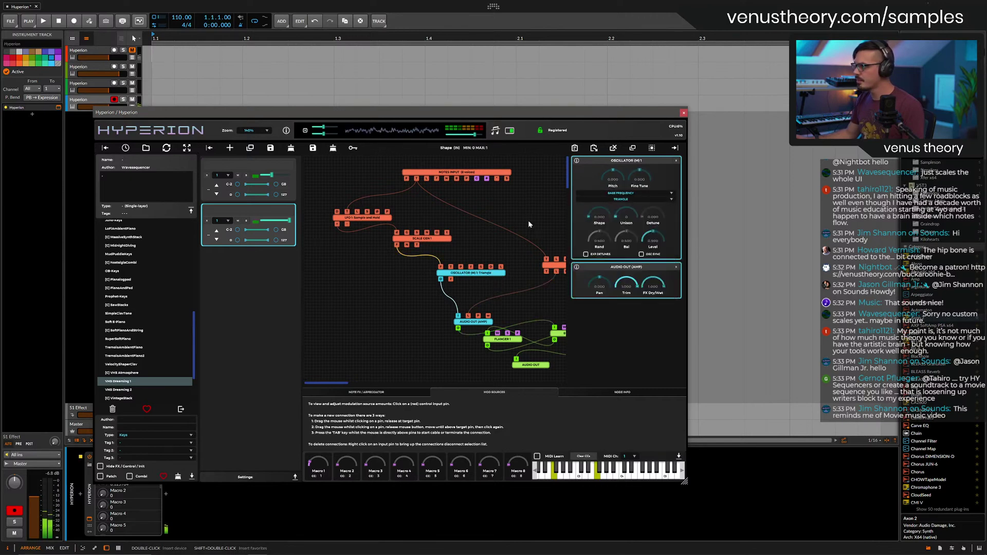
# Raise the frequency of the LFO 1 node and mute the first layer.
pyautogui.click(389, 221)
pyautogui.moveTo(585, 184); pyautogui.dragTo(585, 159)
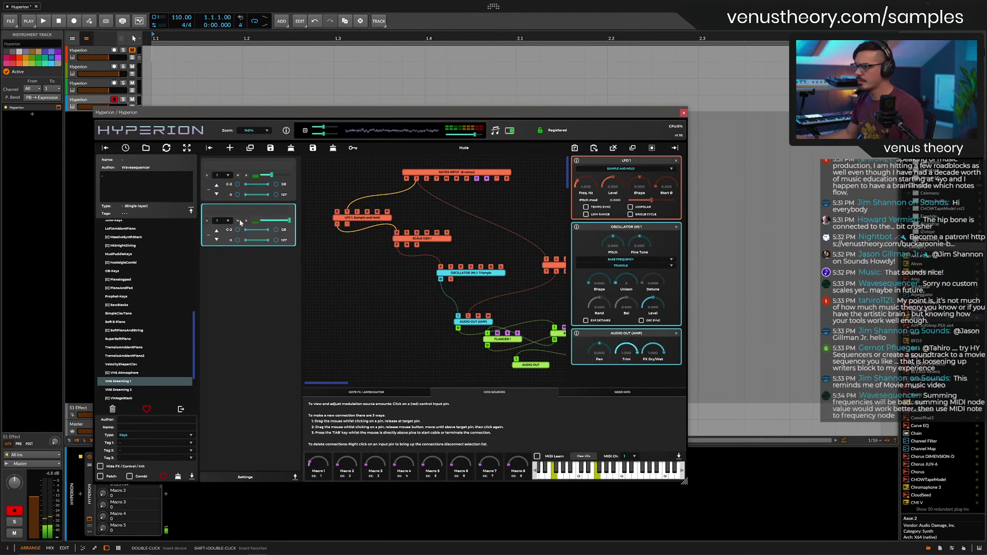
pyautogui.click(243, 175)
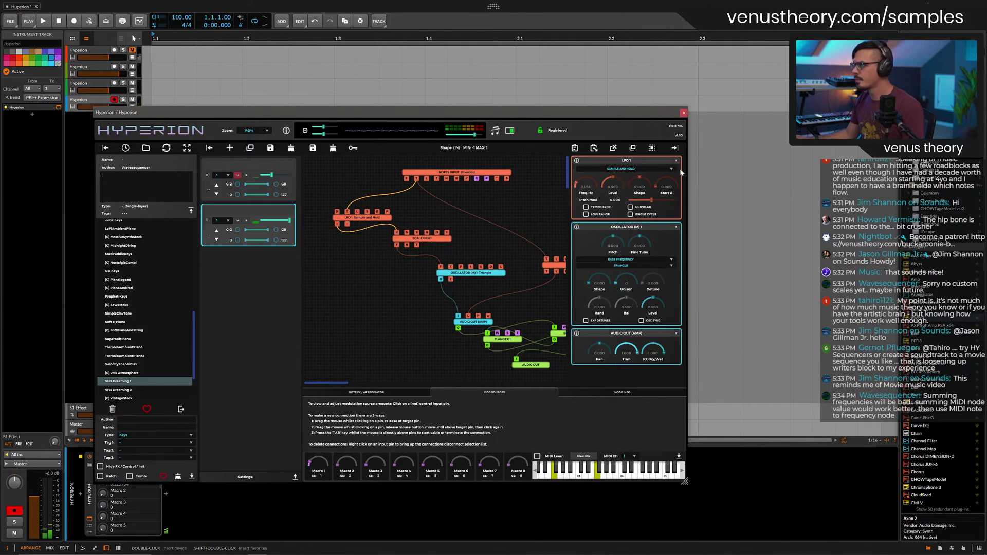
# Raise the feedback of the FLANGER node slightly and close its settings.
pyautogui.click(513, 345)
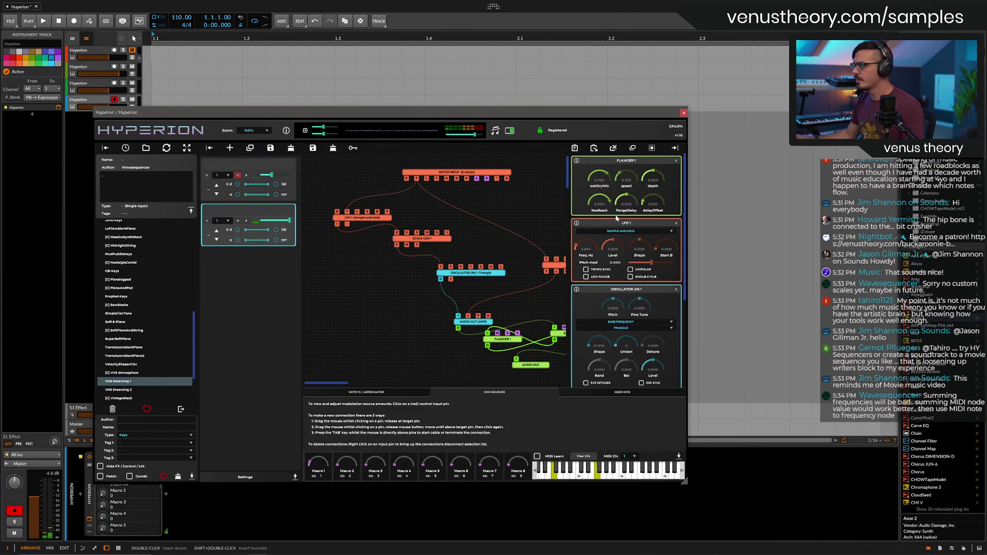
pyautogui.moveTo(596, 215); pyautogui.dragTo(599, 211)
pyautogui.click(676, 161)
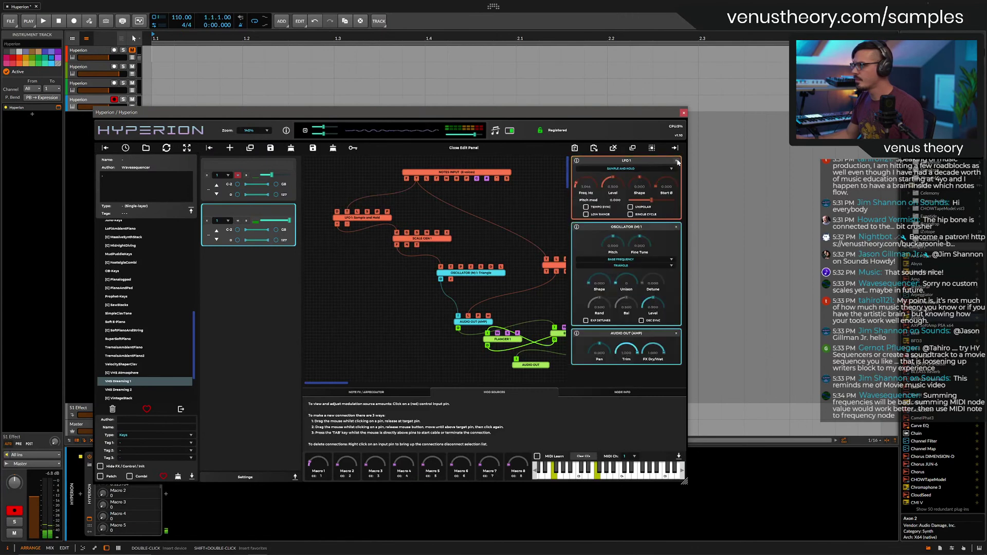
# Close the remaining node settings and rebalance the unmuted first layer's volume.
pyautogui.click(677, 160)
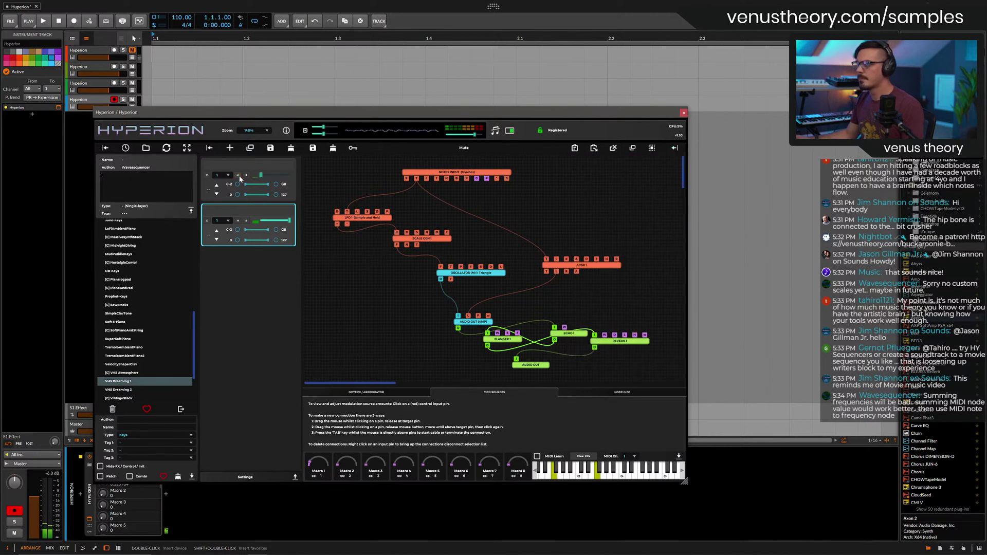
pyautogui.moveTo(261, 175); pyautogui.dragTo(270, 175)
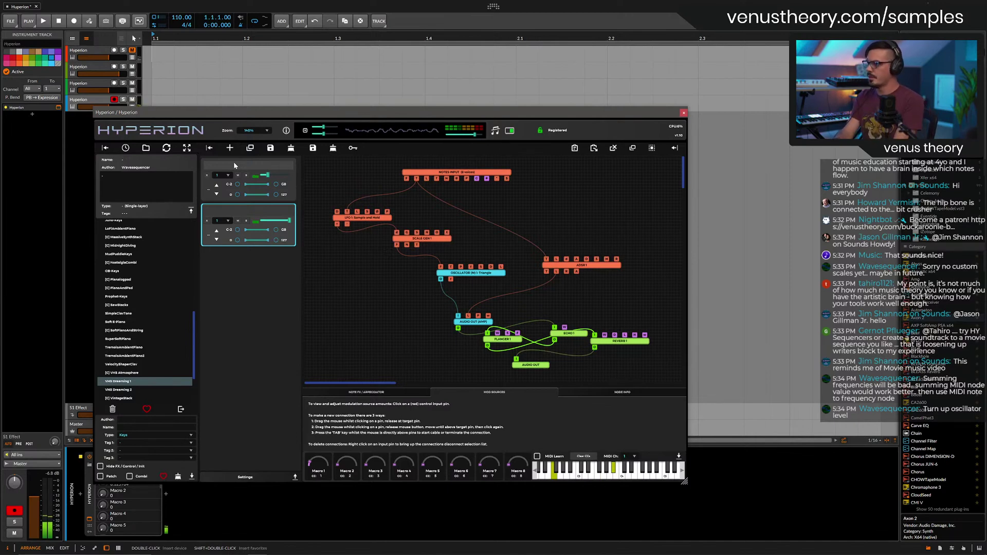
# Raise the Level of the second layer's triangle oscillator to its maximum.
pyautogui.click(454, 278)
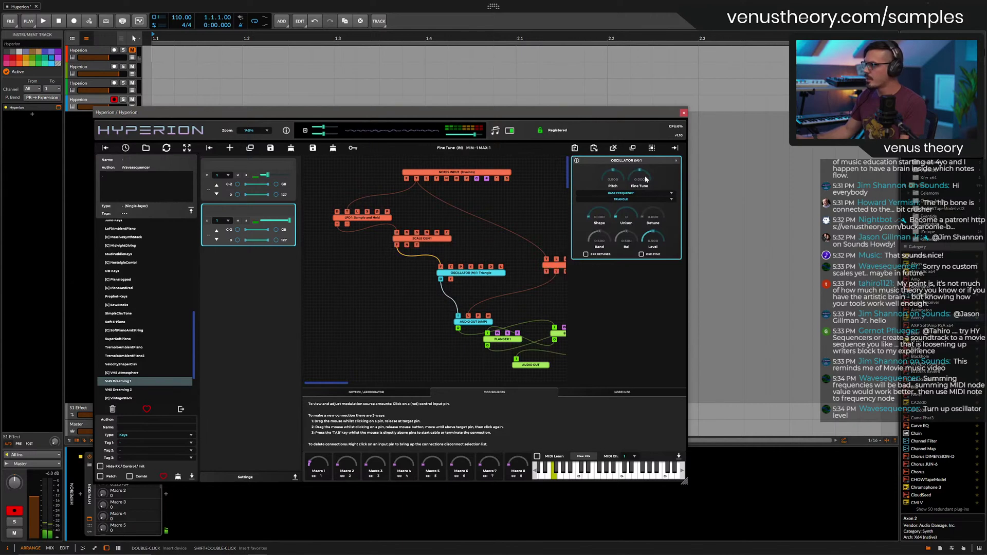
pyautogui.moveTo(653, 238); pyautogui.dragTo(652, 180)
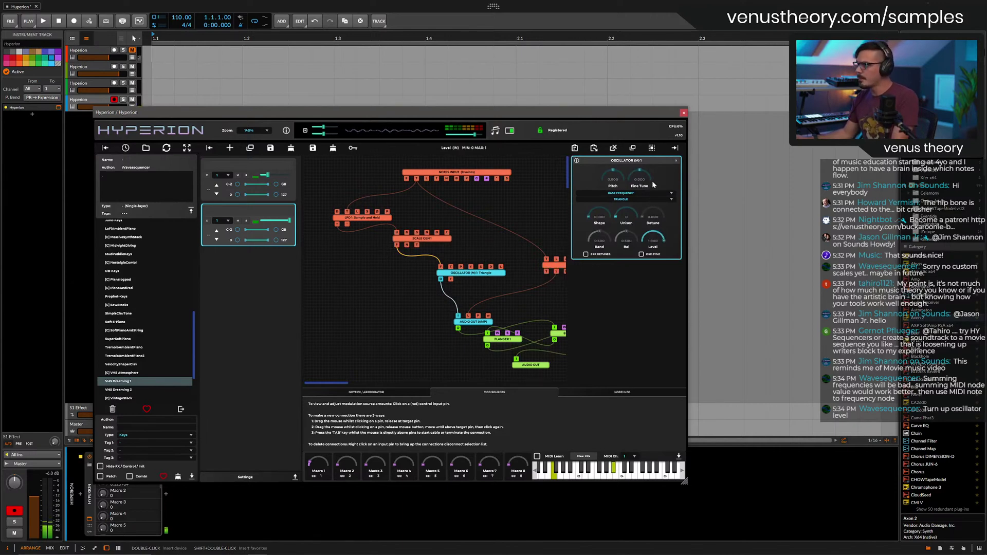
# Split the keyboard by lowering the first layer's upper note limit and raising the second layer's lower note limit.
pyautogui.click(271, 169)
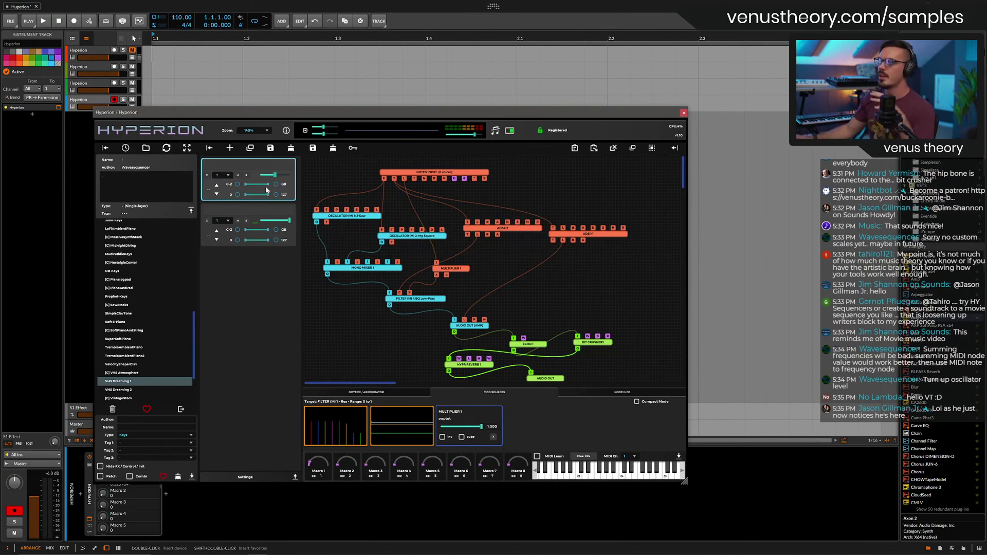
pyautogui.moveTo(267, 184); pyautogui.dragTo(266, 187)
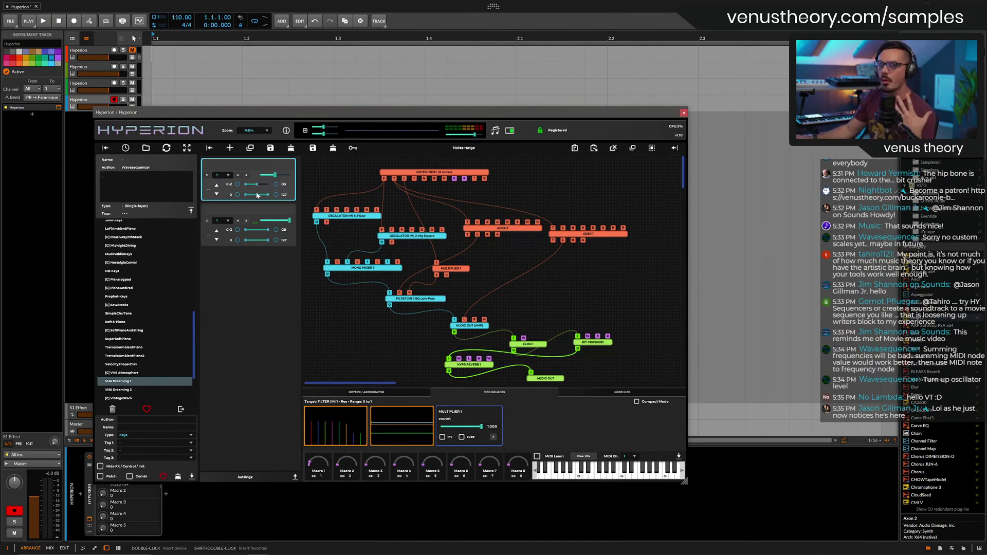
pyautogui.moveTo(245, 231); pyautogui.dragTo(251, 234)
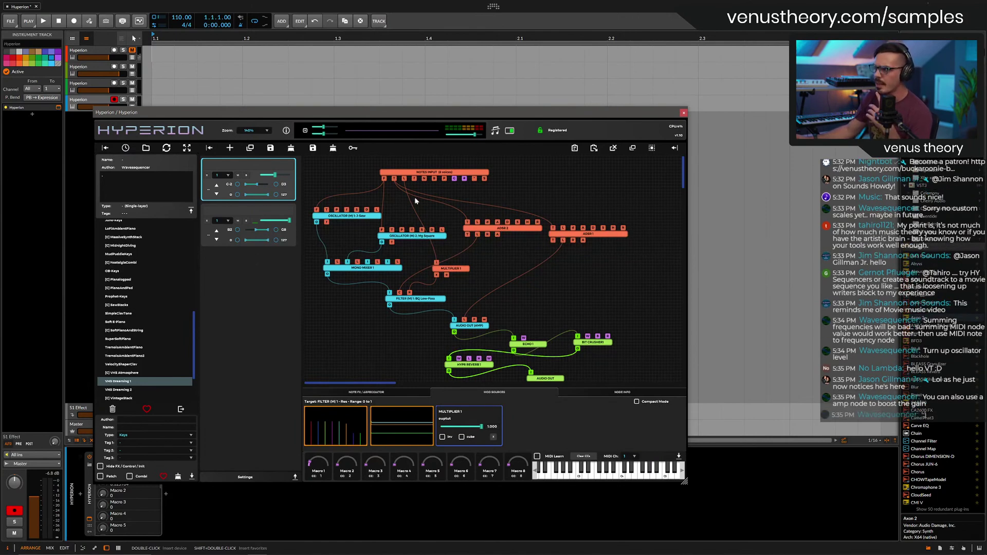
# Inspect the Notes Input node's settings in both layers and close the parameter display.
pyautogui.click(432, 174)
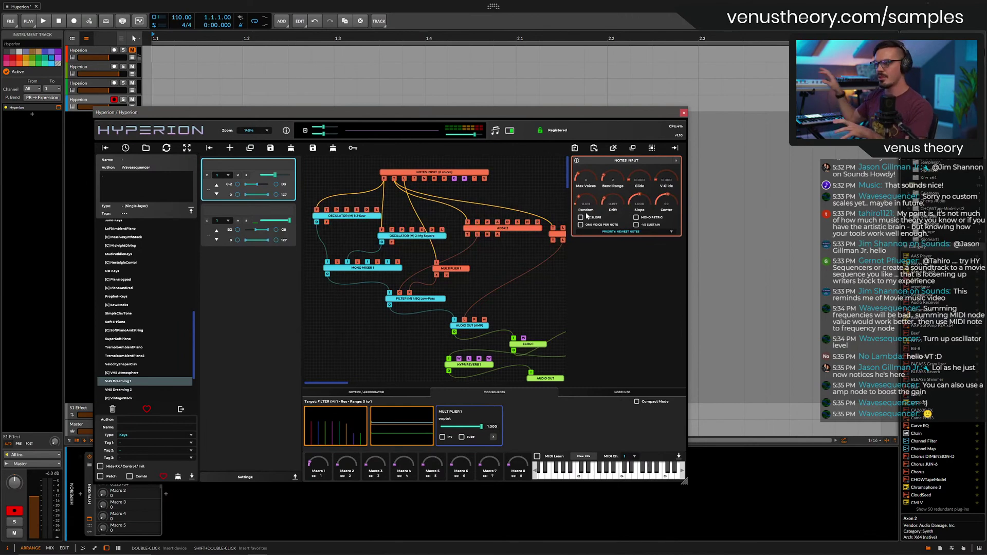
pyautogui.click(276, 209)
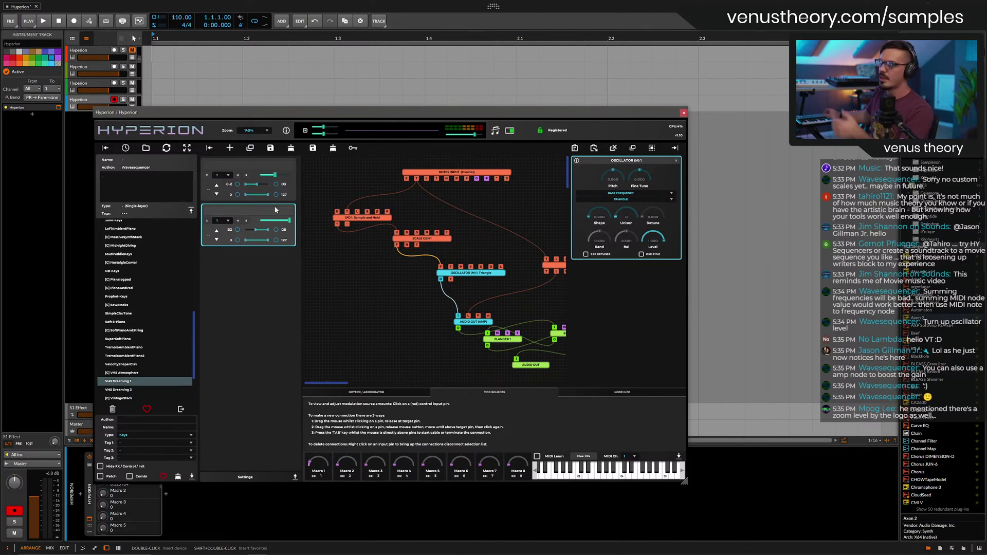
pyautogui.click(434, 173)
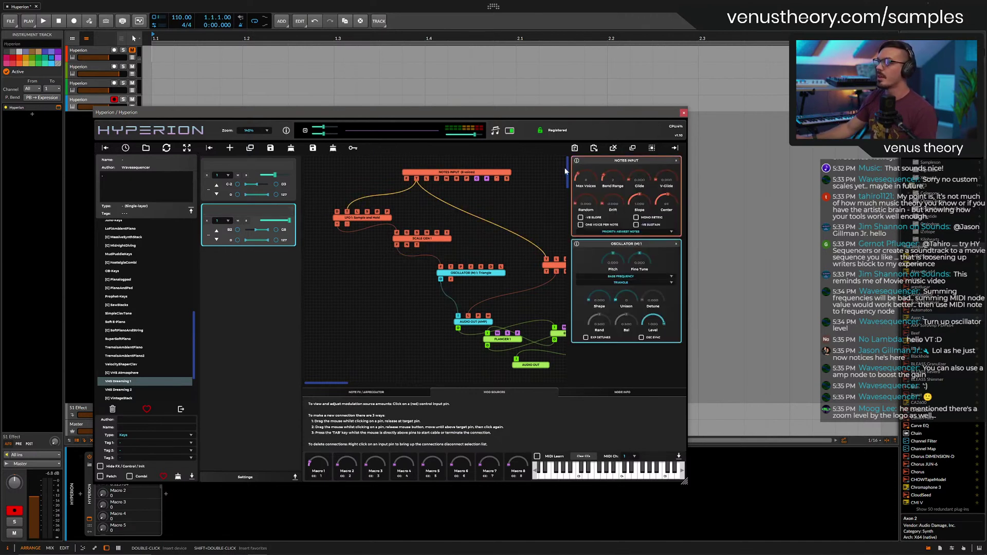
pyautogui.click(676, 160)
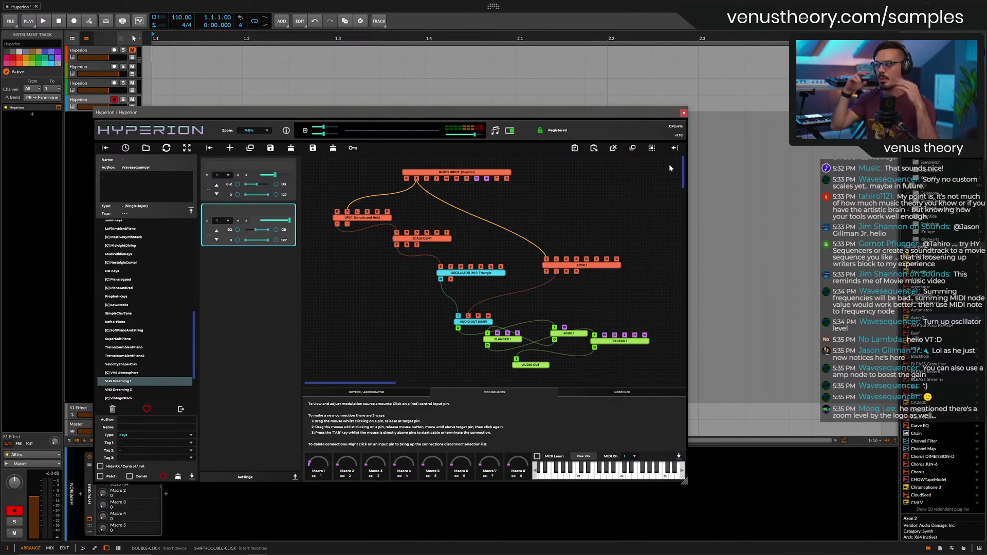
# Restore the full C-2 to G8 note range on the layers.
pyautogui.moveTo(253, 230); pyautogui.dragTo(238, 234)
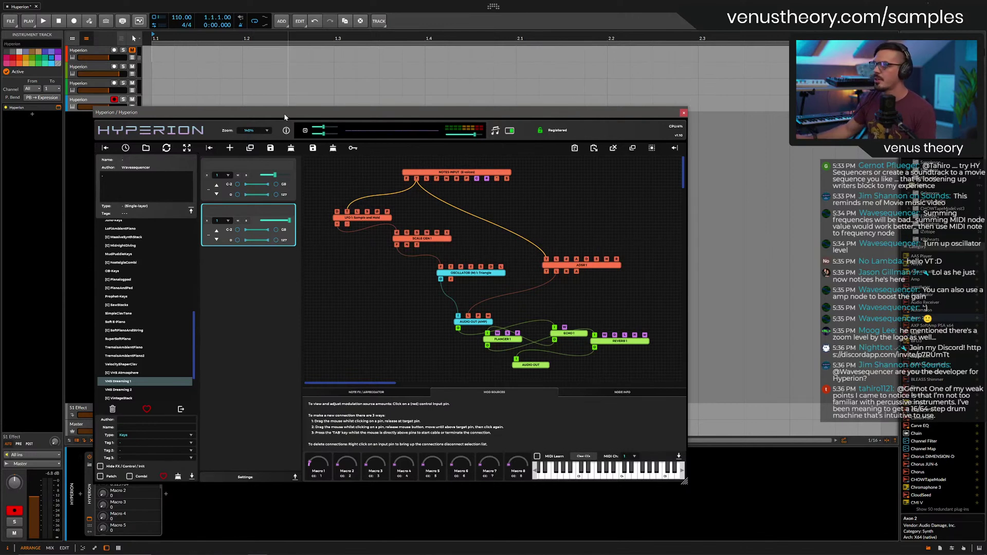
# Set the Hyperion interface zoom to 180% and look at the node-adding list at that size.
pyautogui.click(267, 131)
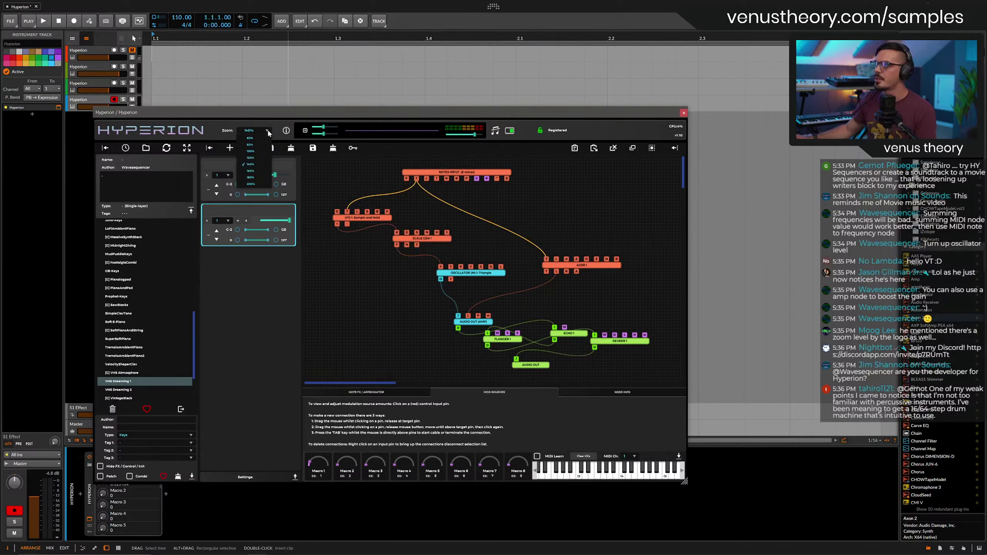
pyautogui.click(261, 178)
pyautogui.rightClick(435, 268)
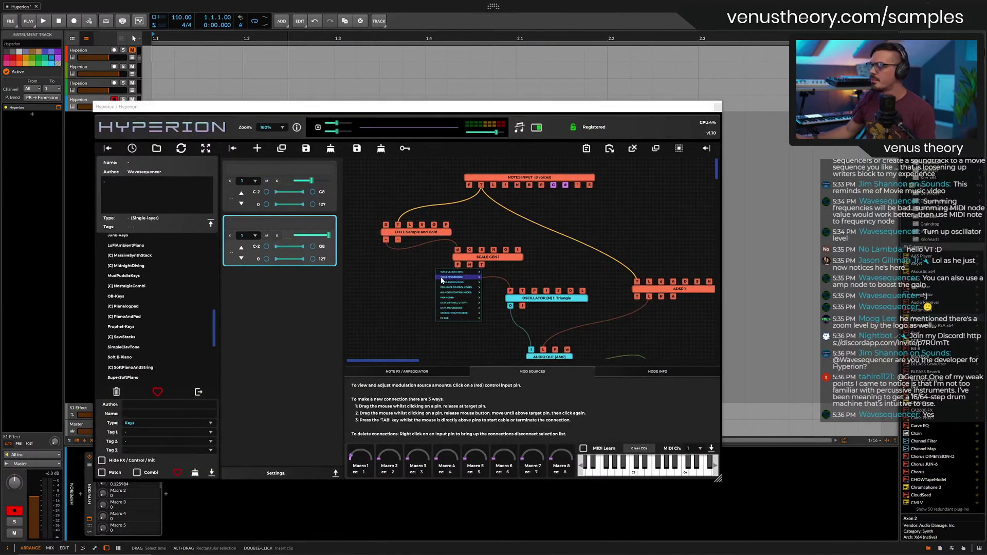
pyautogui.moveTo(442, 280)
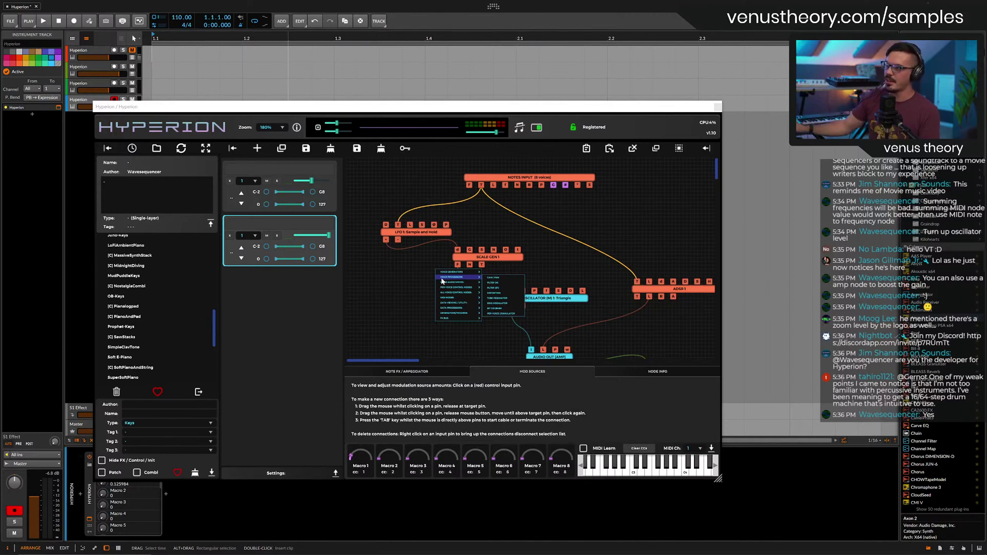
pyautogui.click(387, 263)
# Set the interface zoom to 140% and enlarge the plug-in window until the whole node graph fits.
pyautogui.click(270, 127)
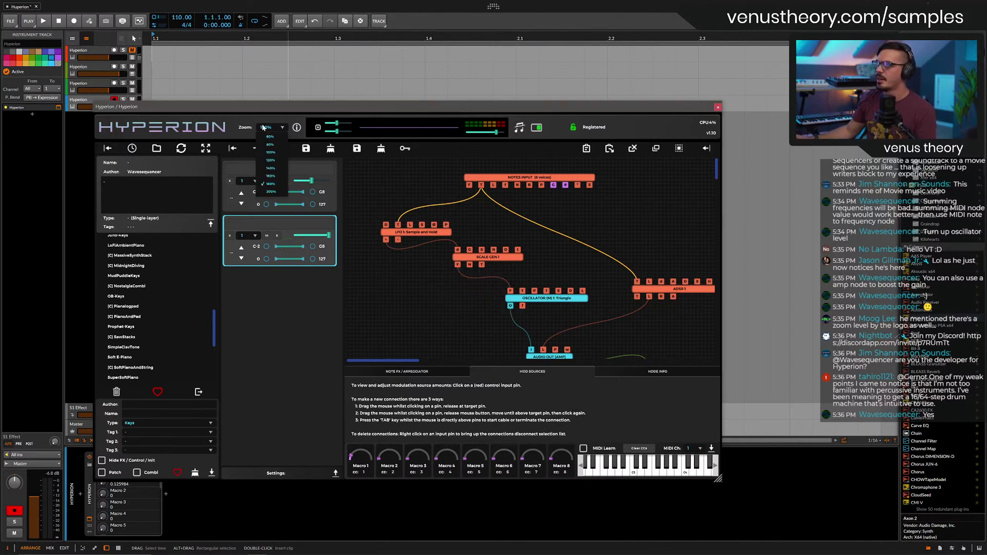
pyautogui.click(270, 168)
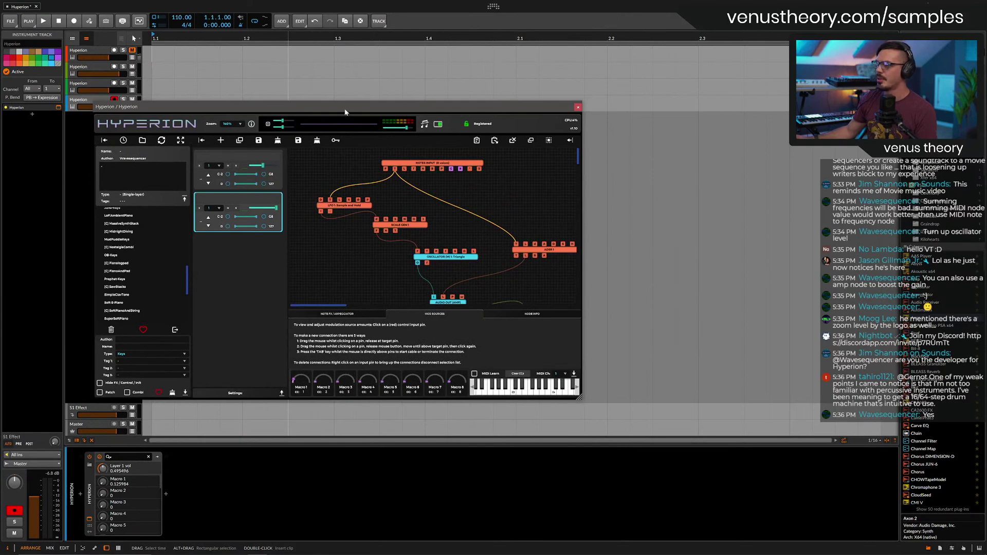
pyautogui.moveTo(345, 112); pyautogui.dragTo(368, 108)
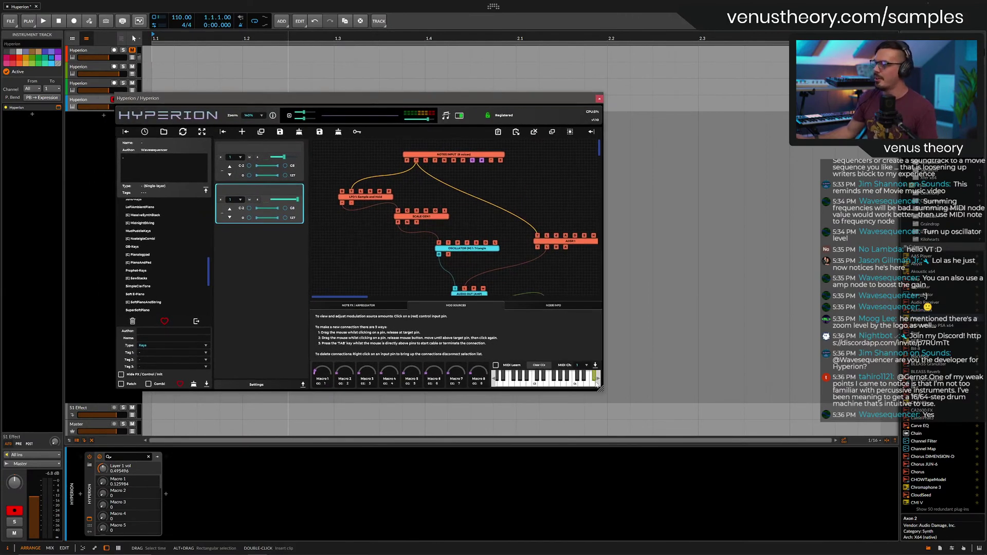
pyautogui.moveTo(600, 389); pyautogui.dragTo(665, 432)
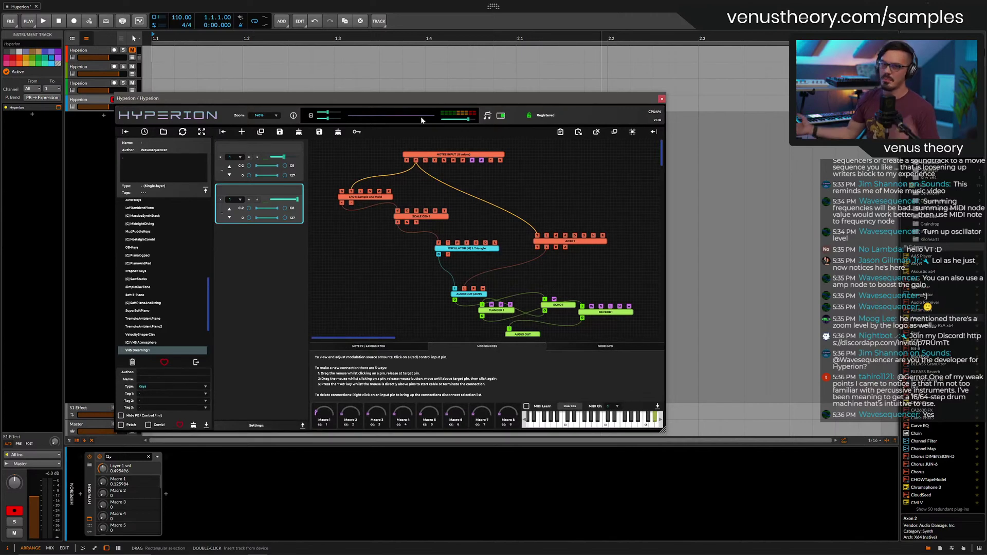
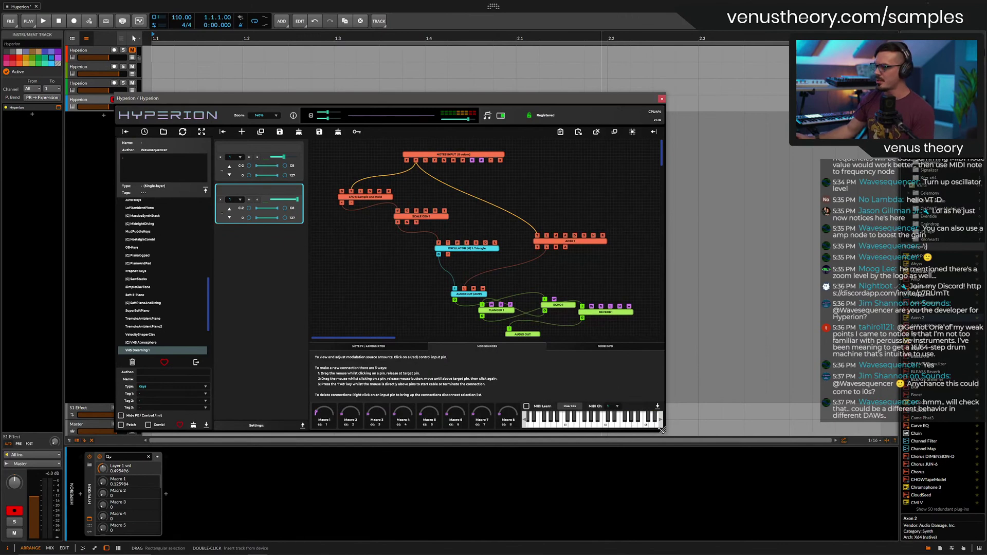
# Try different sizes and positions for the Hyperion window and close it.
pyautogui.moveTo(665, 433); pyautogui.dragTo(588, 258)
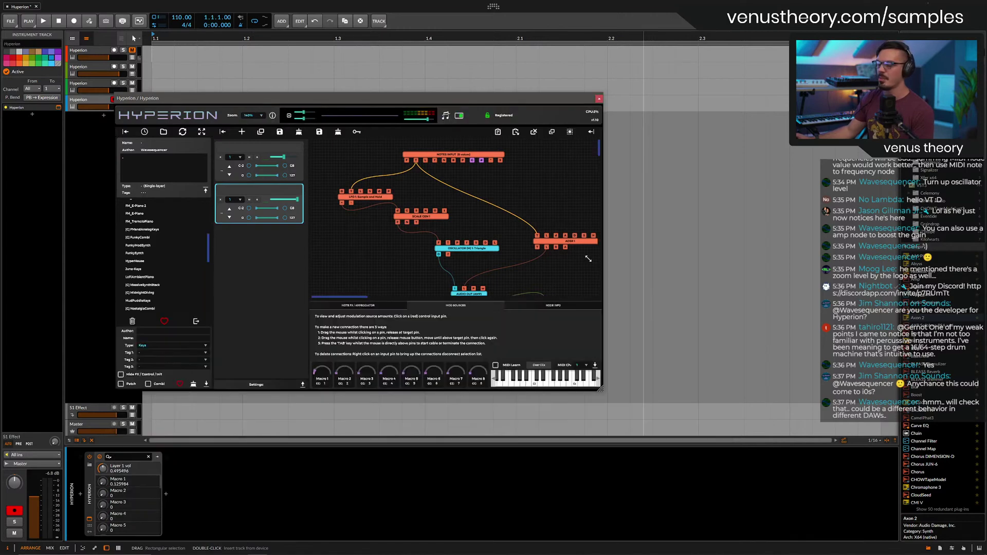
pyautogui.moveTo(483, 101); pyautogui.dragTo(490, 58)
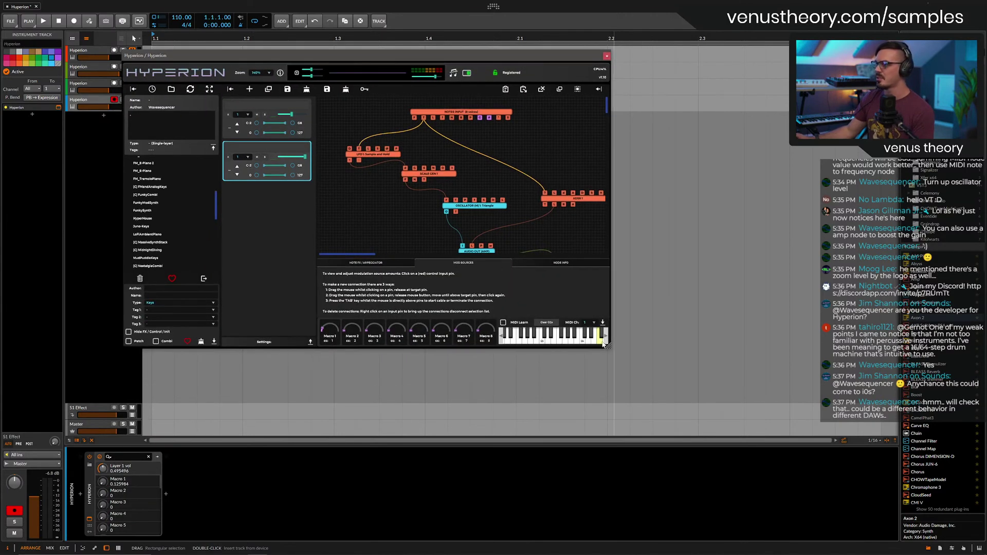
pyautogui.moveTo(625, 378); pyautogui.dragTo(634, 404)
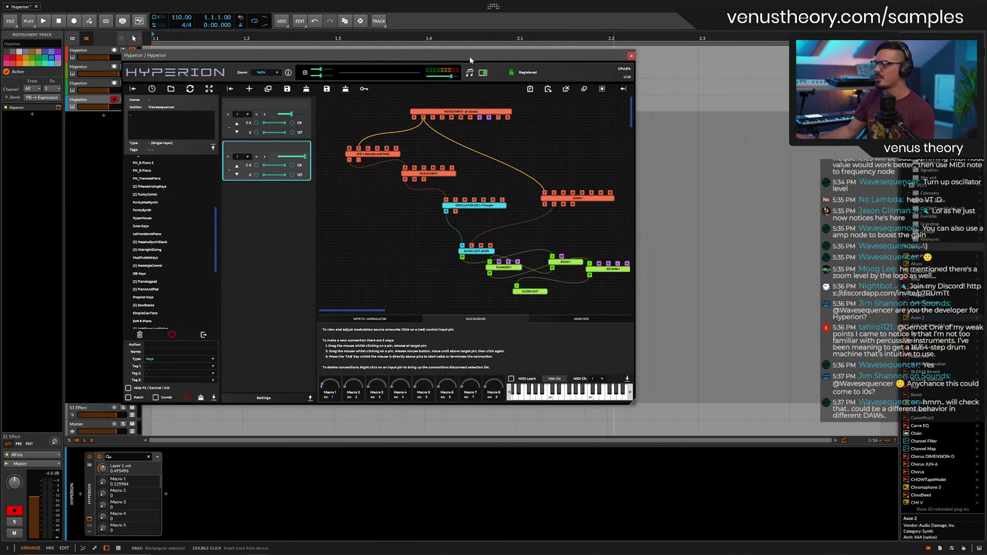
pyautogui.moveTo(470, 60); pyautogui.dragTo(440, 72)
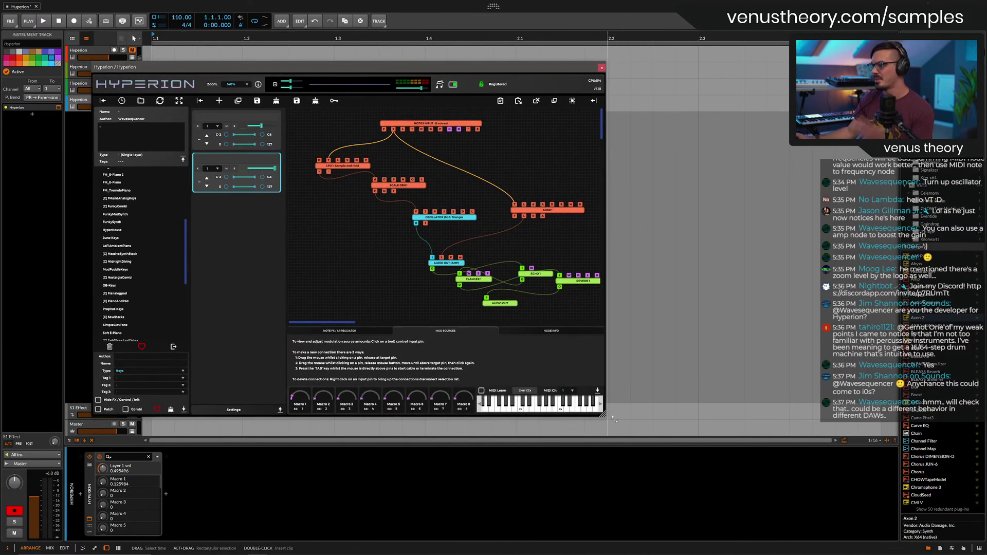
pyautogui.moveTo(615, 419); pyautogui.dragTo(614, 418)
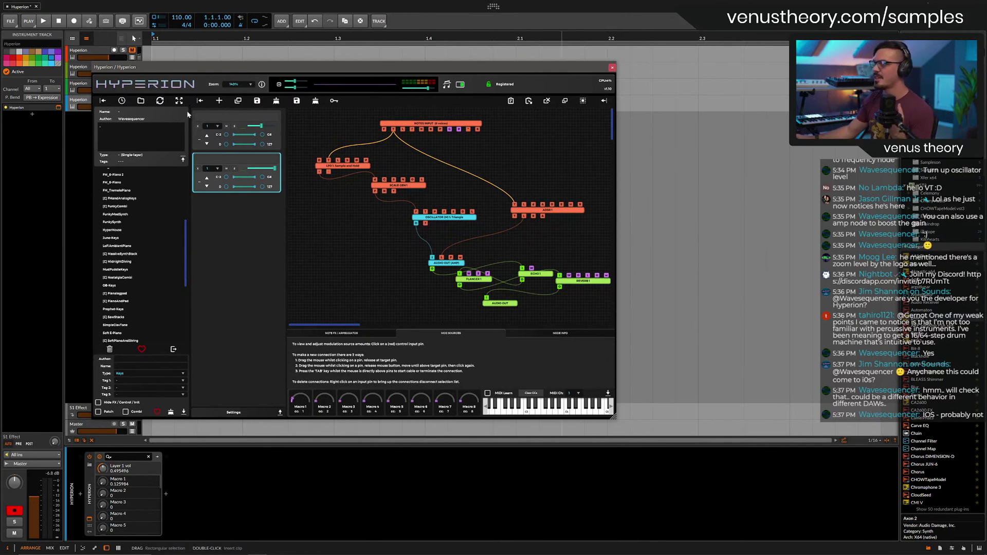
pyautogui.click(612, 67)
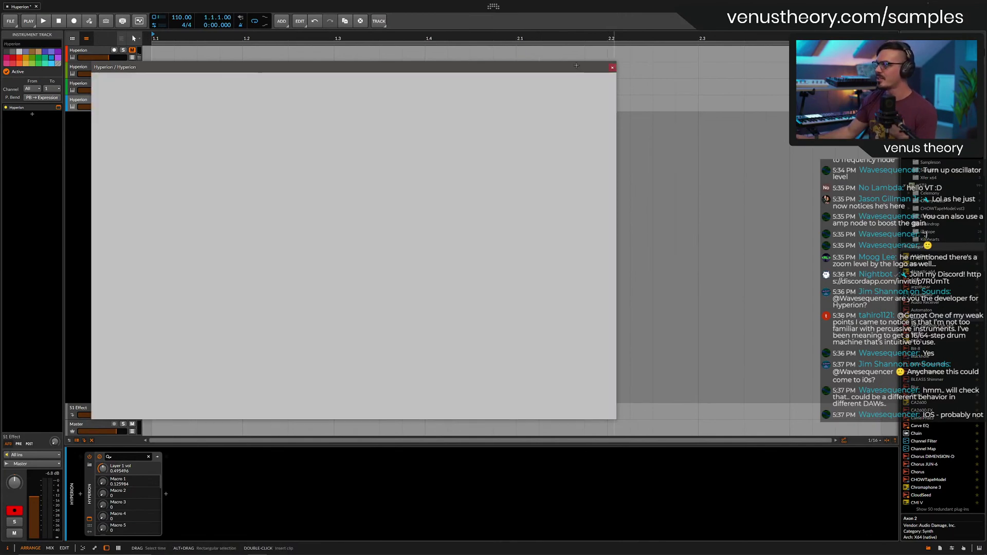
# Unmute the first Hyperion track, make the second track active, and lower the first track's volume slightly.
pyautogui.click(132, 50)
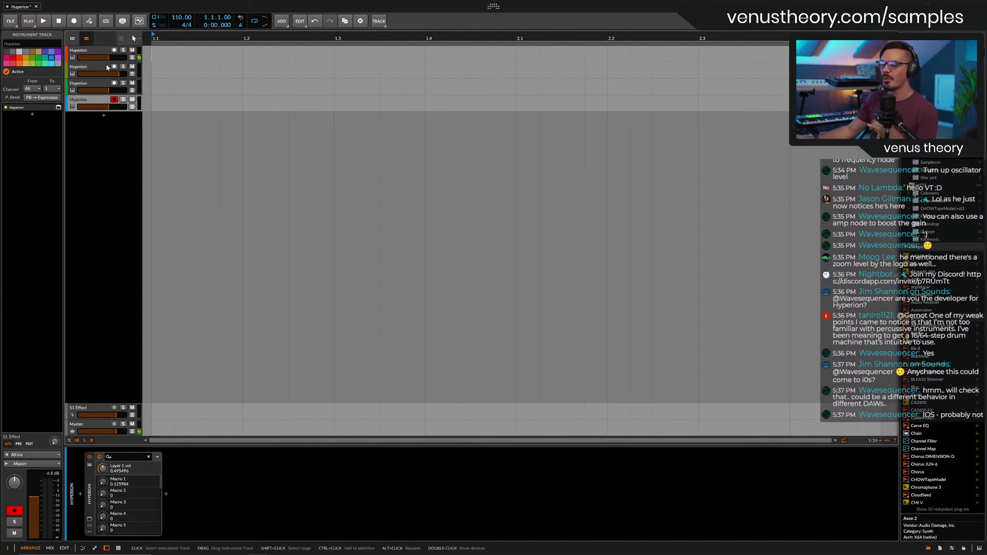
pyautogui.click(104, 67)
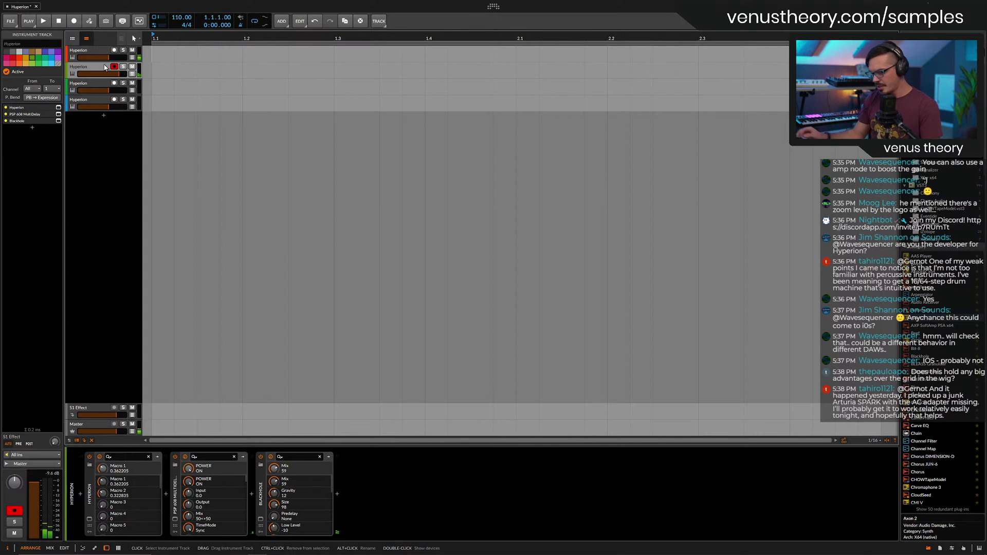
pyautogui.moveTo(108, 57); pyautogui.dragTo(102, 57)
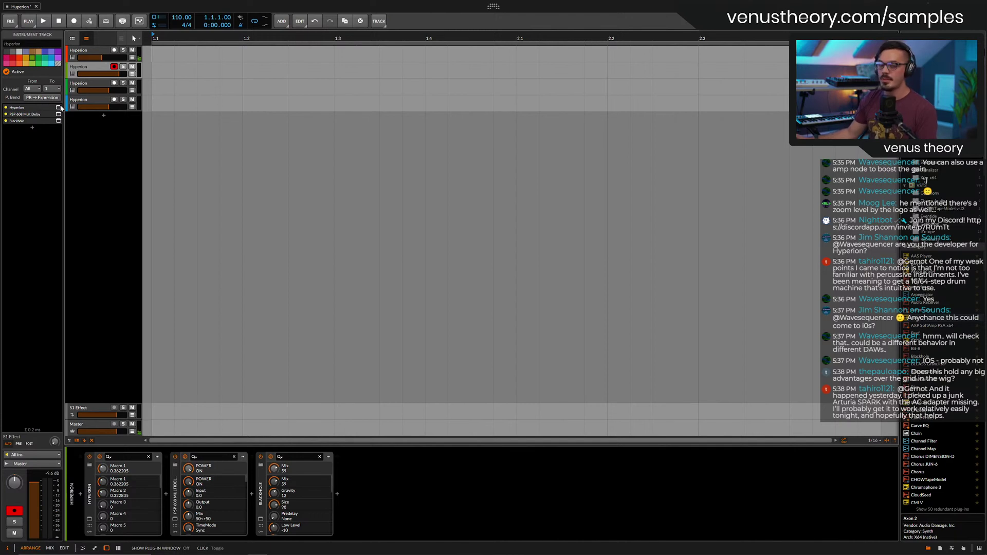
# Open the second track's Hyperion instance, look through its preset list from end to end, and close it.
pyautogui.click(92, 56)
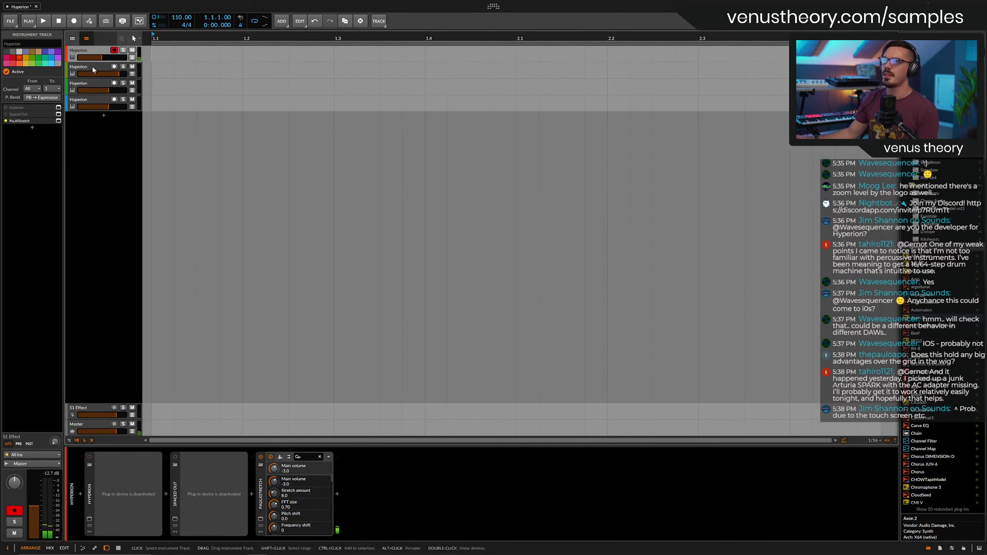
pyautogui.click(92, 69)
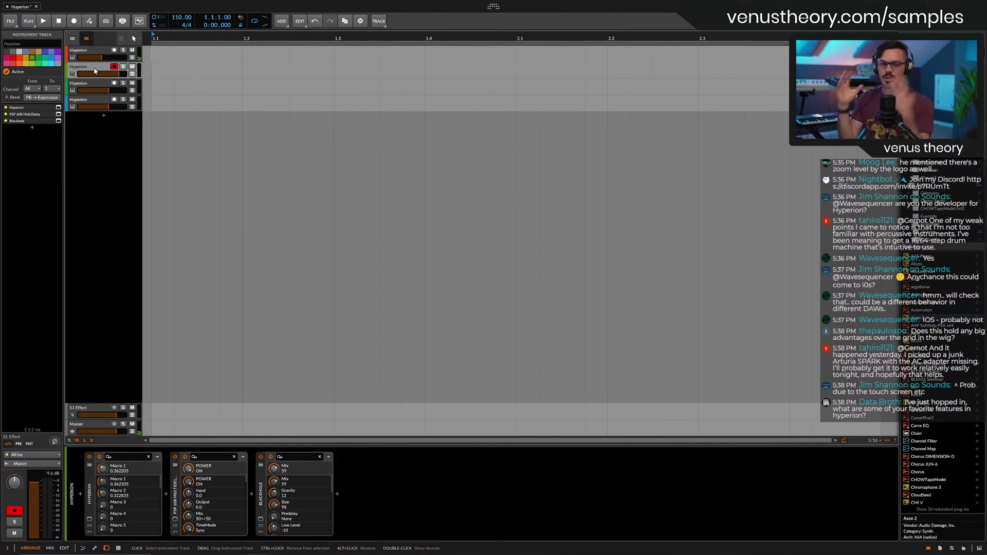
pyautogui.click(59, 108)
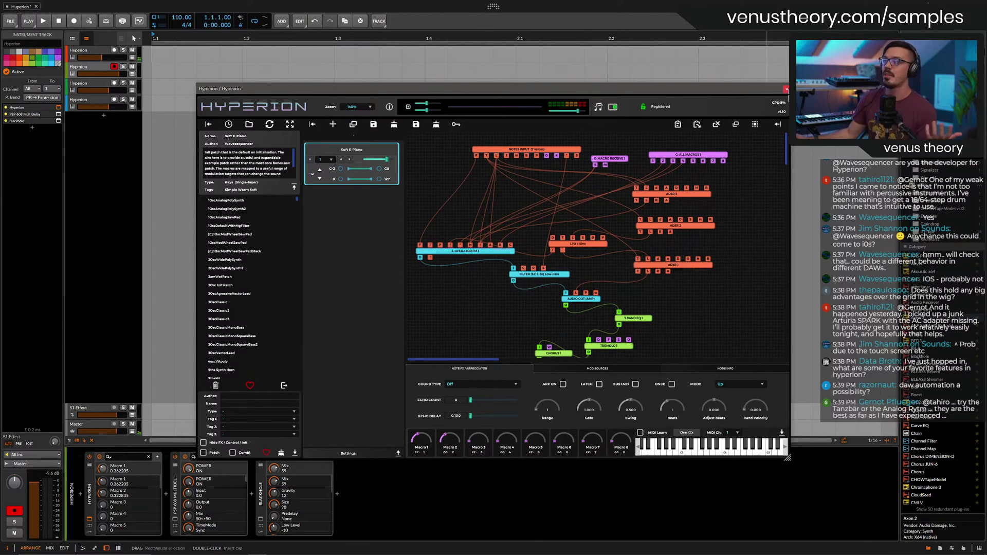
pyautogui.moveTo(296, 199); pyautogui.dragTo(296, 374)
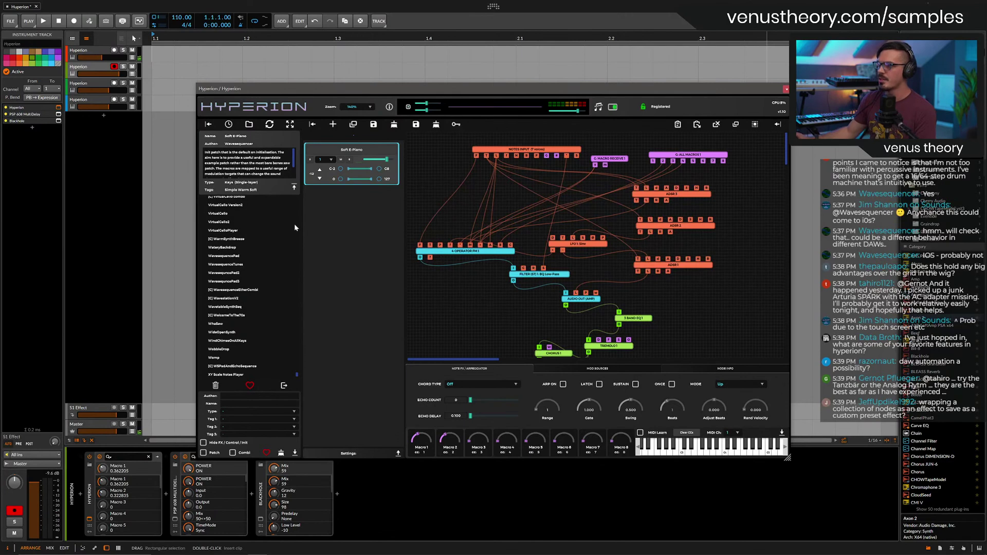
pyautogui.moveTo(295, 376); pyautogui.dragTo(301, 176)
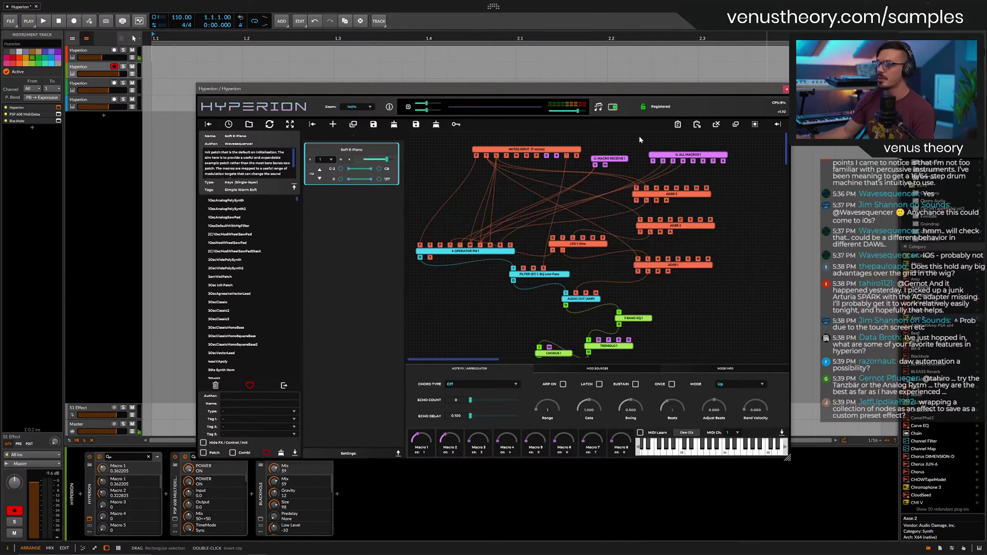
pyautogui.click(786, 89)
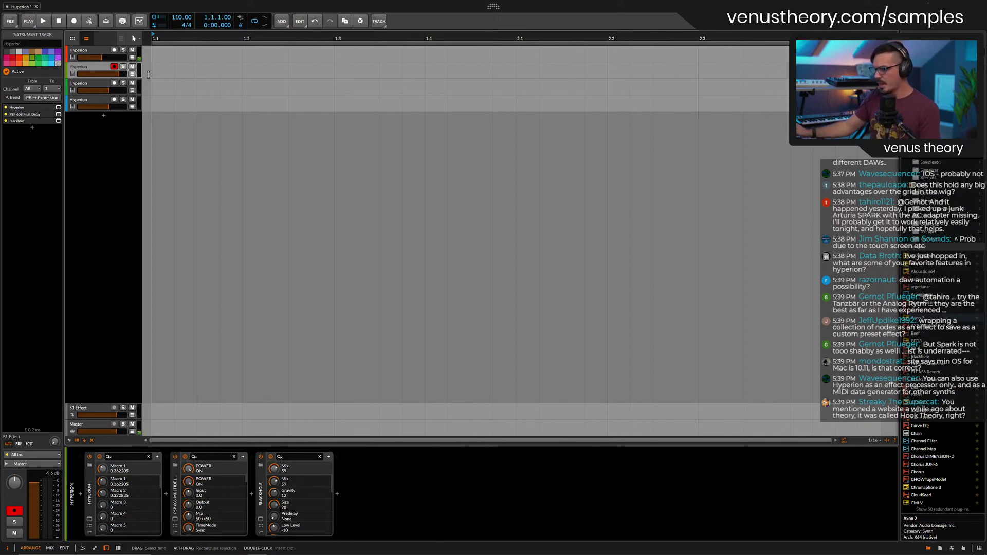
# Reopen the second track's Hyperion instance and examine the effect nodes at the end of its graph.
pyautogui.click(59, 107)
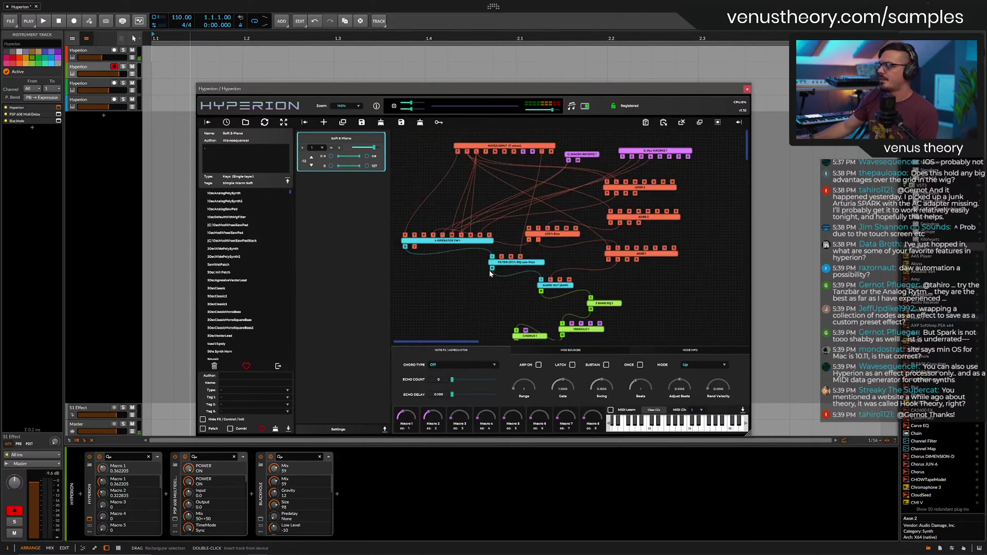
pyautogui.scroll(-3, 489, 269)
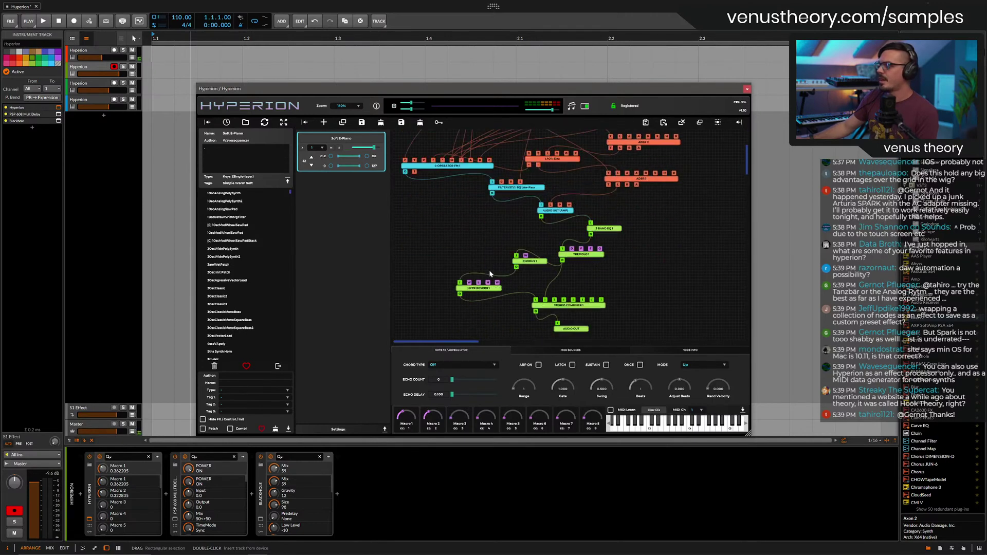
# Examine the second track's Hyperion node graph from the notes input to the audio output, and close the instance.
pyautogui.scroll(3, 489, 270)
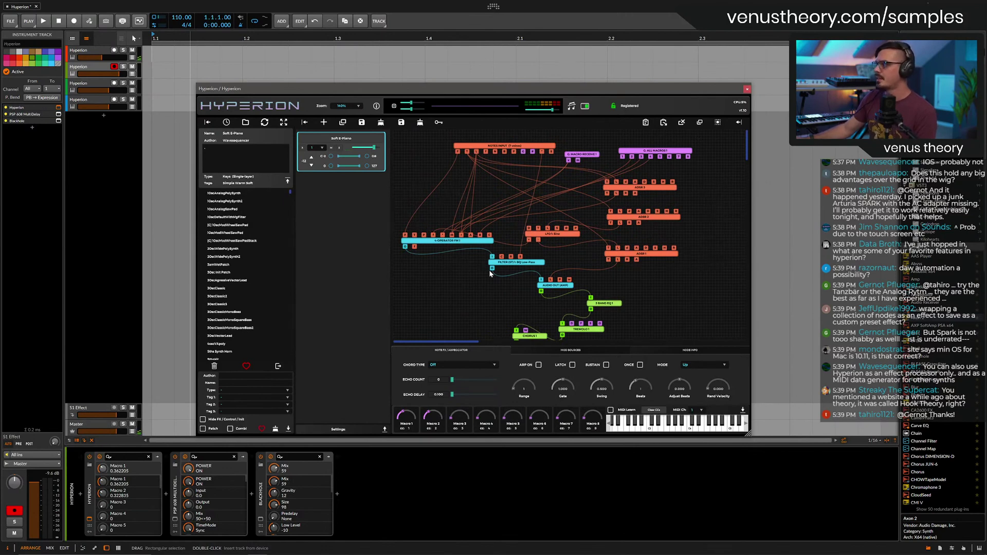
pyautogui.scroll(-6, 489, 270)
pyautogui.scroll(6, 489, 273)
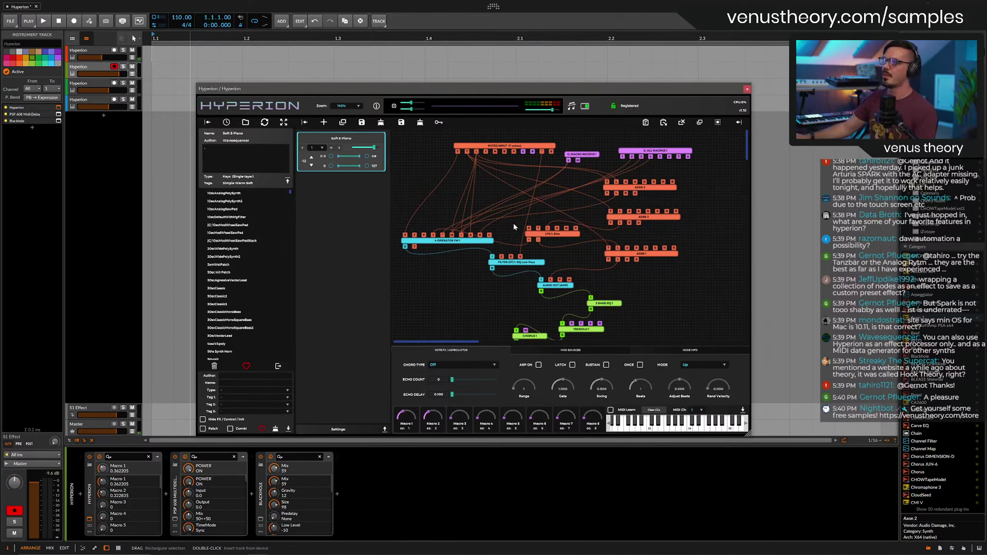
pyautogui.click(747, 89)
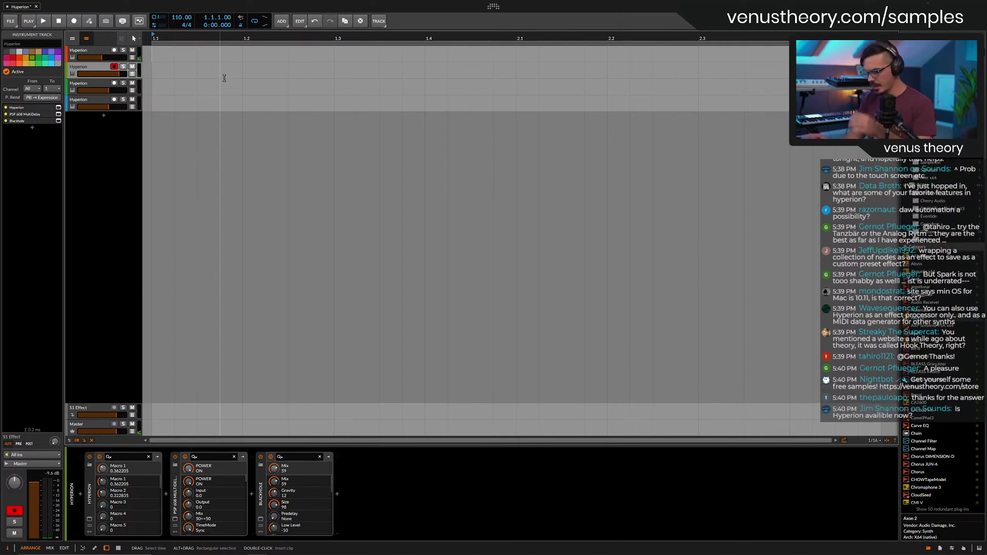
# Reopen the second track's Hyperion instance, briefly check its MIDI Learn mode, and close it with the node edit area hidden.
pyautogui.click(58, 107)
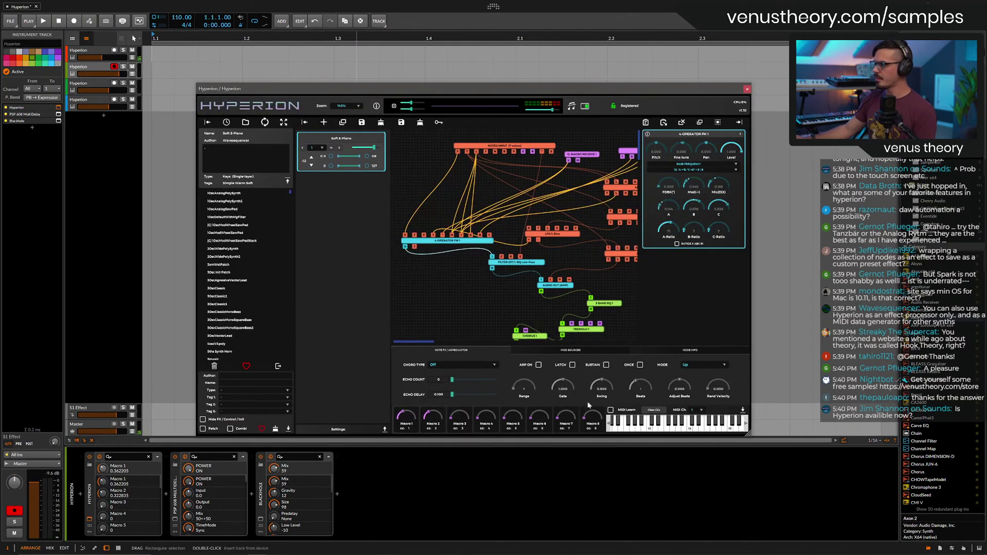
pyautogui.click(610, 410)
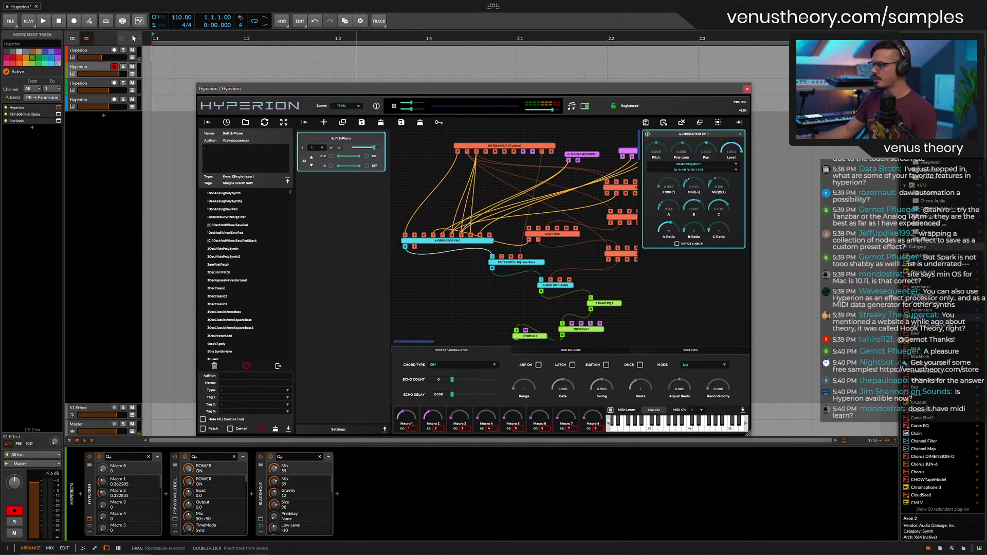
pyautogui.click(610, 411)
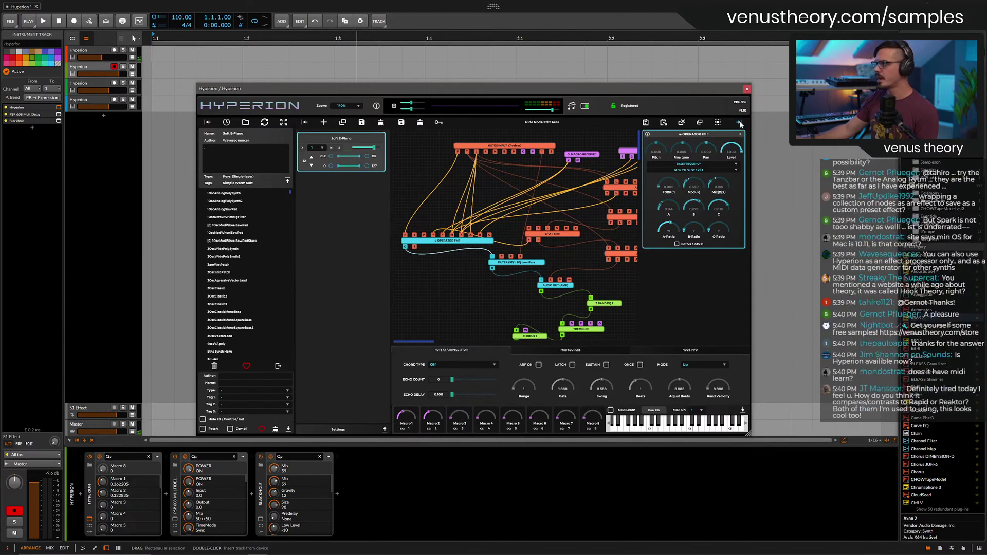
pyautogui.click(740, 124)
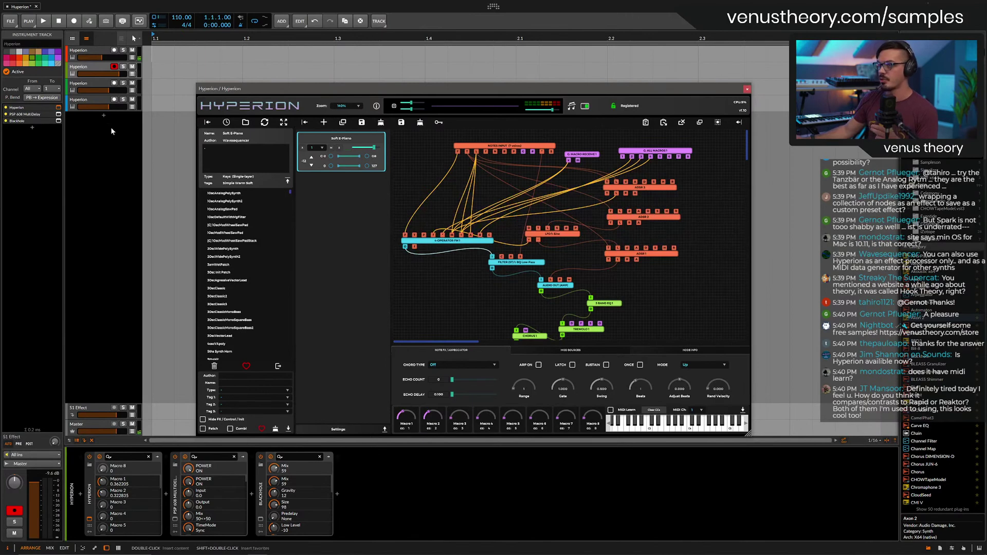
pyautogui.click(747, 91)
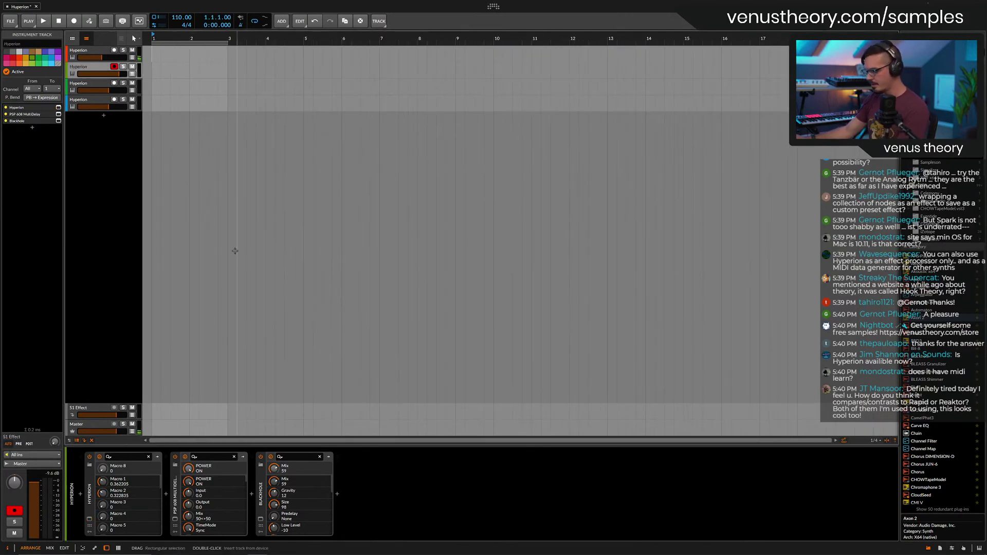
# Turn off transport looping and record a part on the second Hyperion track up to about bar 12.
pyautogui.press('space')
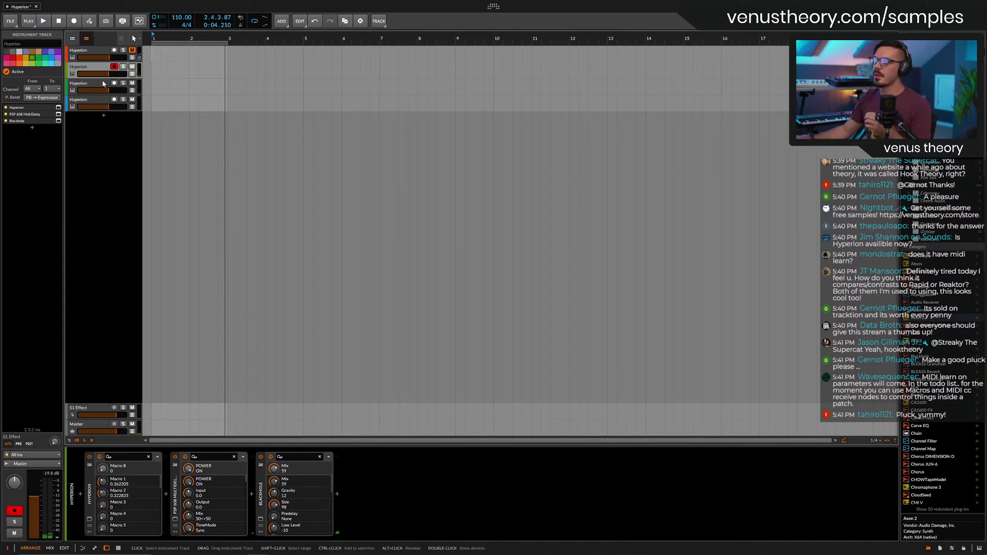
pyautogui.click(102, 83)
pyautogui.click(110, 75)
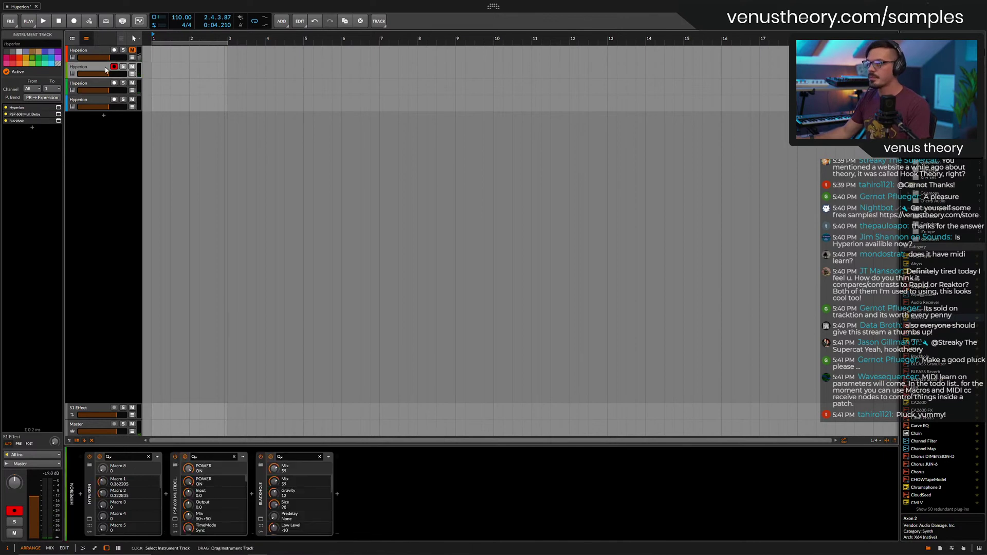
pyautogui.click(254, 23)
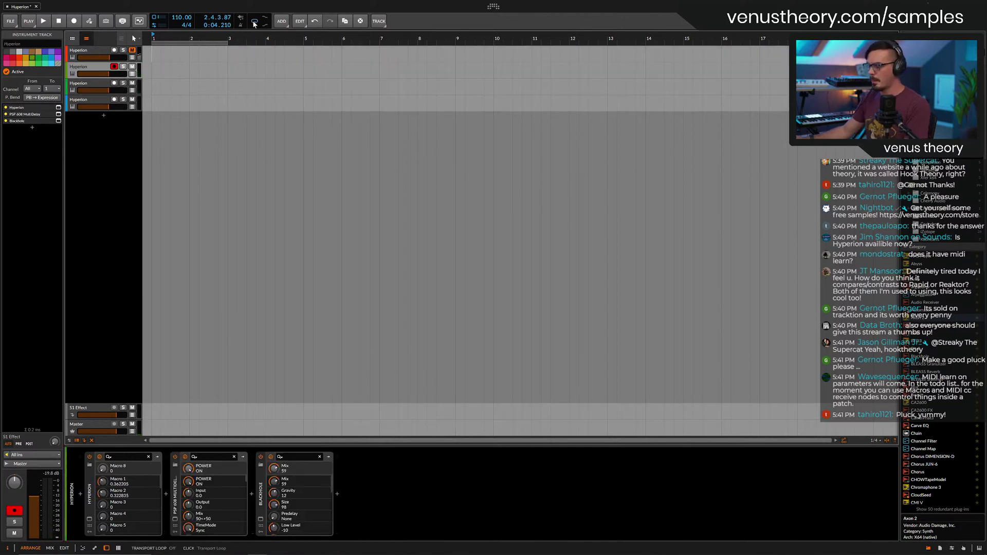
pyautogui.press('space')
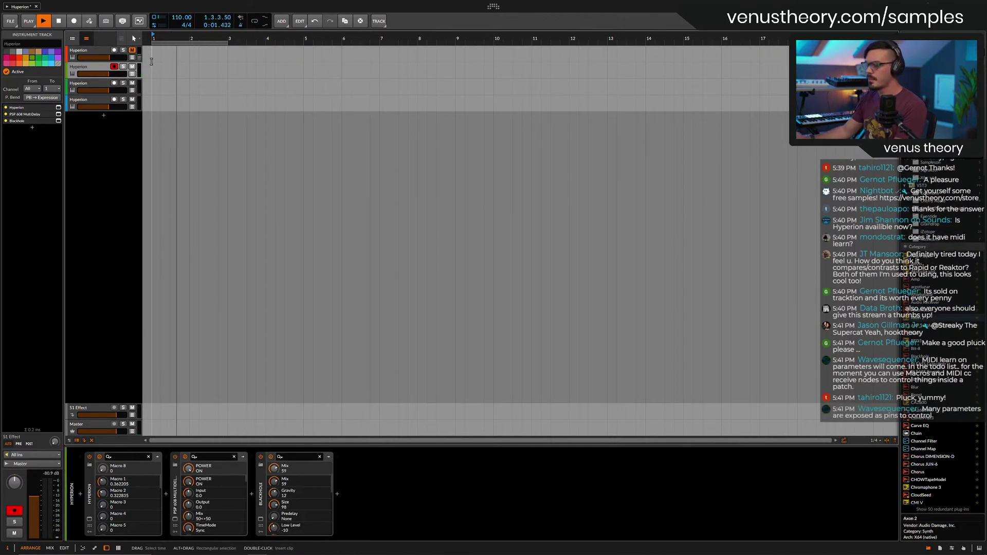
pyautogui.press('r')
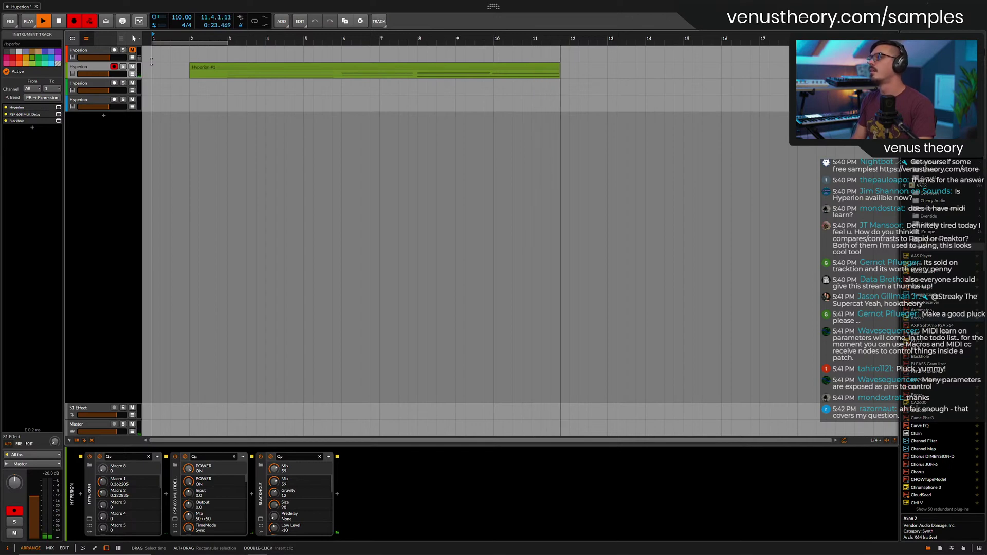
pyautogui.press('space')
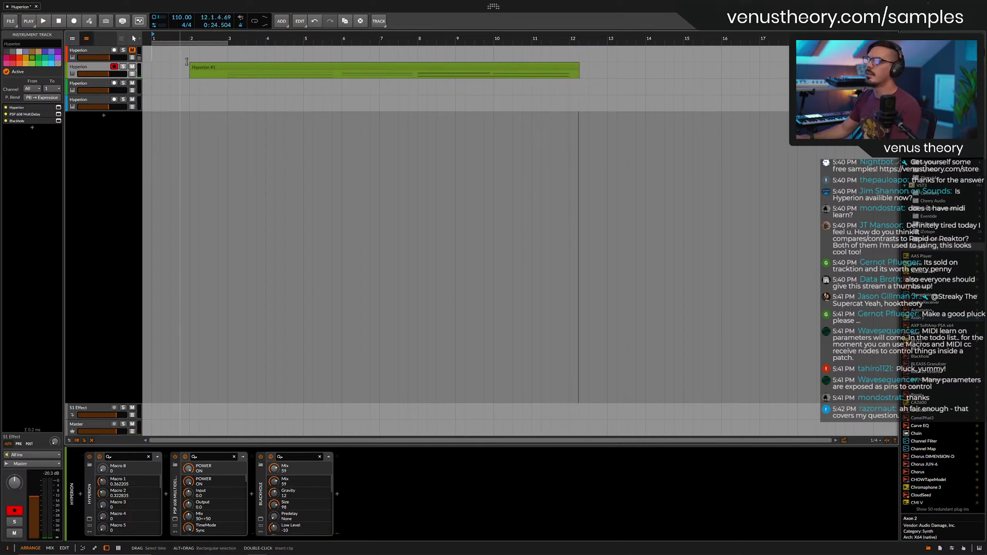
# Trim the recorded clip on the second track to span bars 3 to 12 and play it back in a matching loop.
pyautogui.click(199, 71)
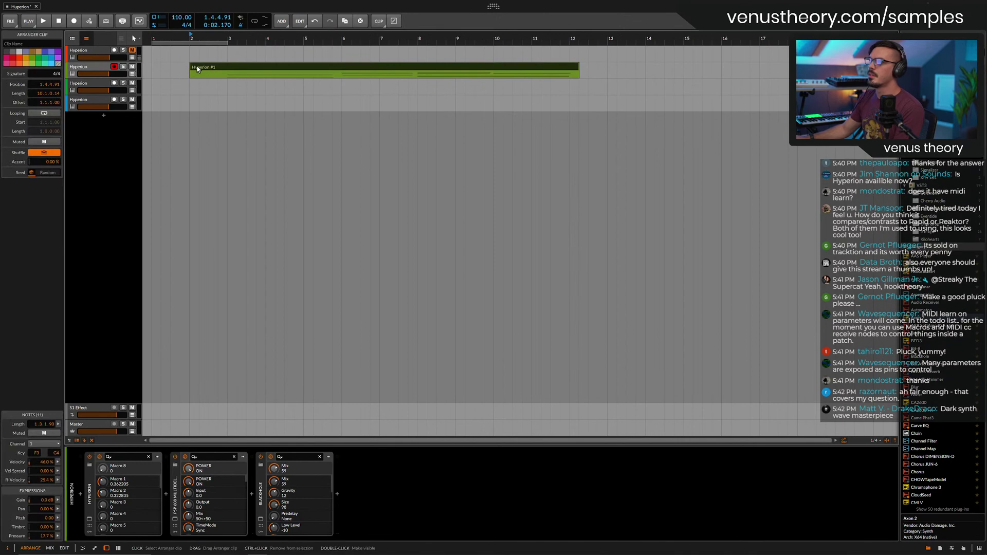
pyautogui.moveTo(190, 65); pyautogui.dragTo(257, 65)
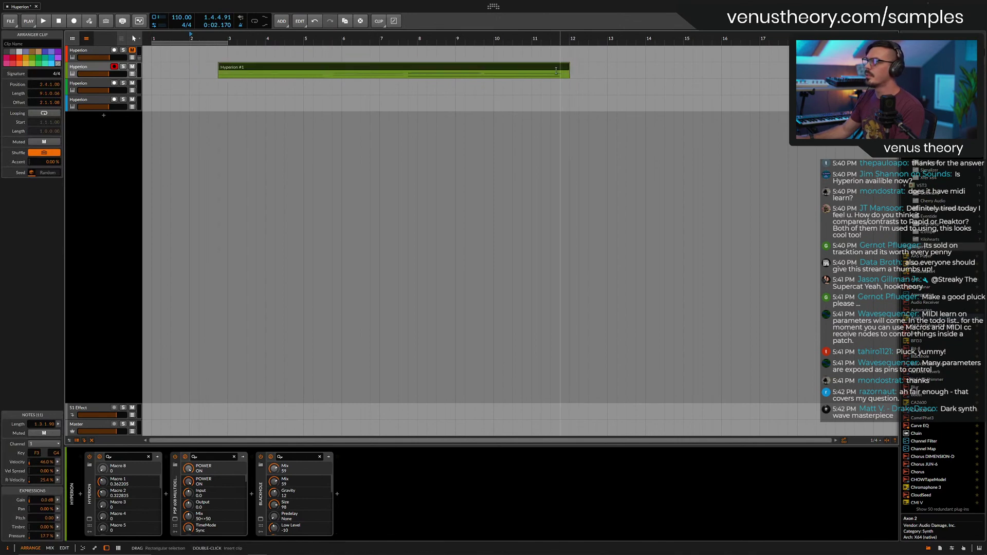
pyautogui.hotkey('ctrl', 'z')
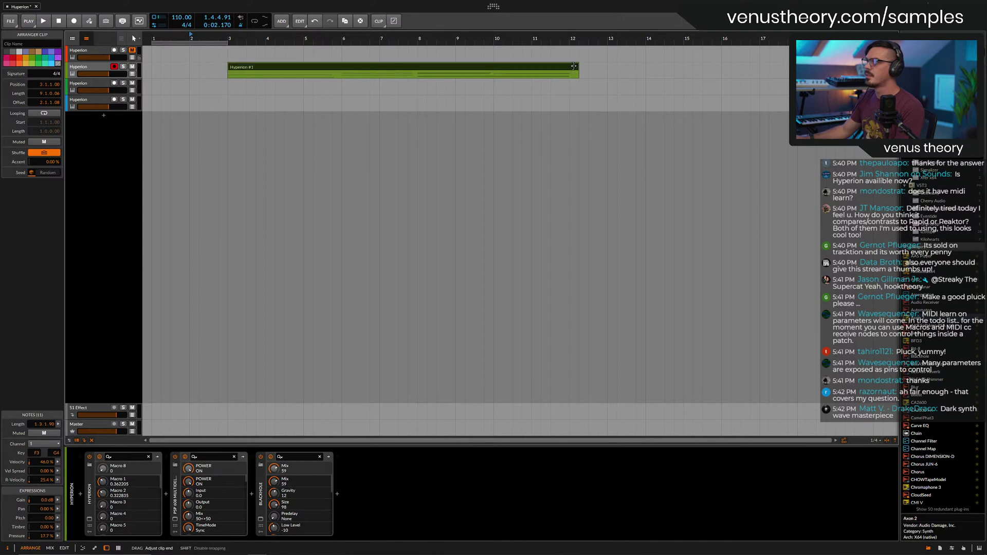
pyautogui.press('space')
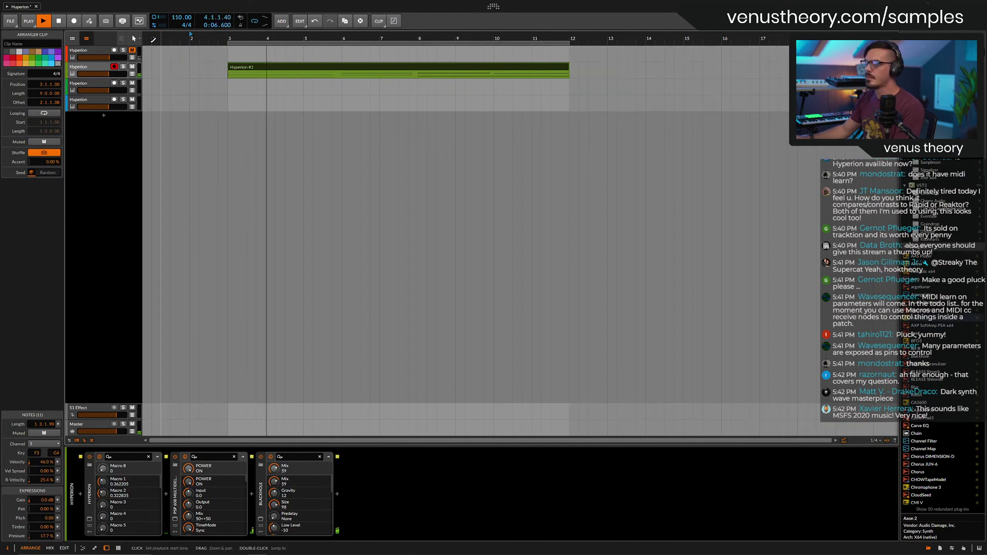
# Unmute the first Hyperion track, make the third track active, and rebalance the volumes of the first two tracks.
pyautogui.click(131, 54)
pyautogui.press('Down')
pyautogui.press('Down')
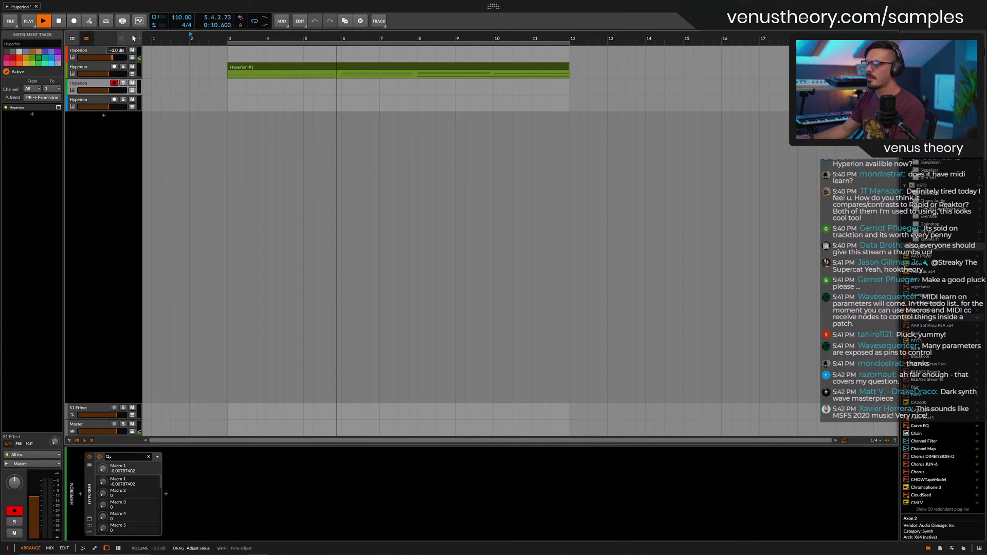
pyautogui.moveTo(110, 76); pyautogui.dragTo(110, 75)
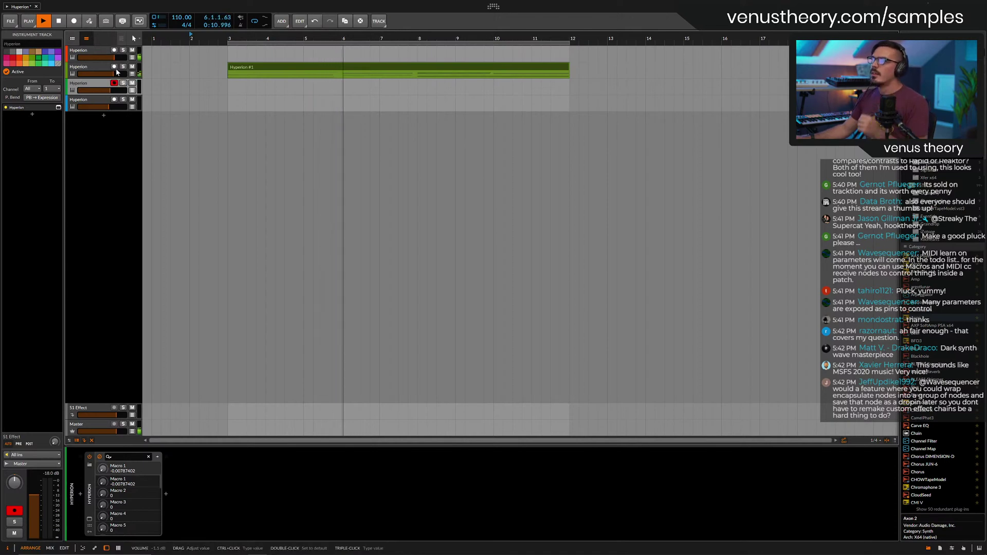
pyautogui.moveTo(114, 59); pyautogui.dragTo(116, 57)
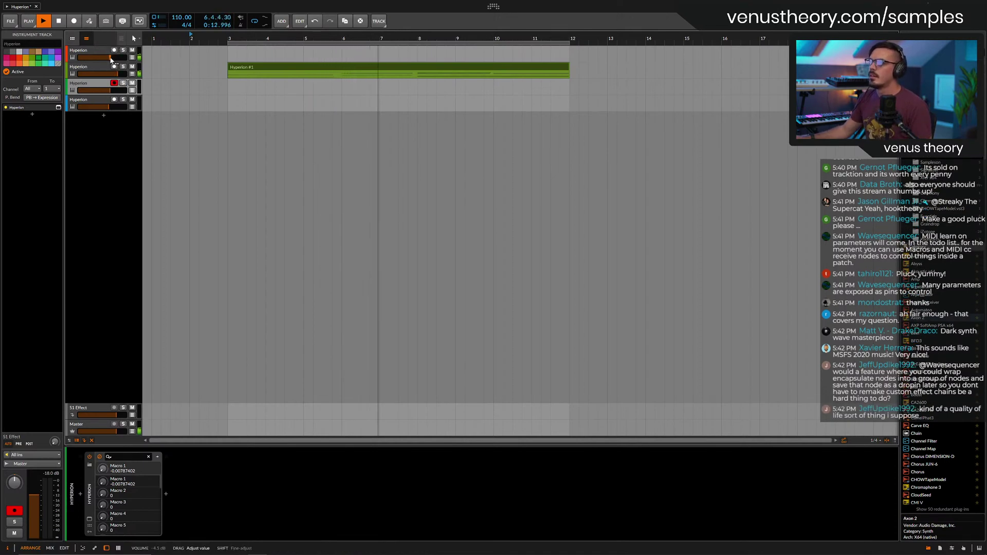
# Try Snap Heap as an extra effect at the end of the second track's device chain.
pyautogui.click(90, 70)
pyautogui.click(33, 127)
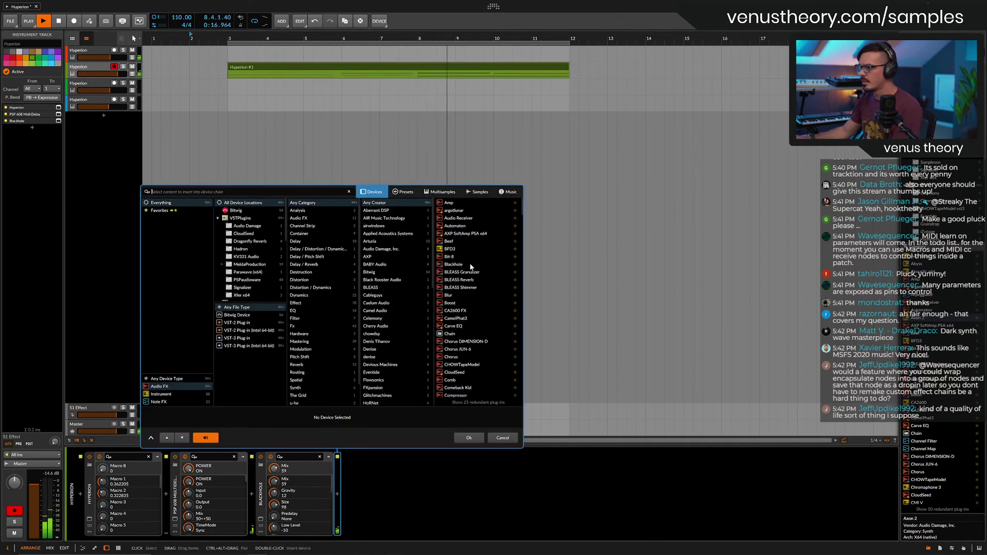
pyautogui.write('snap')
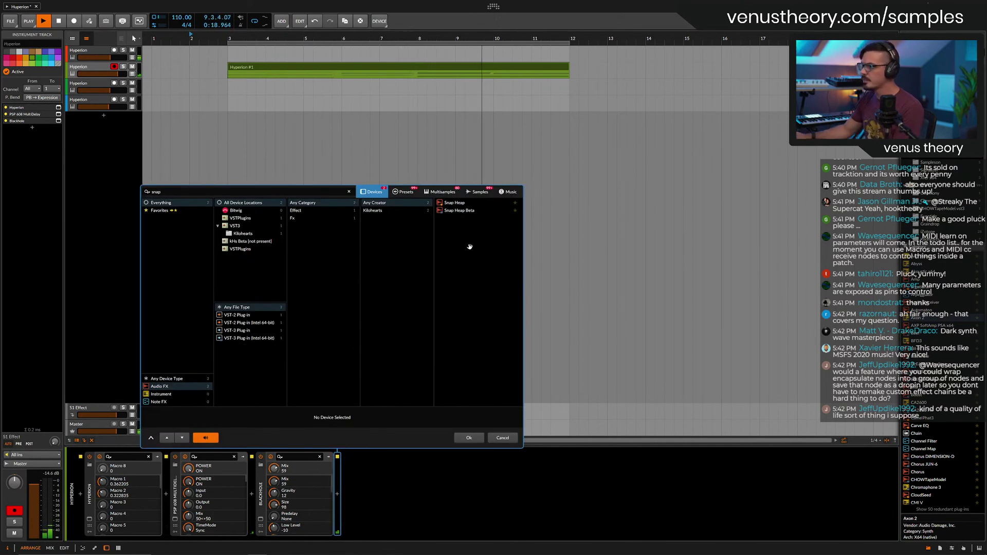
pyautogui.doubleClick(458, 204)
pyautogui.click(362, 222)
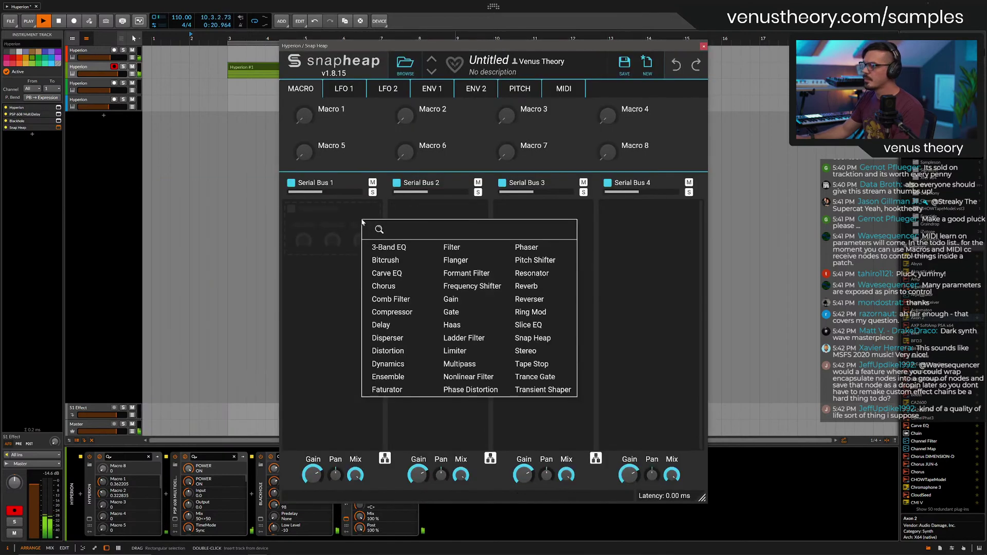
pyautogui.click(704, 46)
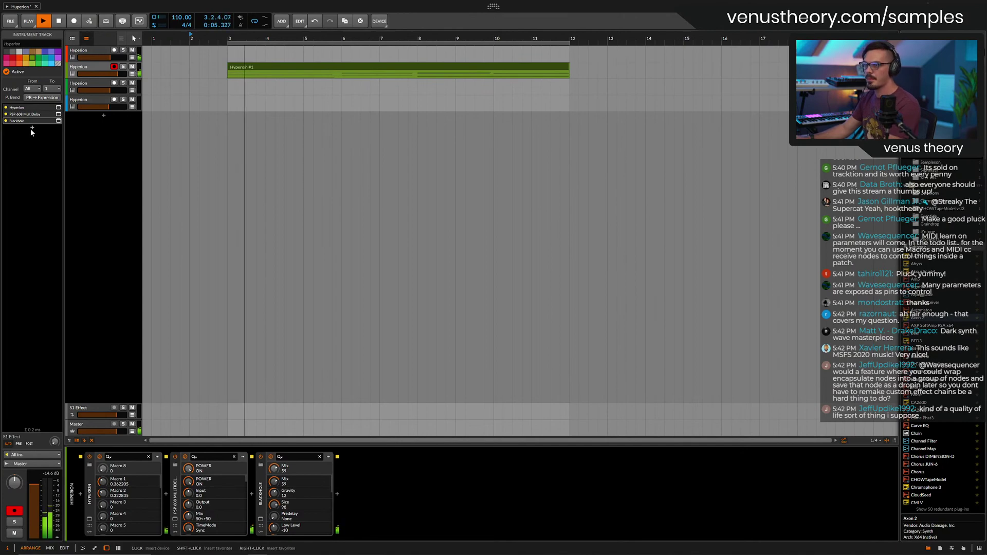
# Insert Multipass after Blackhole in the second track's device chain.
pyautogui.click(32, 128)
pyautogui.write('mu')
pyautogui.doubleClick(466, 219)
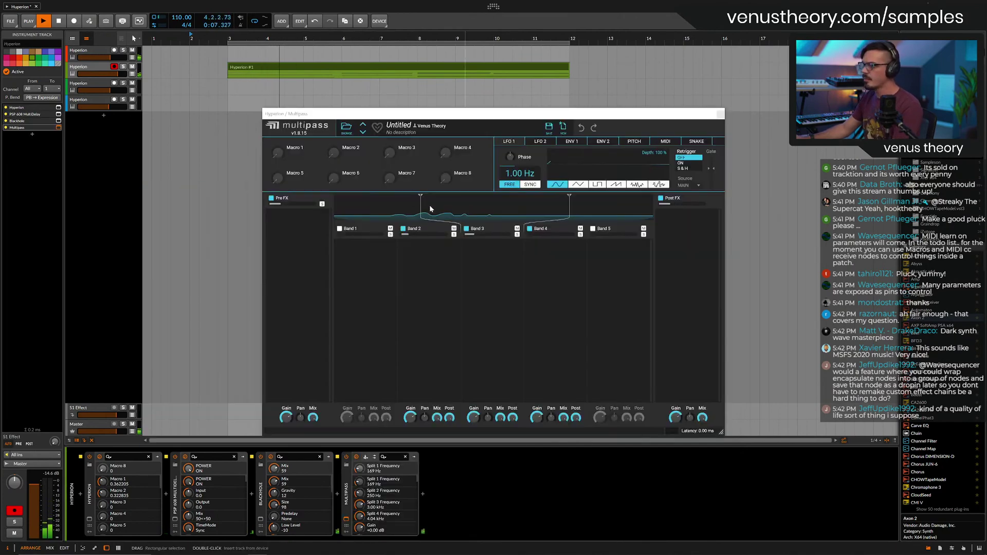
# Add a Dynamics effect to each of bands 2, 3 and 4 in Multipass.
pyautogui.click(446, 250)
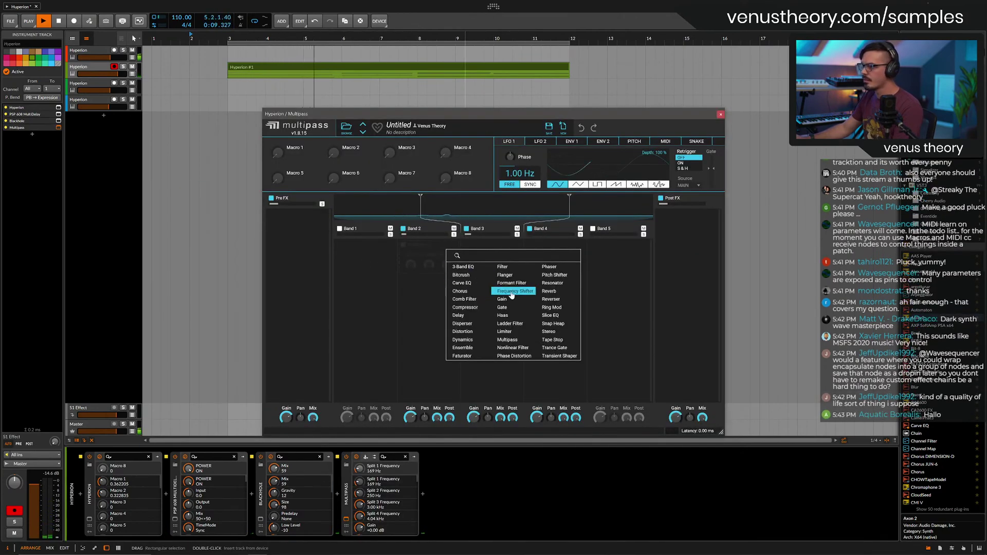
pyautogui.click(463, 339)
pyautogui.click(489, 259)
pyautogui.click(516, 349)
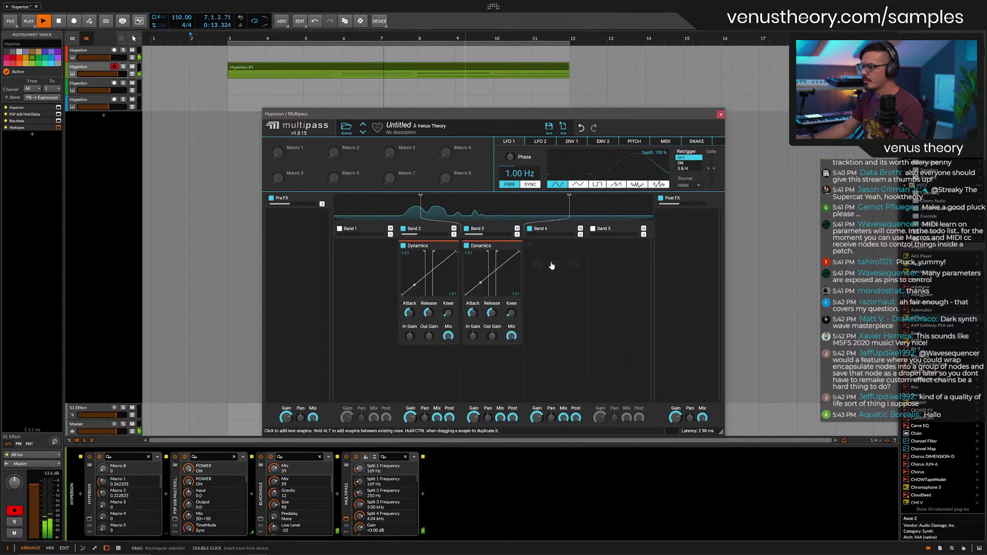
pyautogui.click(552, 262)
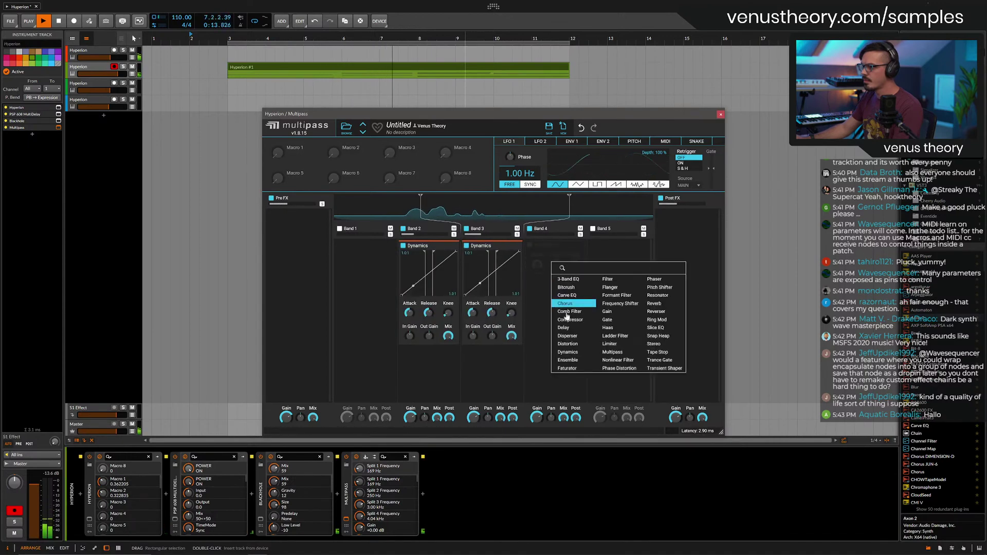
pyautogui.click(568, 353)
# Adjust the upward and downward compression ratios of the Dynamics effects on bands 4, 3 and 2, and close Multipass.
pyautogui.moveTo(581, 286); pyautogui.dragTo(581, 263)
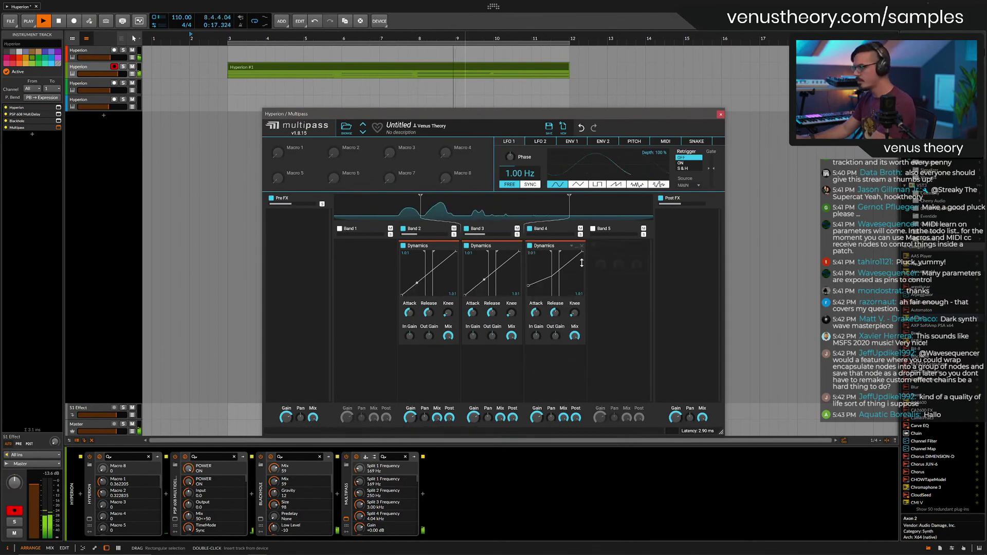
pyautogui.moveTo(517, 286); pyautogui.dragTo(517, 264)
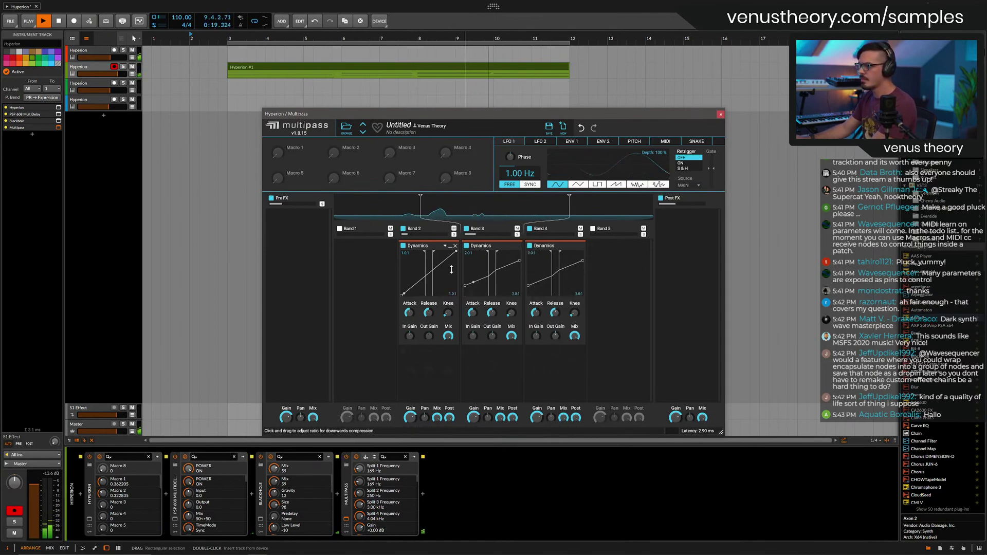
pyautogui.moveTo(432, 286); pyautogui.dragTo(432, 264)
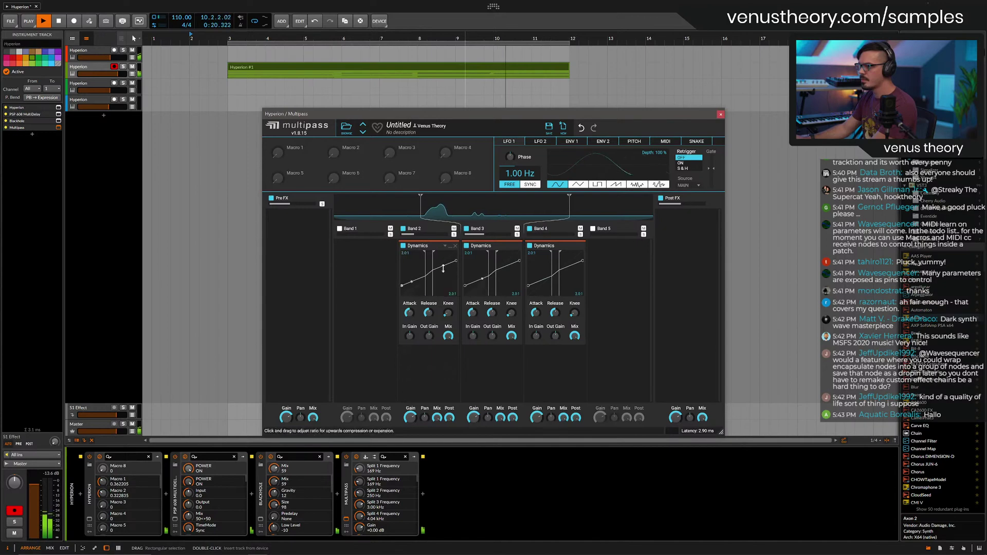
pyautogui.click(721, 114)
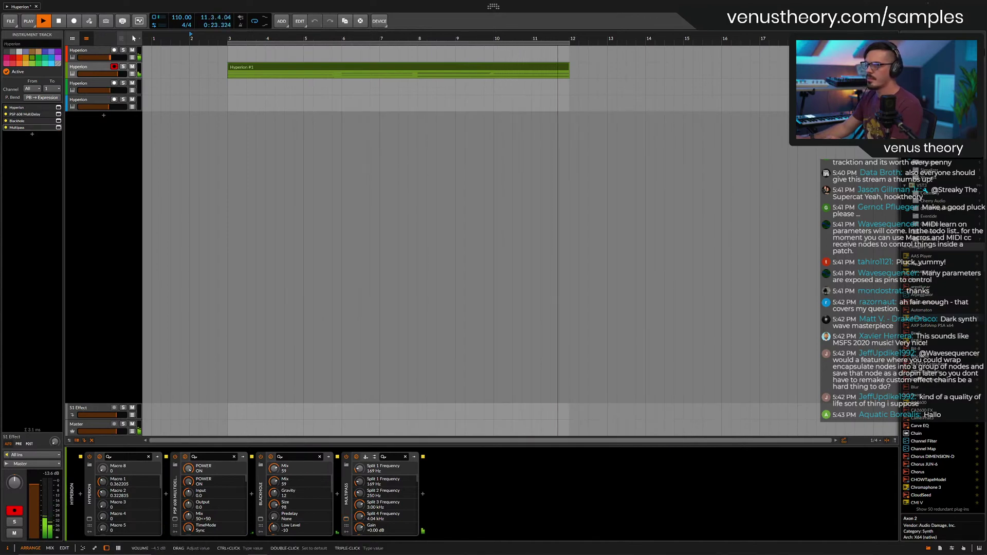
# Record a new part on the third Hyperion track over the looped bars 3 to 12.
pyautogui.click(95, 83)
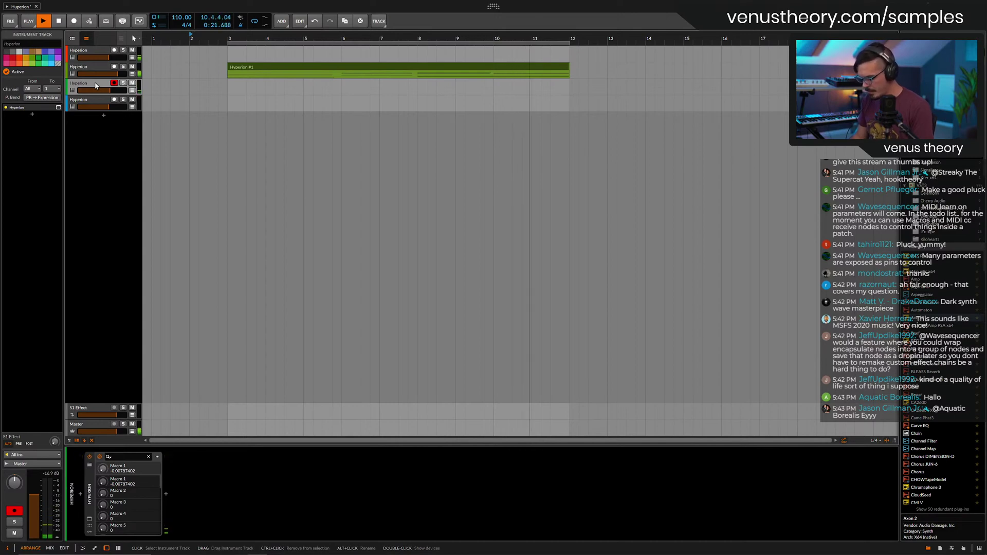
pyautogui.hotkey('ctrl', 'r')
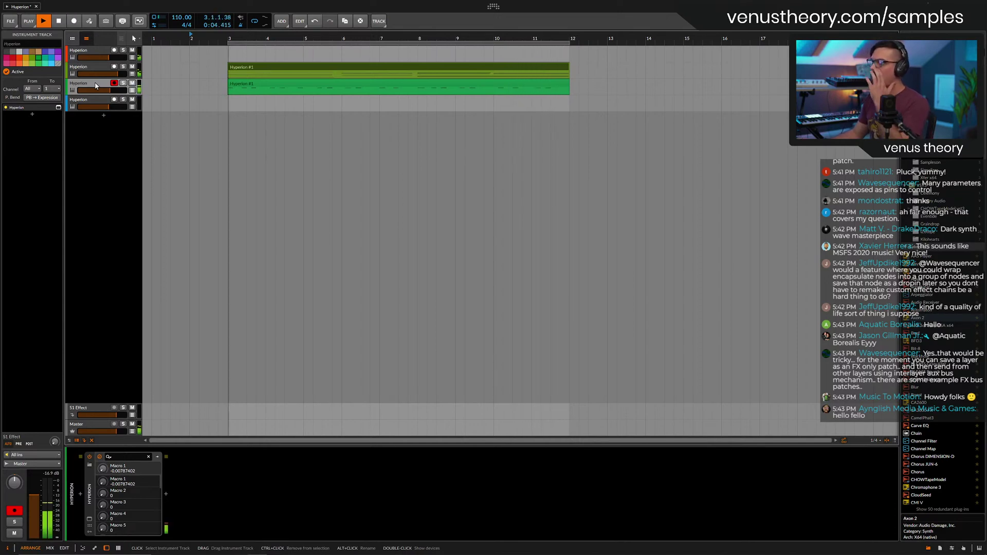
# Delete the empty fourth Hyperion track.
pyautogui.click(252, 81)
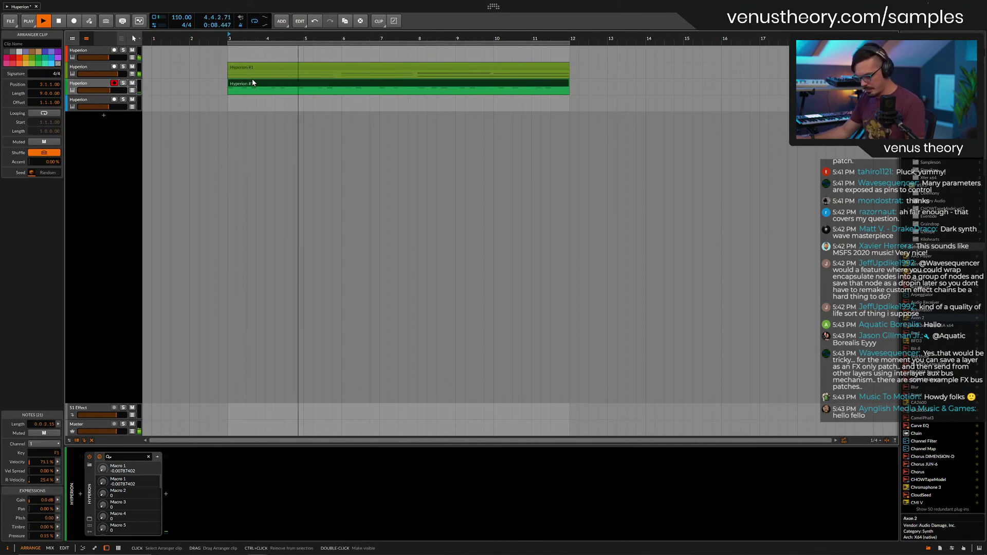
pyautogui.click(99, 105)
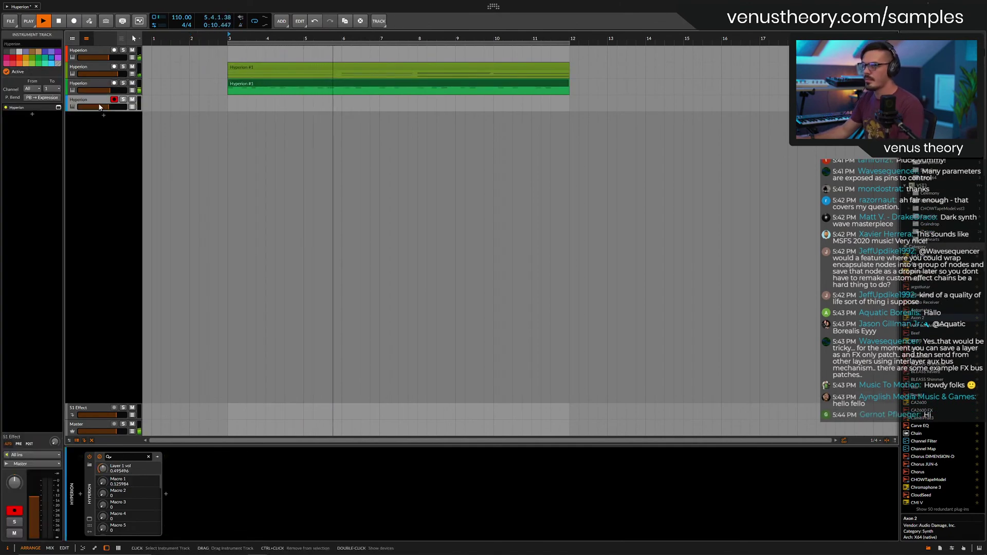
pyautogui.press('Delete')
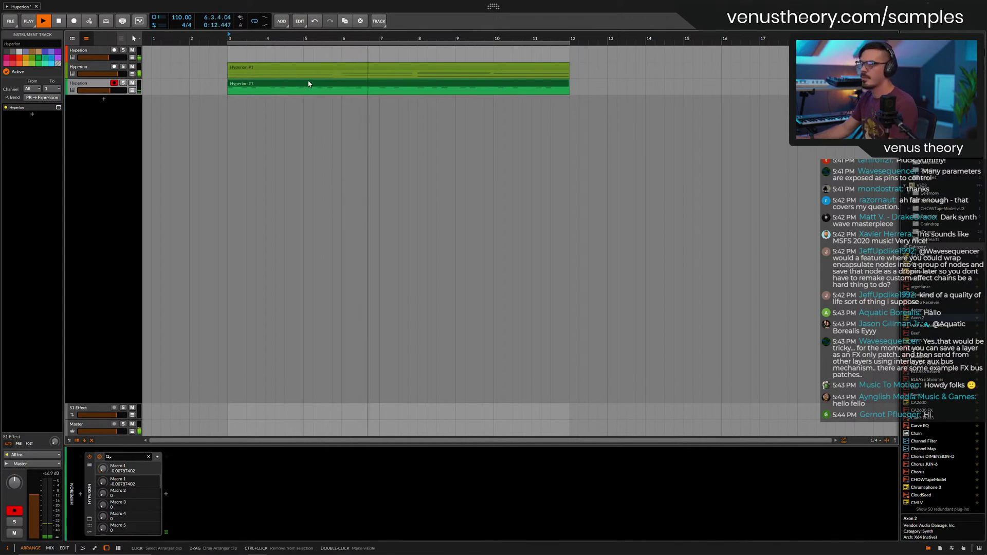
# Delete the third Hyperion track's clip and record a replacement part from bar 2 to about bar 11.
pyautogui.doubleClick(309, 82)
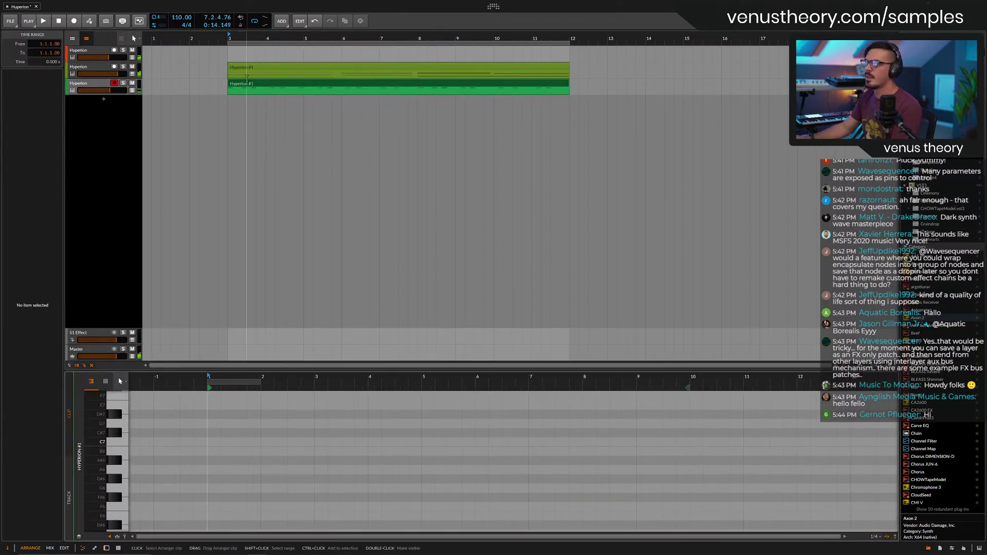
pyautogui.press('space')
pyautogui.press('Delete')
pyautogui.click(193, 38)
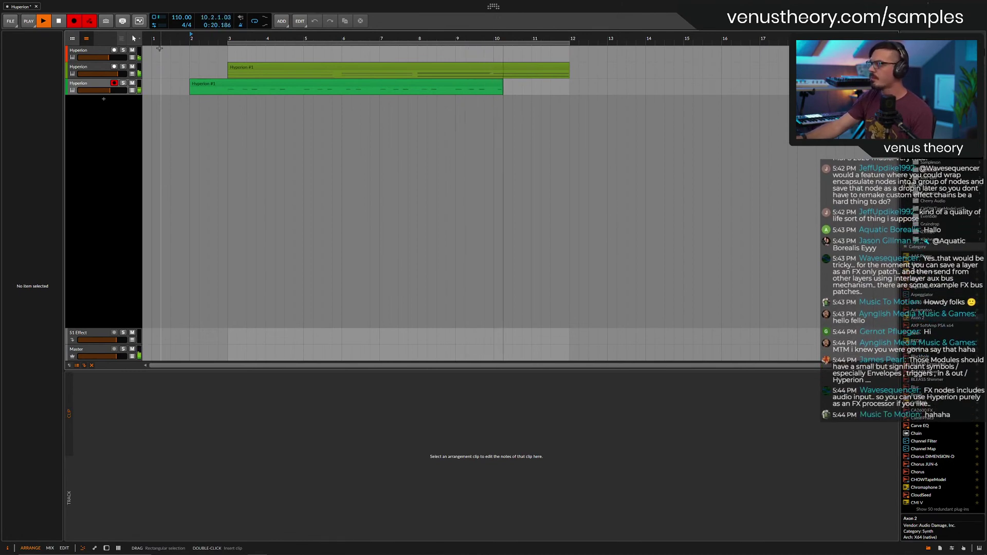
pyautogui.hotkey('ctrl', 'r')
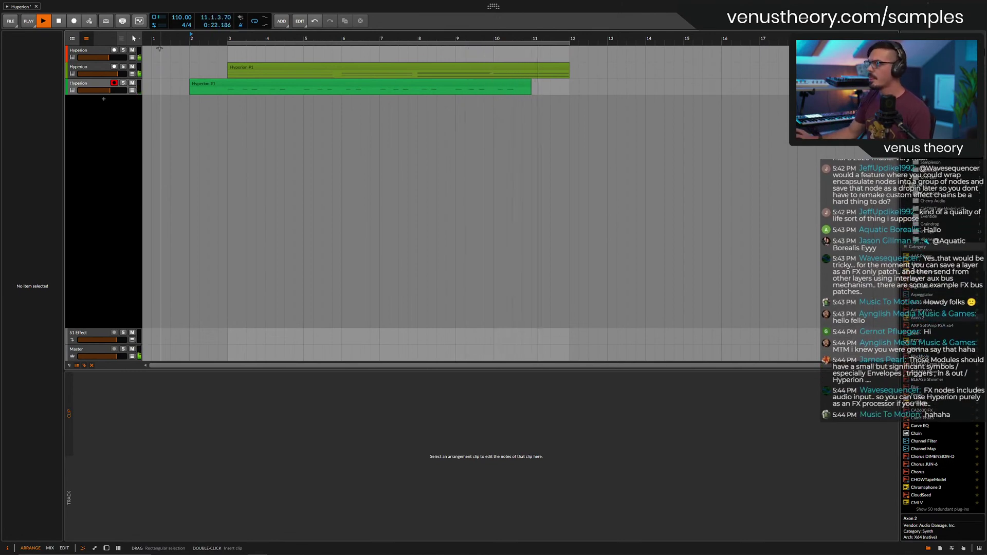
pyautogui.press('space')
# Shorten the second track's clip and the loop region to end at bar 11, and trim the third track's clip to start at bar 3.
pyautogui.click(242, 69)
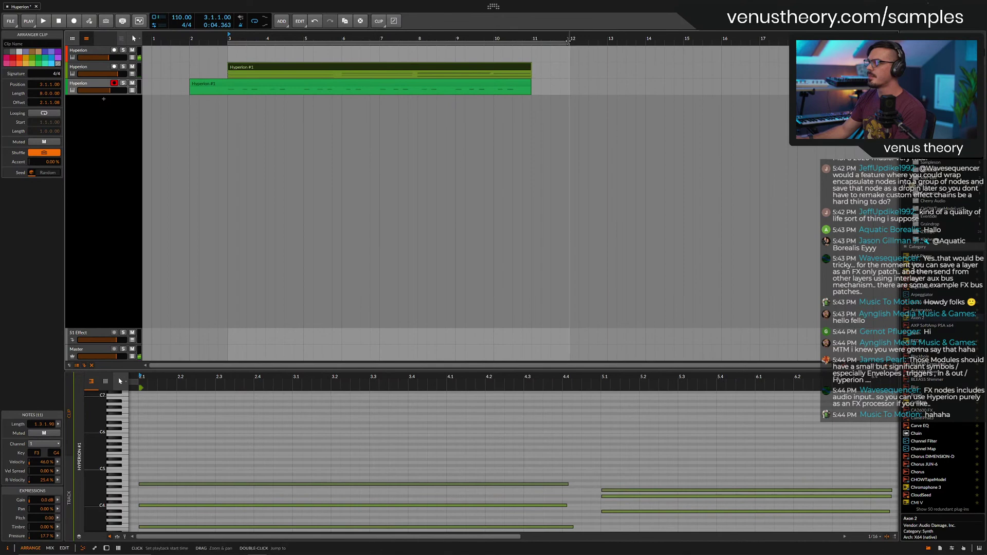
pyautogui.moveTo(568, 41); pyautogui.dragTo(533, 50)
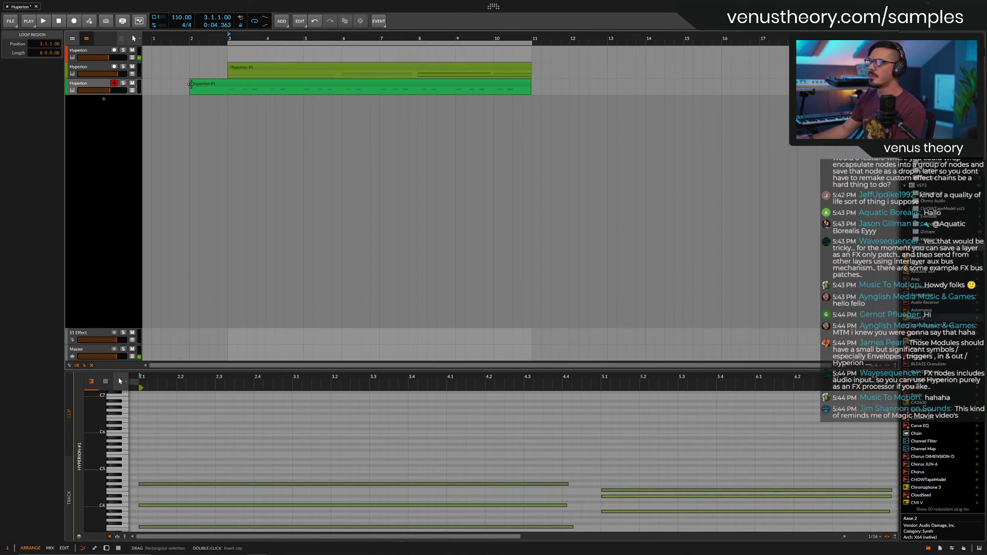
pyautogui.moveTo(191, 81); pyautogui.dragTo(220, 77)
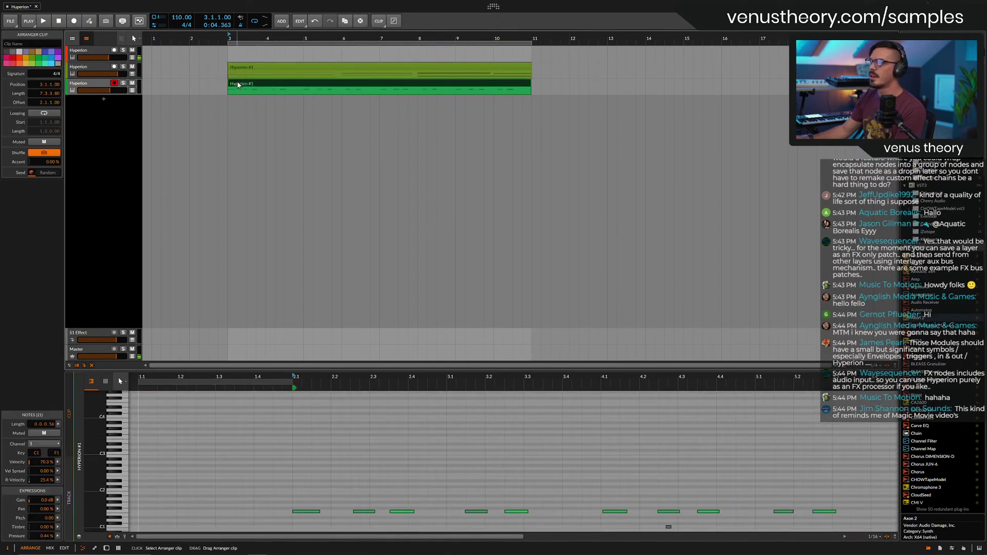
# Add a fourth instrument track with Hyperion as its device and hide the note editor.
pyautogui.click(104, 99)
pyautogui.write('hyperion')
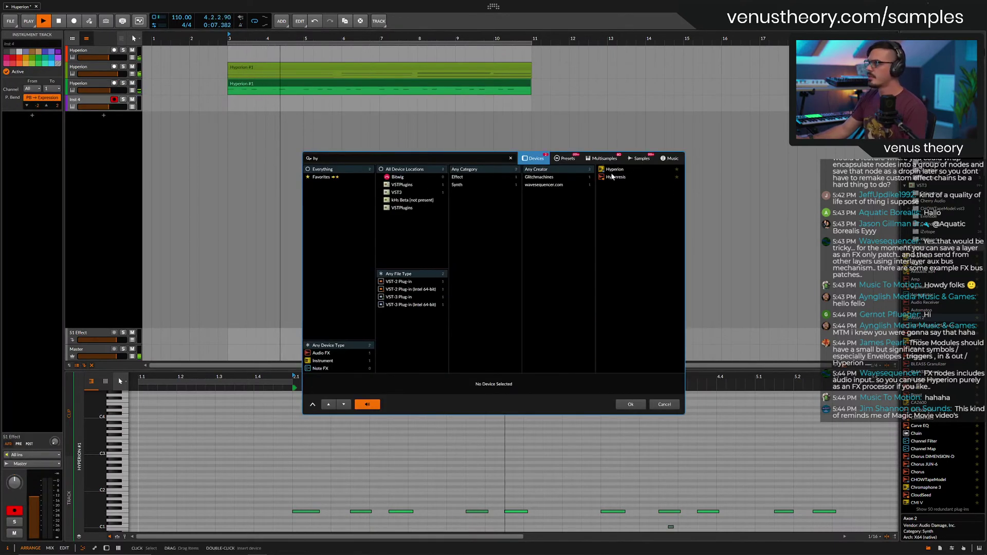
pyautogui.press('Return')
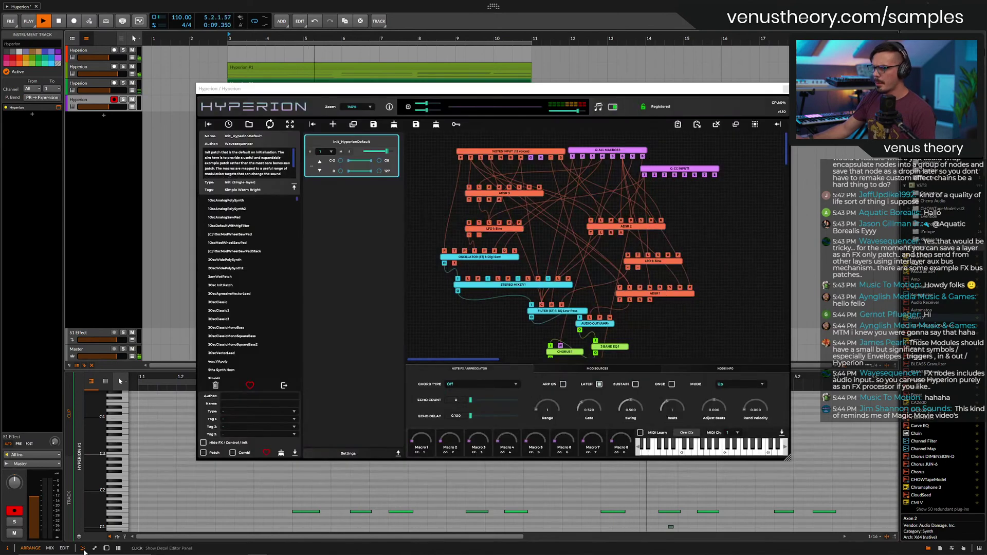
pyautogui.click(93, 544)
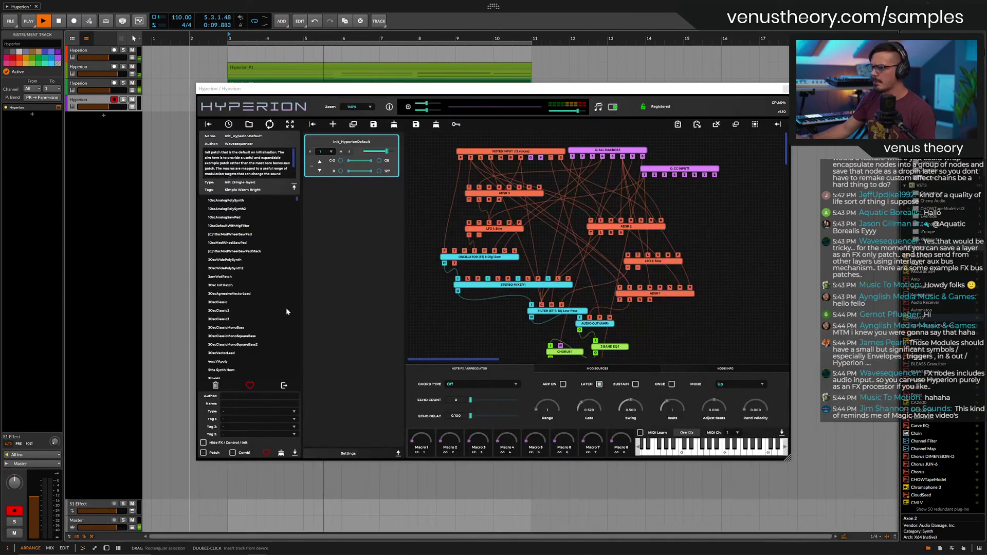
# Open the third track's clip for note editing and remove the stray C1 note near bar 4.
pyautogui.moveTo(277, 93); pyautogui.dragTo(276, 128)
pyautogui.doubleClick(279, 82)
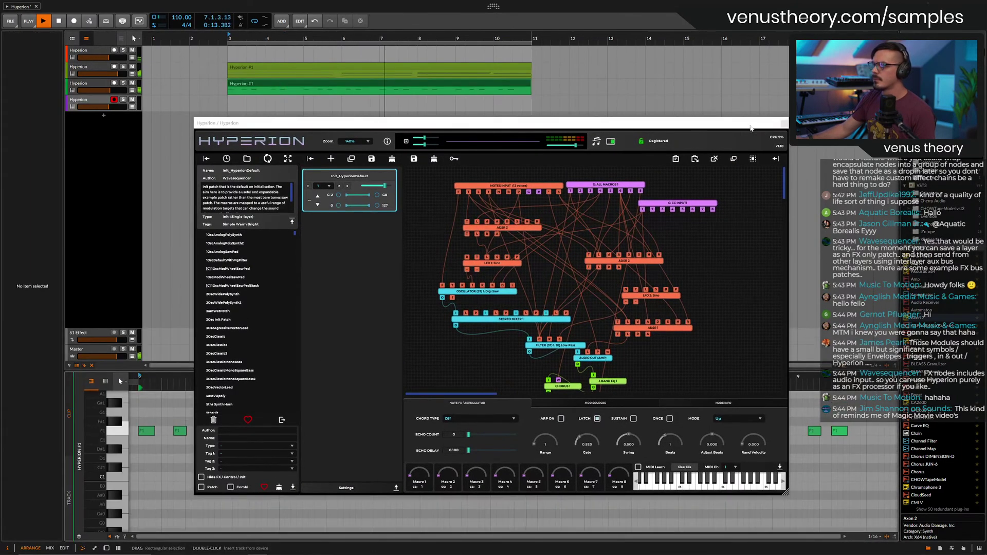
pyautogui.click(783, 123)
pyautogui.click(372, 485)
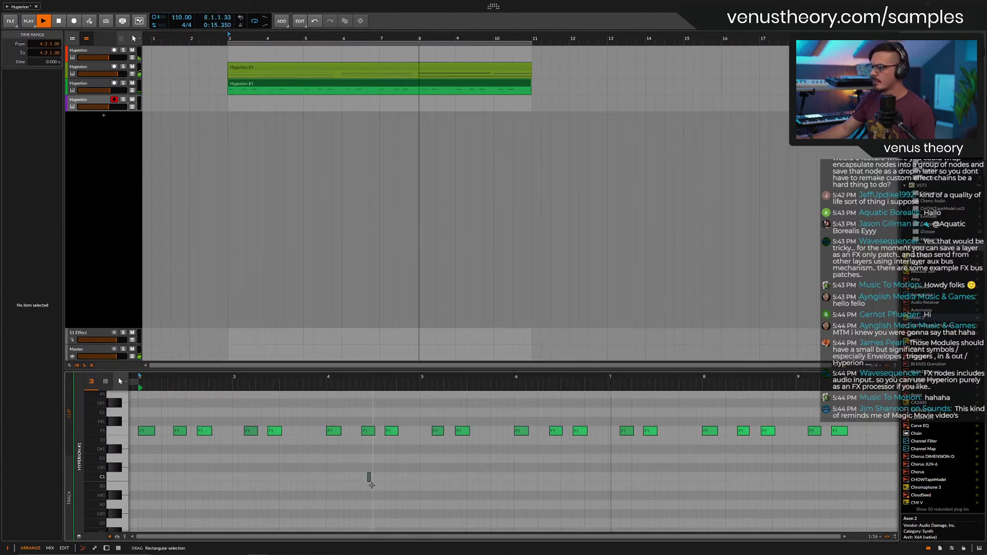
pyautogui.moveTo(371, 484); pyautogui.dragTo(362, 481)
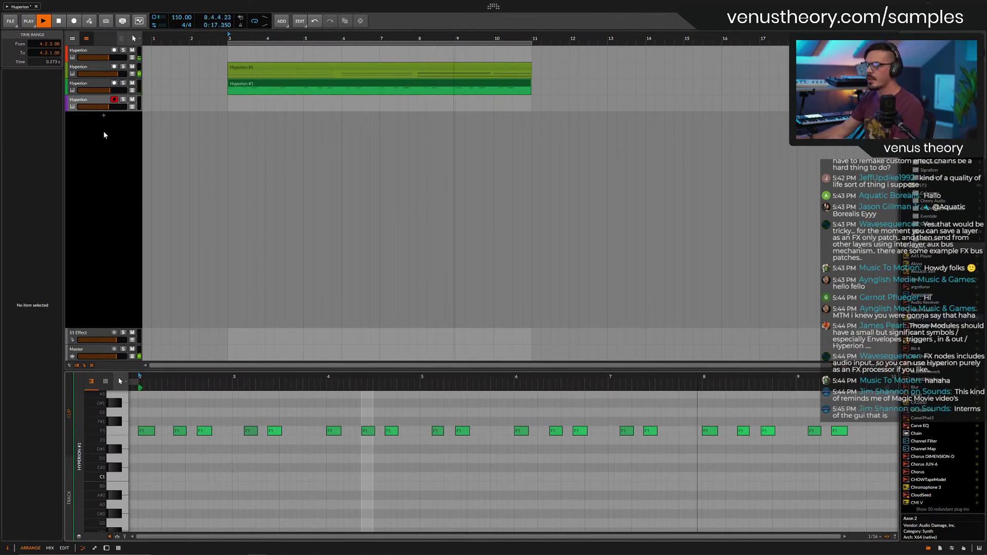
# Reopen Hyperion on the fourth track, hide the note editor, and filter the patches to the Bell type.
pyautogui.click(92, 102)
pyautogui.click(57, 107)
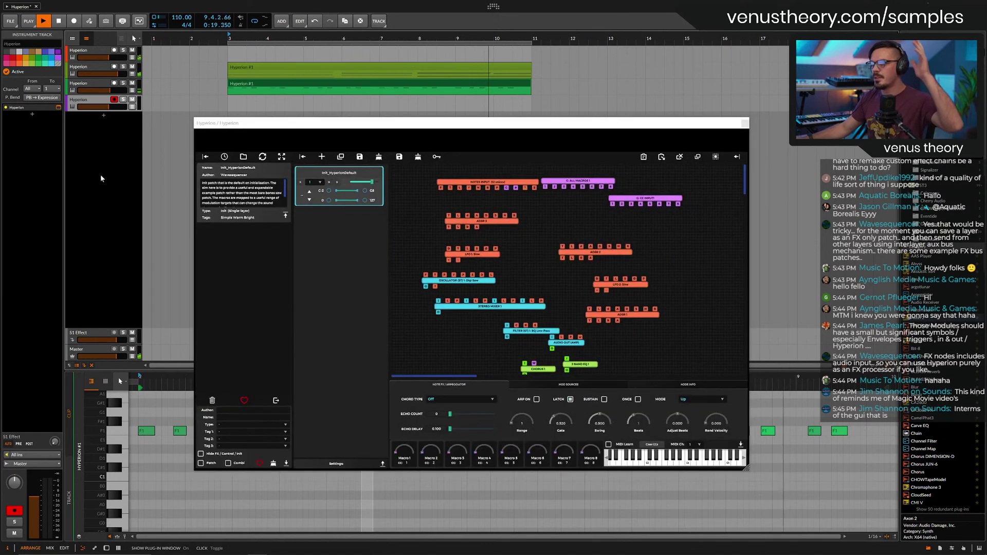
pyautogui.click(85, 547)
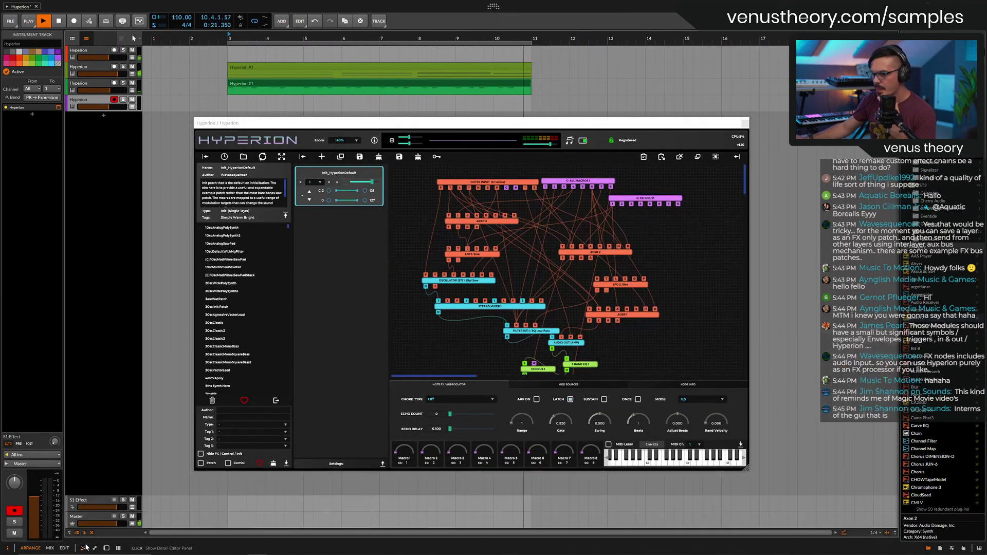
pyautogui.click(242, 423)
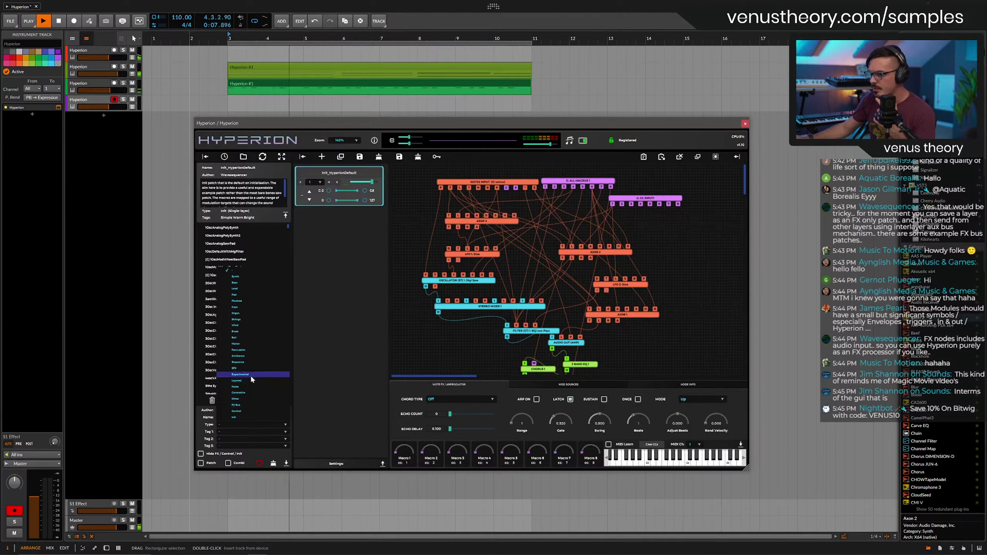
pyautogui.click(244, 338)
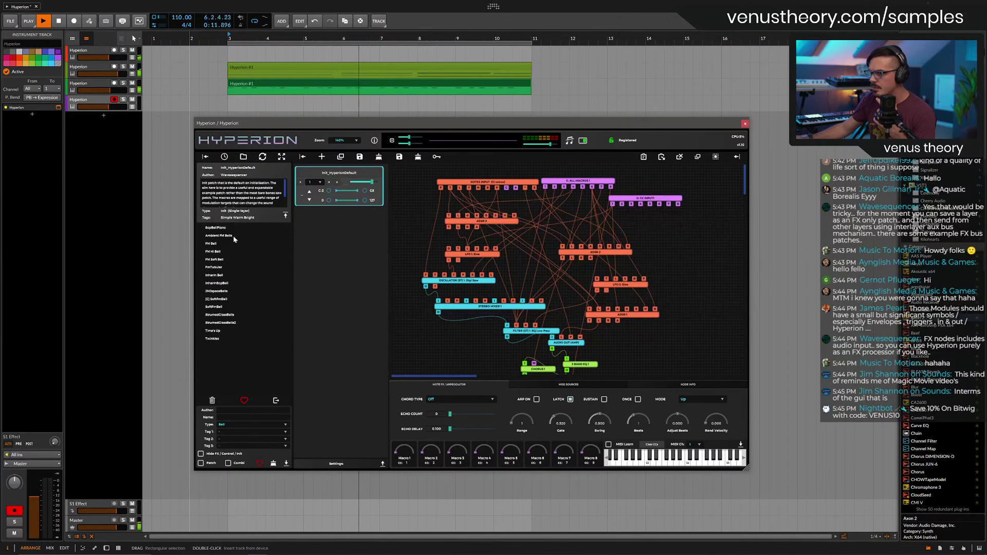
# Try the Ambient FM Bells patch, load FM Hi Bell instead, and raise the fourth track's volume slightly.
pyautogui.click(233, 236)
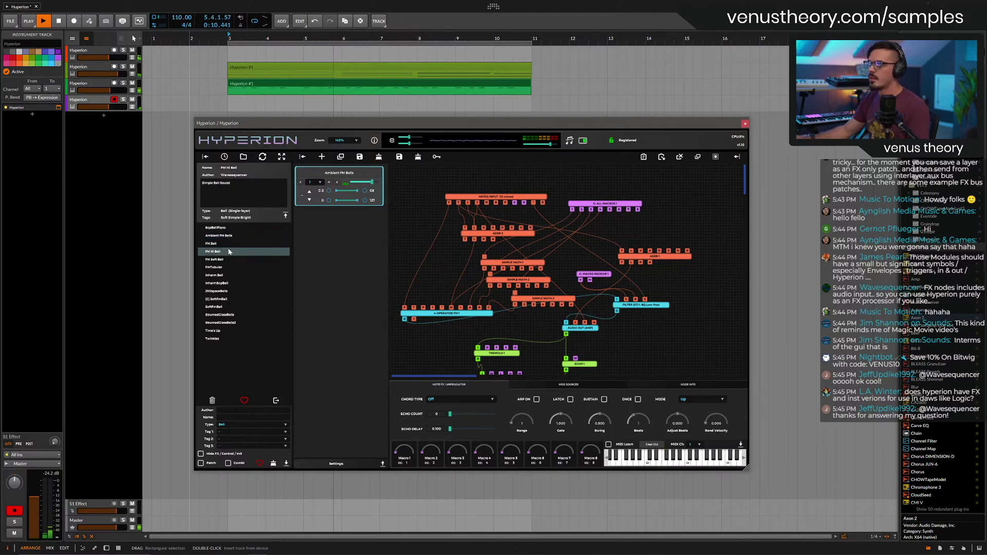
pyautogui.doubleClick(229, 251)
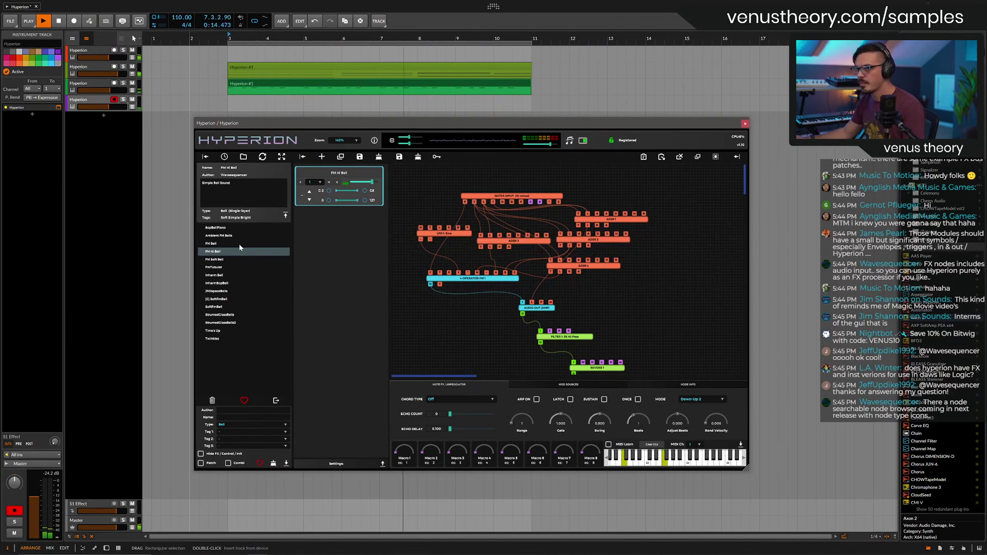
pyautogui.moveTo(110, 108); pyautogui.dragTo(118, 107)
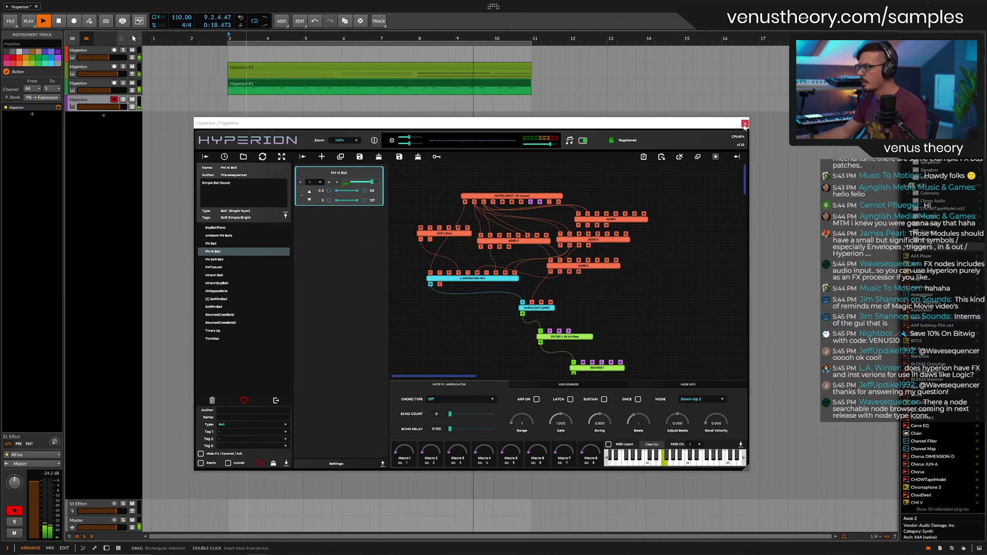
pyautogui.click(744, 125)
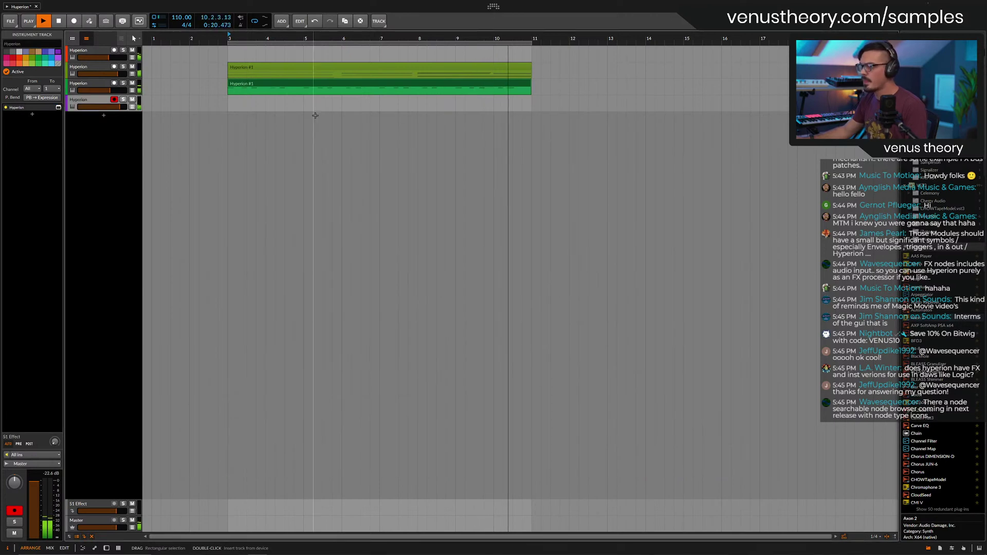
pyautogui.hotkey('shift', 'r')
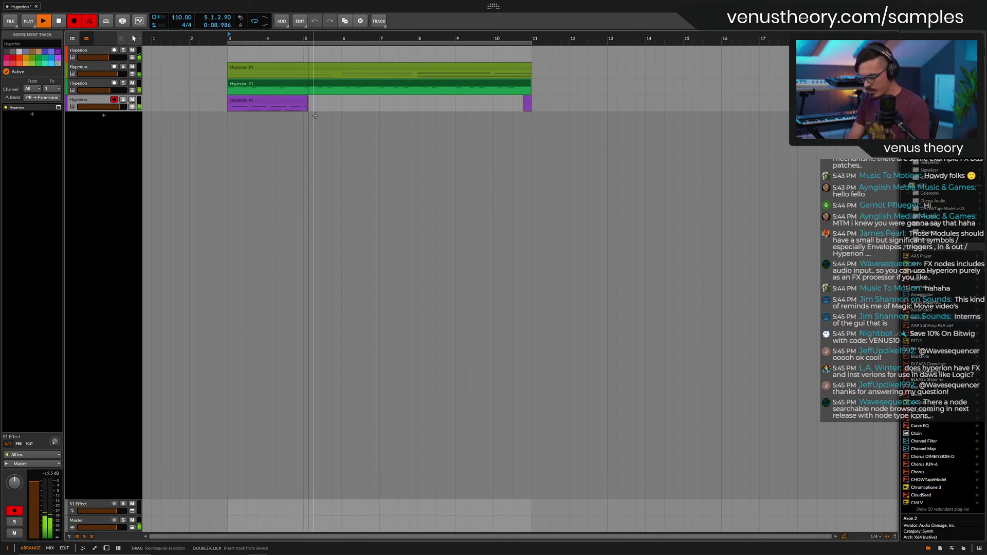
pyautogui.hotkey('shift', 'r')
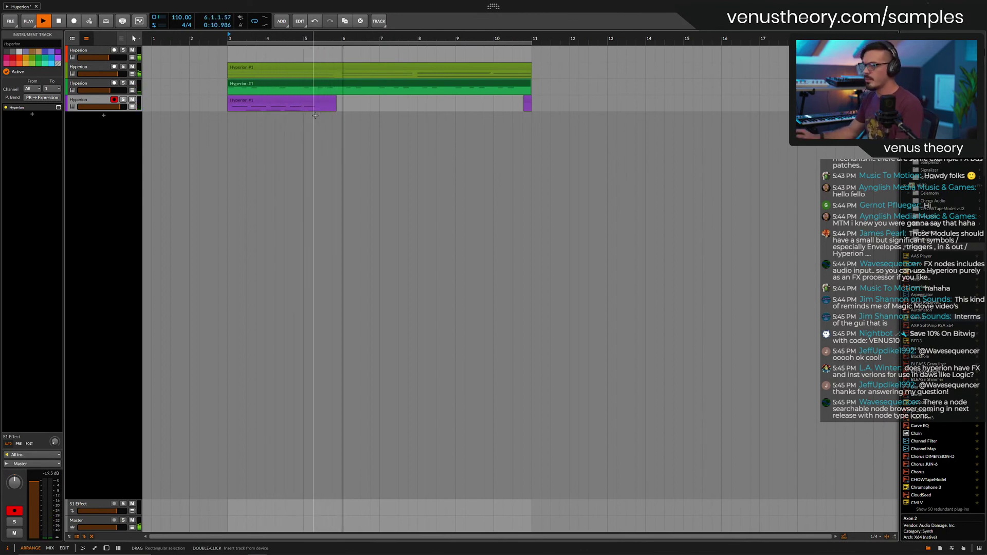
pyautogui.click(308, 101)
pyautogui.press('Delete')
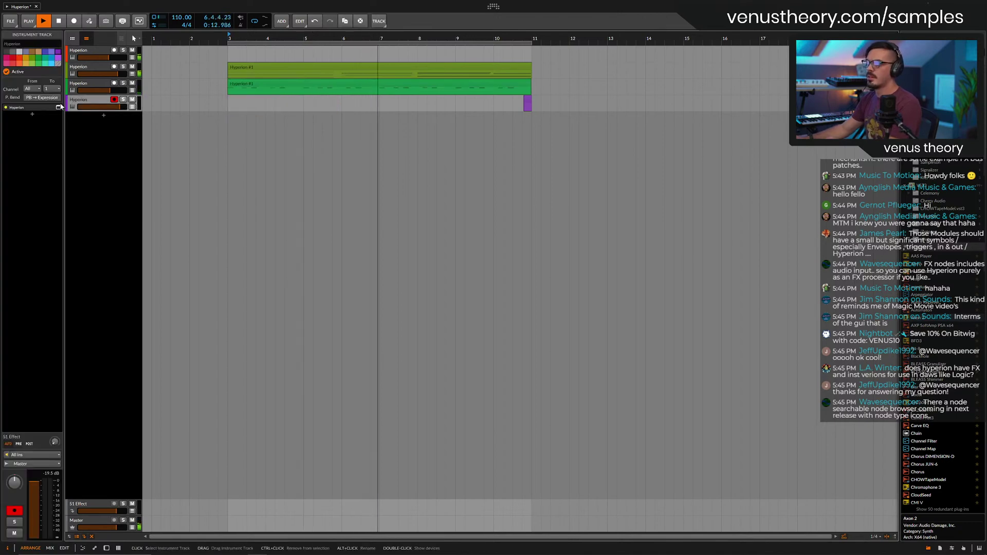
# Insert Blackhole after Hyperion on the fourth track, with its mix set to 62 and size to 107.
pyautogui.click(58, 107)
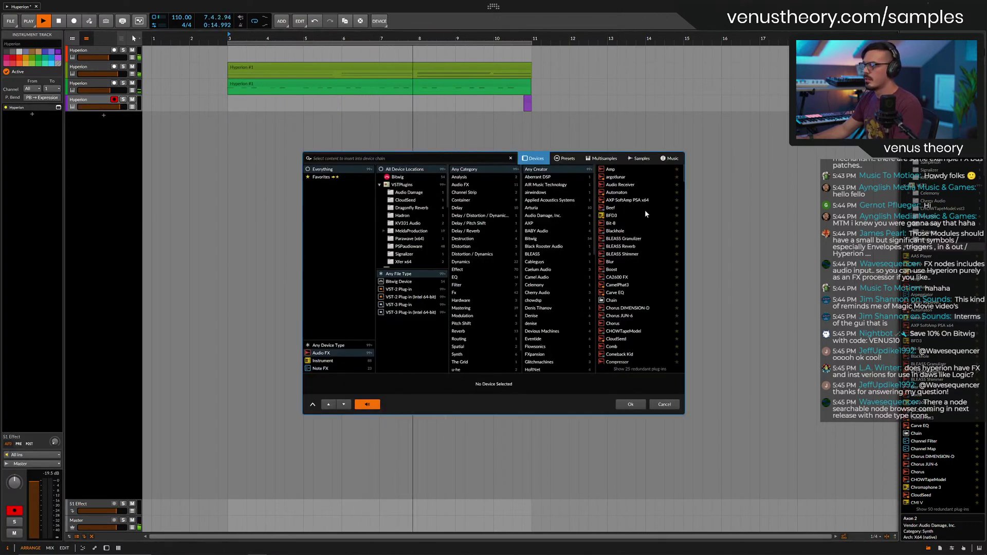
pyautogui.doubleClick(625, 232)
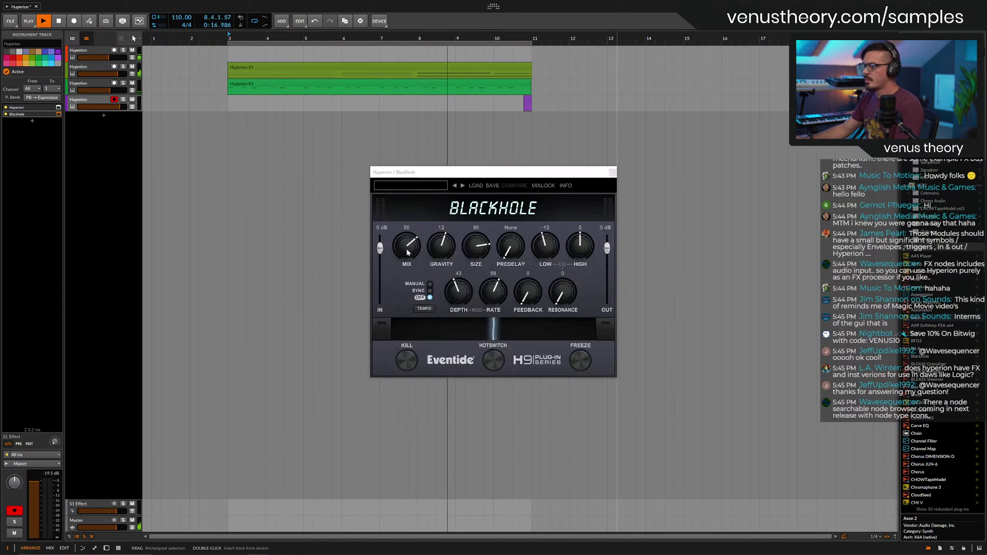
pyautogui.moveTo(407, 252); pyautogui.dragTo(466, 242)
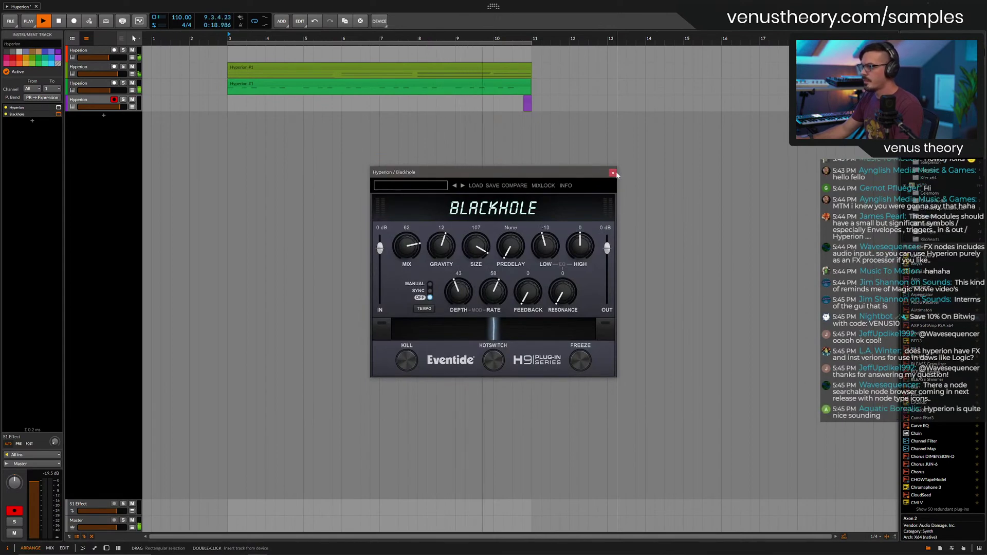
pyautogui.click(614, 174)
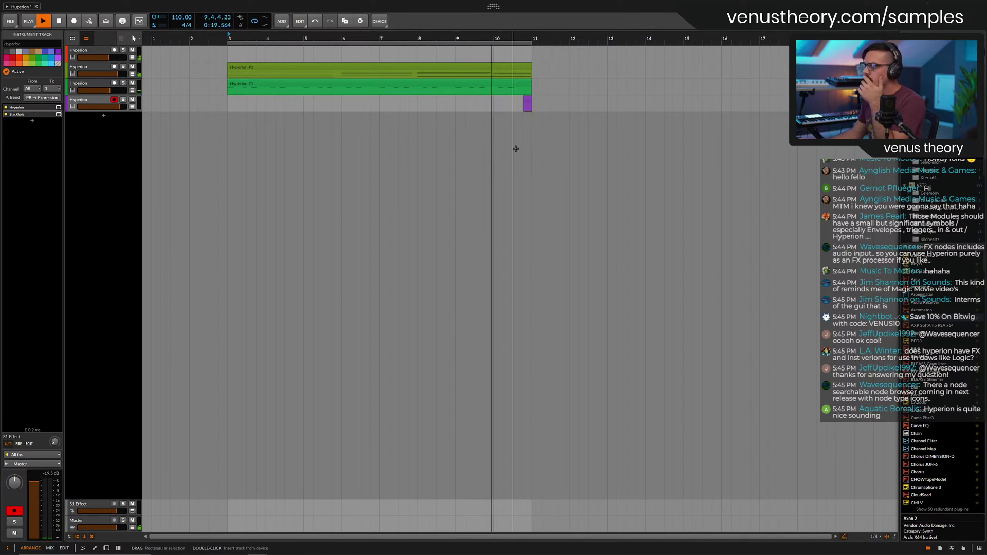
# Record a bell part on the fourth Hyperion track over the looped bars 3 to 11 and select the clip.
pyautogui.hotkey('shift', 'r')
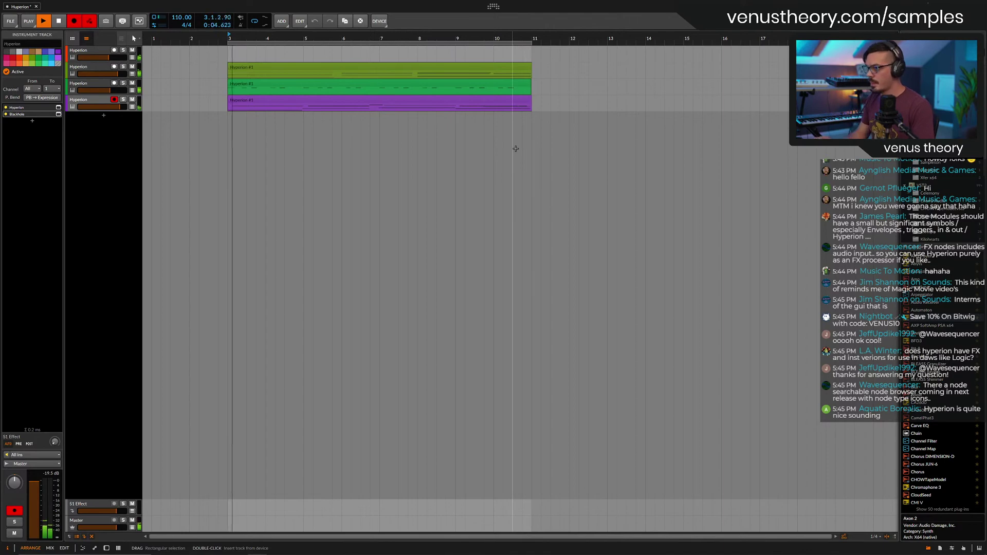
pyautogui.click(419, 101)
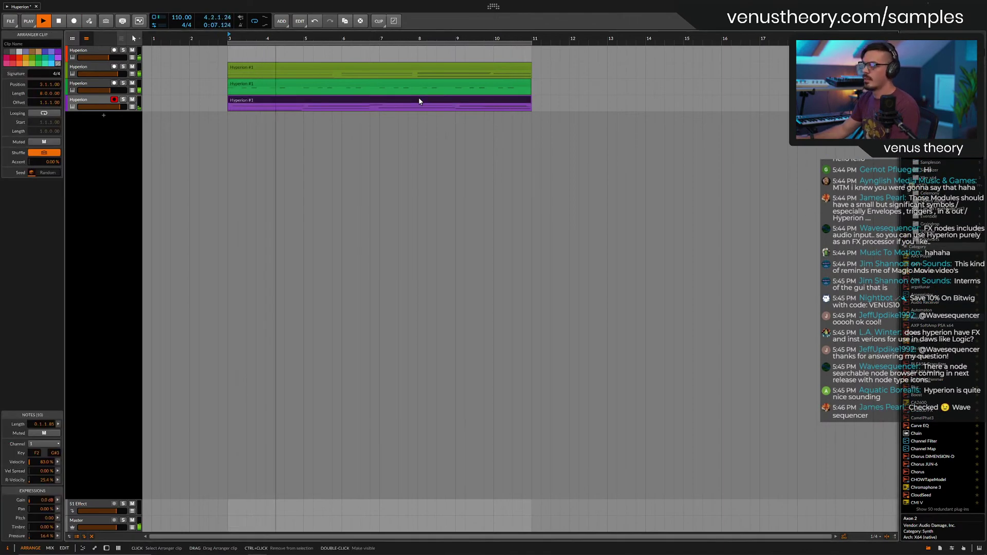
# Add a fifth instrument track with Hyperion and filter its patches to the Pad type.
pyautogui.click(103, 115)
pyautogui.write('hy')
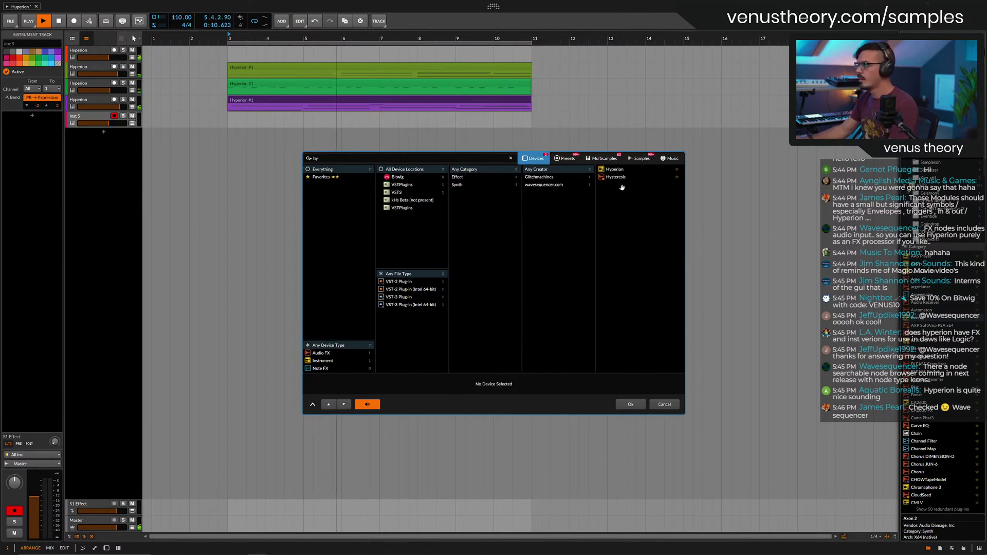
pyautogui.doubleClick(617, 169)
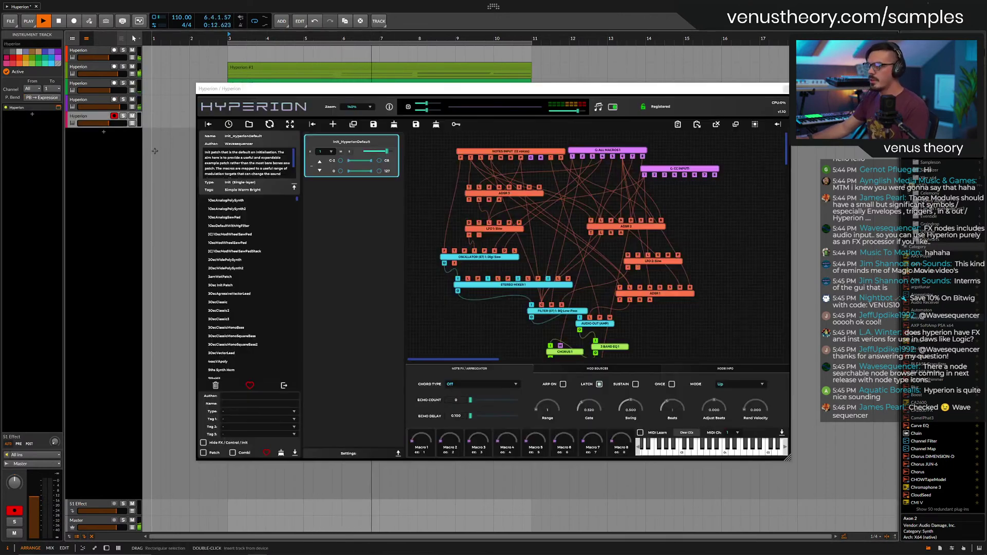
pyautogui.scroll(-10, 257, 266)
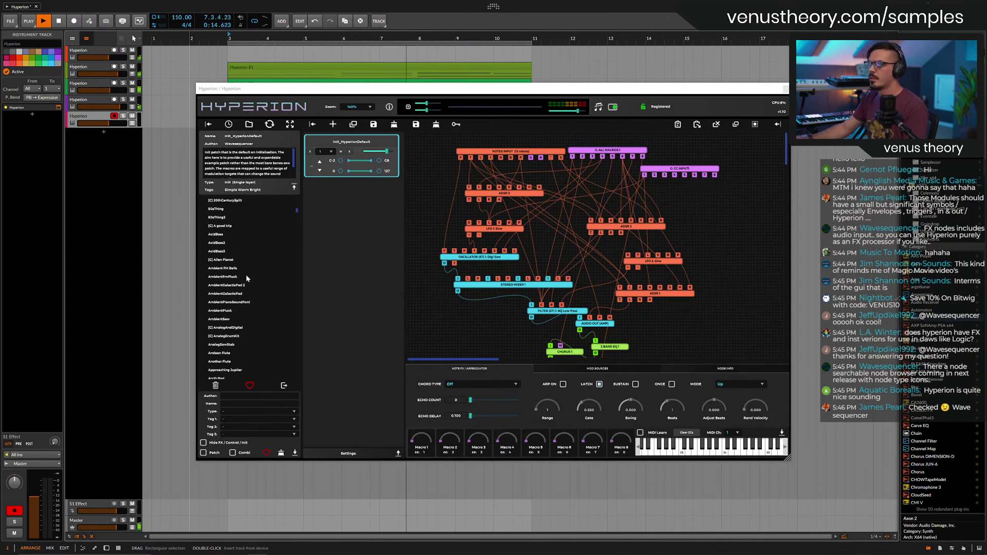
pyautogui.scroll(-3, 248, 276)
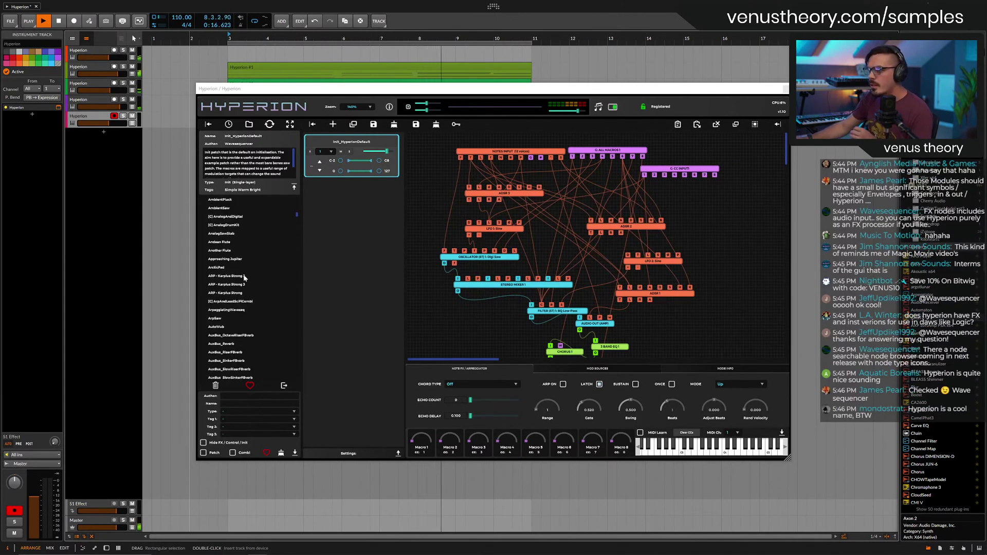
pyautogui.rightClick(246, 376)
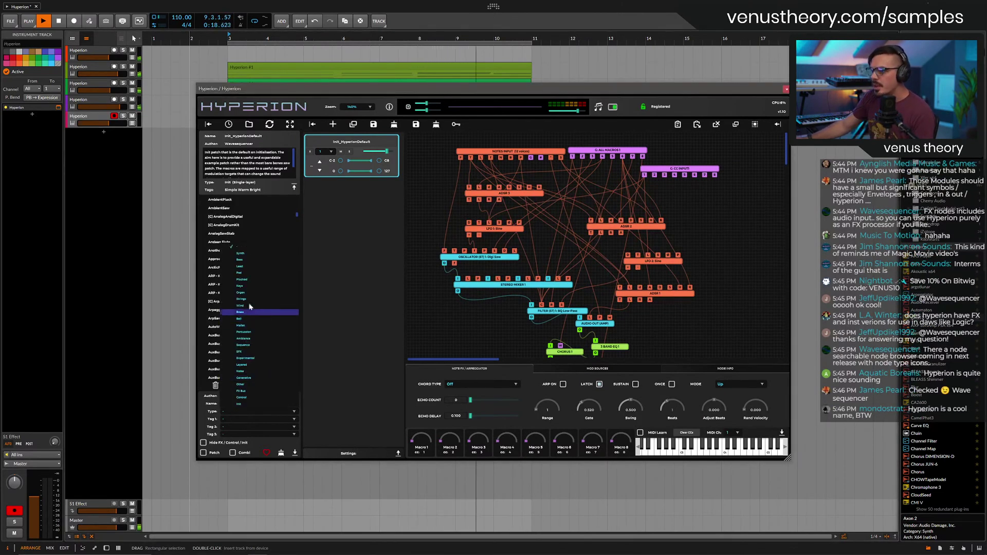
pyautogui.click(245, 270)
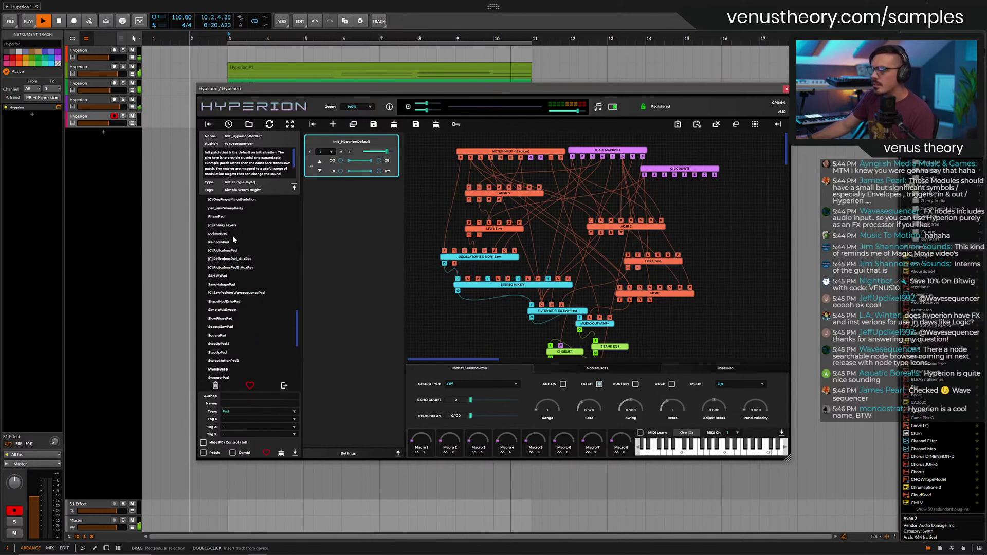
# Try the classic saw pad patch, load RainbowPad instead, look over its node graph, and close Hyperion.
pyautogui.click(232, 236)
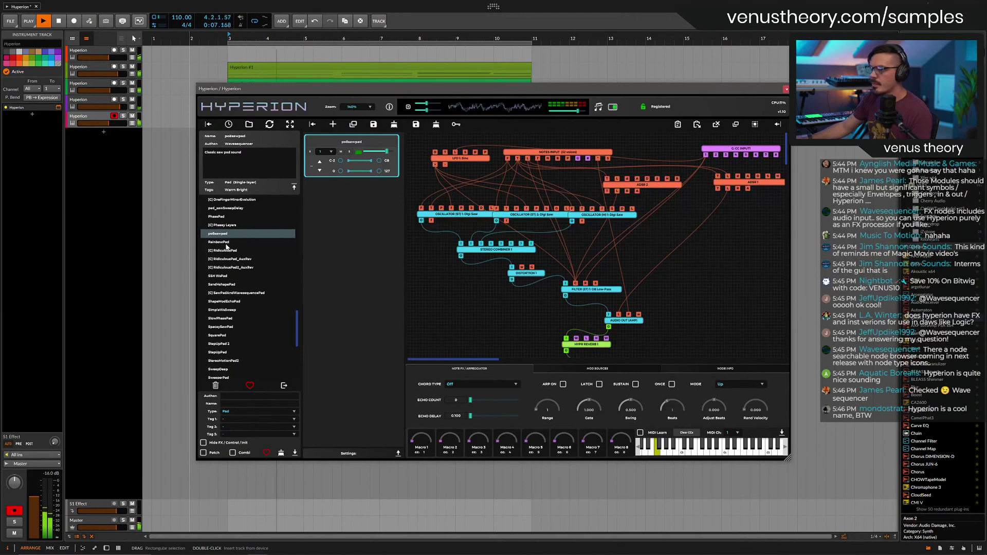
pyautogui.click(226, 242)
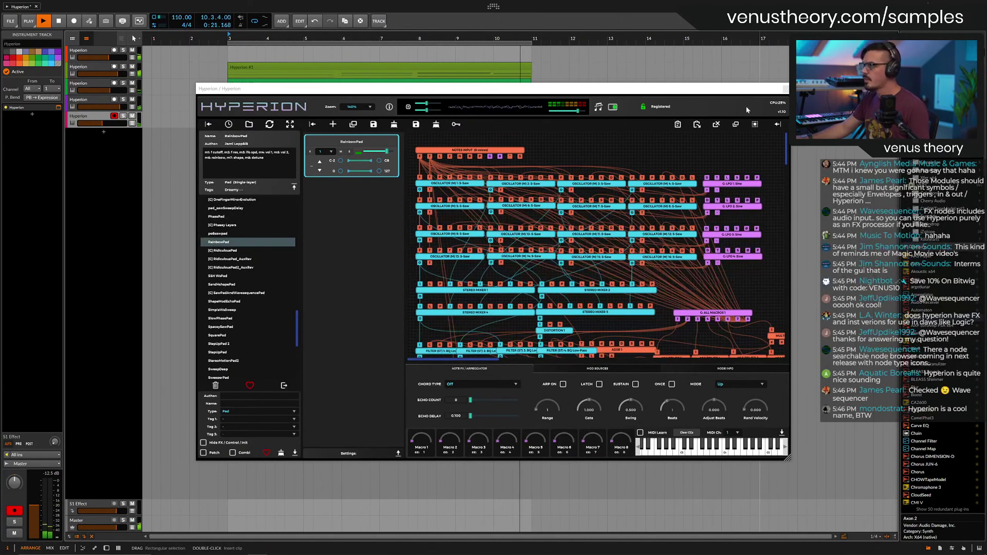
pyautogui.scroll(-3, 611, 218)
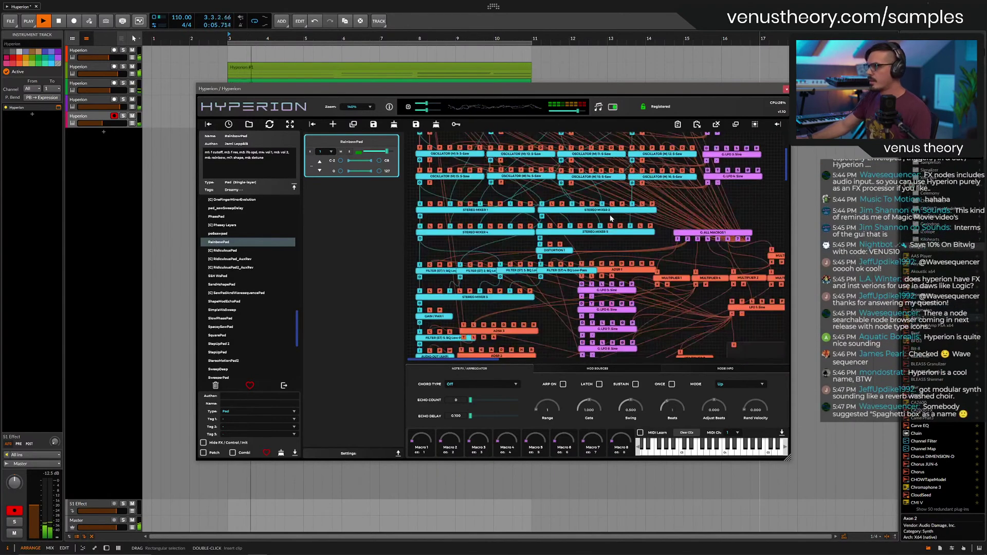
pyautogui.scroll(3, 607, 225)
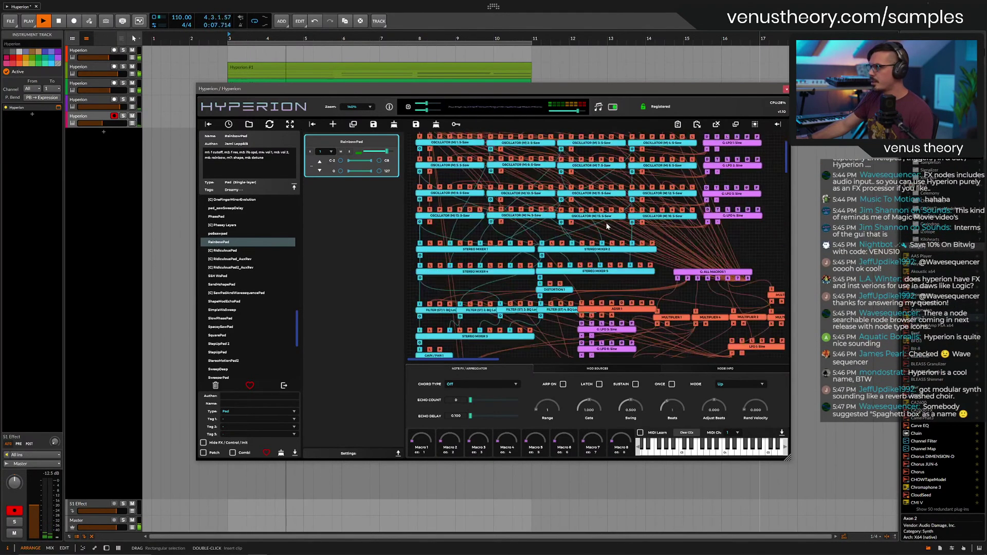
pyautogui.click(785, 89)
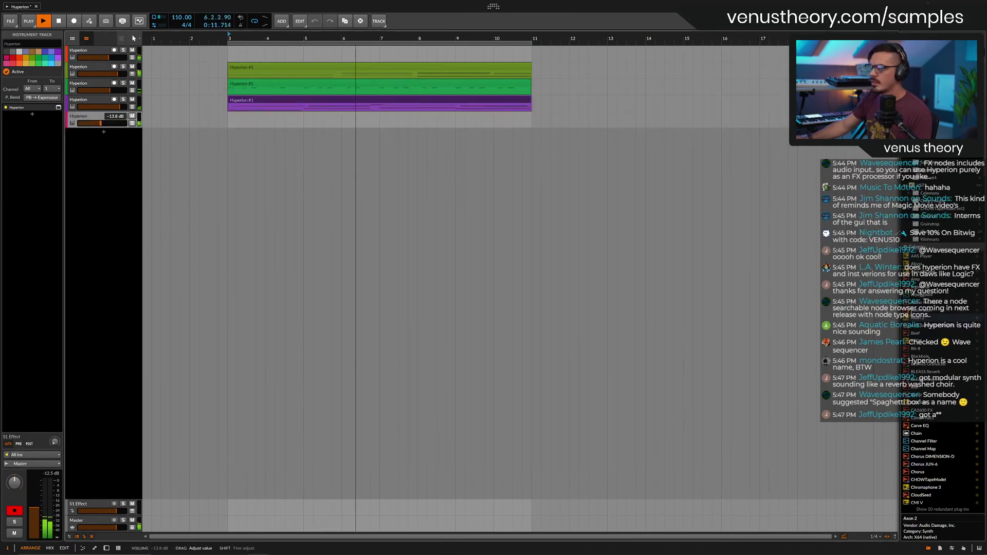
# Lower the fifth track's volume to -17.0 dB, record a pad part over the looped bars 3 to 11, and select the clip.
pyautogui.moveTo(98, 123); pyautogui.dragTo(100, 126)
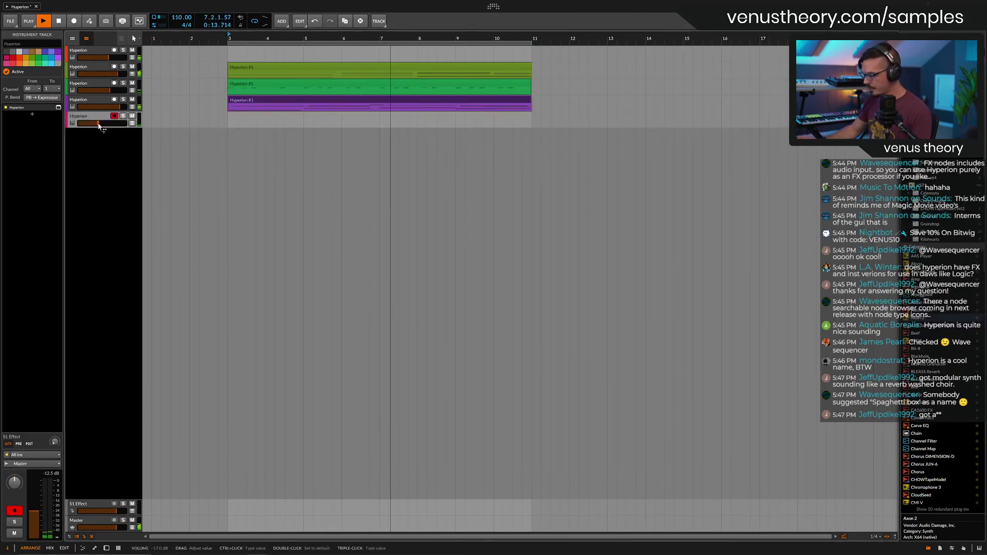
pyautogui.hotkey('ctrl', 'r')
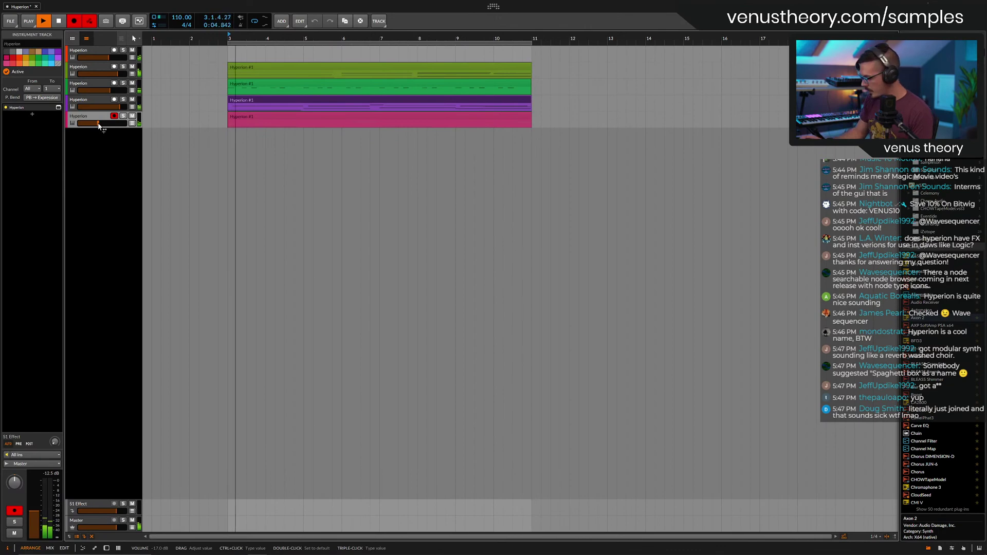
pyautogui.click(231, 119)
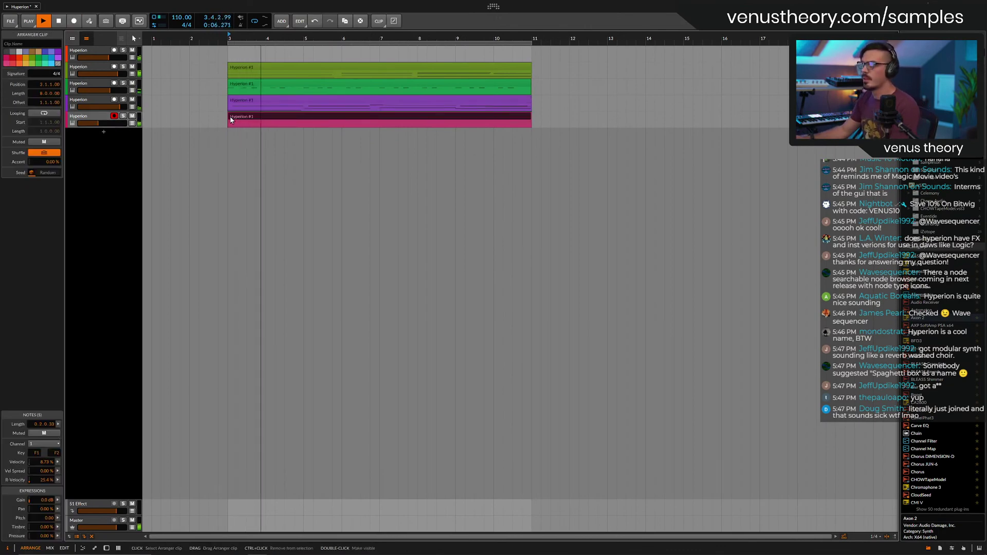
# Add a sixth instrument track with Hyperion and filter its patches to the Lead type.
pyautogui.click(106, 131)
pyautogui.write('hy')
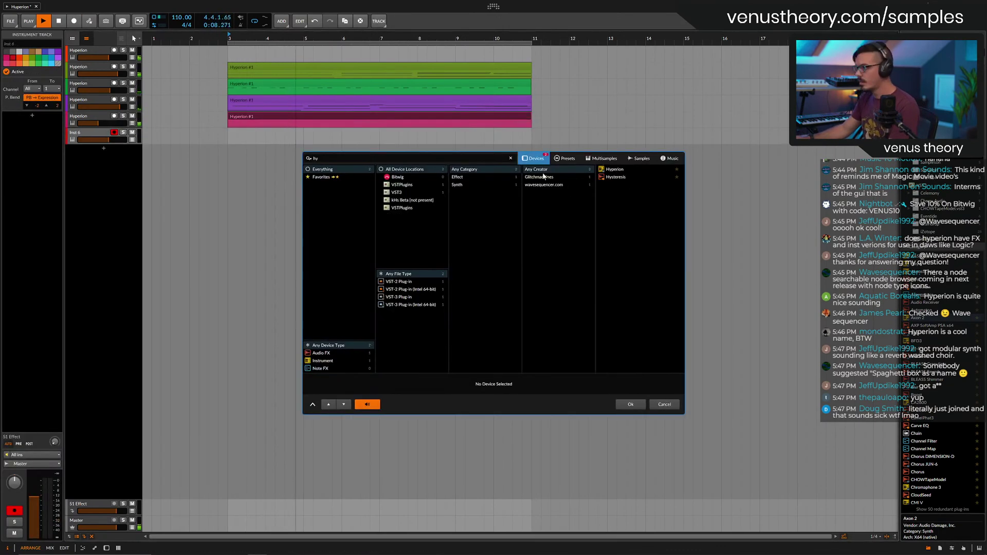
pyautogui.doubleClick(614, 169)
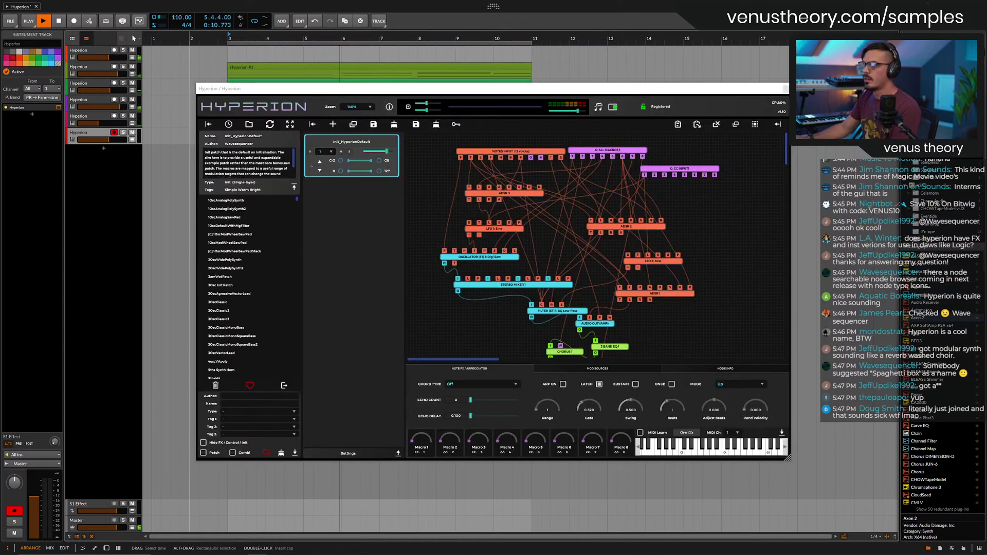
pyautogui.scroll(-3, 240, 333)
pyautogui.click(257, 419)
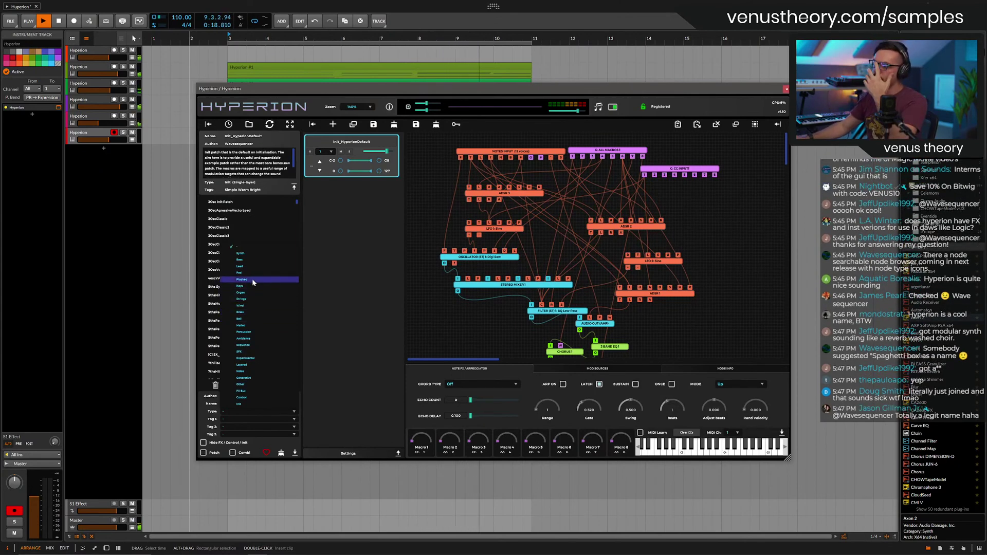
pyautogui.click(239, 266)
# Try the FilterSineLead patch and load ClassicLeadSynth instead on the sixth track.
pyautogui.click(230, 222)
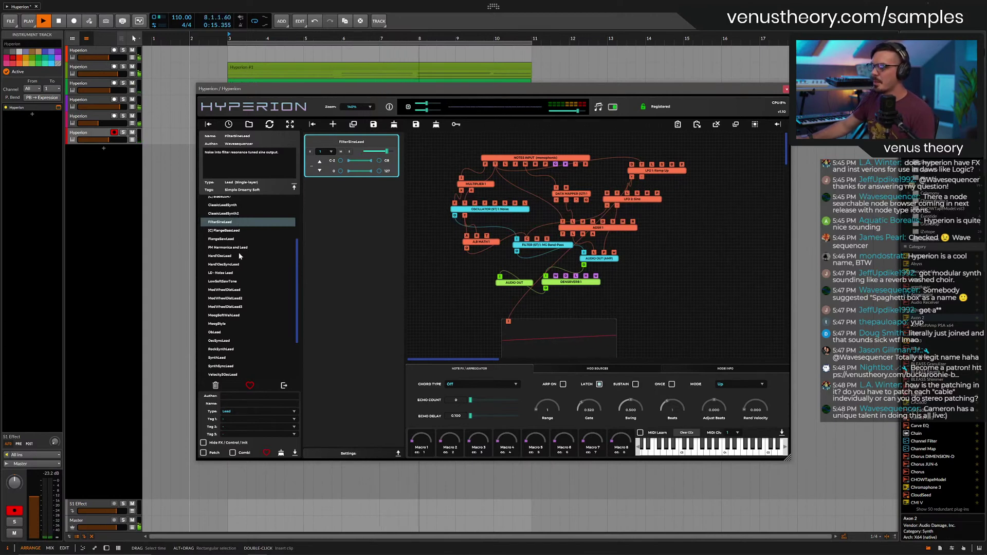
pyautogui.scroll(1, 234, 239)
pyautogui.click(234, 233)
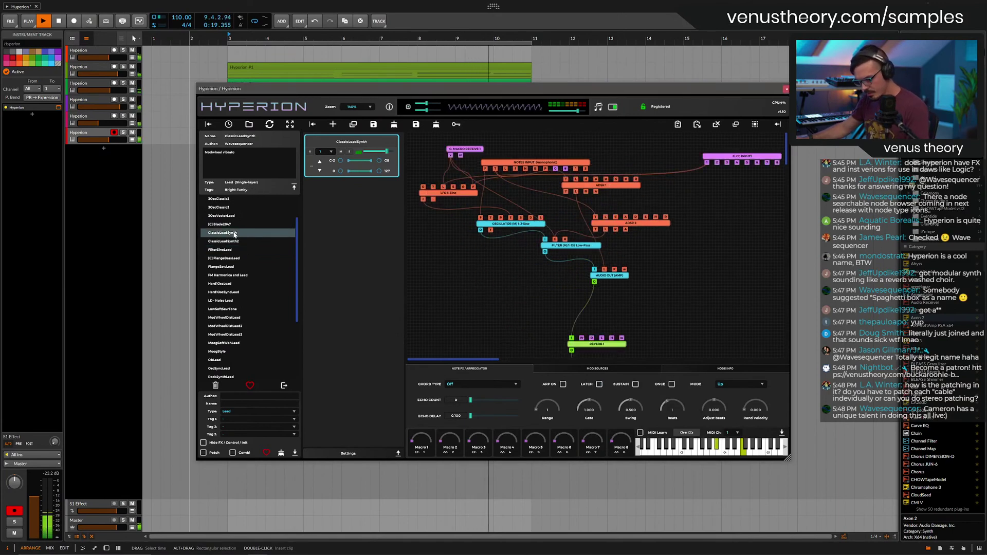
pyautogui.scroll(1, 234, 234)
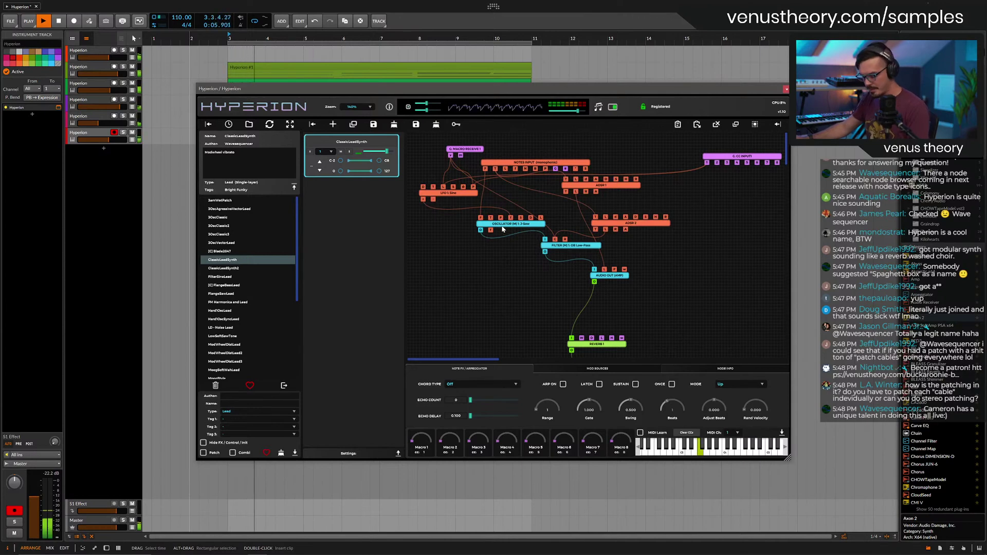
# Bring up the low-pass filter and ADSR 2 node controls of the lead patch, and close Hyperion.
pyautogui.click(583, 246)
pyautogui.click(612, 226)
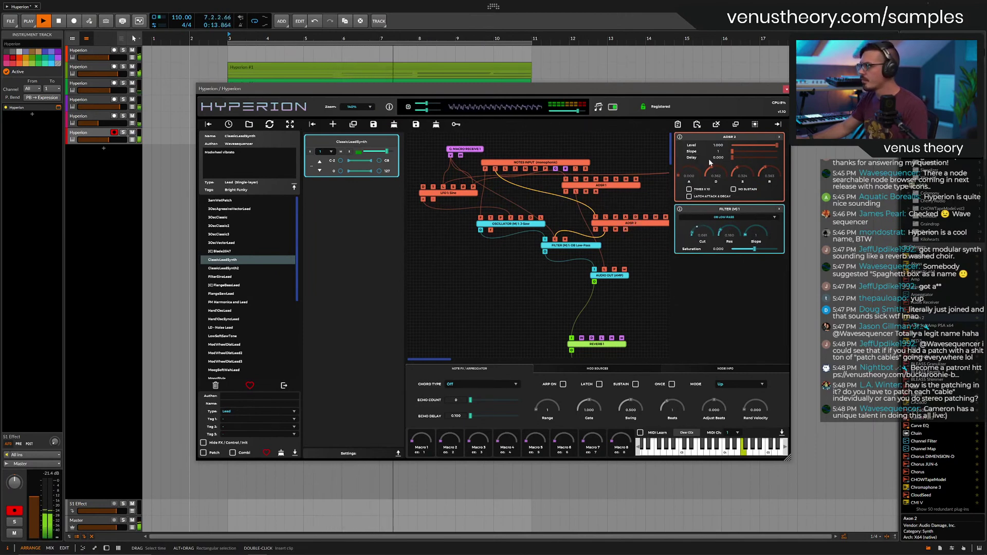
pyautogui.click(579, 237)
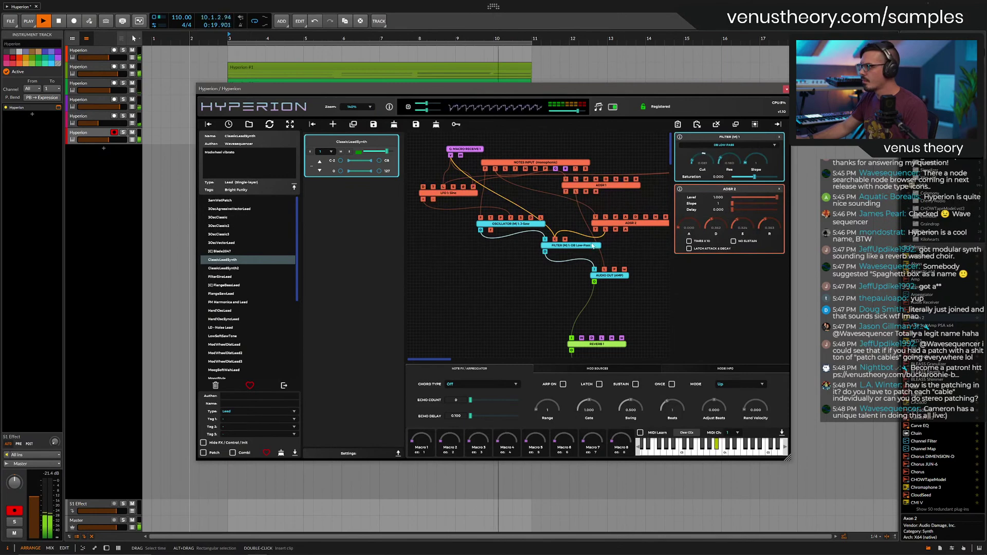
pyautogui.click(630, 222)
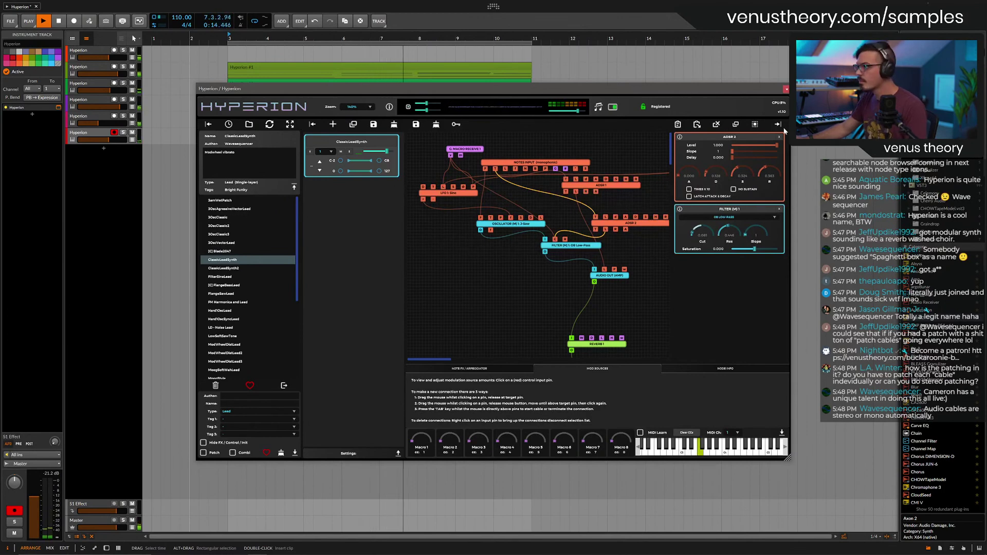
pyautogui.click(786, 89)
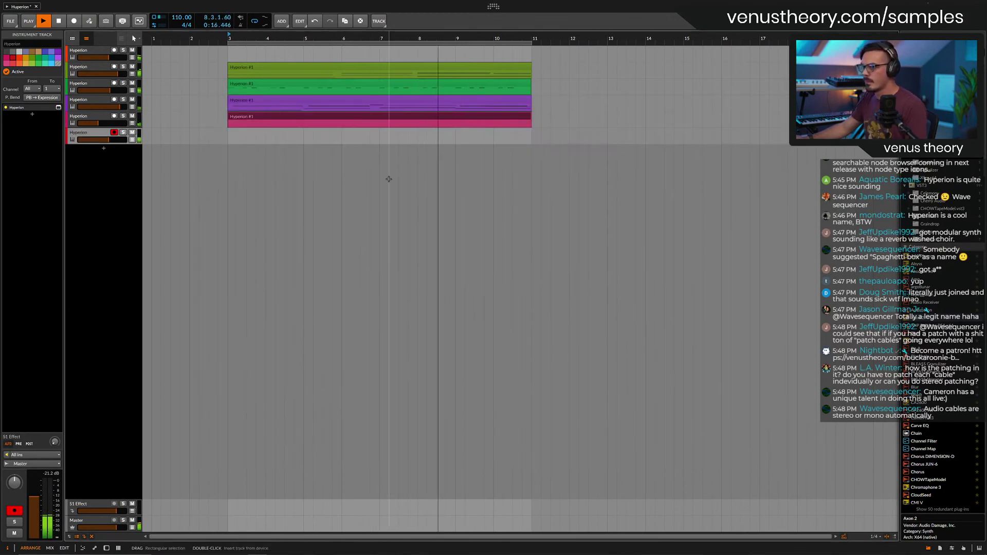
# Insert the Stochas instrument before Hyperion on the sixth track.
pyautogui.click(32, 115)
pyautogui.write('stoc')
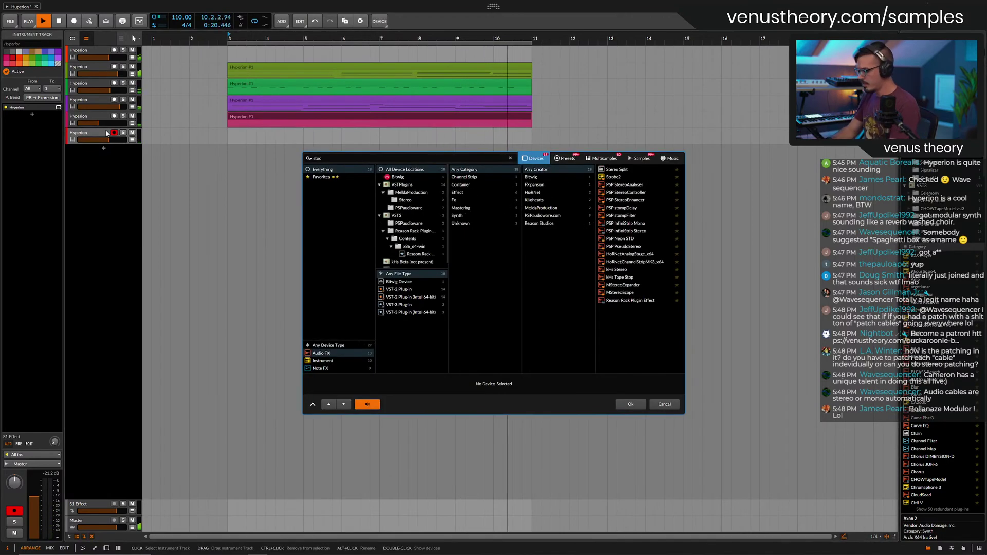
pyautogui.click(323, 360)
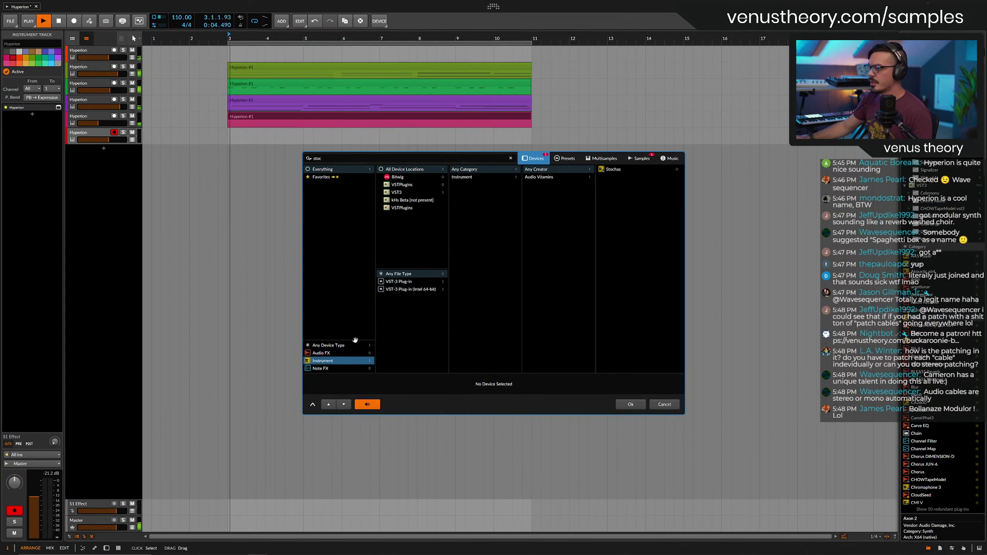
pyautogui.doubleClick(587, 168)
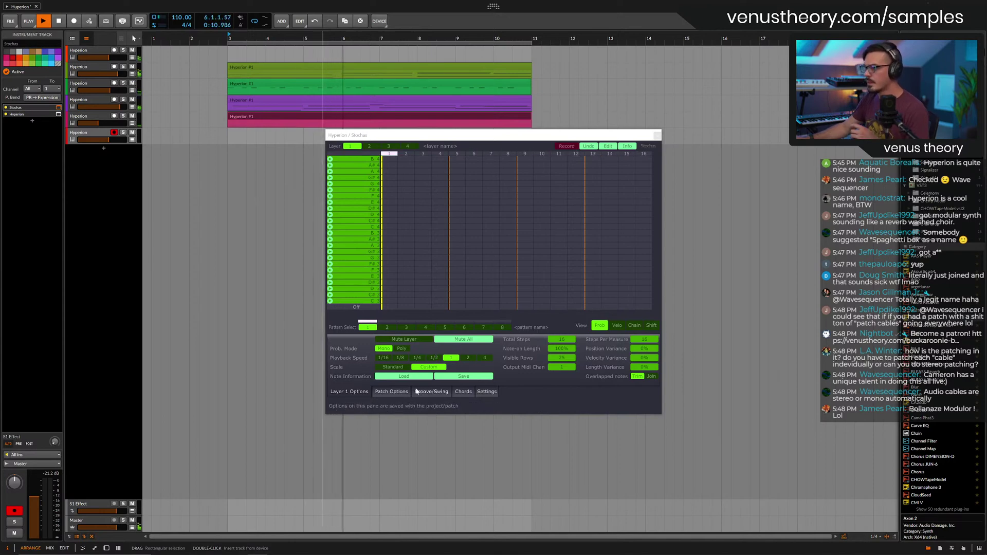
# Set Stochas to pass through all MIDI data and record a few played notes into pattern 1 of layer 1.
pyautogui.click(391, 392)
pyautogui.click(423, 391)
pyautogui.click(391, 391)
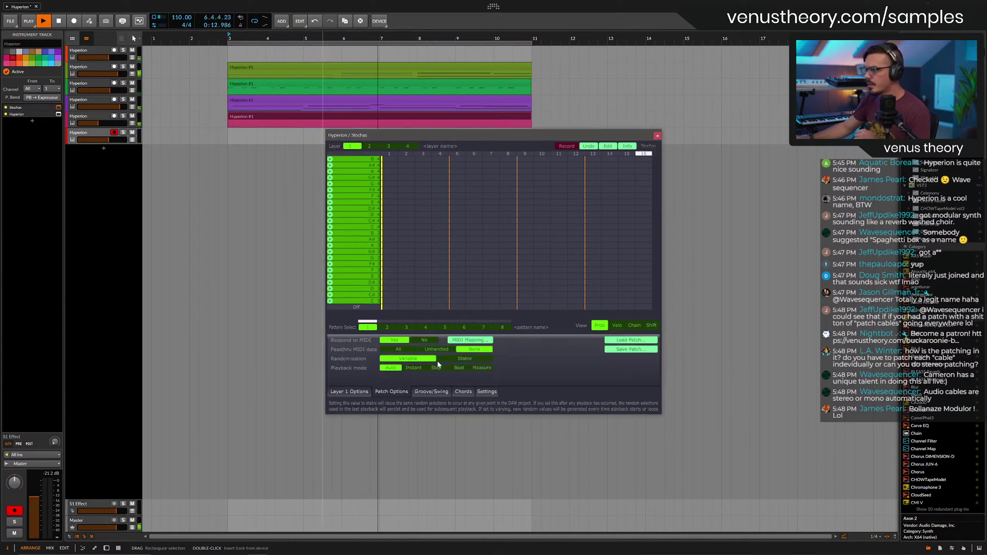
pyautogui.click(410, 350)
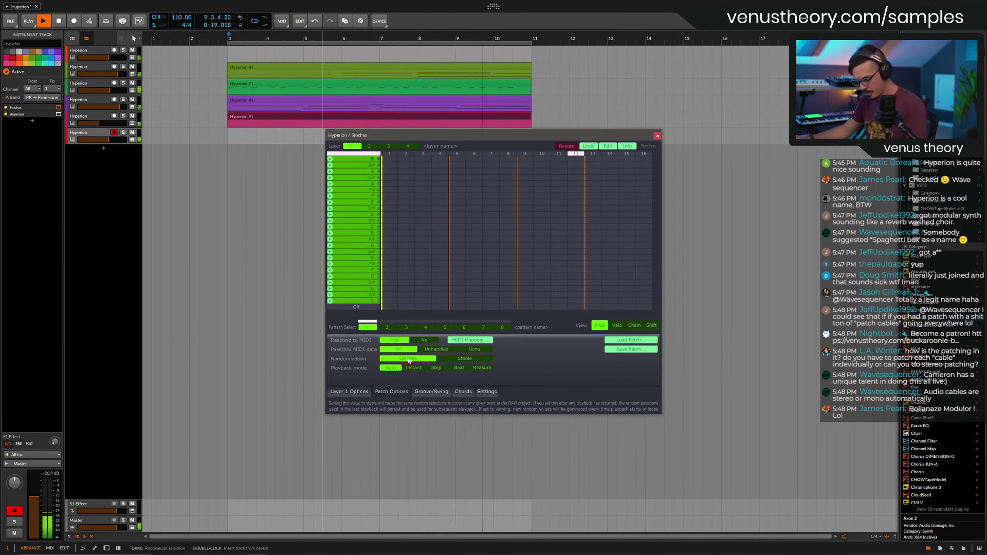
pyautogui.click(568, 146)
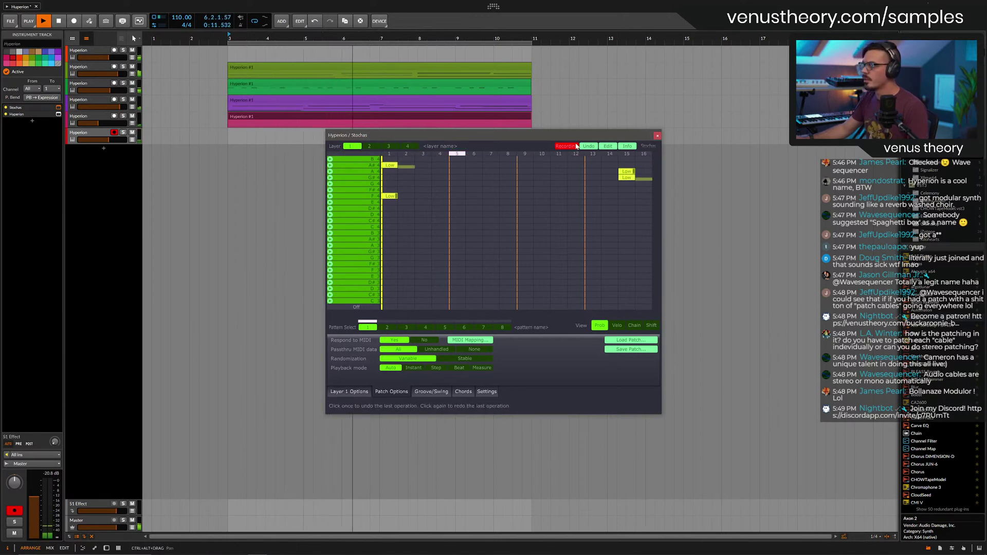
pyautogui.click(572, 146)
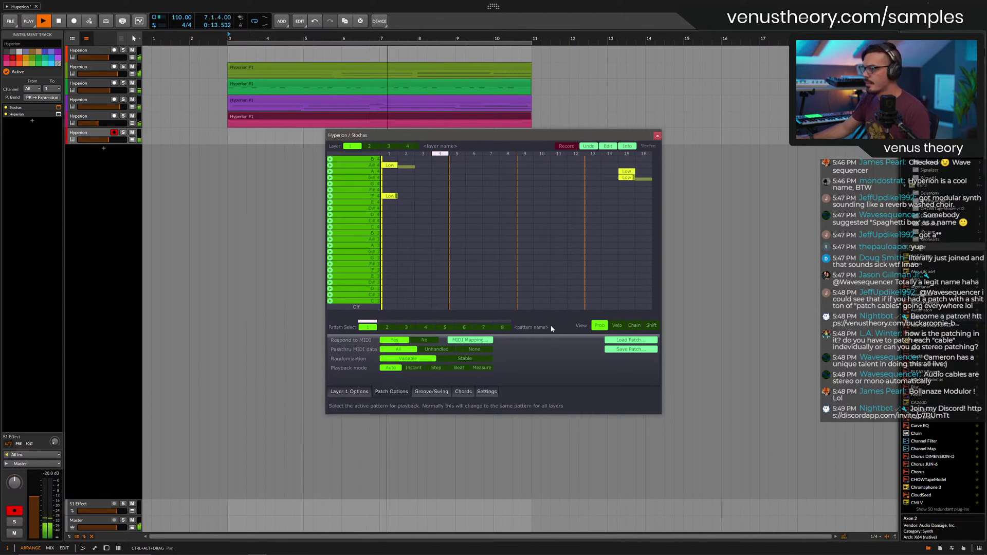
# Try 32 visible rows for Stochas layer 1, and set the number to 40 instead.
pyautogui.click(349, 391)
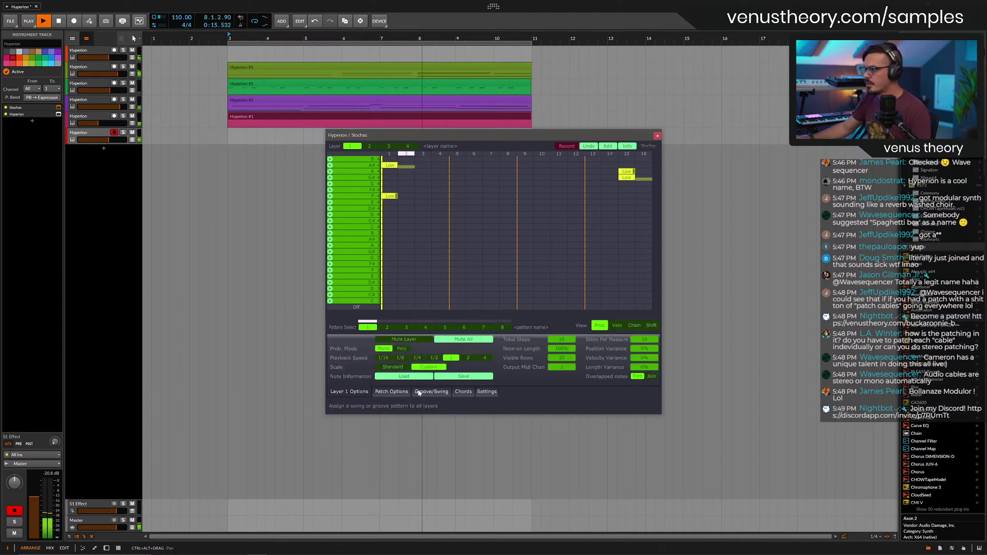
pyautogui.doubleClick(552, 359)
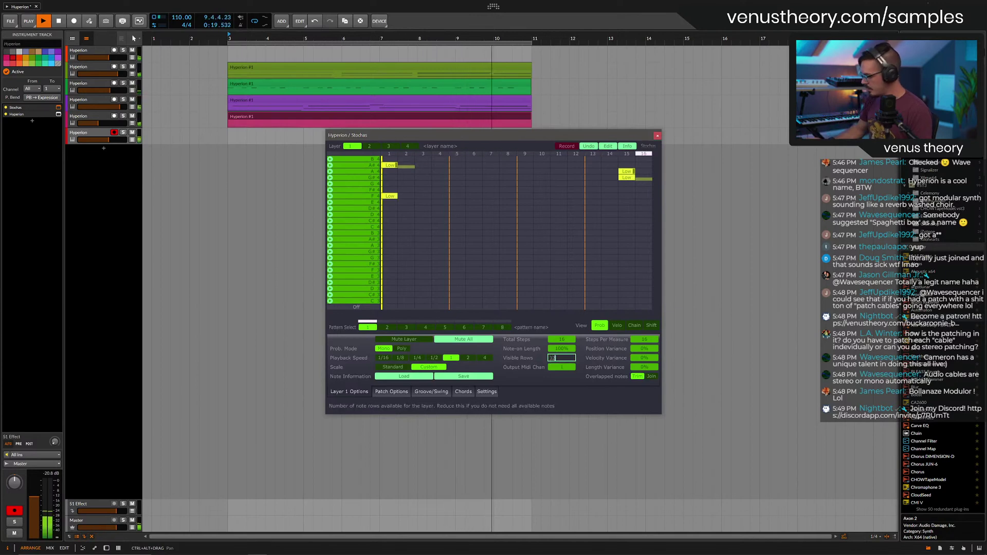
pyautogui.write('32')
pyautogui.press('Return')
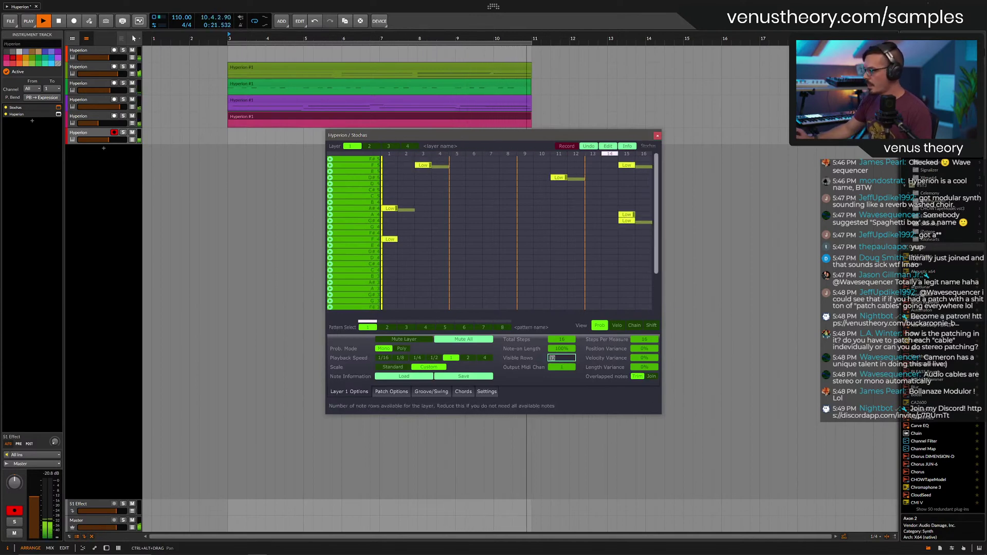
pyautogui.write('40')
pyautogui.press('Return')
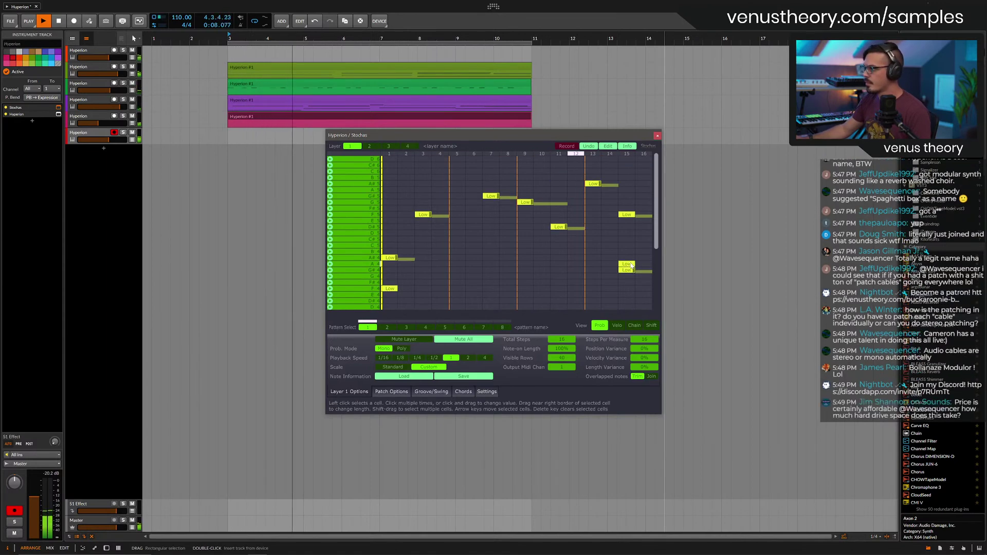
# Delete the A4 note at step 15 of Stochas pattern 1 and record more played notes into the pattern.
pyautogui.click(630, 264)
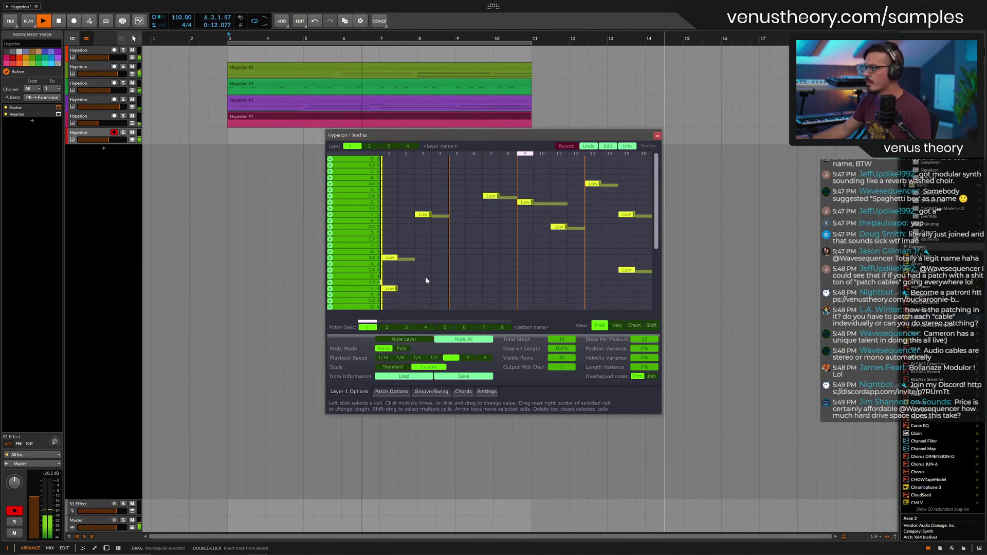
pyautogui.click(572, 147)
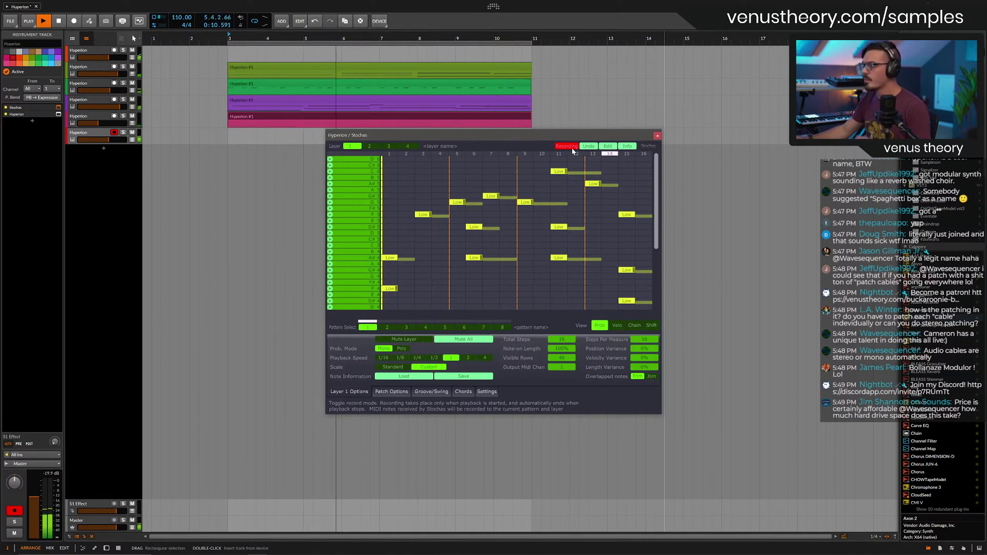
# Add Low notes A#4 and D#4 at step 3, D#4 at step 6, G4 and D4 at step 11, and D4 at step 13.
pyautogui.click(422, 258)
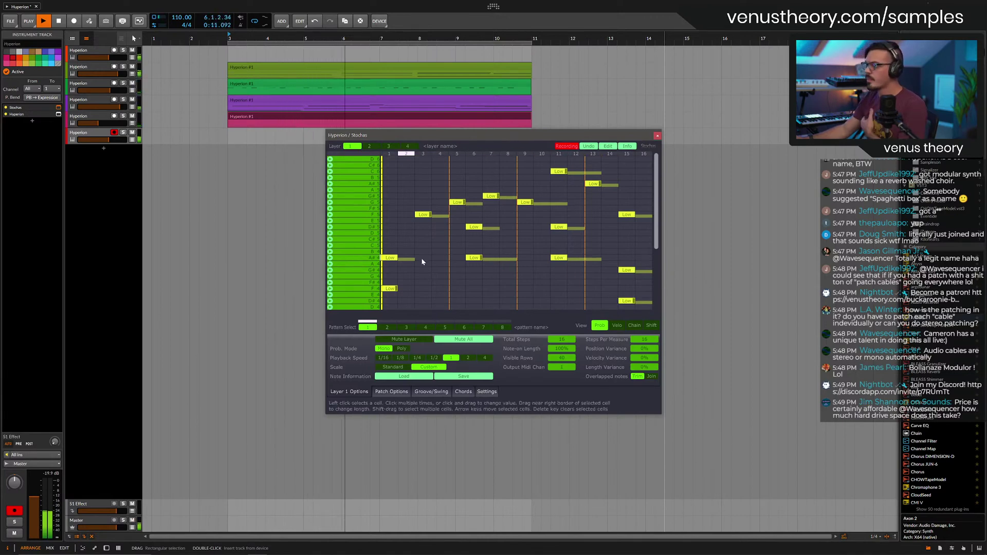
pyautogui.click(427, 302)
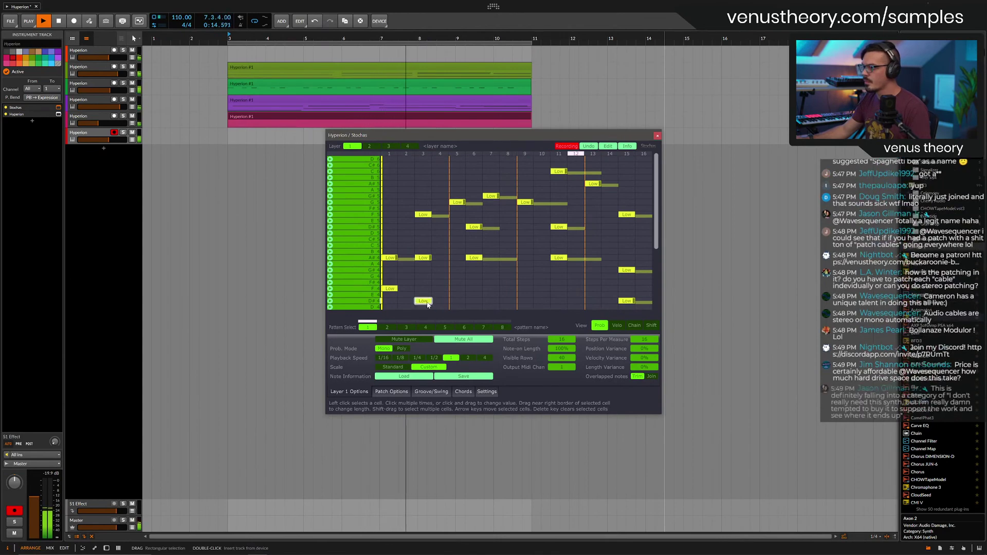
pyautogui.click(473, 300)
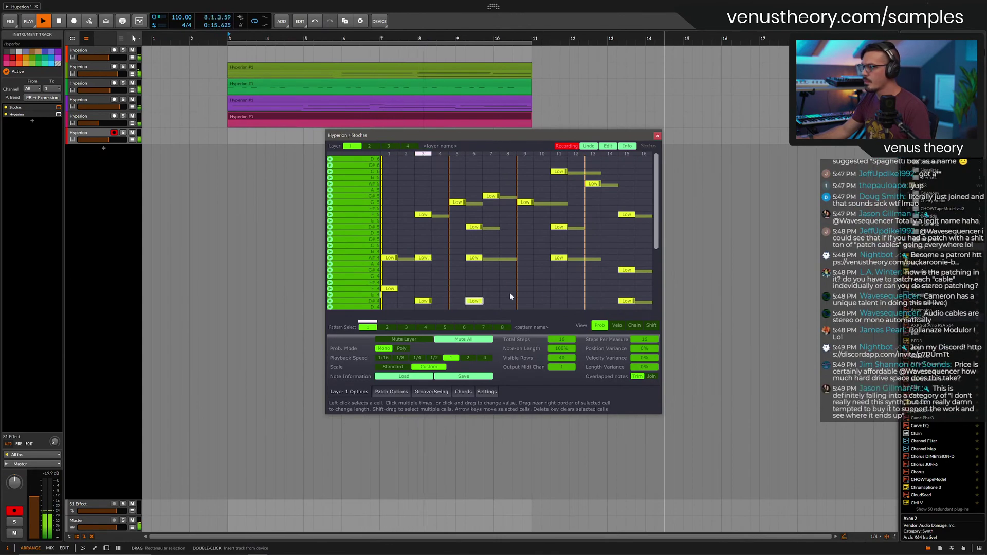
pyautogui.click(559, 282)
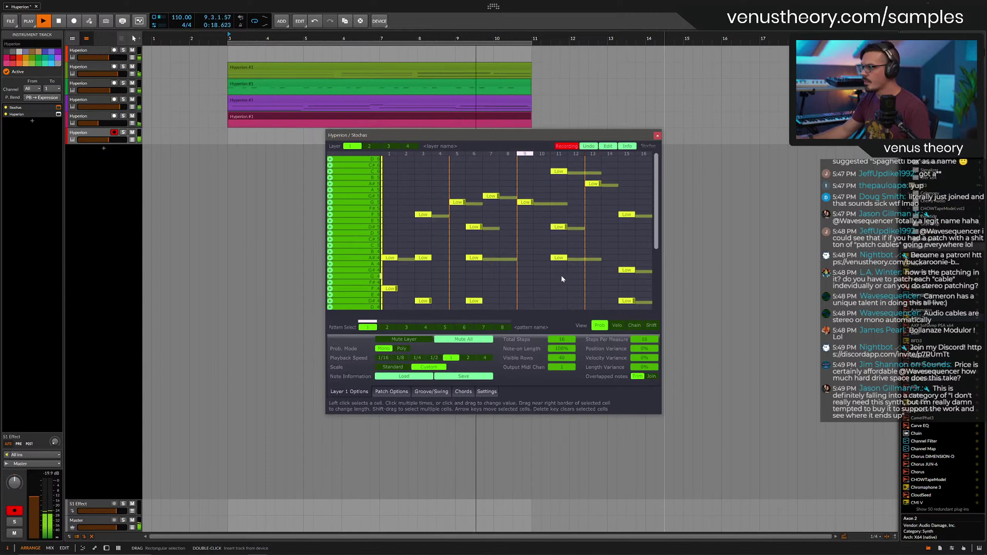
pyautogui.click(561, 277)
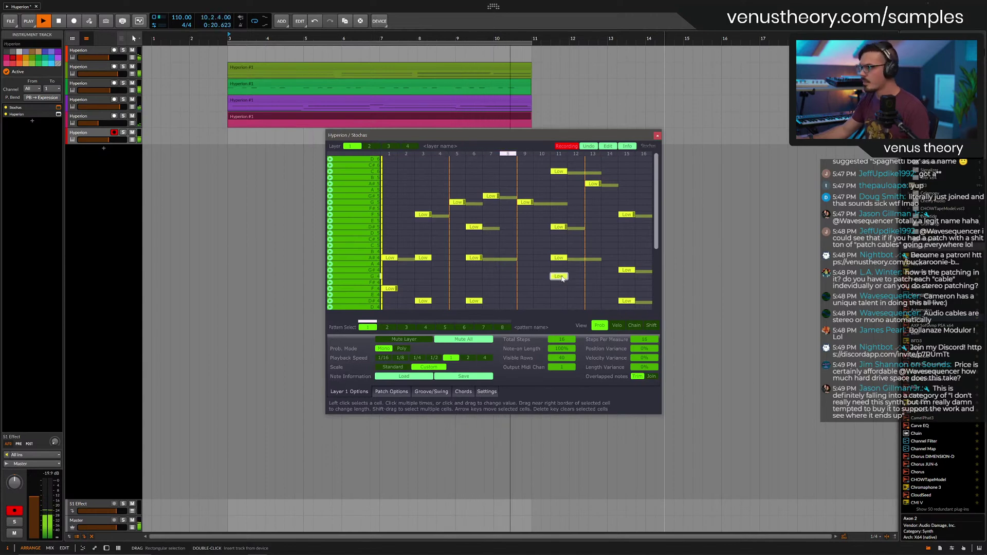
pyautogui.click(560, 306)
pyautogui.click(595, 307)
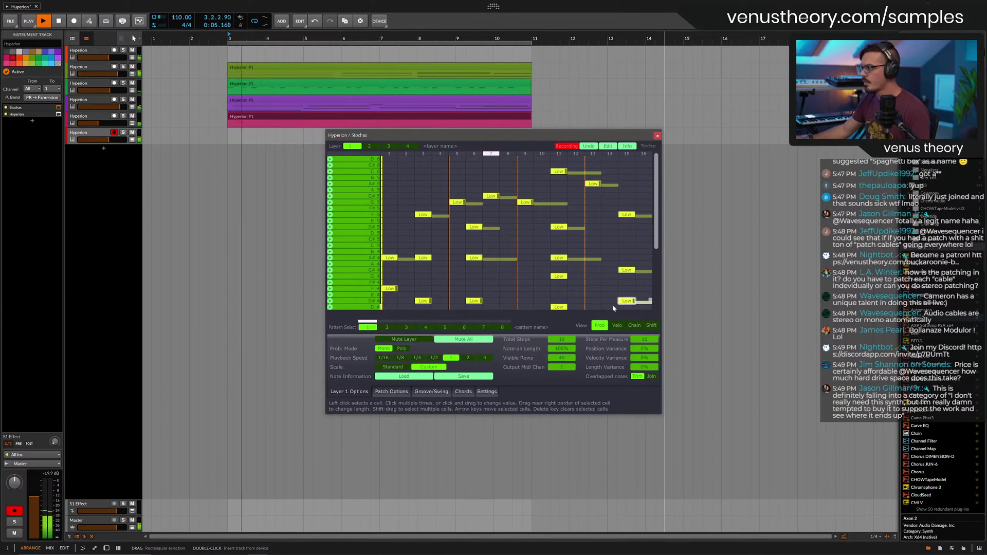
# Add Low notes D#5 at steps 5, 9 and 13, A#4 at step 9, and D4 at steps 3, 5 and 6.
pyautogui.click(592, 228)
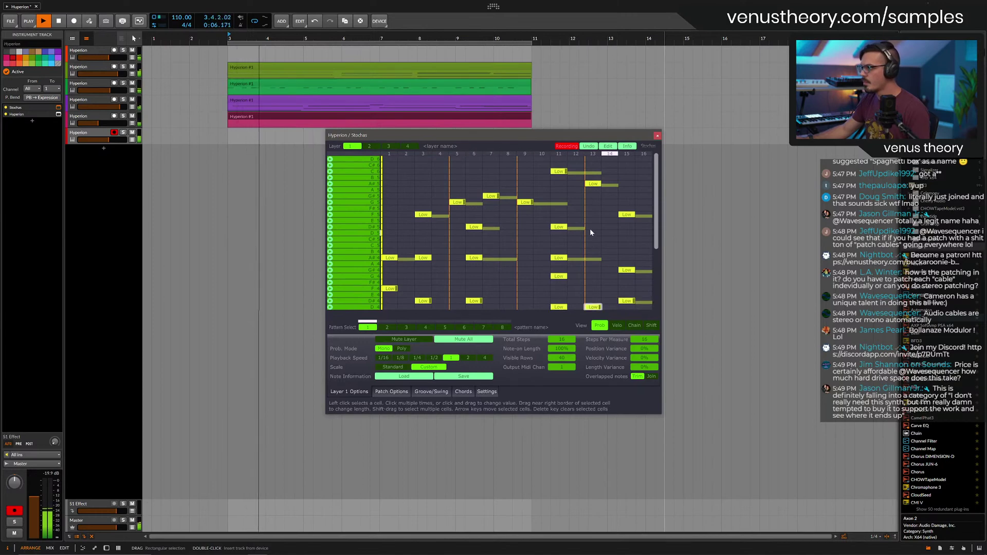
pyautogui.click(525, 227)
pyautogui.click(525, 258)
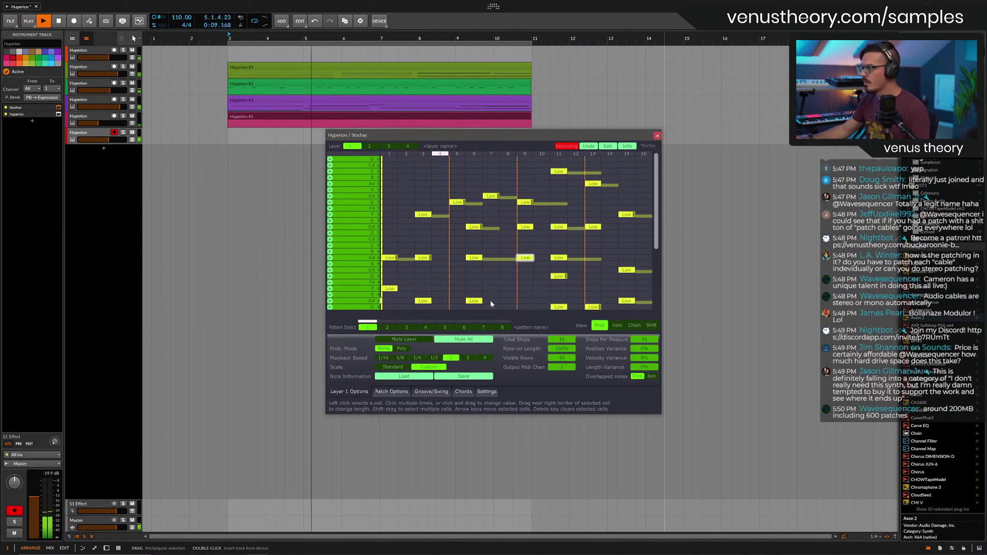
pyautogui.click(474, 307)
pyautogui.click(423, 306)
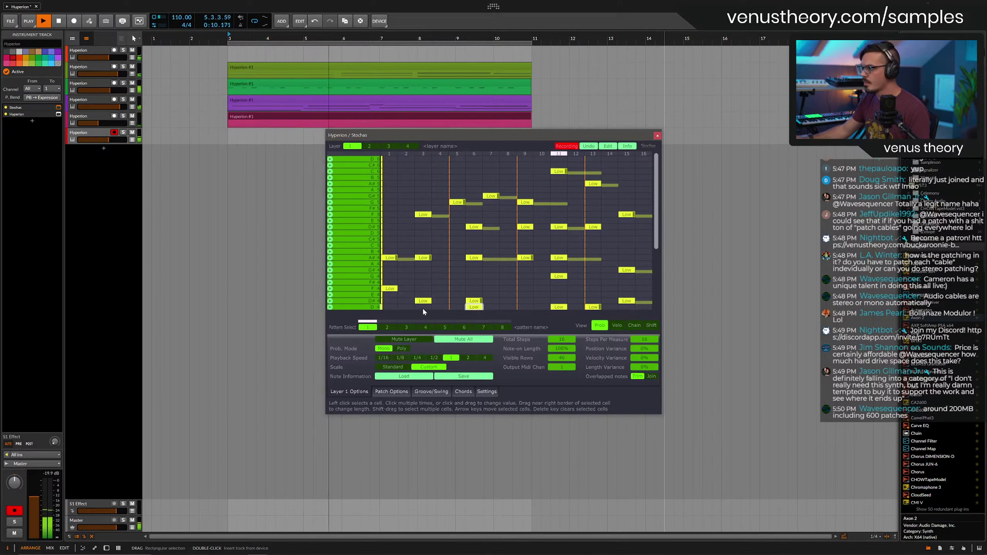
pyautogui.click(457, 307)
pyautogui.click(460, 228)
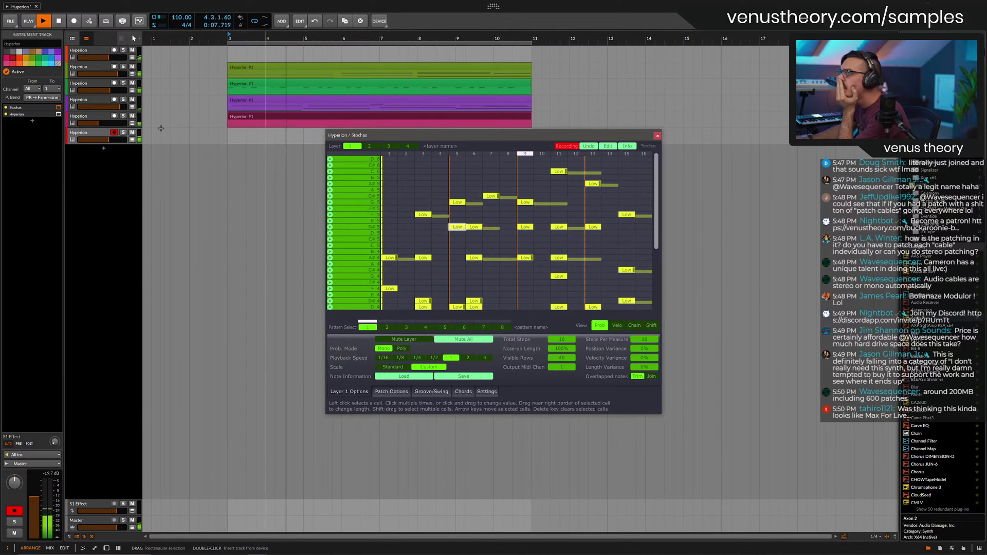
# Solo the sixth track and adjust the Notes Input settings of its Hyperion lead patch.
pyautogui.click(123, 132)
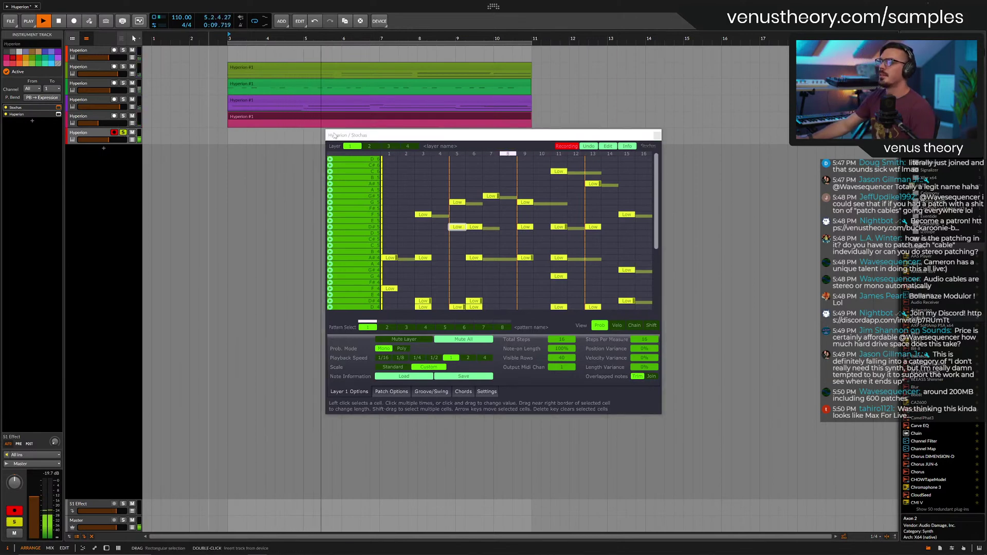
pyautogui.click(58, 115)
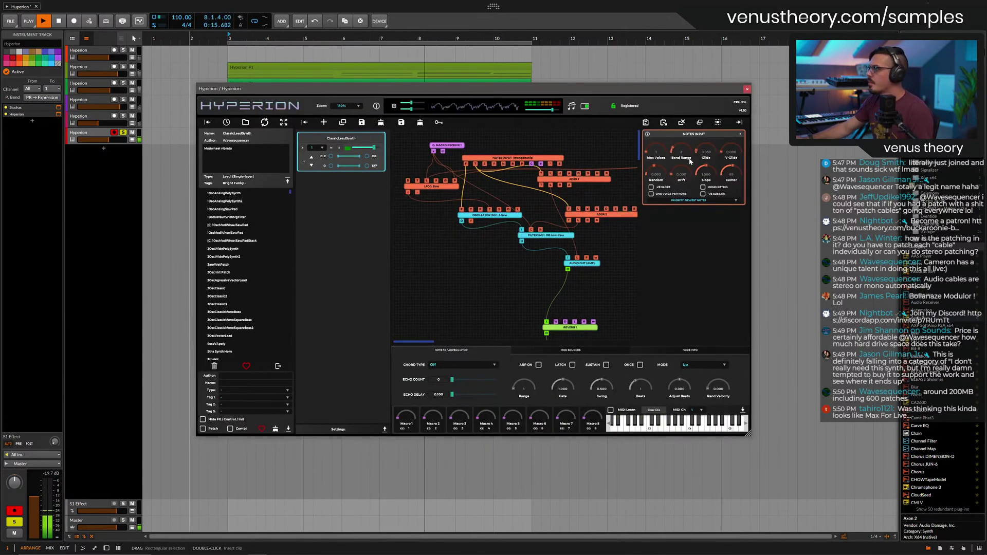
pyautogui.moveTo(692, 169); pyautogui.dragTo(699, 146)
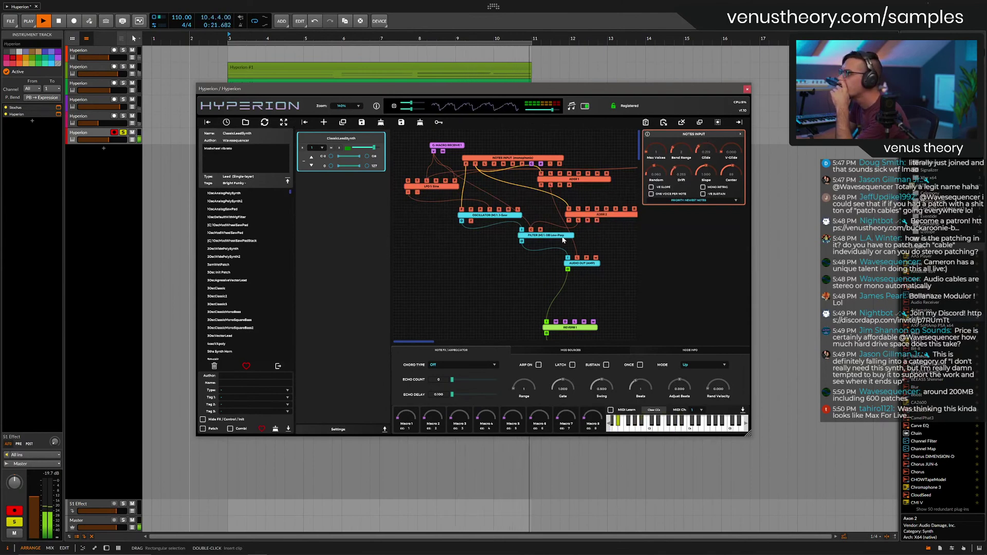
# Show the ADSR 1 and ADSR 2 controls of the lead patch, lower ADSR 2's level and adjust its attack.
pyautogui.doubleClick(589, 215)
pyautogui.doubleClick(580, 179)
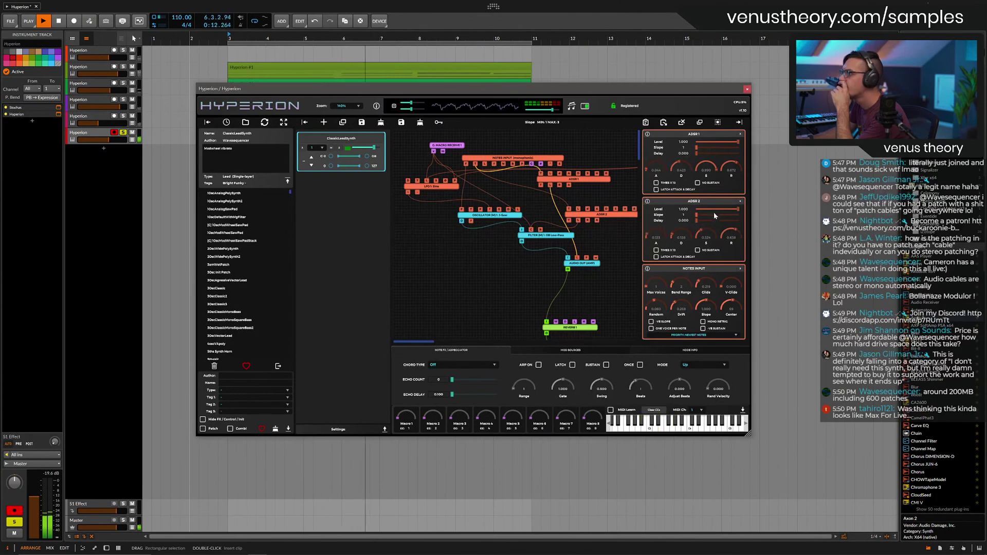
pyautogui.moveTo(711, 208); pyautogui.dragTo(718, 210)
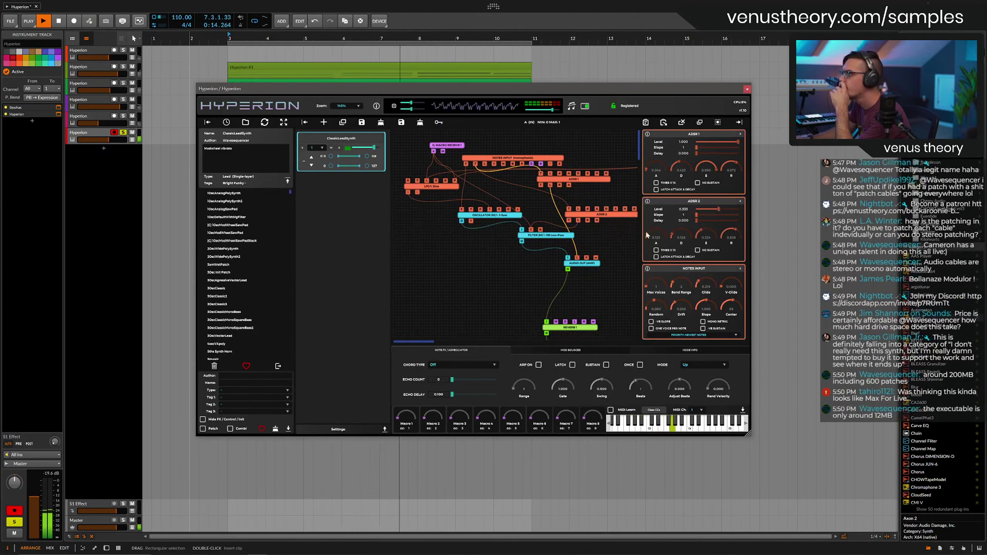
pyautogui.moveTo(646, 235); pyautogui.dragTo(652, 241)
pyautogui.click(724, 209)
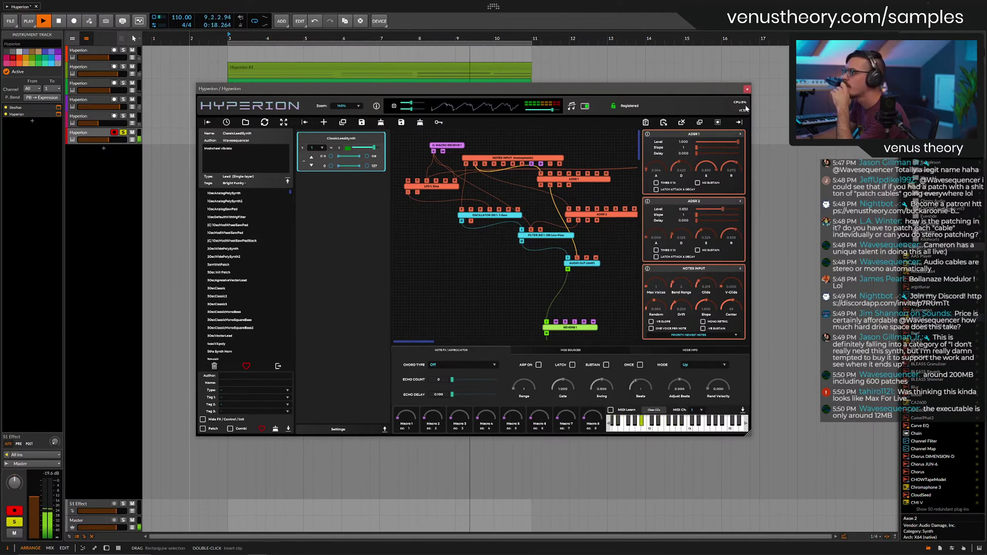
# Return to Stochas and set layer 1 to the standard Natural Minor scale in the key of F.
pyautogui.click(15, 108)
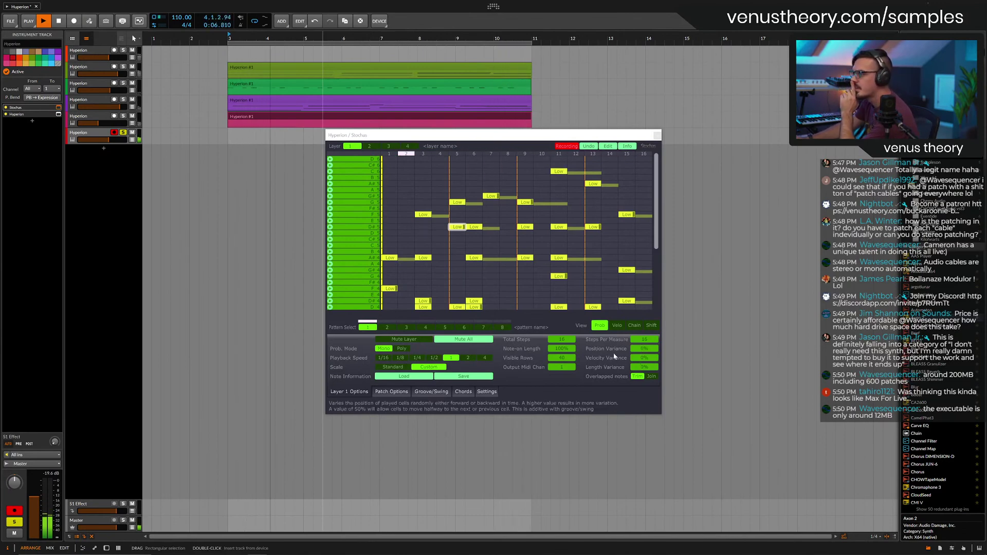
pyautogui.click(402, 367)
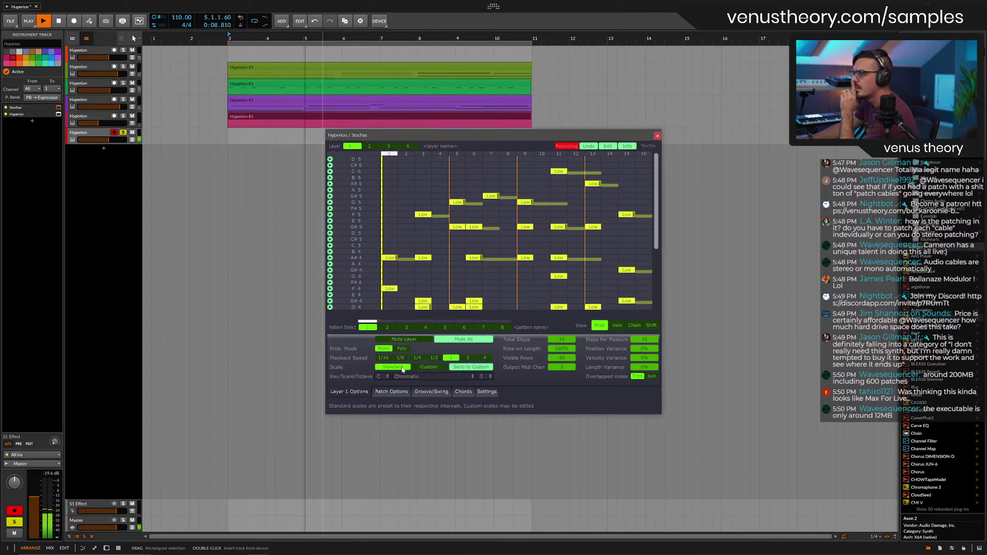
pyautogui.click(425, 376)
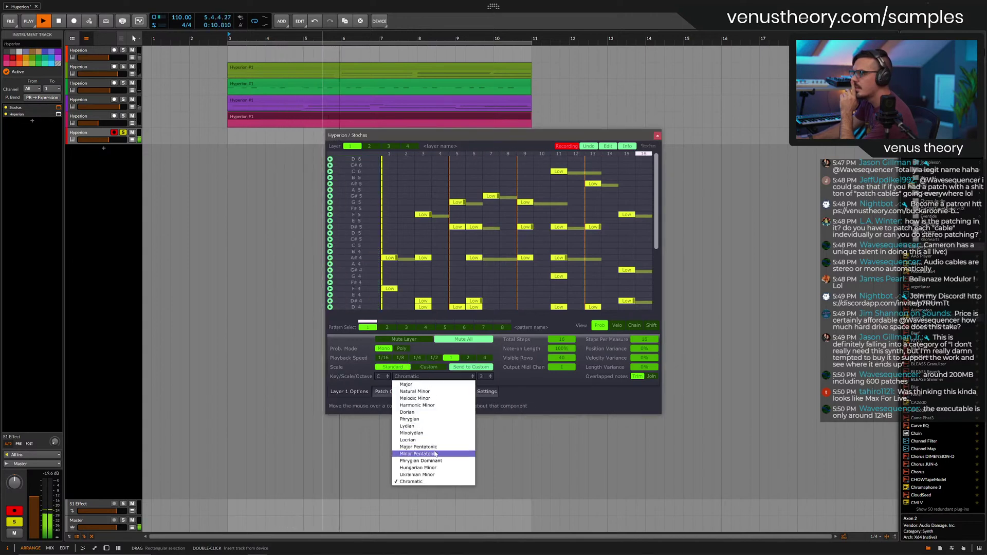
pyautogui.click(414, 391)
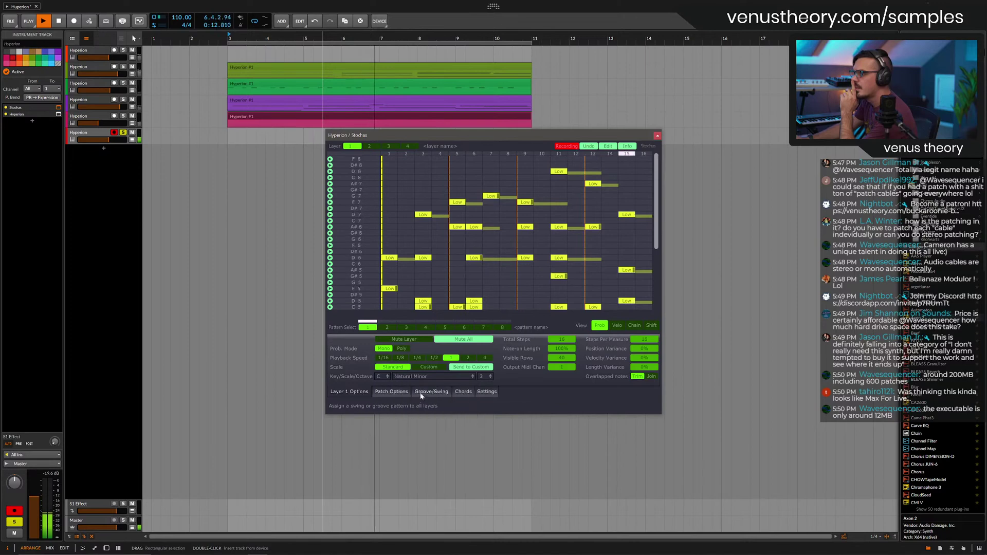
pyautogui.click(383, 376)
pyautogui.click(387, 425)
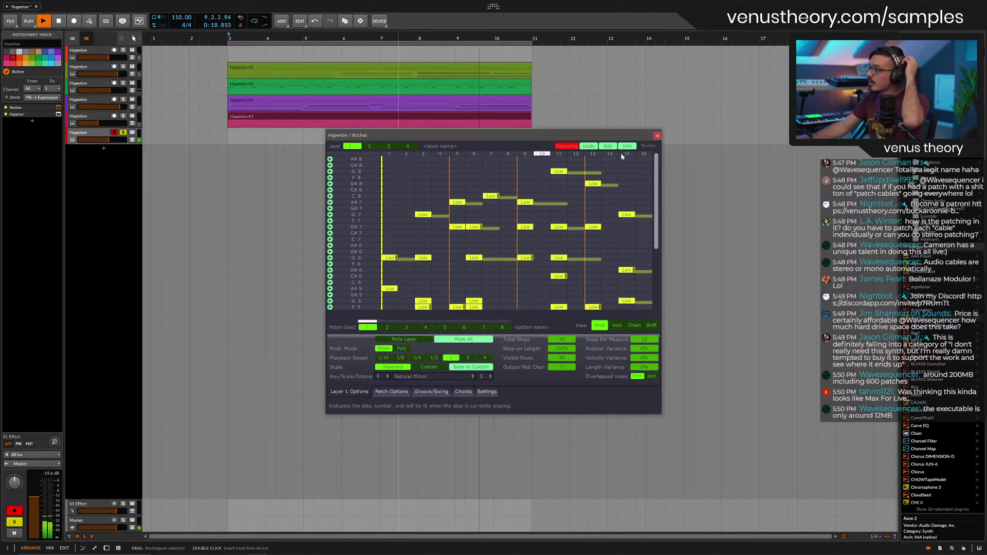
# Clear all cell data from pattern 1, record a new played phrase into it, and close Stochas.
pyautogui.click(608, 146)
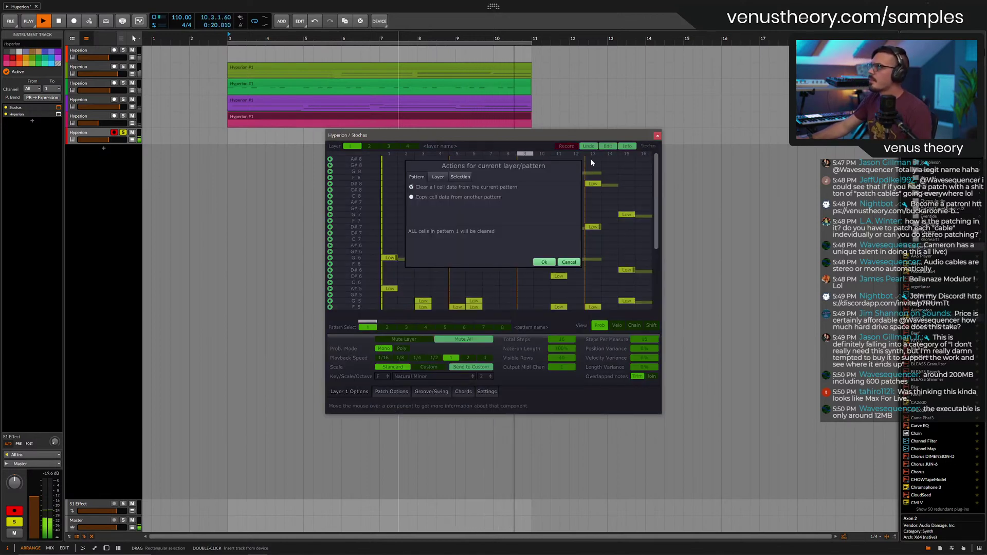
pyautogui.click(543, 262)
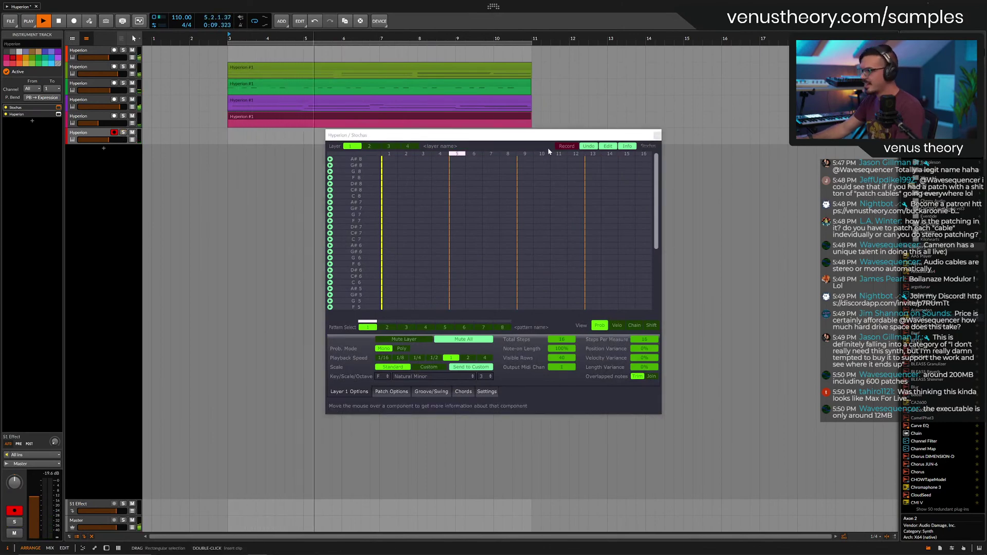
pyautogui.click(567, 148)
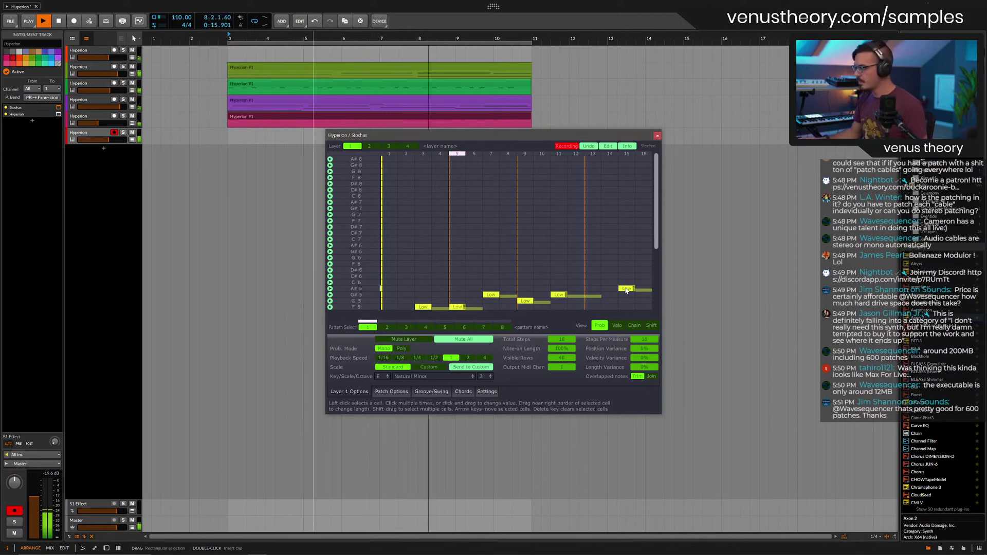
pyautogui.click(567, 146)
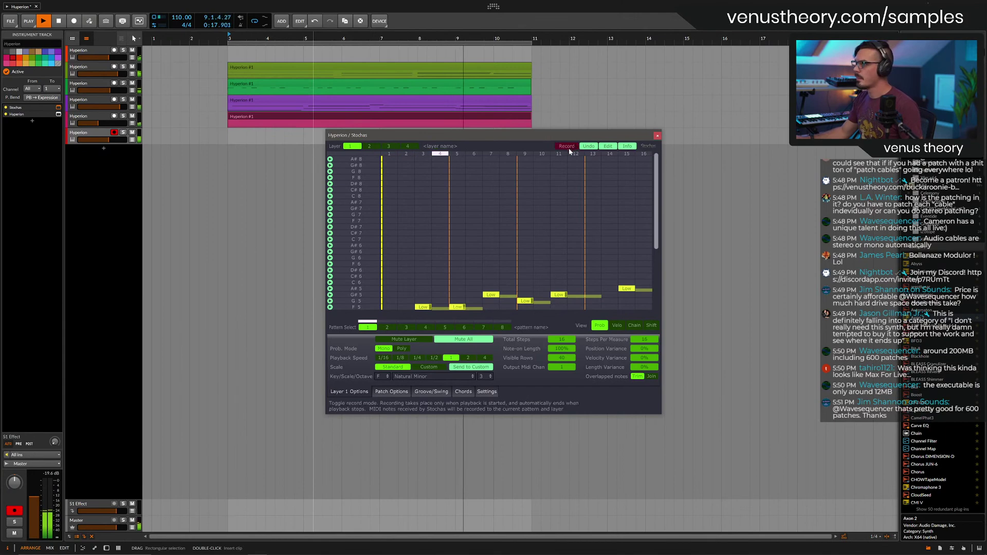
pyautogui.moveTo(657, 211); pyautogui.dragTo(655, 278)
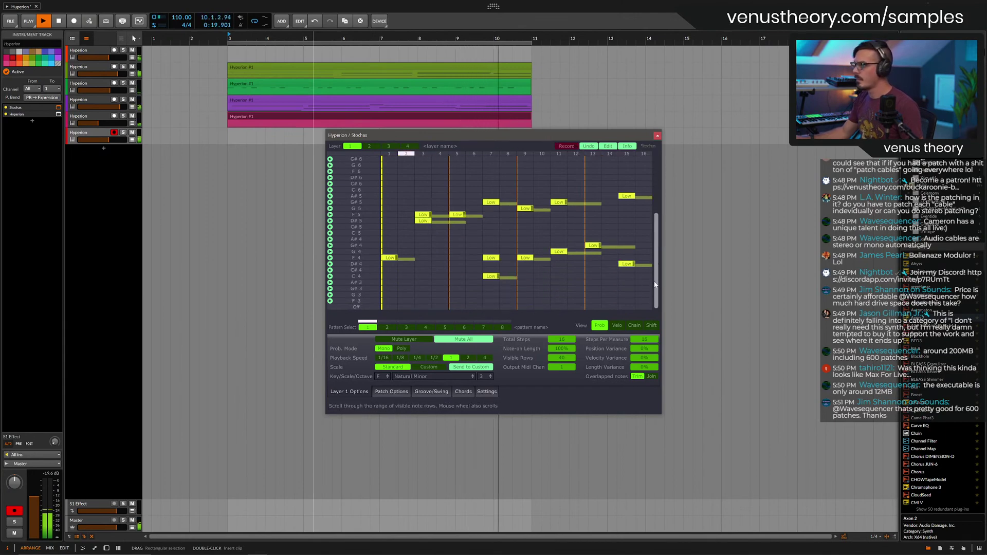
pyautogui.click(58, 107)
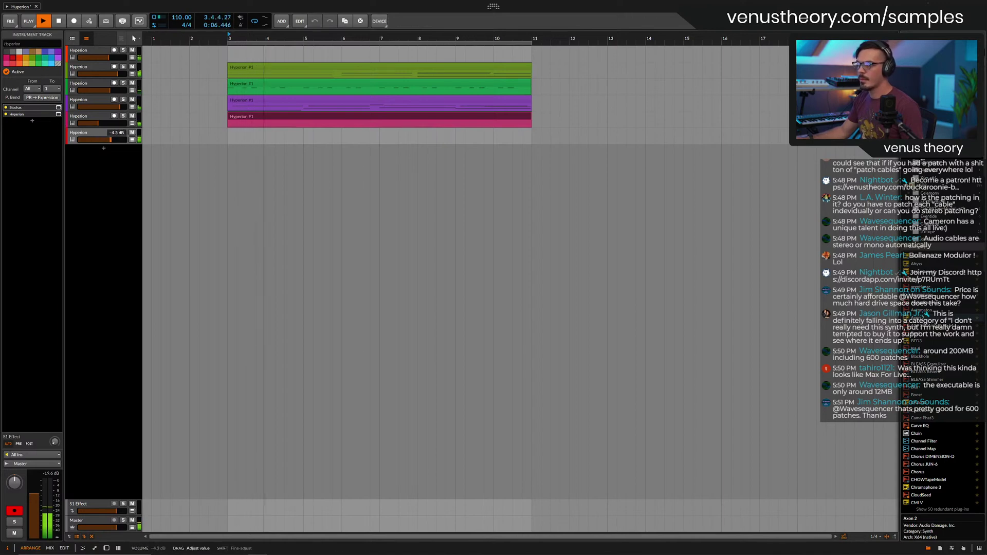
# Add a seventh instrument track with Hyperion as its device.
pyautogui.click(105, 149)
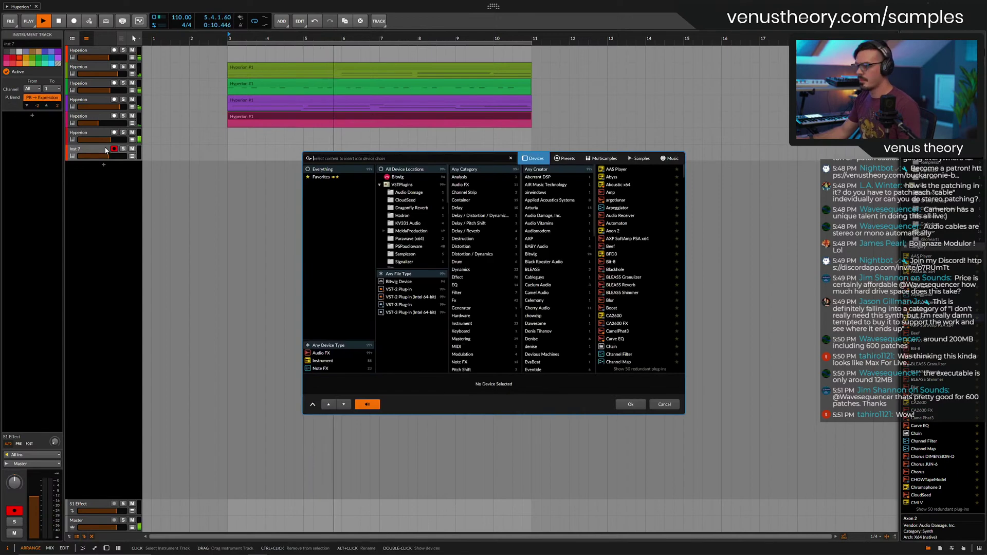
pyautogui.write('hy')
pyautogui.doubleClick(626, 173)
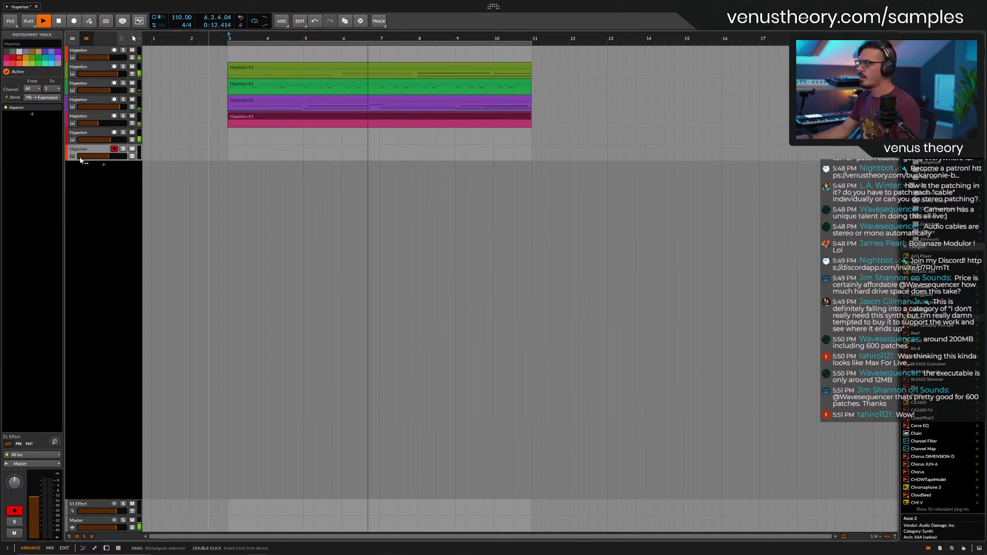
# With the sixth track soloed, set the probability mode of Stochas layer 1 to Poly, and close Stochas.
pyautogui.click(123, 132)
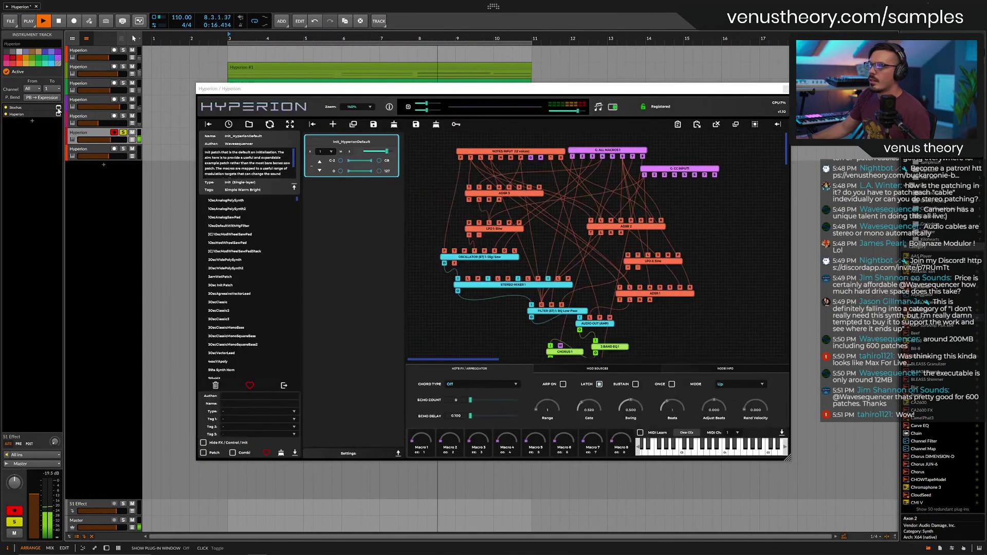
pyautogui.click(58, 107)
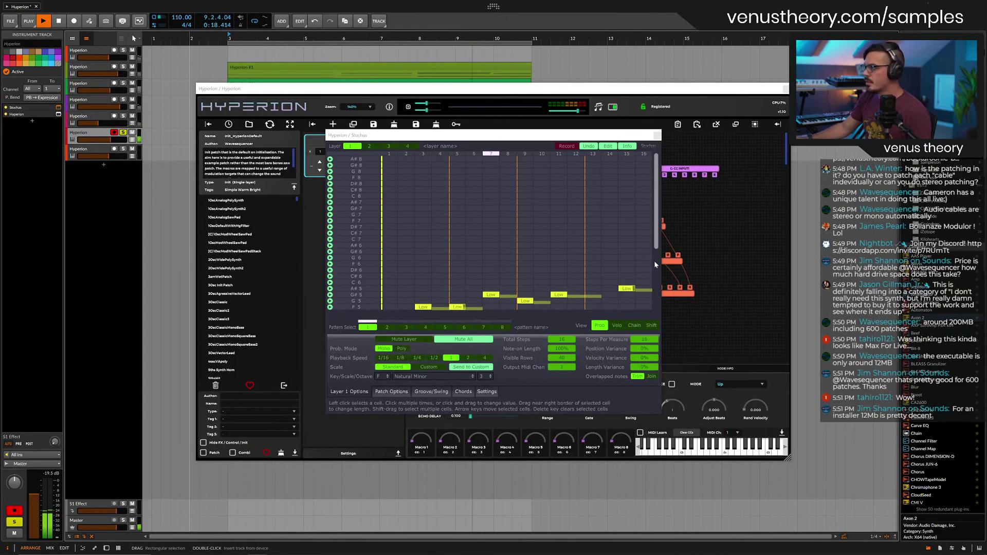
pyautogui.scroll(-5, 656, 277)
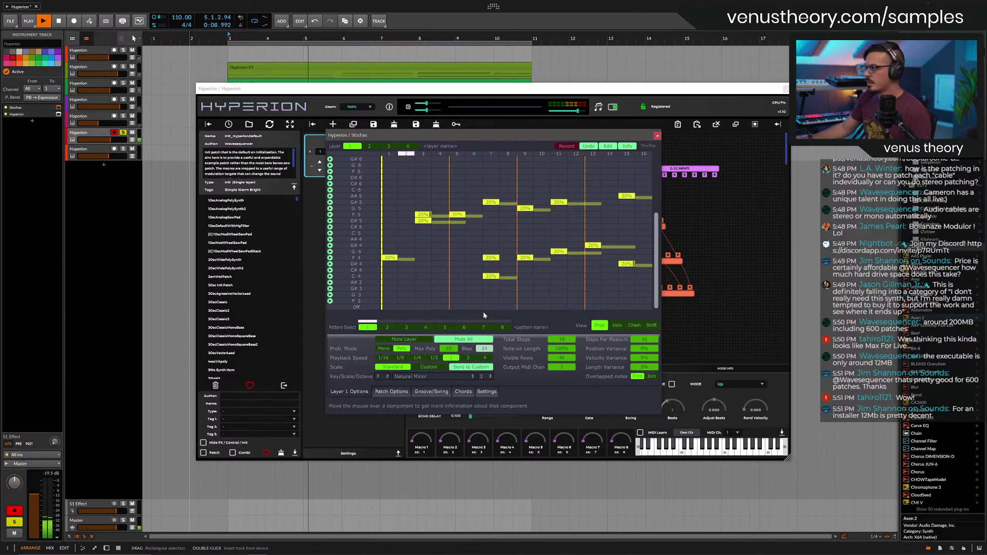
pyautogui.click(657, 136)
pyautogui.click(123, 132)
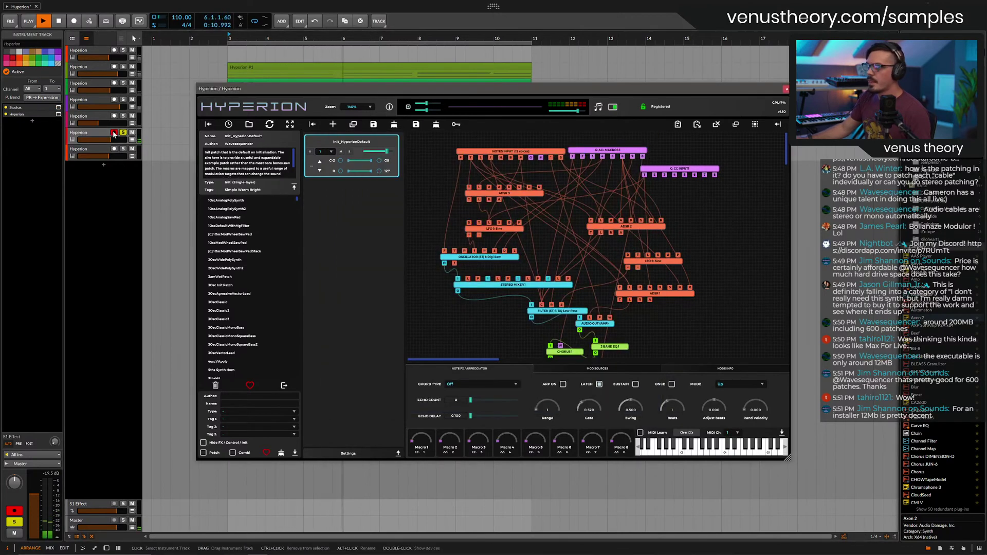
# Add the Delay ETERNITY effect after Hyperion on the sixth track, and solo that track with the Hyperion window closed.
pyautogui.doubleClick(35, 126)
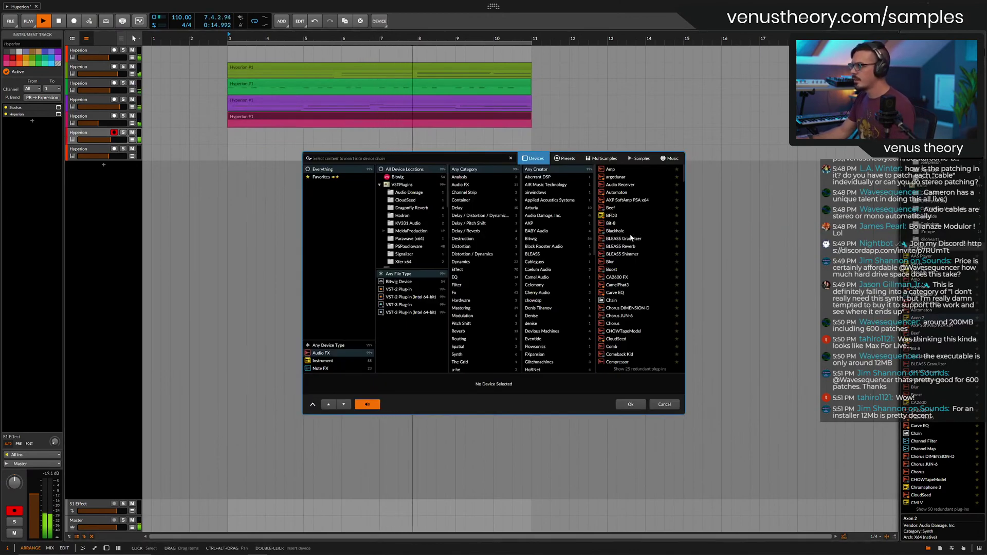
pyautogui.write('de')
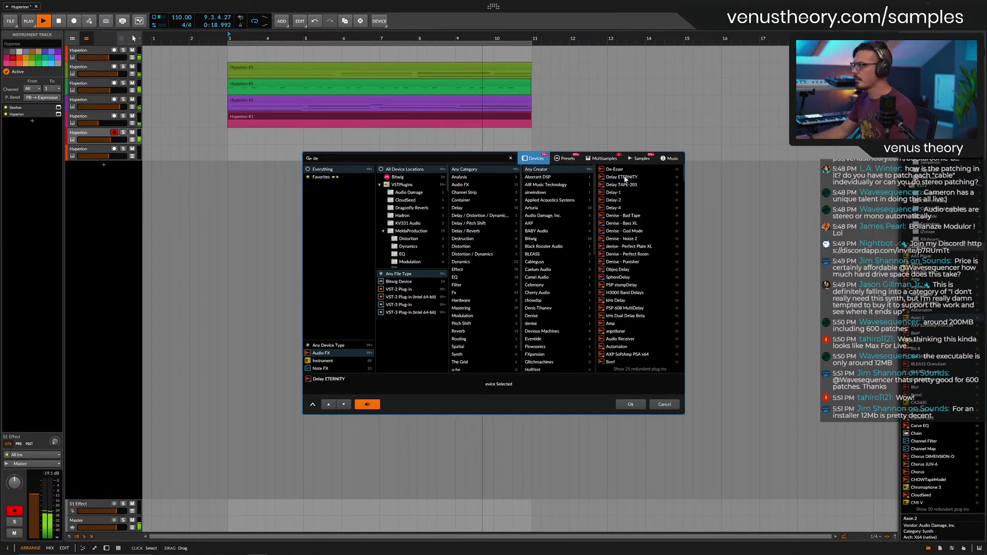
pyautogui.doubleClick(626, 178)
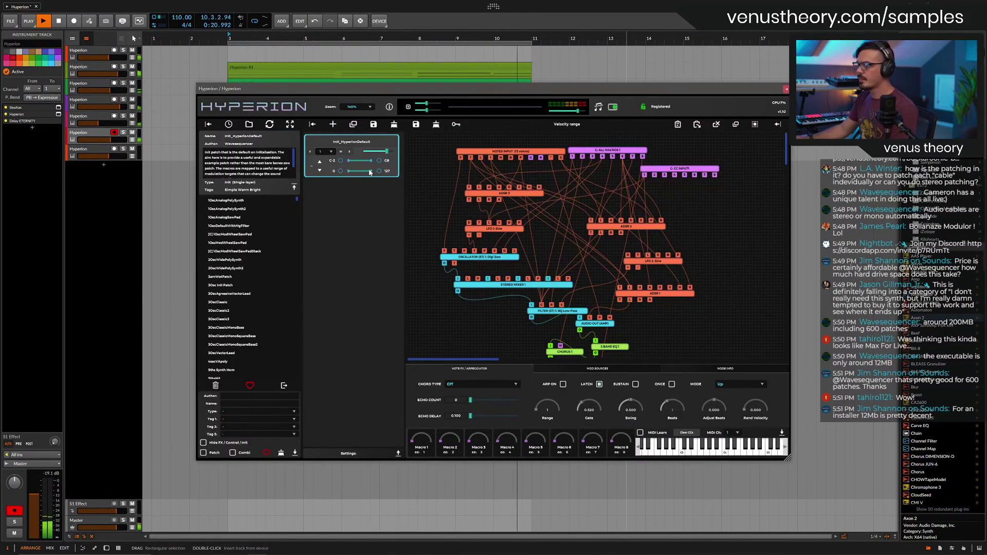
pyautogui.click(125, 134)
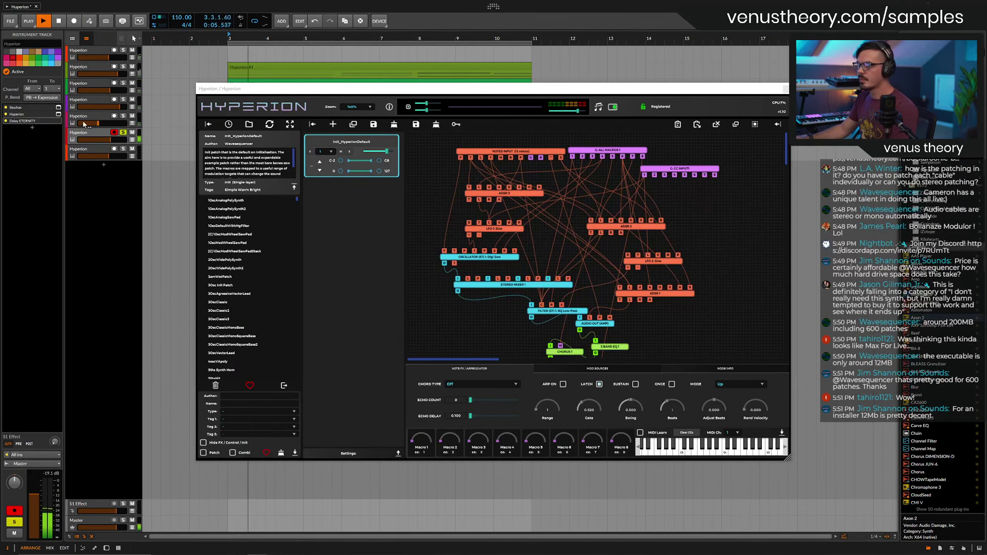
pyautogui.click(756, 89)
pyautogui.click(786, 90)
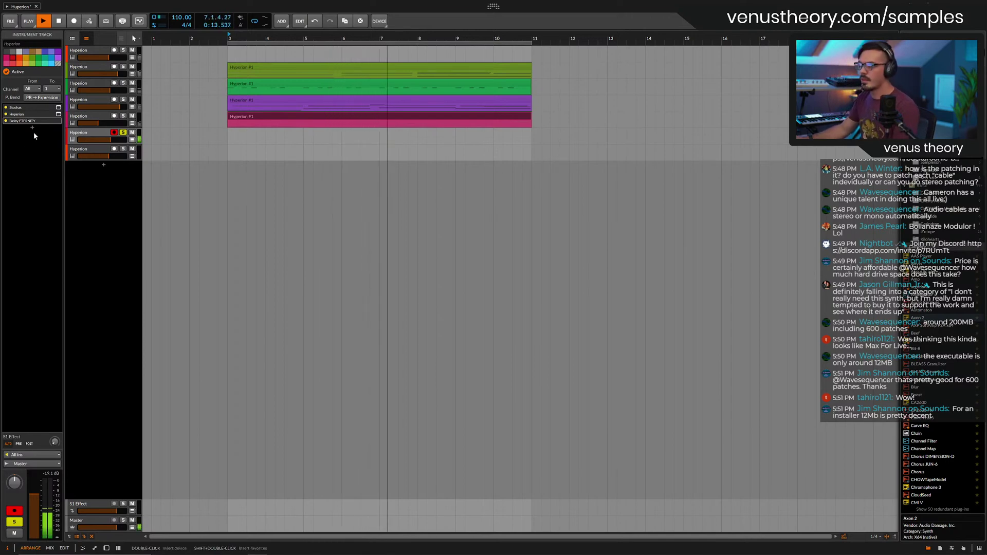
# In Delay ETERNITY, turn off the upper toggle between line 1's Left and Right knobs, and close the plug-in window.
pyautogui.press('space')
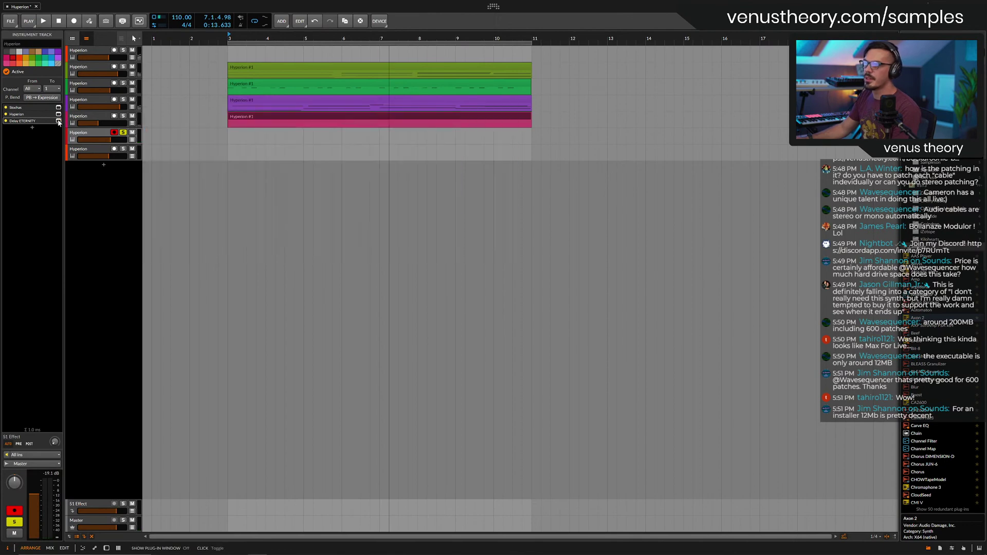
pyautogui.click(58, 121)
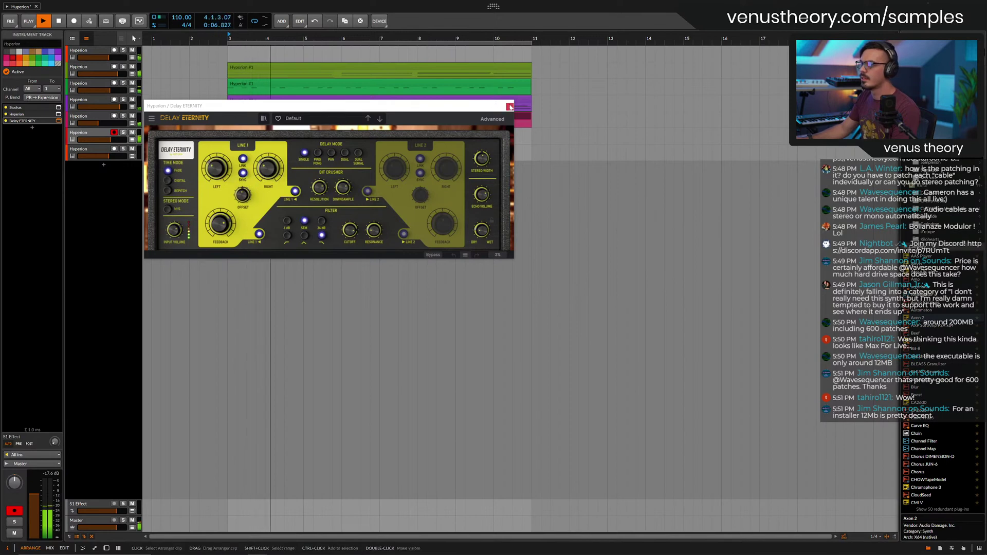
pyautogui.click(243, 159)
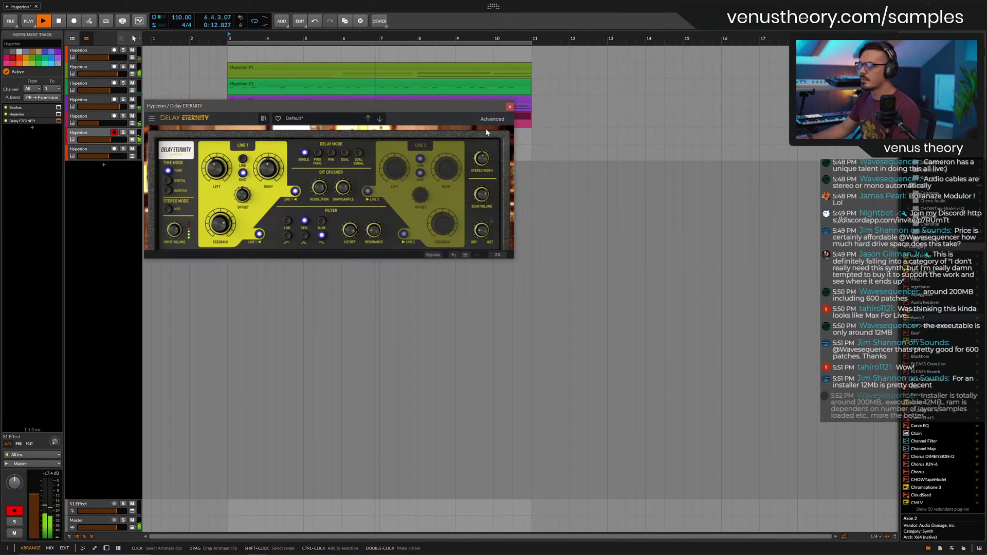
pyautogui.click(509, 107)
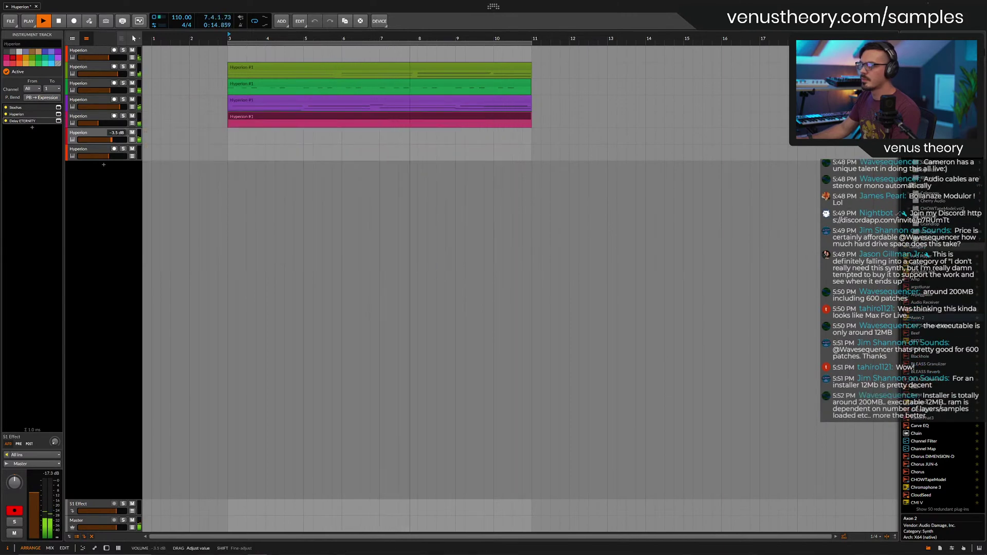
# On the seventh track, filter Hyperion's patches by the Ambience type and load the Approaching Jupiter patch.
pyautogui.click(102, 148)
pyautogui.click(58, 107)
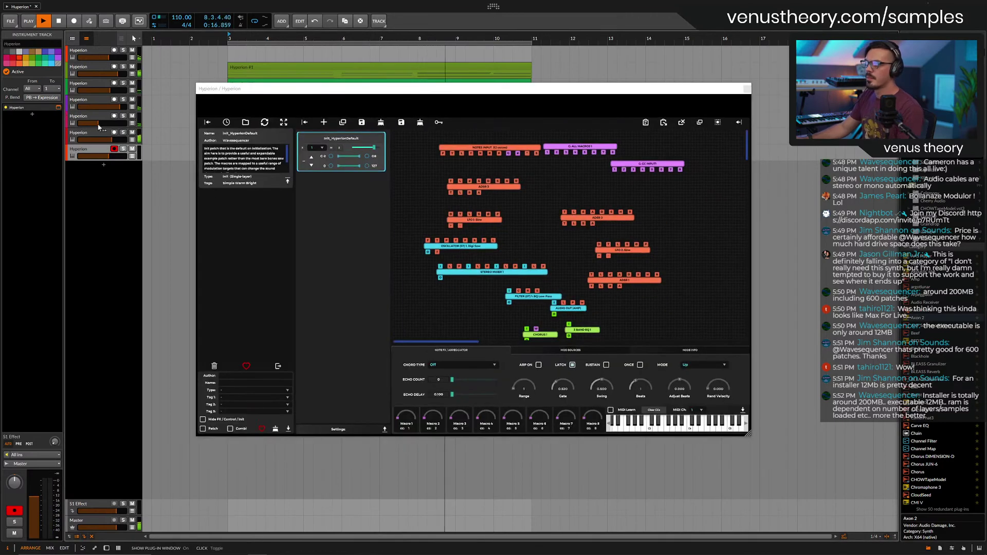
pyautogui.scroll(-4, 269, 266)
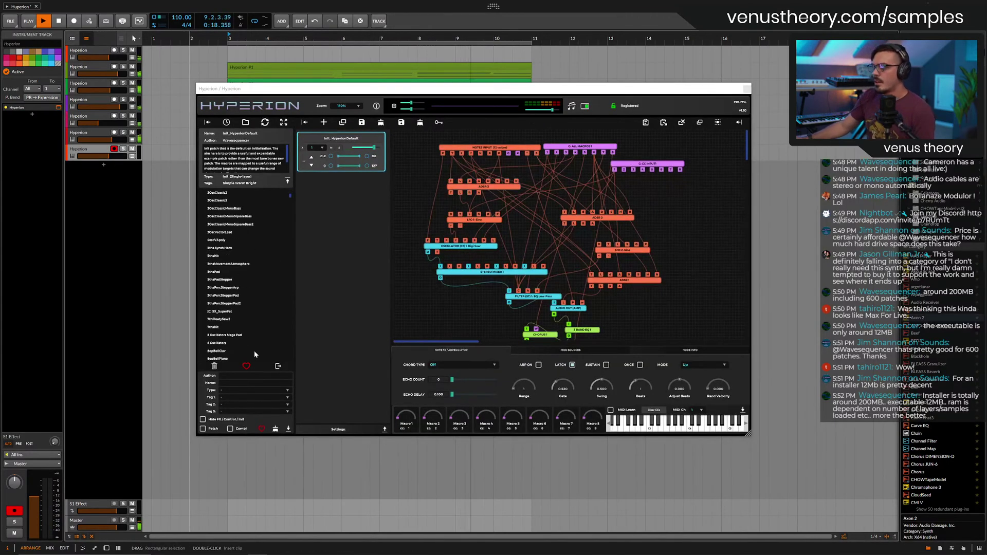
pyautogui.click(237, 390)
pyautogui.click(242, 269)
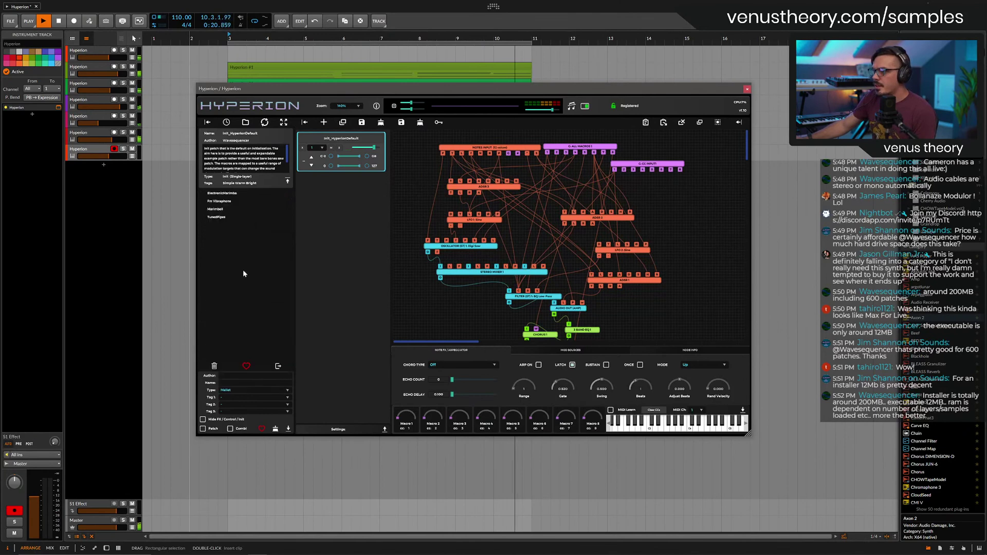
pyautogui.click(240, 389)
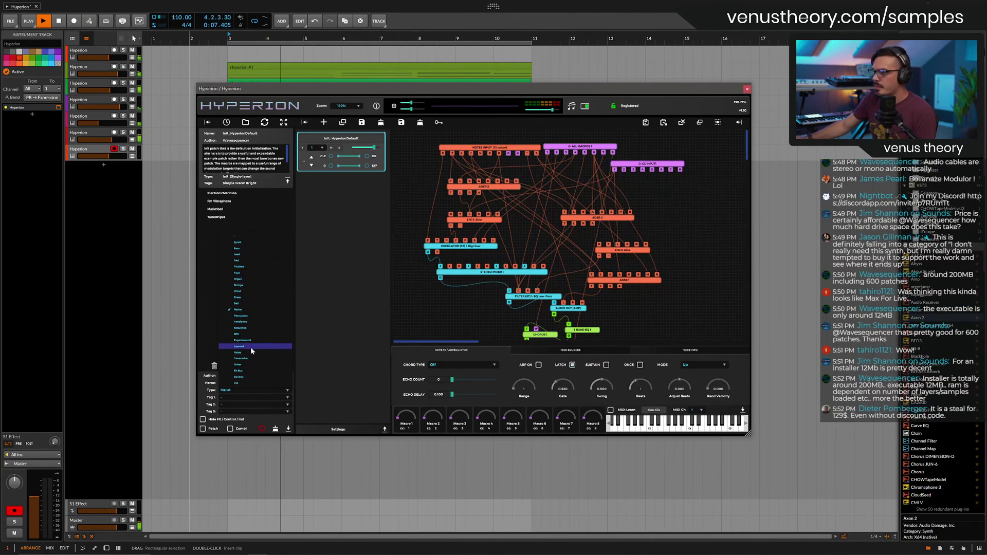
pyautogui.click(249, 322)
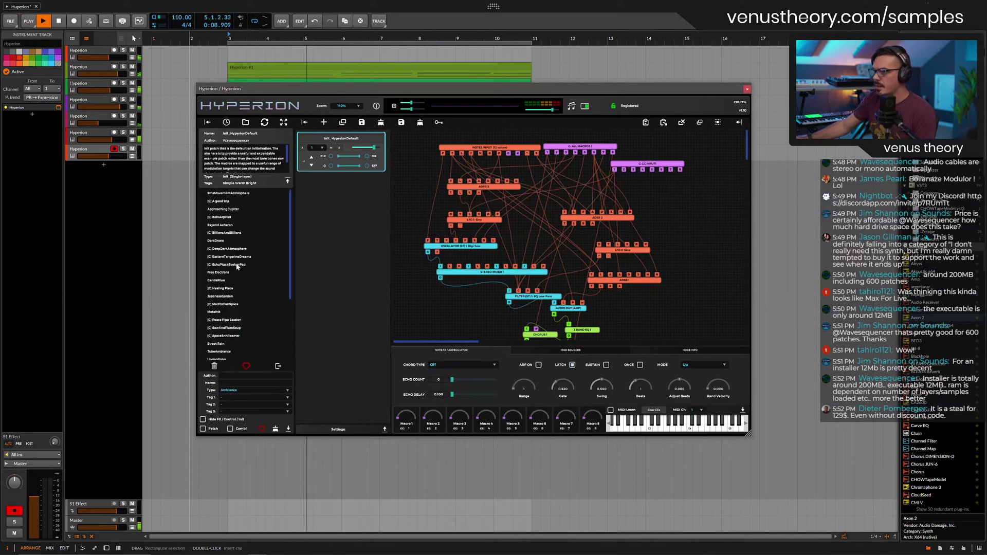
pyautogui.click(230, 209)
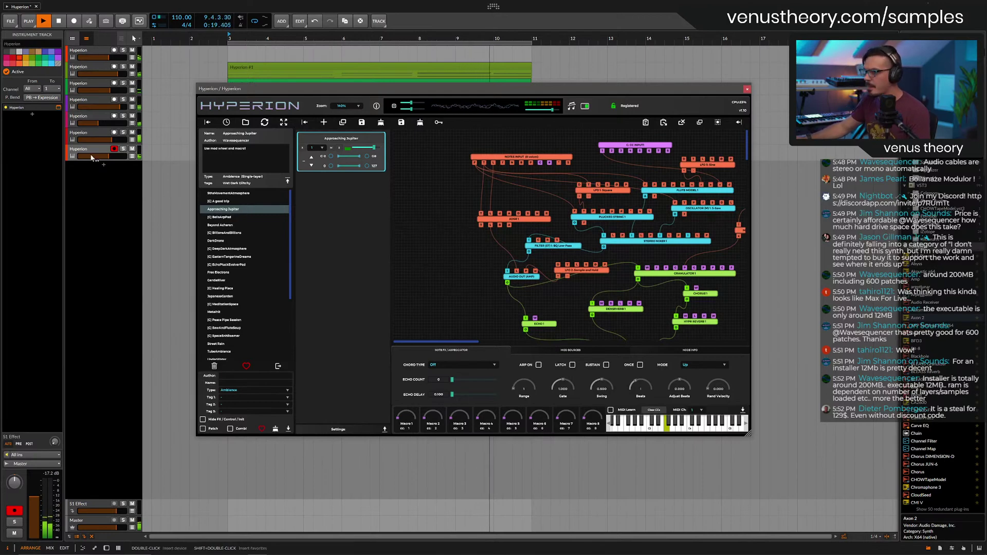
# Record a long held F3 note on the seventh track as a clip spanning bars 3 to 11.
pyautogui.click(122, 149)
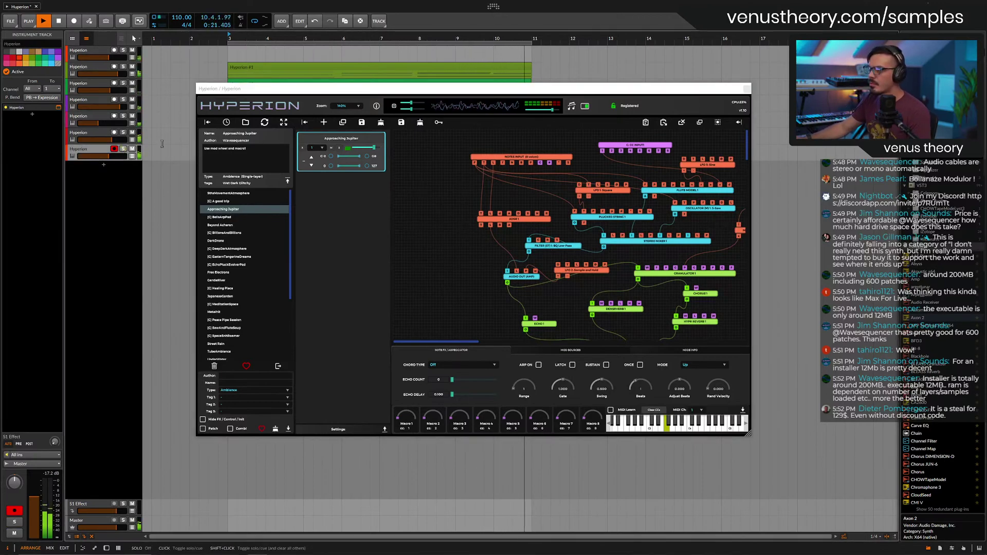
pyautogui.click(232, 148)
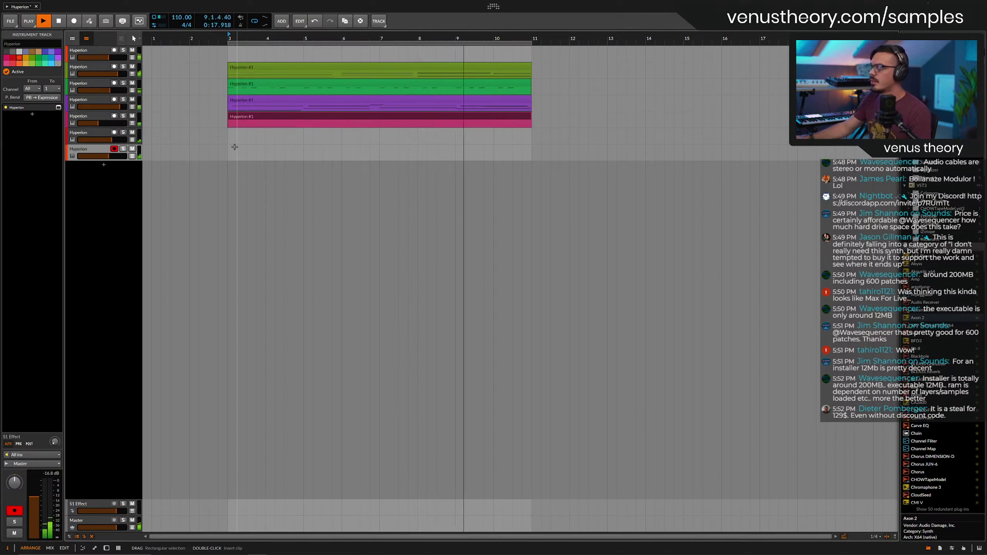
pyautogui.press('KP_Multiply')
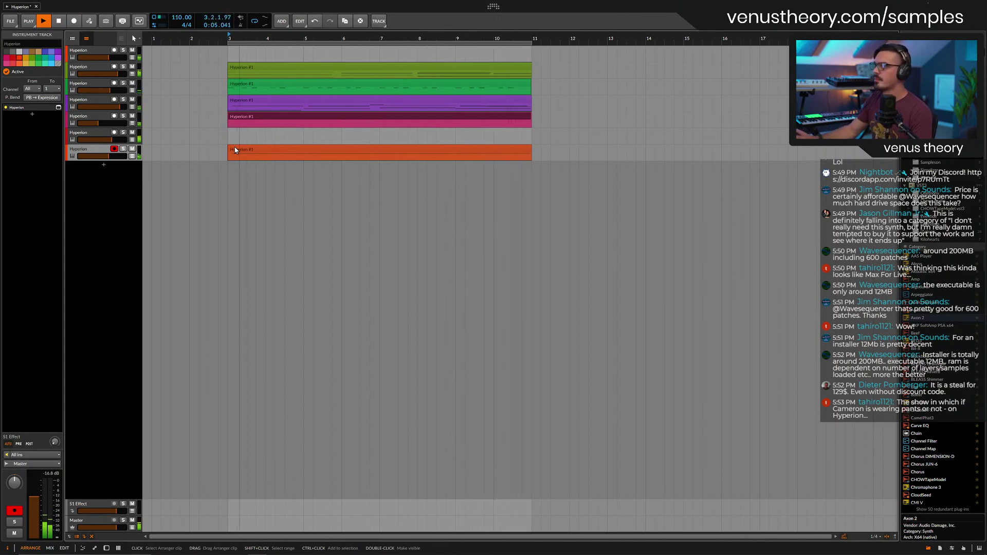
# Move the recorded F3 note to the clip's start at 1.1.1.00, and switch the note editor to track view.
pyautogui.click(234, 150)
pyautogui.doubleClick(235, 150)
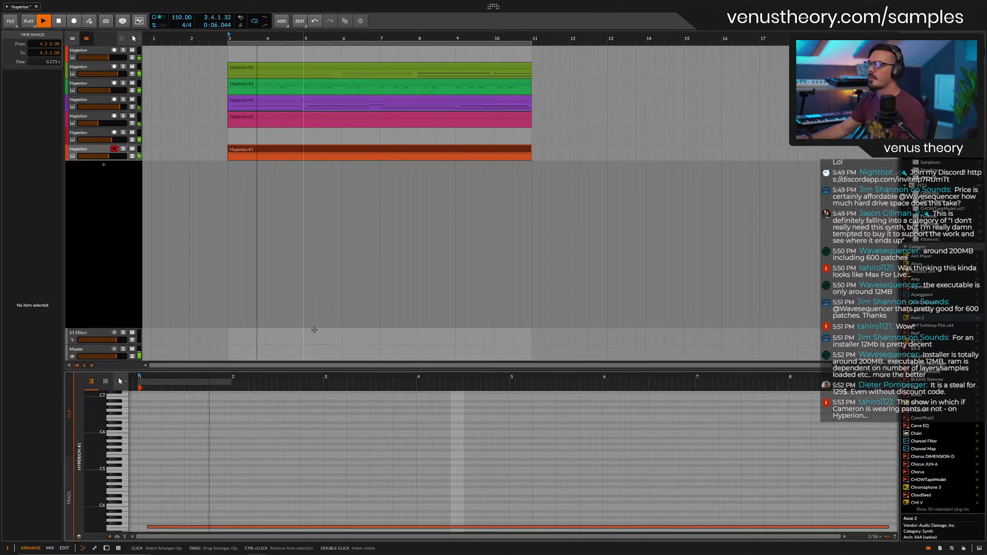
pyautogui.click(216, 526)
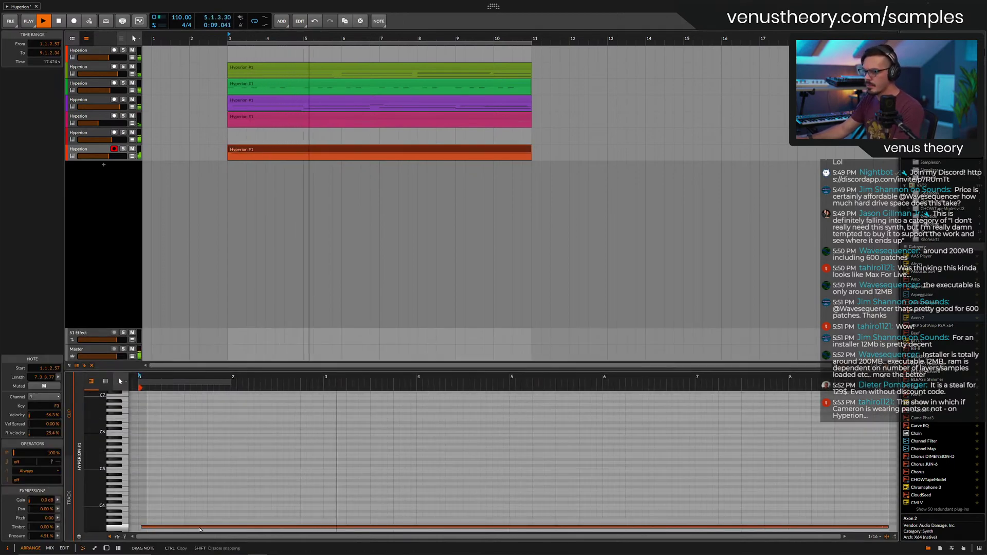
pyautogui.moveTo(196, 530); pyautogui.dragTo(188, 530)
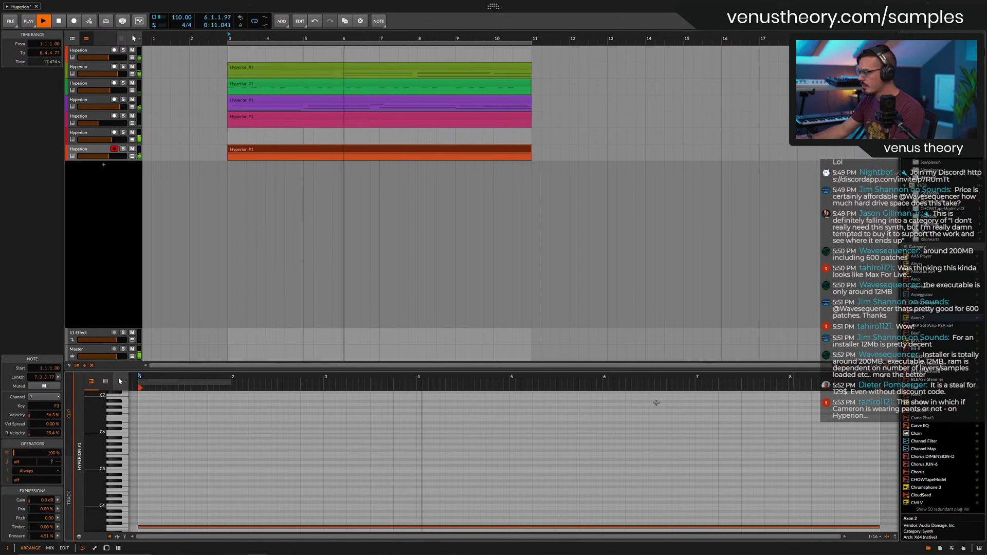
pyautogui.click(69, 495)
pyautogui.scroll(-6, 668, 487)
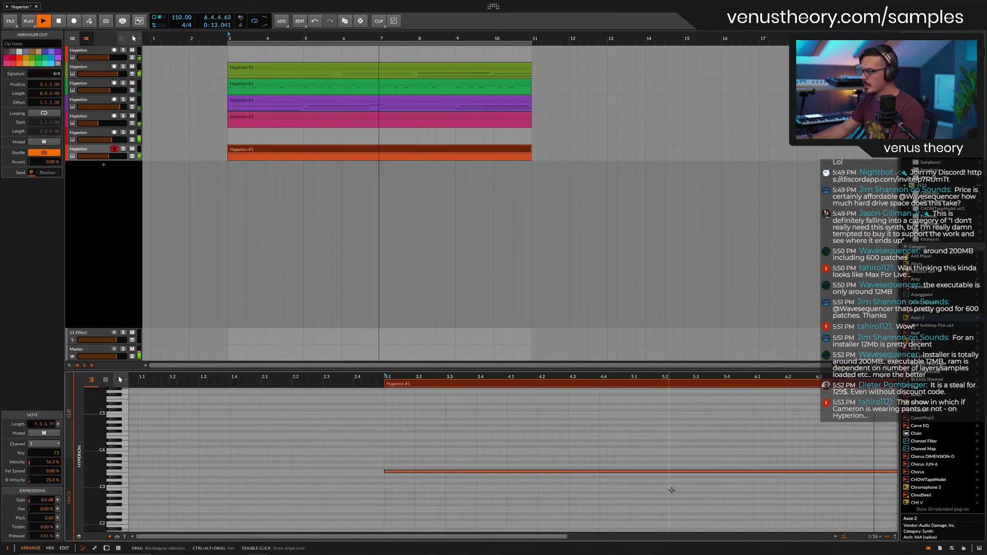
pyautogui.scroll(-3, 714, 469)
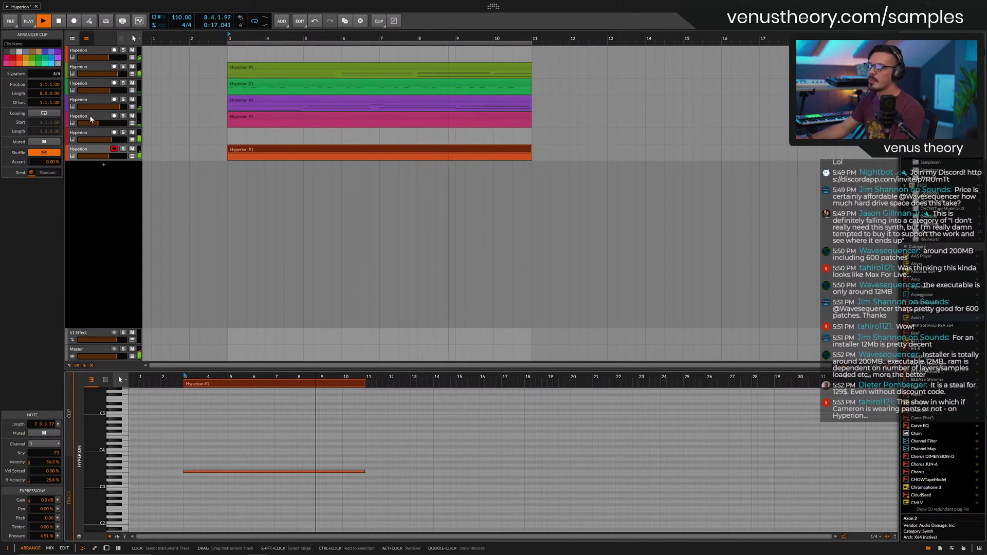
# With the sixth track soloed, filter its Hyperion patches by the Lead type and load the FilterSineLead patch.
pyautogui.click(116, 122)
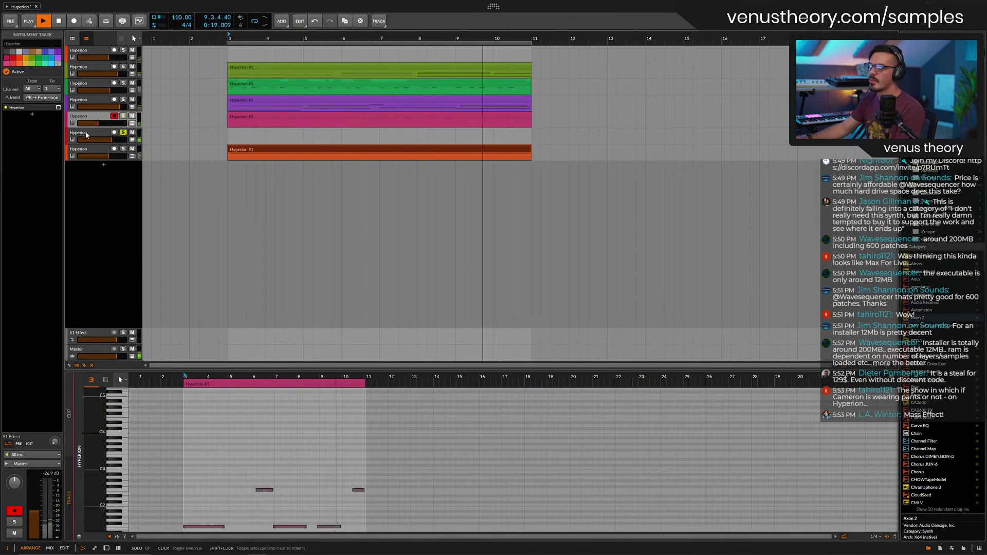
pyautogui.click(122, 132)
pyautogui.click(58, 114)
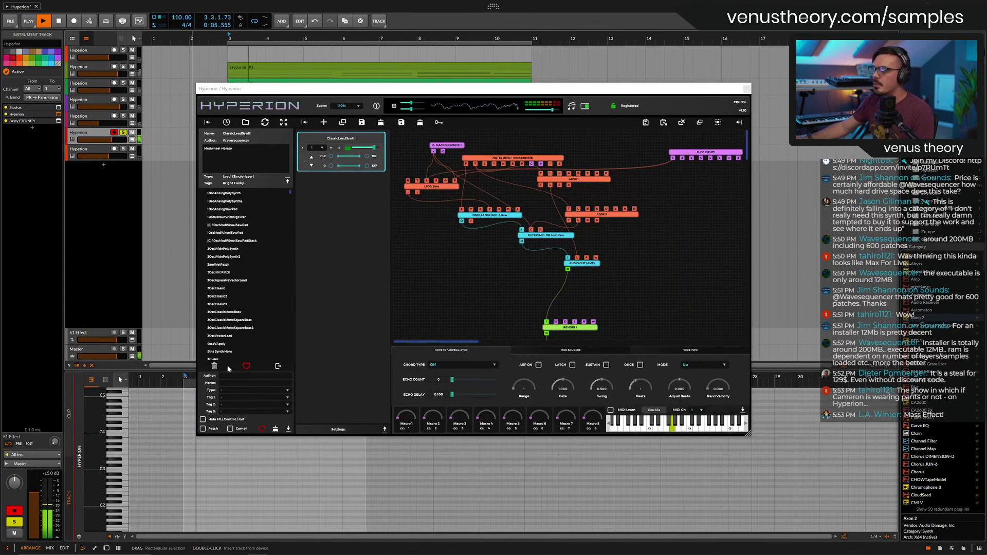
pyautogui.click(234, 390)
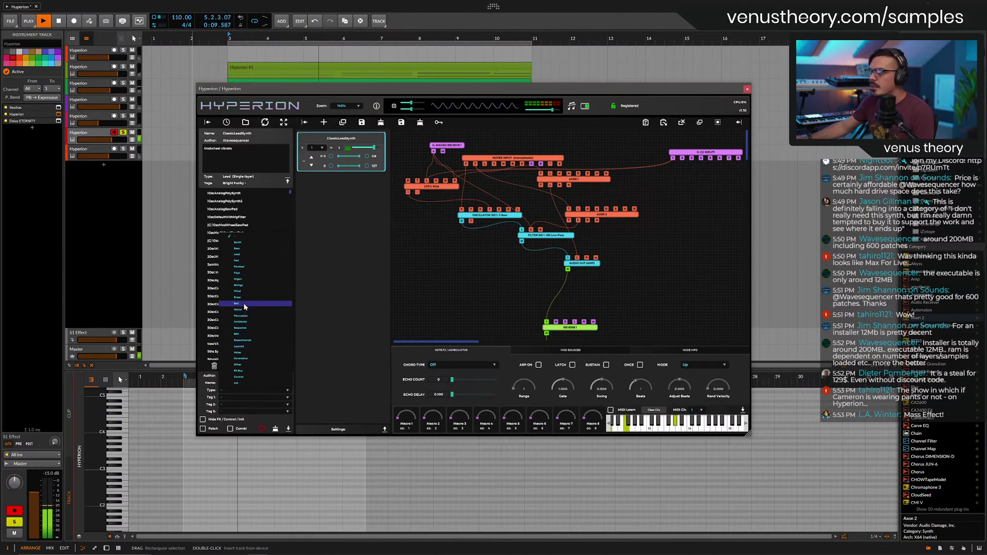
pyautogui.click(238, 254)
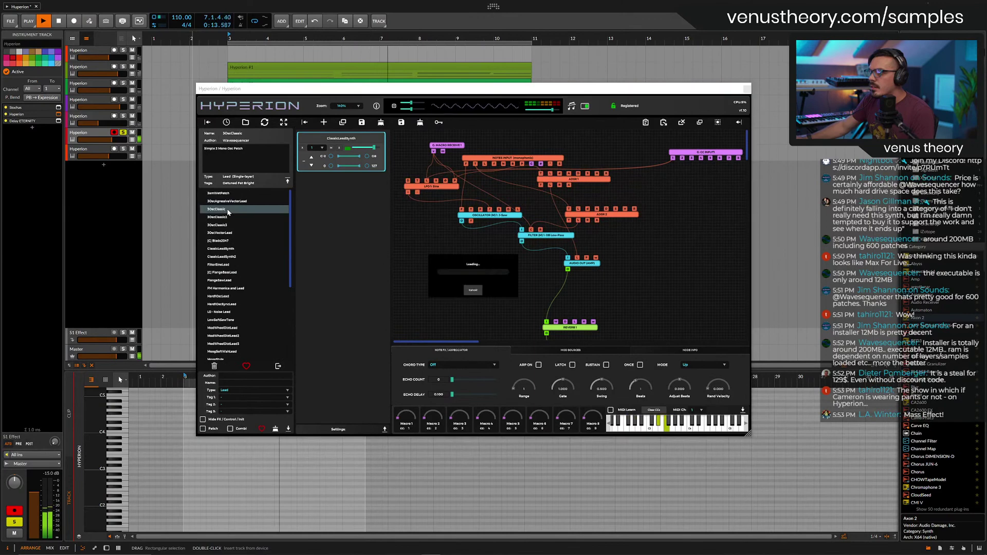
pyautogui.click(232, 264)
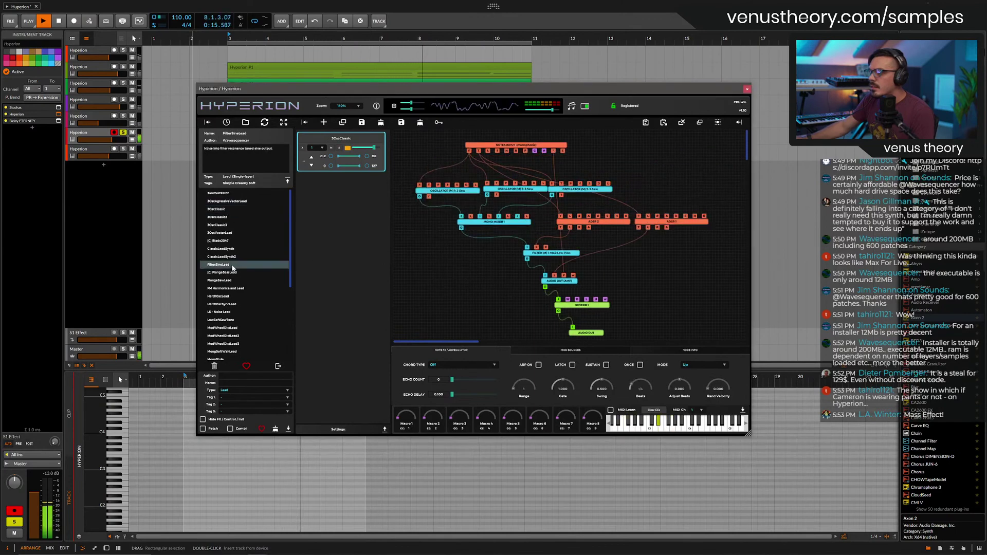
pyautogui.scroll(-2, 236, 265)
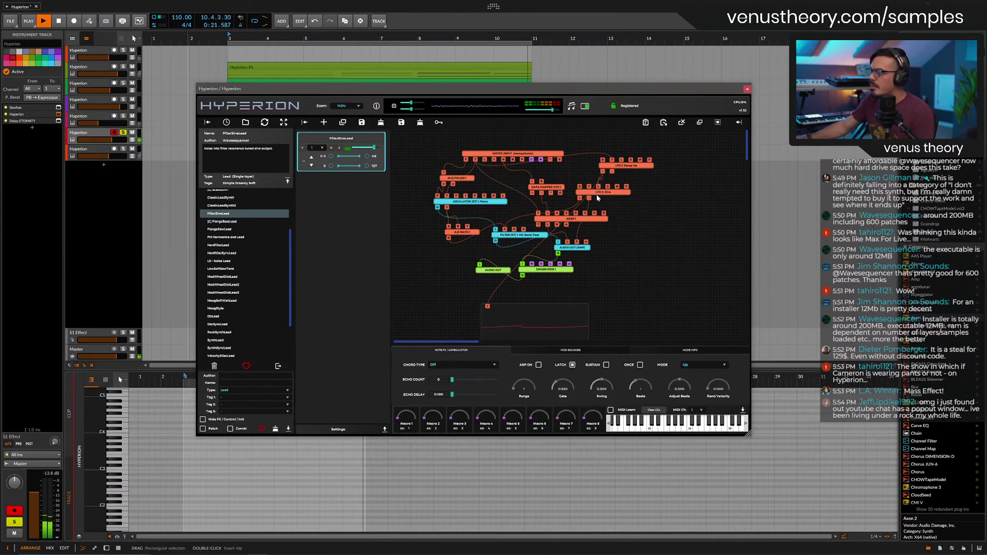
# Inspect the ADSR 1 module's settings in the lead patch, and close the Hyperion window.
pyautogui.click(592, 222)
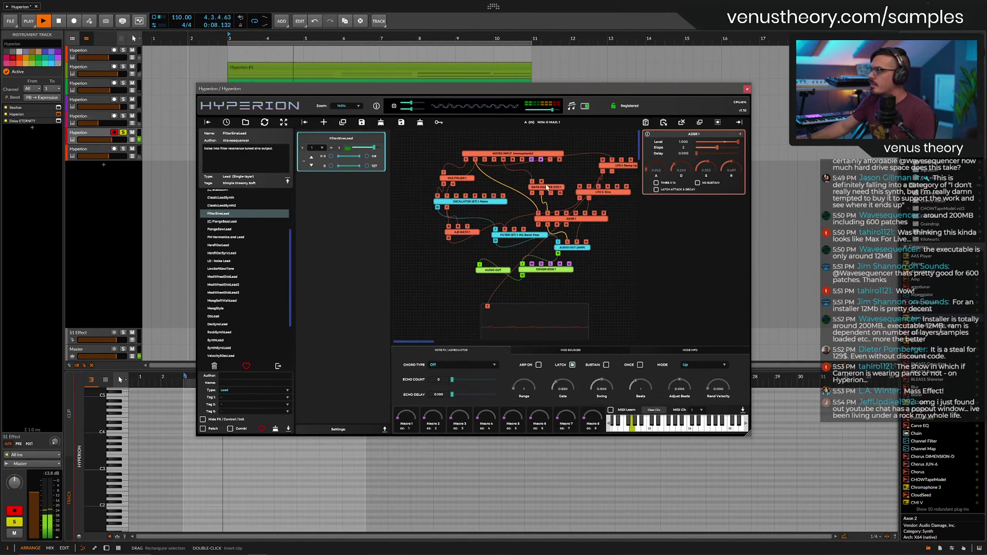
pyautogui.click(740, 133)
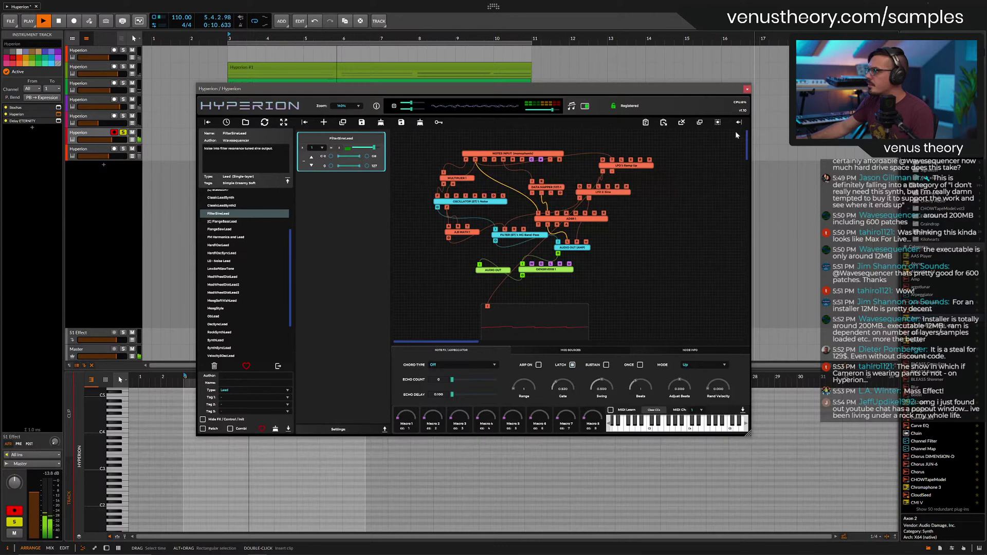
pyautogui.click(746, 89)
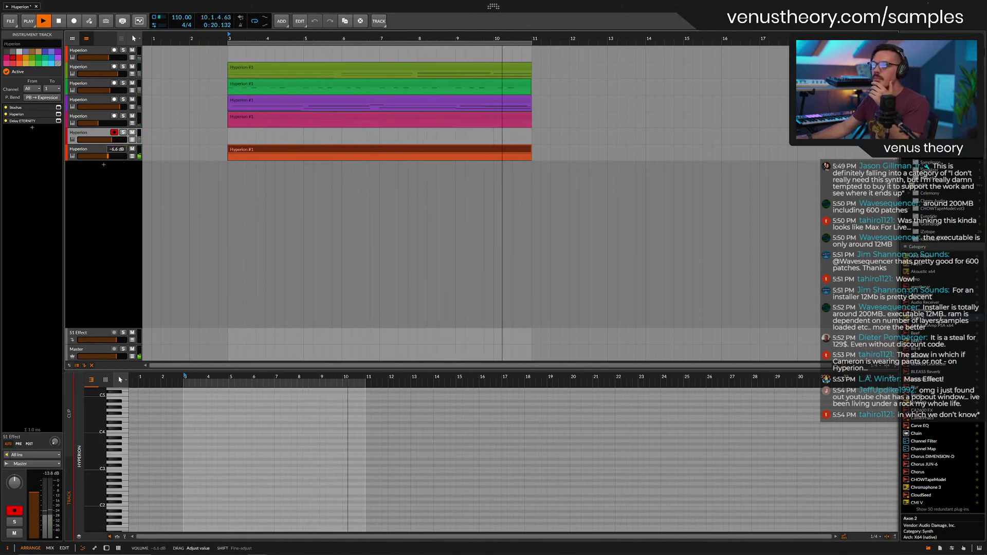
# Lower the seventh track's volume to about -12.2 dB, and select the first track.
pyautogui.moveTo(107, 156); pyautogui.dragTo(106, 156)
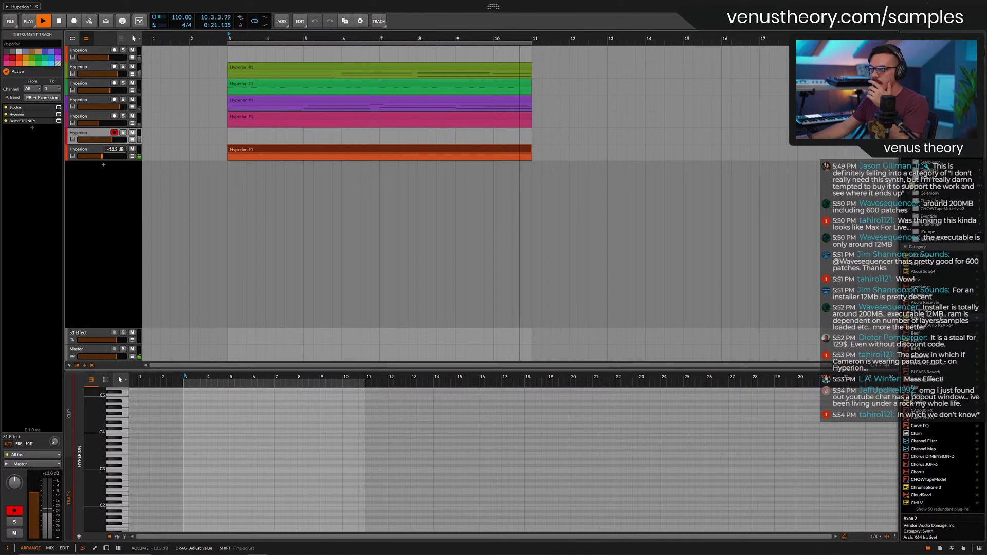
pyautogui.click(108, 153)
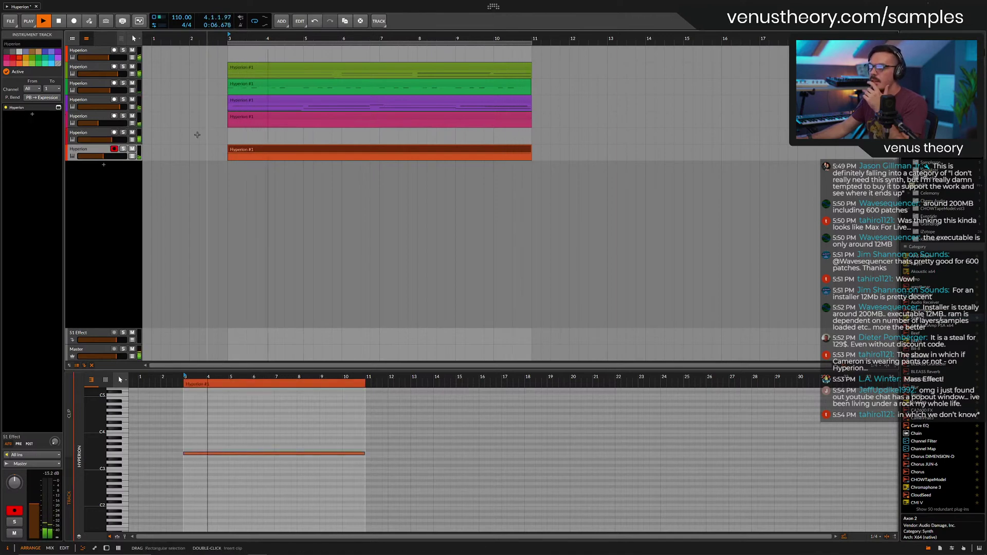
pyautogui.click(91, 60)
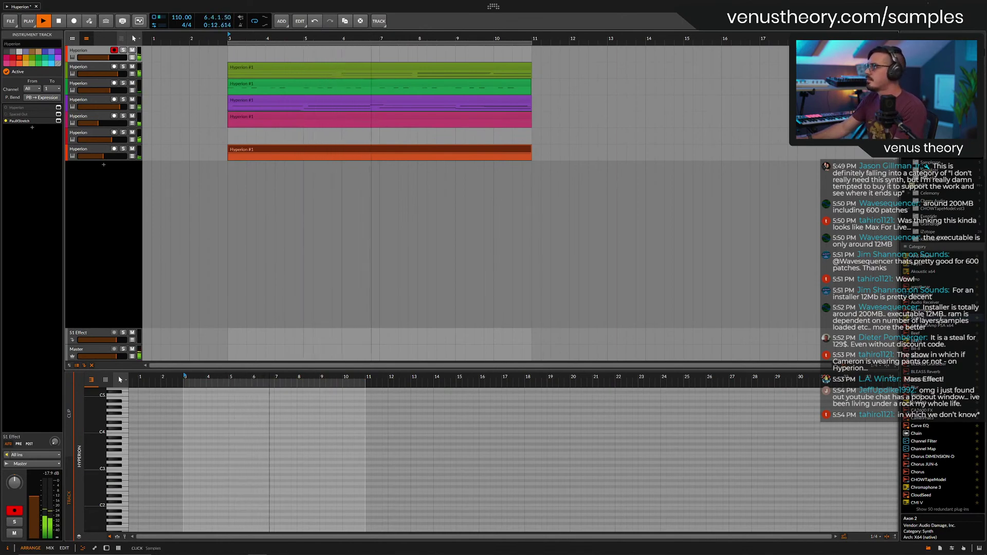
# Close the note editor and audition 808 one-shots in the sample browser, including E808_CL-03, E808_CL-06 and E808_CP-05.
pyautogui.click(82, 549)
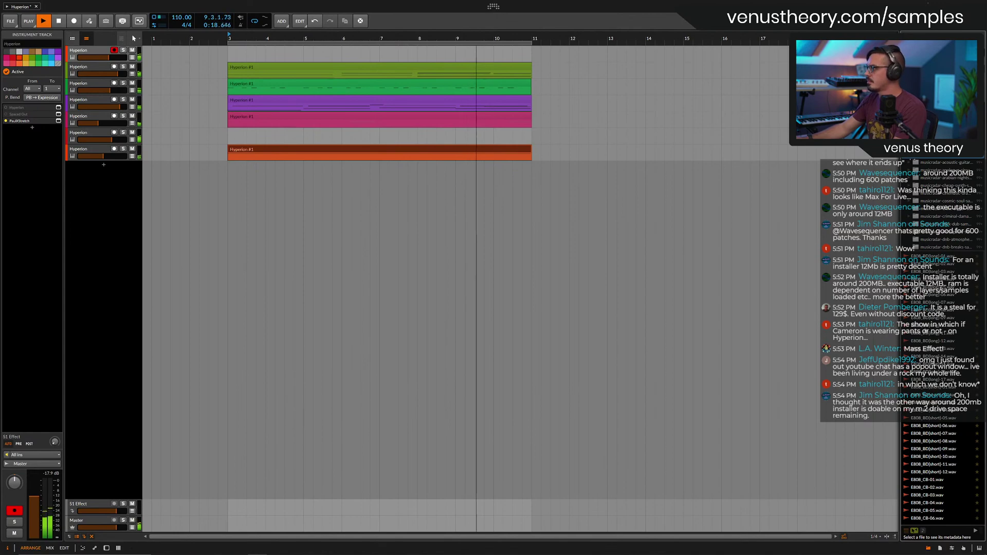
pyautogui.scroll(-10, 929, 335)
pyautogui.scroll(-10, 929, 335)
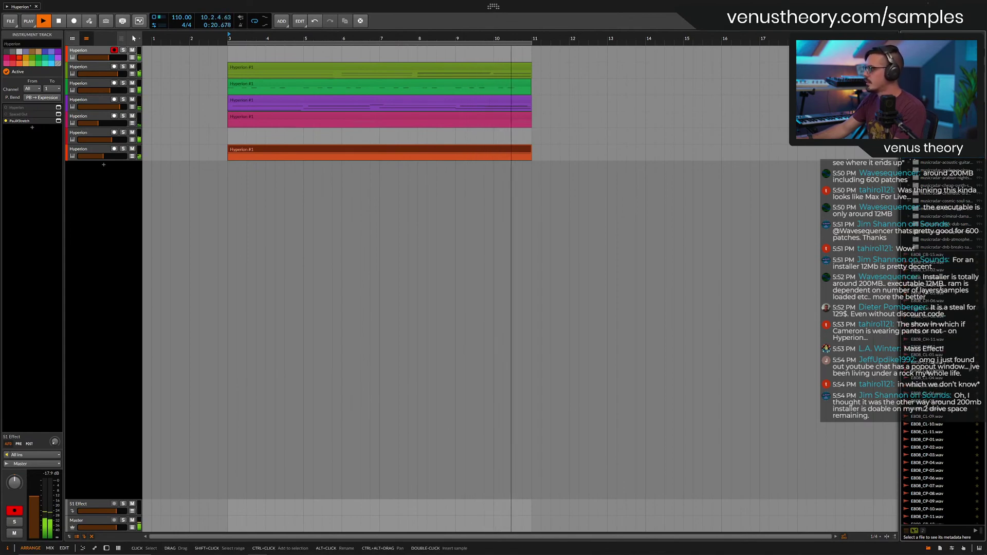
pyautogui.click(970, 371)
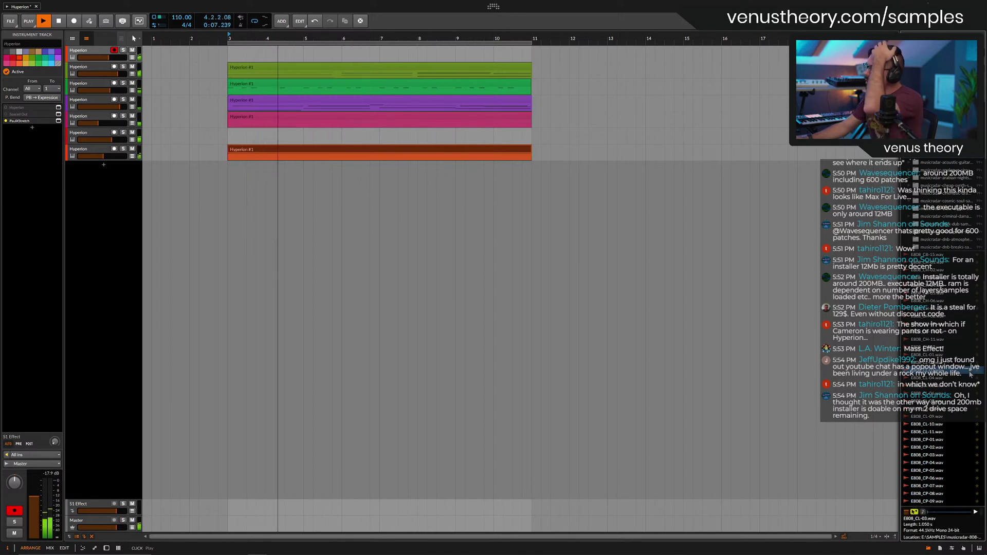
pyautogui.scroll(-10, 956, 360)
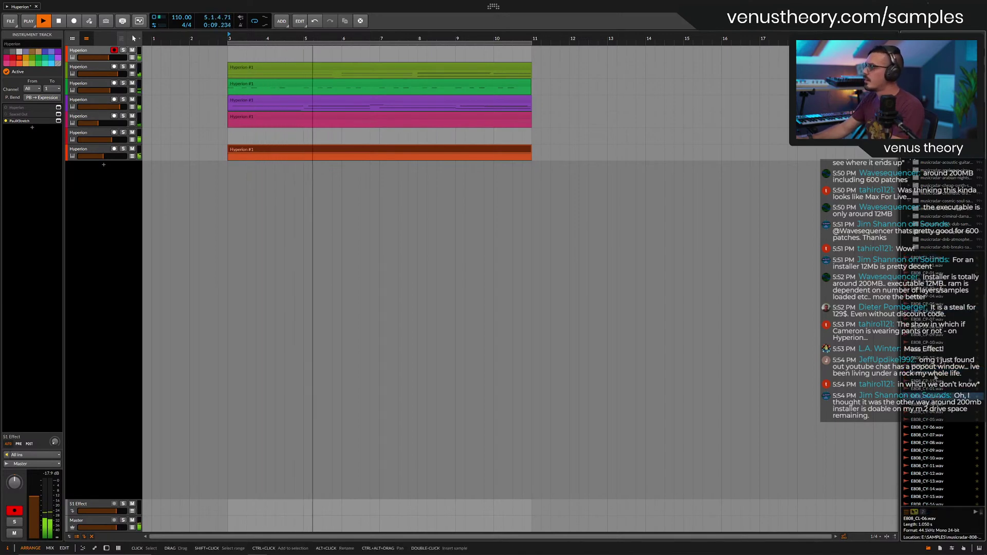
pyautogui.click(925, 425)
pyautogui.scroll(1, 942, 338)
pyautogui.click(928, 360)
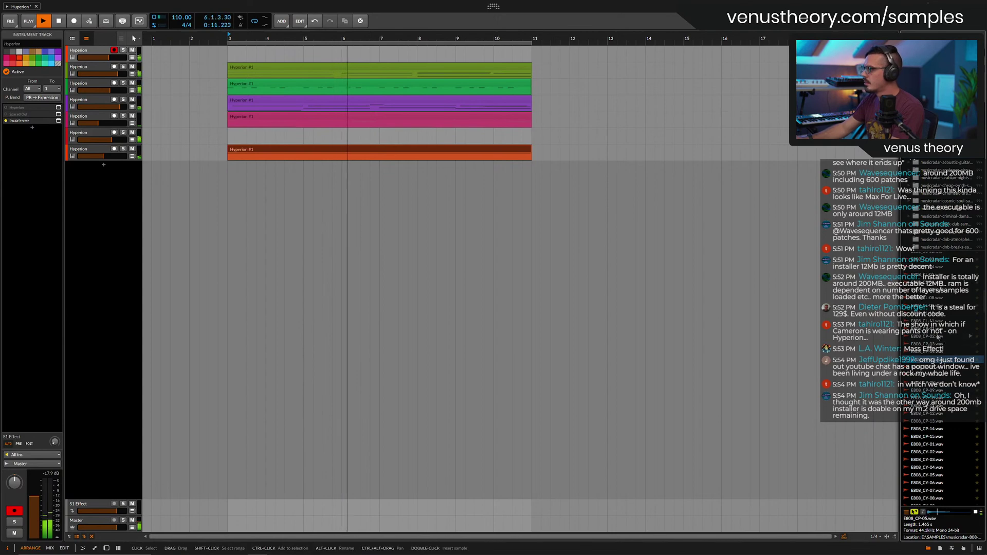
# Audition the cinematic folder's impact samples, place Impact 12 on a new audio track at bar 3, and lower its volume.
pyautogui.click(940, 196)
pyautogui.scroll(-10, 934, 336)
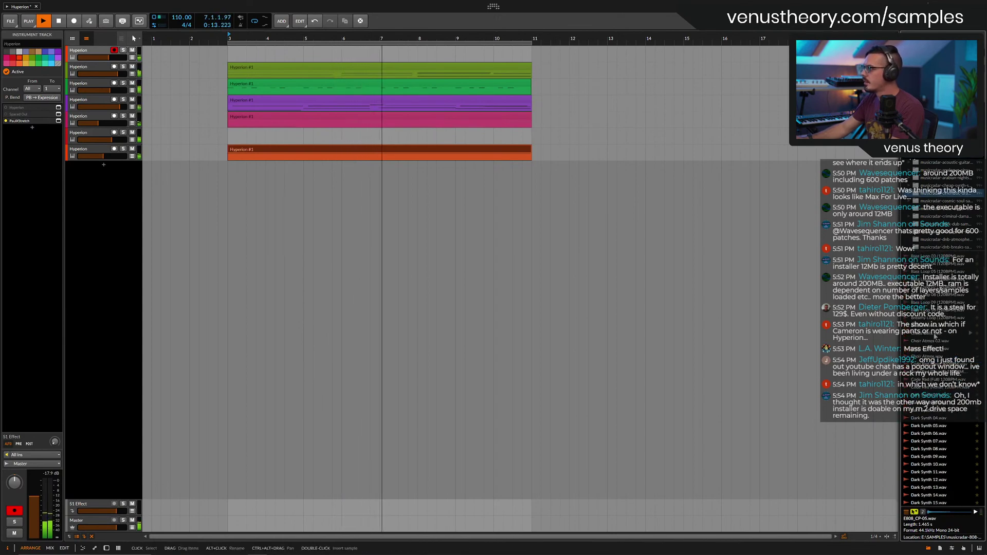
pyautogui.scroll(-10, 934, 339)
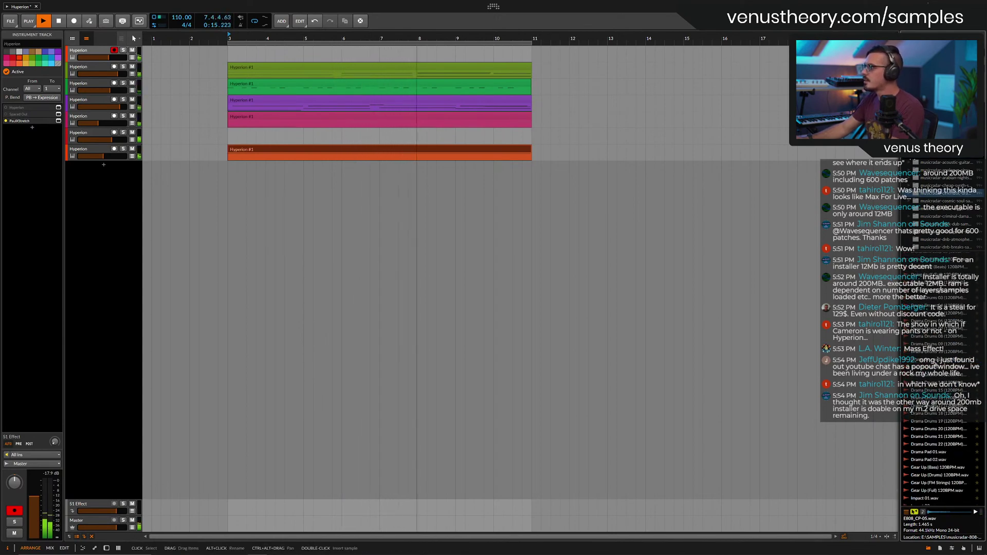
pyautogui.scroll(-6, 935, 339)
pyautogui.click(931, 309)
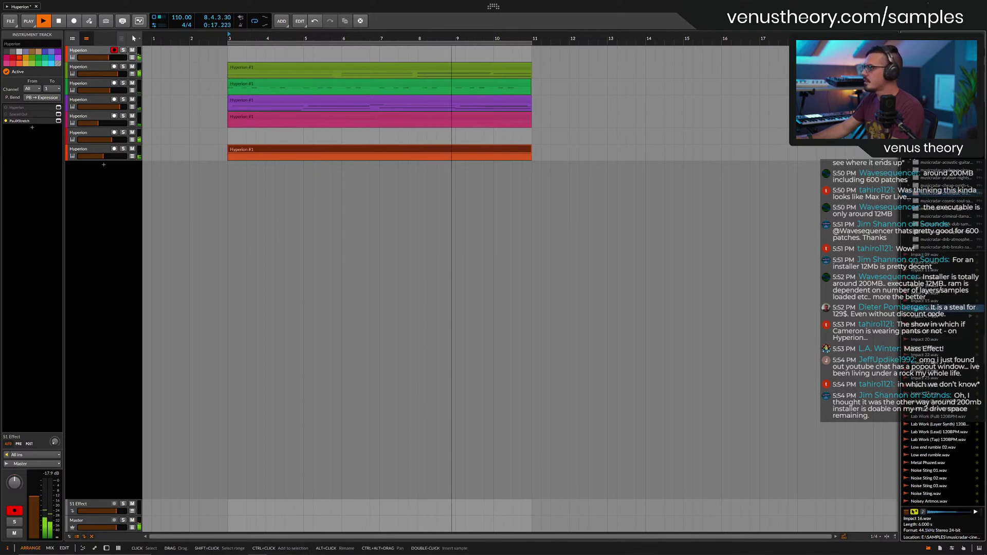
pyautogui.click(930, 278)
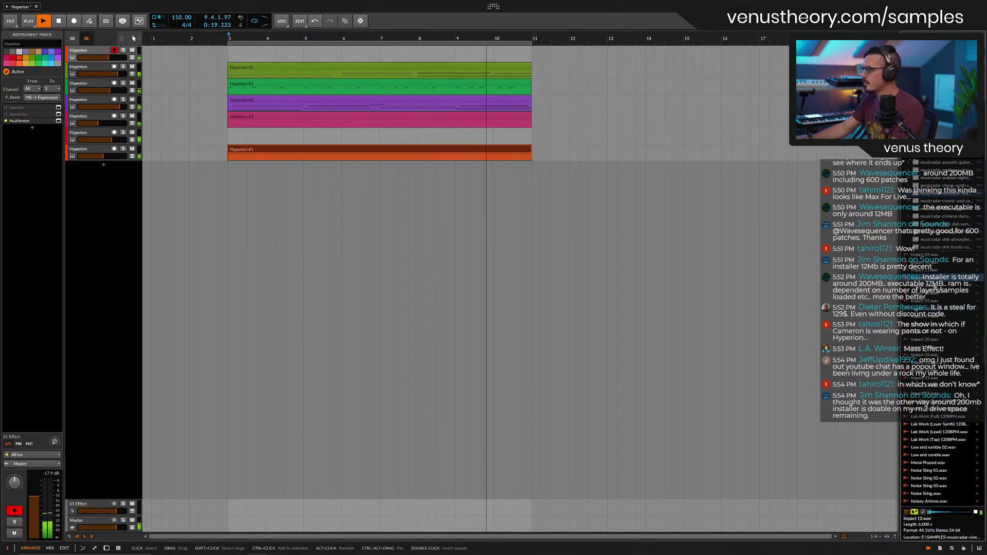
pyautogui.moveTo(930, 278); pyautogui.dragTo(229, 175)
pyautogui.click(96, 169)
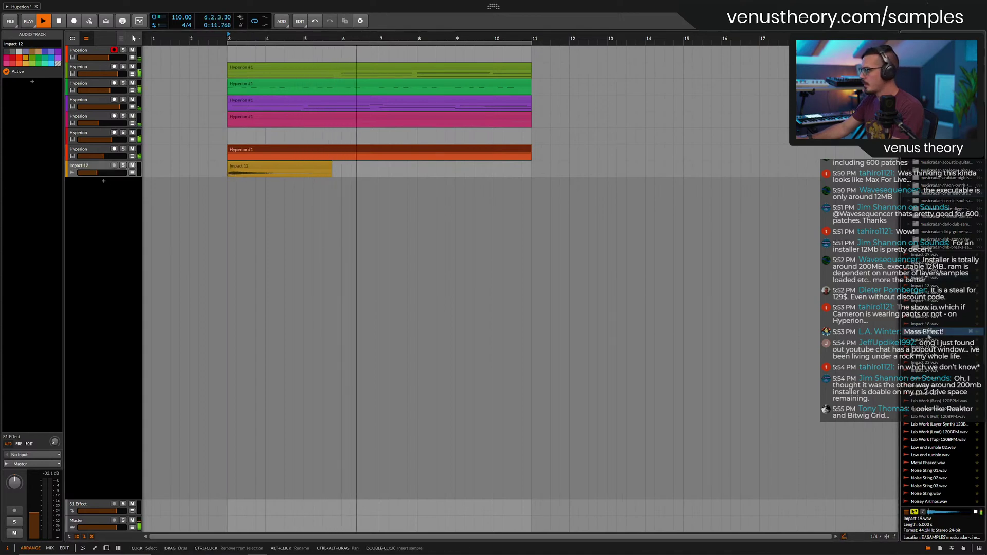
# Audition more impacts, place Impact 25 on another new audio track at bar 3, and lower its volume to about -20.8 dB.
pyautogui.click(971, 332)
pyautogui.click(946, 371)
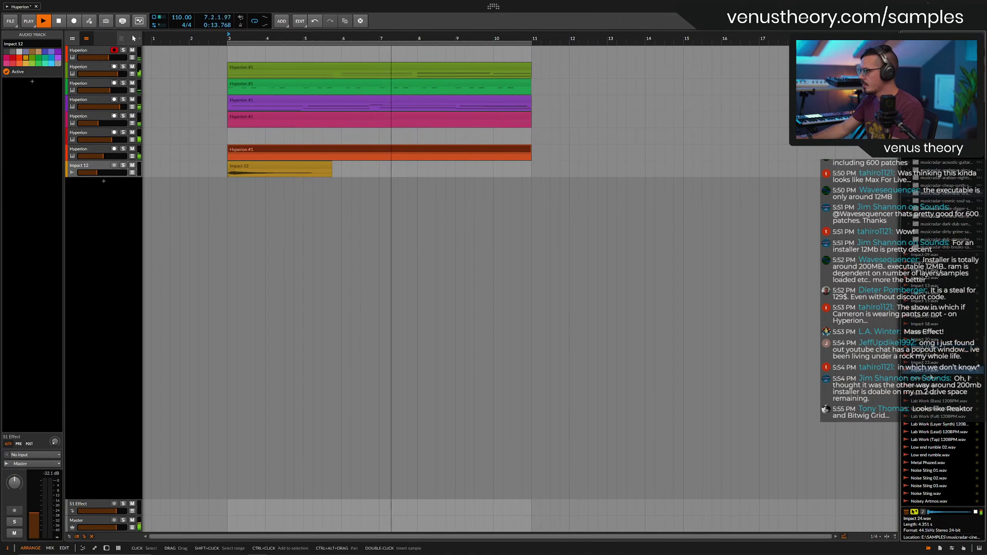
pyautogui.scroll(-2, 945, 370)
pyautogui.moveTo(930, 322); pyautogui.dragTo(228, 201)
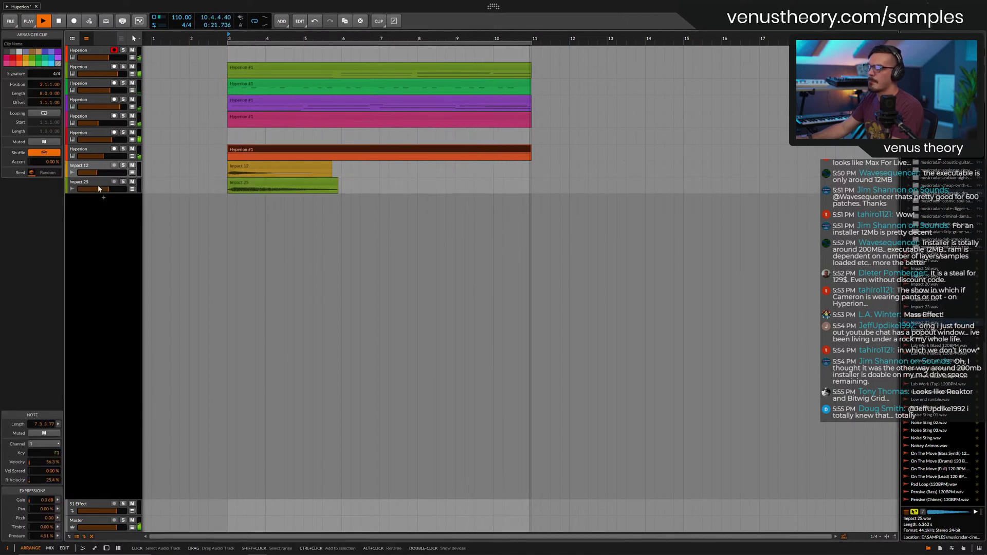
pyautogui.moveTo(98, 187); pyautogui.dragTo(94, 189)
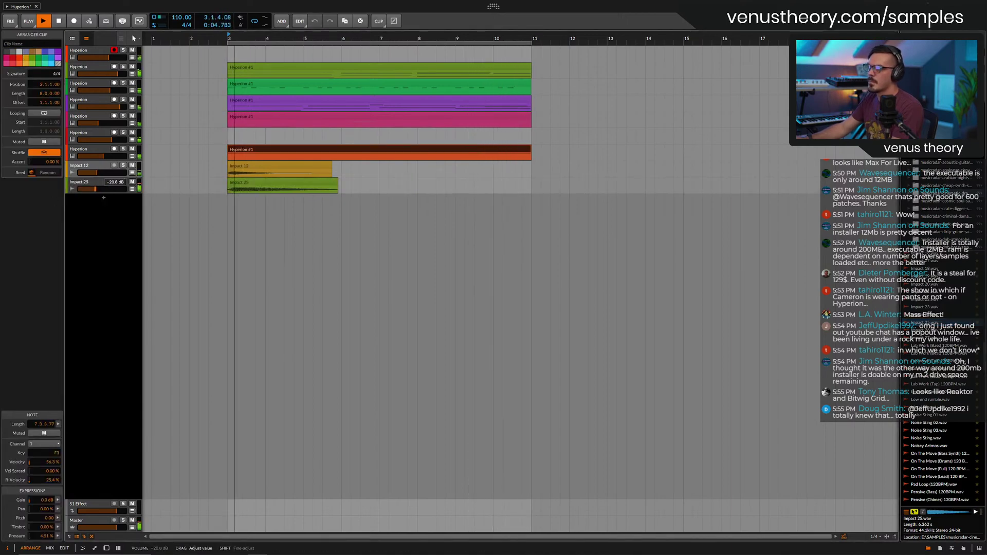
# Group the Impact 12 and Impact 25 tracks, and add TAL Reverb 4 to the group with adjusted size and low cut.
pyautogui.keyDown('shift'); pyautogui.click(100, 185); pyautogui.keyUp('shift')
pyautogui.hotkey('ctrl', 'g')
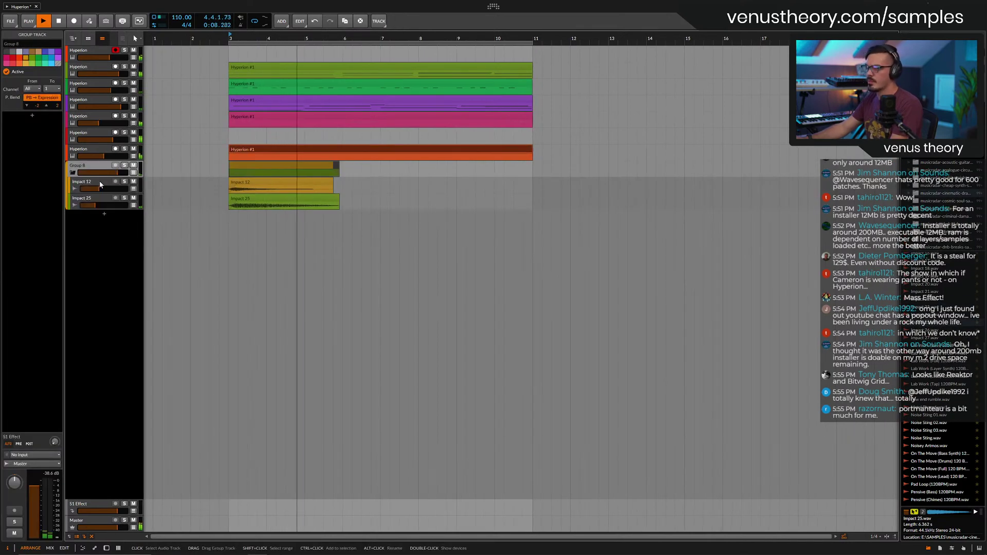
pyautogui.click(33, 115)
pyautogui.write('ta')
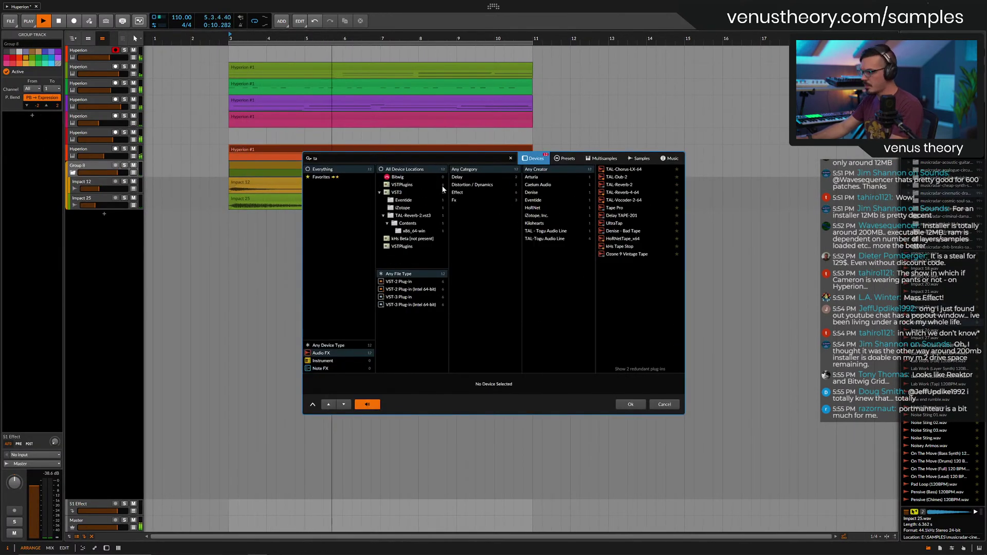
pyautogui.doubleClick(631, 191)
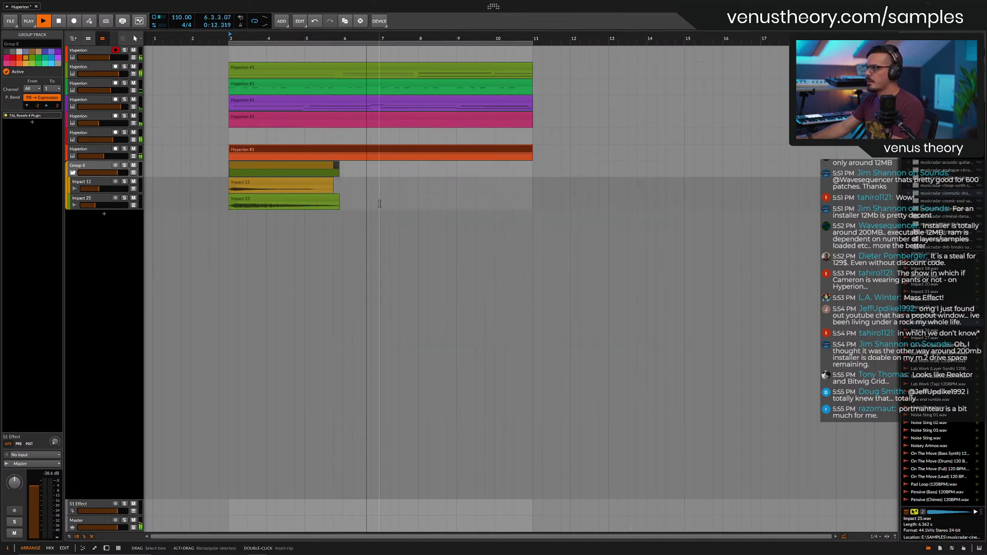
pyautogui.moveTo(385, 266); pyautogui.dragTo(383, 253)
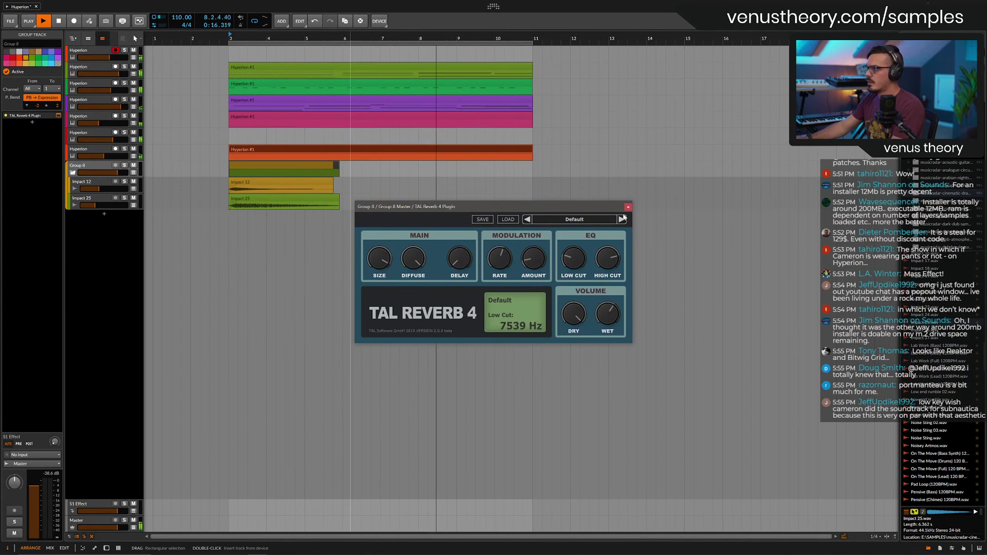
pyautogui.click(627, 207)
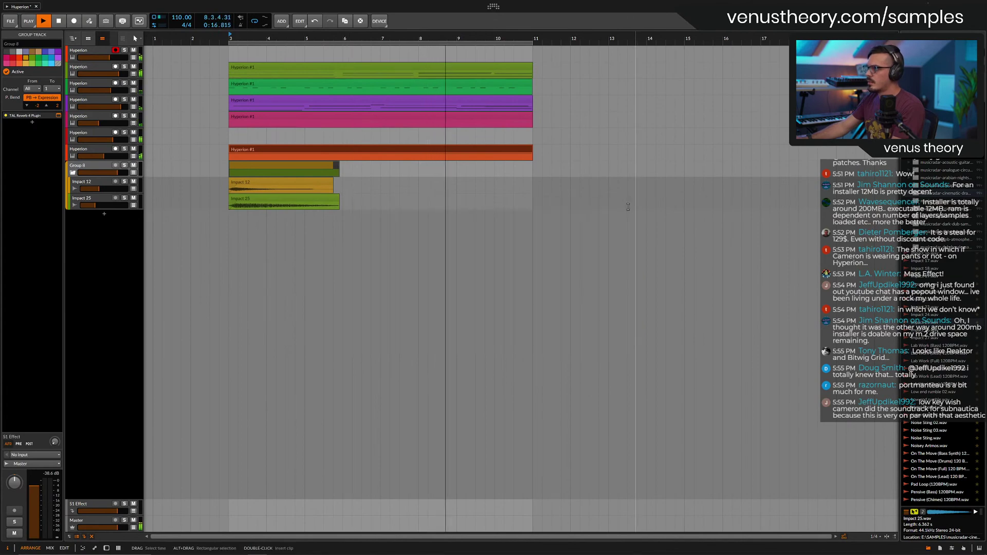
# Reopen TAL Reverb 4 on the impact group and set its size to about 94.69 %.
pyautogui.click(104, 213)
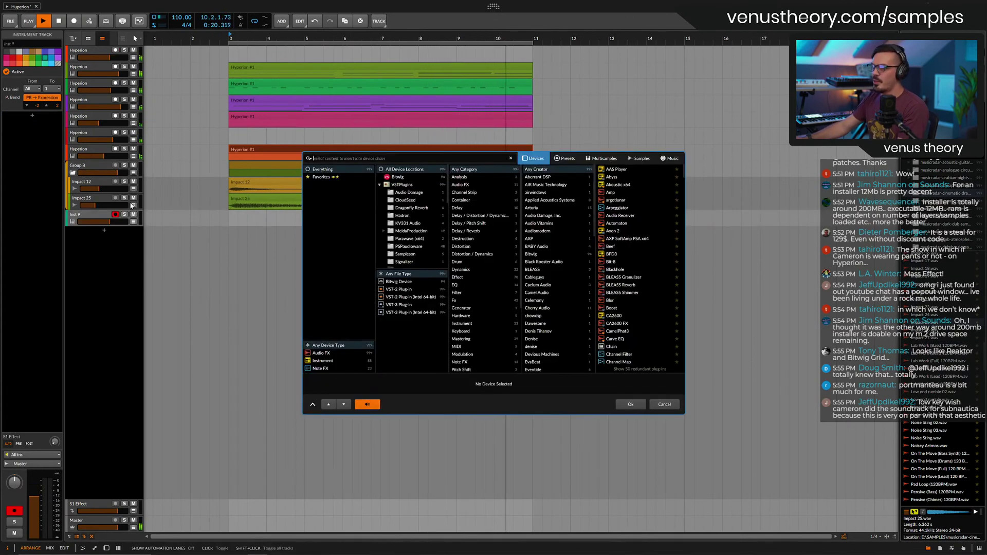
pyautogui.click(667, 404)
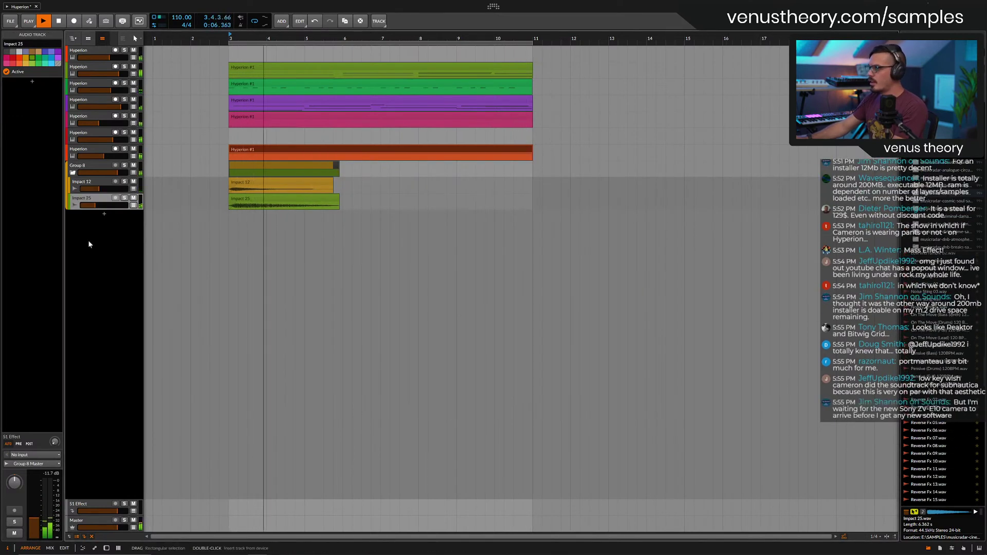
pyautogui.click(94, 169)
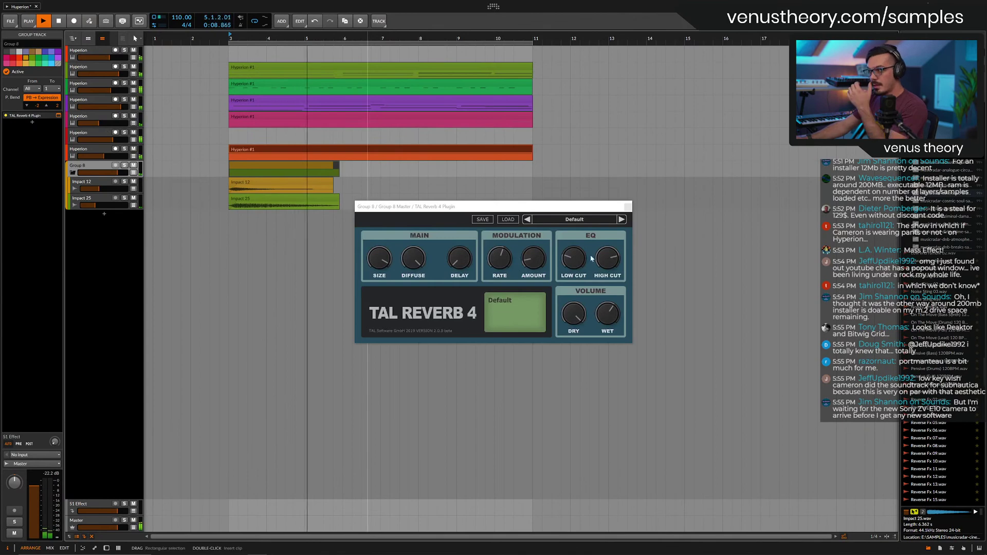
pyautogui.moveTo(380, 259); pyautogui.dragTo(410, 266)
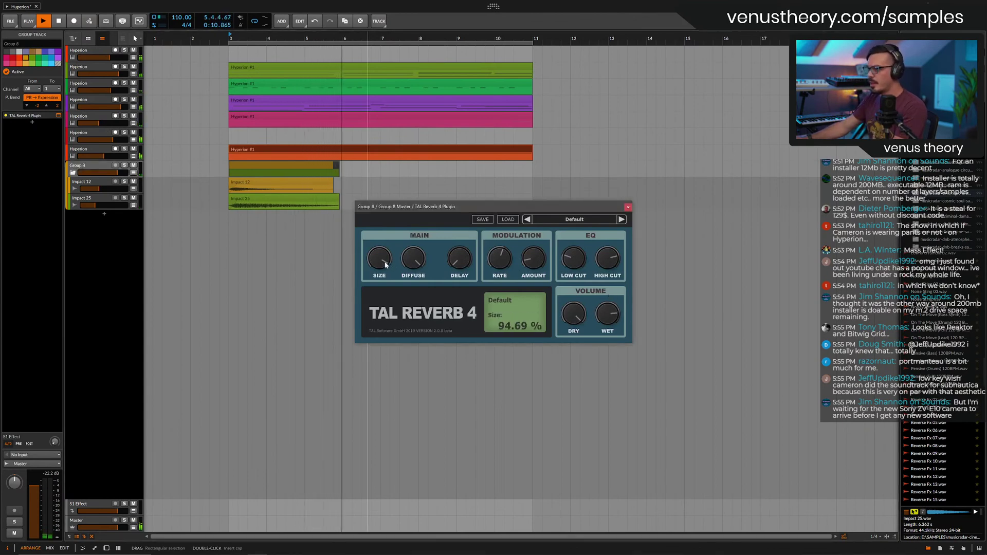
pyautogui.click(628, 207)
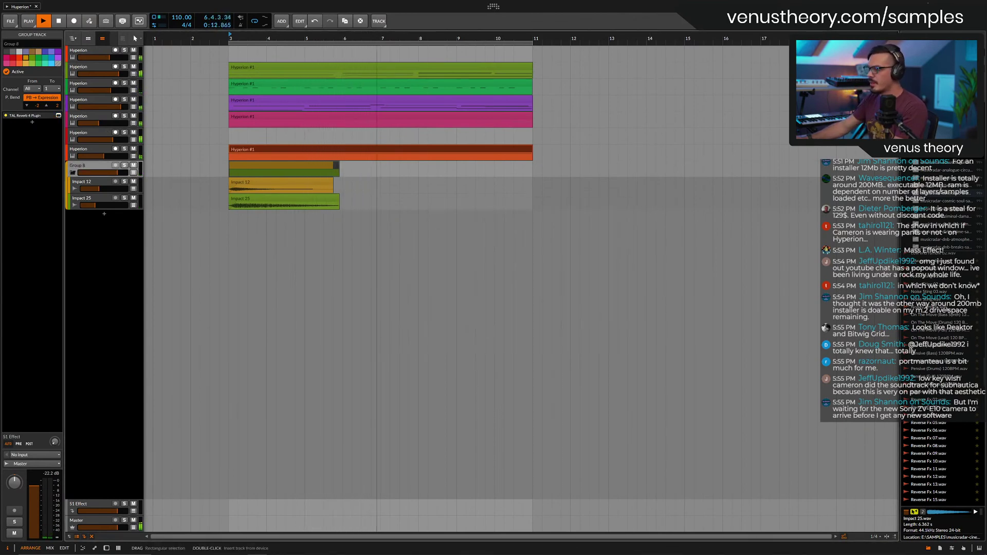
# Stop playback and audition further cinematic samples, including Spot FX 04 and Synth Sting 08.
pyautogui.scroll(-15, 919, 374)
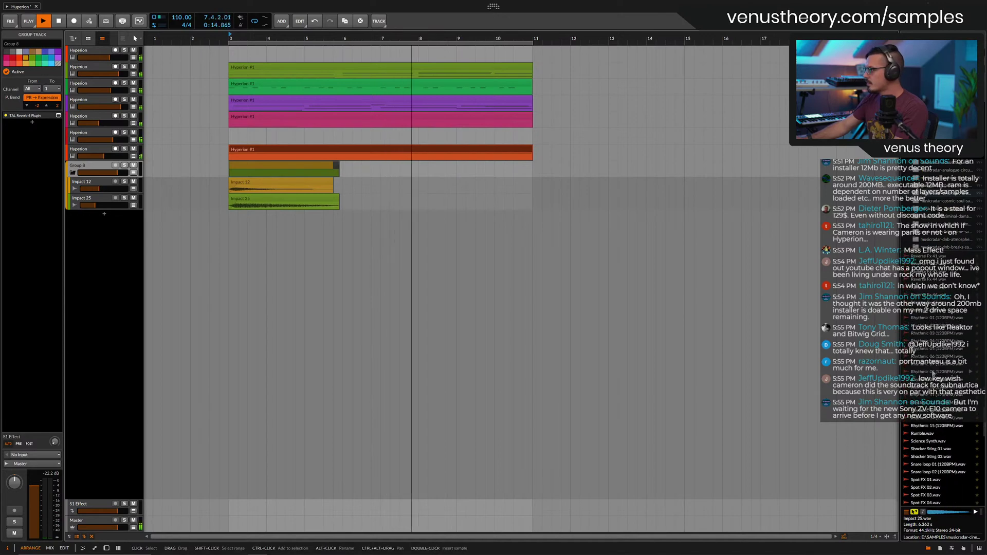
pyautogui.scroll(-5, 912, 374)
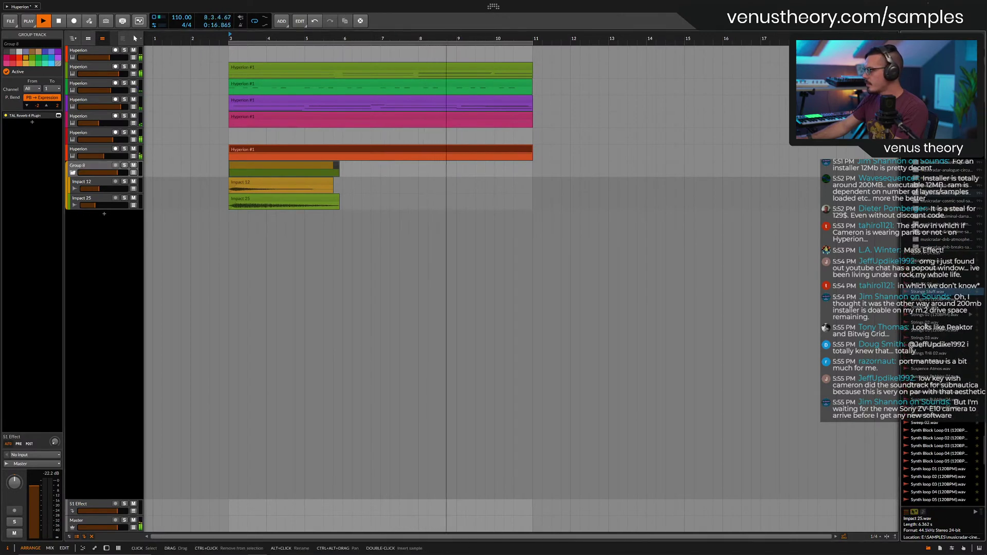
pyautogui.press('space')
pyautogui.scroll(3, 920, 375)
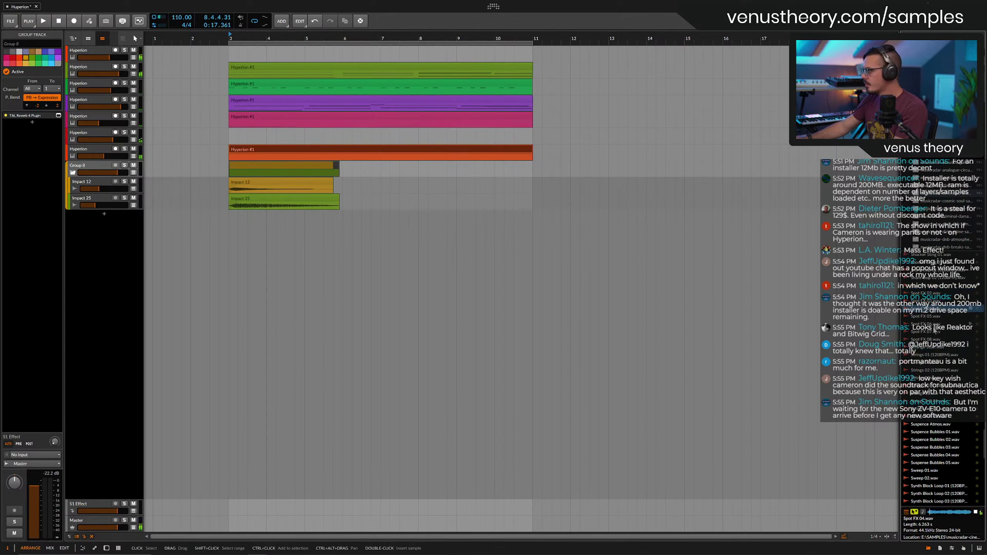
pyautogui.scroll(-8, 931, 319)
pyautogui.click(934, 340)
pyautogui.scroll(-3, 929, 240)
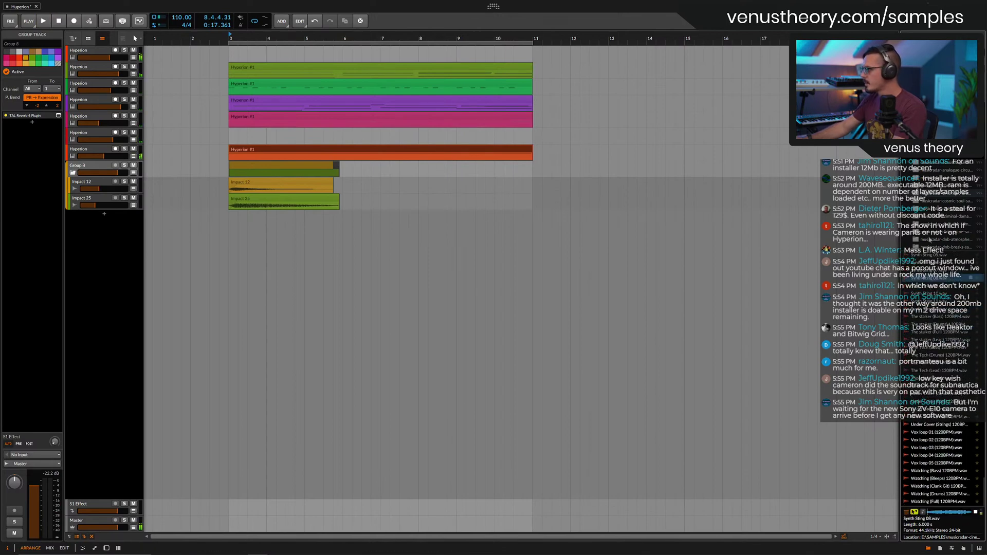
# Audition pads and beat loops from other sample folders, including DNB_PAD_11, IS_BeatA_110-04 and IS_BeatE_136-04.
pyautogui.click(937, 197)
pyautogui.scroll(-5, 935, 288)
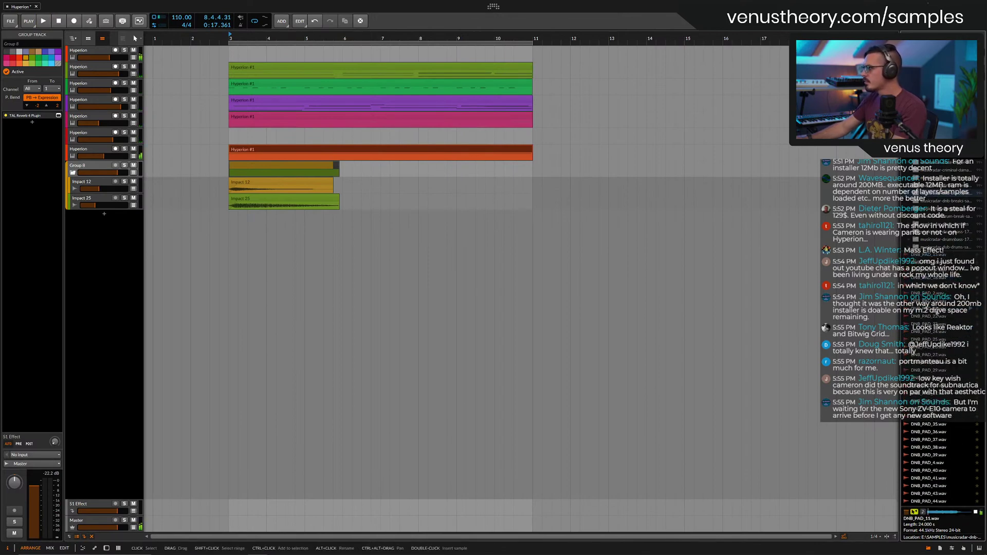
pyautogui.click(936, 216)
pyautogui.scroll(-5, 936, 294)
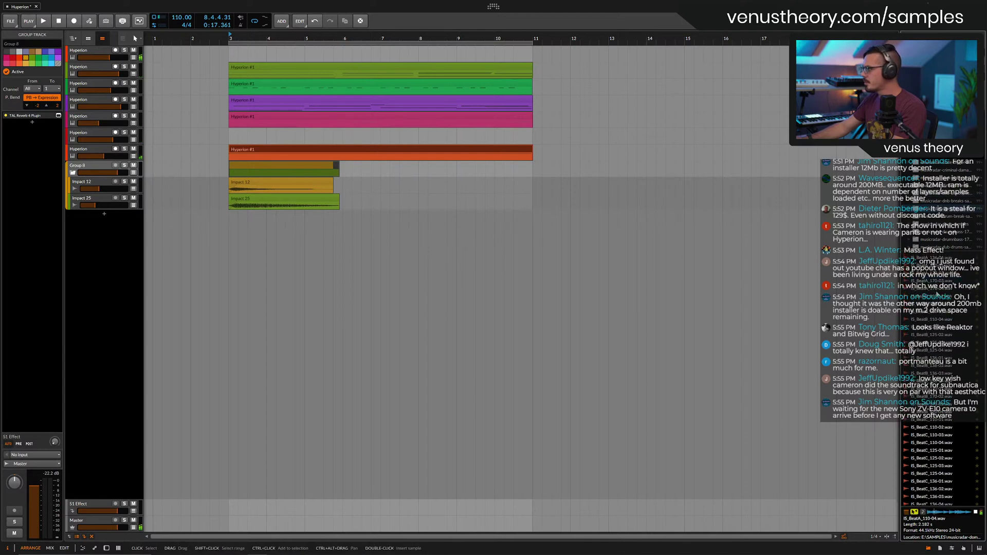
pyautogui.scroll(4, 937, 295)
pyautogui.click(940, 325)
pyautogui.scroll(-3, 939, 327)
pyautogui.click(939, 327)
pyautogui.scroll(-8, 940, 334)
pyautogui.scroll(-5, 941, 356)
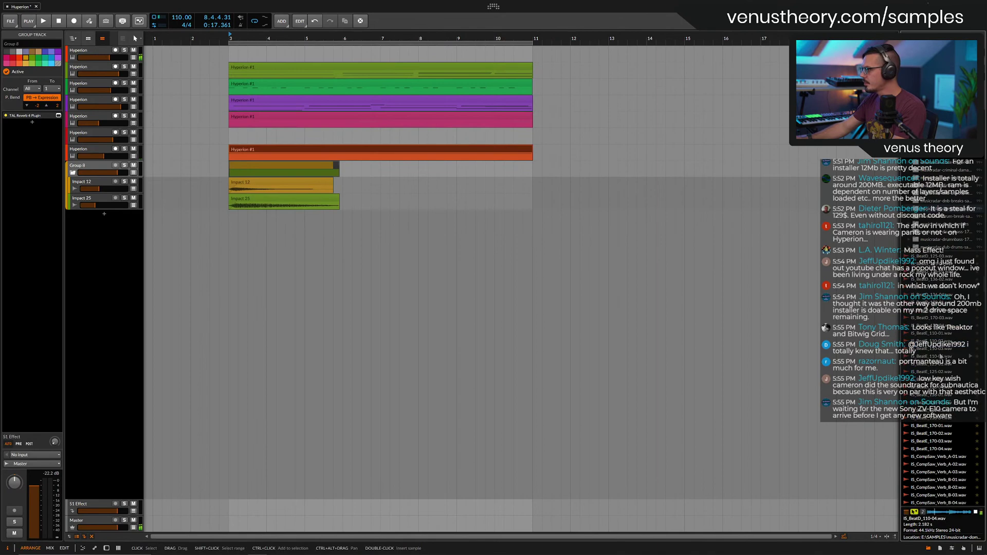
pyautogui.click(943, 366)
pyautogui.scroll(-3, 943, 366)
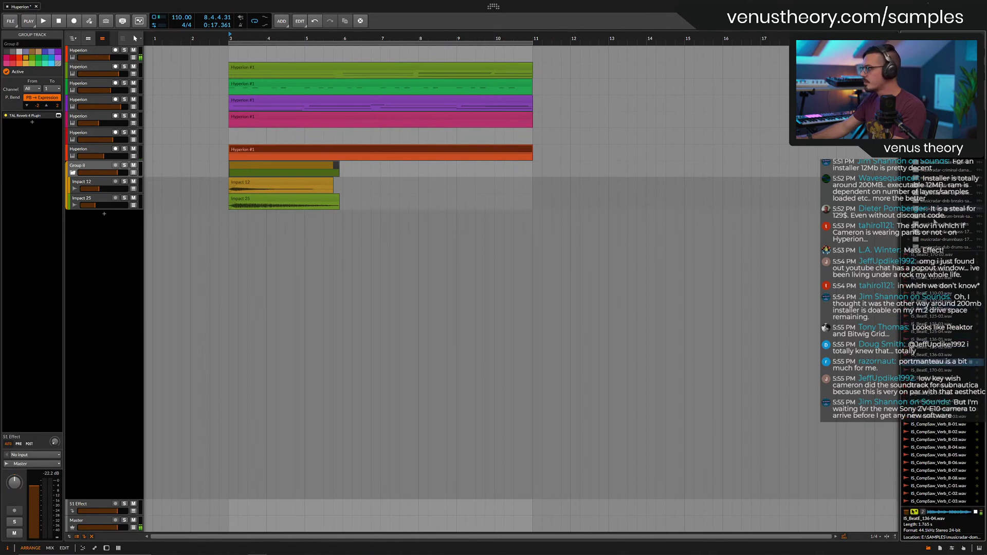
# Audition the drum break samples and load Drum_Break30(96BPM) into a Sampler on a new instrument track below the impact group.
pyautogui.click(935, 217)
pyautogui.scroll(-3, 942, 318)
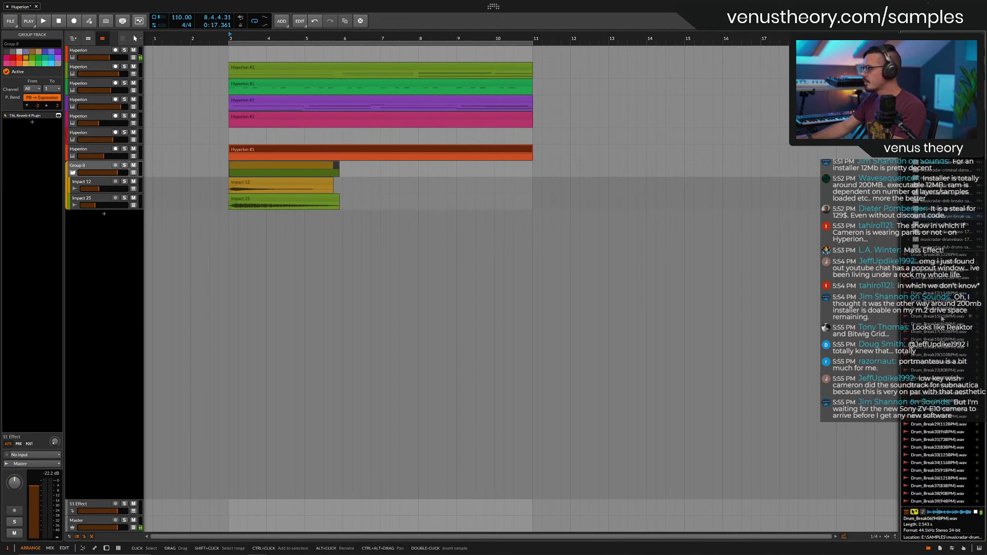
pyautogui.scroll(-3, 938, 366)
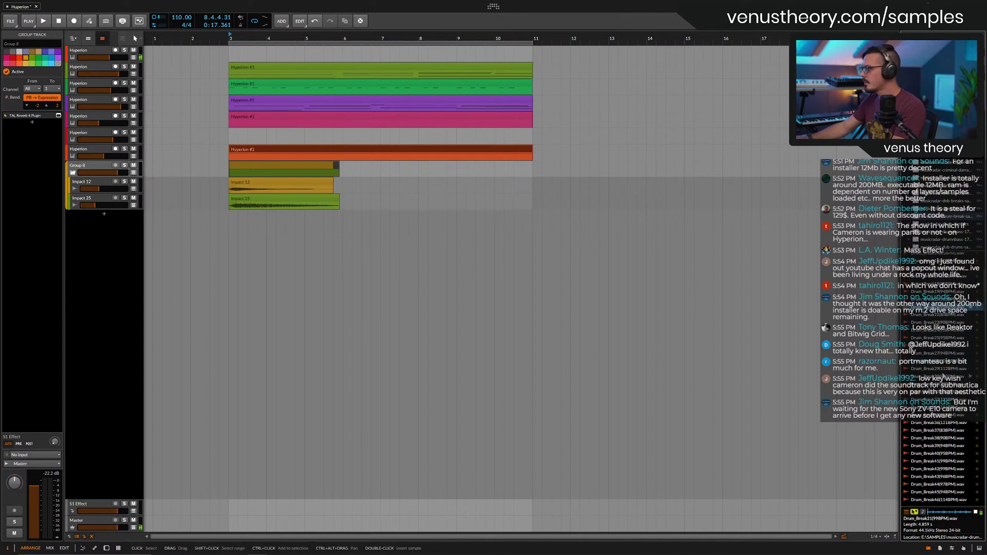
pyautogui.click(939, 366)
pyautogui.scroll(-3, 938, 366)
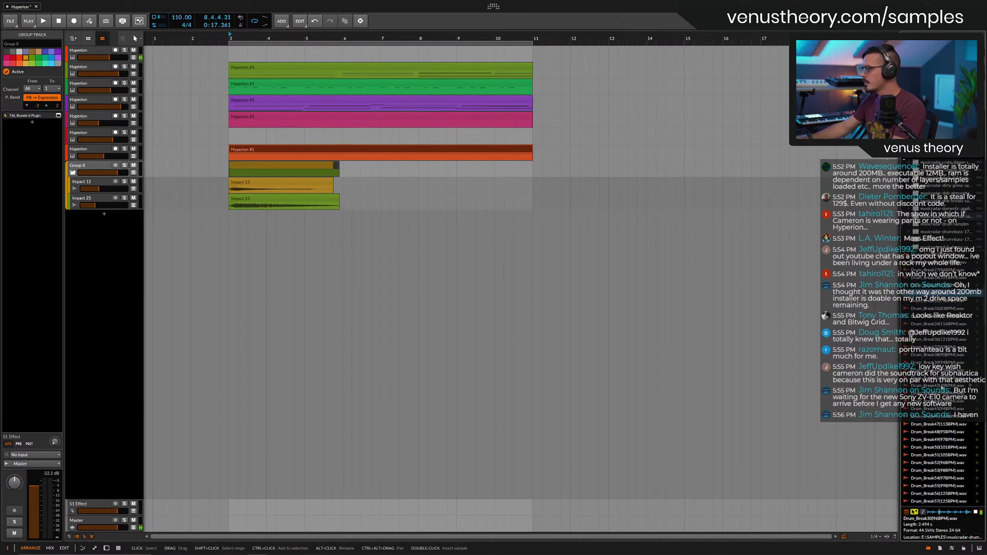
pyautogui.moveTo(28, 218); pyautogui.dragTo(77, 219)
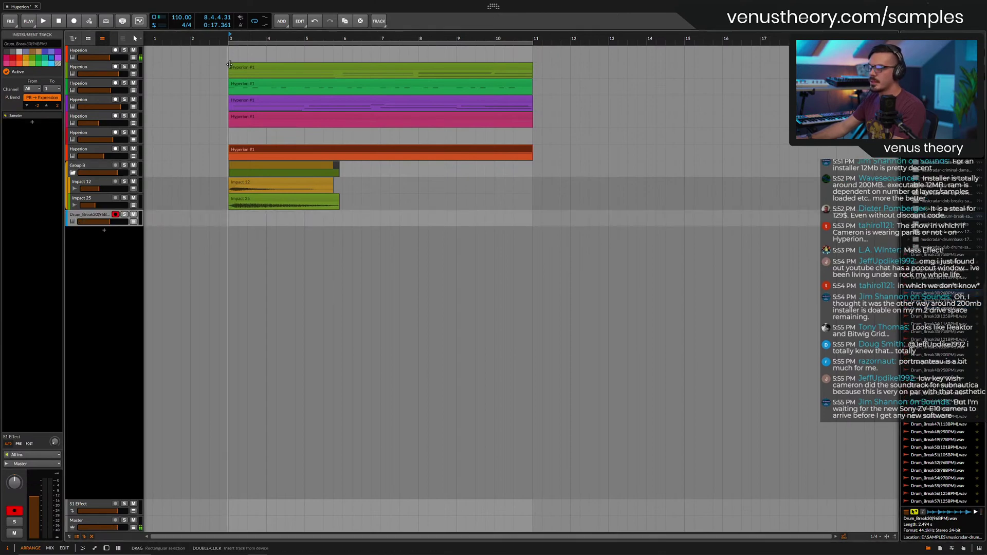
# Start playback and trim the Sampler's drum break to the slice between about 934 ms and 1.11 s.
pyautogui.press('space')
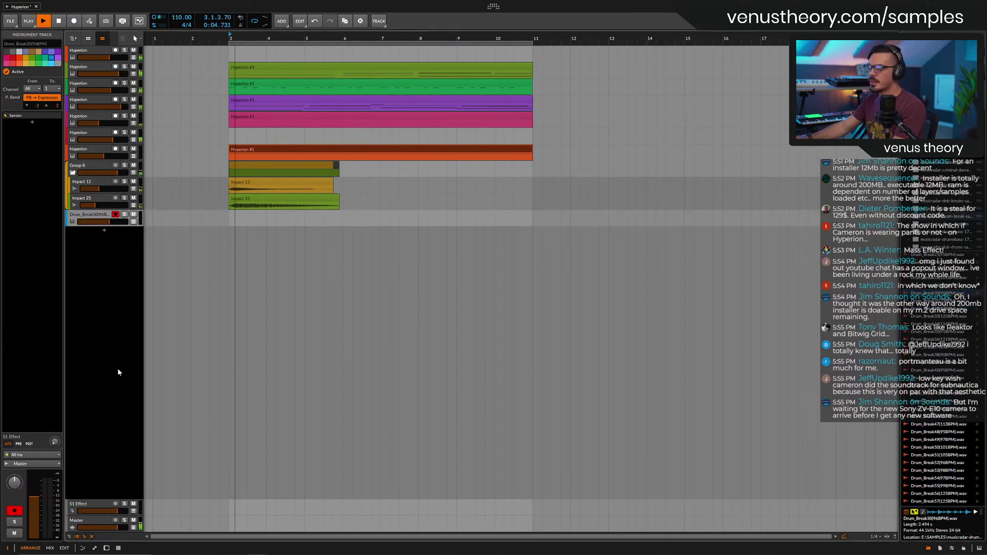
pyautogui.click(107, 549)
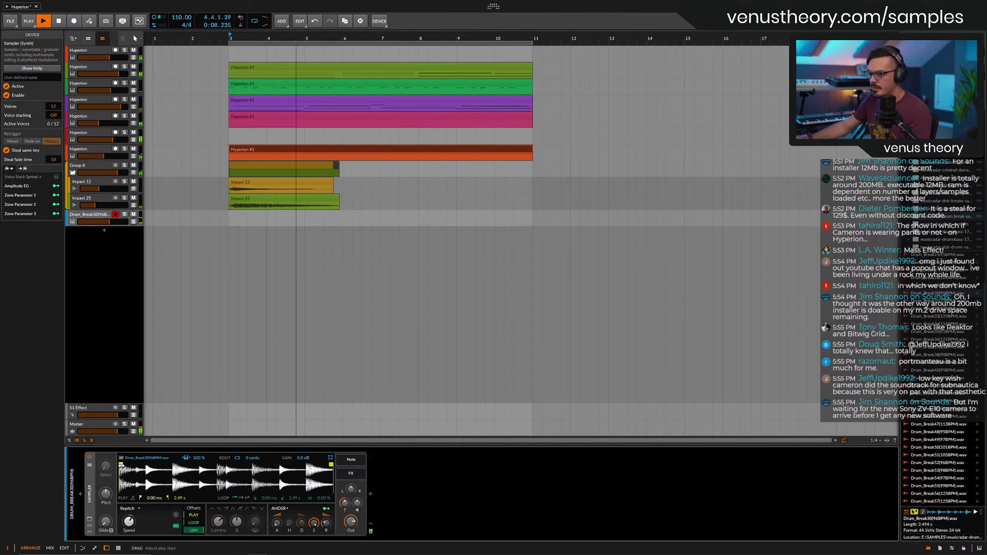
pyautogui.moveTo(121, 465); pyautogui.dragTo(175, 463)
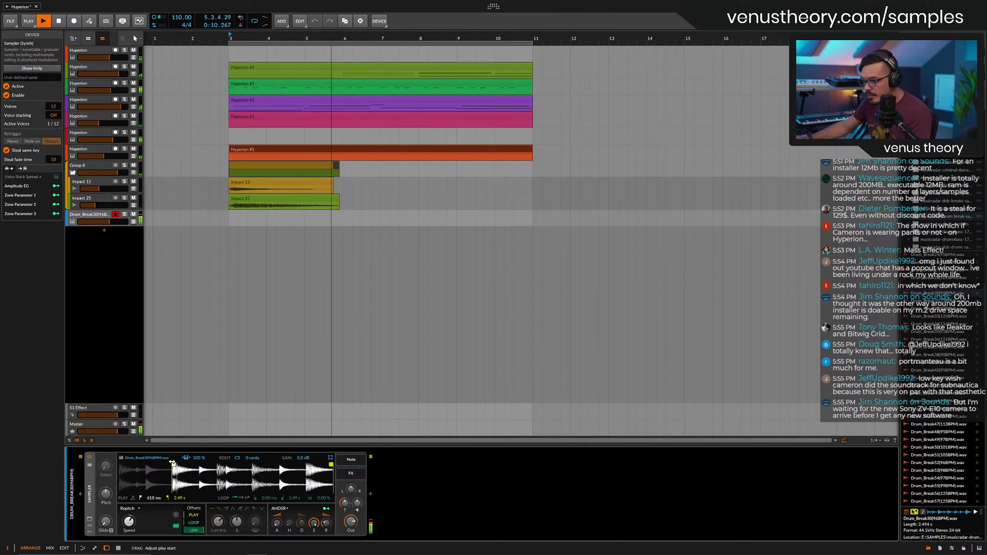
pyautogui.moveTo(173, 462); pyautogui.dragTo(188, 462)
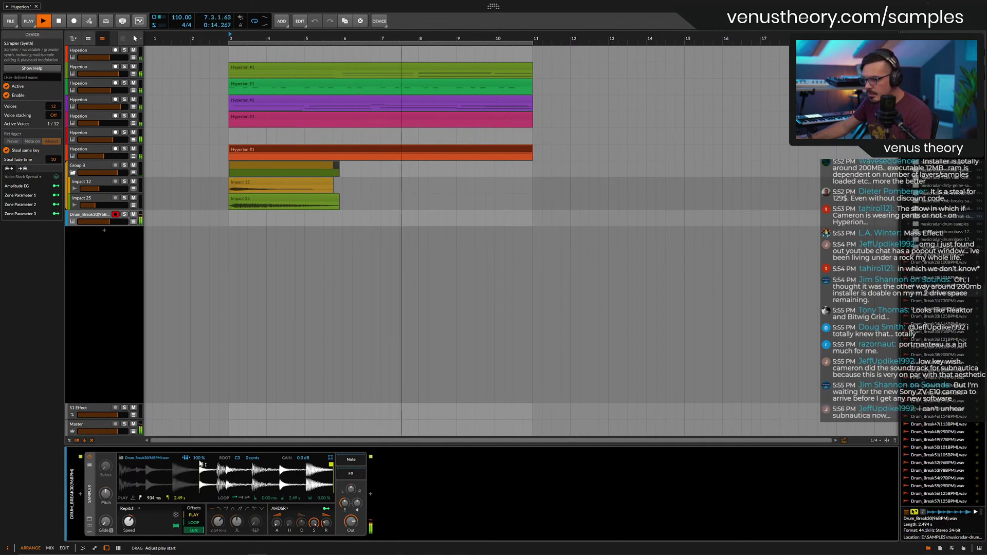
pyautogui.moveTo(331, 465); pyautogui.dragTo(212, 462)
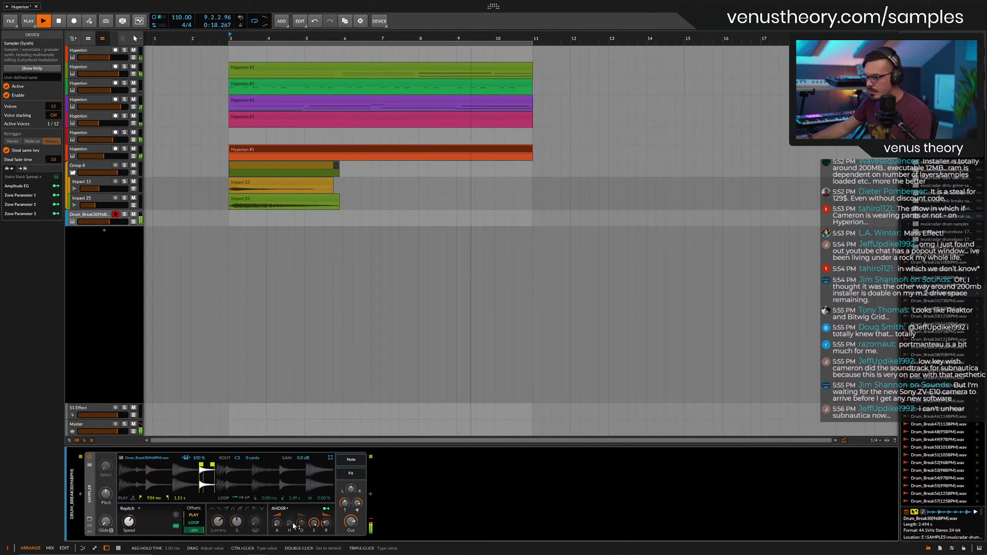
# Adjust the Sampler's envelope, set its pitch to about -14.03 st, and move the played slice to 632–806 ms.
pyautogui.moveTo(301, 523); pyautogui.dragTo(302, 520)
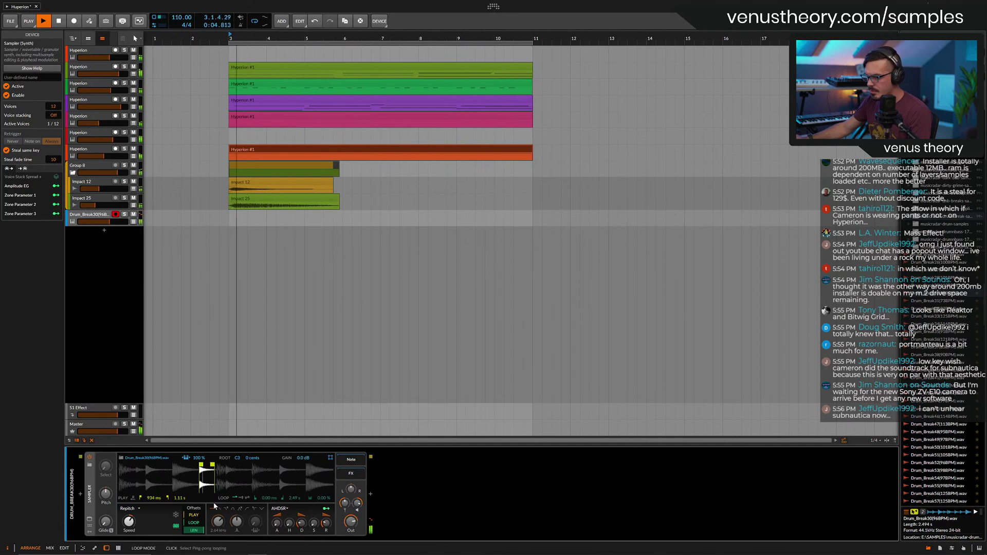
pyautogui.moveTo(106, 494); pyautogui.dragTo(105, 497)
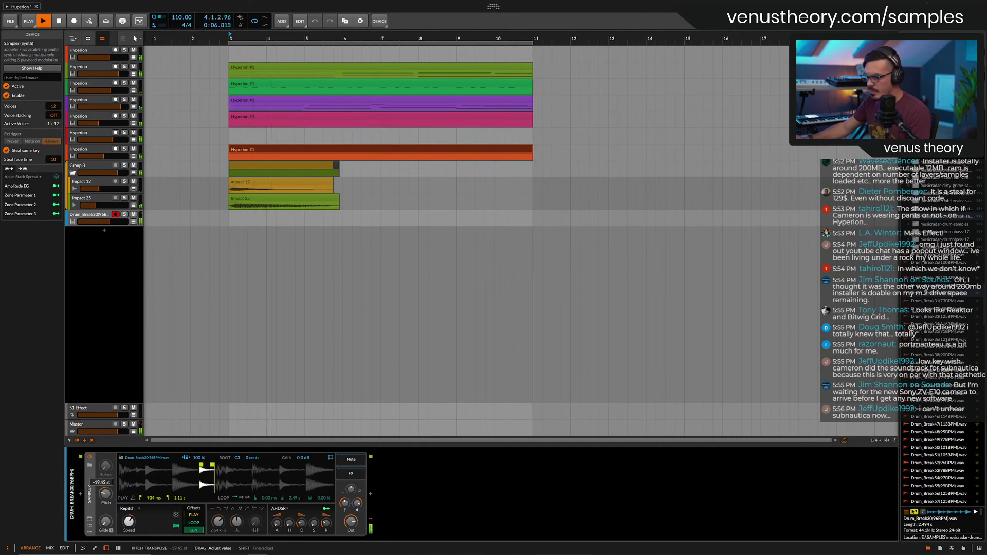
pyautogui.moveTo(301, 522); pyautogui.dragTo(301, 518)
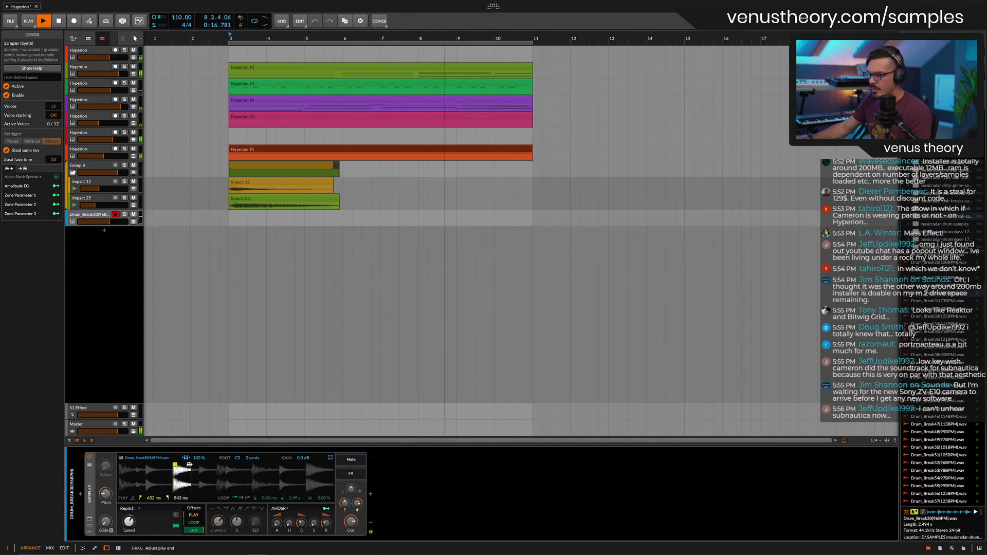
pyautogui.moveTo(105, 494); pyautogui.dragTo(105, 492)
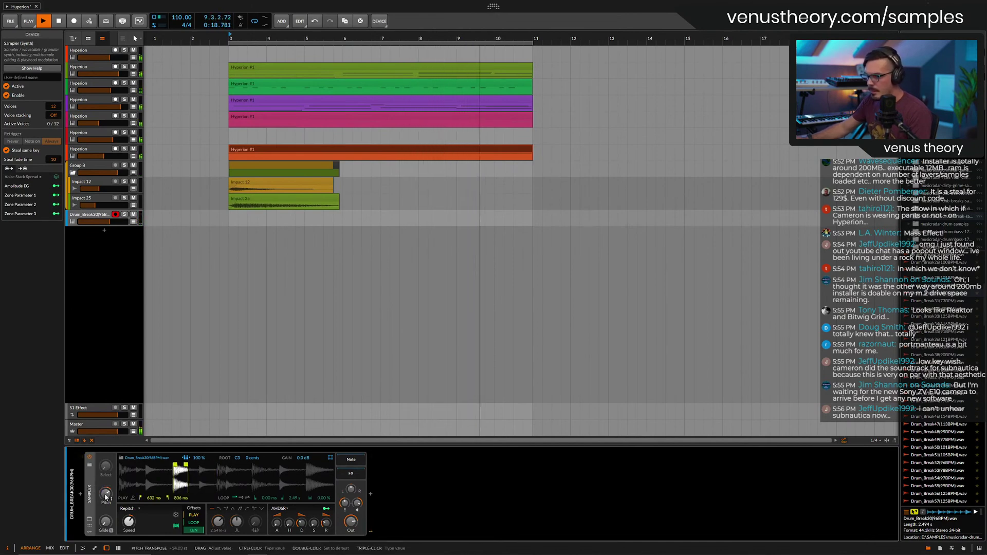
pyautogui.click(290, 523)
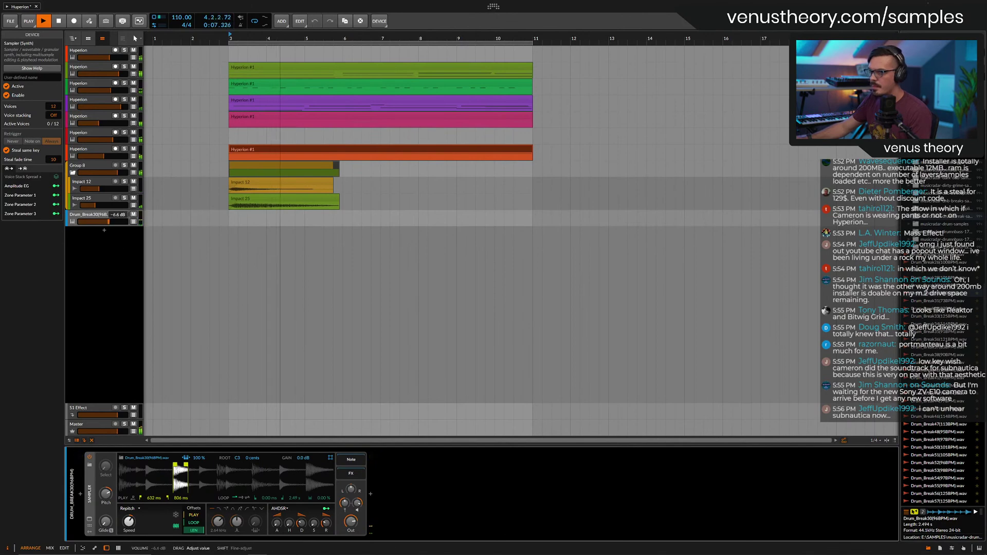
# Lower the drum break track's volume to about -13 dB and record a note performance on it.
pyautogui.moveTo(108, 222); pyautogui.dragTo(101, 224)
pyautogui.press('r')
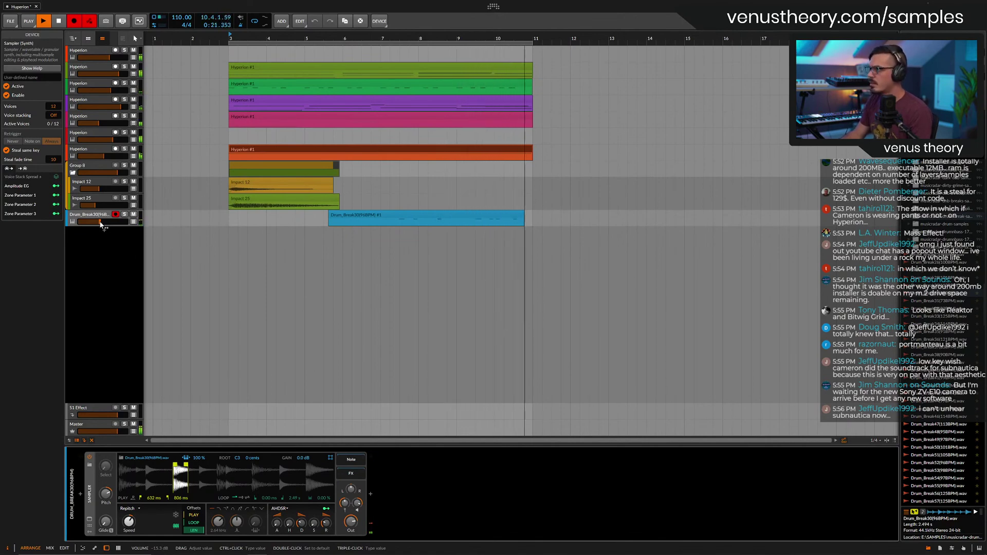
pyautogui.click(346, 216)
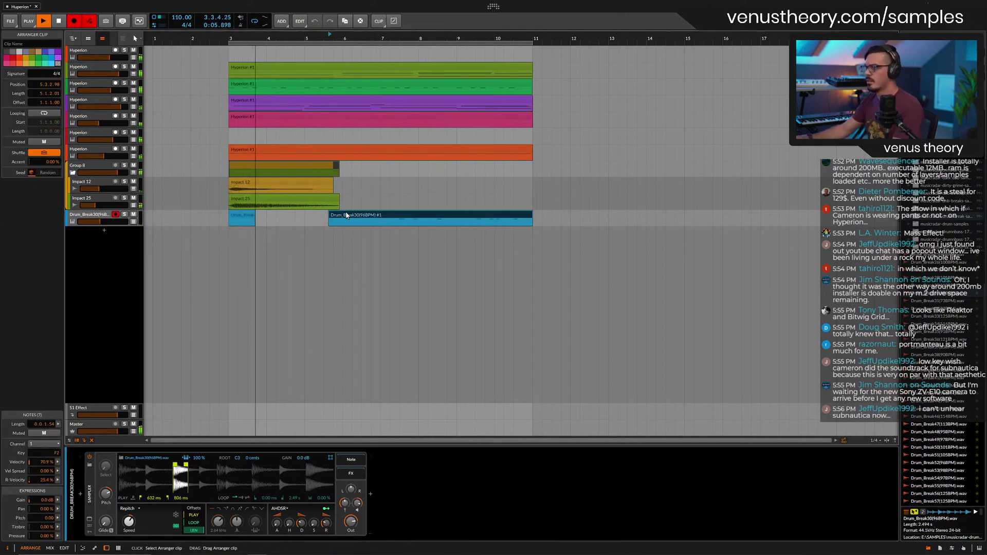
pyautogui.hotkey('shift', 'r')
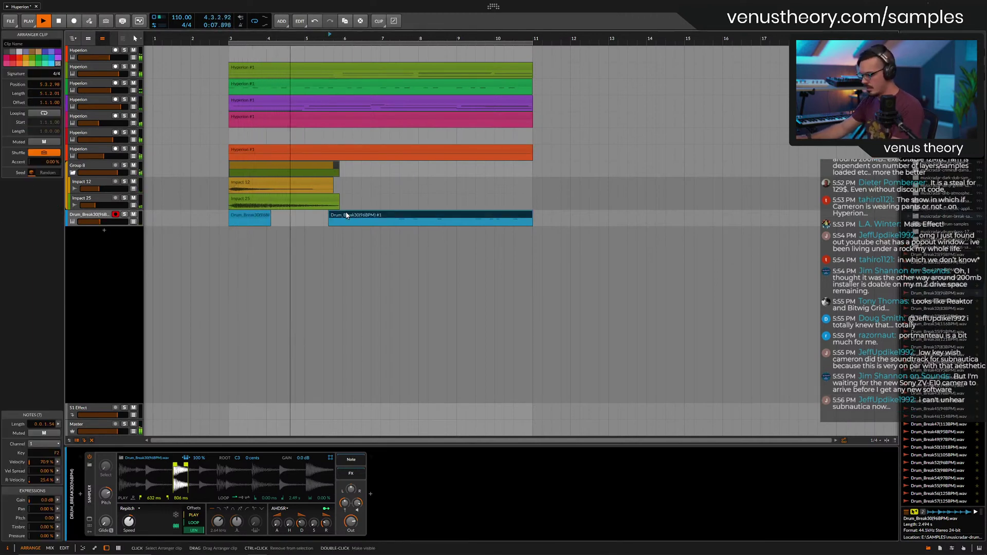
# Trim the start of the longer recorded drum break clip to bar 7 and delete the short clip at bar 3.
pyautogui.moveTo(331, 217); pyautogui.dragTo(379, 208)
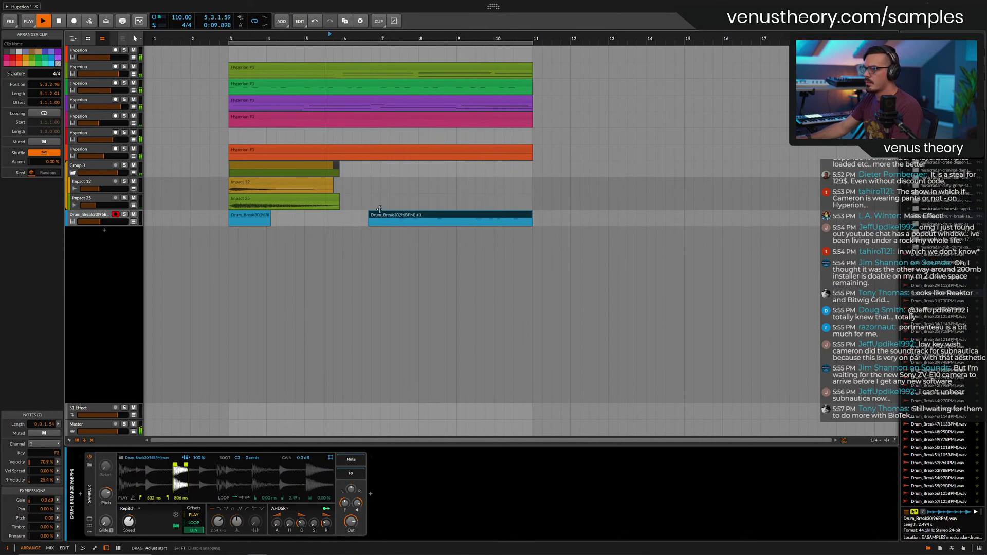
pyautogui.click(262, 219)
pyautogui.scroll(2, 315, 220)
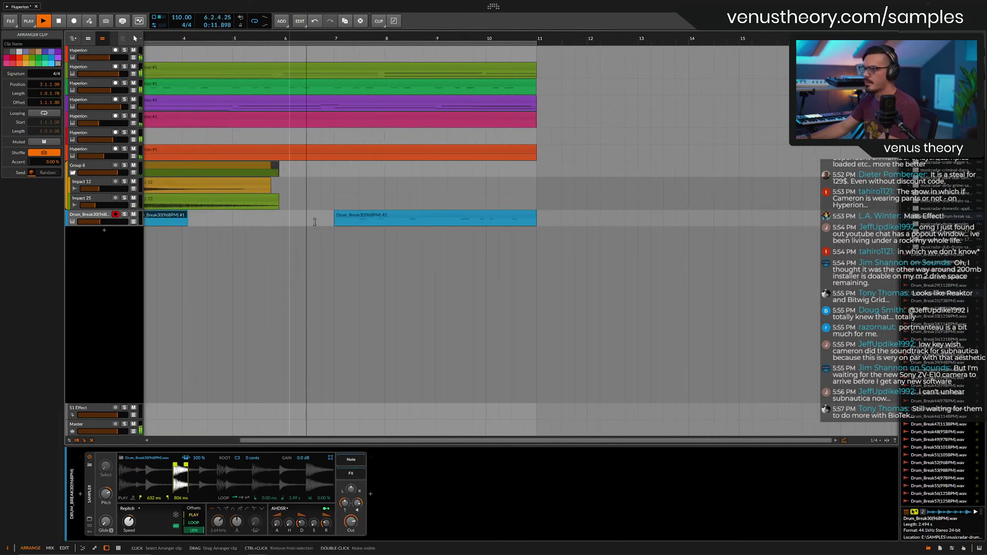
pyautogui.scroll(-5, 329, 232)
pyautogui.press('Delete')
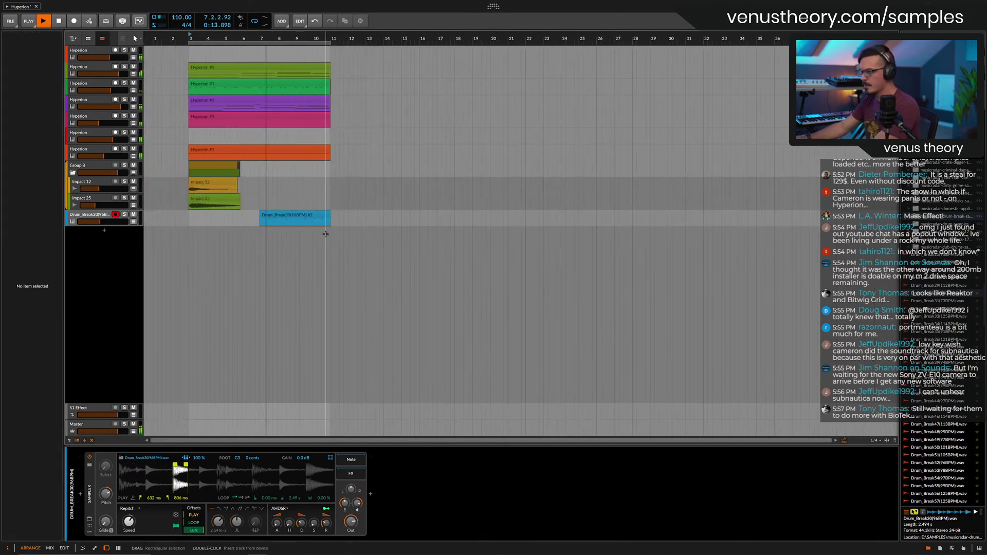
# Duplicate the four-bar drum break clip from bar 7 to bar 3.
pyautogui.moveTo(271, 217); pyautogui.dragTo(205, 217)
pyautogui.hotkey('ctrl', 'z')
pyautogui.moveTo(264, 217); pyautogui.dragTo(198, 218)
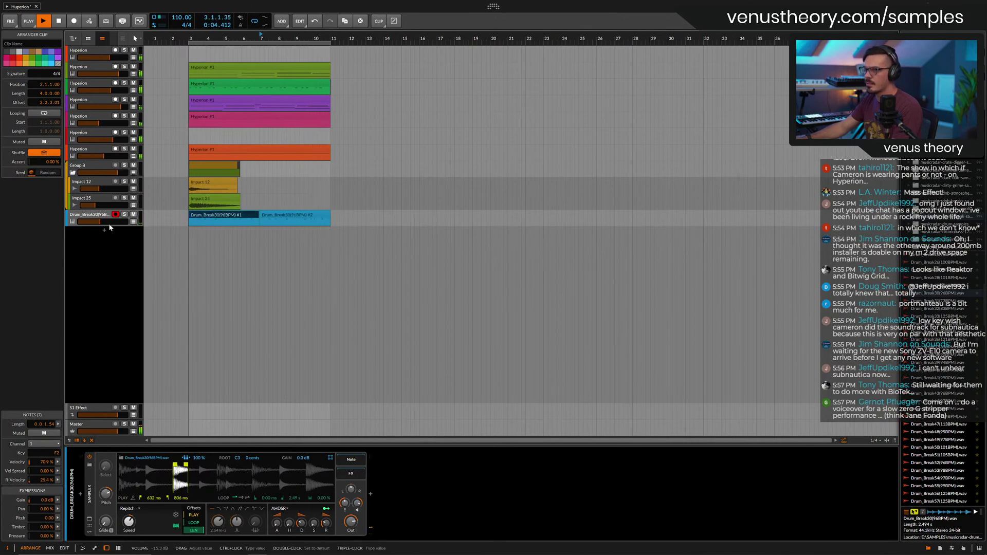
# Add an EQ-5 after TAL Reverb 4 on the impact group, with a low cut at about 123 Hz.
pyautogui.click(101, 168)
pyautogui.click(165, 493)
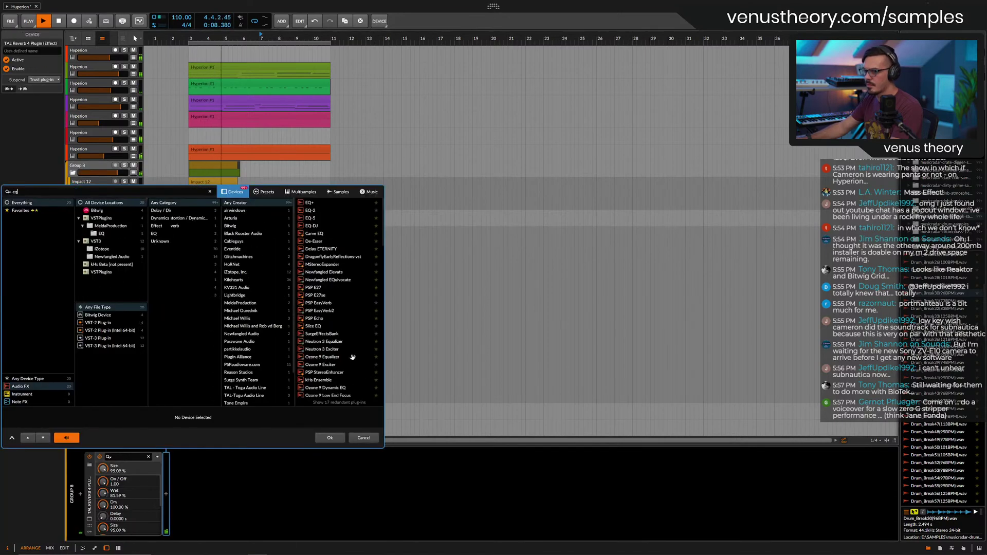
pyautogui.write('eq')
pyautogui.doubleClick(313, 220)
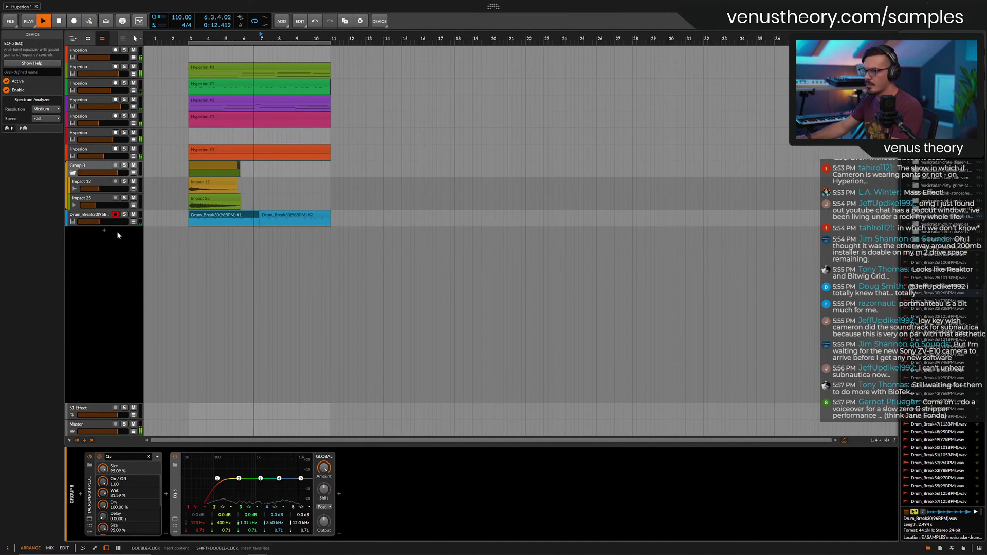
# Browse the VT sample folders and place VT - Dijidl Kicks 3 at bar 3 on a new track below the drum break.
pyautogui.click(94, 217)
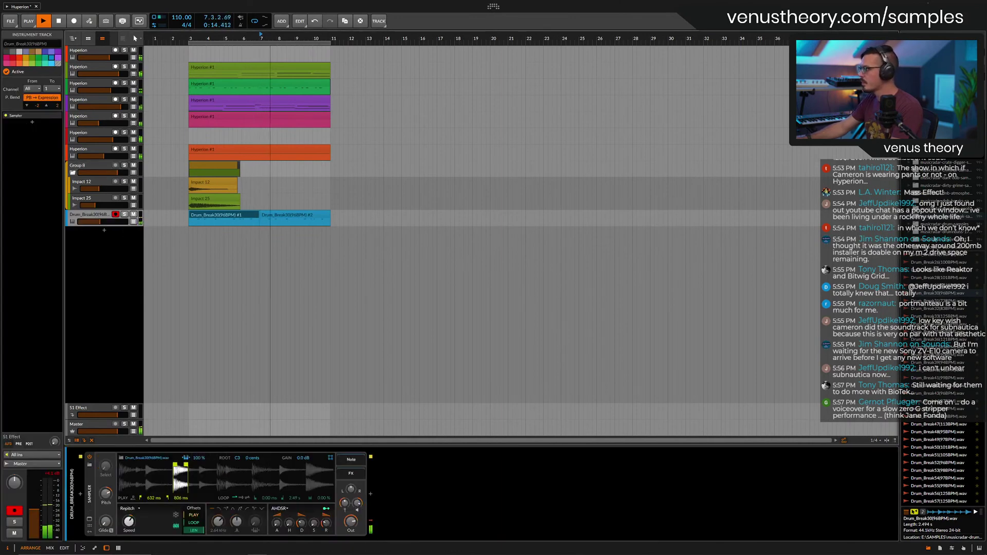
pyautogui.click(949, 233)
pyautogui.scroll(-10, 949, 234)
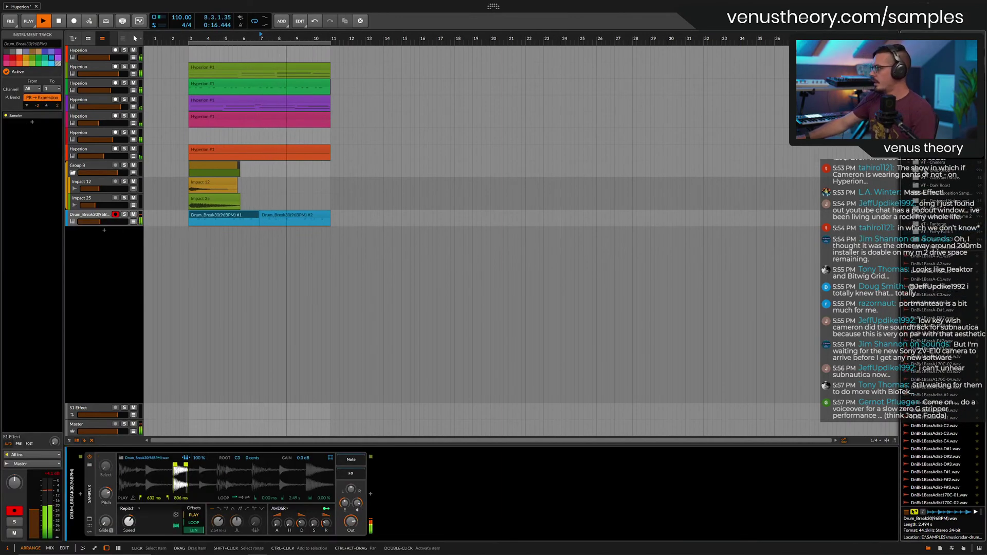
pyautogui.scroll(-5, 948, 233)
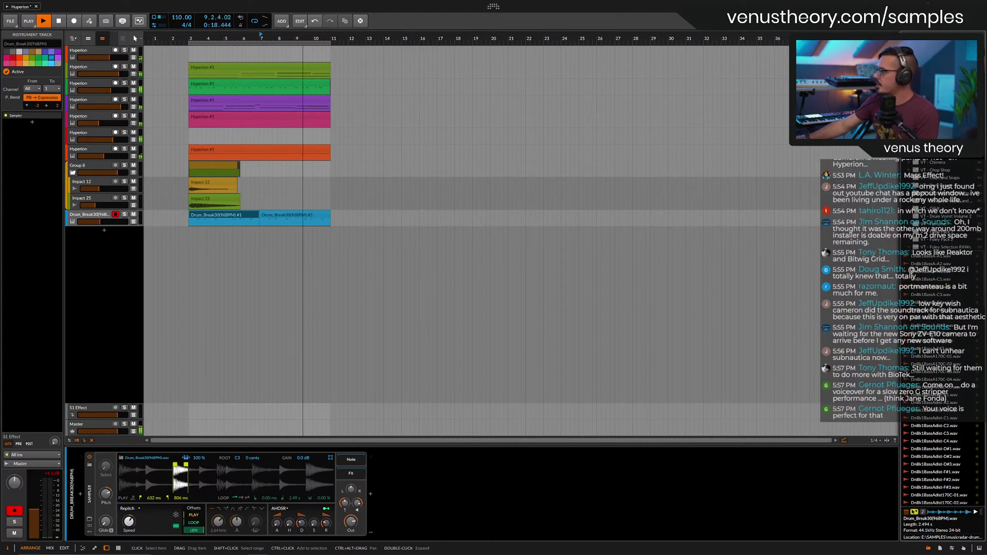
pyautogui.scroll(-3, 948, 232)
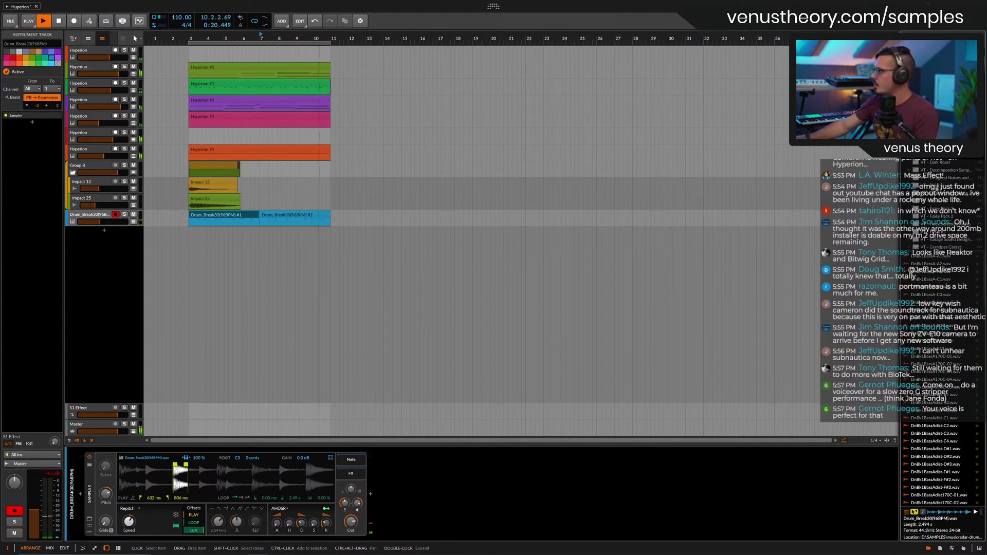
pyautogui.click(937, 187)
pyautogui.scroll(-5, 923, 355)
pyautogui.click(924, 367)
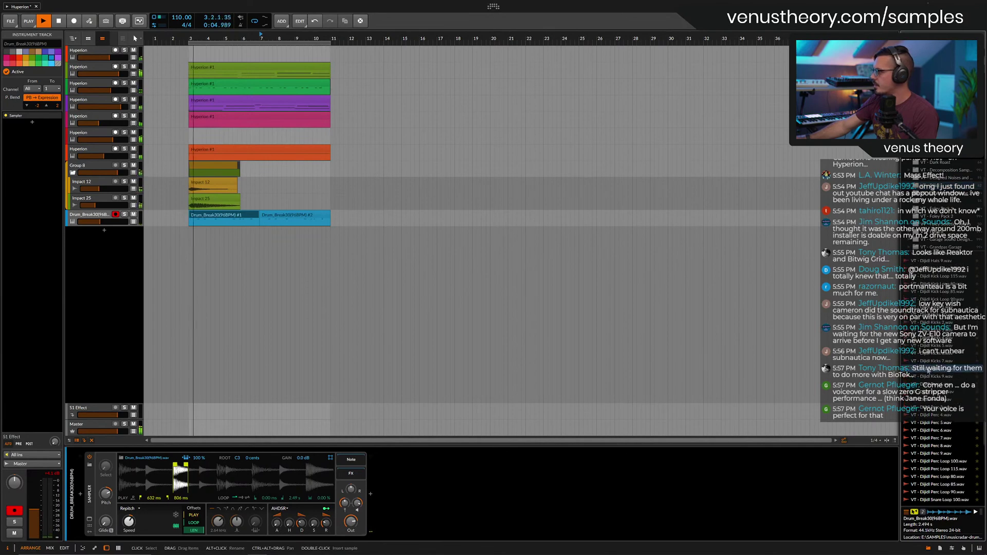
pyautogui.moveTo(930, 330); pyautogui.dragTo(189, 235)
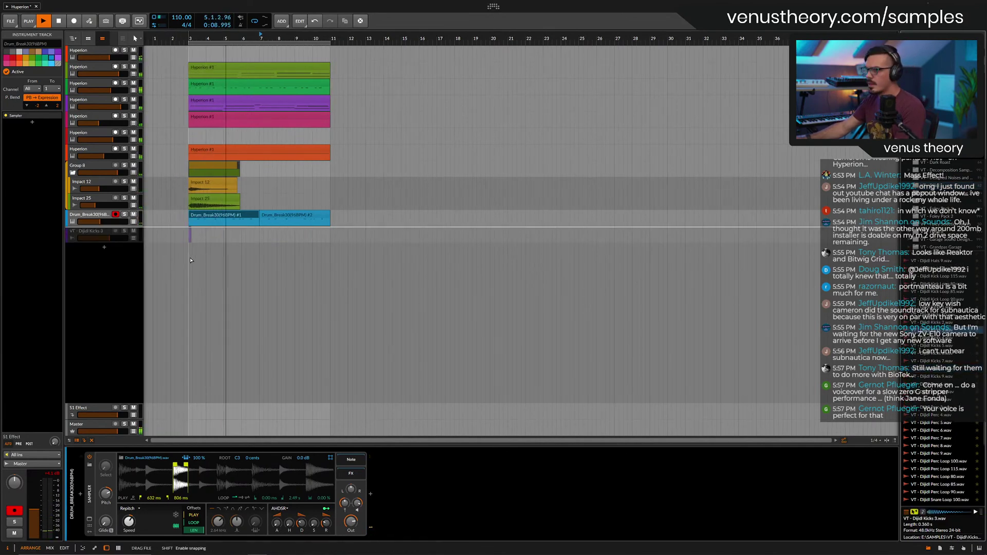
# Duplicate the kick clip to position 3.2.3 and stop playback.
pyautogui.scroll(5, 188, 235)
pyautogui.moveTo(251, 234); pyautogui.dragTo(298, 230)
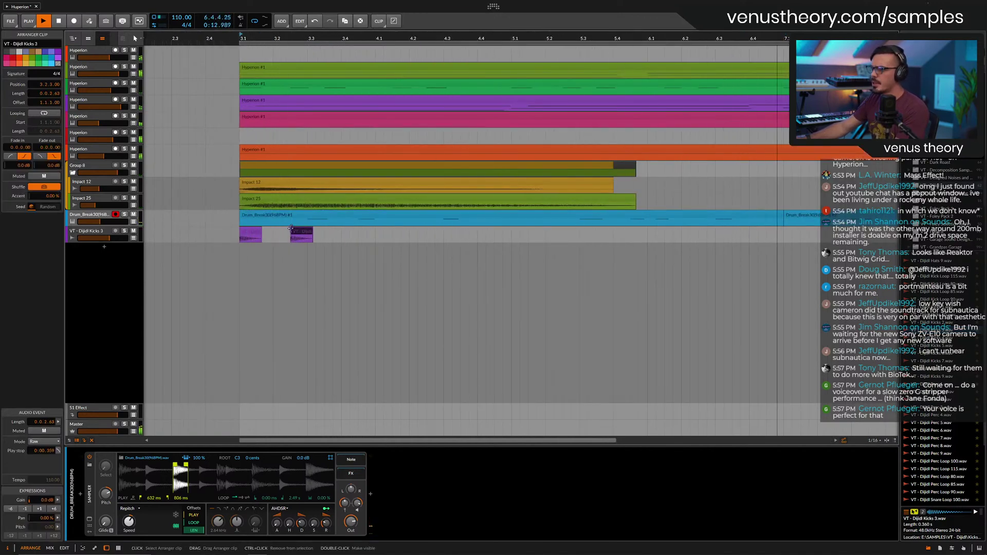
pyautogui.press('space')
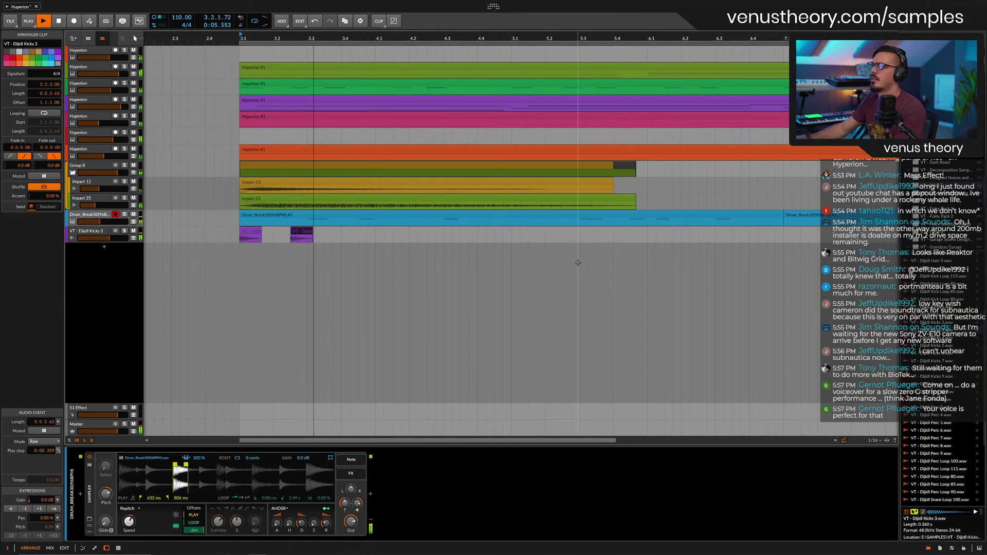
# Audition the percussion samples and place VT - Dijidl Perc Loop 85 at bar 3 on a new track below the kick.
pyautogui.scroll(-4, 936, 435)
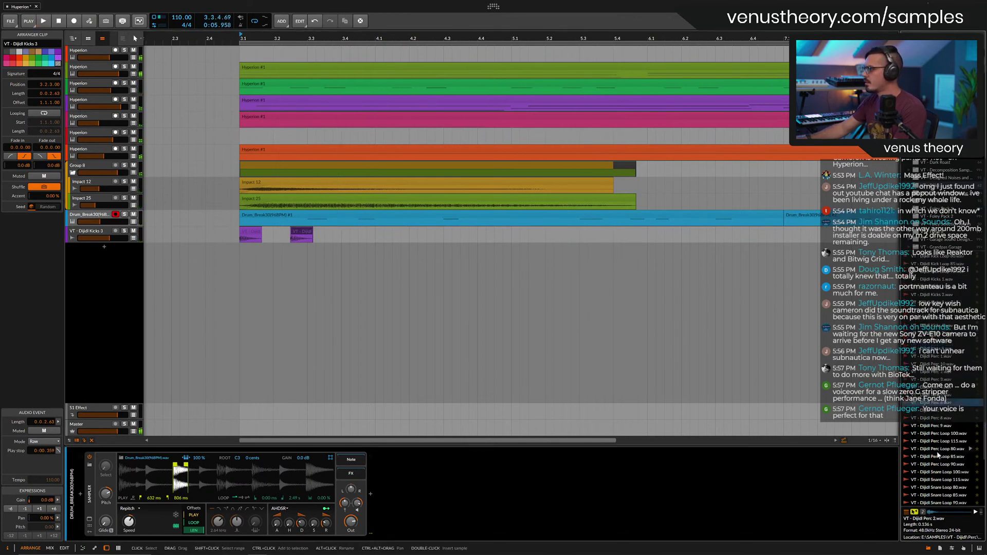
pyautogui.click(937, 417)
pyautogui.click(936, 370)
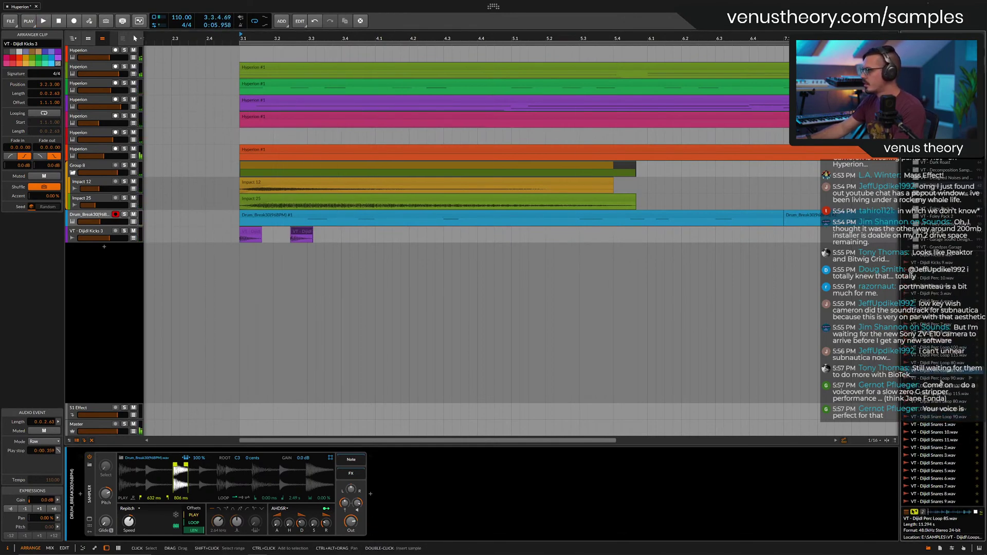
pyautogui.moveTo(937, 370); pyautogui.dragTo(241, 258)
pyautogui.scroll(-5, 251, 257)
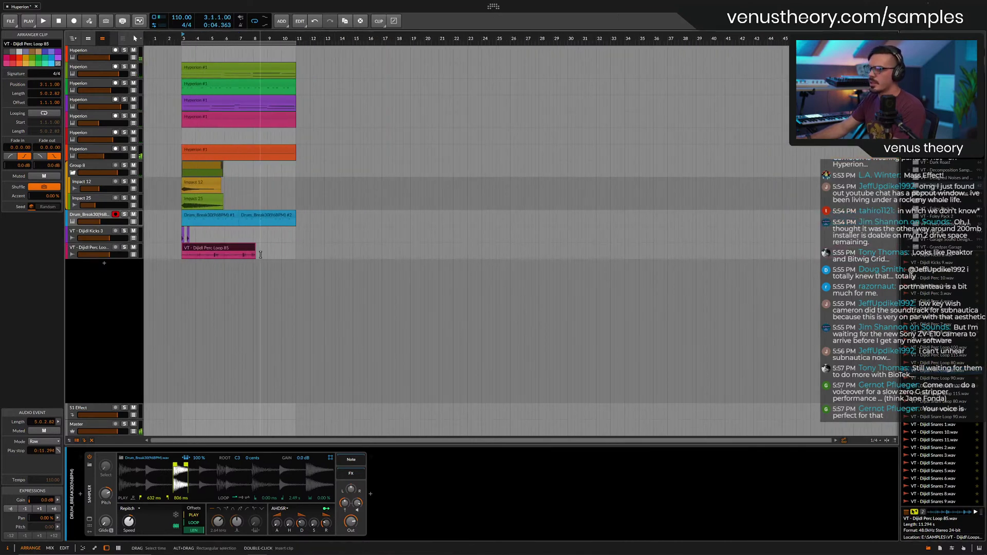
# Set the Perc Loop 85 clip to Repitch mode and stretch it to exactly four bars.
pyautogui.click(56, 442)
pyautogui.click(97, 430)
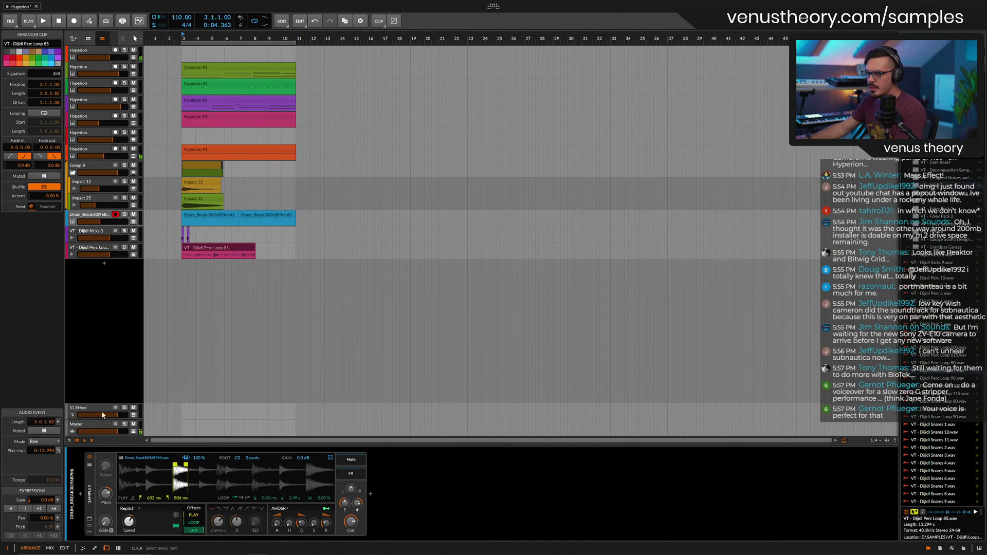
pyautogui.moveTo(253, 248); pyautogui.dragTo(241, 248)
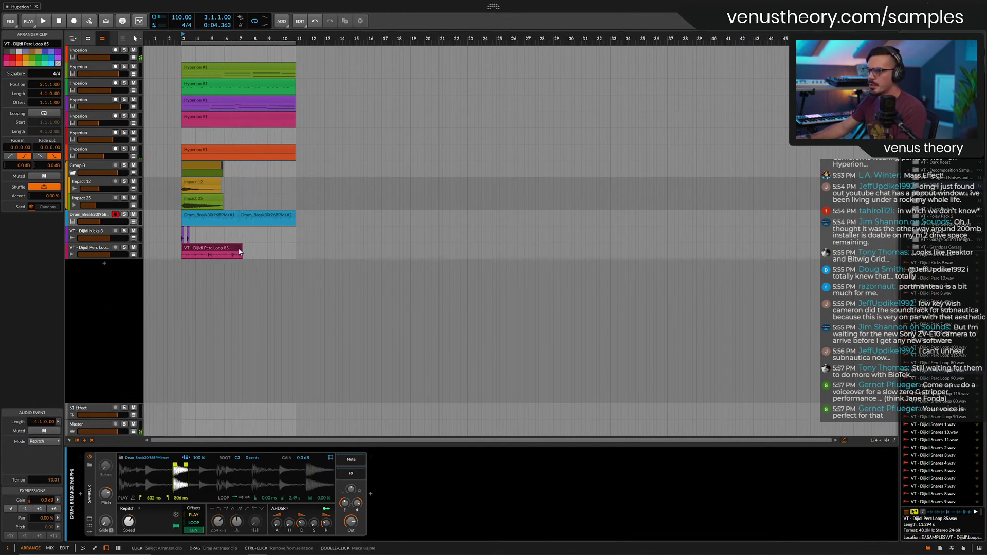
pyautogui.moveTo(240, 249); pyautogui.dragTo(237, 248)
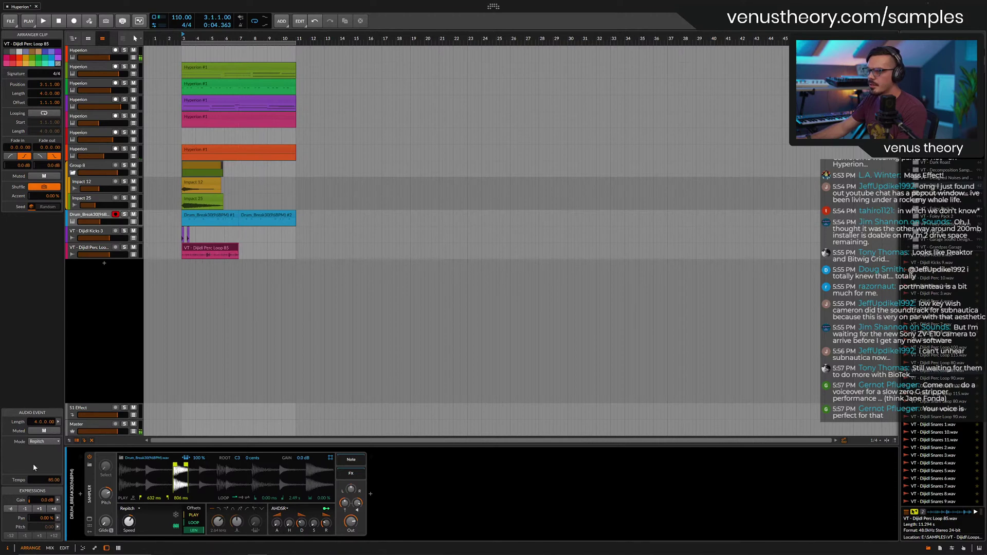
# Switch the Perc Loop 85 clip to Stretch mode, start playback and duplicate the clip to fill bars 7 to 10.
pyautogui.click(44, 442)
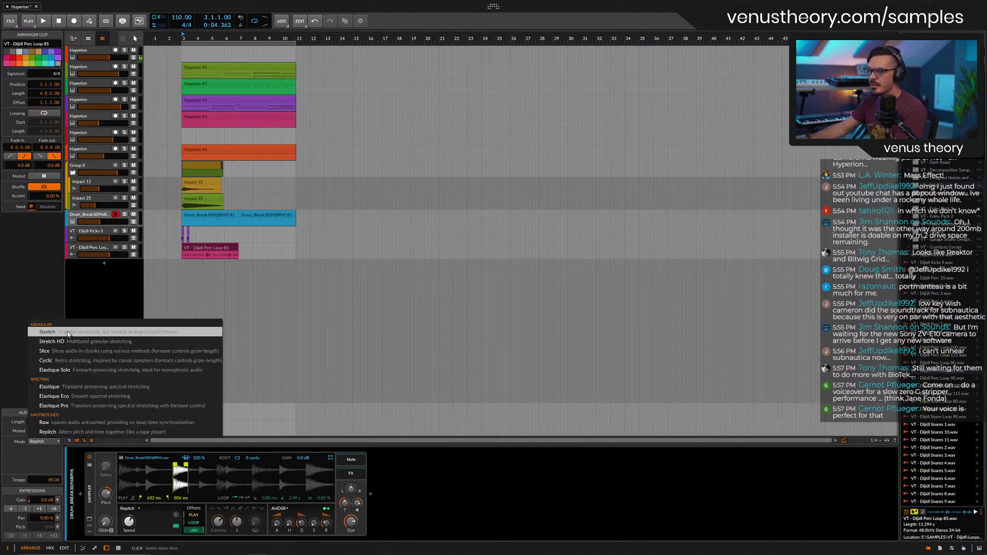
pyautogui.click(128, 331)
pyautogui.scroll(4, 162, 323)
pyautogui.press('space')
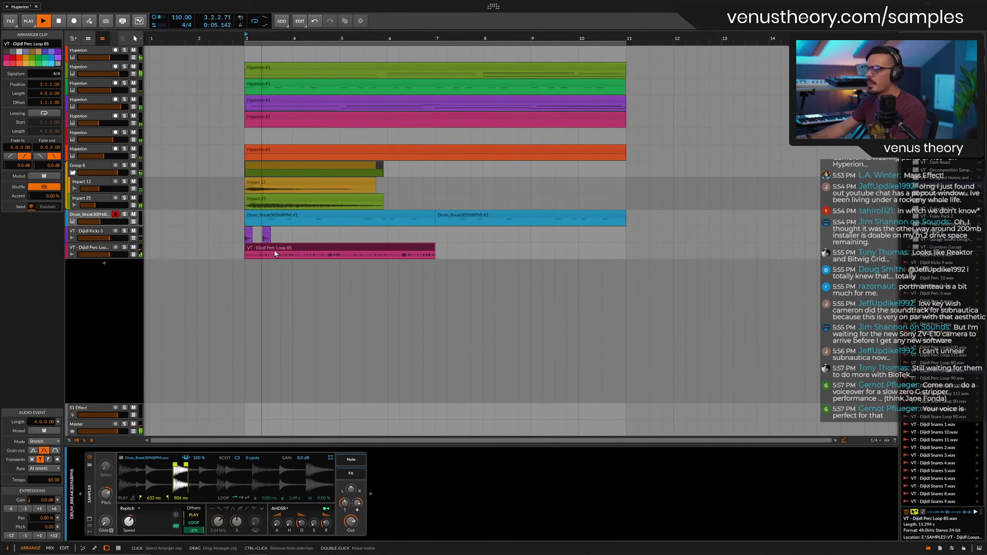
pyautogui.scroll(2, 277, 239)
pyautogui.hotkey('ctrl', 'd')
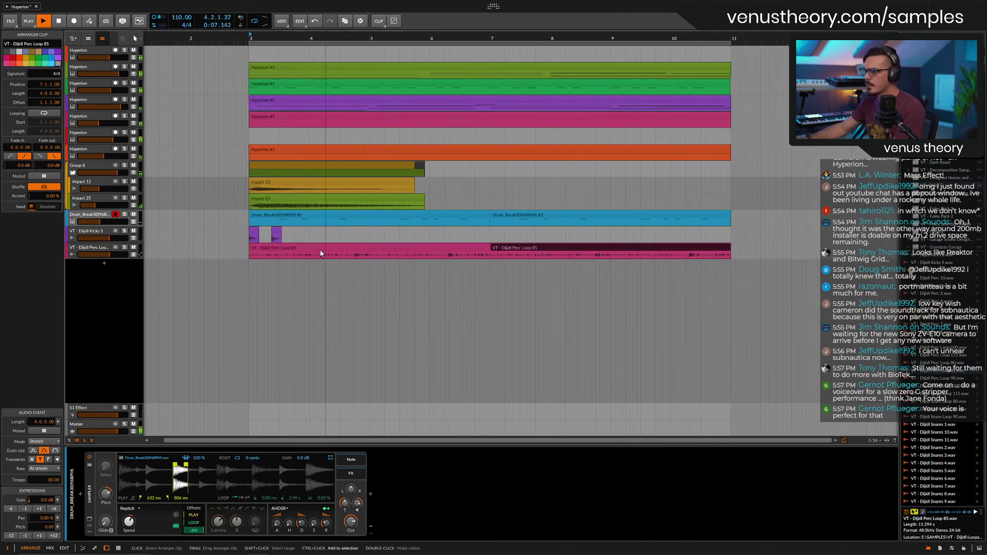
# Copy the Kicks 3 clip once to bar 5 and twice around the start of bar 6.
pyautogui.moveTo(277, 235); pyautogui.dragTo(438, 234)
# Split the first drum break clip on both sides of the paired kicks around bar 6 and delete the section between the cuts.
pyautogui.press('5')
pyautogui.click(421, 218)
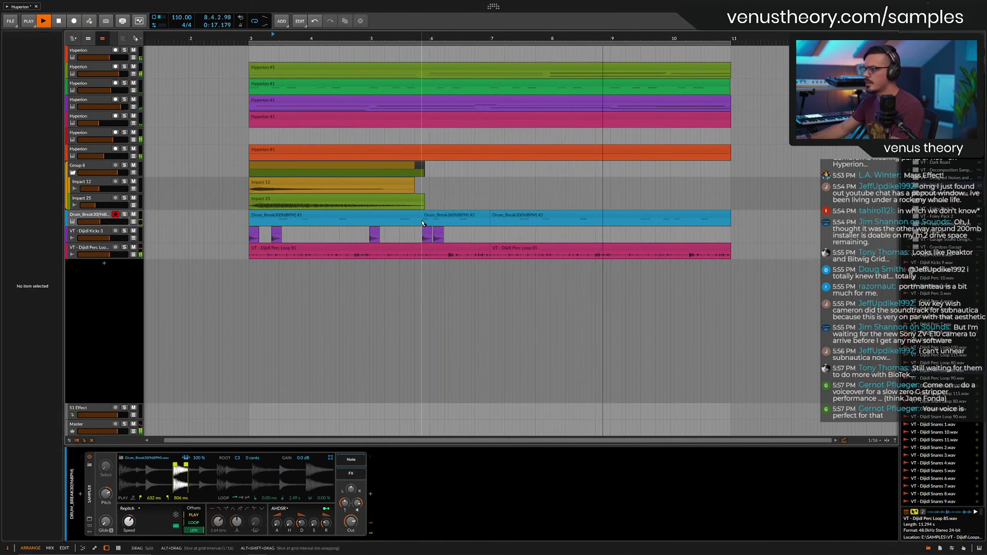
pyautogui.click(446, 220)
pyautogui.press('1')
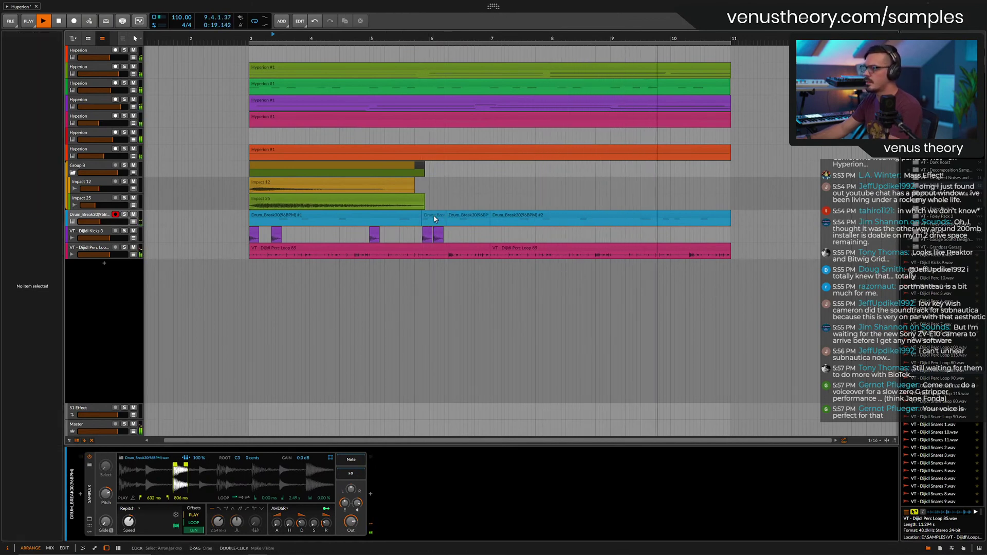
pyautogui.click(434, 218)
pyautogui.press('+')
pyautogui.press('Delete')
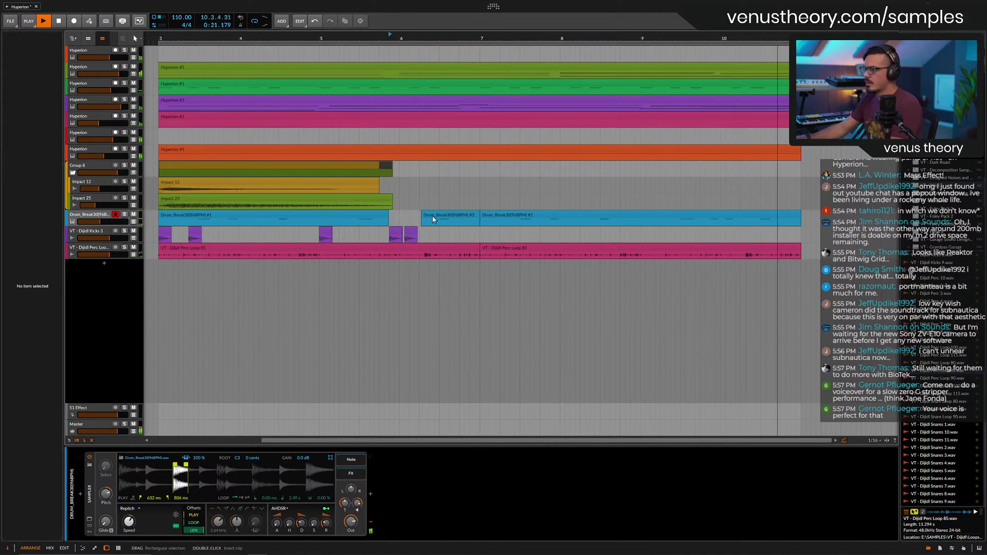
# Consolidate the remaining drum break pieces into one four-bar clip and duplicate it over bars 7 to 10.
pyautogui.click(459, 217)
pyautogui.keyDown('ctrl'); pyautogui.click(383, 217); pyautogui.keyUp('ctrl')
pyautogui.hotkey('ctrl', 'j')
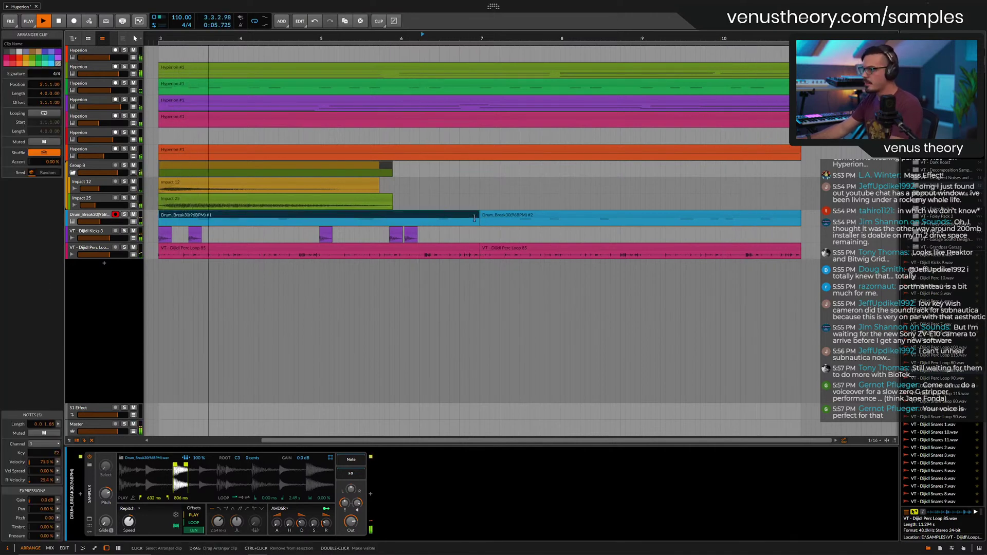
pyautogui.hotkey('ctrl', 'd')
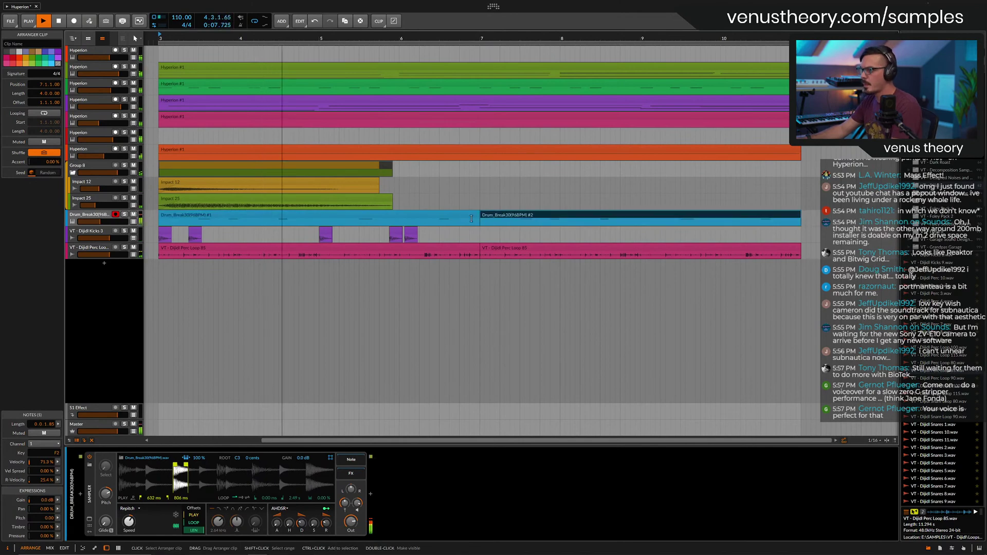
pyautogui.press('-')
# Continue the kick pattern with more copies of the Kicks 3 clip from late bar 6 to position 10.2.3.
pyautogui.click(401, 235)
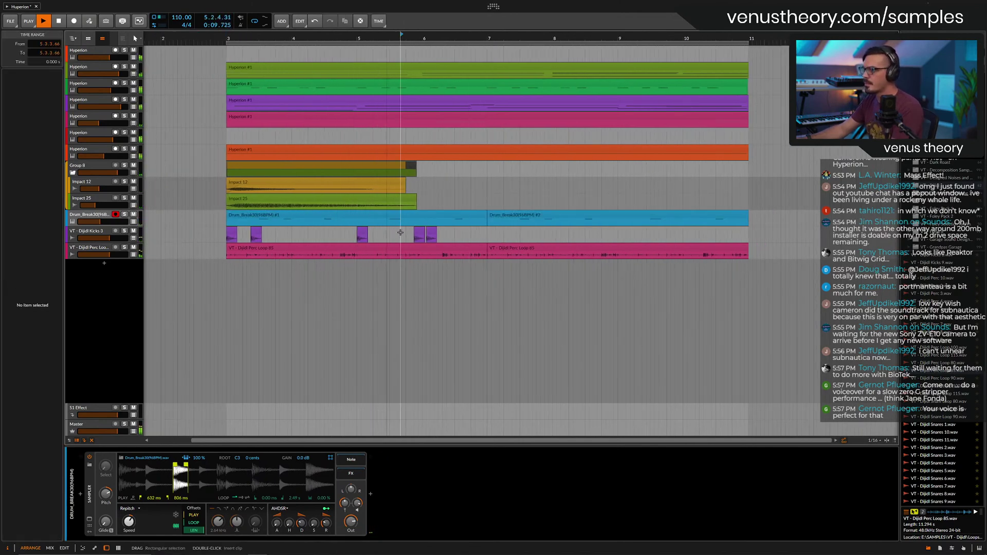
pyautogui.moveTo(432, 234); pyautogui.dragTo(718, 237)
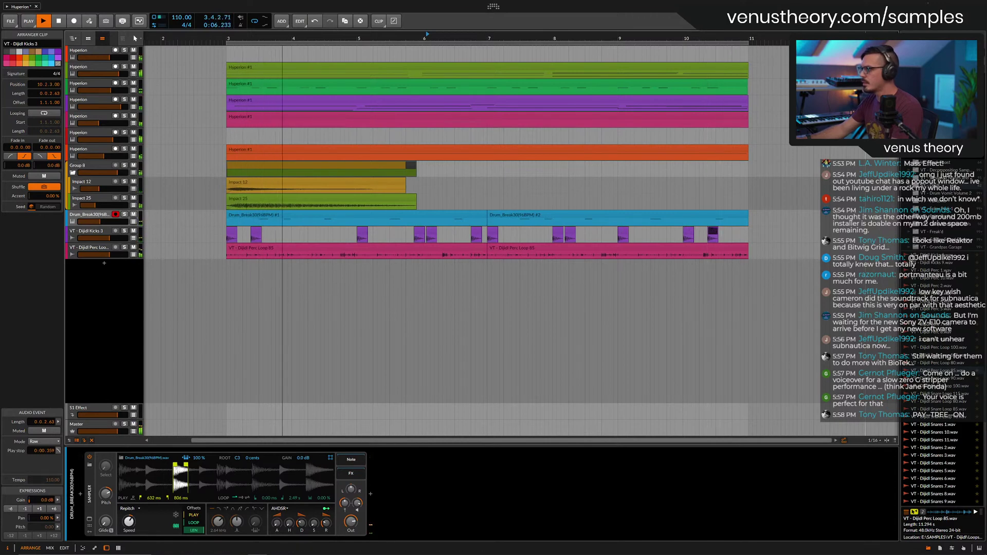
# Audition the snare samples, place Snares 2 on a new track at beat 3 of bars 3 to 6, and copy the hits to bars 7 to 10.
pyautogui.click(939, 441)
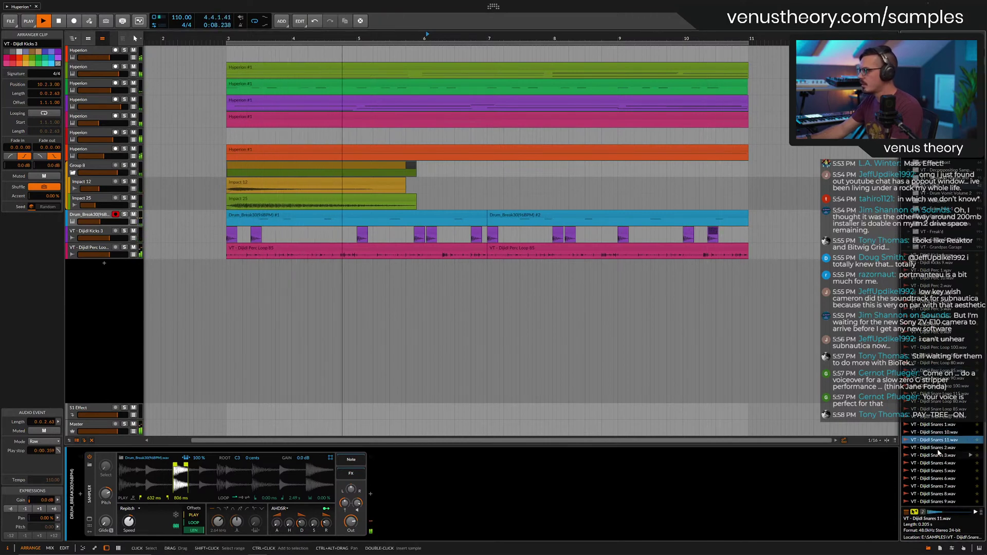
pyautogui.click(936, 456)
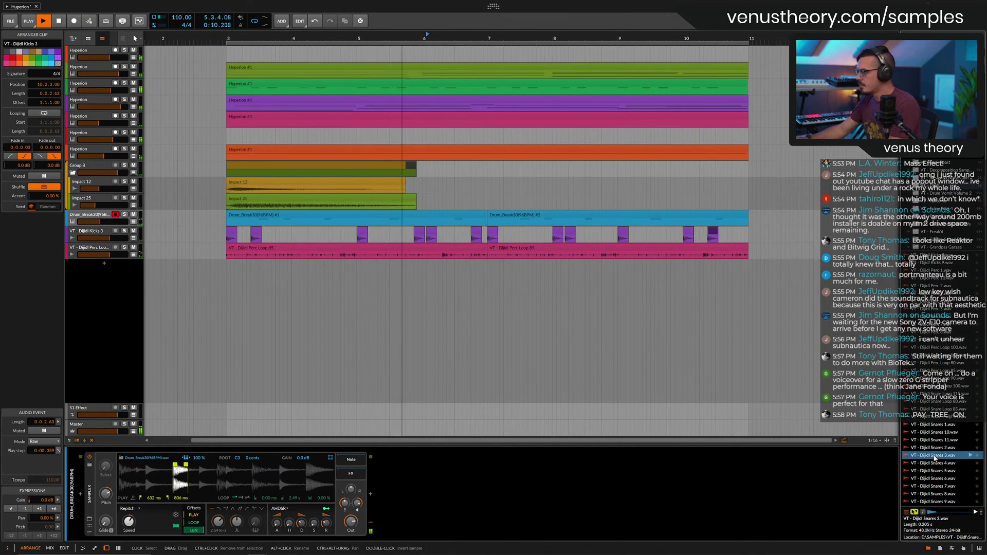
pyautogui.click(937, 449)
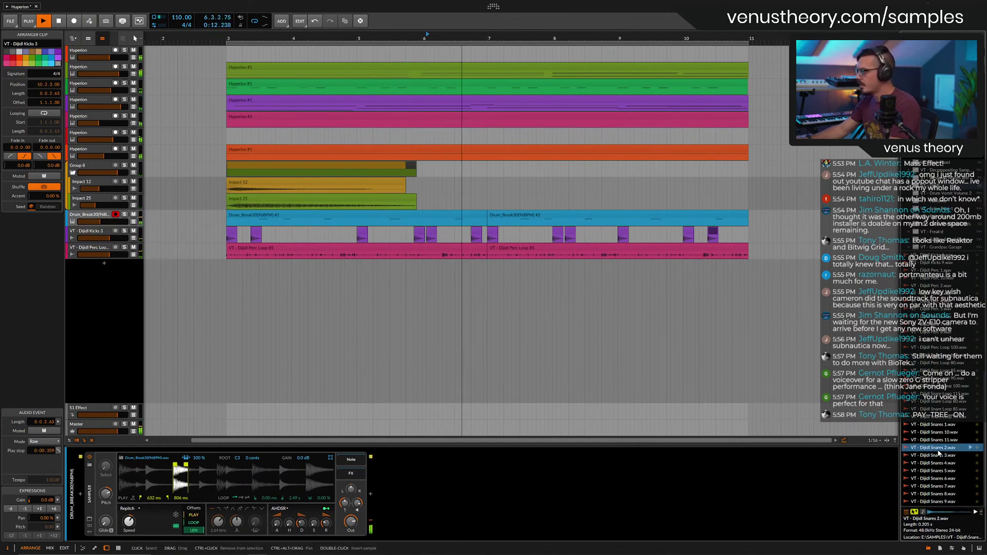
pyautogui.moveTo(939, 452); pyautogui.dragTo(393, 274)
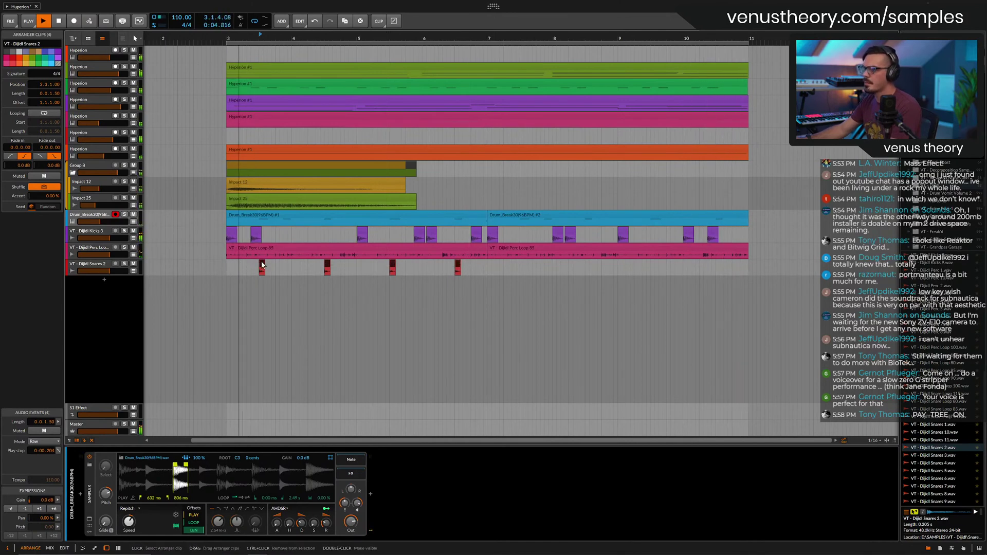
pyautogui.moveTo(262, 265); pyautogui.dragTo(524, 268)
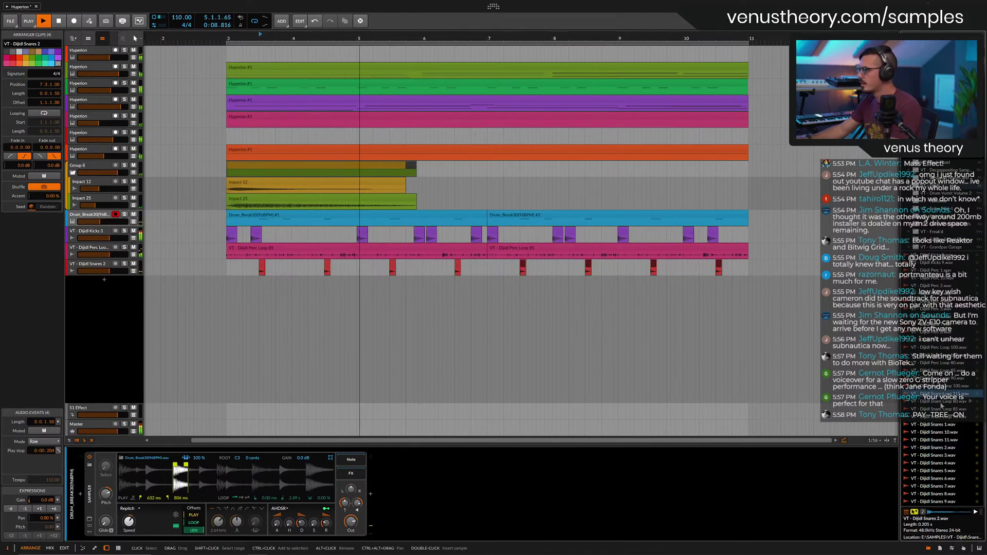
# Audition loops and kicks in the sample browser, stop playback, and place Hat Loop 80 on a new track starting at bar 3.
pyautogui.click(943, 369)
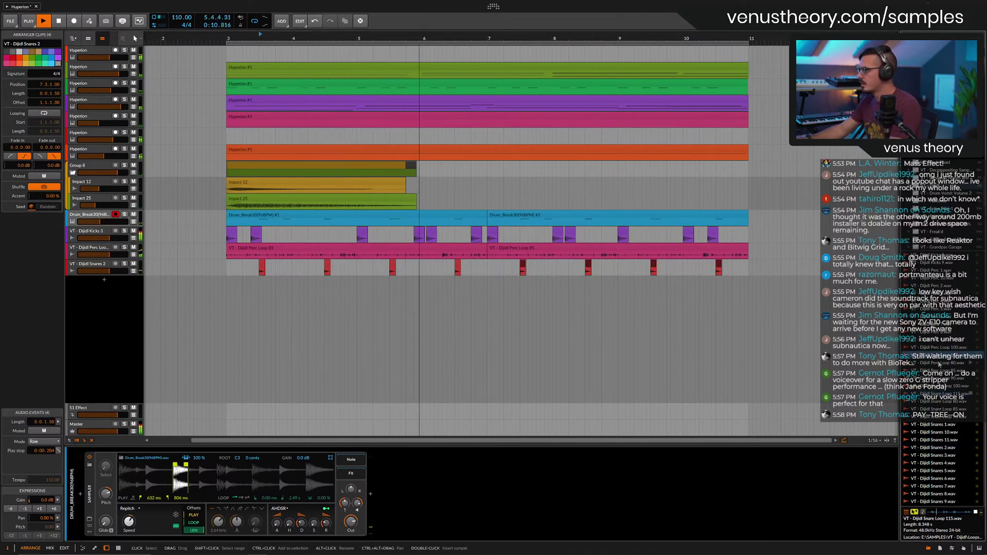
pyautogui.scroll(4, 943, 354)
pyautogui.click(943, 314)
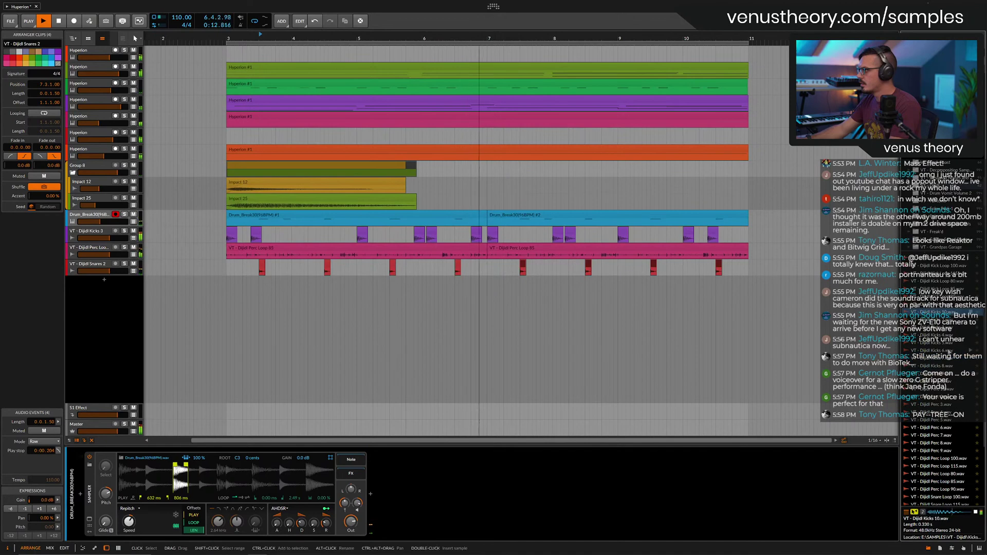
pyautogui.click(943, 396)
pyautogui.scroll(5, 945, 390)
pyautogui.click(943, 387)
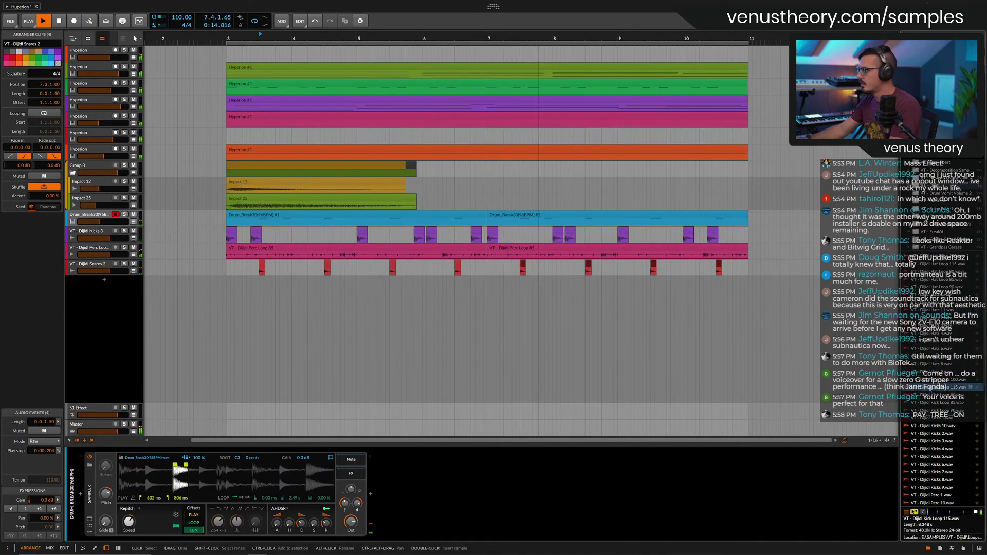
pyautogui.press('space')
pyautogui.click(943, 271)
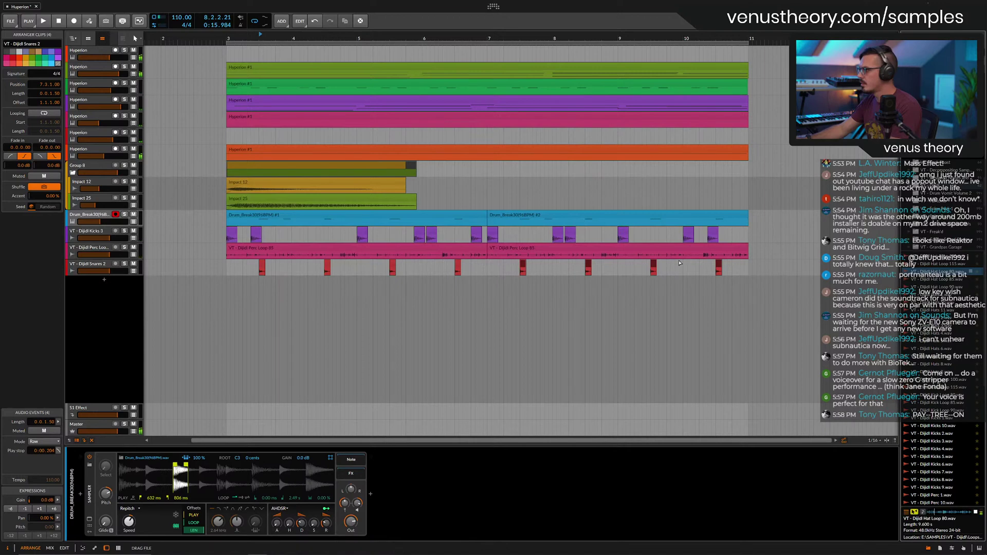
pyautogui.moveTo(679, 263); pyautogui.dragTo(230, 297)
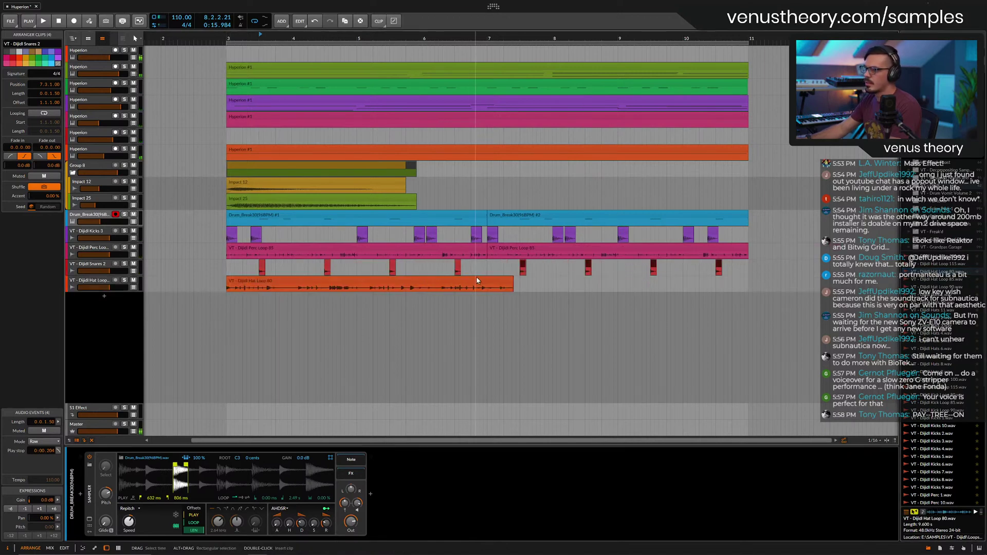
# Set the Hat Loop 80 clip to Stretch mode, fit it to four bars and duplicate it over bars 7 to 10.
pyautogui.click(44, 441)
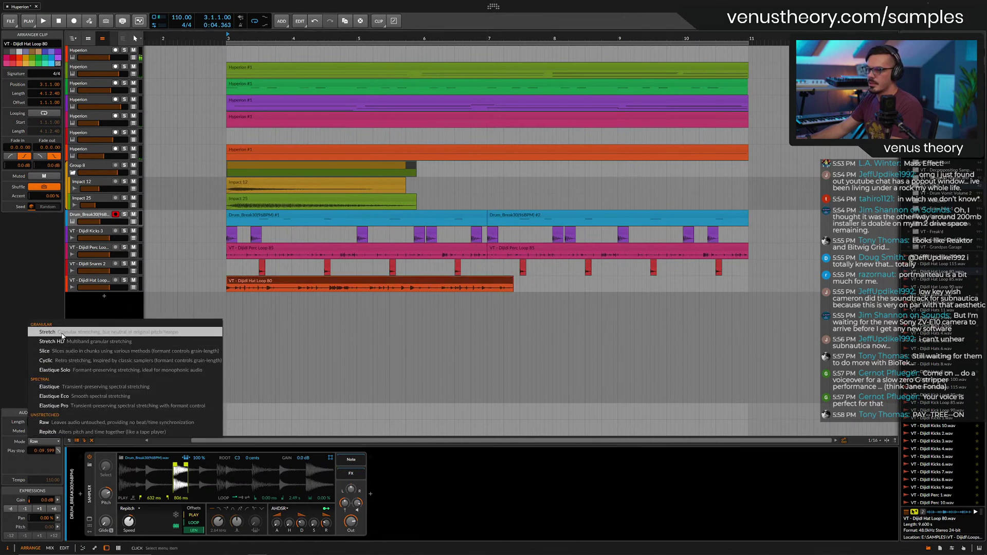
pyautogui.click(46, 342)
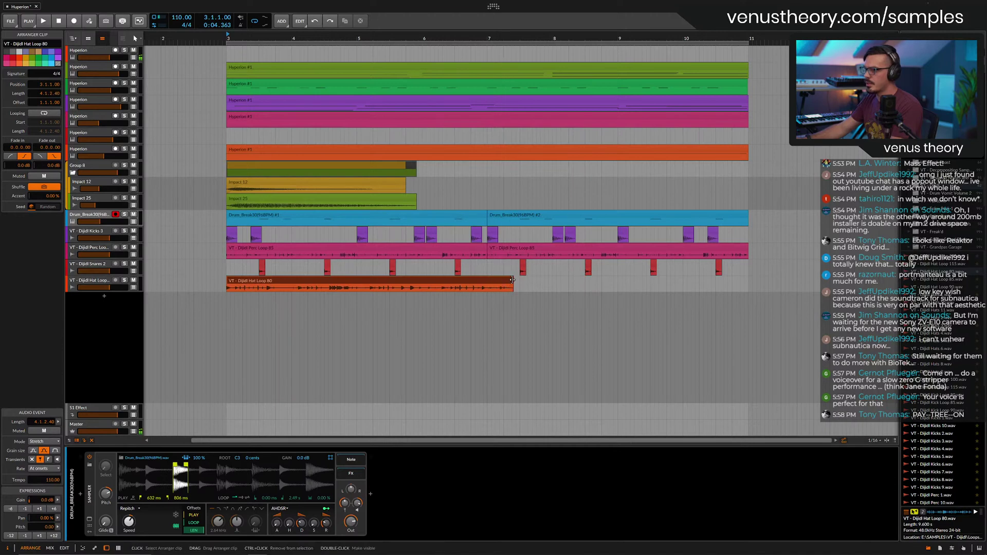
pyautogui.moveTo(502, 282)
pyautogui.mouseDown()
pyautogui.moveTo(514, 281)
pyautogui.moveTo(489, 284)
pyautogui.mouseUp()
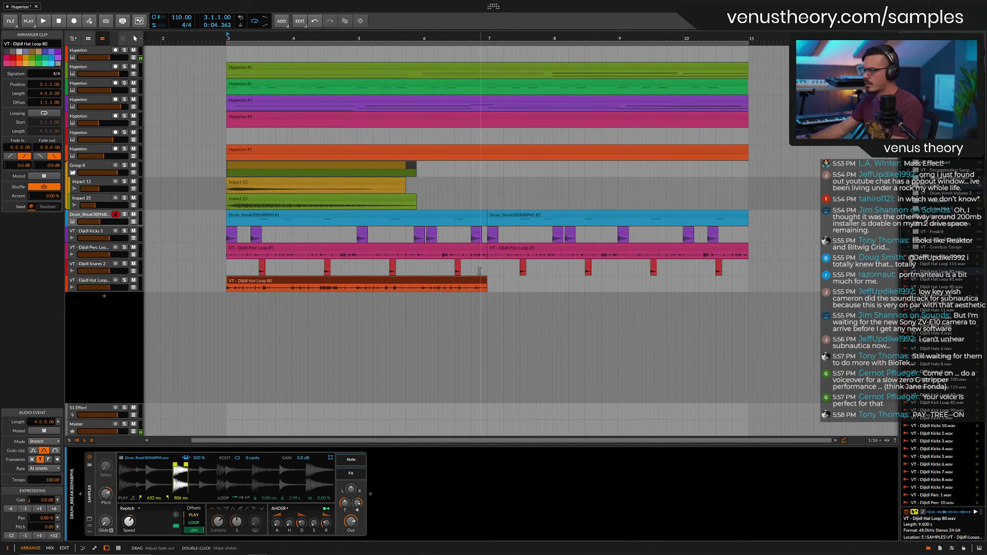
pyautogui.hotkey('ctrl', 'd')
pyautogui.press('-')
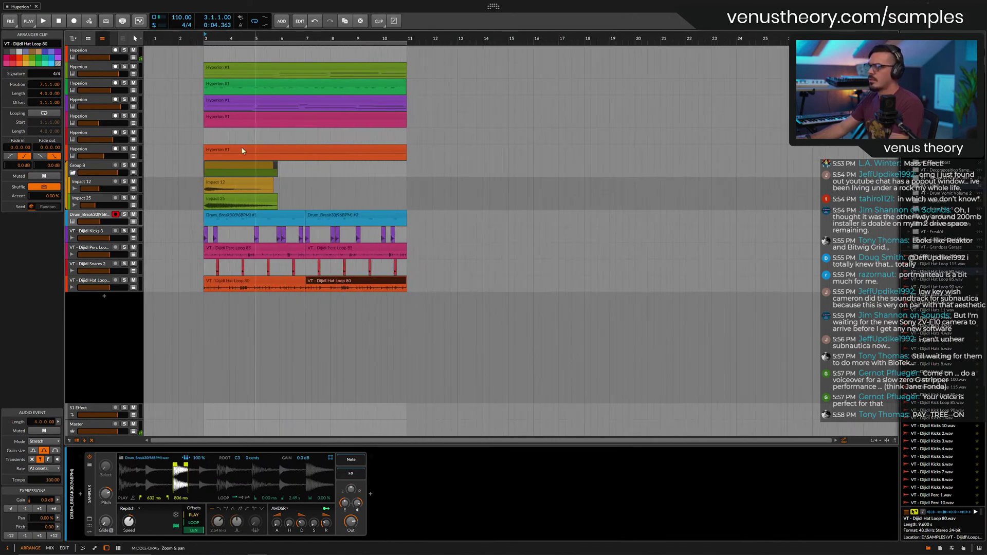
# Play the arrangement from bar 3 to review the layered drums, and select the empty Hyperion track.
pyautogui.press('space')
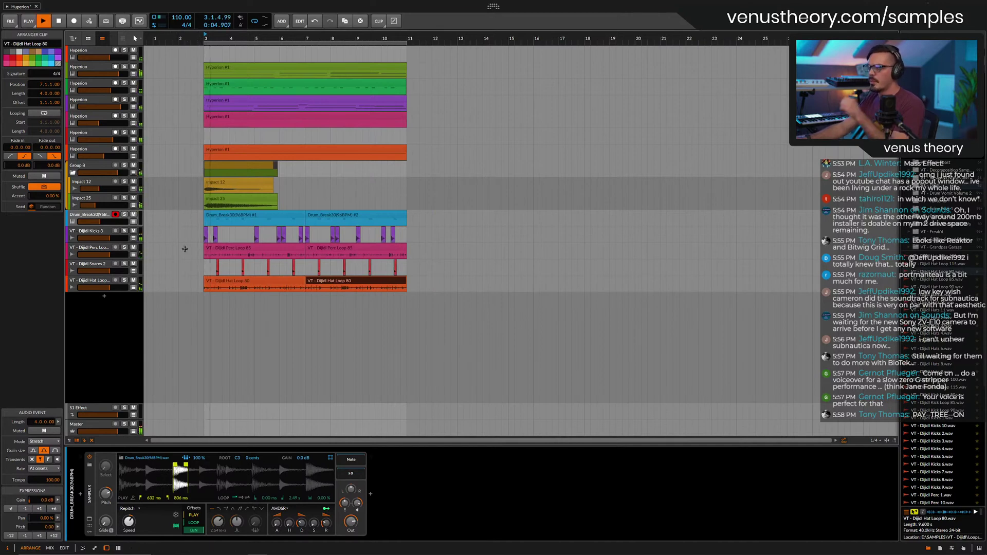
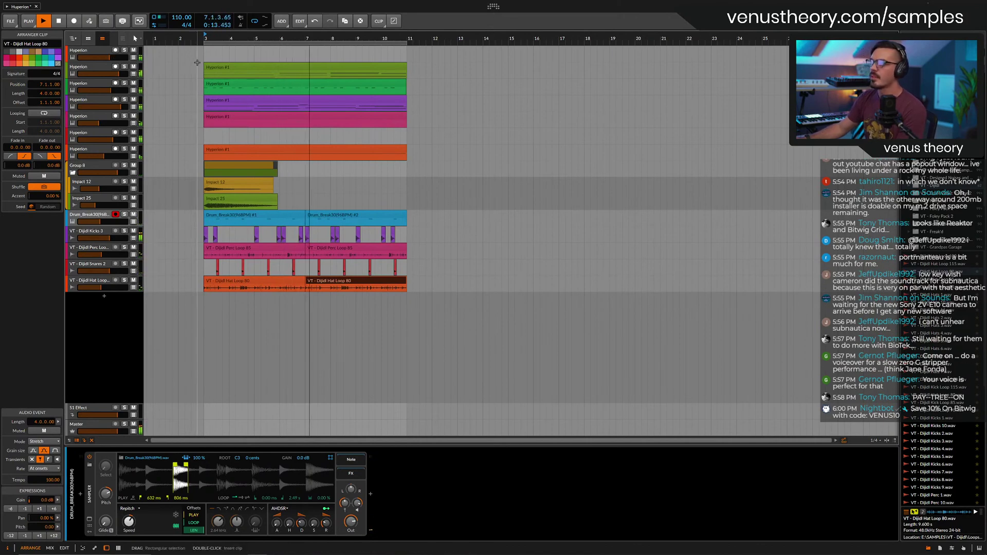
pyautogui.scroll(2, 206, 104)
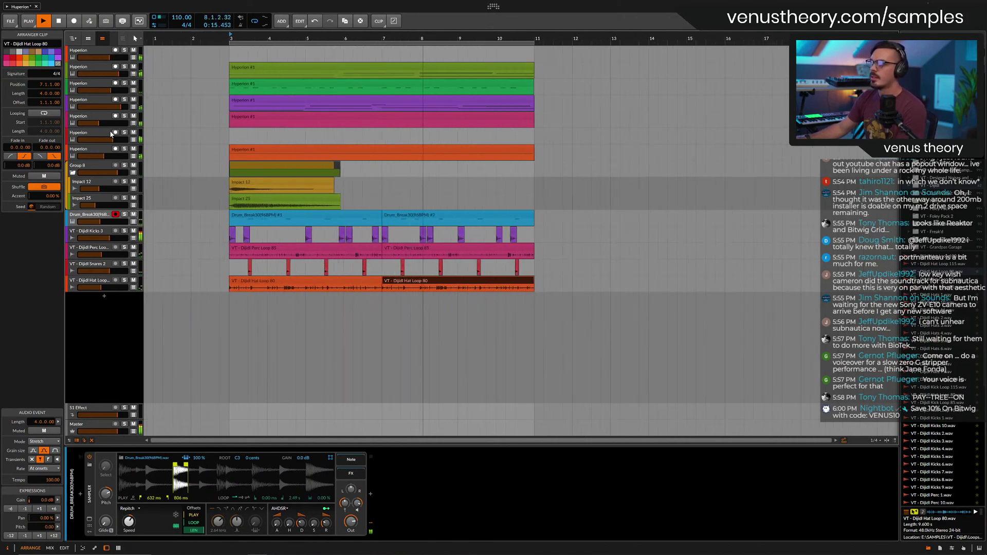
pyautogui.click(269, 136)
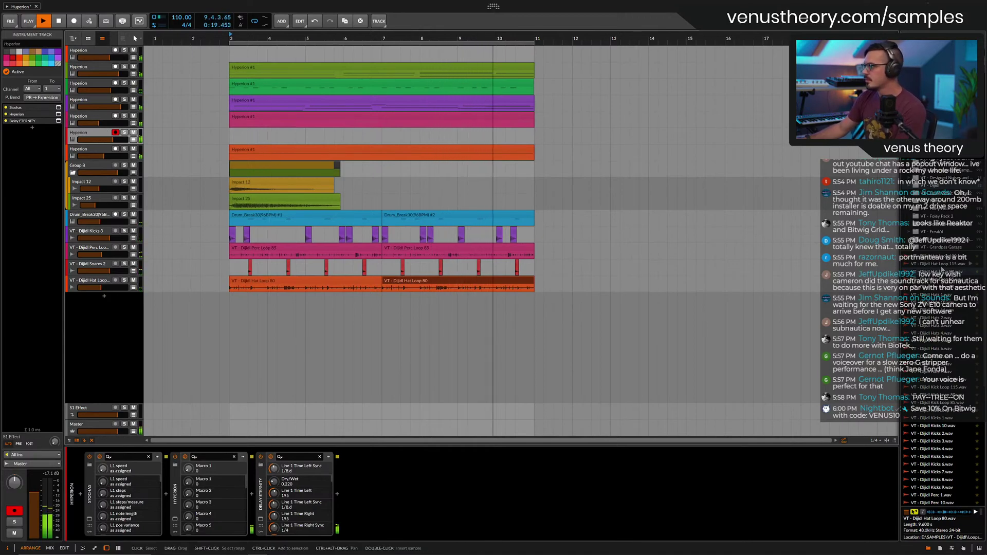
# Stop playback, preview Hat Loop 100 and place it on a new track starting at bar 3.
pyautogui.press('space')
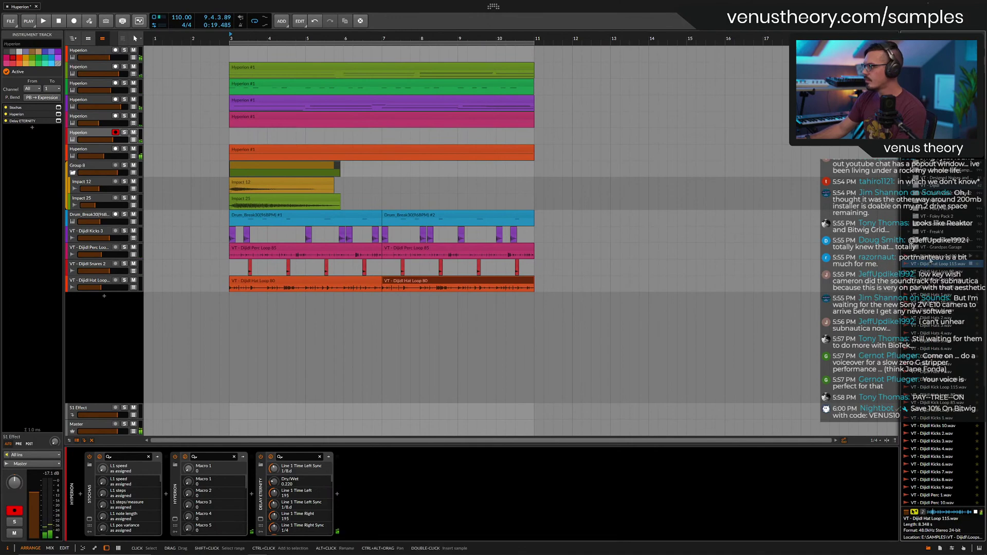
pyautogui.press('Up')
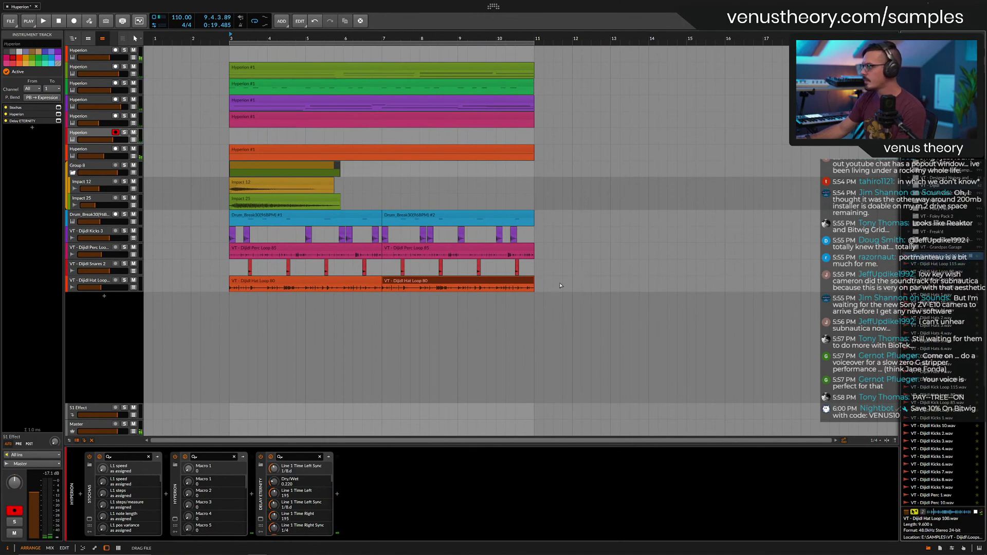
pyautogui.moveTo(560, 285); pyautogui.dragTo(231, 305)
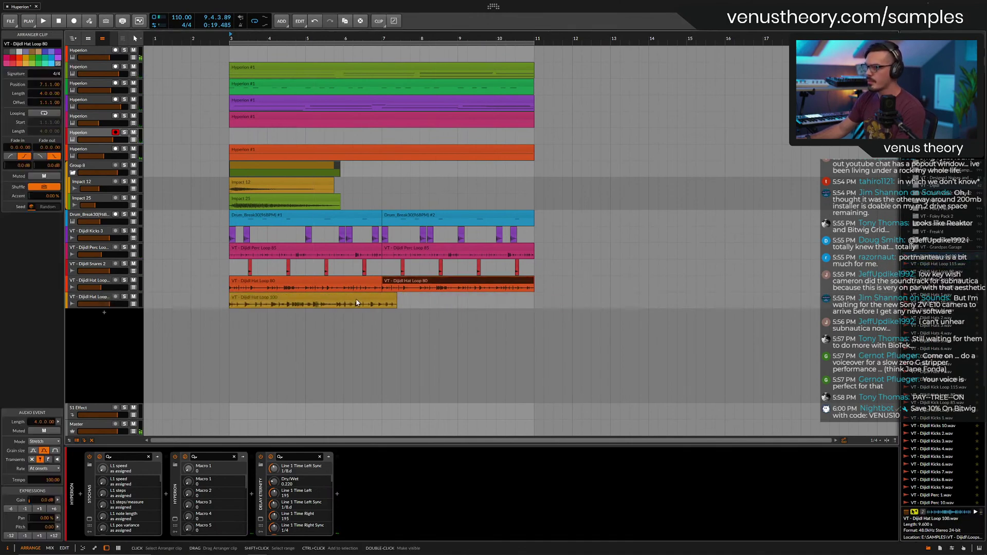
# Set the Hat Loop 100 clip to Stretch mode, fit it to four bars and duplicate it over bars 7 to 10.
pyautogui.click(355, 300)
pyautogui.click(57, 442)
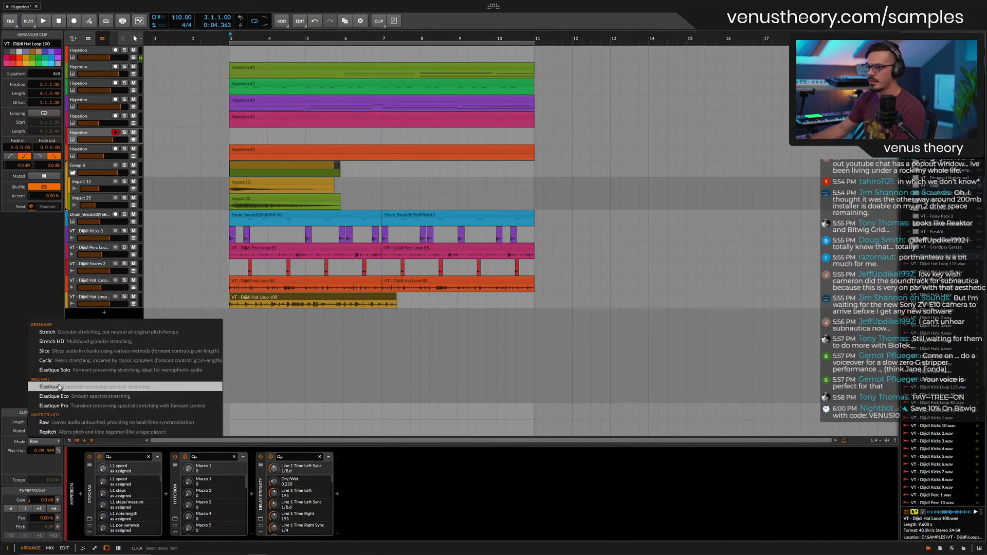
pyautogui.click(52, 341)
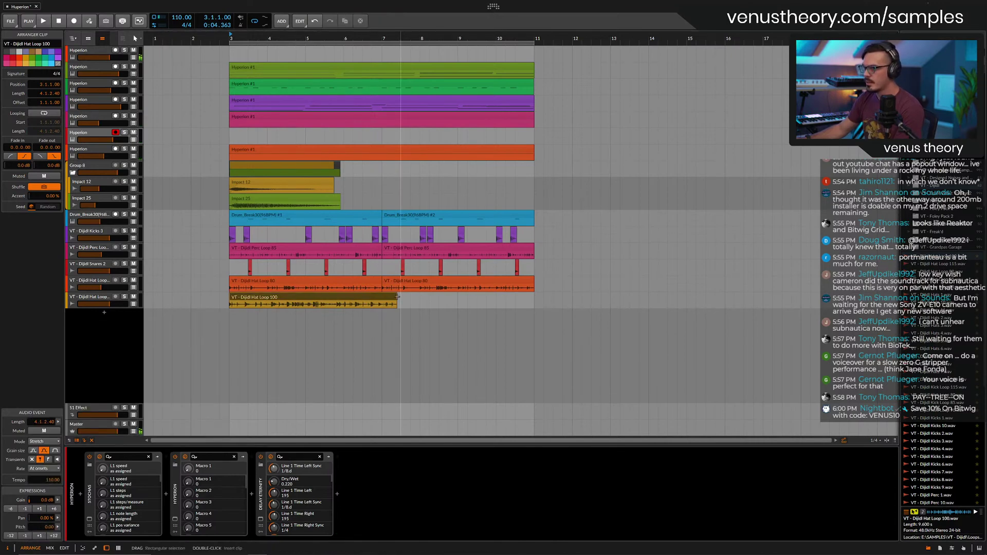
pyautogui.moveTo(395, 297); pyautogui.dragTo(379, 301)
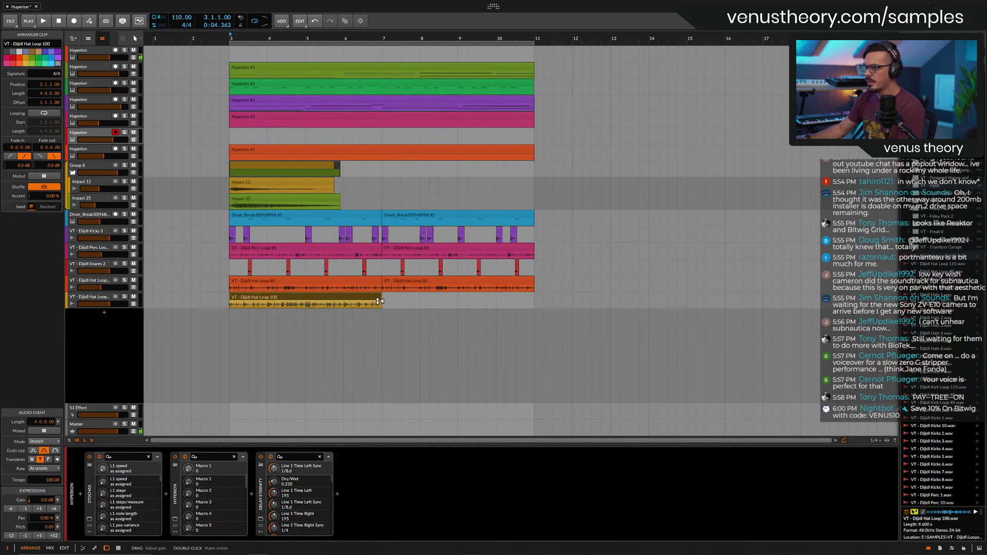
pyautogui.hotkey('ctrl', 'd')
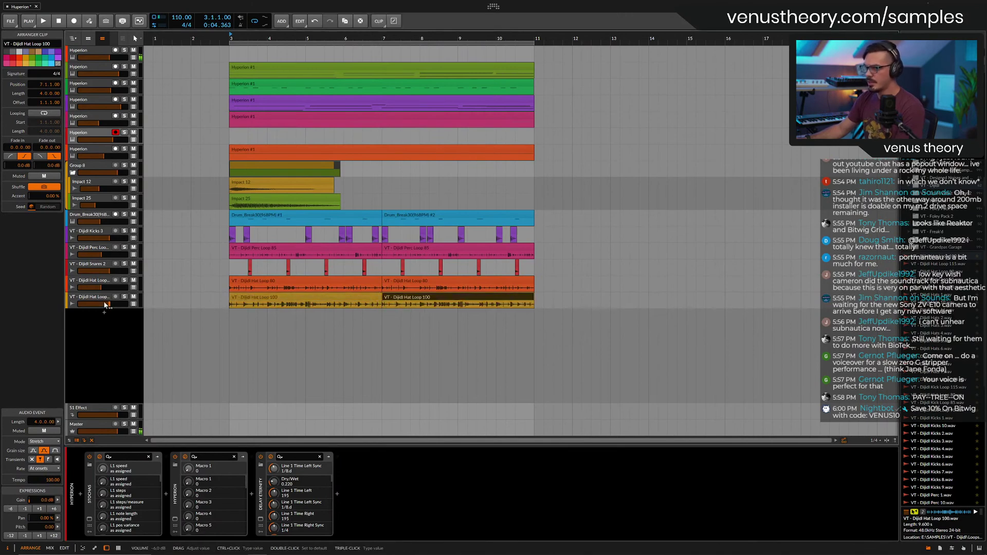
# Play the arrangement from bar 3 and lower the Hat Loop 100 track's volume to about -20 dB.
pyautogui.press('space')
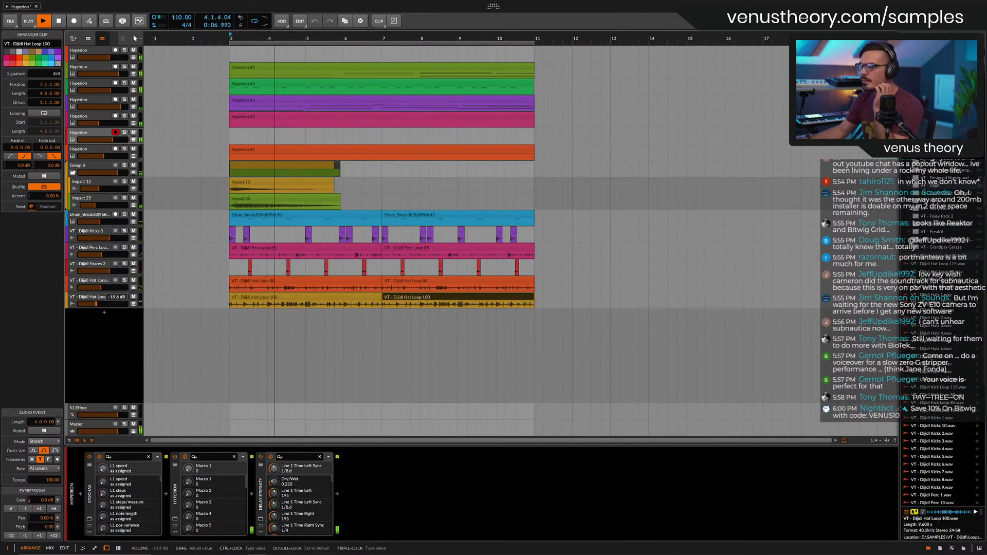
pyautogui.click(550, 67)
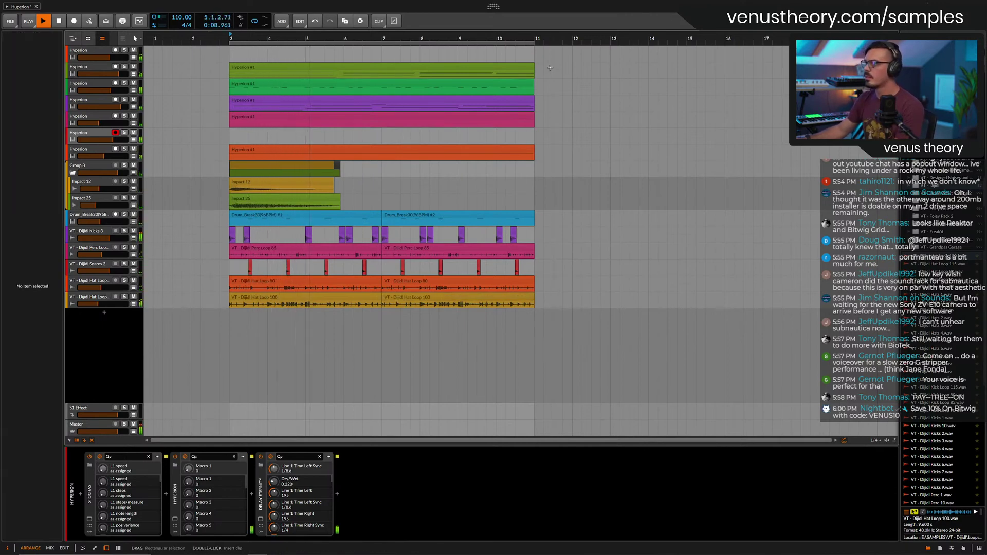
pyautogui.moveTo(550, 67); pyautogui.dragTo(209, 434)
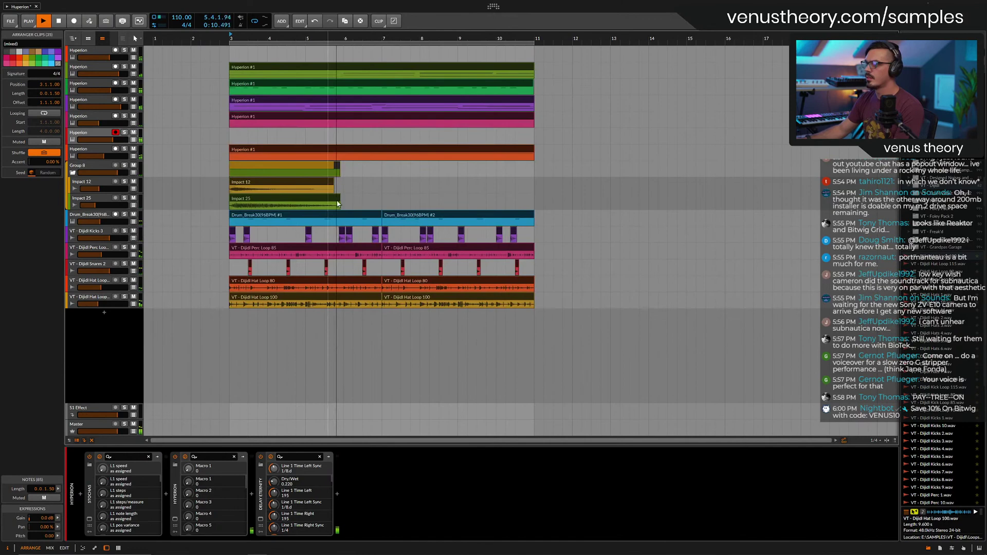
# Copy the Impact 12 clip to bar 6 on its own track and reverse the copy.
pyautogui.click(305, 181)
pyautogui.moveTo(332, 186); pyautogui.dragTo(431, 183)
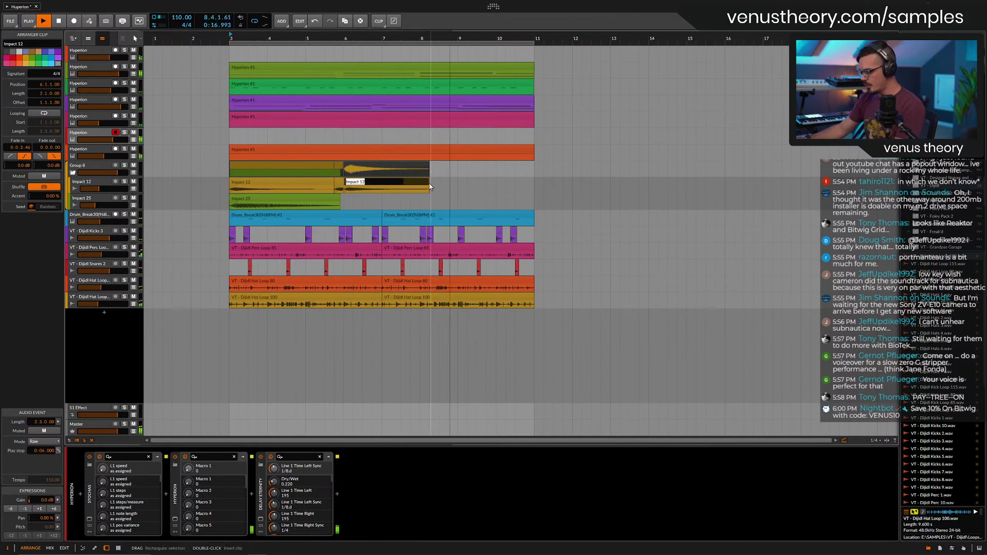
pyautogui.click(455, 184)
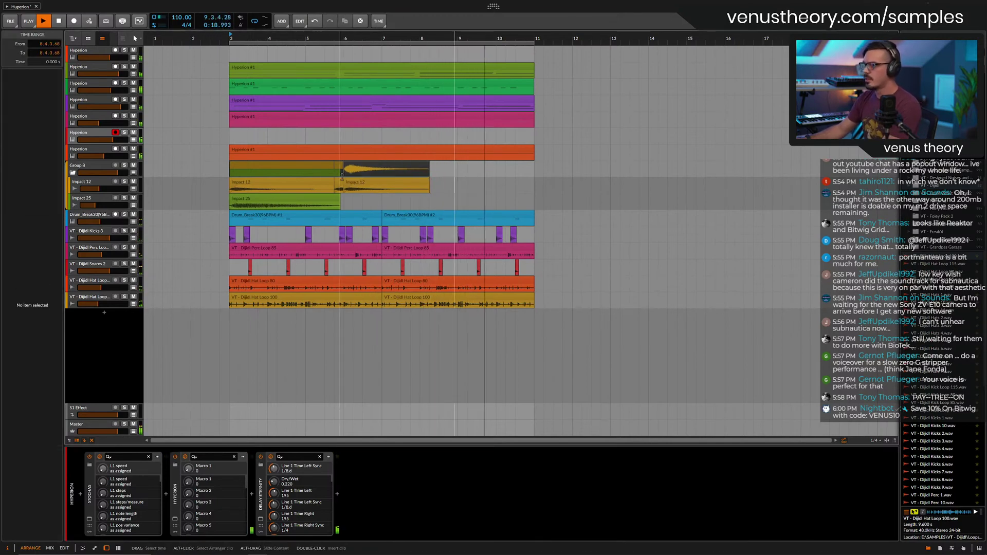
pyautogui.click(362, 182)
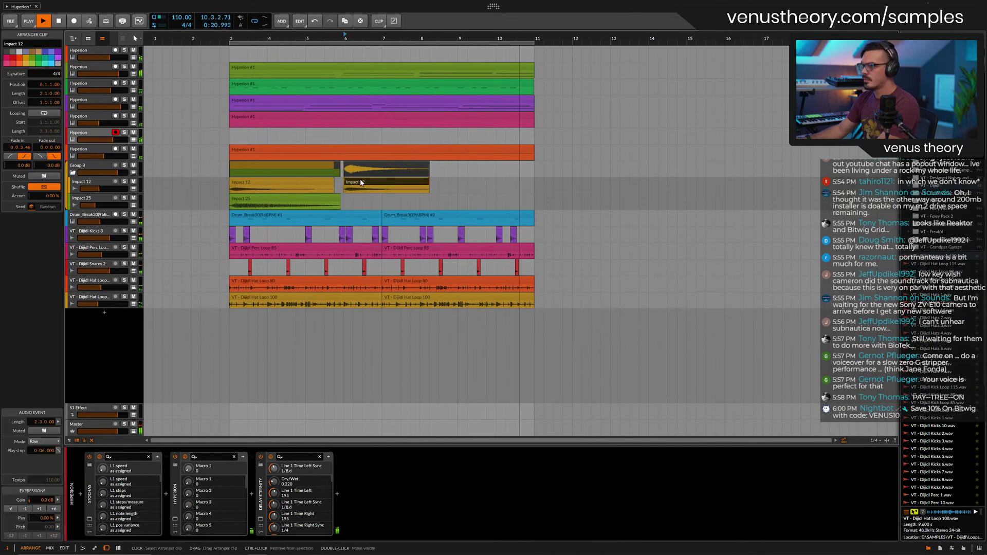
pyautogui.click(361, 182)
pyautogui.press('Return')
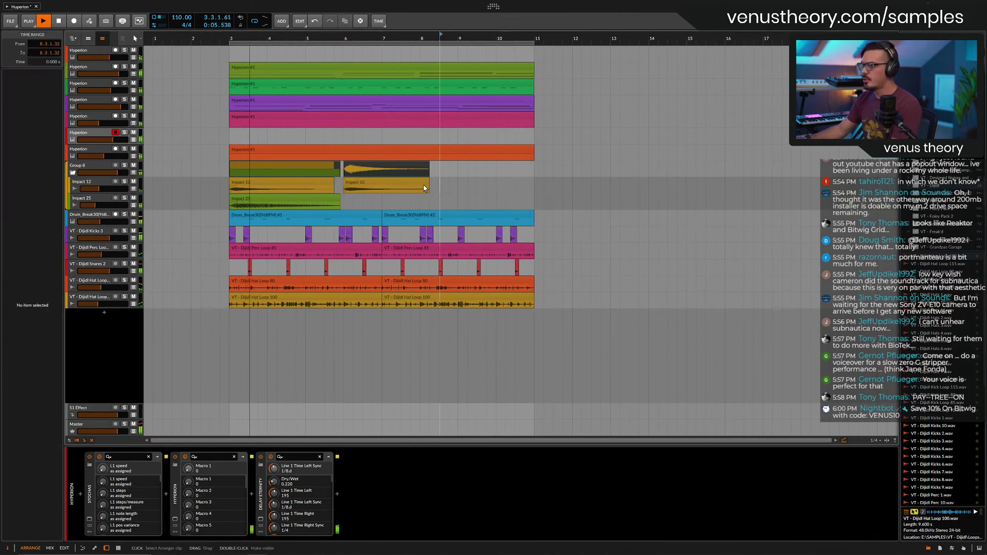
# Move the reversed Impact 12 clip to end at bar 11 and shift the original Impact 12 and Impact 25 clips to start at bar 11.
pyautogui.moveTo(410, 185); pyautogui.dragTo(514, 185)
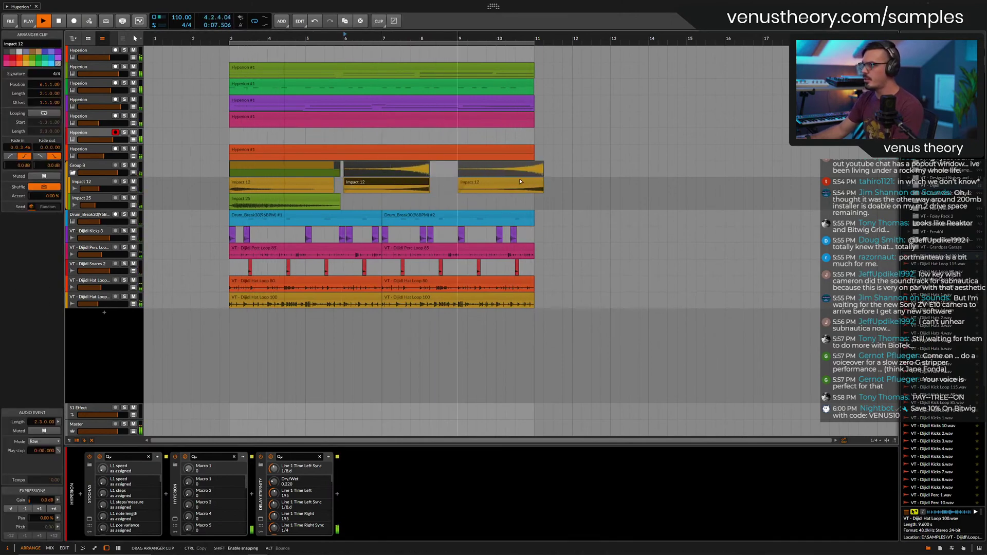
pyautogui.click(577, 186)
pyautogui.moveTo(323, 169); pyautogui.dragTo(591, 175)
# Duplicate all drum, percussion and hat clips from bars 3 to 10 over bars 11 to 18 and delete the originals.
pyautogui.moveTo(536, 211); pyautogui.dragTo(216, 432)
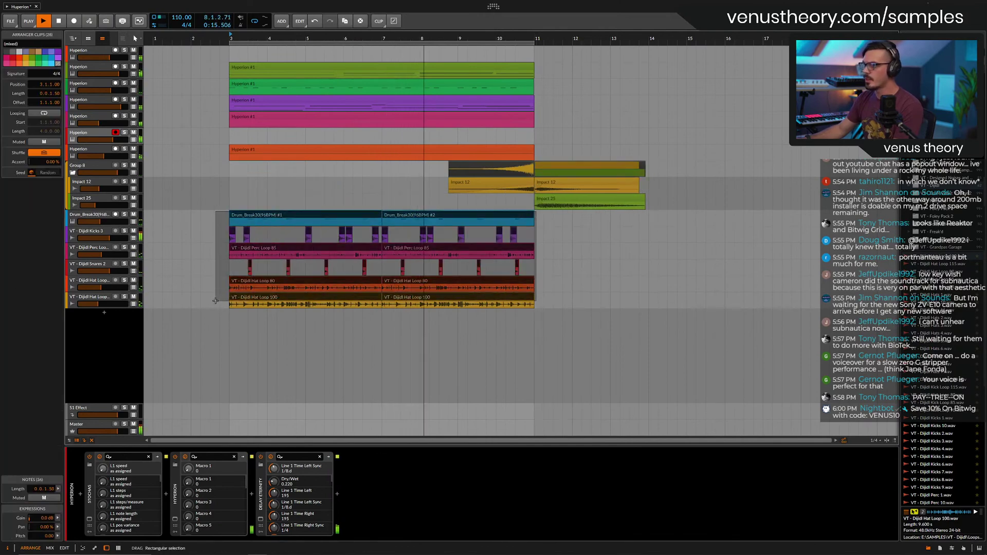
pyautogui.hotkey('ctrl', 'd')
pyautogui.moveTo(224, 214); pyautogui.dragTo(528, 301)
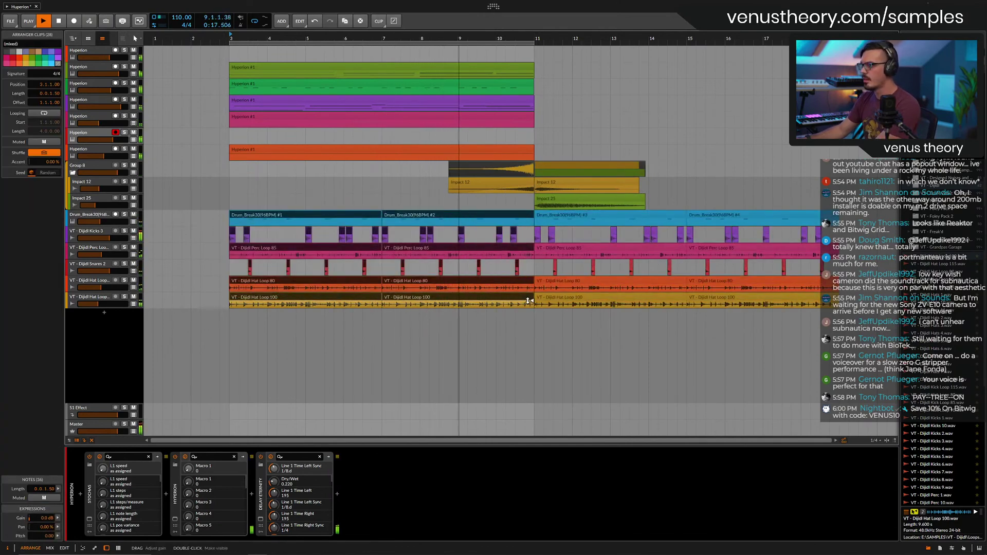
pyautogui.press('Delete')
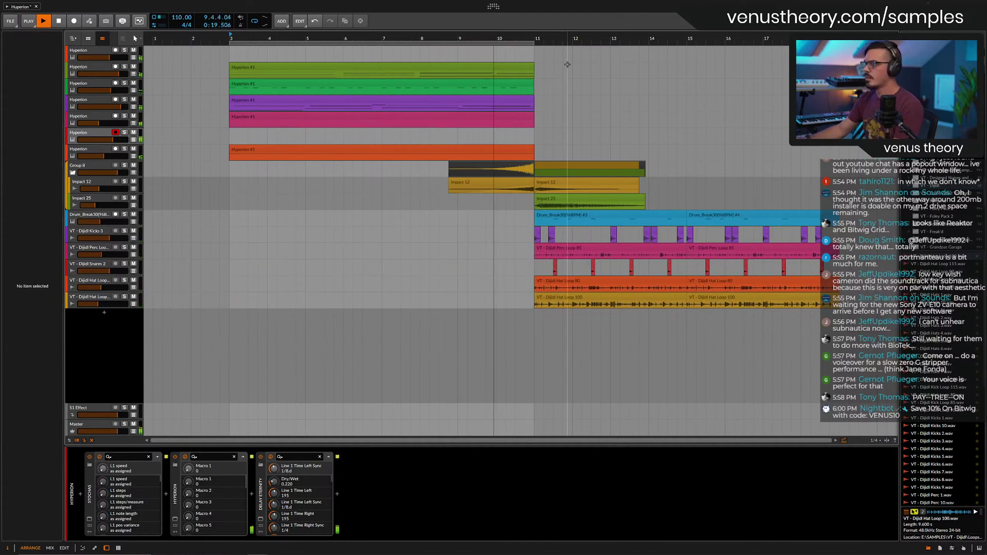
# Stop playback, fit the green Hyperion clip to eight bars and duplicate all the Hyperion clips over bars 11 to 18.
pyautogui.scroll(8, 571, 74)
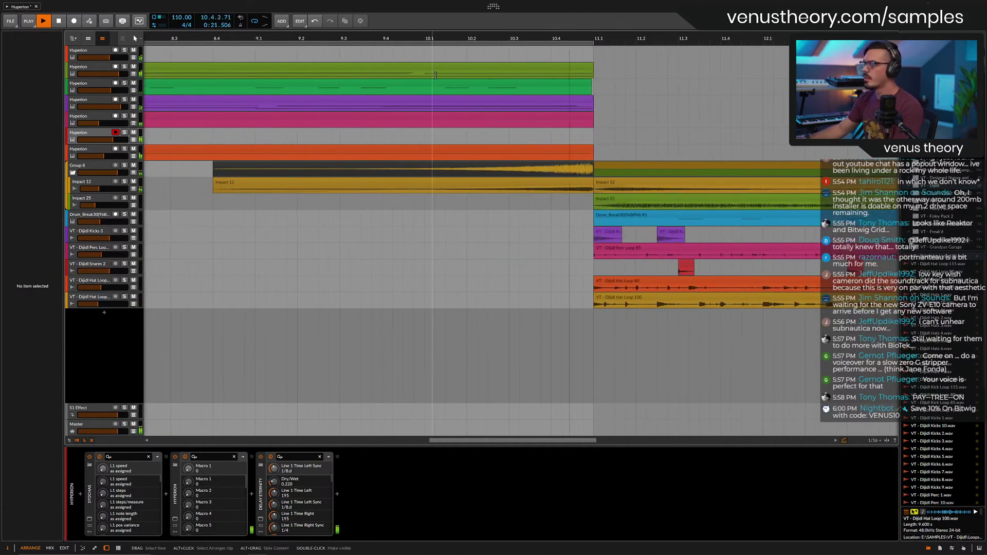
pyautogui.press('space')
pyautogui.click(593, 81)
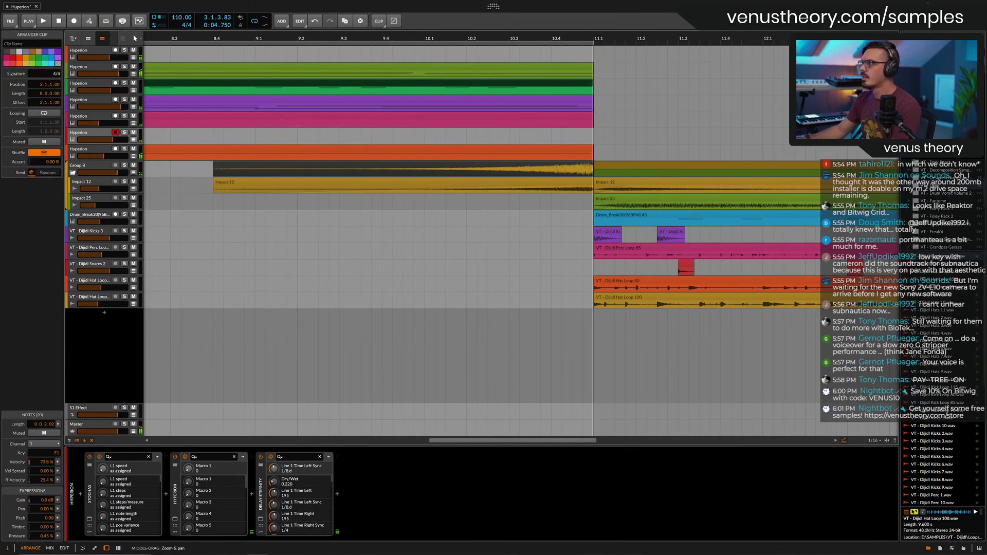
pyautogui.scroll(-8, 493, 97)
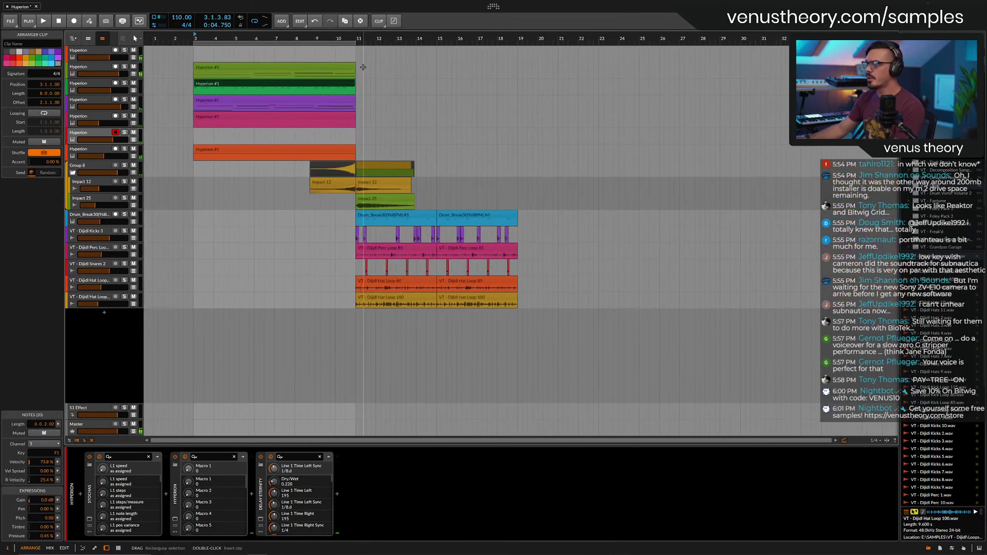
pyautogui.moveTo(363, 67); pyautogui.dragTo(192, 150)
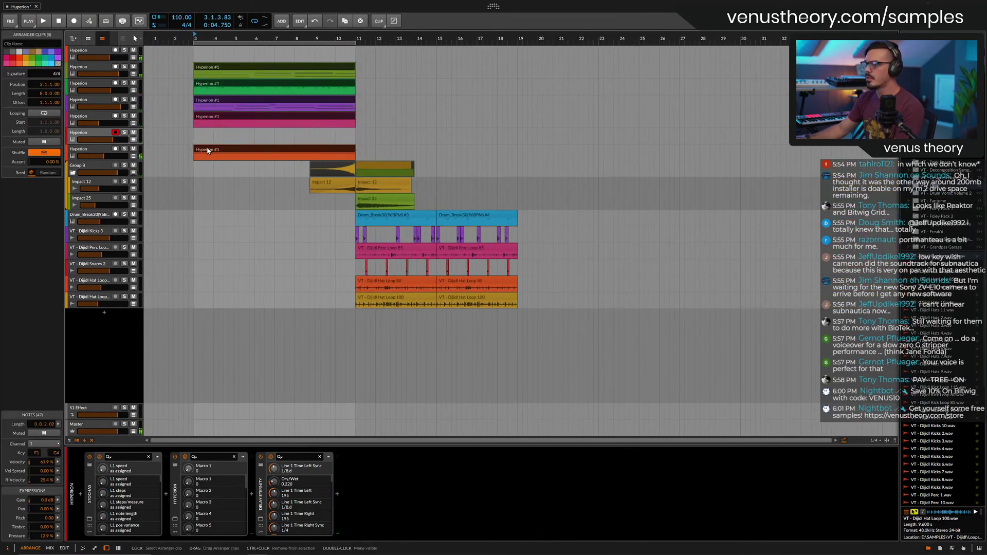
pyautogui.hotkey('ctrl', 'd')
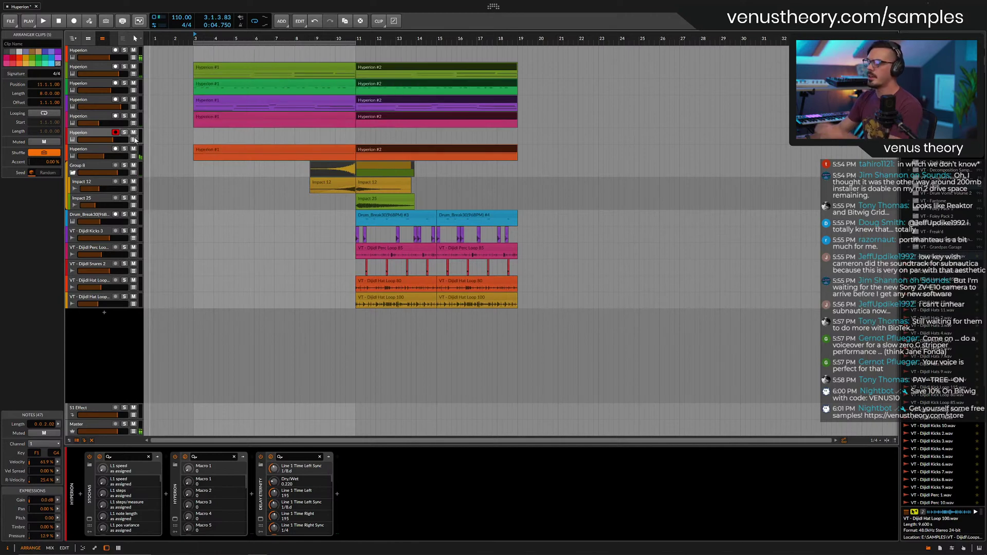
# Duplicate all synth, impact and drum clips starting at bar 11 three times, extending the arrangement to the end of bar 42.
pyautogui.click(521, 66)
pyautogui.moveTo(521, 66); pyautogui.dragTo(356, 305)
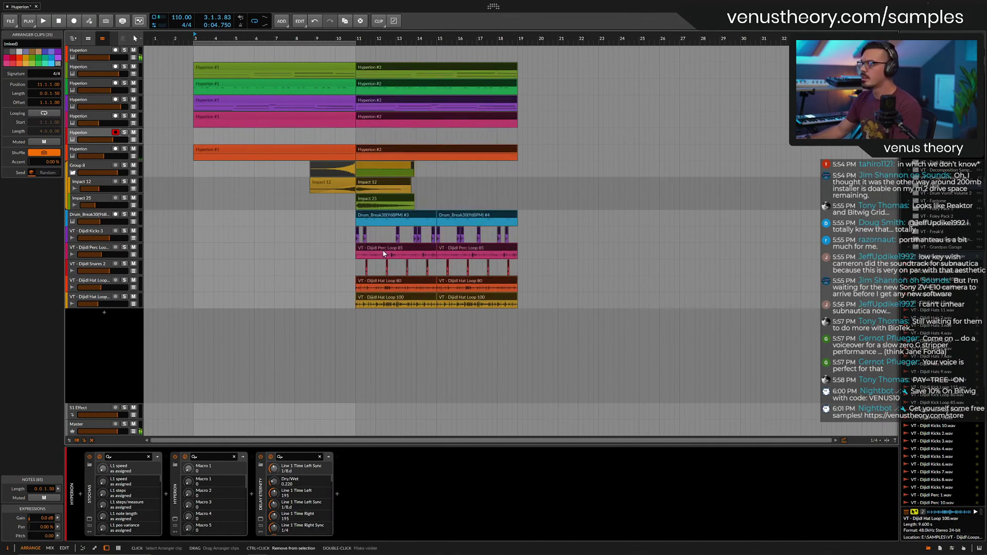
pyautogui.hotkey('ctrl', 'd')
pyautogui.hotkey('ctrl', 'd')
pyautogui.hotkey('ctrl', 'd')
pyautogui.press('-')
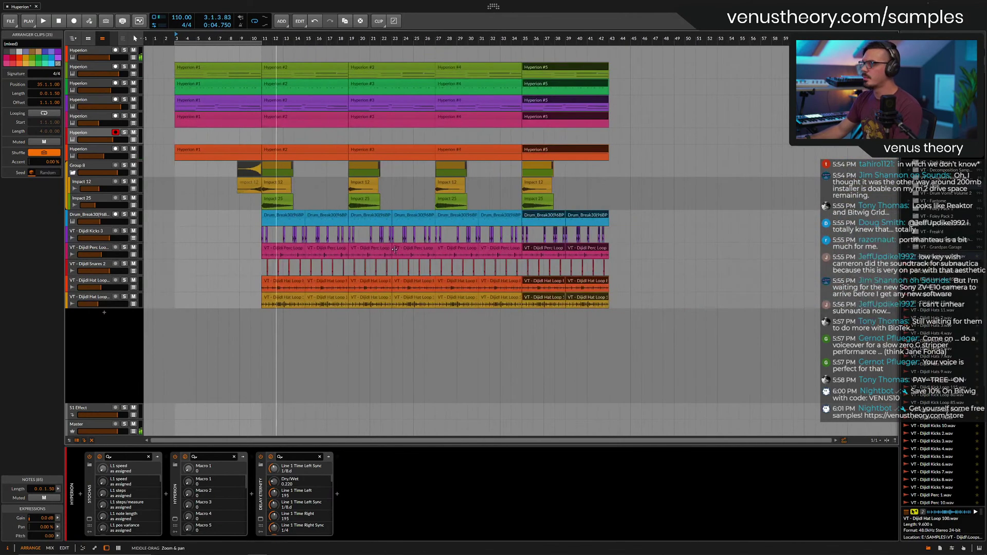
# Play the arrangement from bar 2 and show the Mute automation lane of the record-armed Hyperion track.
pyautogui.click(167, 56)
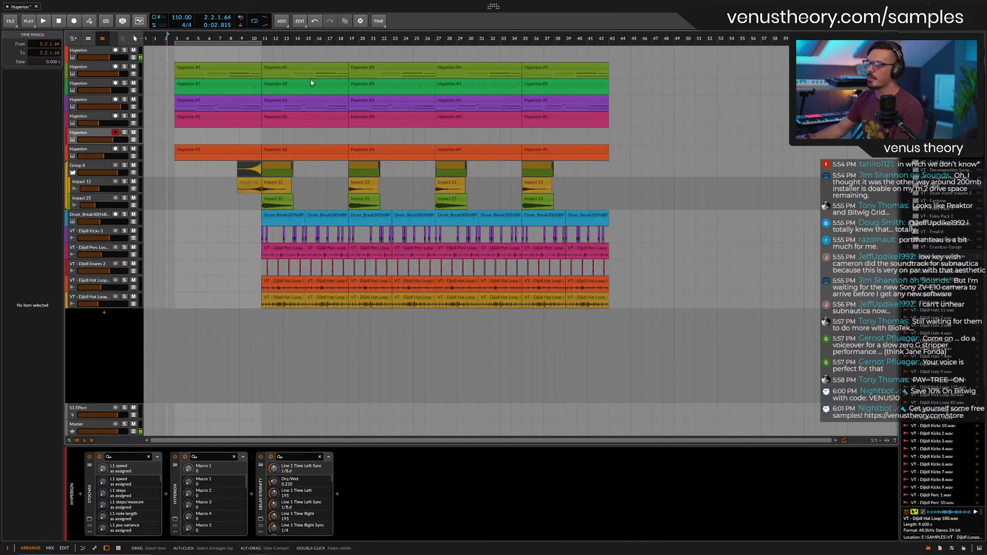
pyautogui.press('+')
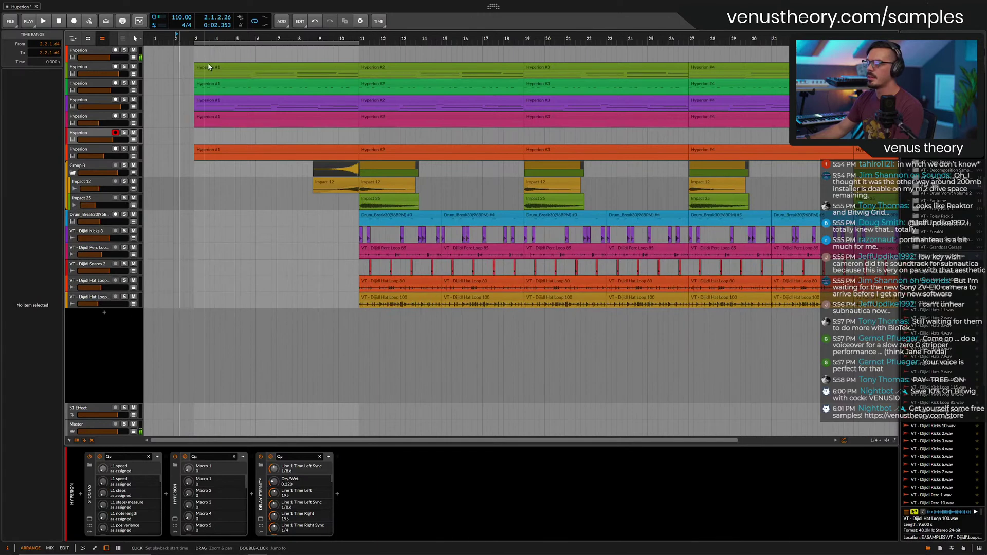
pyautogui.click(133, 134)
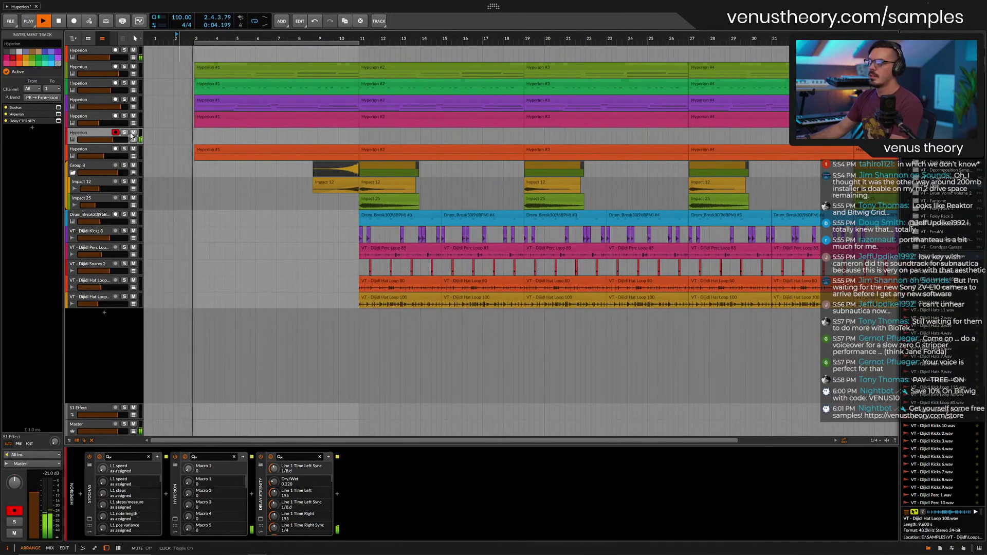
pyautogui.click(134, 139)
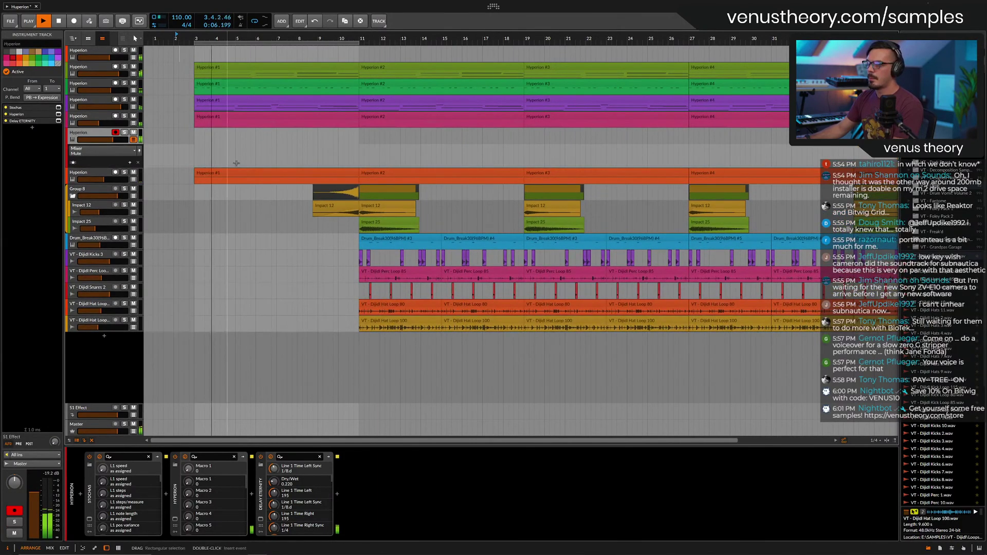
# Add a mute automation point with the value On to the record-armed Hyperion track and set its position to bar 11.
pyautogui.click(366, 146)
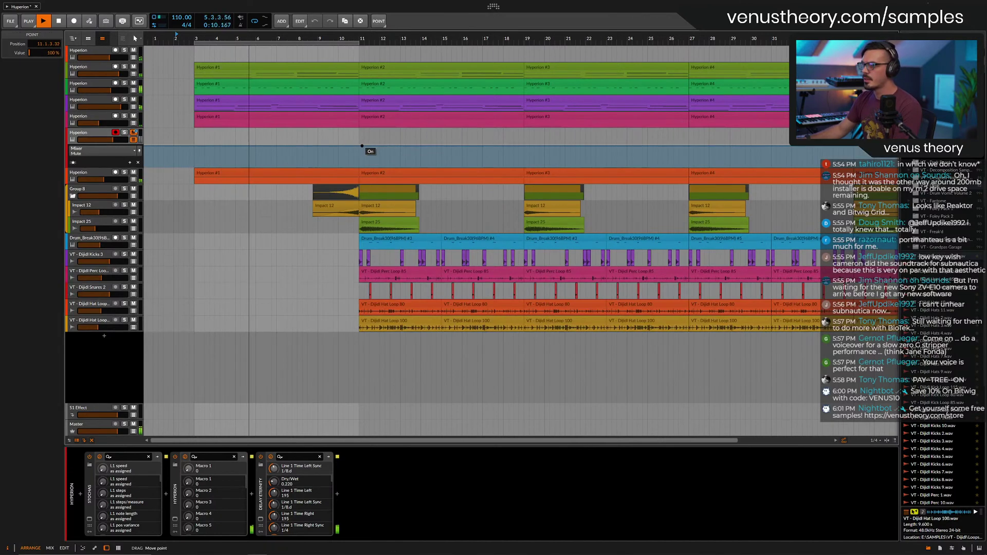
pyautogui.moveTo(361, 147); pyautogui.dragTo(356, 146)
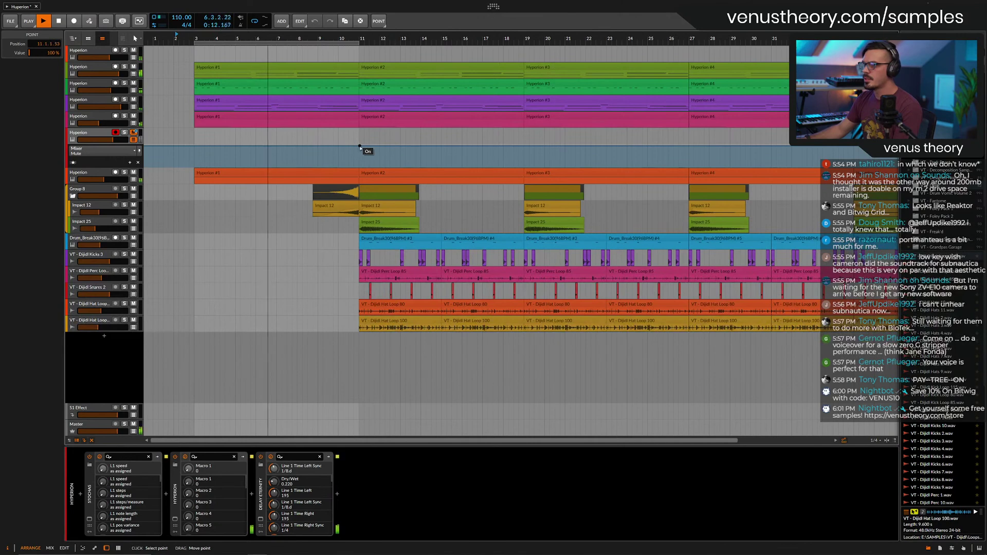
pyautogui.doubleClick(46, 44)
pyautogui.write('11')
pyautogui.press('Return')
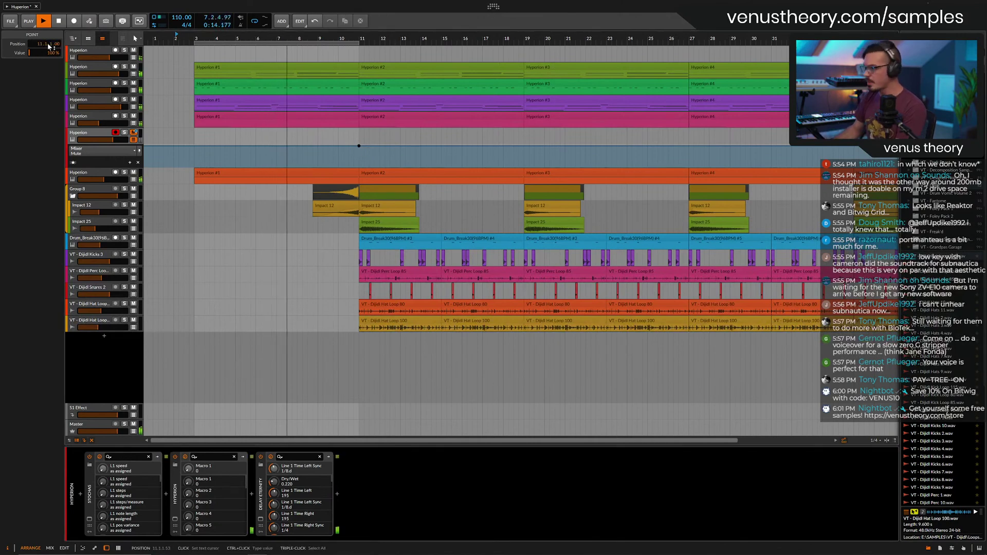
# Delete the green Hyperion clip in bars 3 to 10 and restart playback just before bar 3.
pyautogui.click(200, 85)
pyautogui.press('Delete')
pyautogui.click(183, 38)
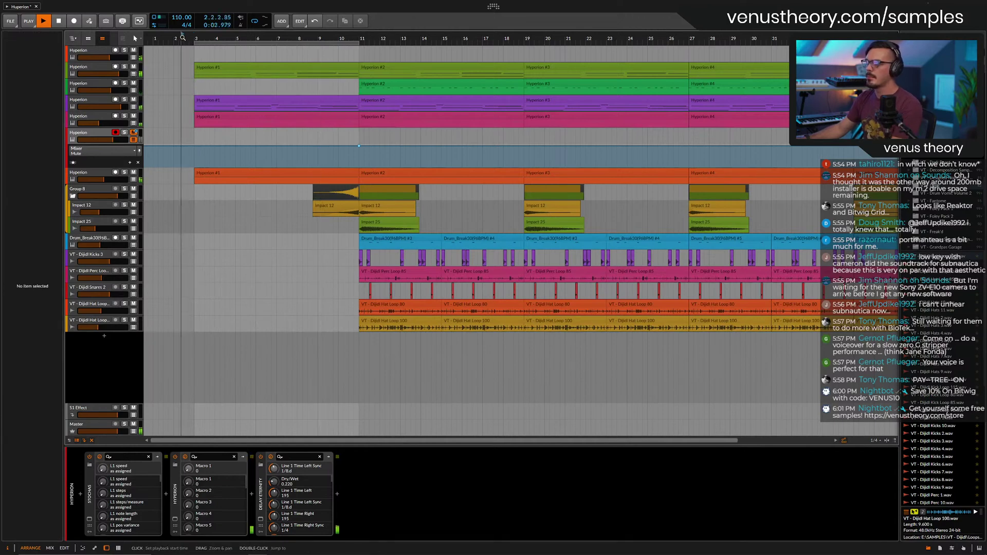
pyautogui.click(202, 100)
pyautogui.press('Delete')
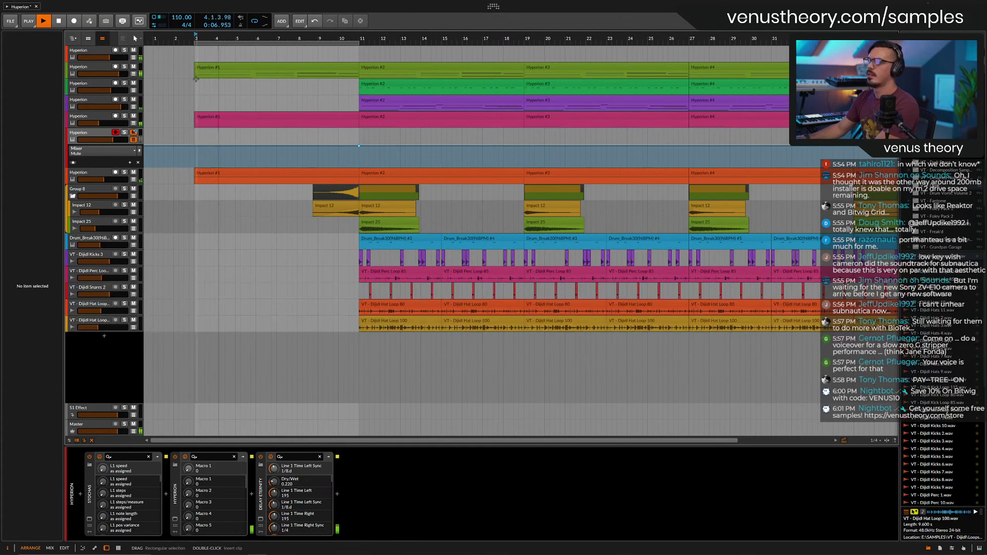
pyautogui.moveTo(205, 69); pyautogui.dragTo(206, 101)
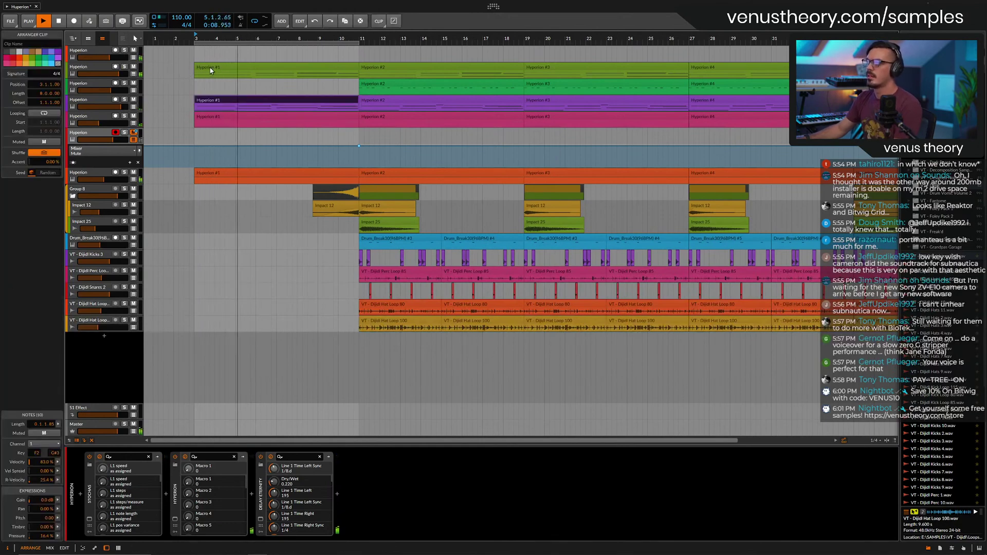
# Delete the lime and purple Hyperion clips in bars 3 to 10.
pyautogui.hscroll(2, 308, 206)
pyautogui.click(183, 84)
pyautogui.scroll(-2, 183, 85)
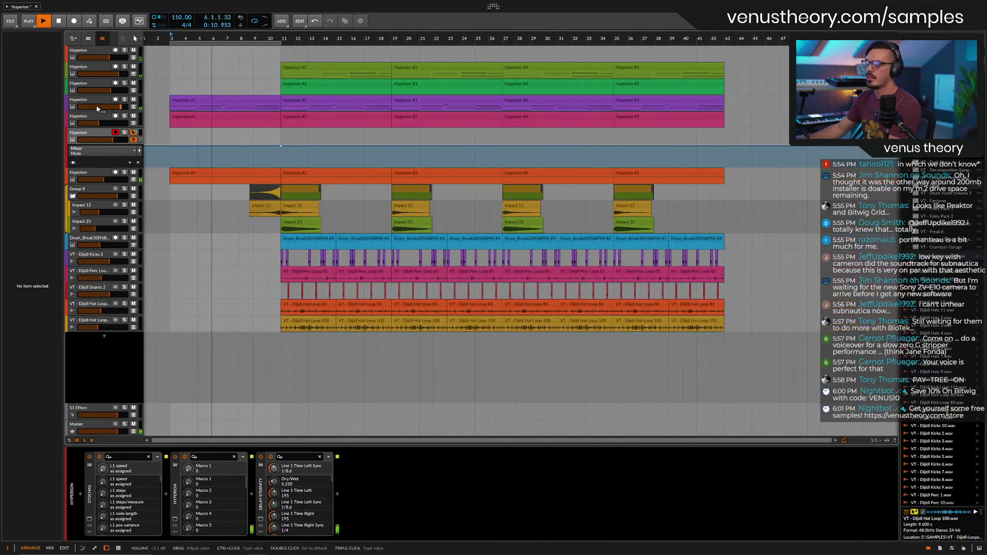
pyautogui.click(185, 106)
pyautogui.press('Delete')
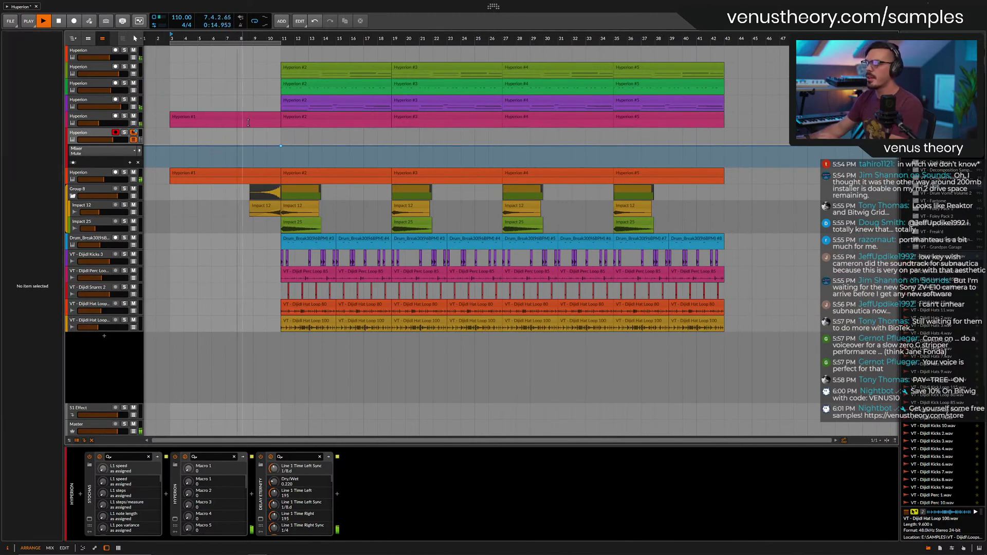
# Delete the magenta Hyperion clip in bars 3 to 10.
pyautogui.click(218, 121)
pyautogui.scroll(2, 246, 119)
pyautogui.scroll(-2, 246, 119)
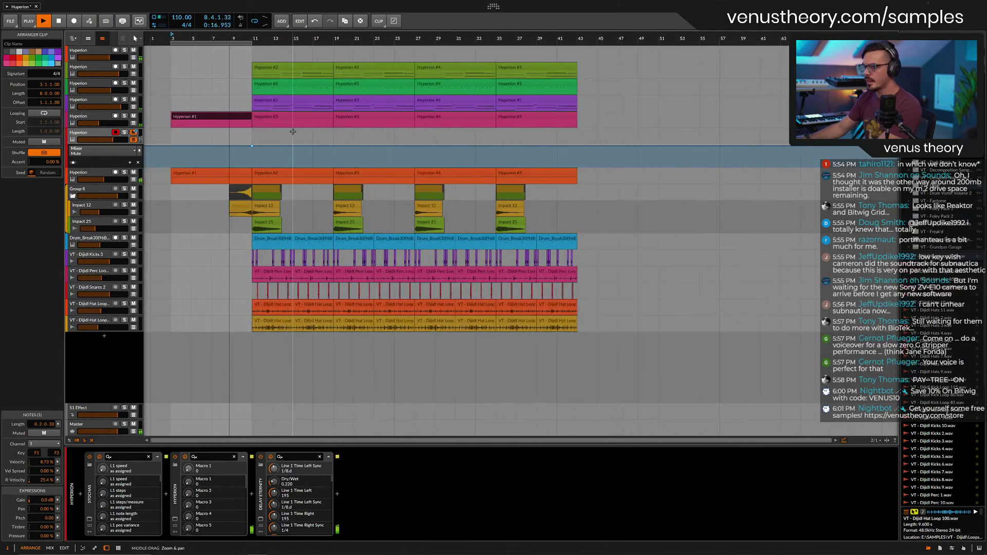
pyautogui.press('Delete')
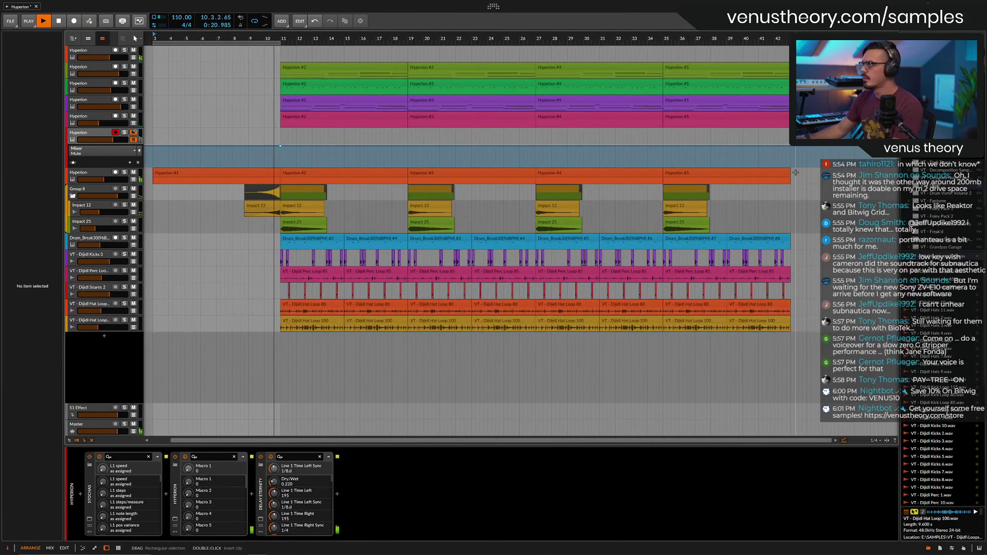
# Move all drum and impact clips that start at bar 11 or later so that they begin at bar 43.
pyautogui.hotkey('ctrl', 'a')
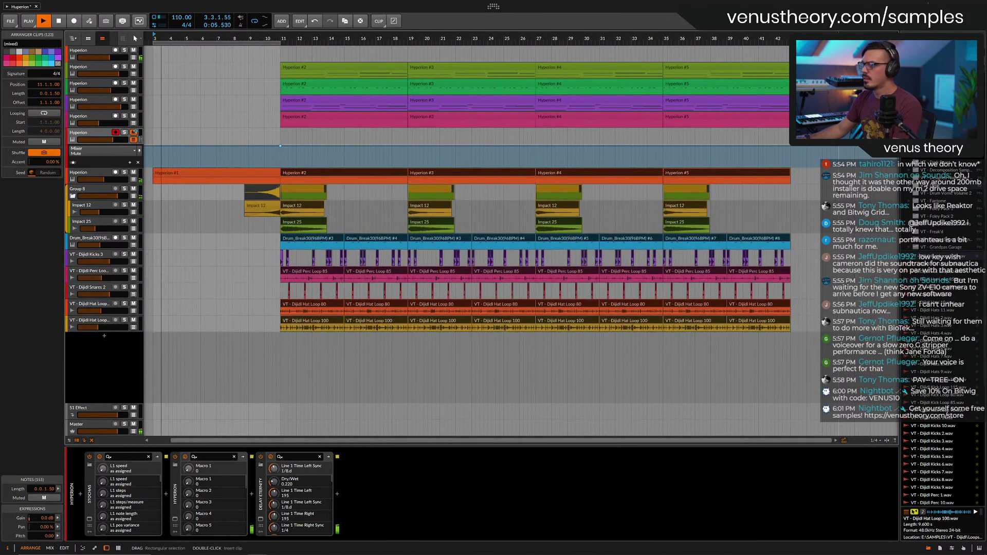
pyautogui.click(800, 190)
pyautogui.moveTo(801, 190); pyautogui.dragTo(281, 359)
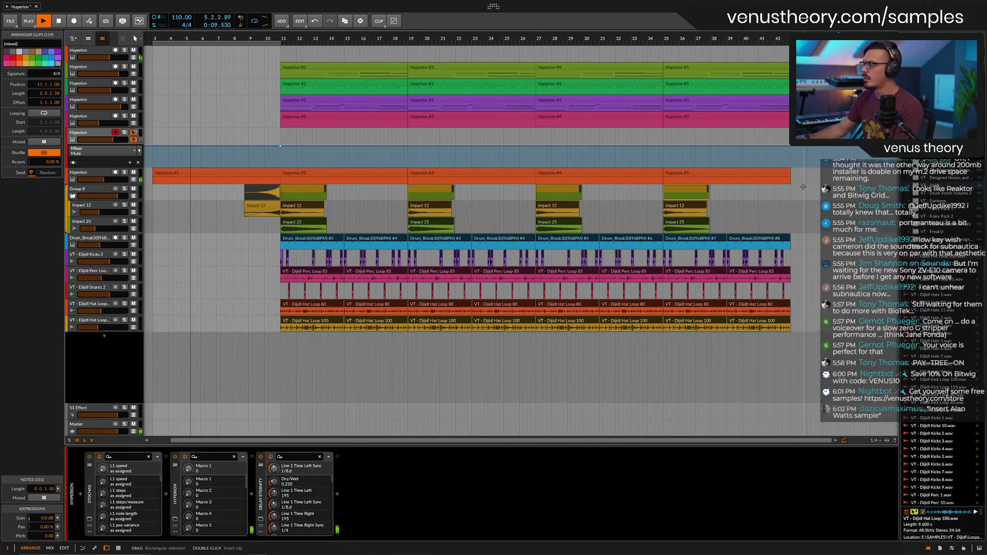
pyautogui.moveTo(803, 187); pyautogui.dragTo(282, 353)
pyautogui.moveTo(323, 200); pyautogui.dragTo(835, 200)
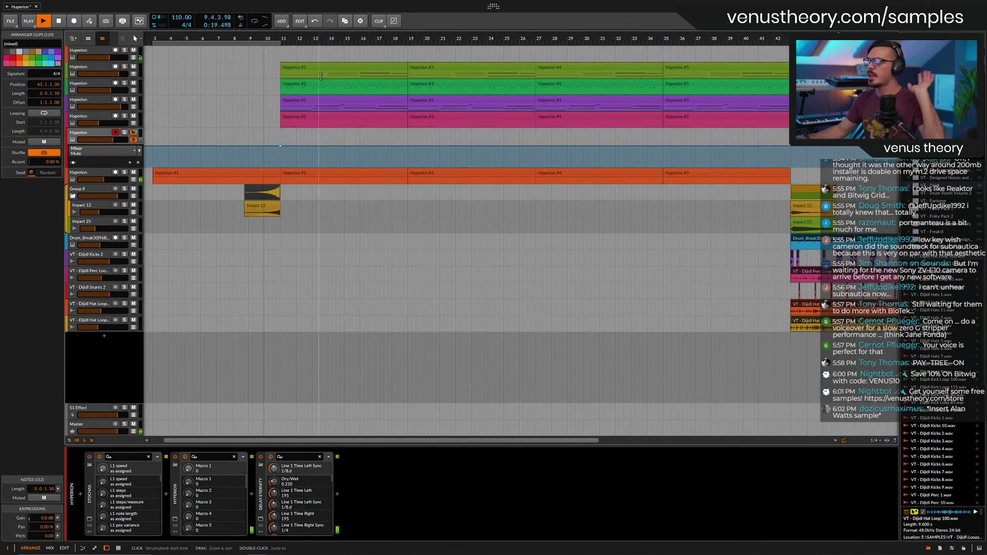
# Delete the green Hyperion clip in bars 11 to 18.
pyautogui.click(346, 191)
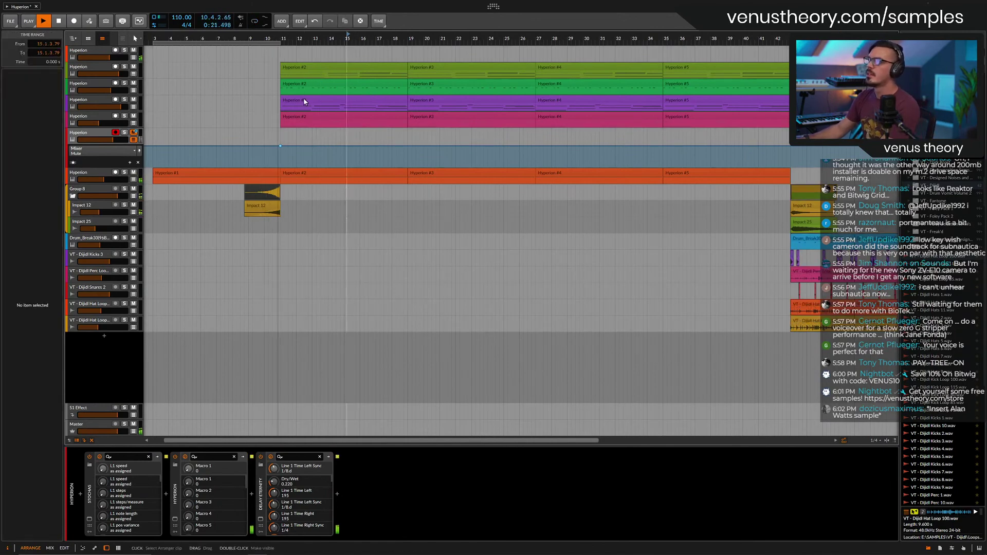
pyautogui.click(302, 88)
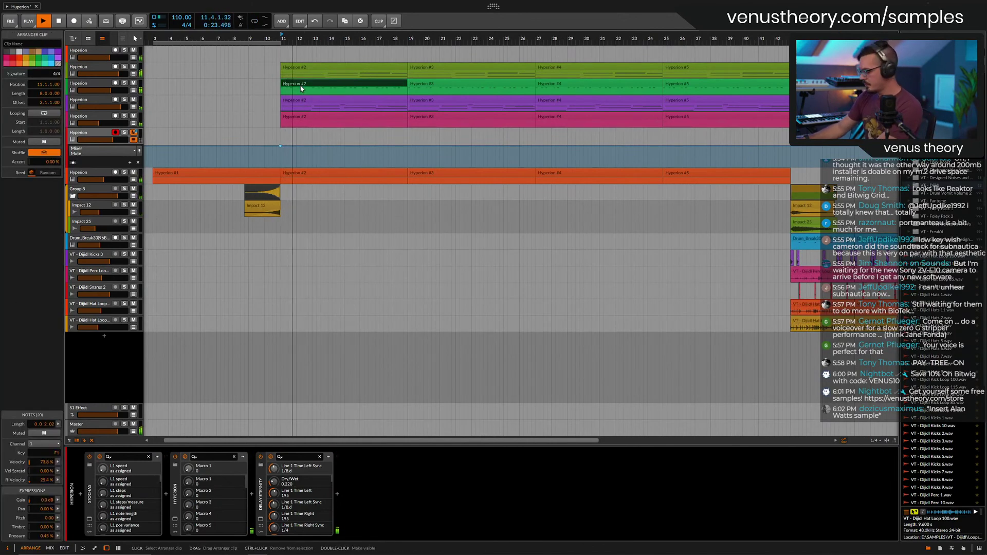
pyautogui.press('Delete')
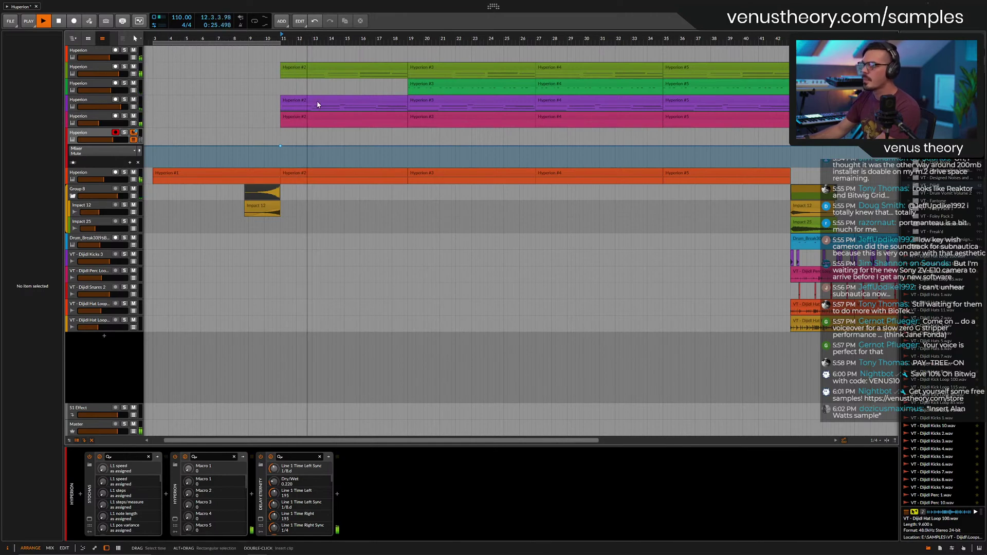
# Copy the Impact 12 riser to end at bar 19 and copy the Impact 12 hit from bar 43 to bar 19.
pyautogui.moveTo(273, 205); pyautogui.dragTo(400, 205)
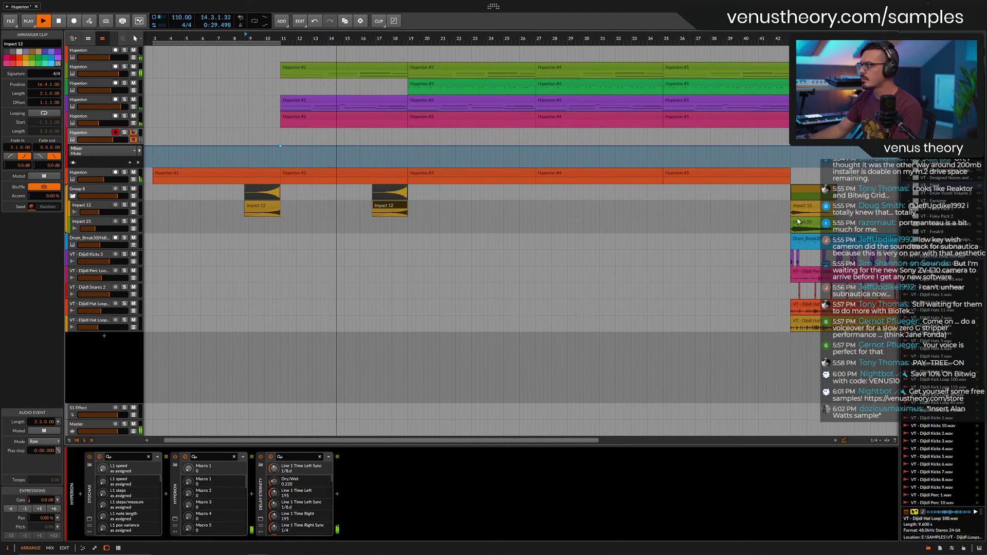
pyautogui.moveTo(799, 209); pyautogui.dragTo(422, 215)
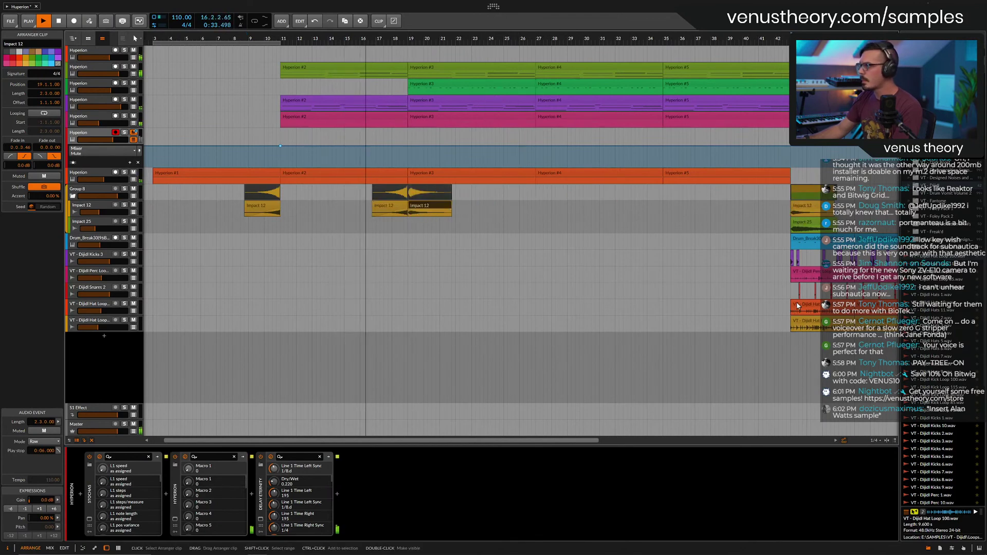
# Copy the VT - Dijidl Perc Loop 85 clip from bar 43 to bar 19 and duplicate it once to bar 23.
pyautogui.moveTo(798, 273); pyautogui.dragTo(418, 275)
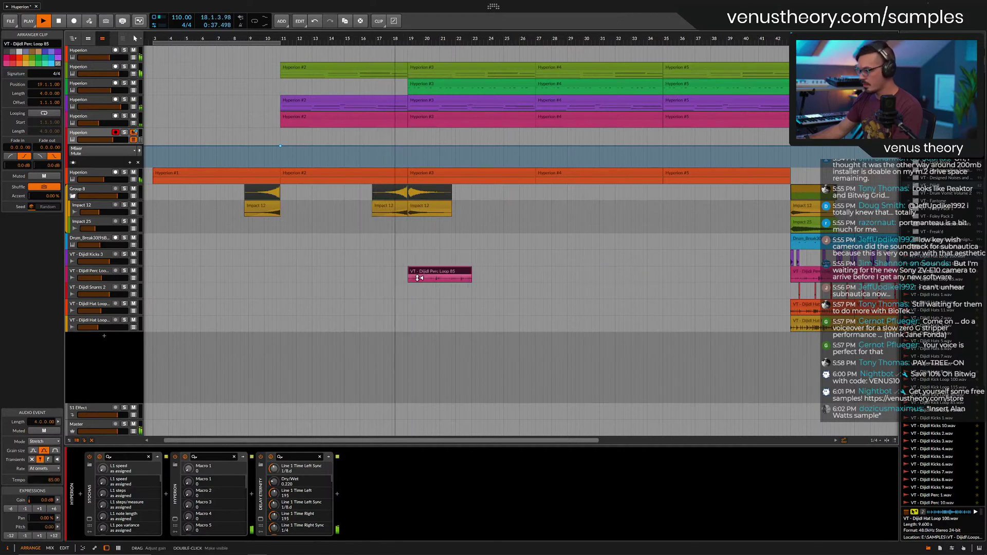
pyautogui.hotkey('ctrl', 'd')
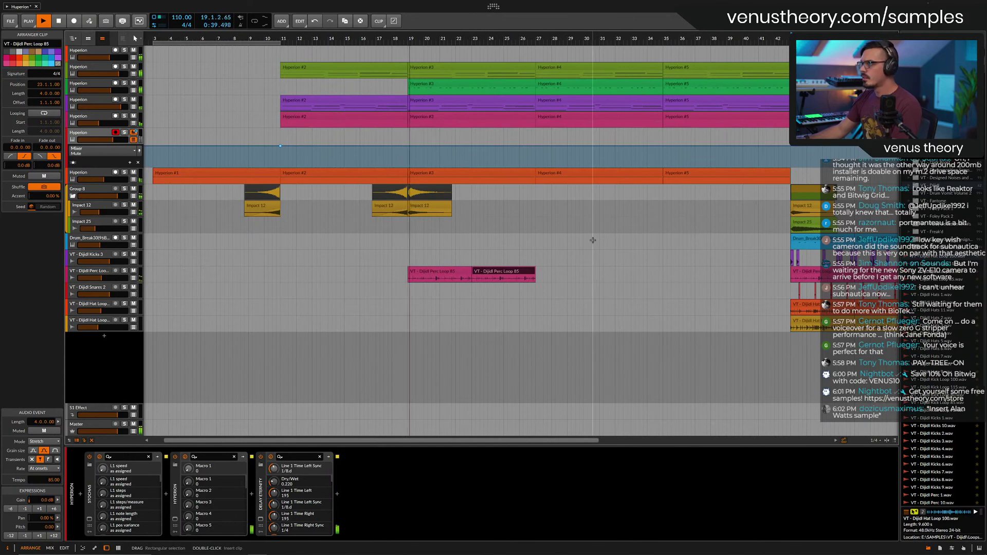
# Copy the whole block of drum and impact clips from bar 43 to bar 27.
pyautogui.hscroll(6, 592, 240)
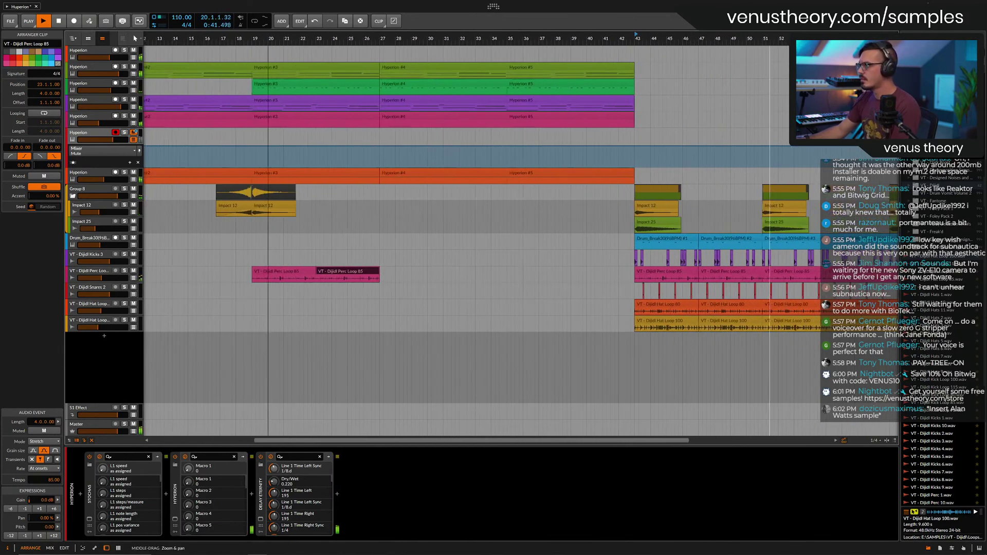
pyautogui.press('-')
pyautogui.moveTo(677, 192); pyautogui.dragTo(424, 324)
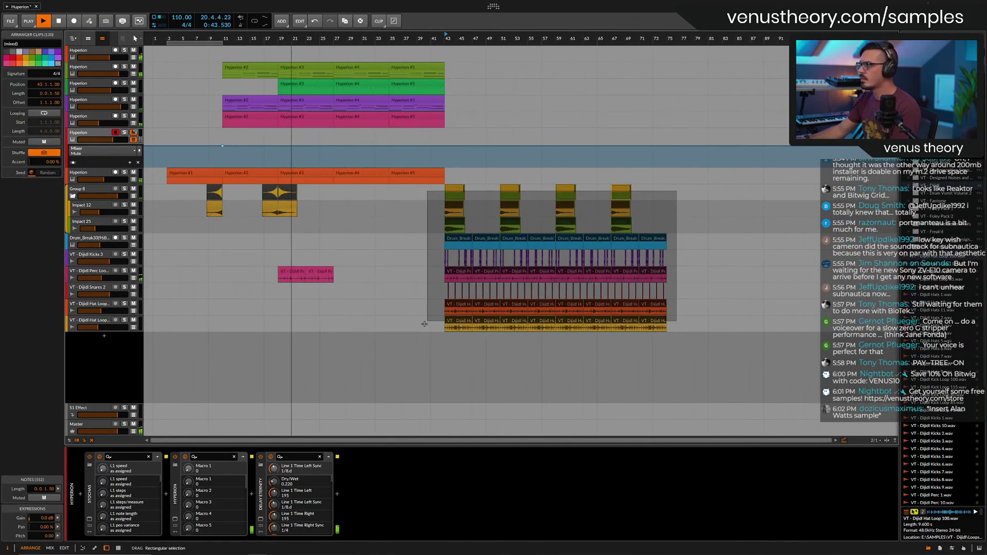
pyautogui.scroll(3, 341, 257)
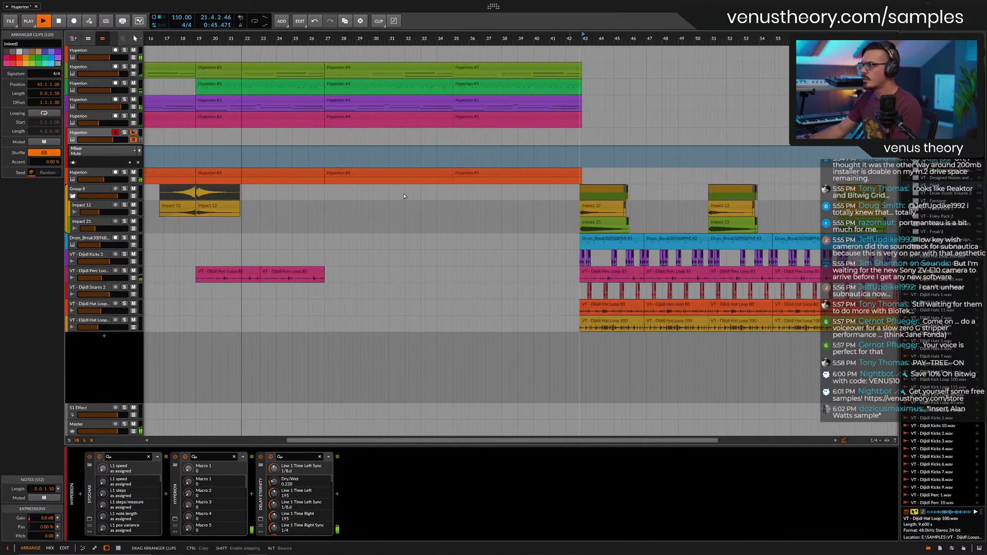
pyautogui.moveTo(404, 196); pyautogui.dragTo(337, 196)
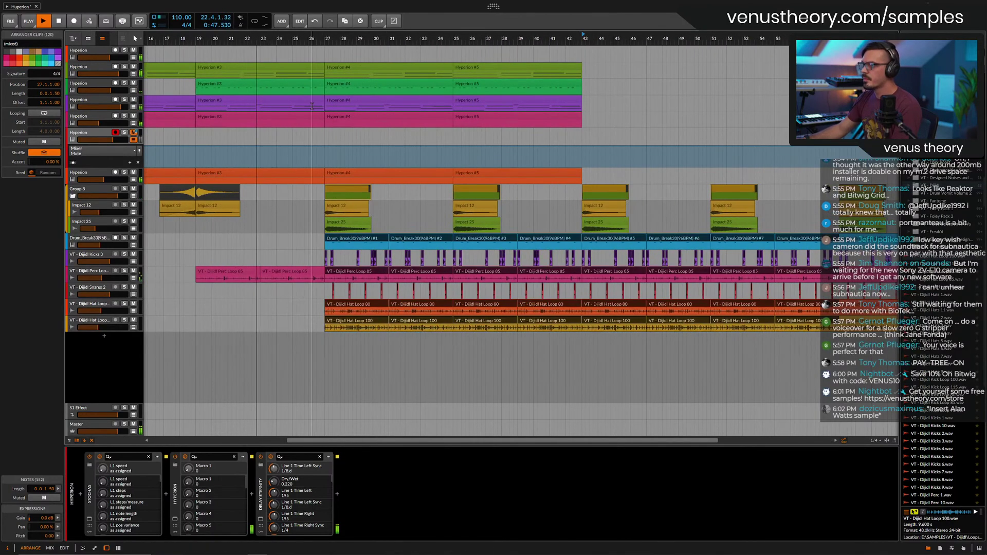
pyautogui.scroll(2, 321, 105)
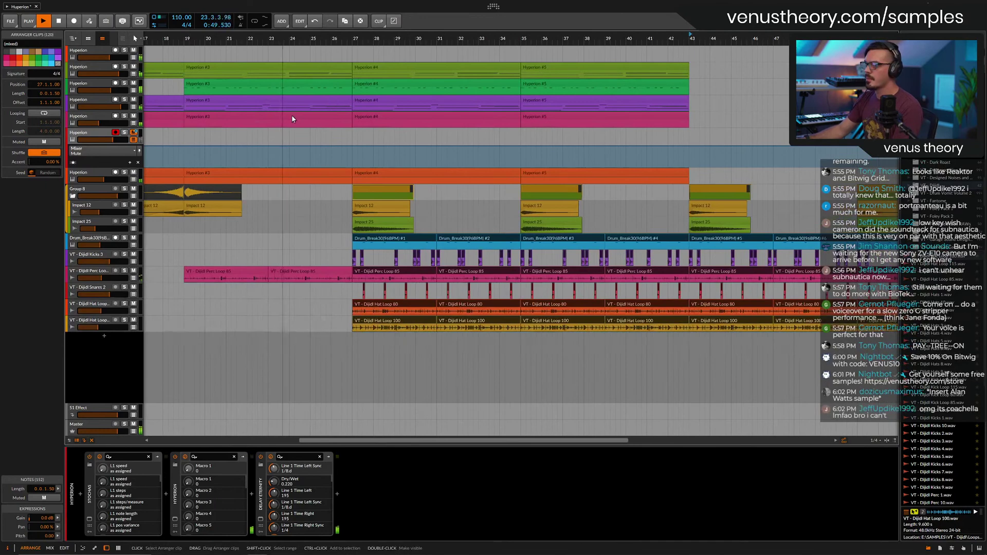
pyautogui.click(207, 194)
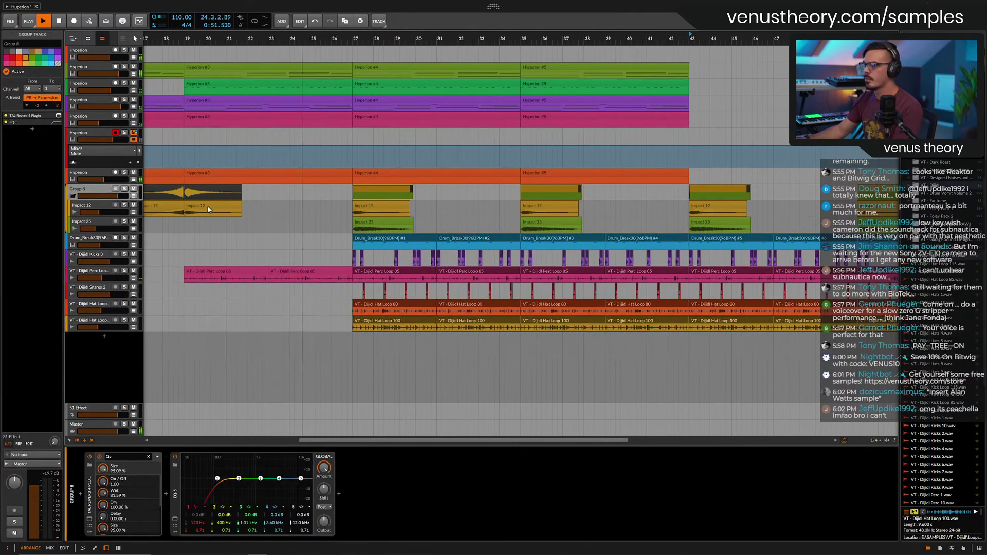
pyautogui.moveTo(208, 208); pyautogui.dragTo(346, 212)
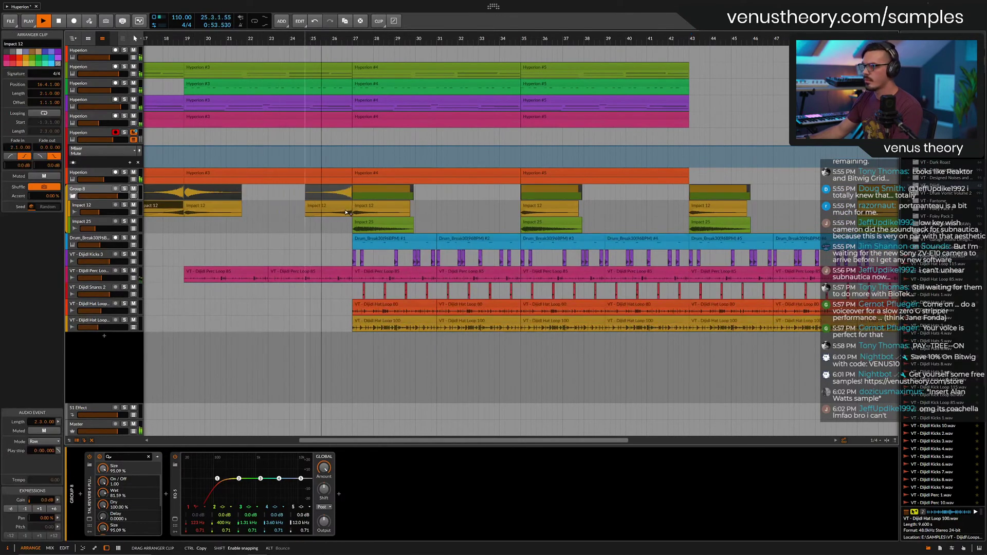
pyautogui.press('Escape')
# Move all drum and impact clips from bar 27 onward so that the block begins at bar 35.
pyautogui.scroll(-2, 380, 196)
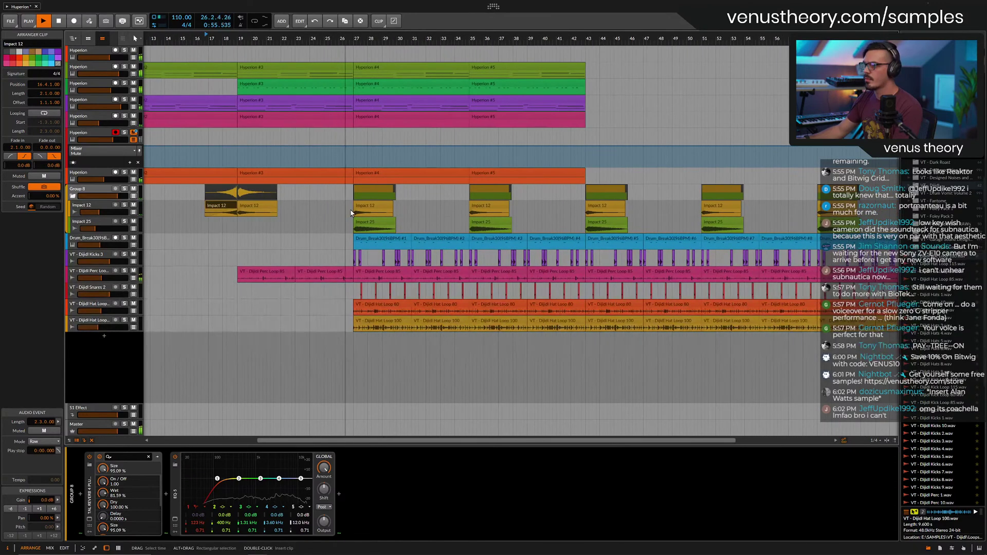
pyautogui.scroll(-4, 454, 195)
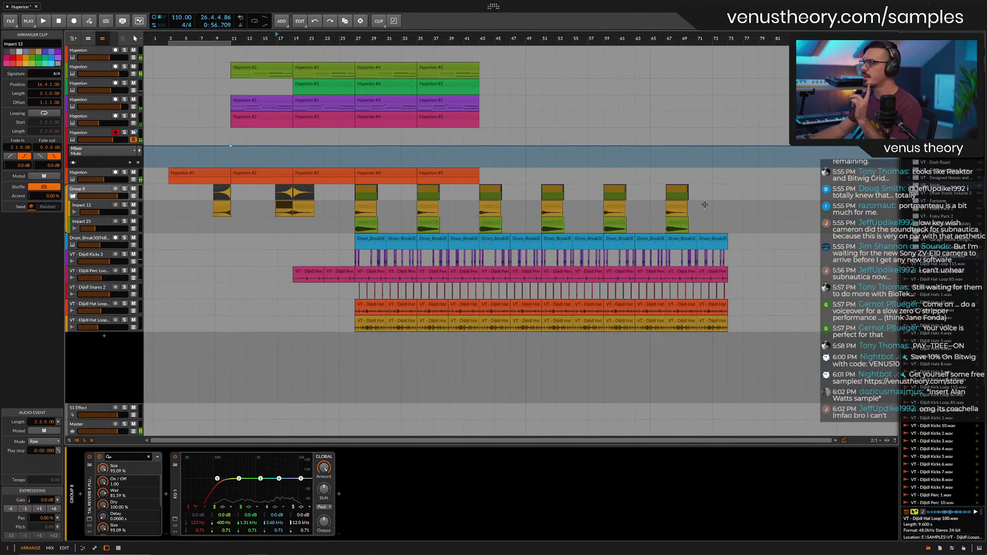
pyautogui.moveTo(734, 191); pyautogui.dragTo(355, 327)
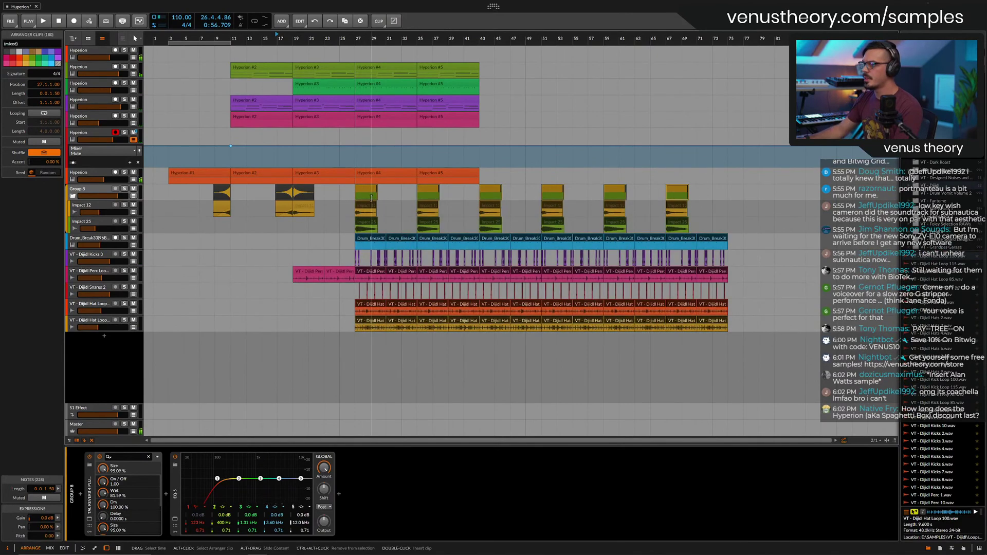
pyautogui.moveTo(362, 192); pyautogui.dragTo(424, 191)
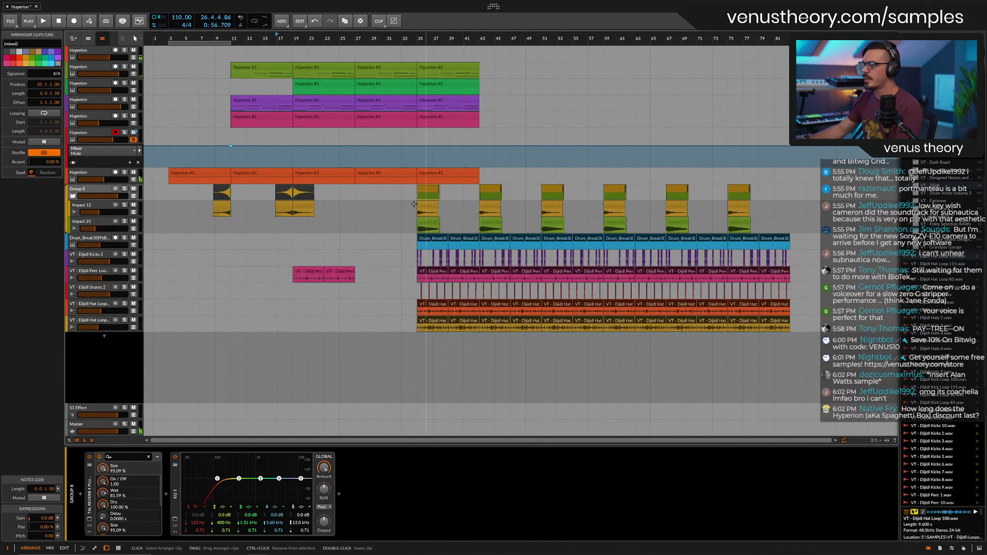
# Duplicate the two Perc Loop 85 clips of bars 19 to 26 into bars 27 to 34 and play from about bar 16.
pyautogui.click(386, 260)
pyautogui.click(328, 276)
pyautogui.hotkey('ctrl', 'd')
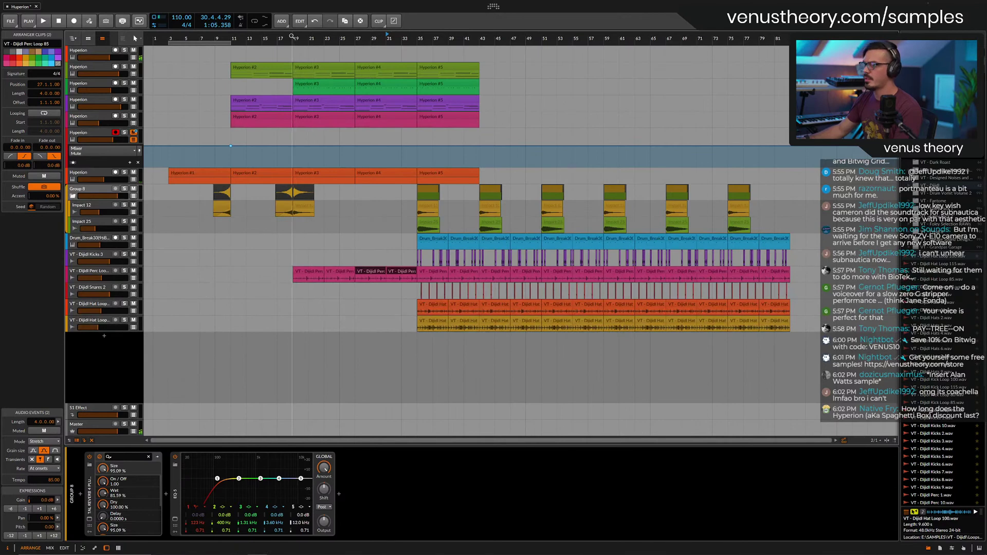
pyautogui.press('space')
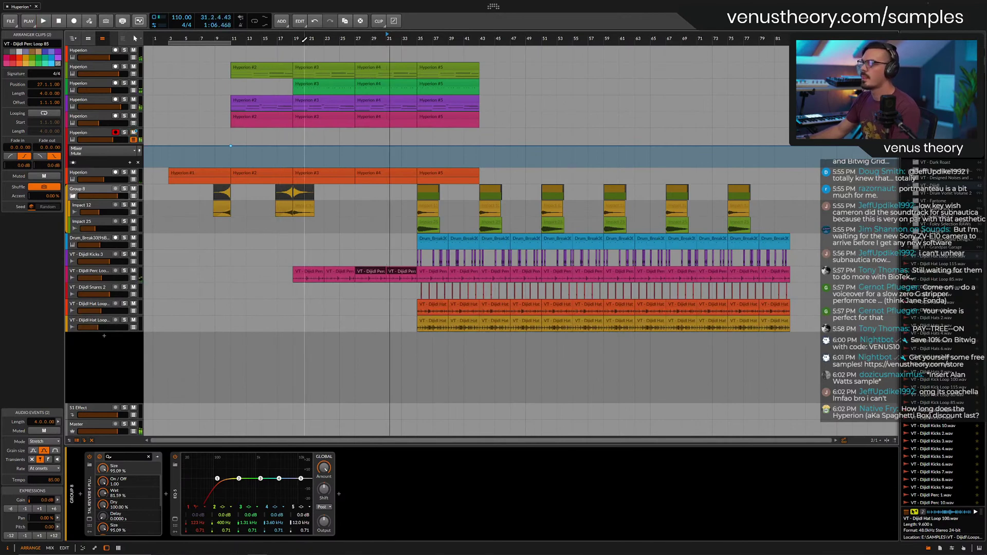
pyautogui.click(274, 37)
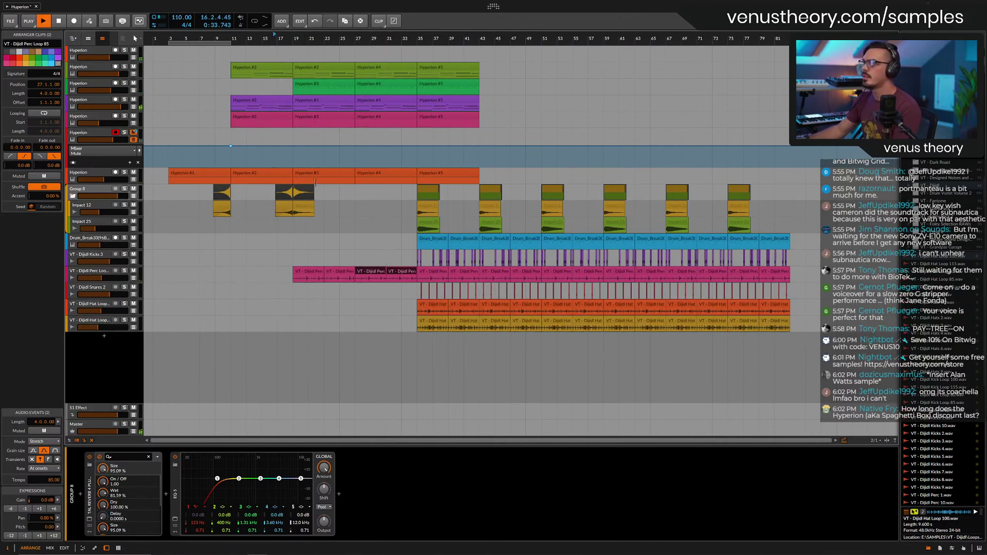
# Delete the Impact 12 hit at bar 19 and copy the Impact 12 riser to position 24.4.1, ending at bar 27.
pyautogui.click(304, 206)
pyautogui.press('Delete')
pyautogui.scroll(3, 518, 206)
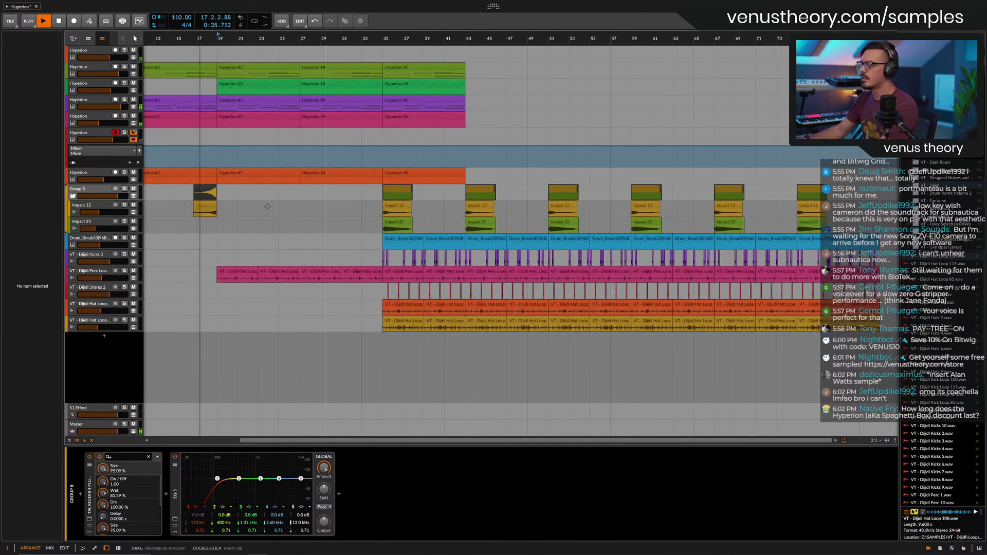
pyautogui.moveTo(212, 208); pyautogui.dragTo(287, 212)
pyautogui.scroll(3, 291, 212)
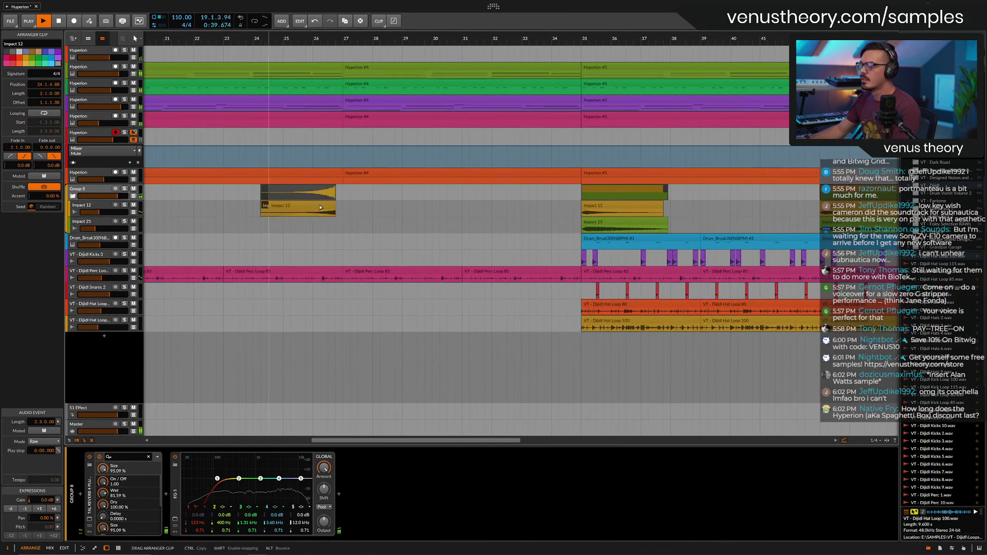
pyautogui.scroll(-3, 325, 207)
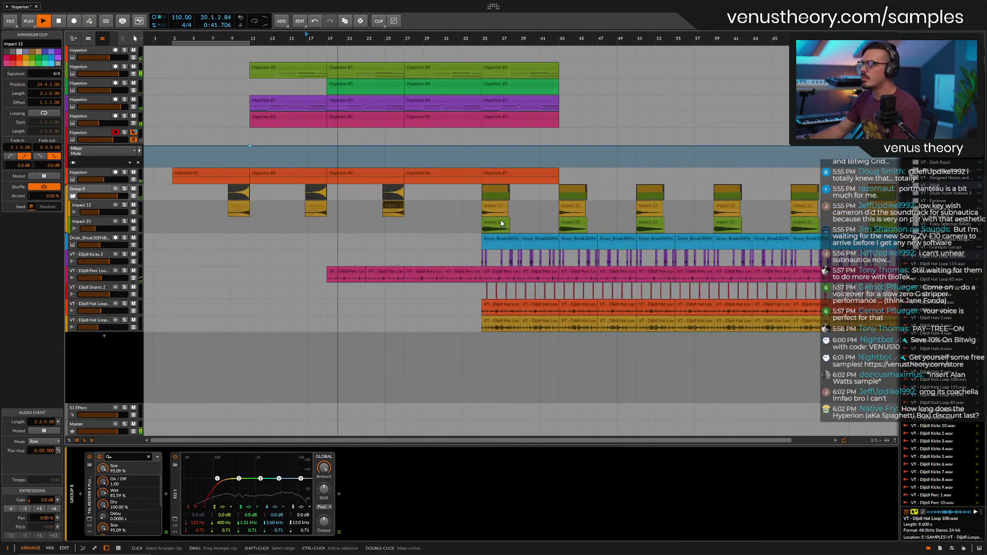
# Copy the Impact 25 clip from bar 35 to bar 27.
pyautogui.moveTo(496, 224); pyautogui.dragTo(413, 228)
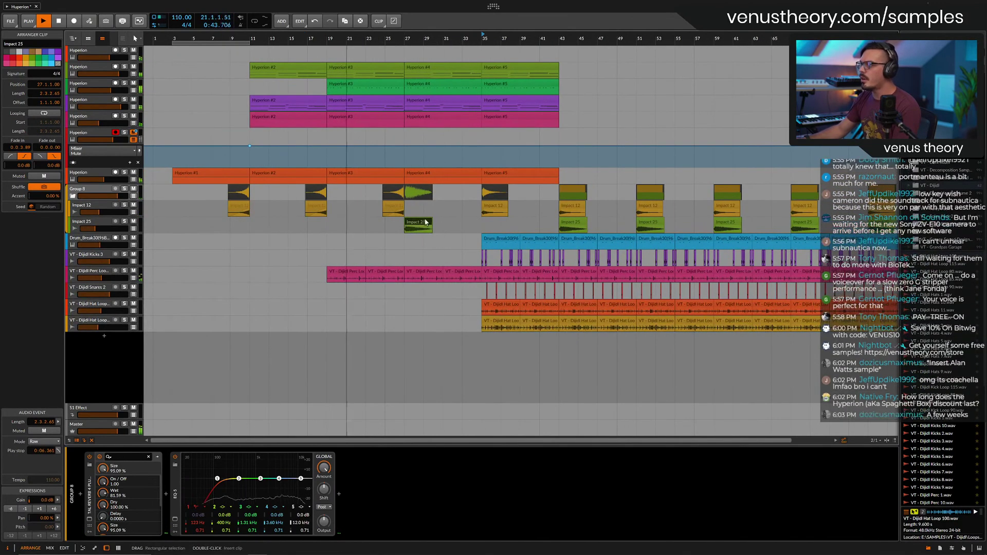
pyautogui.click(504, 228)
pyautogui.scroll(-3, 452, 220)
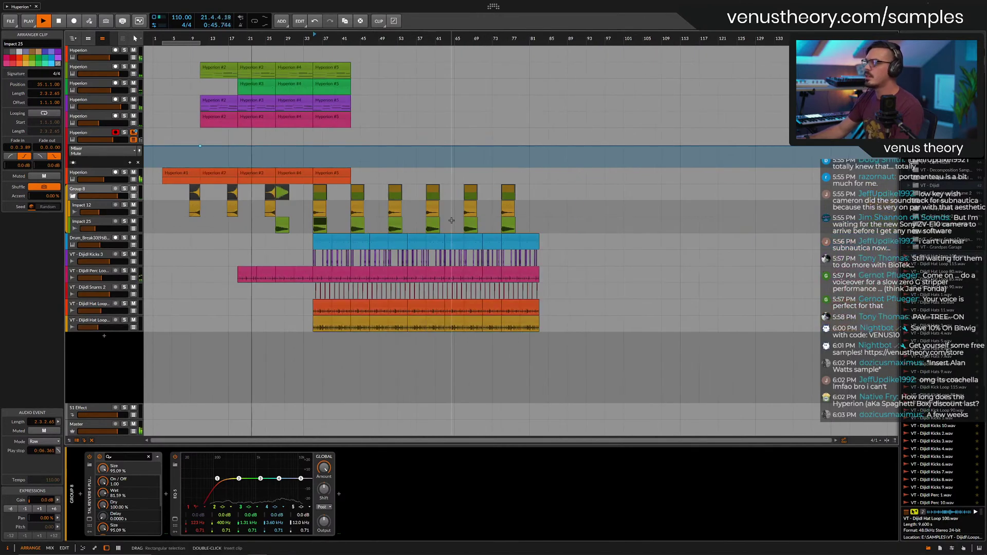
# Split the Perc Loop 85 clip in the middle of bar 34 and delete the piece leading up to bar 35.
pyautogui.scroll(5, 296, 252)
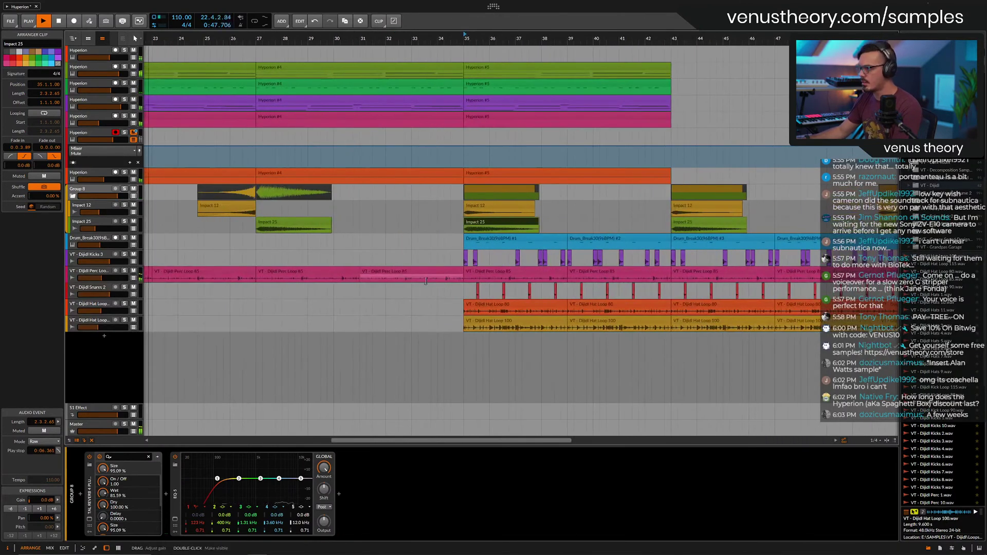
pyautogui.press('5')
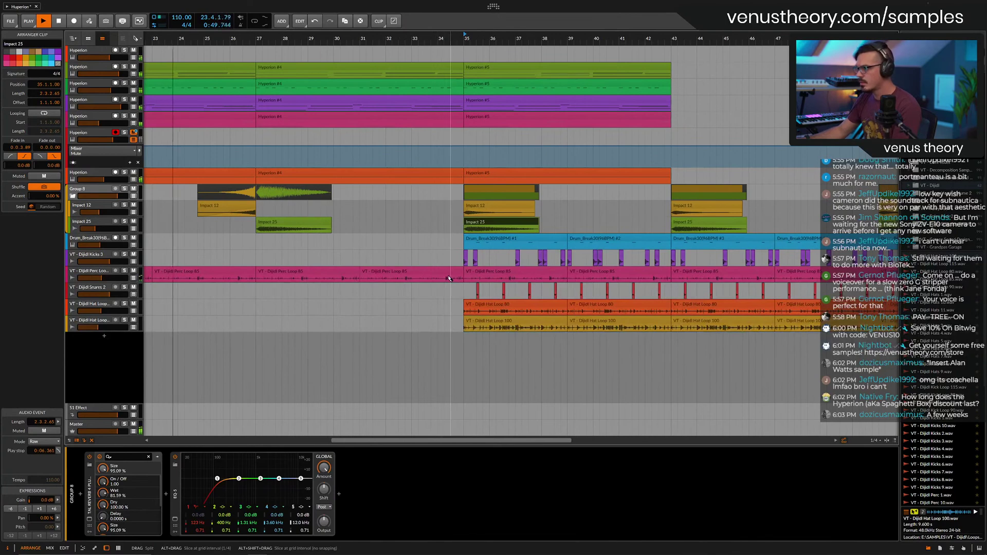
pyautogui.click(452, 275)
pyautogui.press('1')
pyautogui.click(456, 274)
pyautogui.press('Delete')
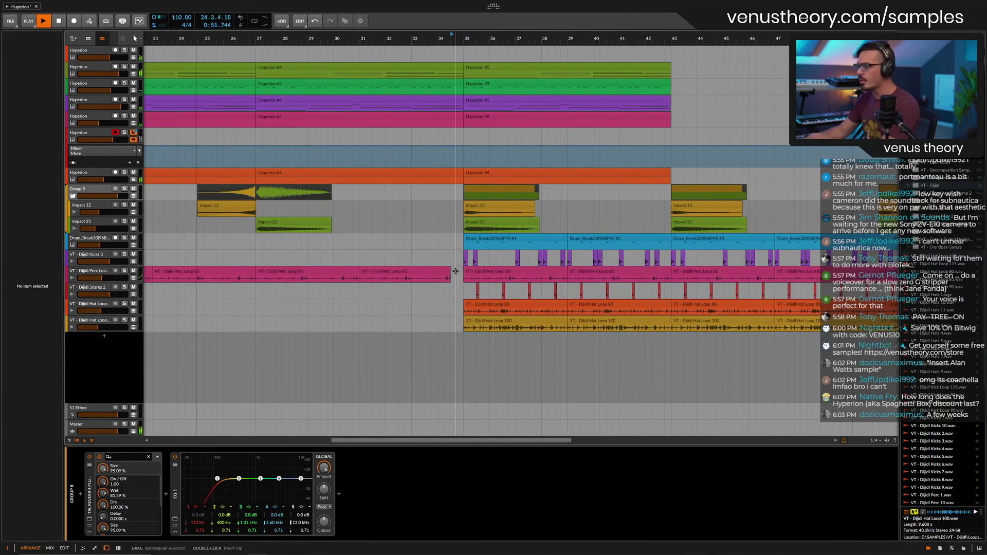
pyautogui.scroll(-3, 392, 139)
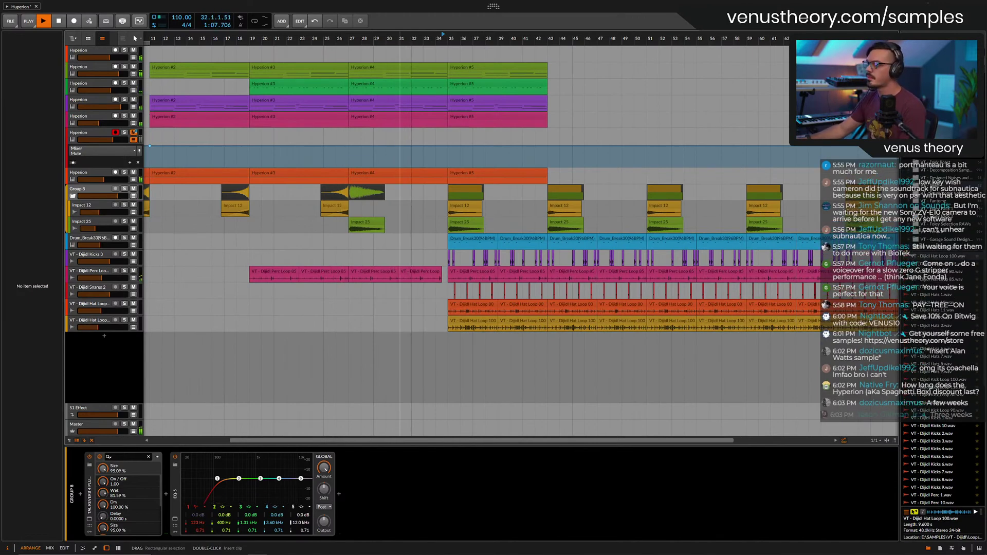
# Copy the Impact 12 riser into the bars leading up to bar 35 and trim the last intro Perc Loop 85 clip to three bars.
pyautogui.scroll(3, 401, 205)
pyautogui.moveTo(289, 211); pyautogui.dragTo(472, 211)
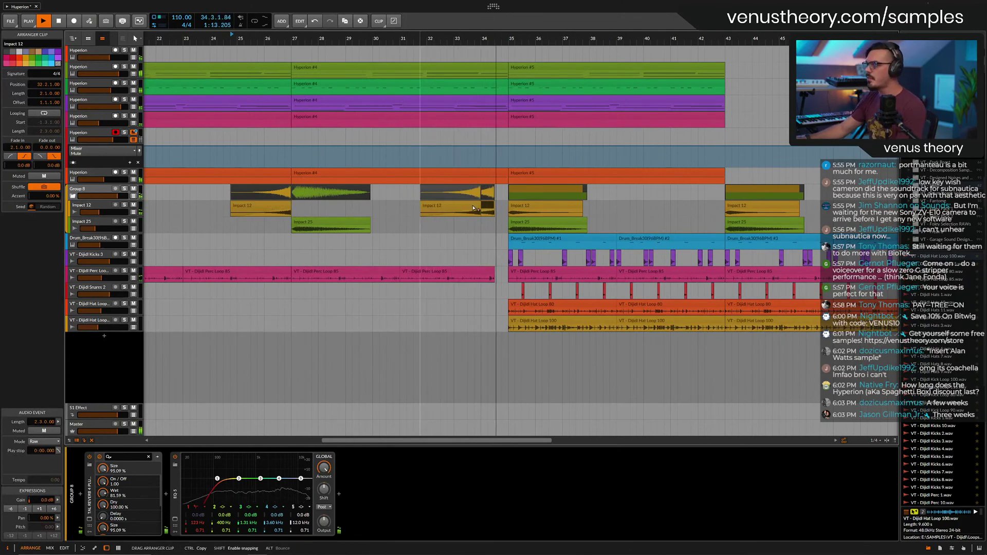
pyautogui.click(492, 276)
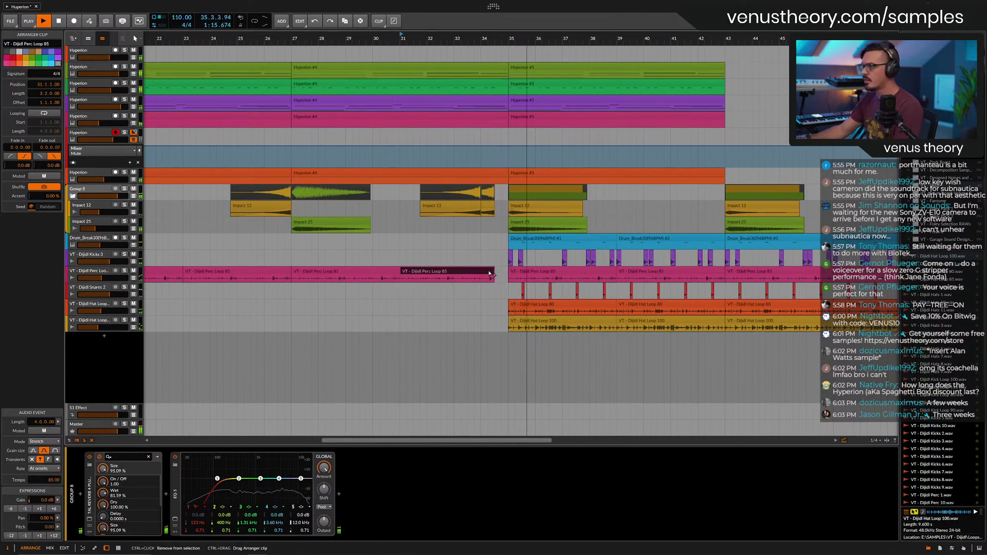
pyautogui.moveTo(492, 275); pyautogui.dragTo(488, 273)
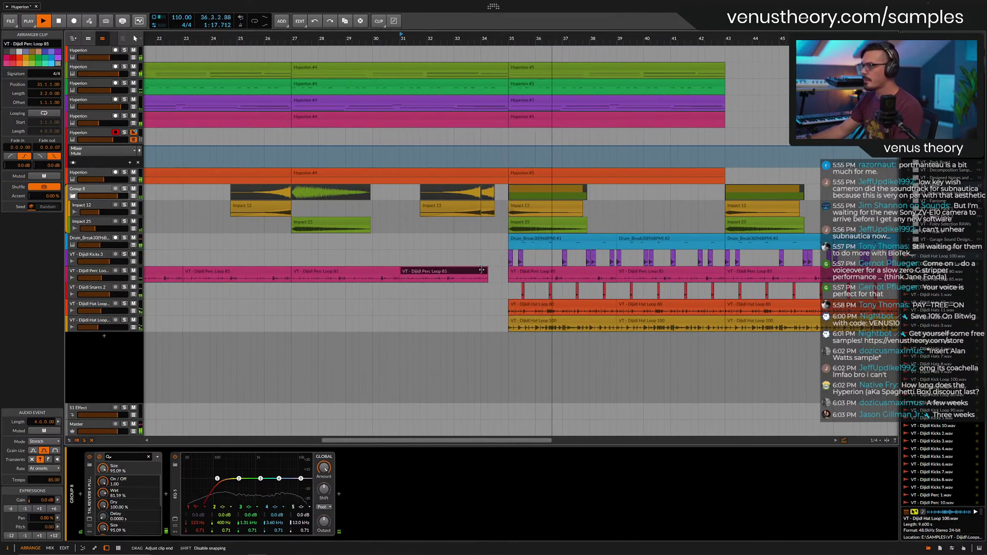
# Duplicate the five Hyperion clips of bars 35 to 42 repeatedly until they reach the end of the drums at bar 83.
pyautogui.scroll(-4, 483, 269)
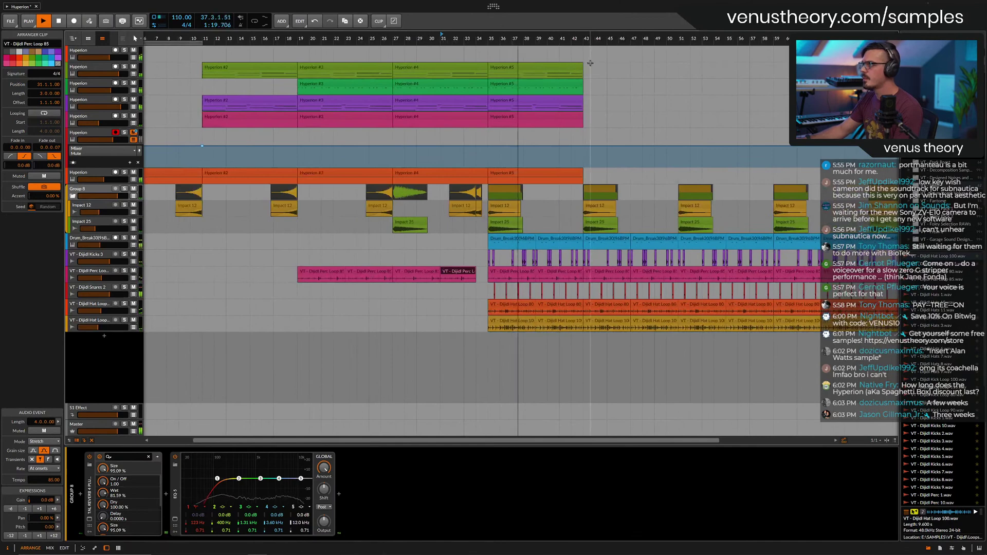
pyautogui.moveTo(590, 62); pyautogui.dragTo(507, 167)
pyautogui.hotkey('ctrl', 'd')
pyautogui.hotkey('ctrl', 'd')
pyautogui.press('-')
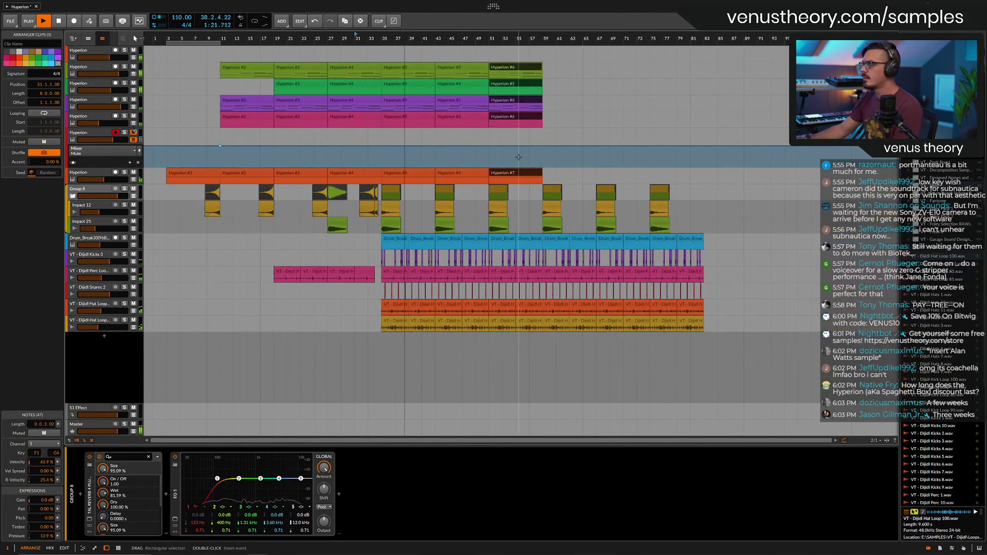
pyautogui.hotkey('ctrl', 'd')
pyautogui.hotkey('ctrl', 'd')
pyautogui.hotkey('ctrl', 'd')
pyautogui.hotkey('ctrl', 'd')
pyautogui.hotkey('ctrl', 'z')
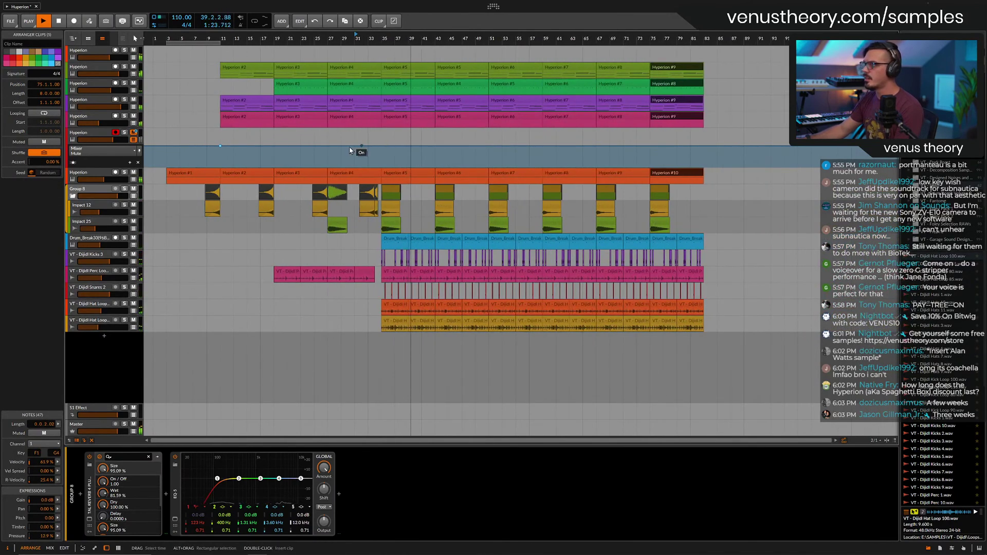
# Add a Mute automation point at bar 51 on the Hyperion track and switch the automation to Off there.
pyautogui.press('+')
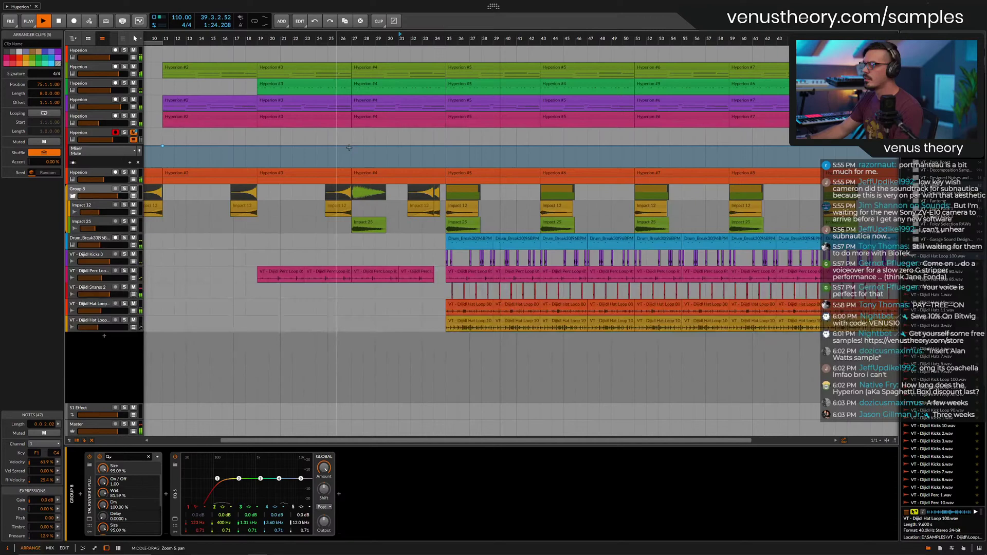
pyautogui.click(627, 146)
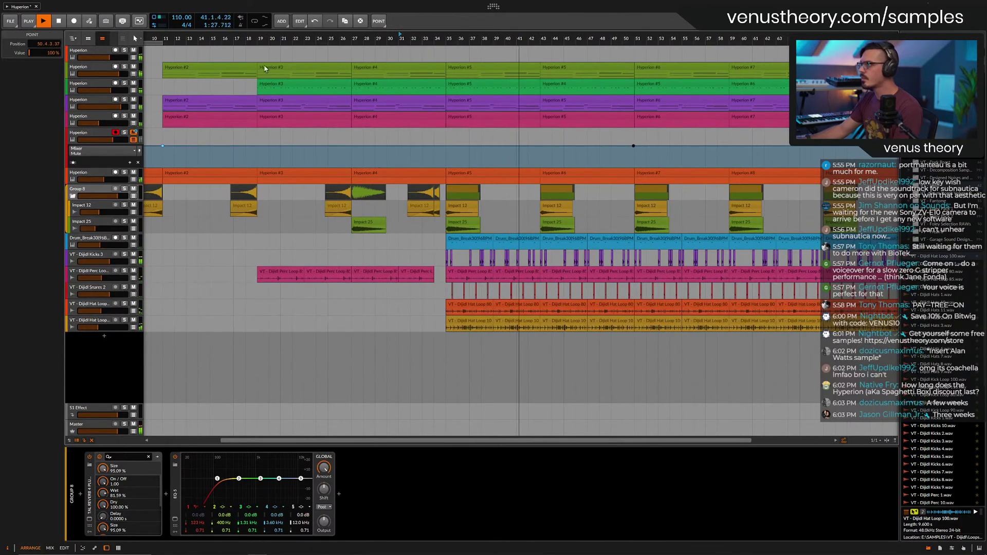
pyautogui.write('51')
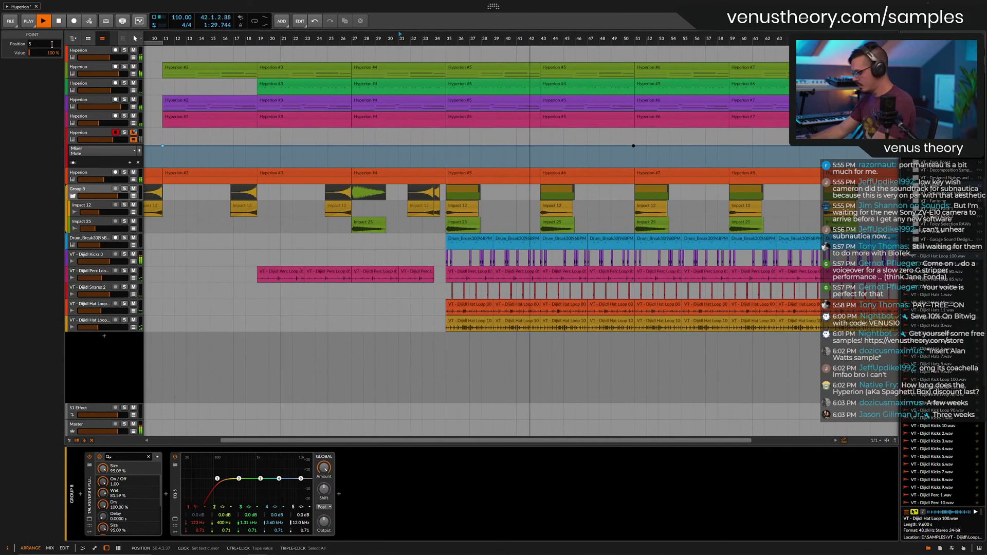
pyautogui.press('Return')
pyautogui.click(651, 150)
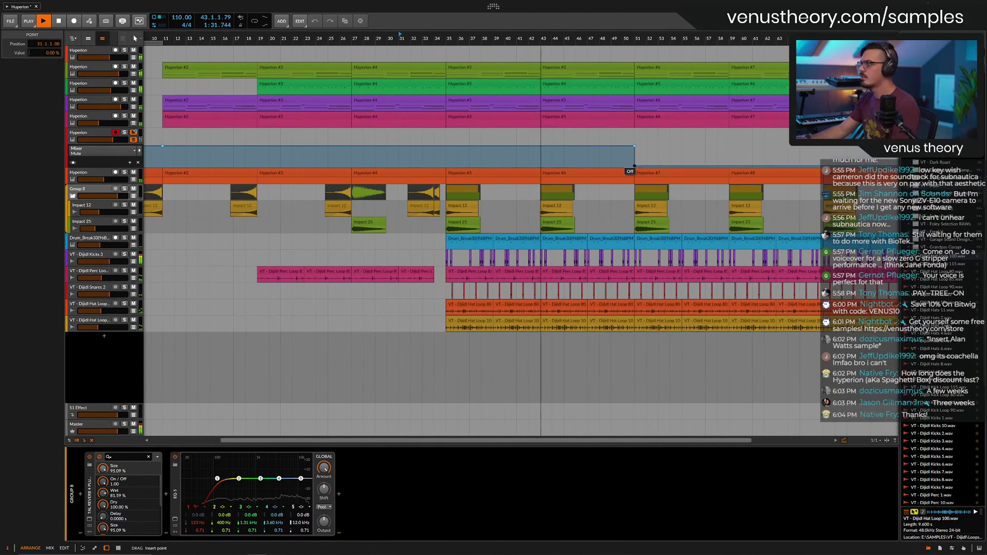
# Delete all Impact 25 clips from bar 43 onward.
pyautogui.scroll(-2, 545, 201)
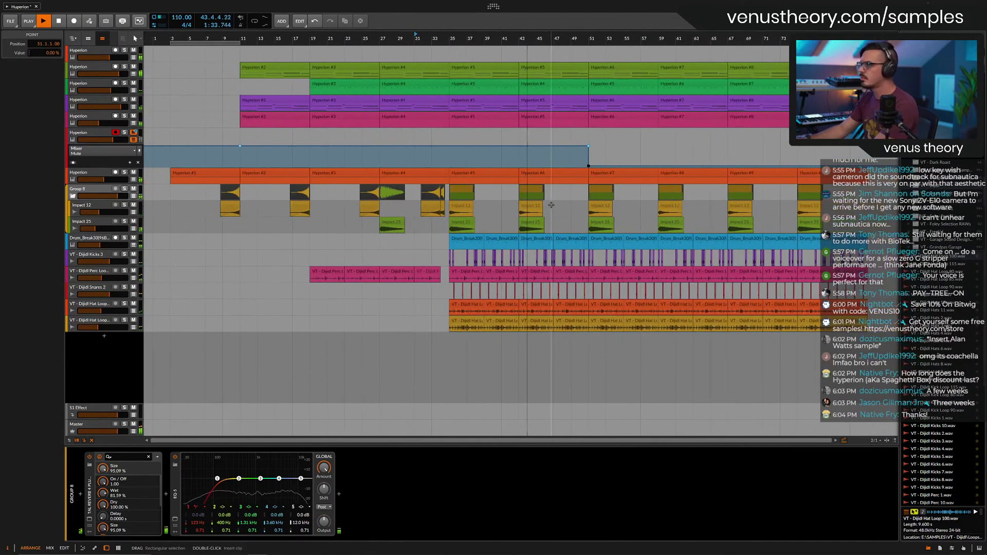
pyautogui.moveTo(551, 206)
pyautogui.mouseDown()
pyautogui.moveTo(526, 224)
pyautogui.moveTo(849, 237)
pyautogui.moveTo(853, 229)
pyautogui.mouseUp()
pyautogui.click(510, 225)
pyautogui.press('Delete')
pyautogui.click(567, 212)
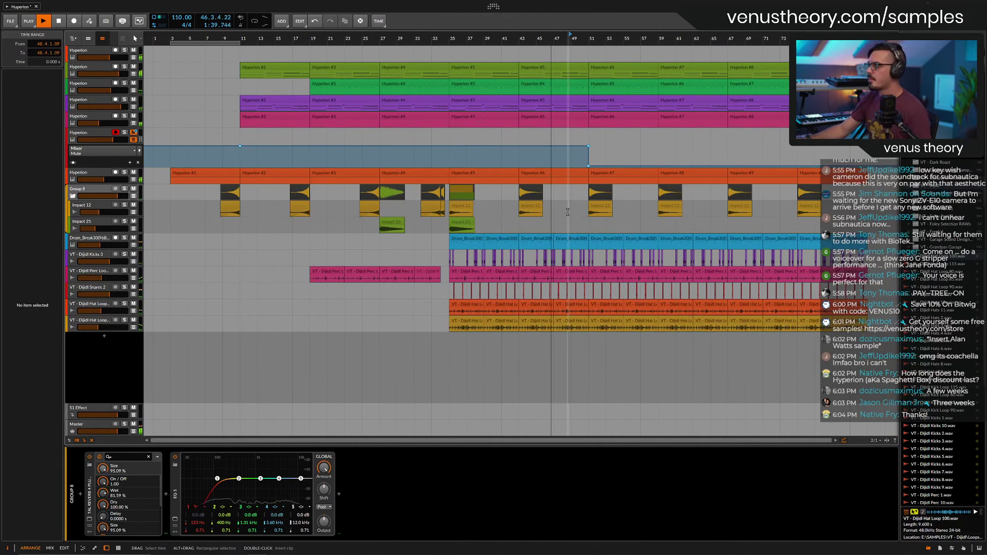
# Split the Perc Loop 85, Hat Loop 80 and Hat Loop 100 clips at the last beat of bar 50 and delete the pieces before bar 51.
pyautogui.scroll(5, 571, 216)
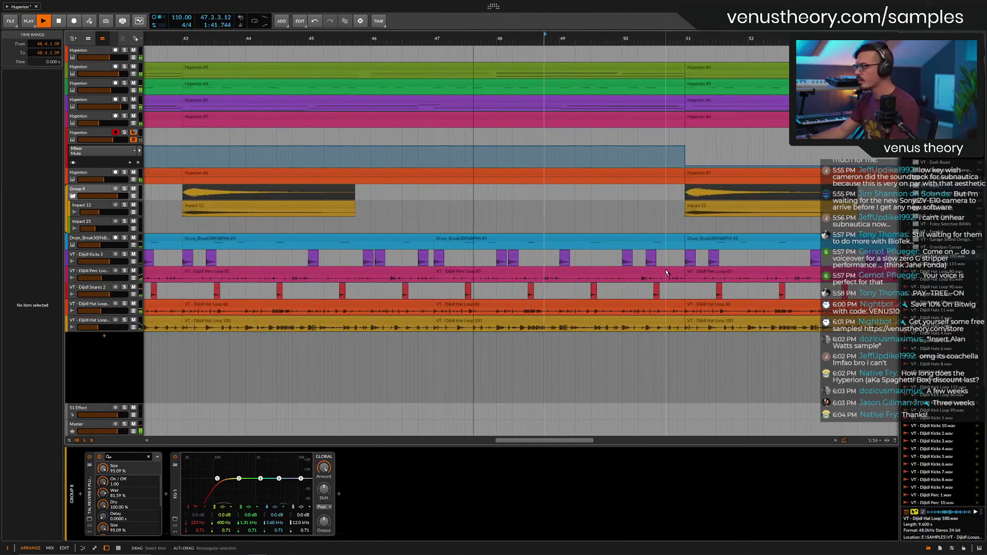
pyautogui.press('5')
pyautogui.press('1')
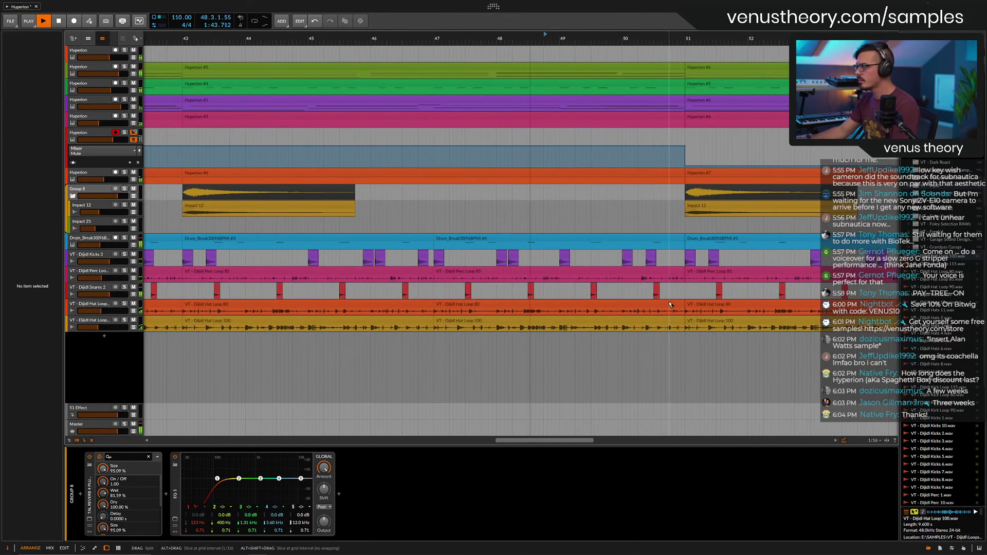
pyautogui.click(677, 276)
pyautogui.press('Delete')
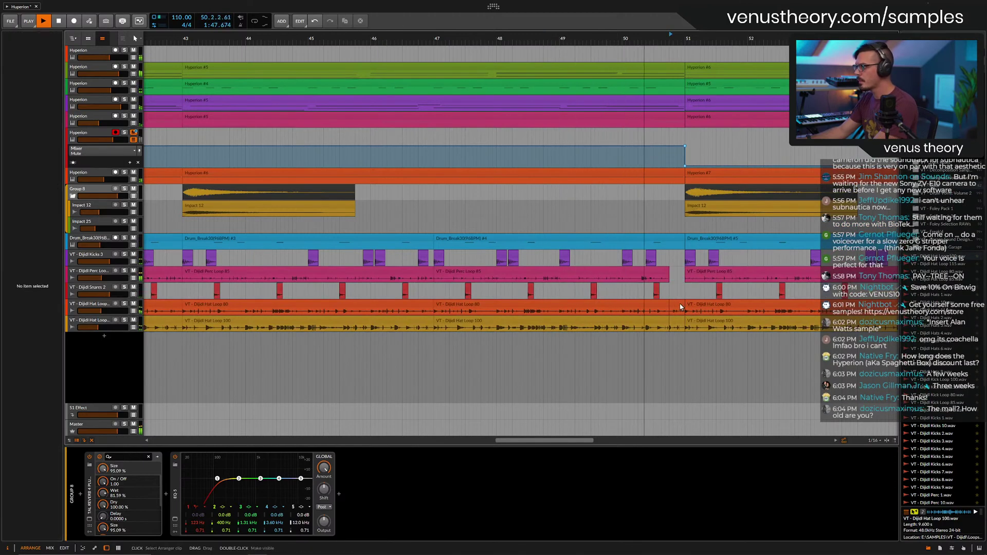
pyautogui.click(680, 305)
pyautogui.press('Delete')
pyautogui.click(678, 322)
pyautogui.press('Delete')
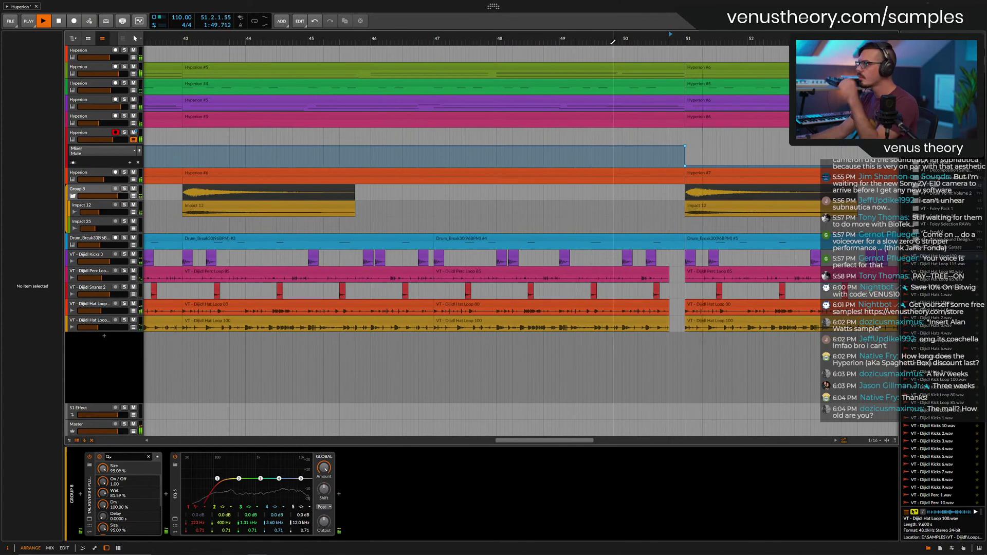
# Play from about bar 49 and delete the purple and olive Hyperion clips of bars 51 to 58.
pyautogui.click(559, 37)
pyautogui.press('-')
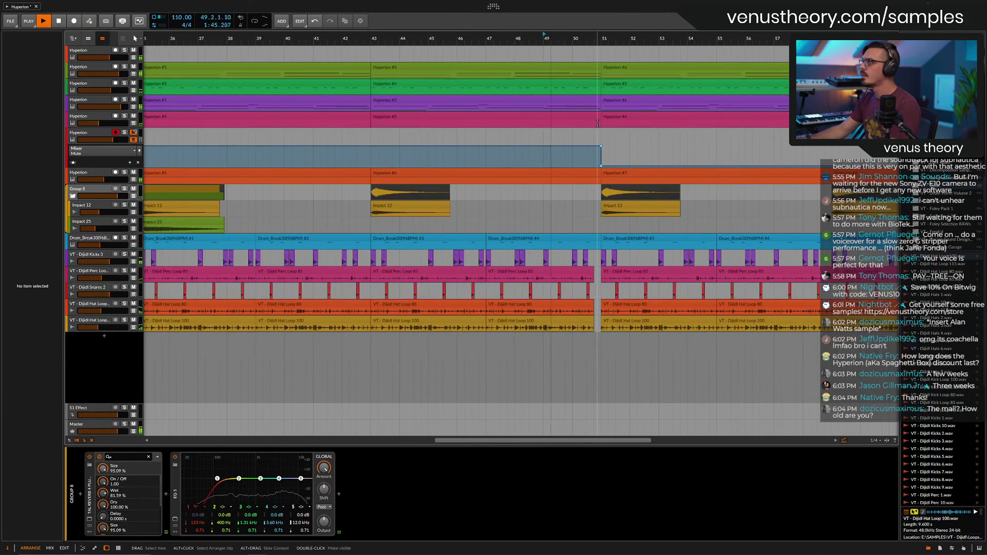
pyautogui.click(611, 100)
pyautogui.press('Delete')
pyautogui.click(612, 66)
pyautogui.press('Delete')
# Delete the three remaining olive Hyperion clips from bar 59 to the end of the arrangement.
pyautogui.press('-')
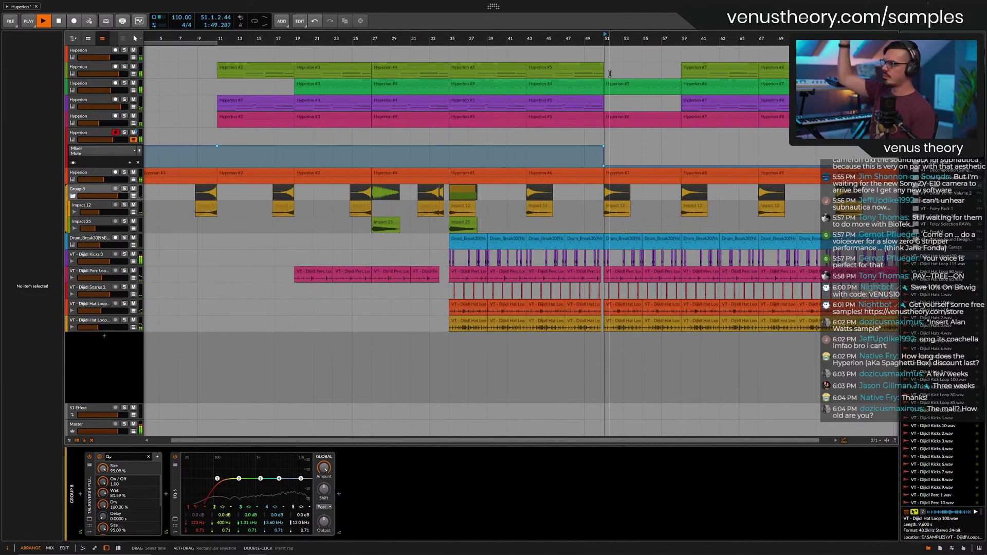
pyautogui.hscroll(3, 613, 114)
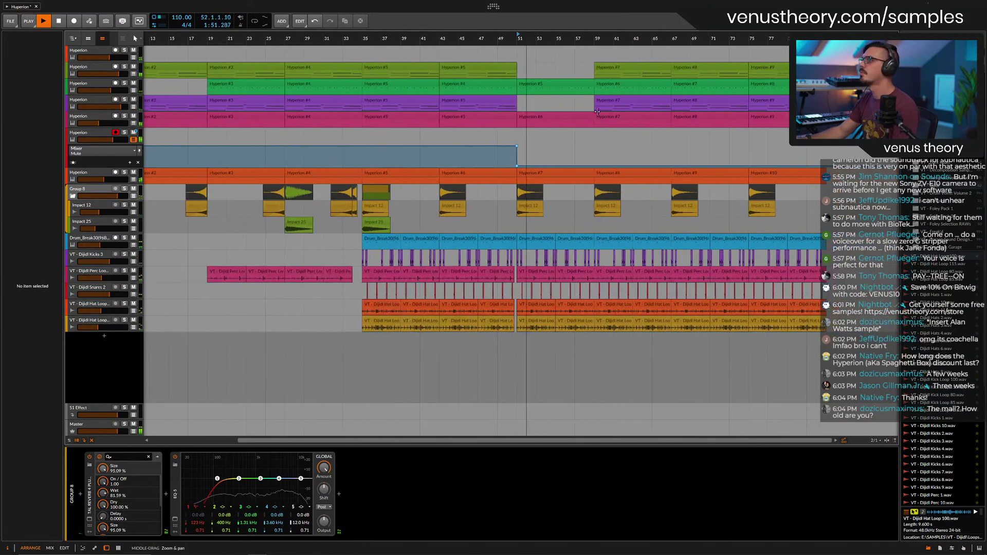
pyautogui.press('-')
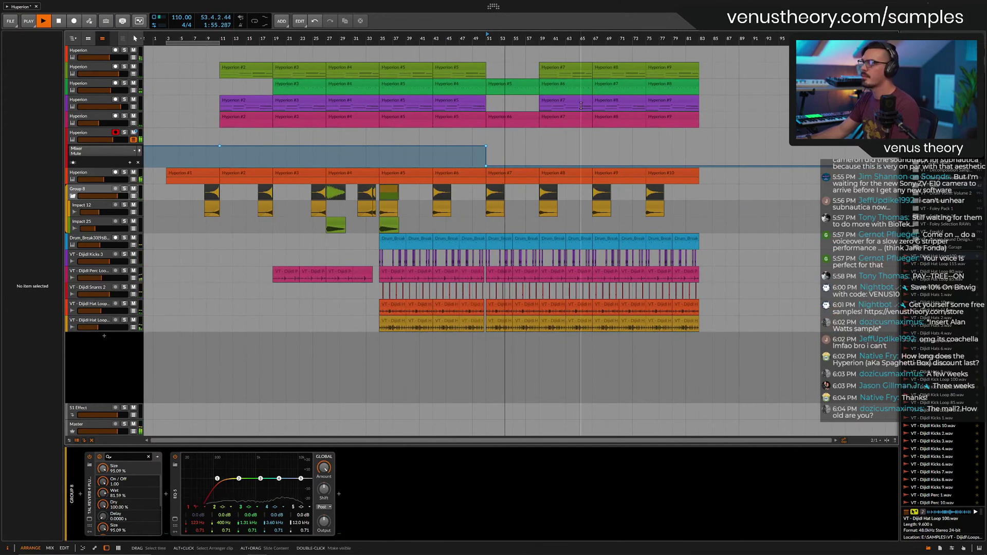
pyautogui.click(566, 69)
pyautogui.press('Delete')
pyautogui.click(616, 69)
pyautogui.press('Delete')
pyautogui.click(653, 67)
pyautogui.press('Delete')
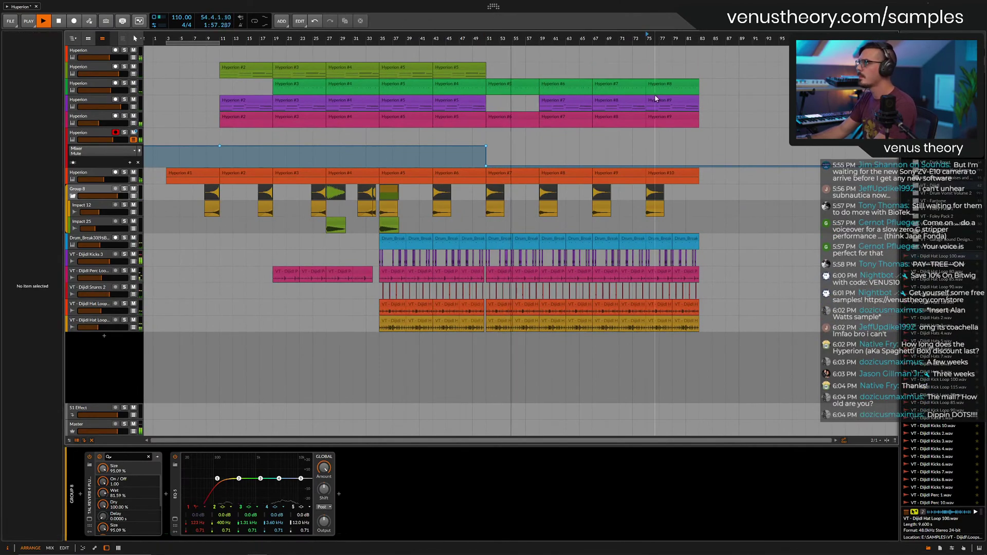
# Delete the three remaining purple Hyperion clips from bar 59 to the end of the arrangement.
pyautogui.click(653, 101)
pyautogui.press('Delete')
pyautogui.click(617, 100)
pyautogui.press('Delete')
pyautogui.click(572, 98)
pyautogui.press('Delete')
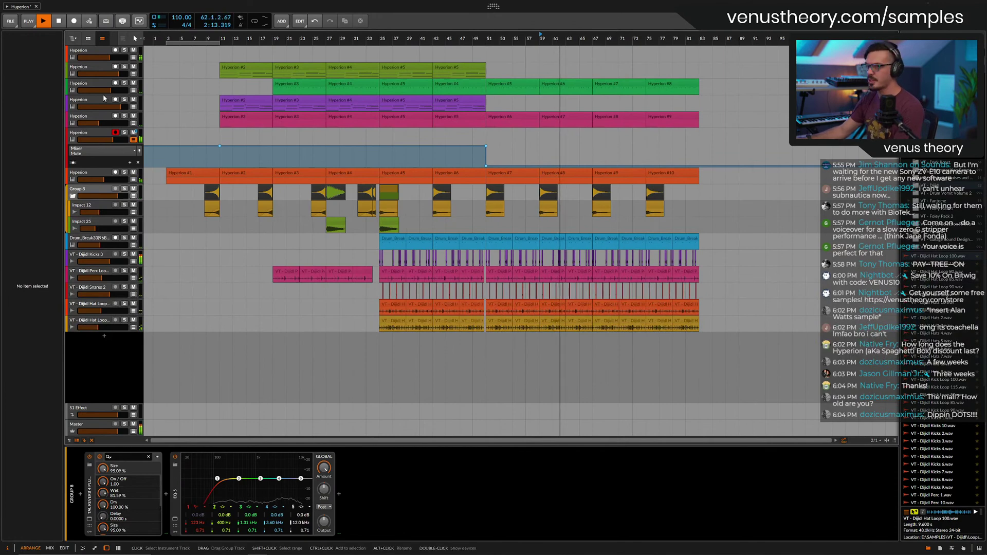
# Add a new instrument track below the first Hyperion track and load the Hyperion synth on it.
pyautogui.hotkey('ctrl', 't')
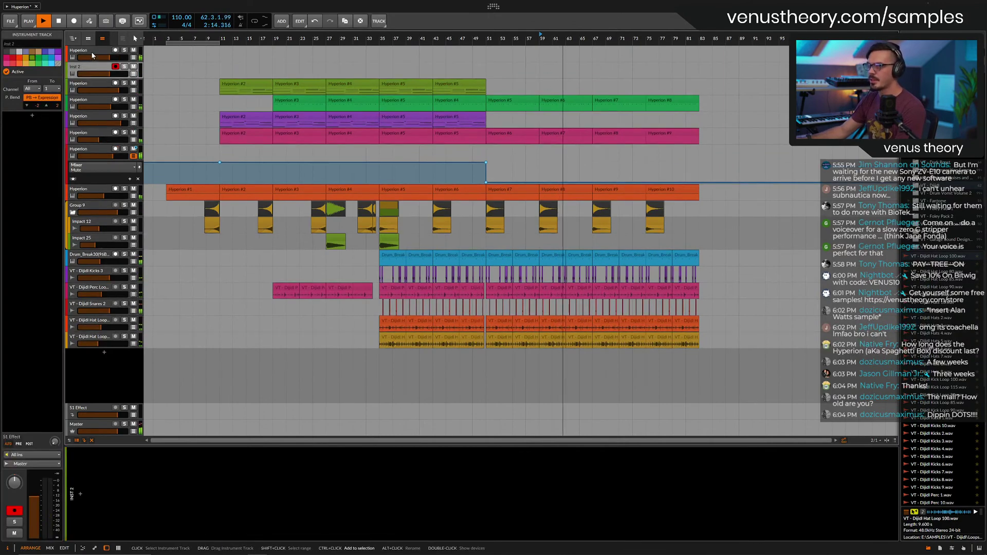
pyautogui.click(33, 117)
pyautogui.write('hy')
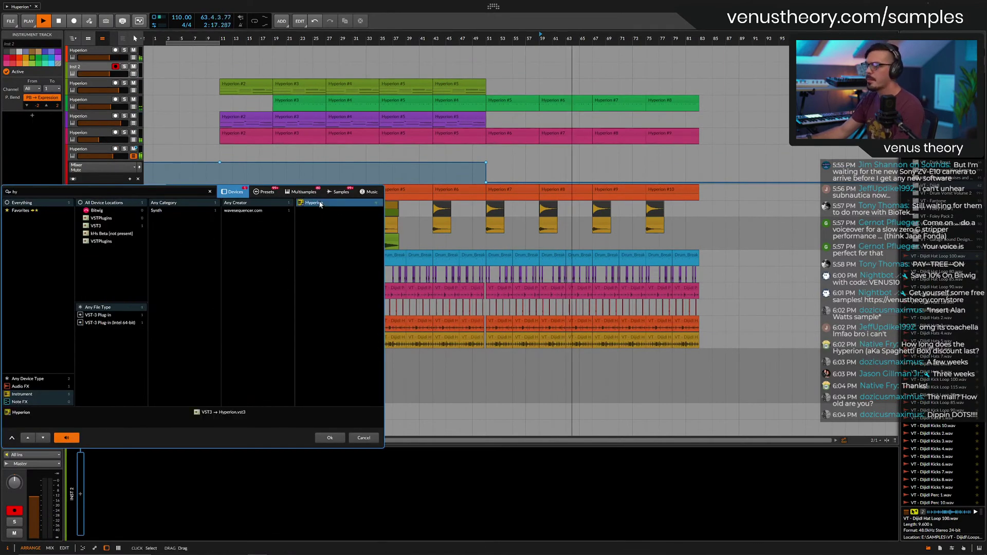
pyautogui.doubleClick(314, 203)
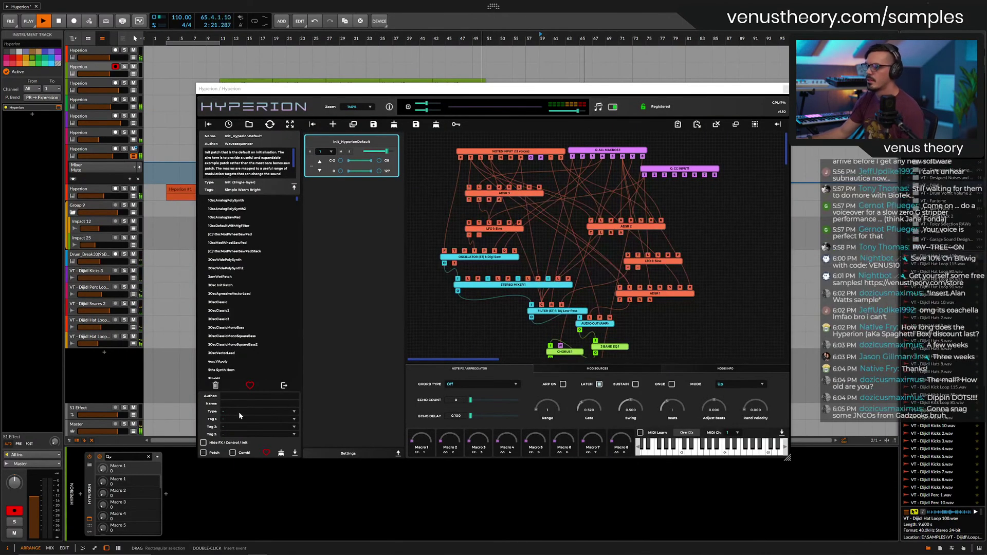
# Filter the new Hyperion's presets by the Lead type, choose MoogStyle and close the plug-in window.
pyautogui.rightClick(232, 242)
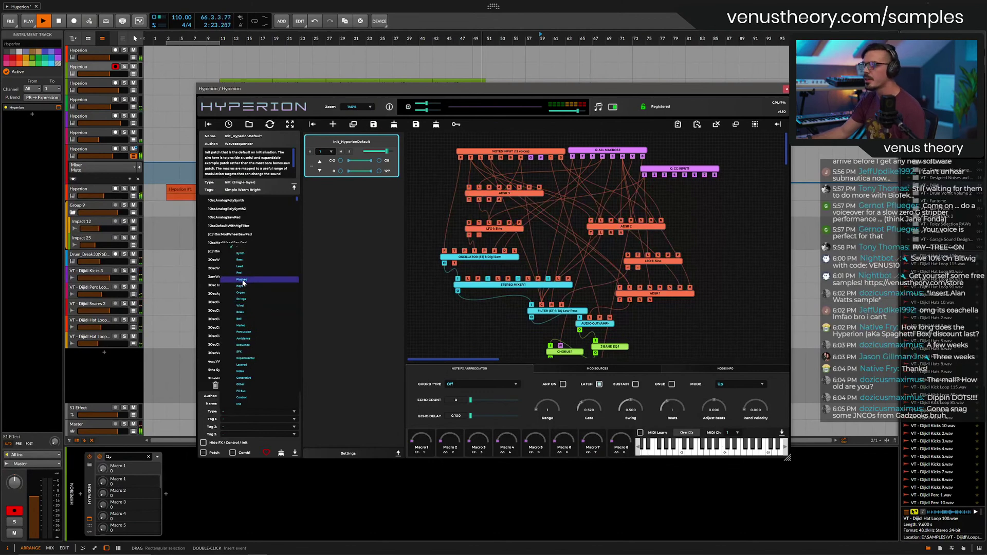
pyautogui.click(245, 265)
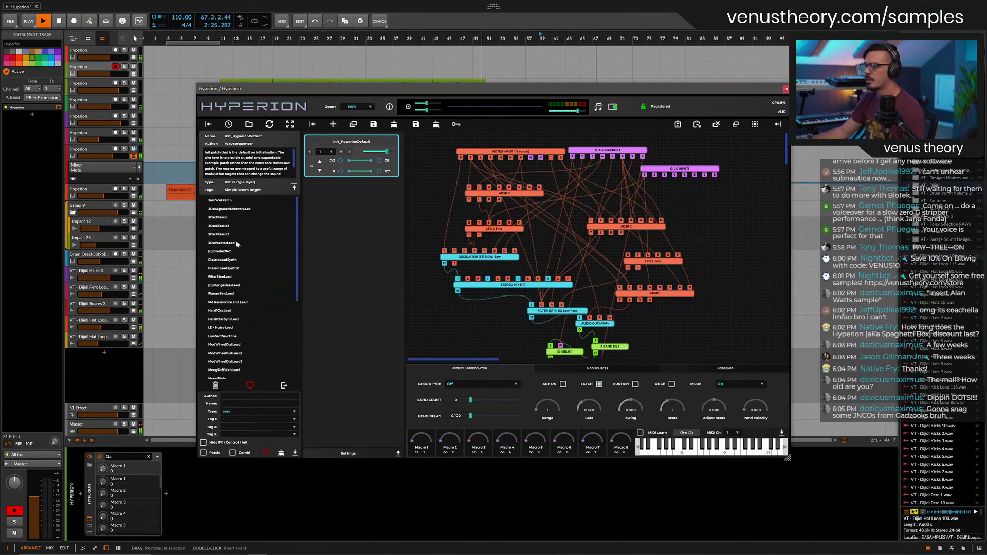
pyautogui.scroll(-3, 256, 283)
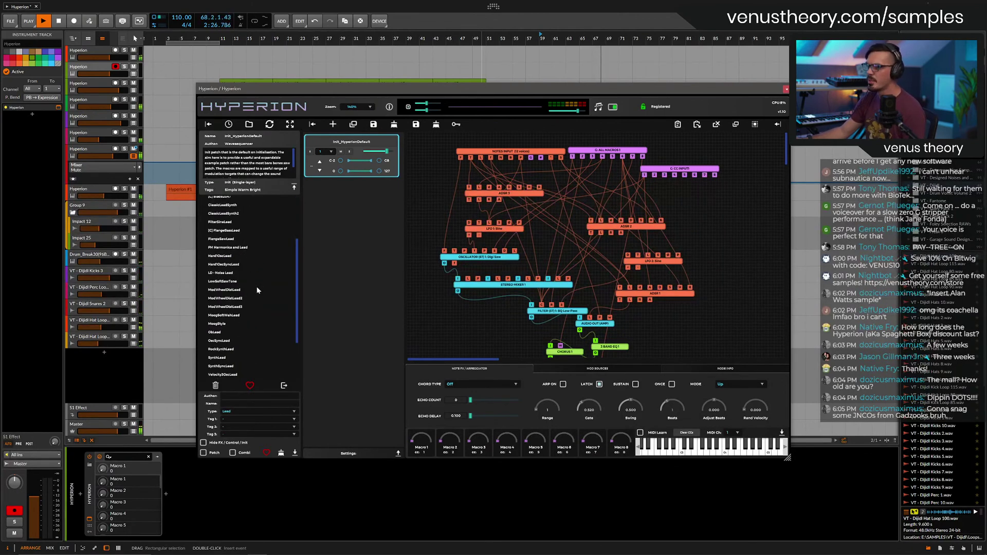
pyautogui.click(230, 324)
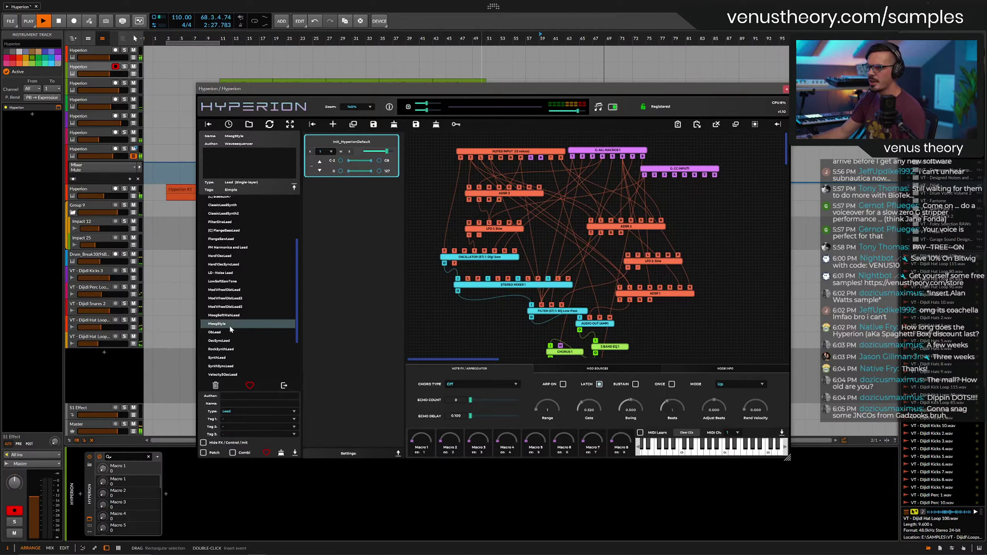
pyautogui.click(785, 90)
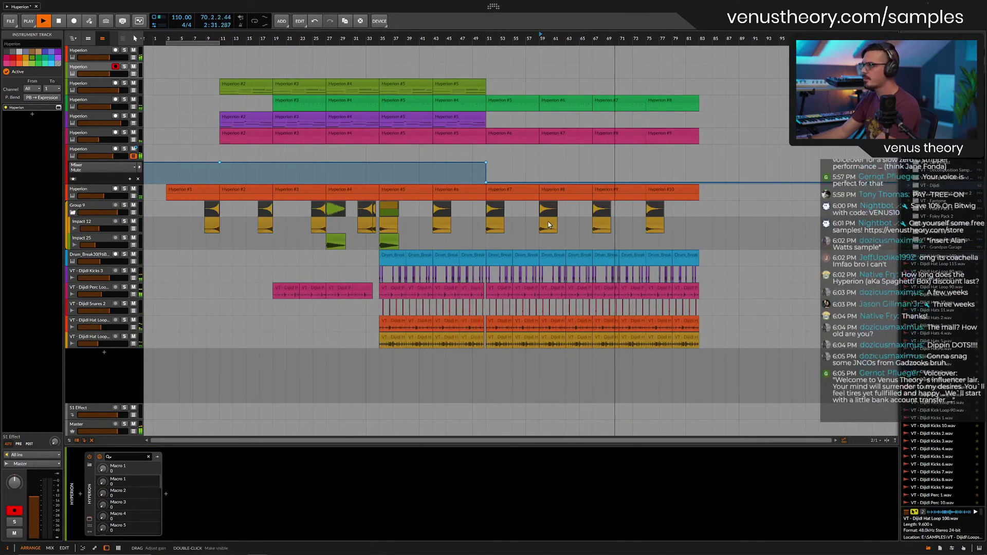
# Delete the Impact 12 clips at bars 59 and 75.
pyautogui.click(548, 225)
pyautogui.press('Delete')
pyautogui.click(655, 221)
pyautogui.press('Delete')
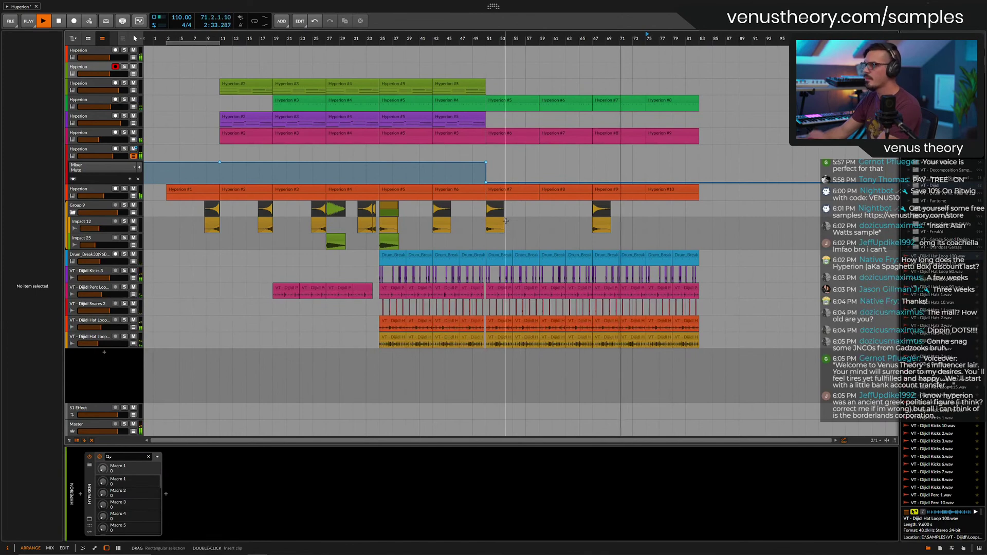
# Delete the short leftover Impact 12 piece in bar 34 behind the riser.
pyautogui.scroll(5, 635, 221)
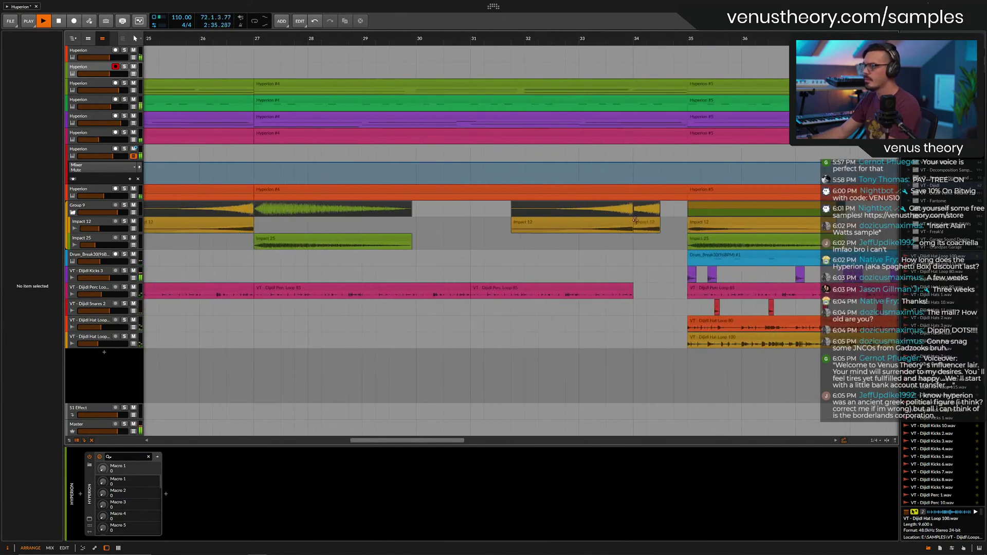
pyautogui.click(635, 222)
pyautogui.press('Delete')
pyautogui.scroll(-7, 403, 201)
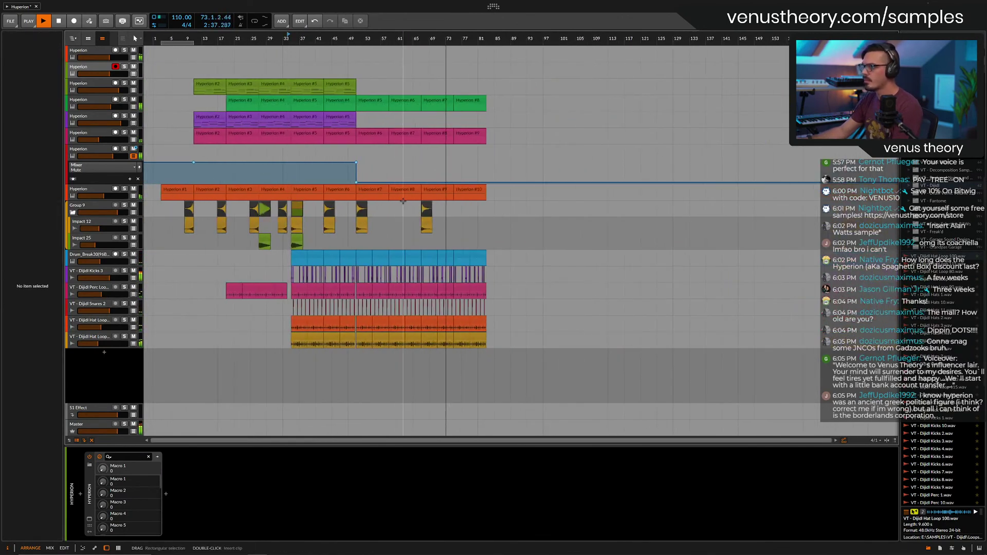
pyautogui.scroll(-2, 367, 170)
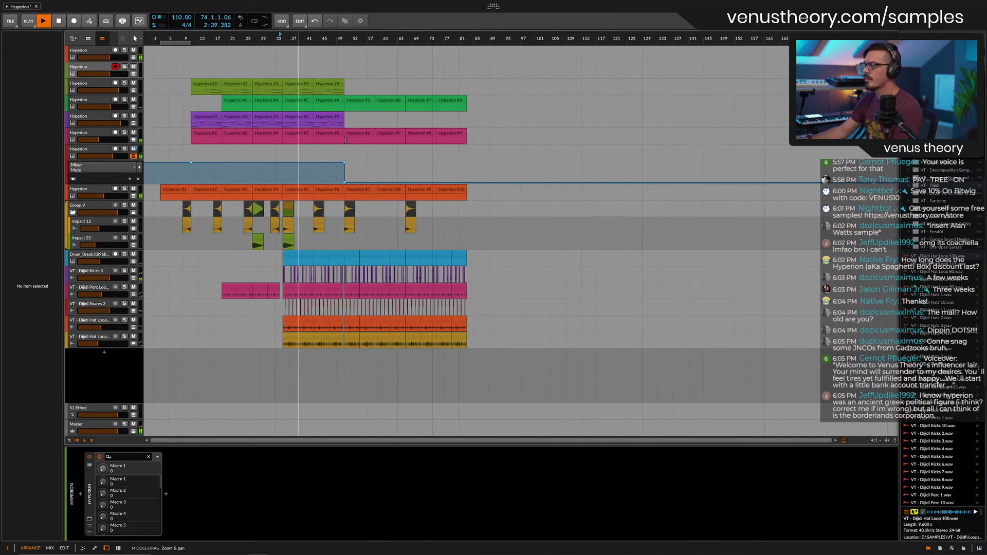
pyautogui.scroll(3, 241, 116)
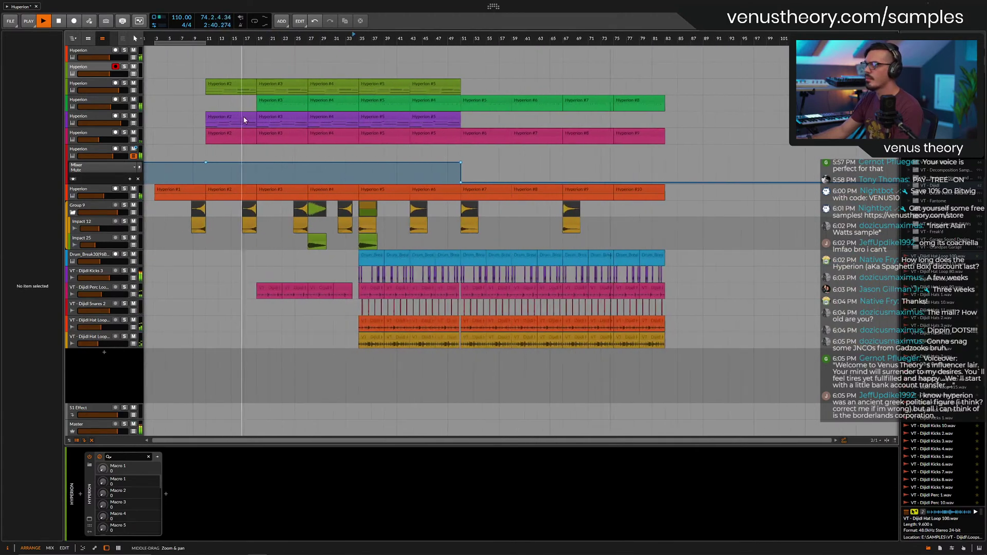
# Reopen the second Hyperion track's synth and filter its preset list by the Synth type.
pyautogui.click(448, 53)
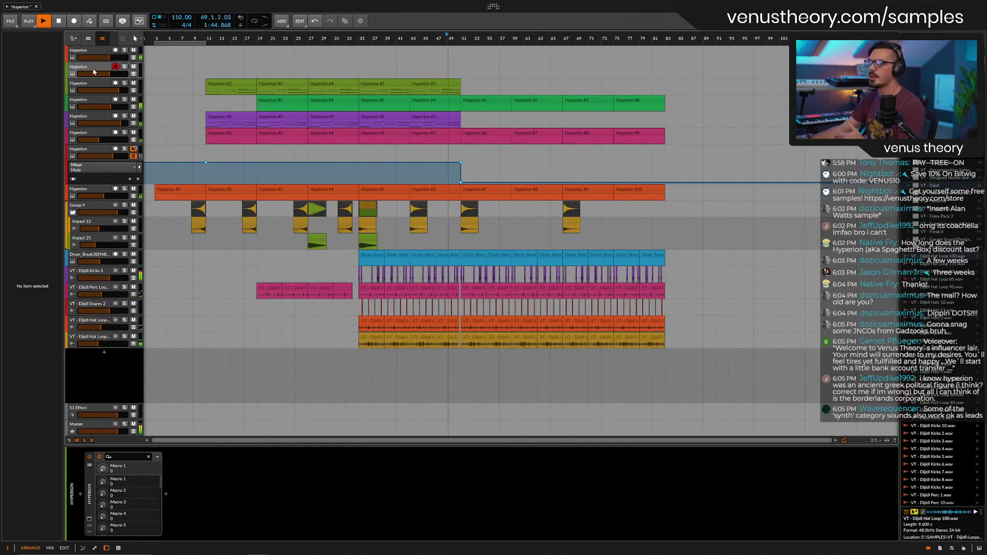
pyautogui.click(91, 519)
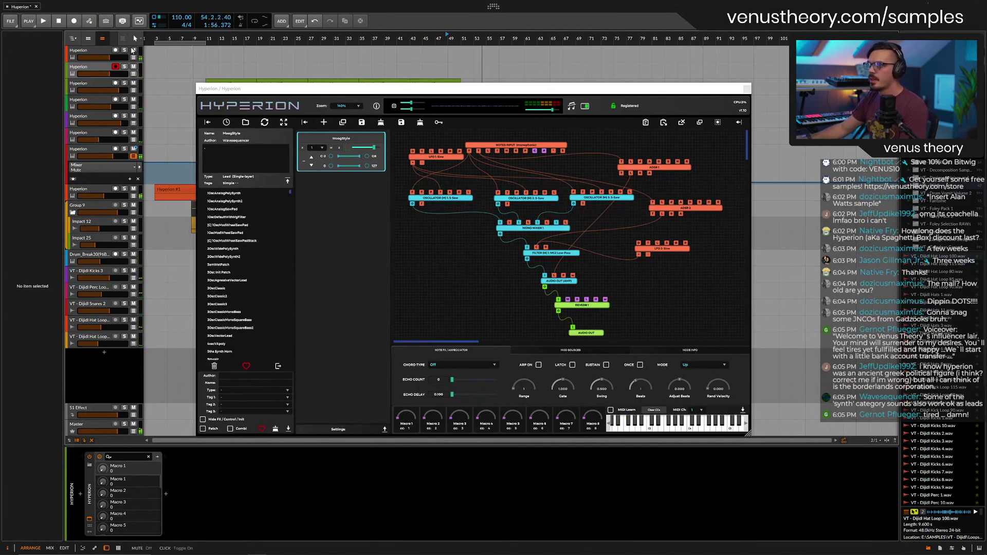
pyautogui.scroll(-3, 248, 276)
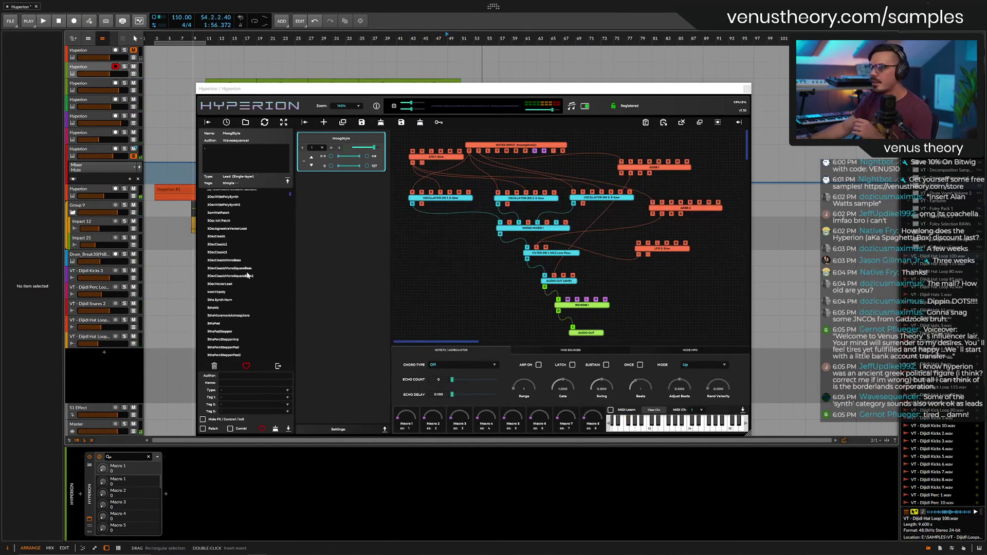
pyautogui.click(237, 391)
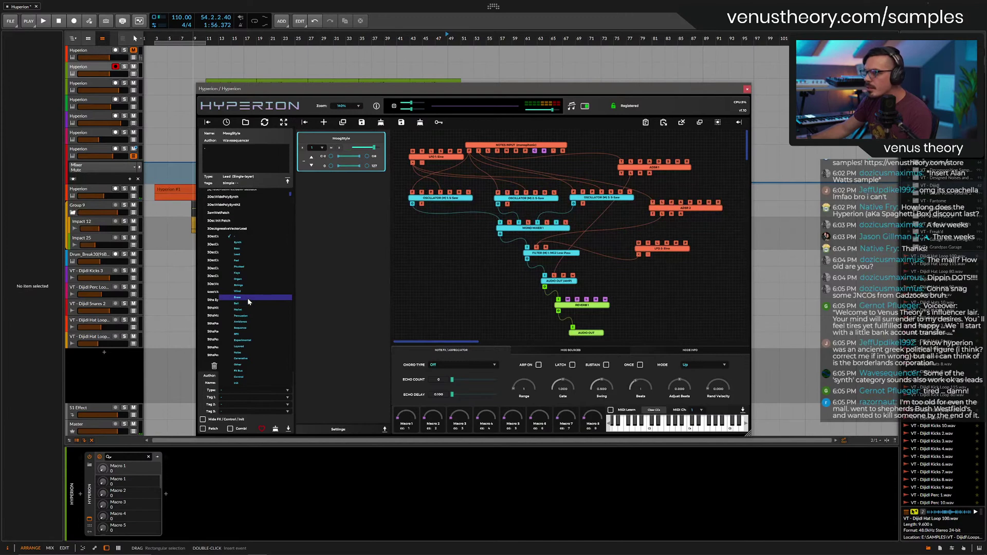
pyautogui.click(245, 248)
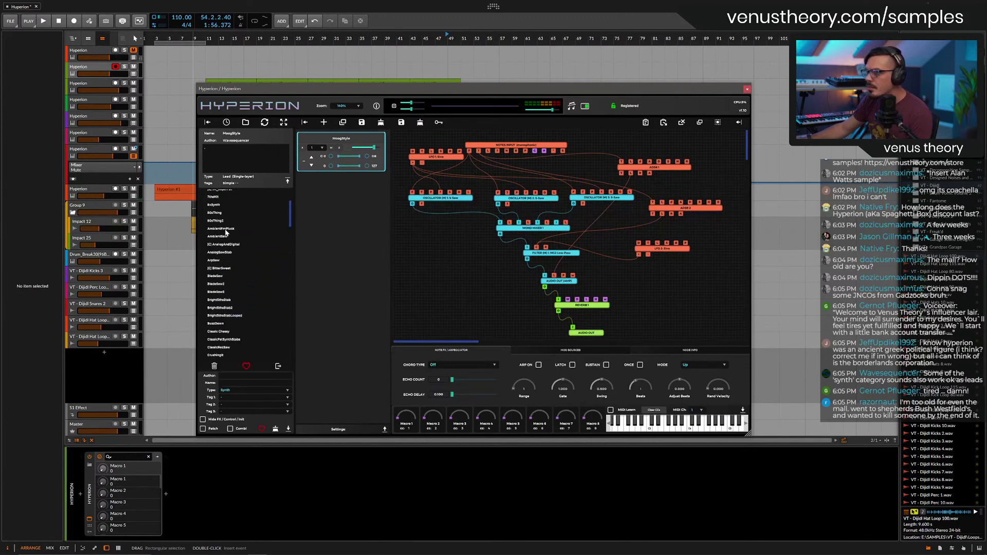
# Audition Synth presets from the upper part of the filtered list, including 80sThing2 and BladeSaw.
pyautogui.click(225, 230)
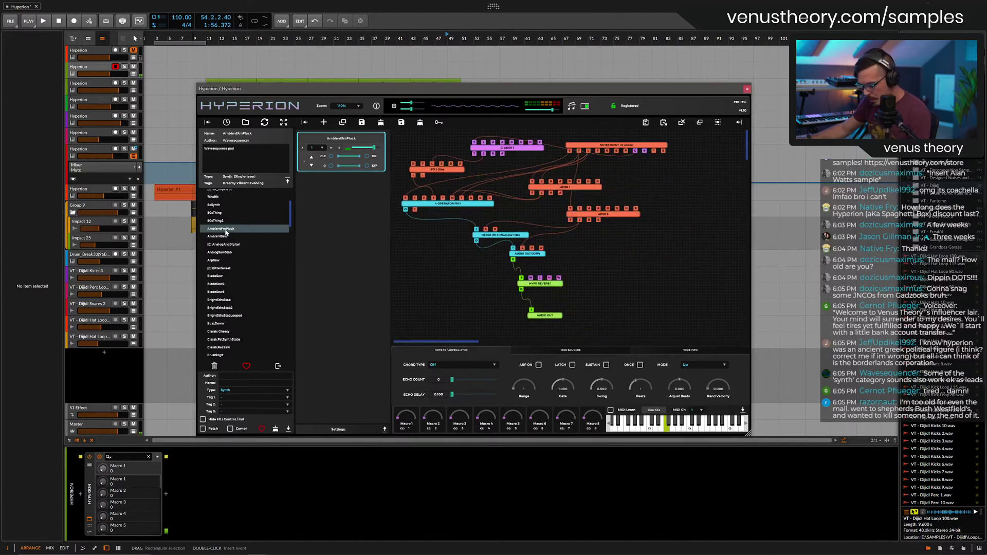
pyautogui.click(227, 221)
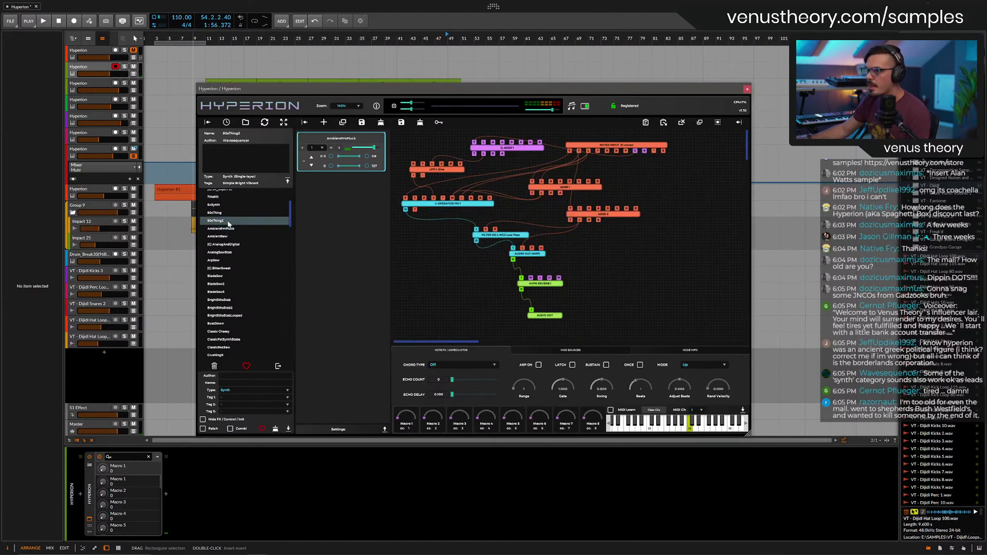
pyautogui.click(232, 277)
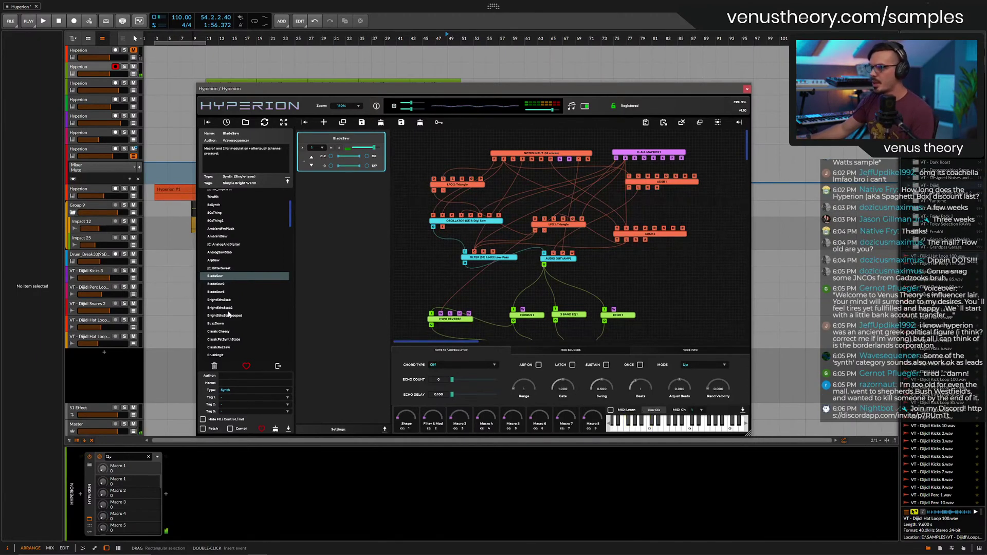
pyautogui.scroll(-1, 228, 315)
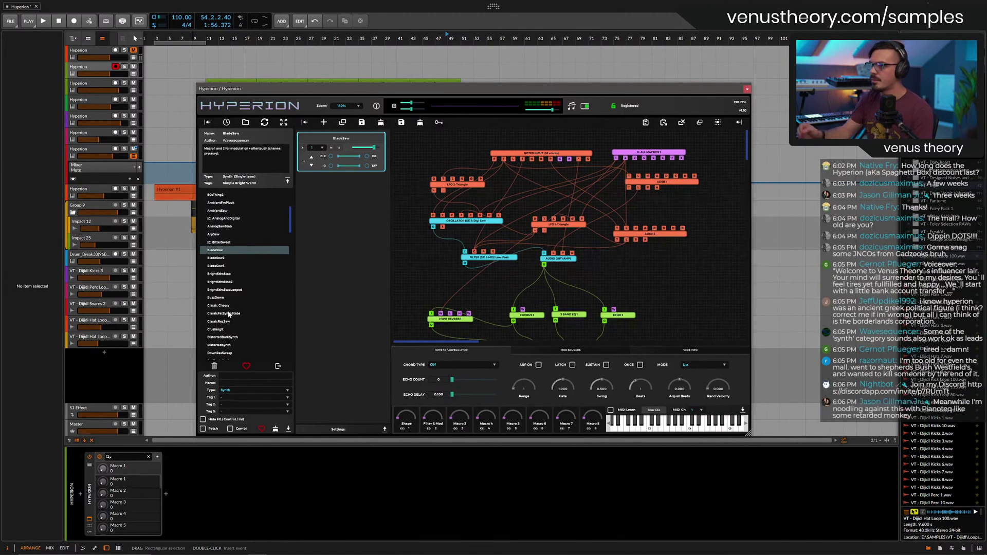
pyautogui.scroll(-3, 238, 322)
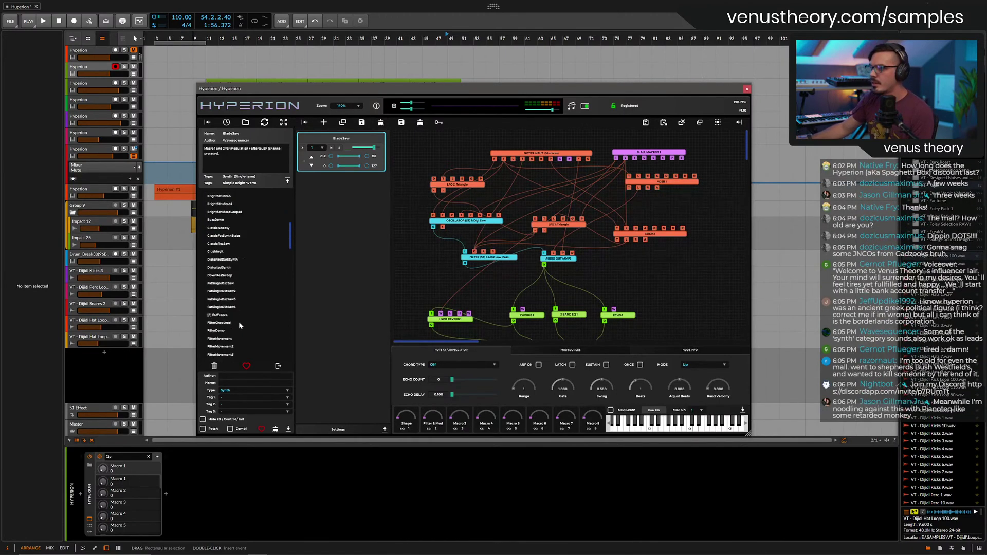
# Audition further Synth presets, including DistortedSynth, FilterDemo and MegaHoover.
pyautogui.click(233, 267)
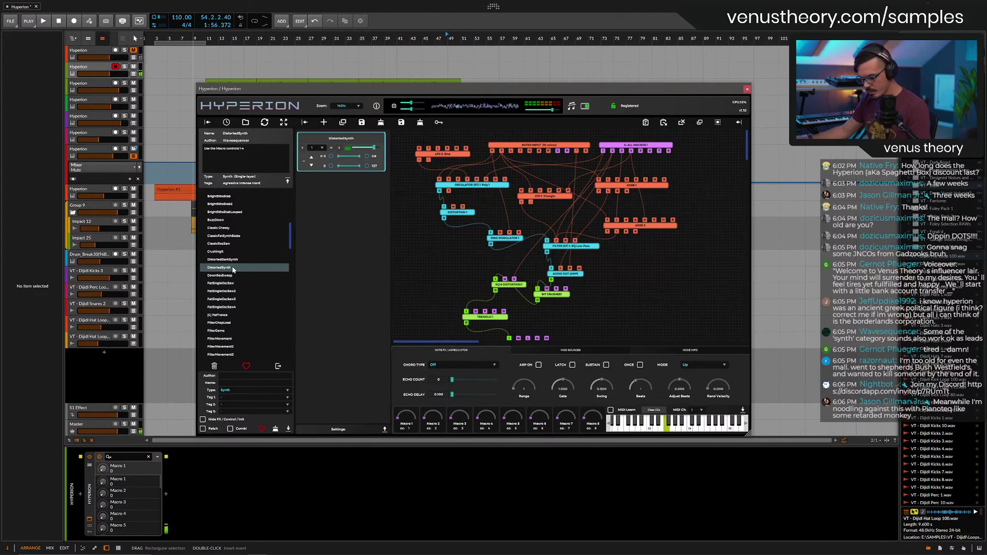
pyautogui.click(232, 291)
pyautogui.scroll(-2, 234, 287)
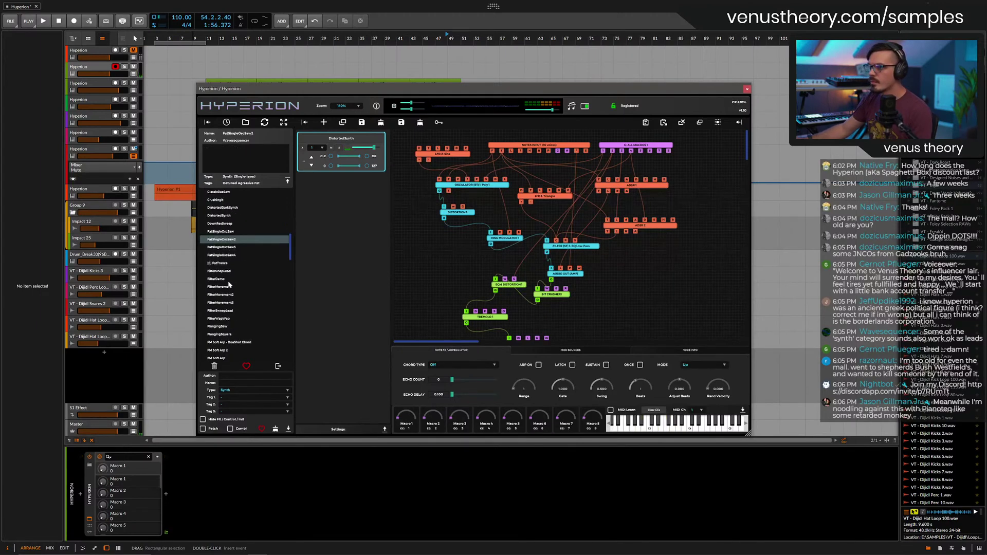
pyautogui.click(229, 282)
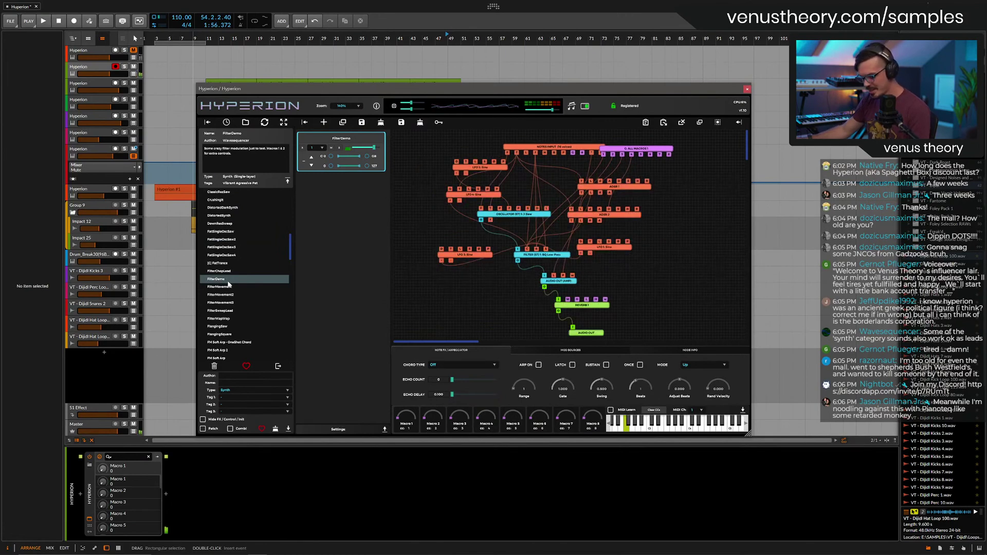
pyautogui.scroll(-7, 243, 303)
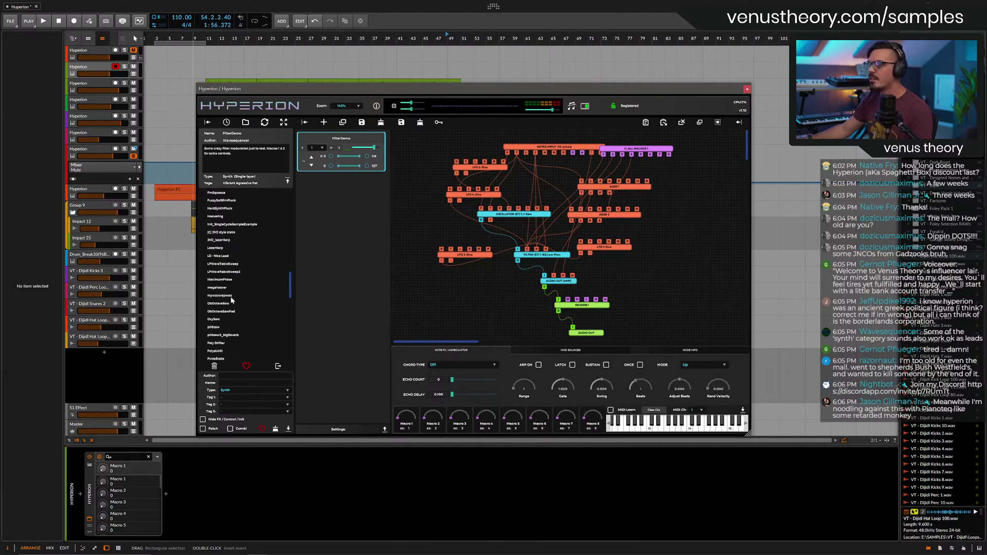
pyautogui.click(230, 289)
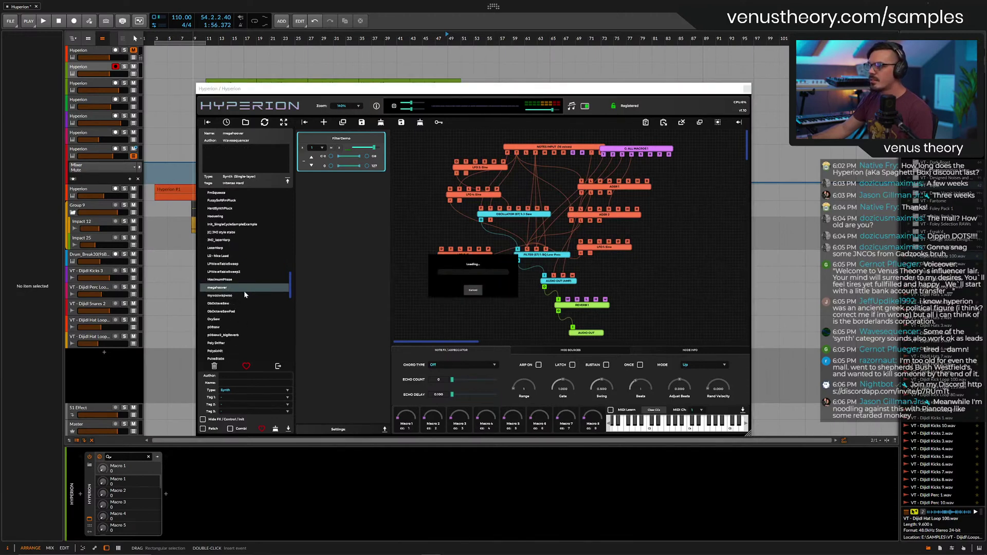
pyautogui.scroll(-2, 245, 292)
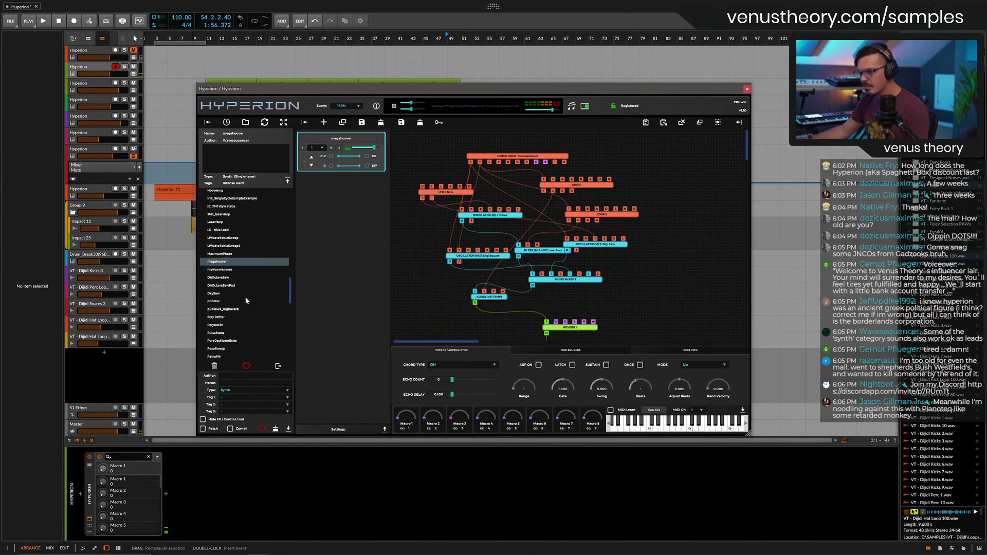
pyautogui.click(239, 299)
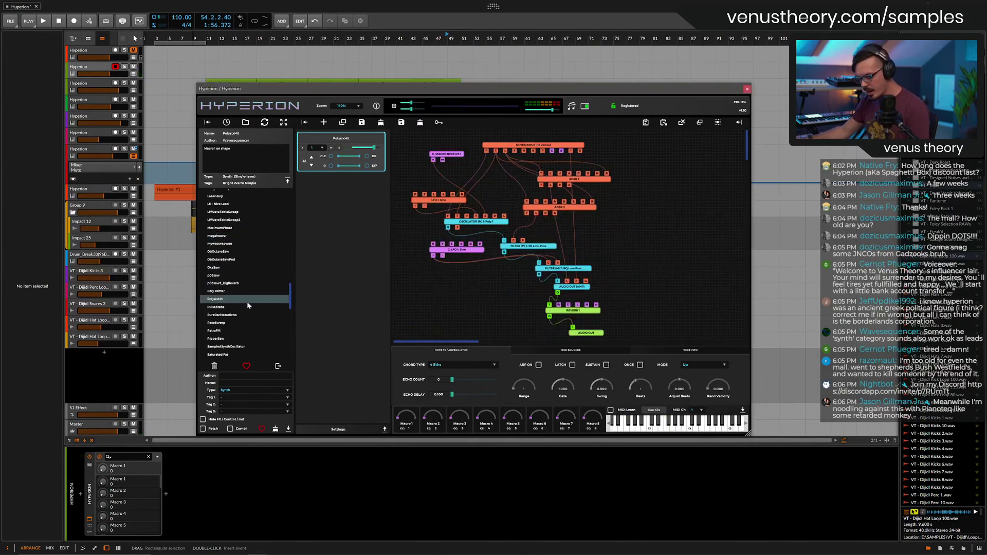
# Load the SawLead preset and close the Hyperion plug-in window.
pyautogui.scroll(-2, 254, 312)
pyautogui.click(239, 311)
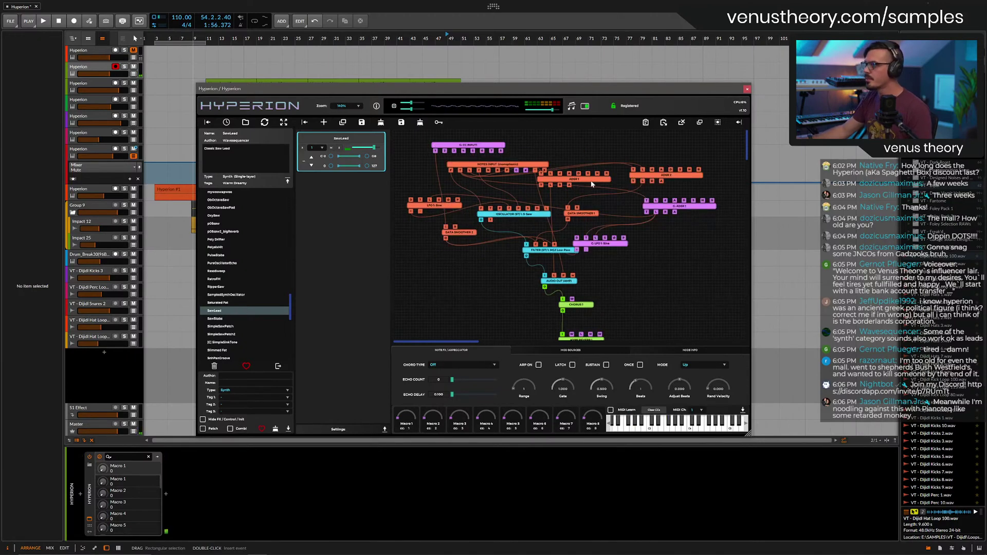
pyautogui.click(746, 90)
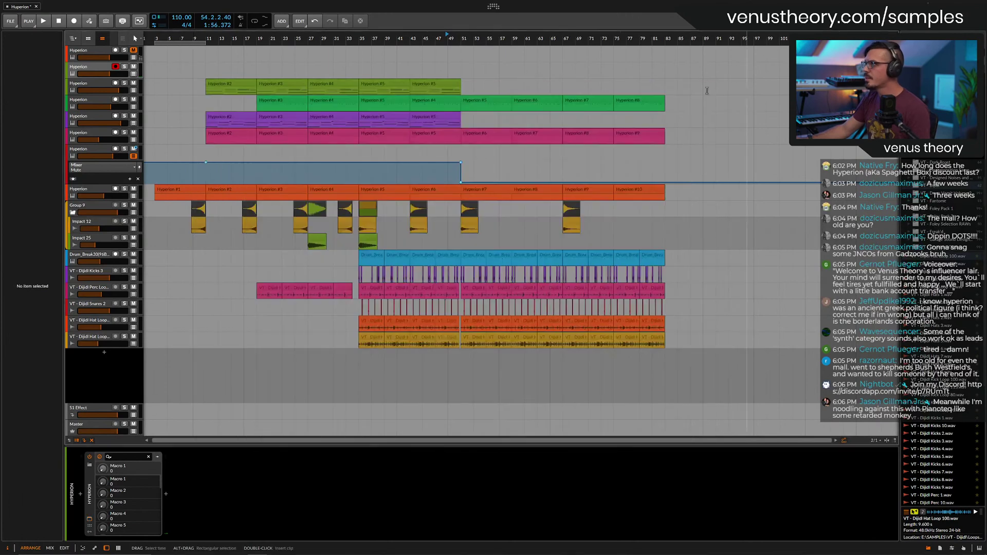
# Play the arrangement from about bar 45 and record a lead part on the second Hyperion track from bar 66 to about bar 83.
pyautogui.click(429, 39)
pyautogui.press('space')
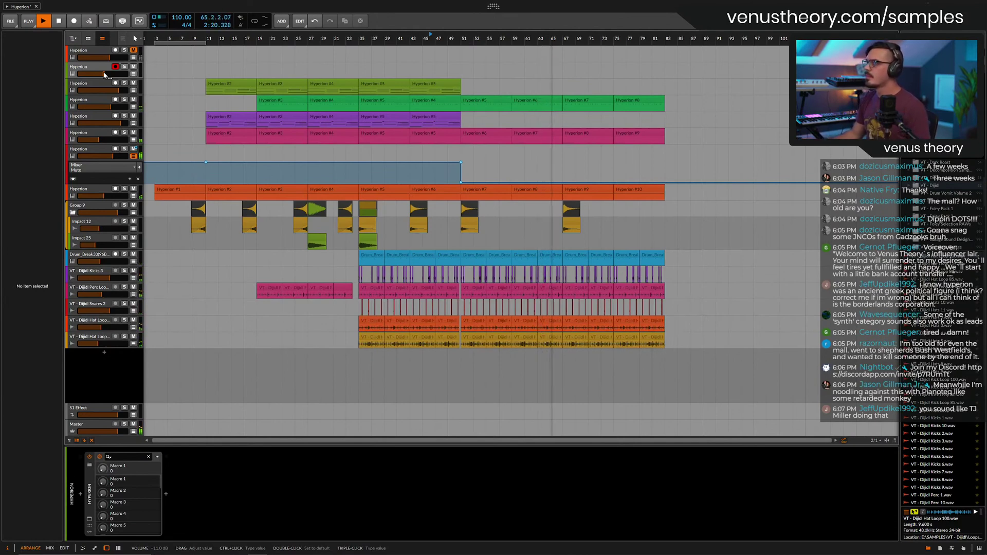
pyautogui.press('r')
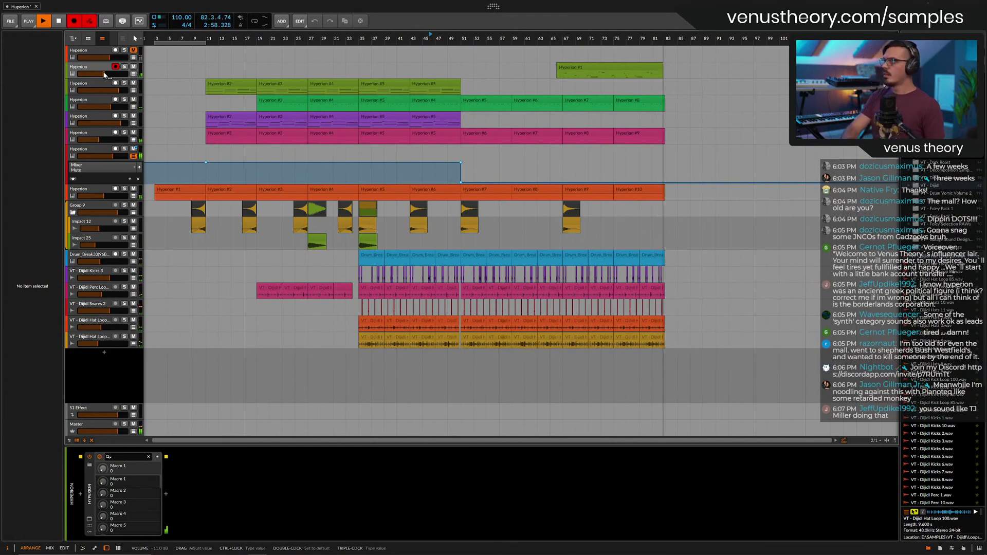
pyautogui.press('r')
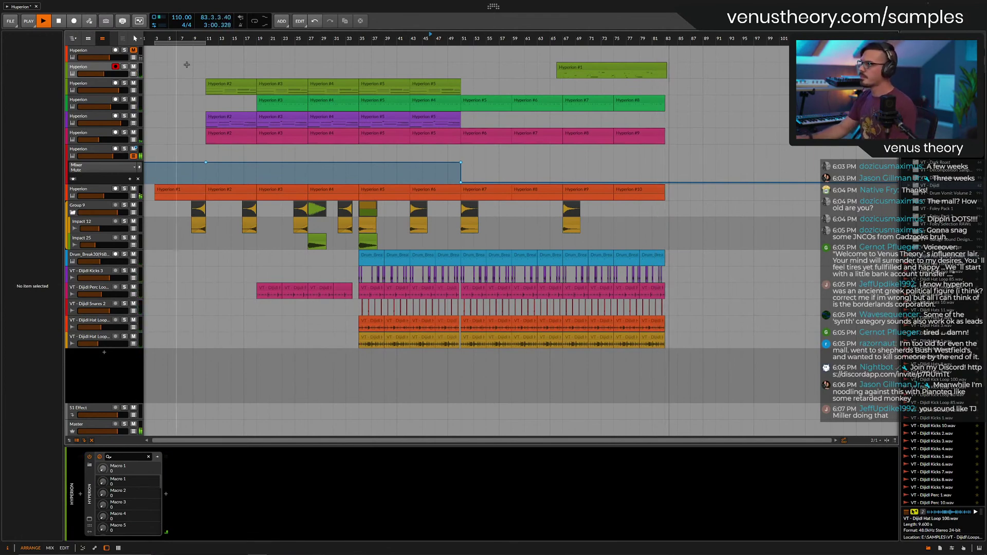
pyautogui.click(617, 71)
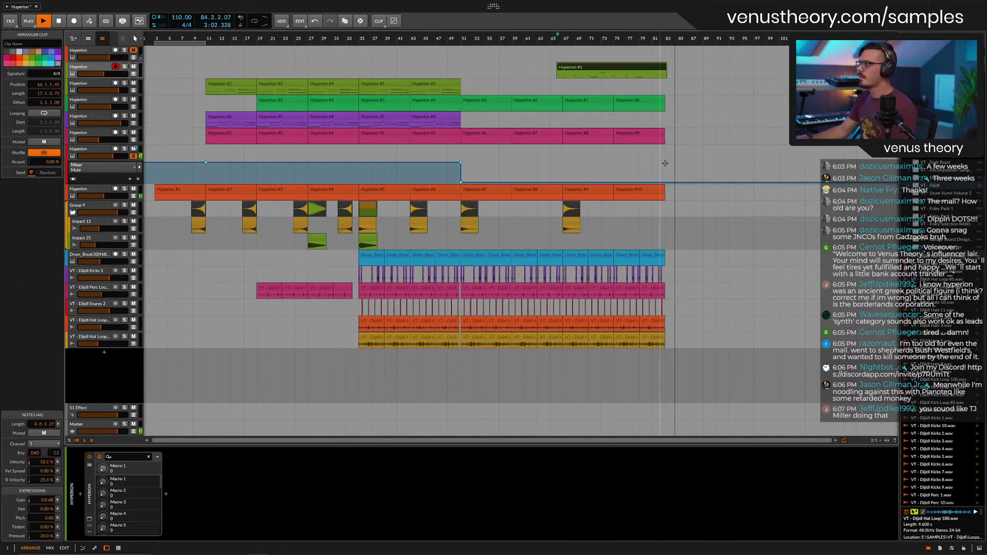
# Add a point at bar 83 to the Hyperion track's mute automation and raise it to 100%.
pyautogui.scroll(4, 665, 163)
pyautogui.click(666, 183)
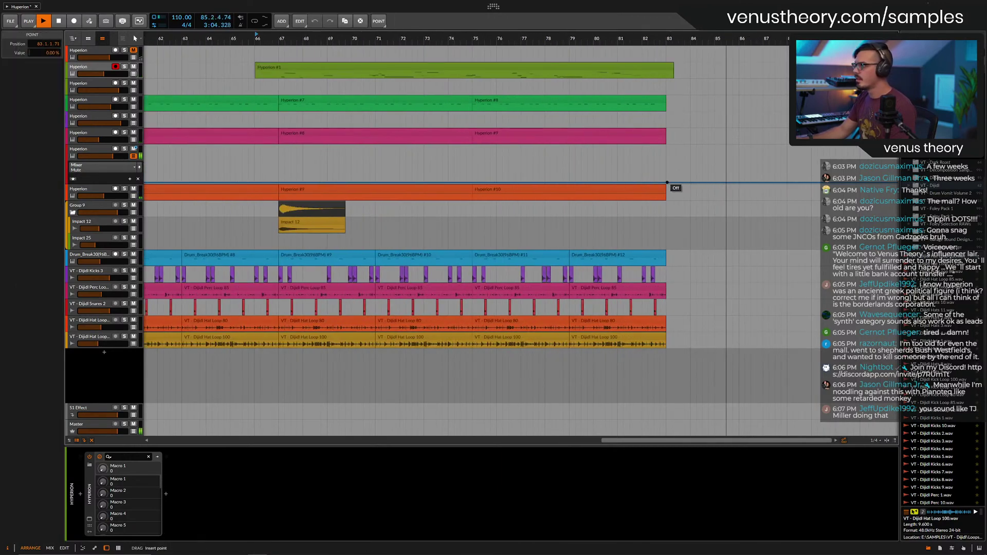
pyautogui.moveTo(667, 183); pyautogui.dragTo(664, 182)
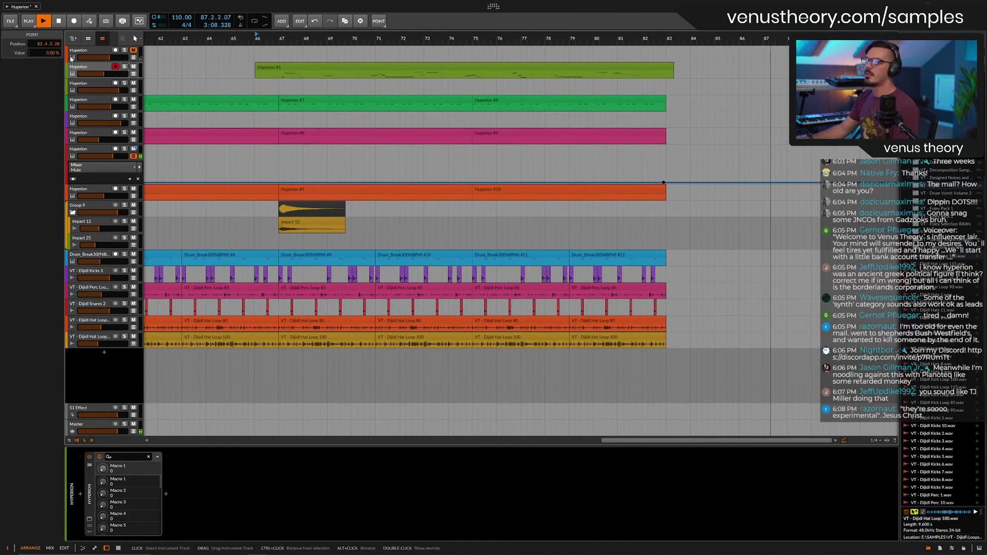
pyautogui.doubleClick(44, 43)
pyautogui.write('9')
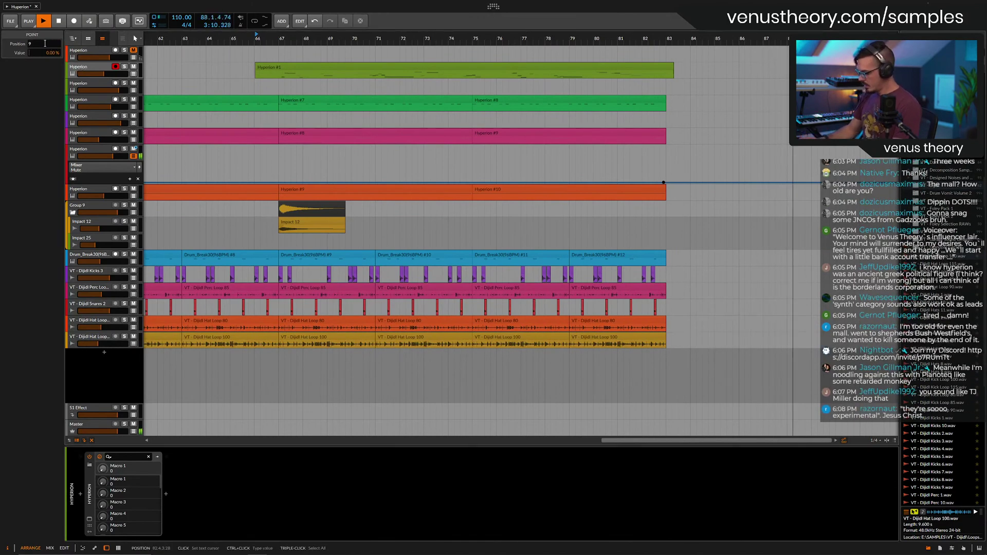
pyautogui.write('3')
pyautogui.press('Return')
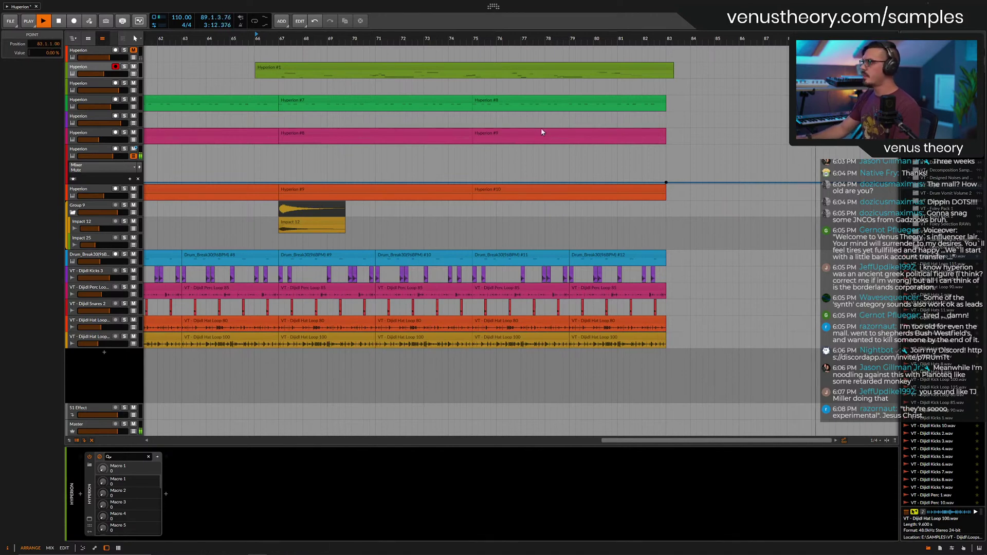
pyautogui.moveTo(666, 182); pyautogui.dragTo(666, 163)
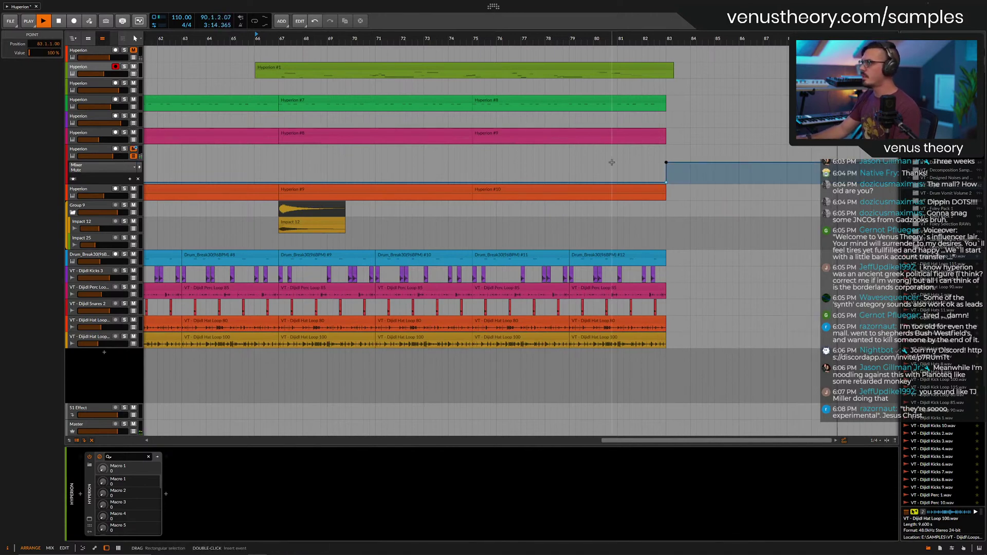
# Duplicate the last orange Hyperion clip twice past bar 83 and copy the purple Hyperion clip to bars 83 and 91.
pyautogui.scroll(-5, 404, 60)
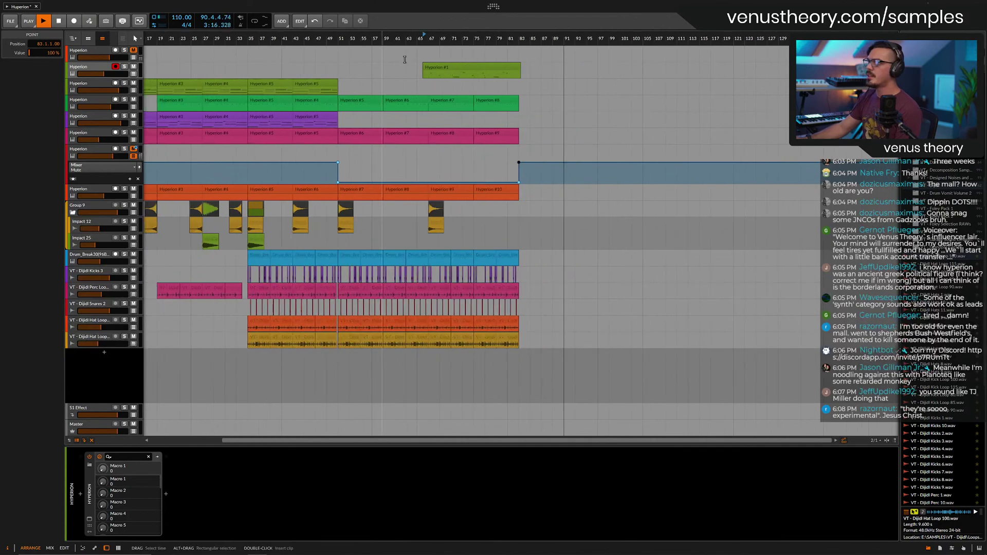
pyautogui.press('space')
pyautogui.press('space')
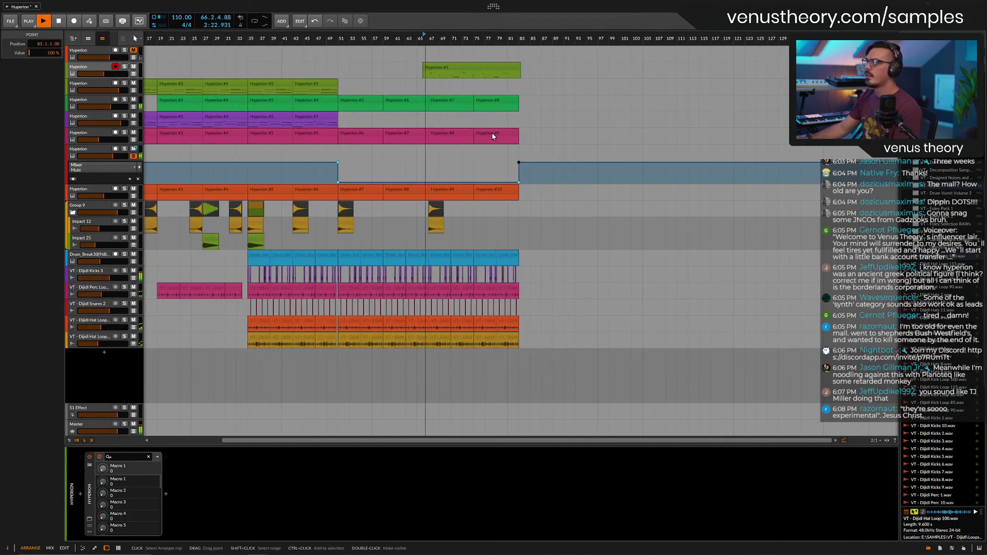
pyautogui.click(496, 190)
pyautogui.hotkey('ctrl', 'd')
pyautogui.hotkey('ctrl', 'd')
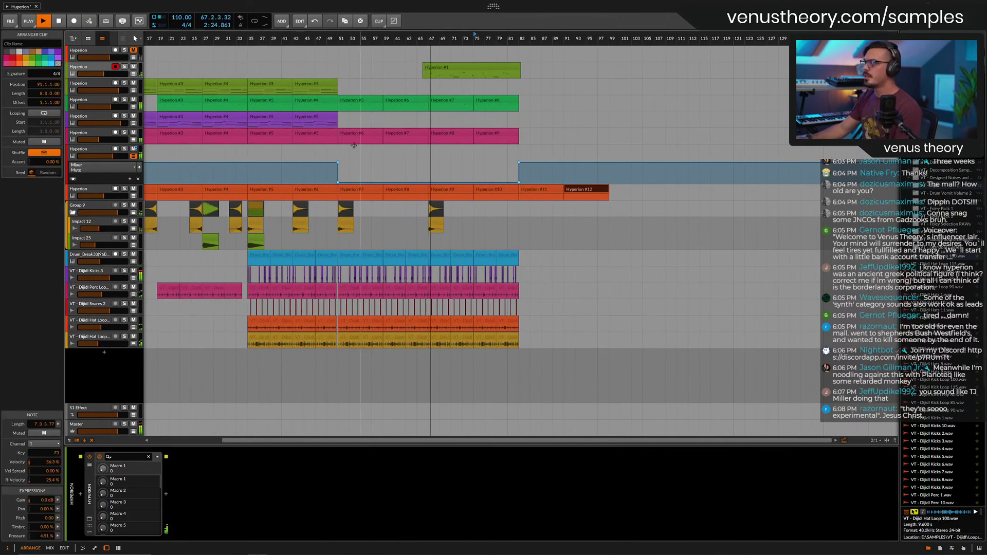
pyautogui.moveTo(314, 124); pyautogui.dragTo(540, 125)
pyautogui.hotkey('ctrl', 'd')
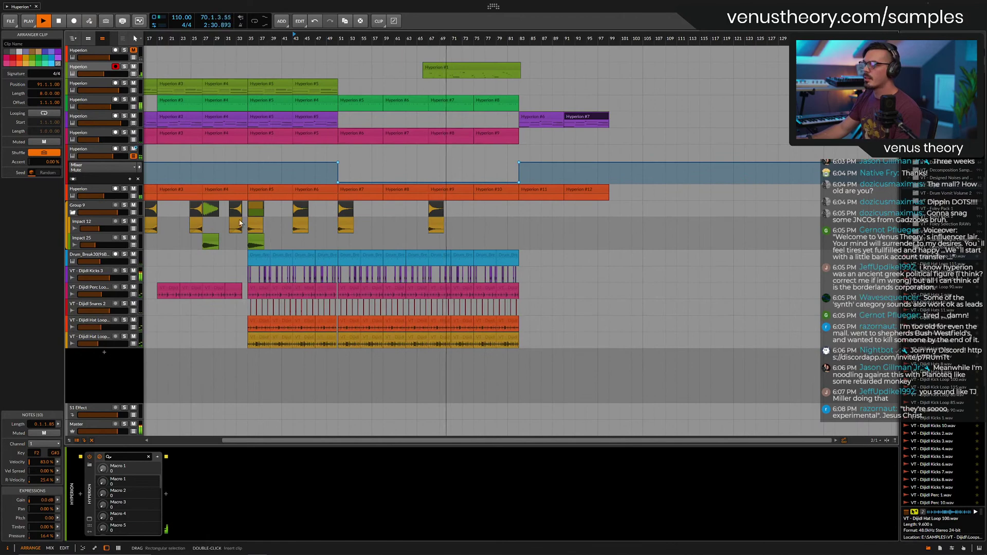
# Copy the reversed Impact 12 clip so it leads into bar 83, and the bar 35 impact group clips to bar 83.
pyautogui.moveTo(198, 225); pyautogui.dragTo(516, 227)
pyautogui.moveTo(259, 211); pyautogui.dragTo(531, 213)
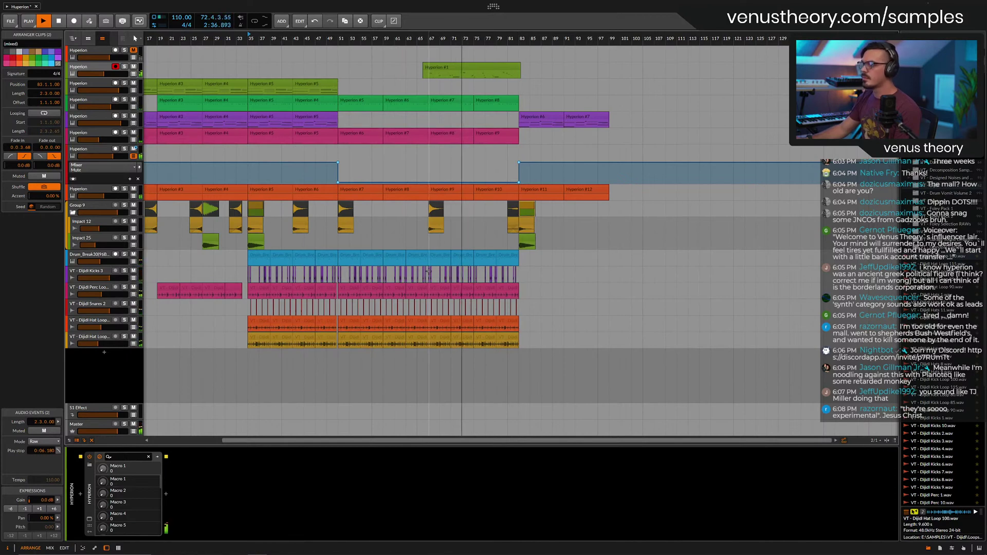
# Lower the volume of the second Hyperion track carrying the recorded lead slightly.
pyautogui.moveTo(106, 73); pyautogui.dragTo(98, 76)
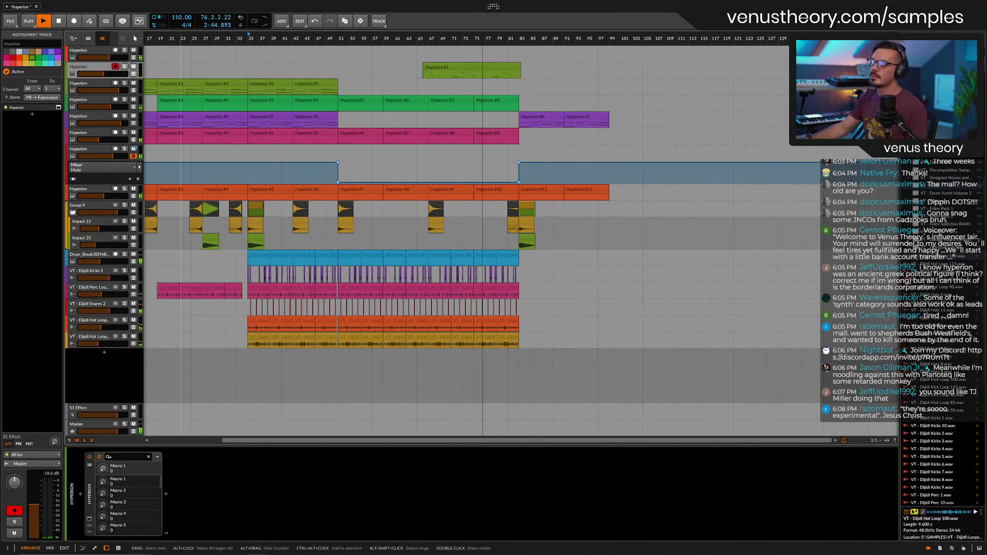
pyautogui.scroll(-5, 249, 87)
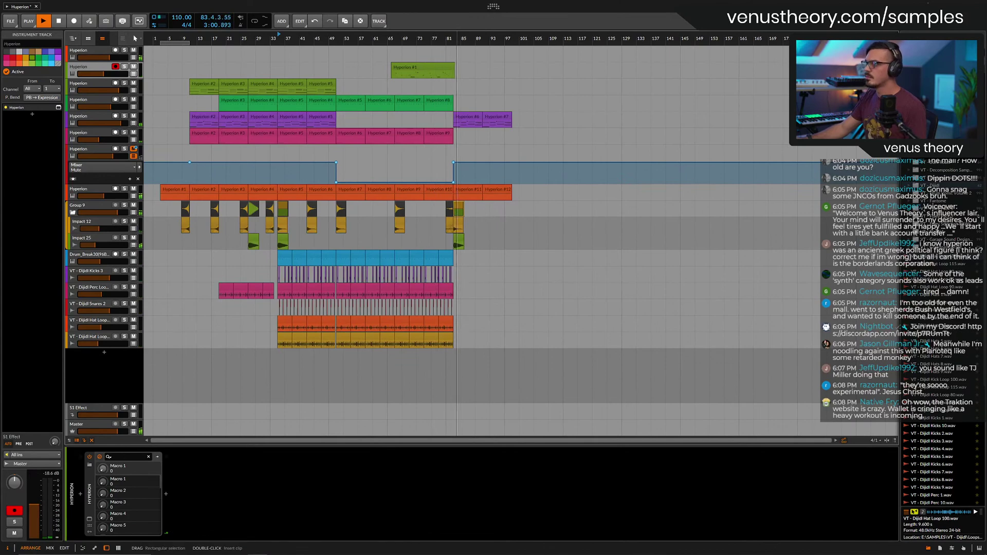
# Copy the last olive Hyperion clip before bar 51 to bar 83 and duplicate it to bar 91.
pyautogui.scroll(4, 456, 145)
pyautogui.scroll(-4, 437, 102)
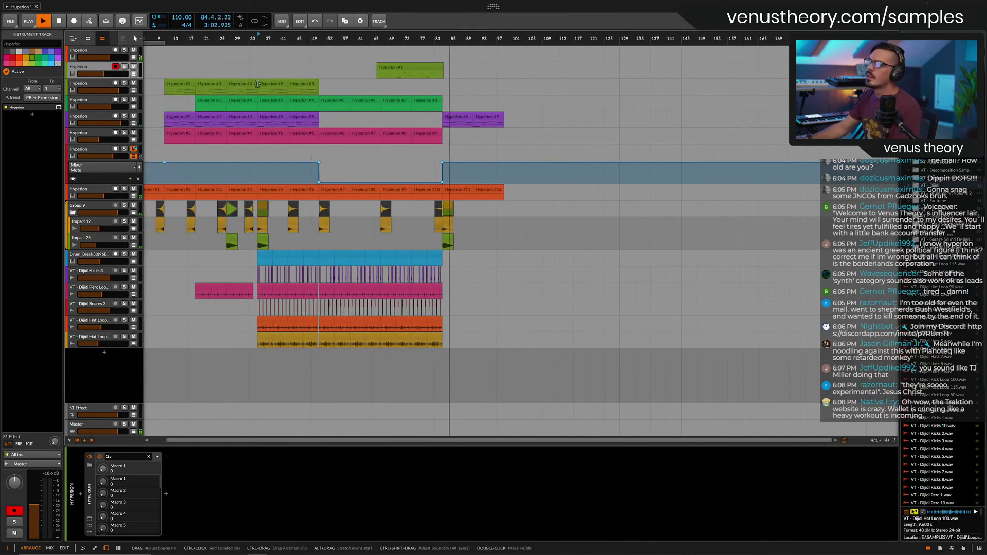
pyautogui.moveTo(300, 85); pyautogui.dragTo(446, 88)
pyautogui.scroll(5, 458, 93)
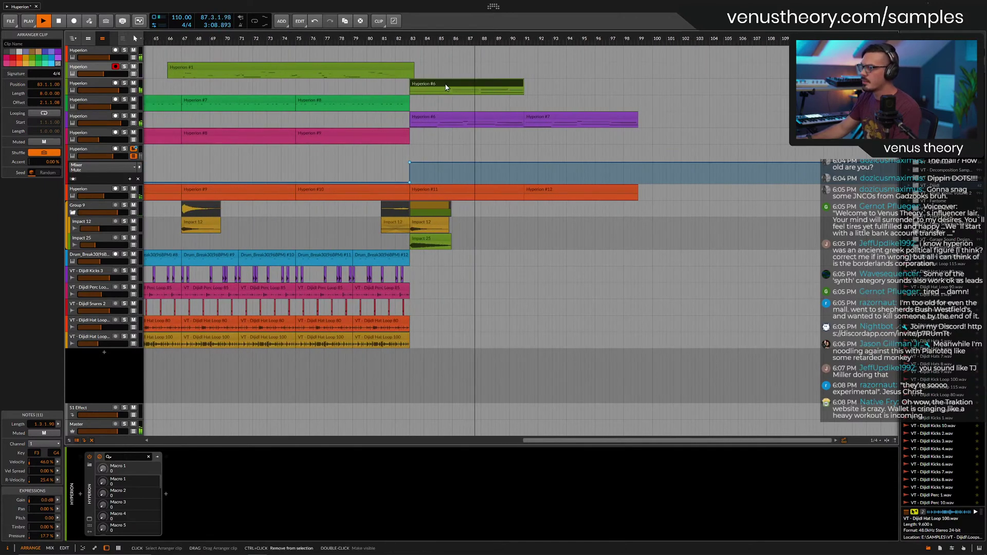
pyautogui.scroll(-6, 446, 87)
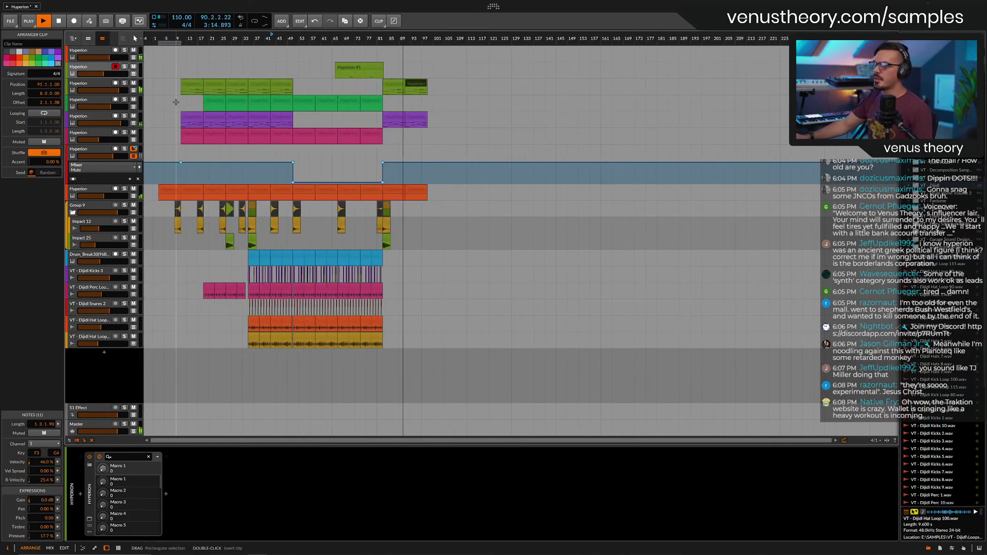
# Collapse the impact group and group all drum tracks from Drum_Break down to the last Hat Loop track.
pyautogui.click(72, 212)
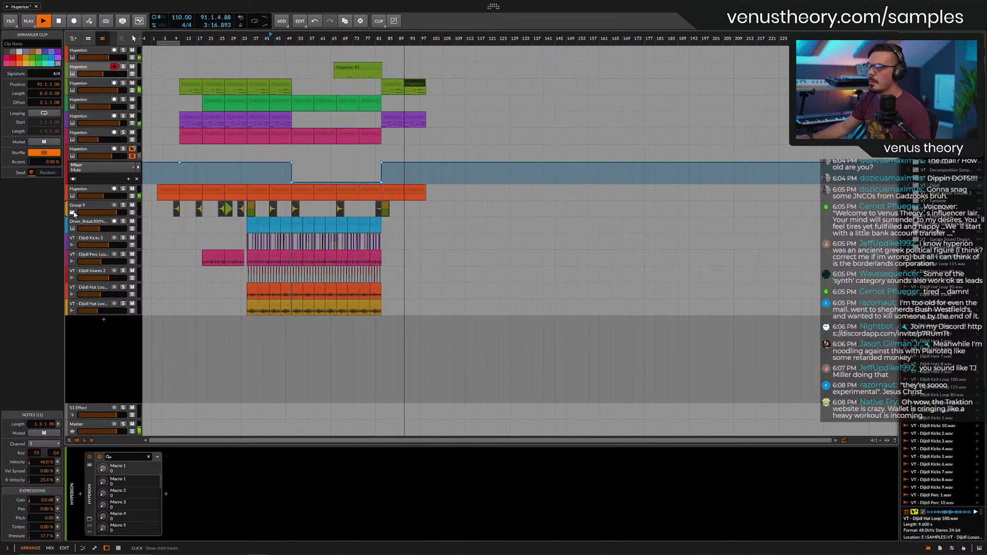
pyautogui.click(84, 224)
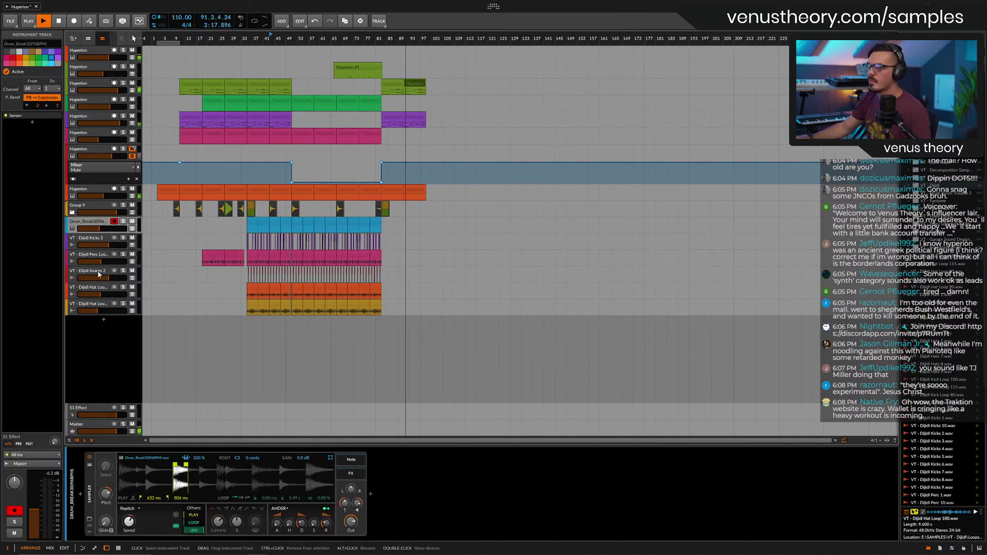
pyautogui.keyDown('shift'); pyautogui.click(97, 308); pyautogui.keyUp('shift')
pyautogui.hotkey('ctrl', 'g')
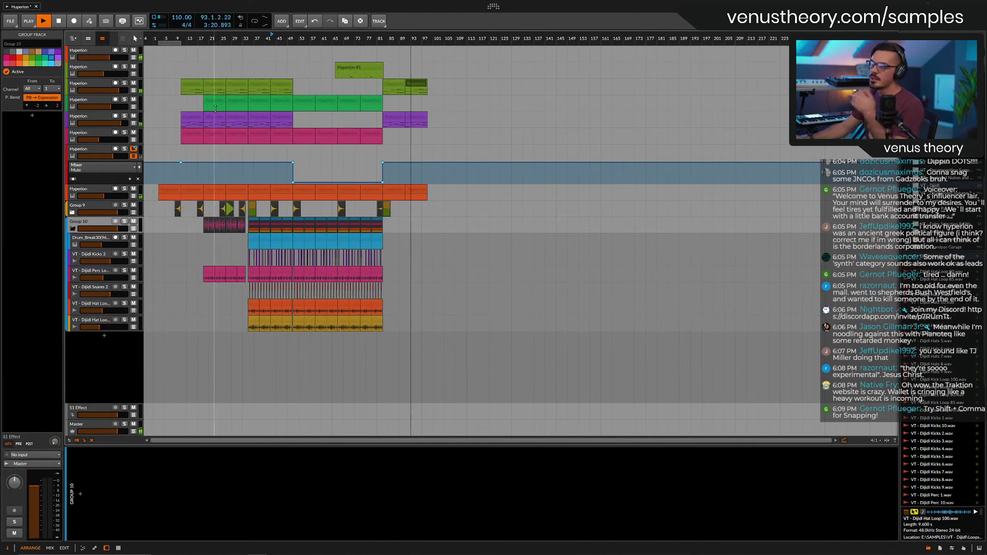
# Solo the new drum group, insert PSP FETpressor on it and set its makeup gain to 3.3.
pyautogui.press('space')
pyautogui.press('space')
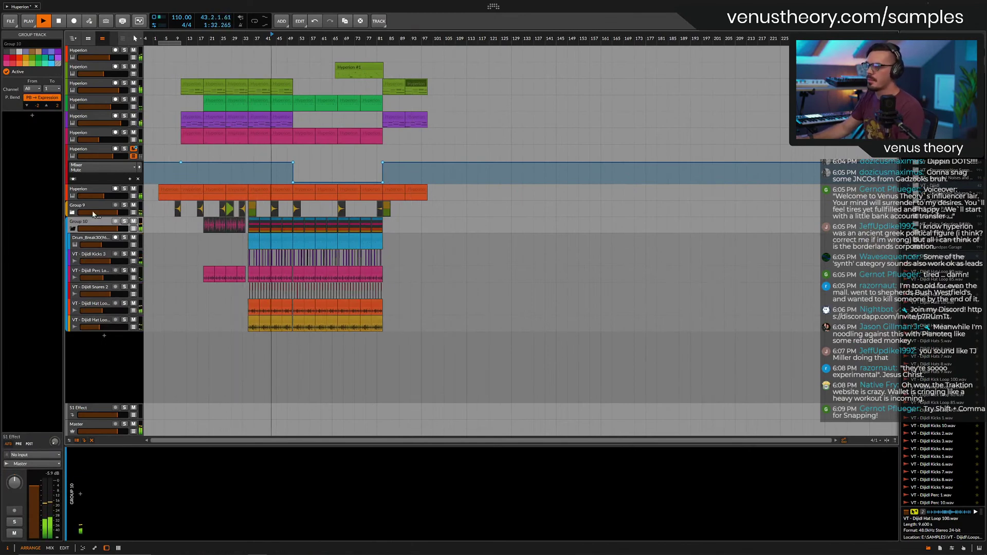
pyautogui.click(124, 222)
pyautogui.click(32, 114)
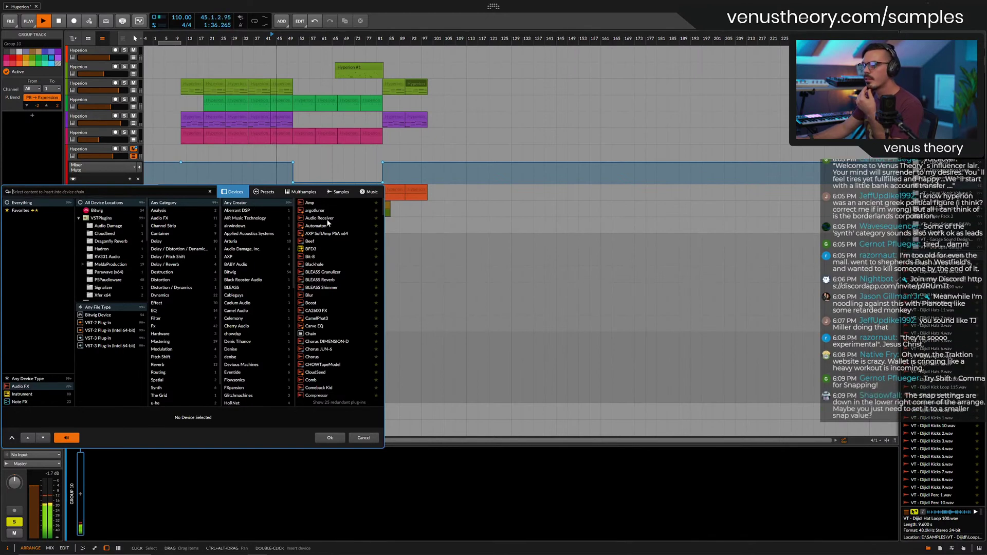
pyautogui.scroll(-3, 341, 258)
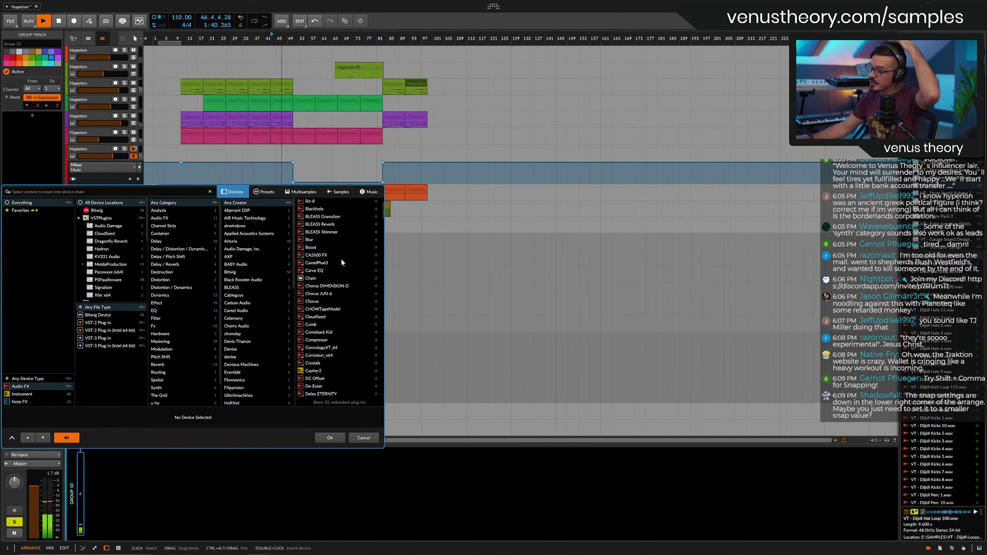
pyautogui.scroll(-5, 340, 261)
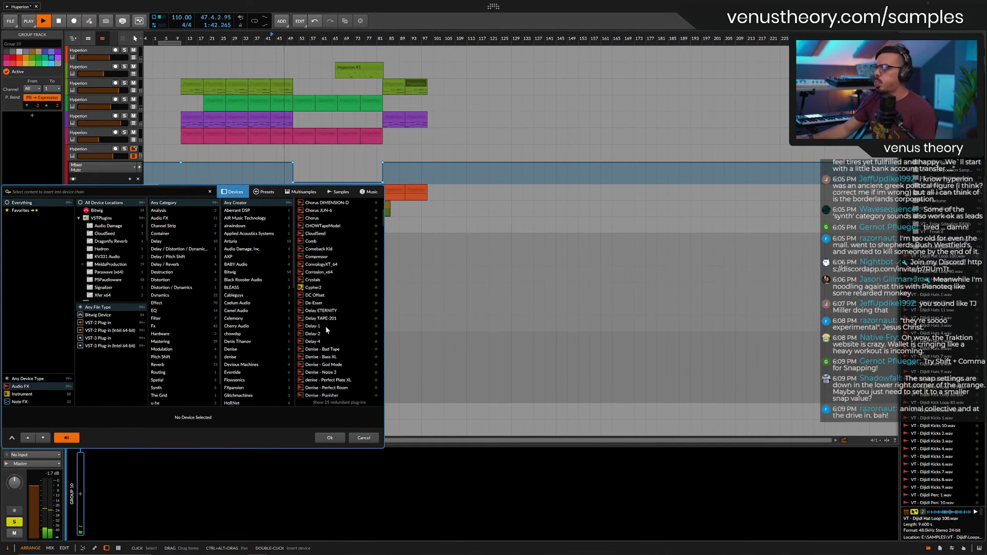
pyautogui.scroll(-5, 342, 348)
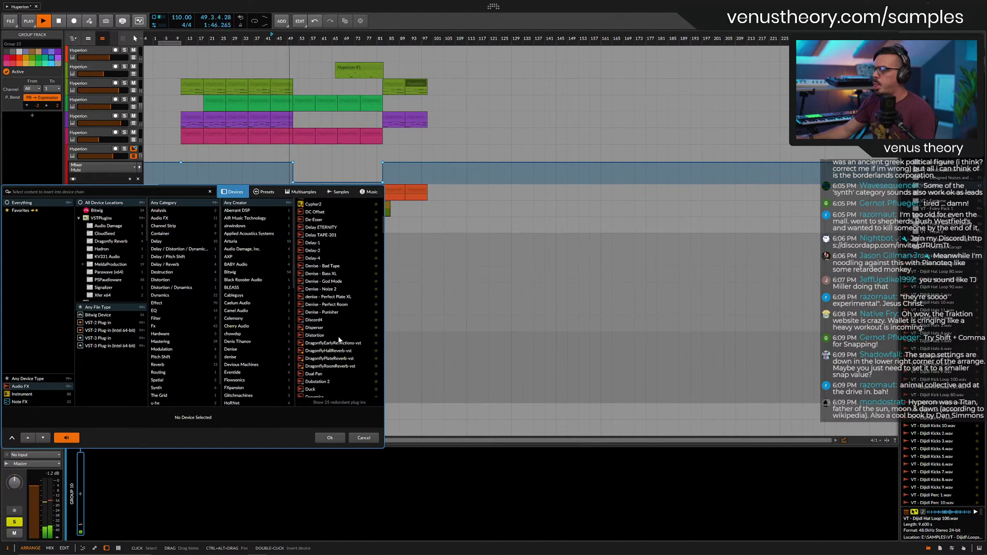
pyautogui.scroll(-8, 338, 337)
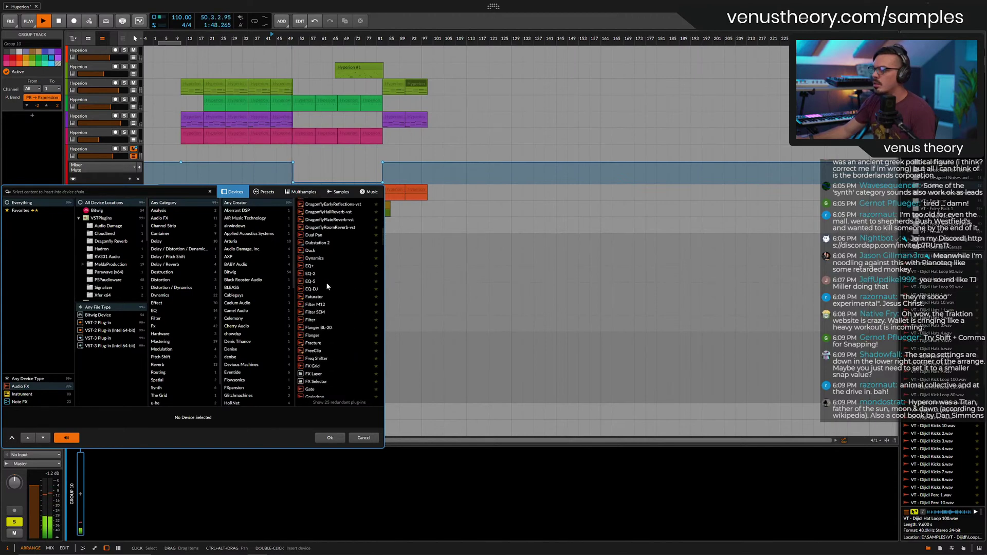
pyautogui.scroll(-3, 326, 277)
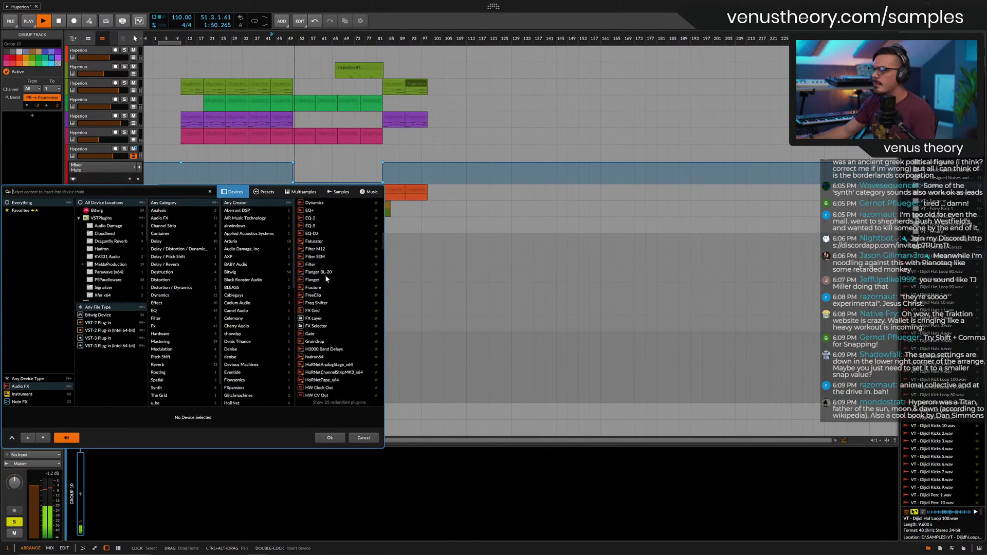
pyautogui.write('fet')
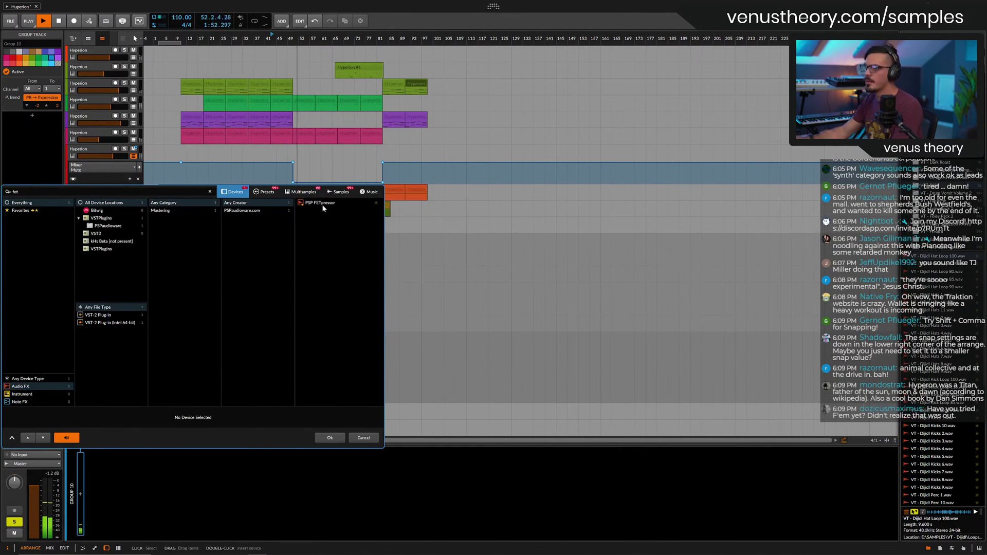
pyautogui.doubleClick(322, 204)
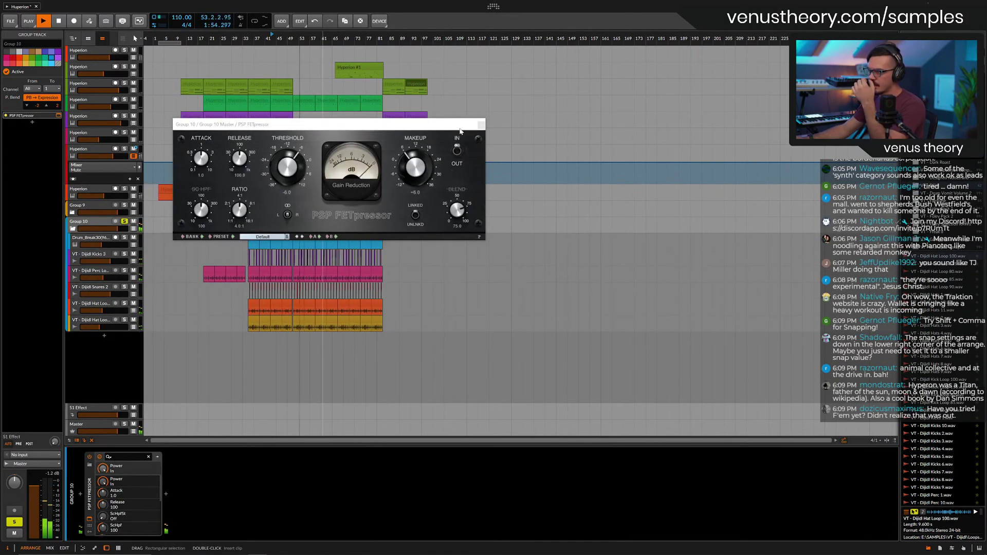
pyautogui.moveTo(422, 175); pyautogui.dragTo(422, 179)
pyautogui.click(481, 124)
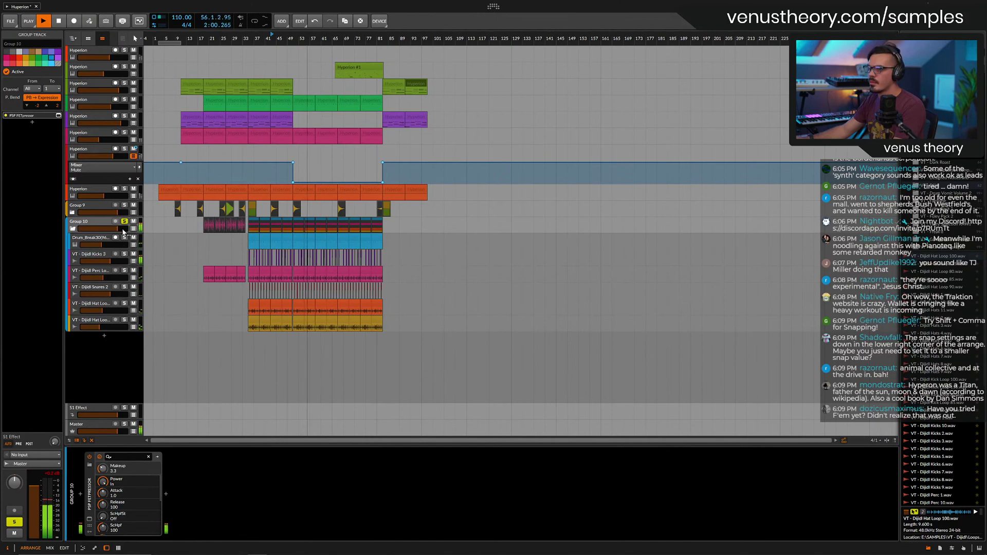
# Solo the VT - Dijidl Snares 2 track and insert the Denise Perfect Room reverb on it.
pyautogui.click(124, 287)
pyautogui.click(103, 286)
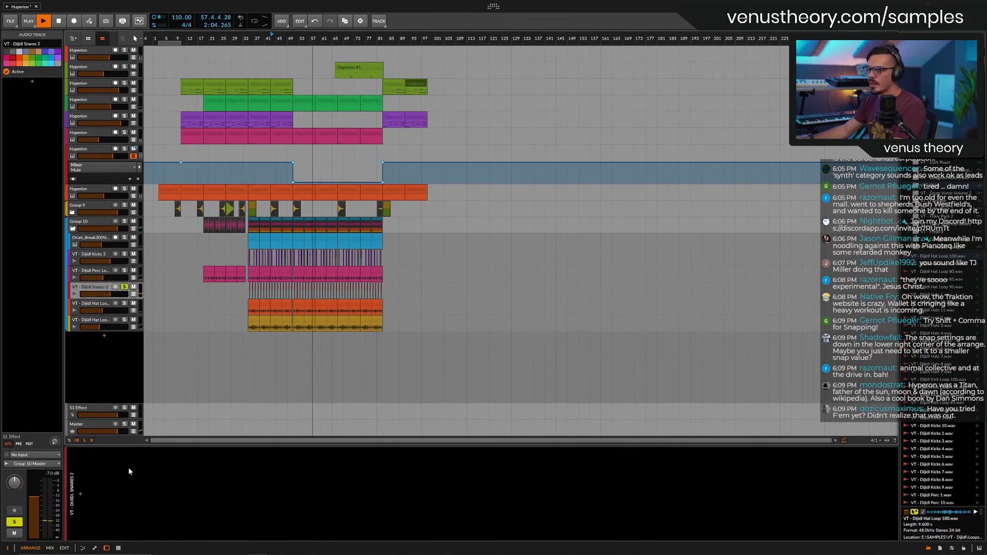
pyautogui.doubleClick(82, 492)
pyautogui.write('perf')
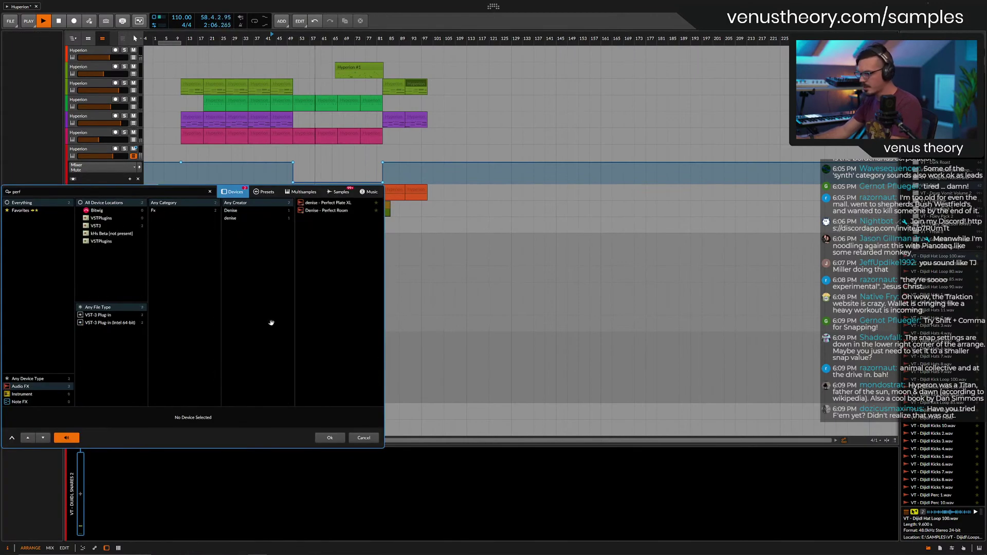
pyautogui.doubleClick(339, 211)
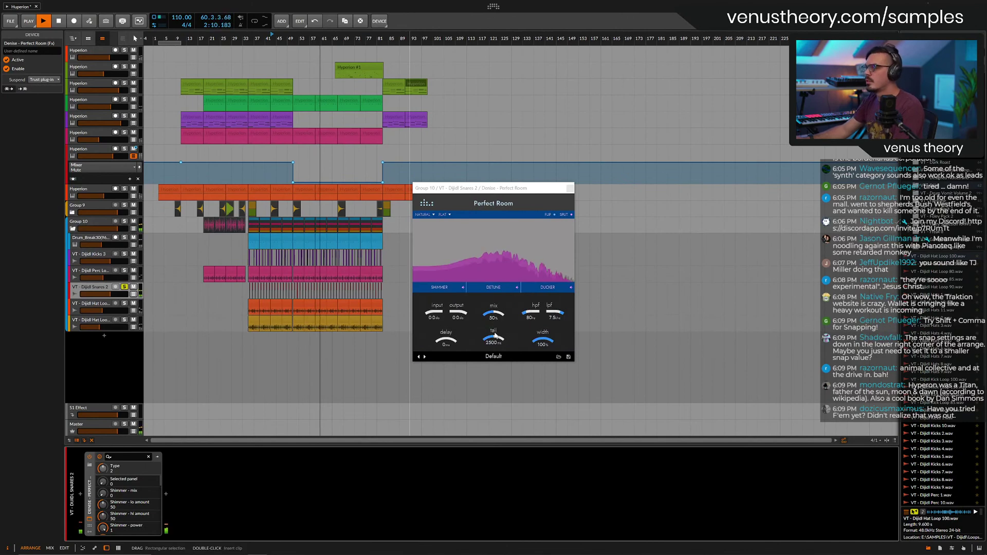
# Set the snare reverb's tail to about 1164 ms, mix to 13% and delay to 30 ms, and lower its low-pass filter.
pyautogui.moveTo(495, 335); pyautogui.dragTo(449, 338)
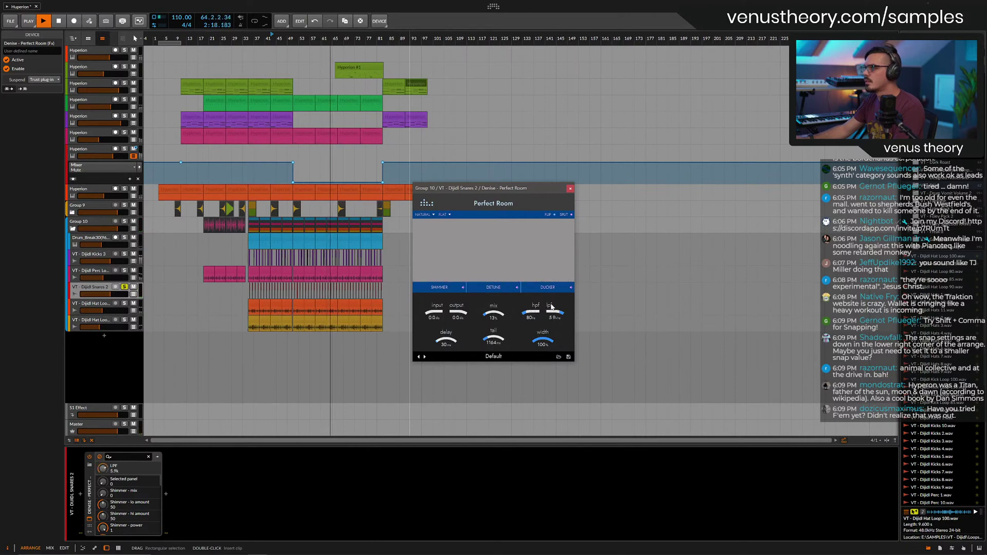
pyautogui.moveTo(555, 312); pyautogui.dragTo(554, 318)
pyautogui.click(570, 188)
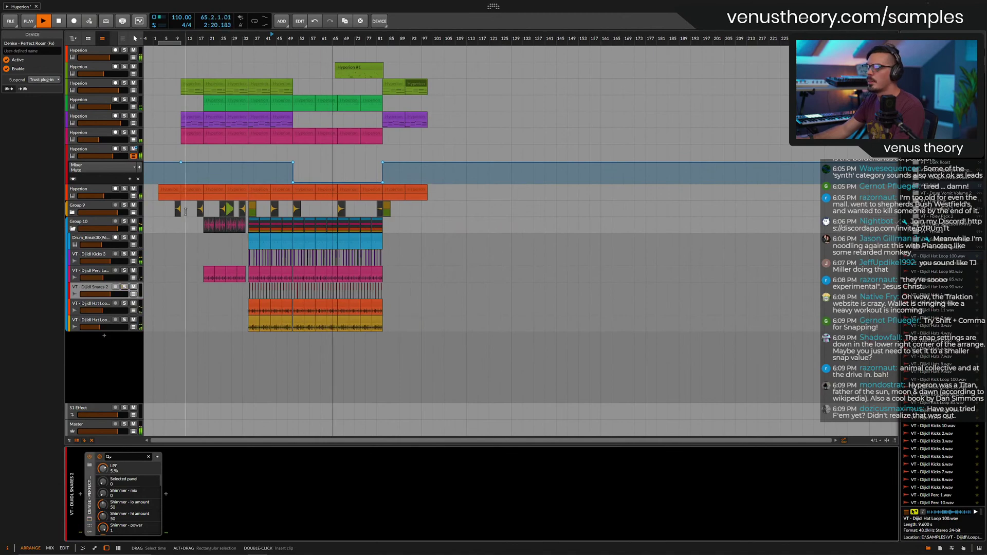
# Solo the orange Hyperion track and insert PSP InfiniStrip Stereo after its synth.
pyautogui.click(125, 206)
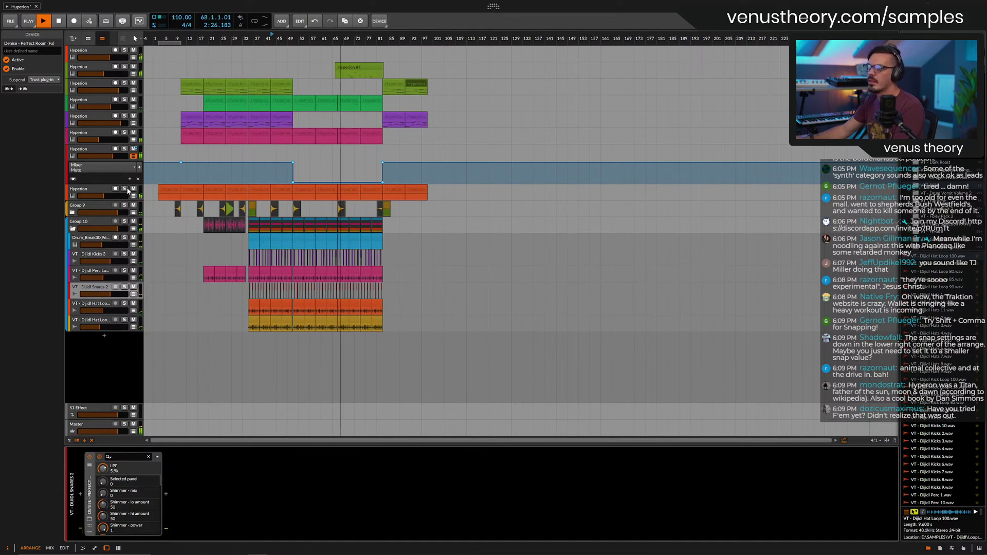
pyautogui.click(102, 192)
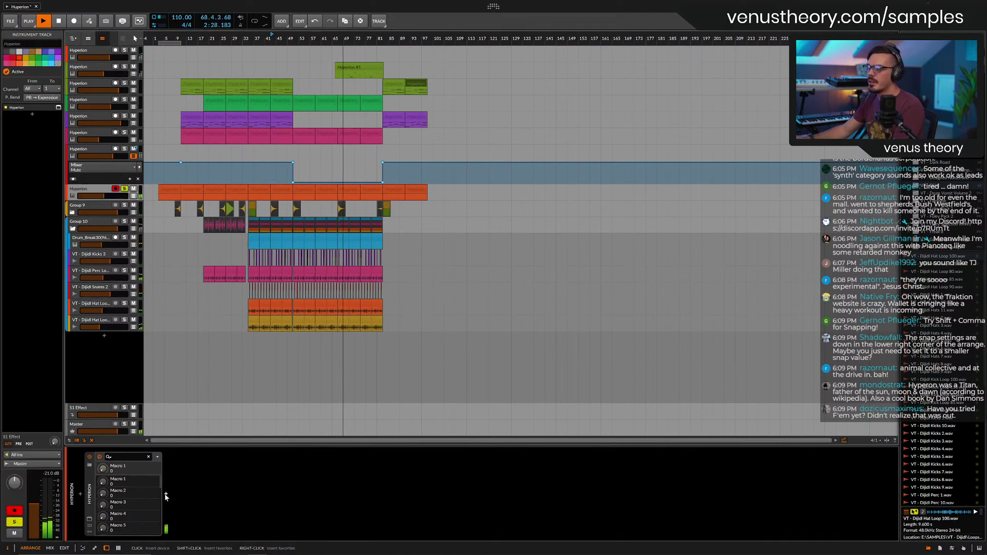
pyautogui.click(165, 494)
pyautogui.write('str')
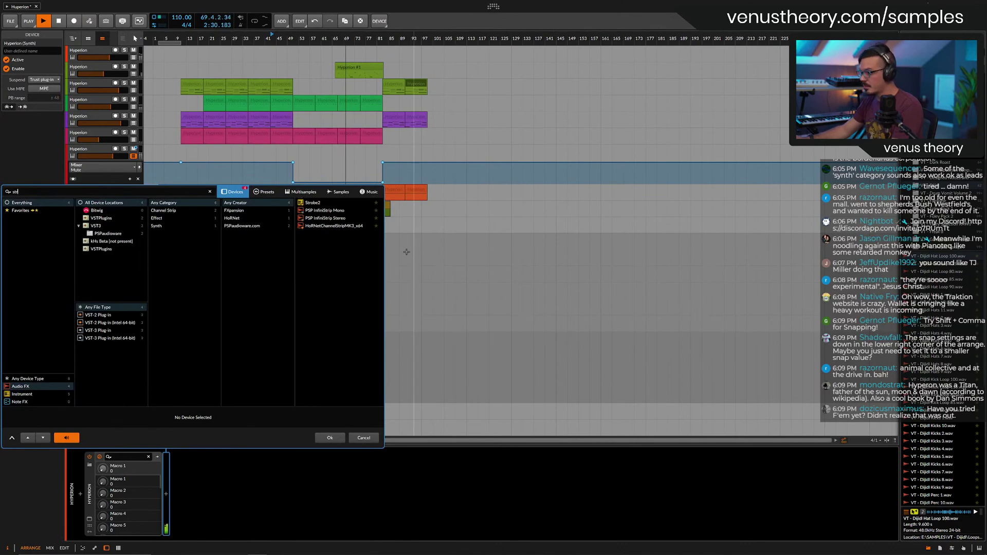
pyautogui.doubleClick(329, 218)
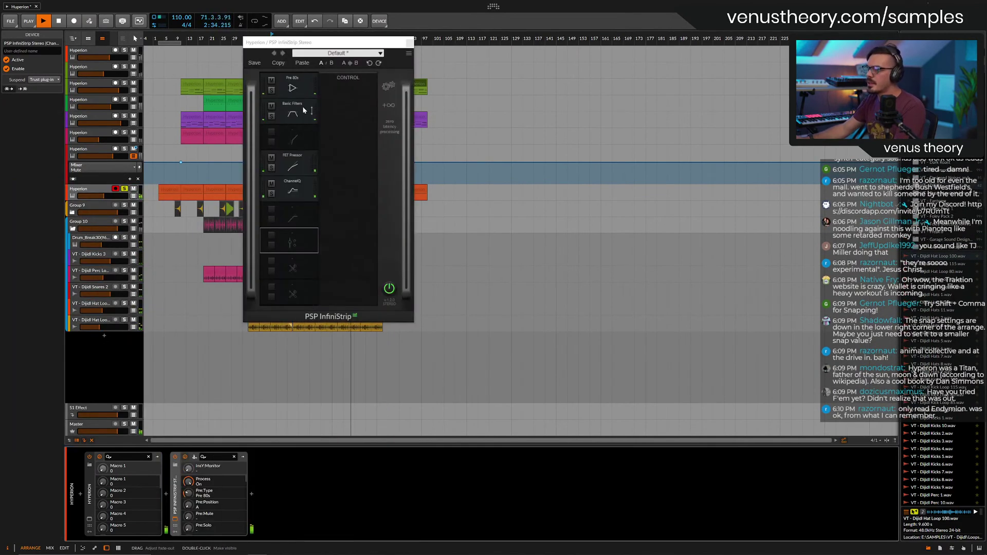
# Set the InfiniStrip Basic Filters high-pass to about 146 Hz and lower the low-pass to just over 8 kHz, then solo the automated Hyperion track.
pyautogui.click(304, 110)
pyautogui.moveTo(340, 221); pyautogui.dragTo(341, 193)
pyautogui.moveTo(342, 106); pyautogui.dragTo(352, 145)
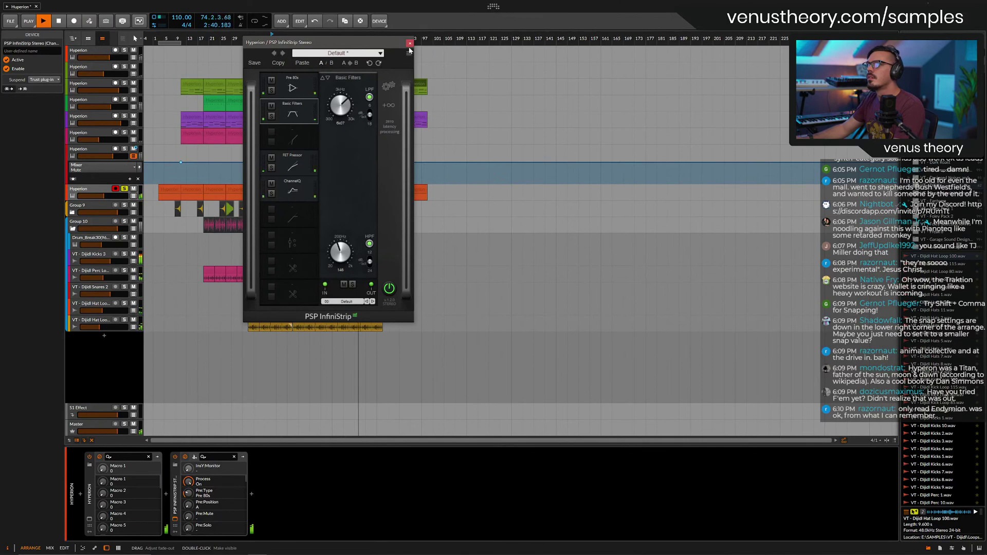
pyautogui.click(125, 148)
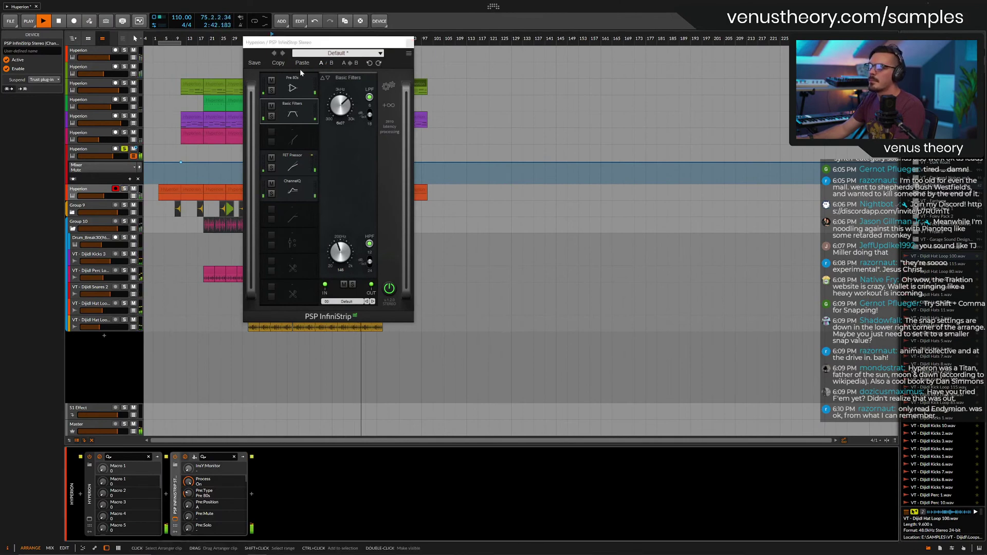
pyautogui.click(409, 42)
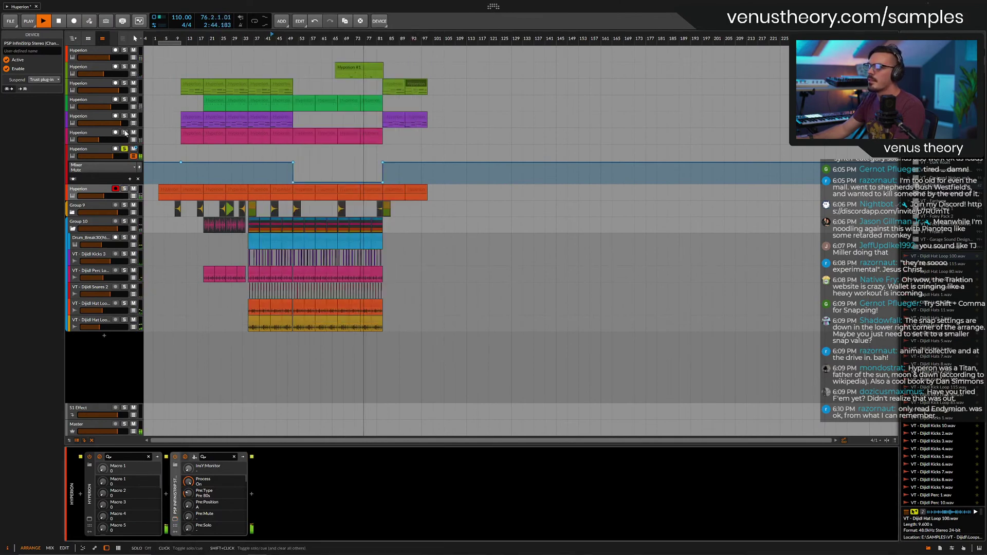
# Solo the pink Hyperion track and insert PSP InfiniStrip Stereo after its synth.
pyautogui.click(107, 137)
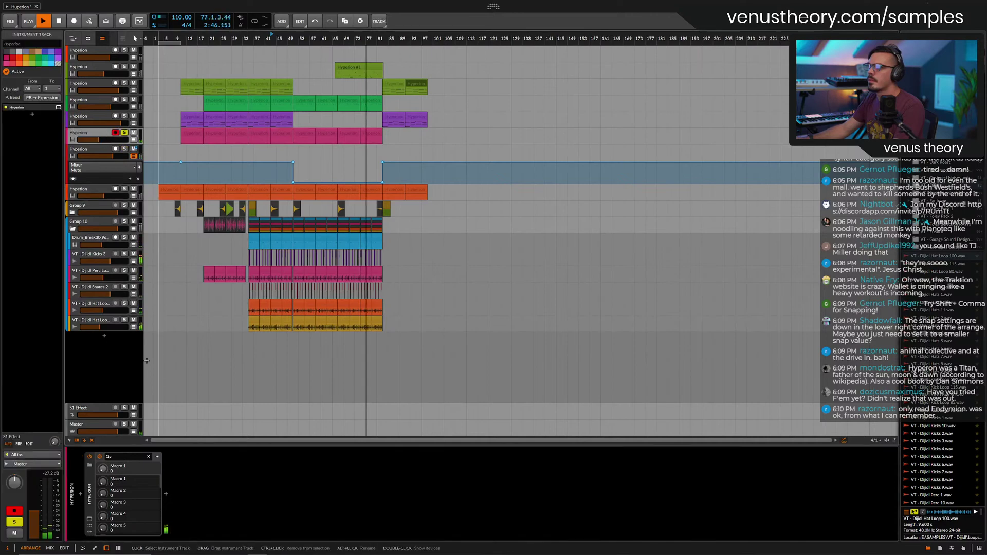
pyautogui.click(165, 494)
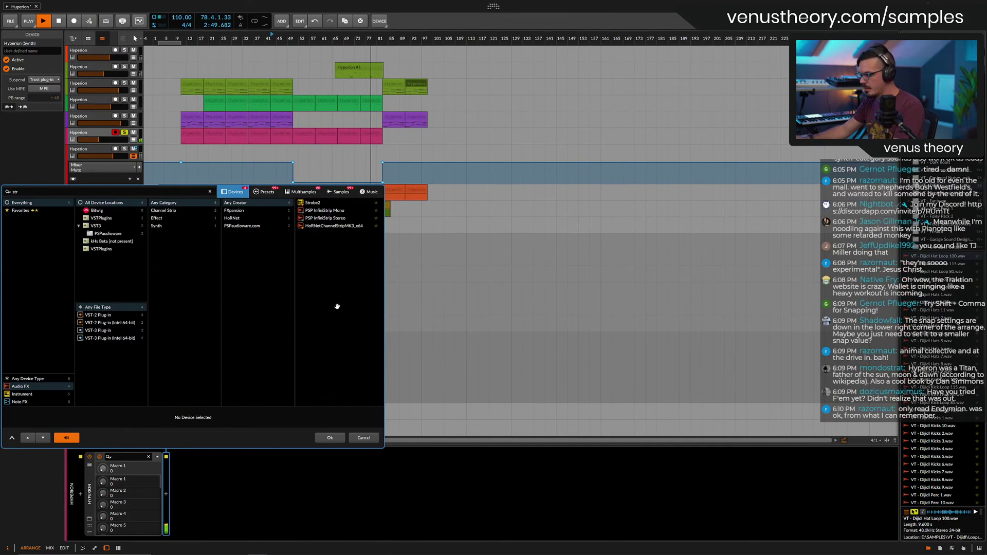
pyautogui.doubleClick(327, 218)
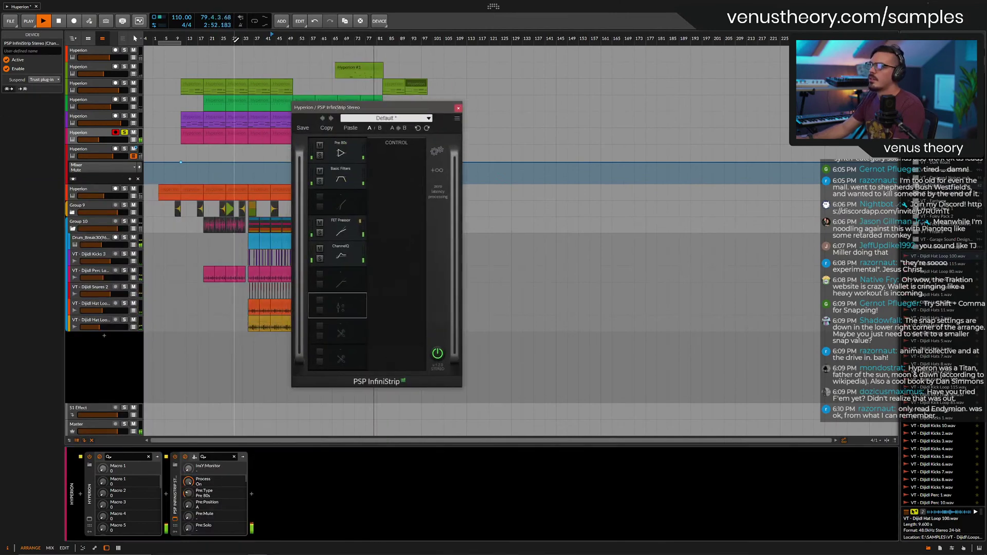
# Change the pink track's InfiniStrip preamp module to Pre 60s and bring up its Basic Filters module.
pyautogui.click(349, 147)
pyautogui.click(396, 144)
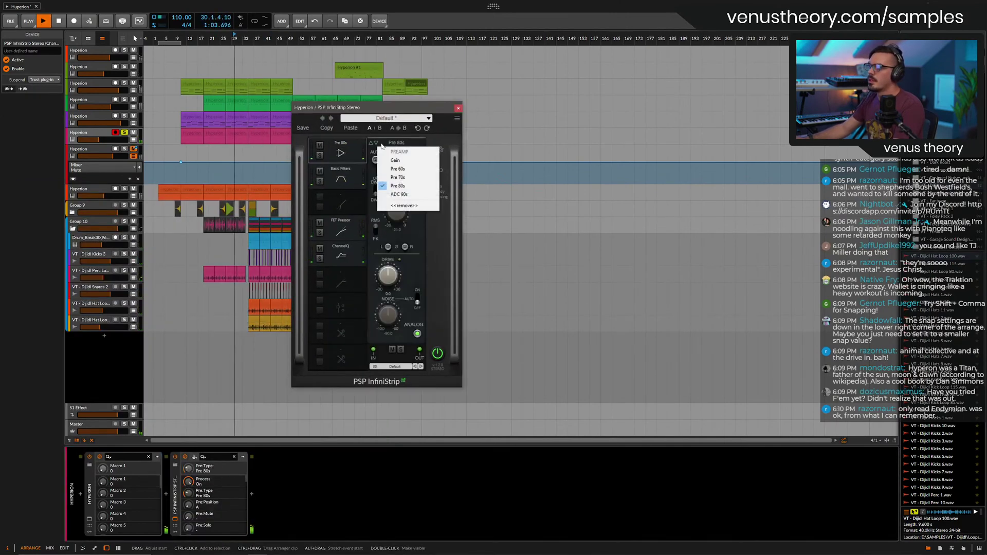
pyautogui.click(388, 174)
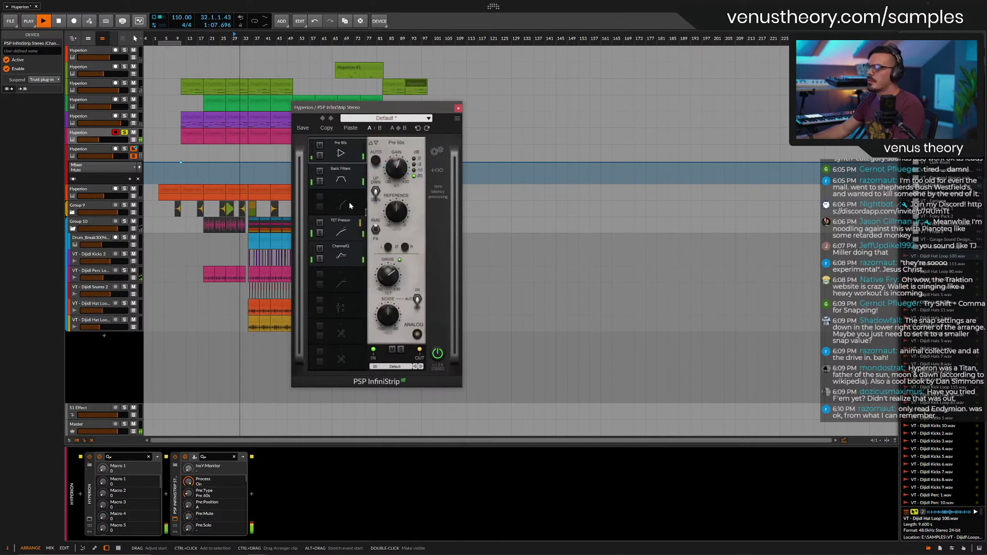
pyautogui.click(341, 177)
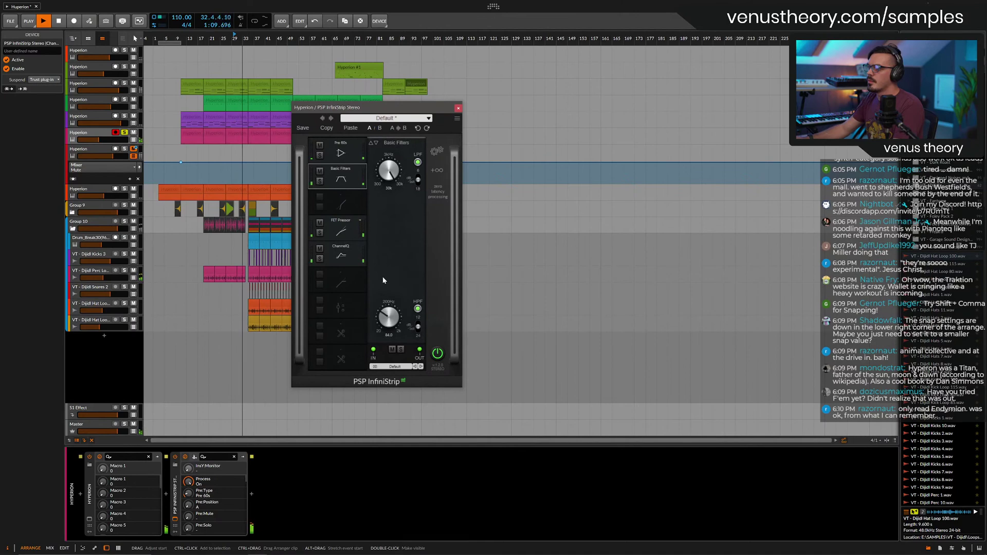
pyautogui.click(458, 108)
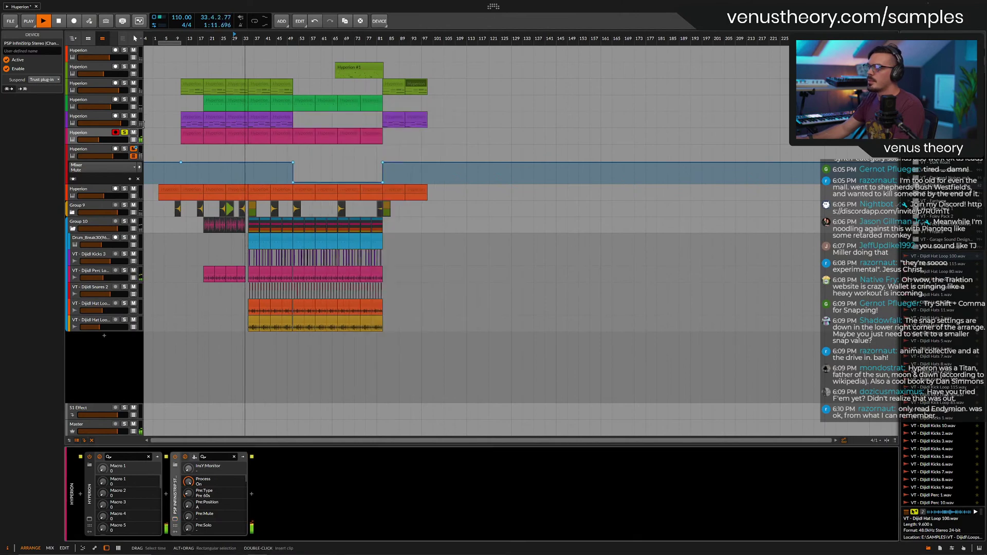
# Audition the purple and green Hyperion tracks in solo.
pyautogui.click(107, 121)
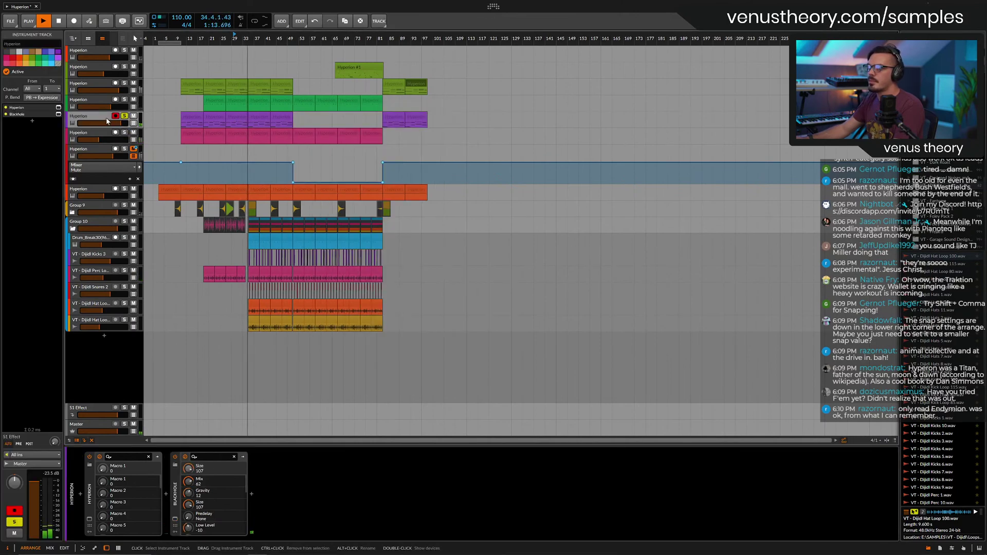
pyautogui.click(125, 100)
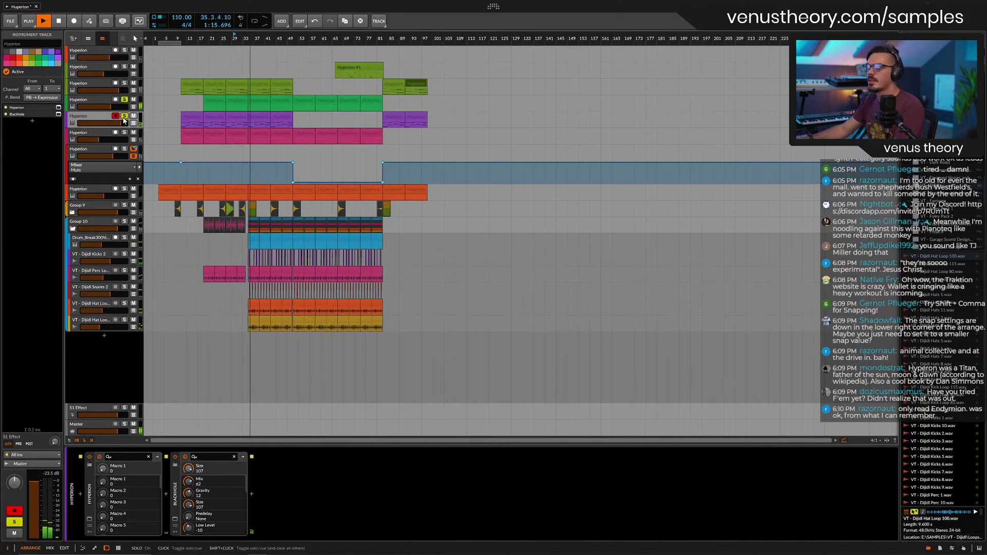
pyautogui.click(124, 116)
# Solo the third Hyperion track with the olive clips and insert PSP InfiniStrip Stereo after Multipass.
pyautogui.click(123, 83)
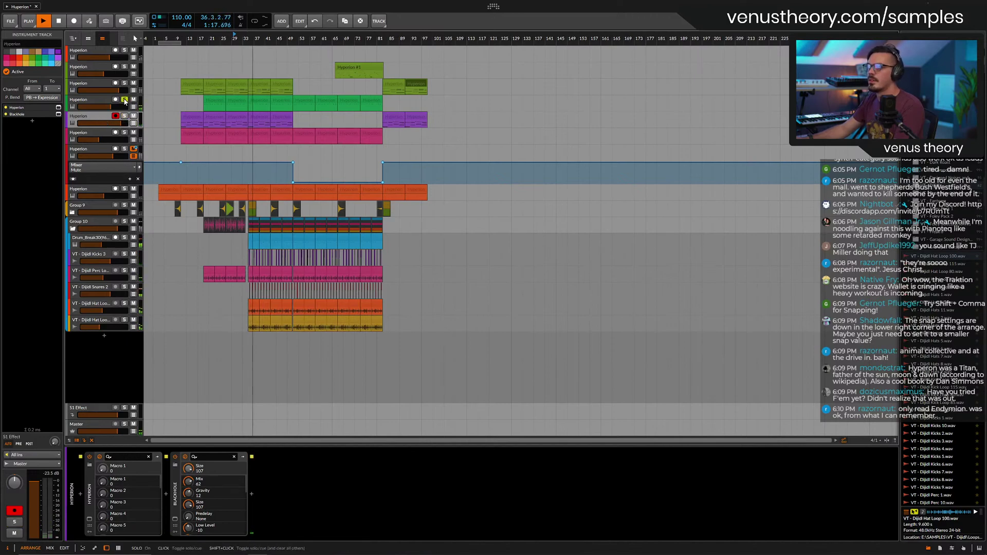
pyautogui.click(101, 87)
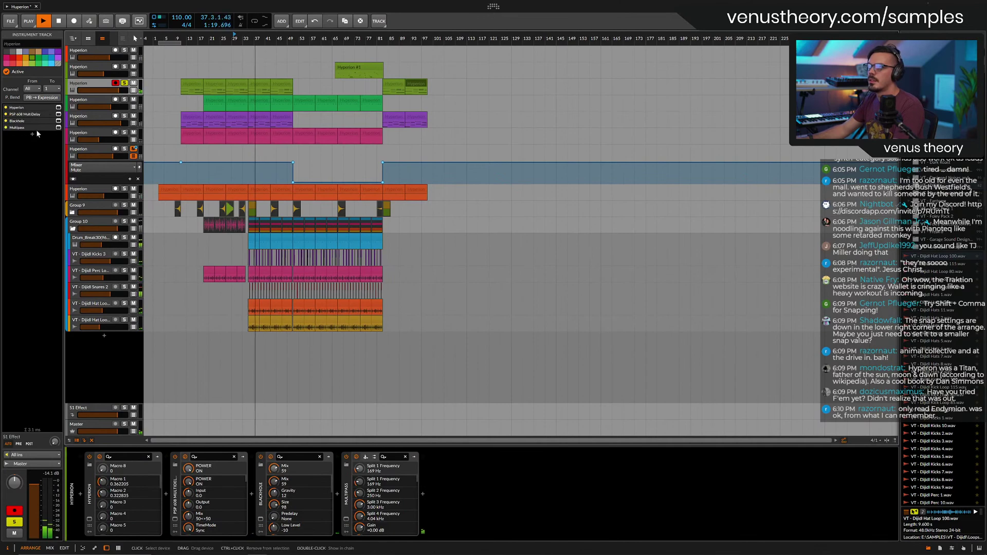
pyautogui.click(32, 134)
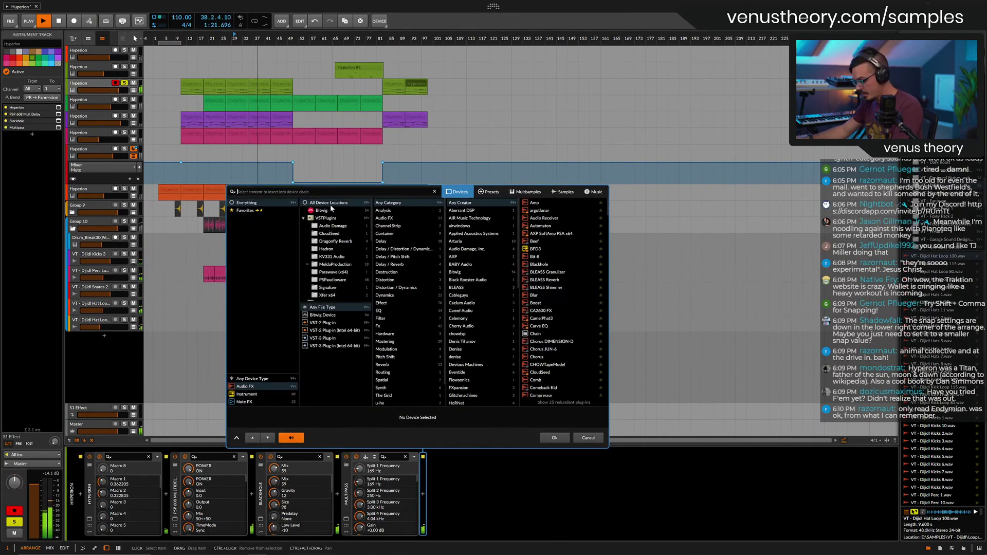
pyautogui.write('inf')
pyautogui.doubleClick(546, 219)
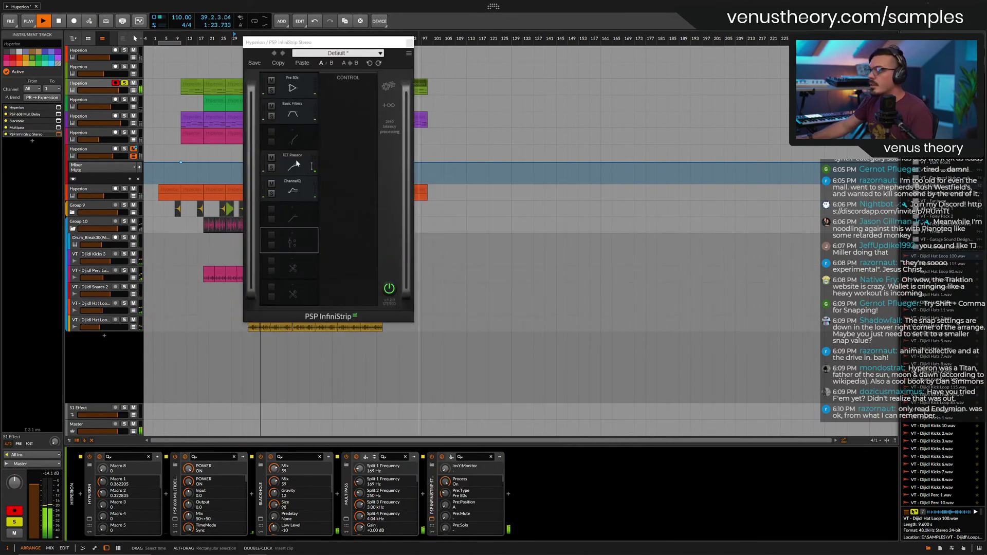
# Review the olive track's InfiniStrip Basic Filters, shape its mid bands in the ChannelQ module, and close the plug-in.
pyautogui.click(294, 114)
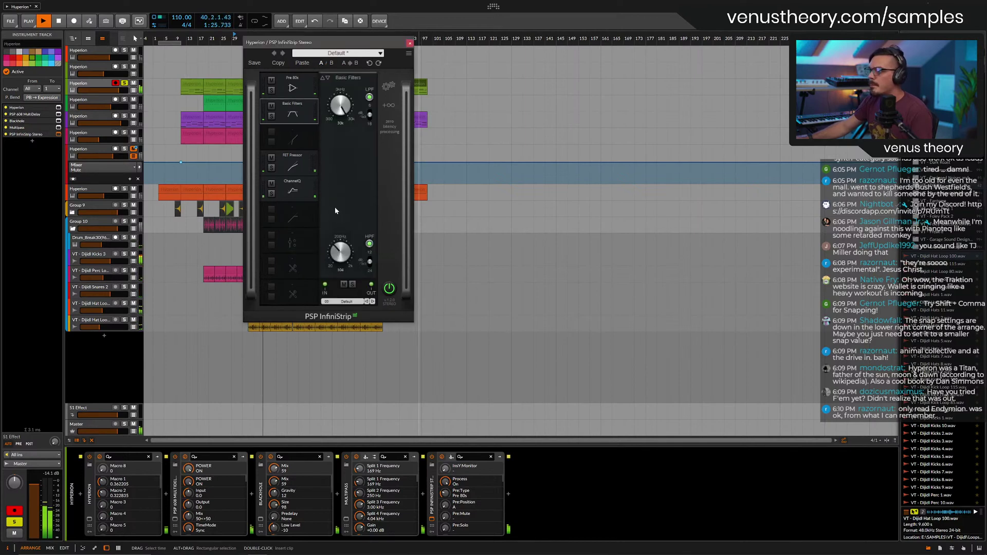
pyautogui.click(295, 186)
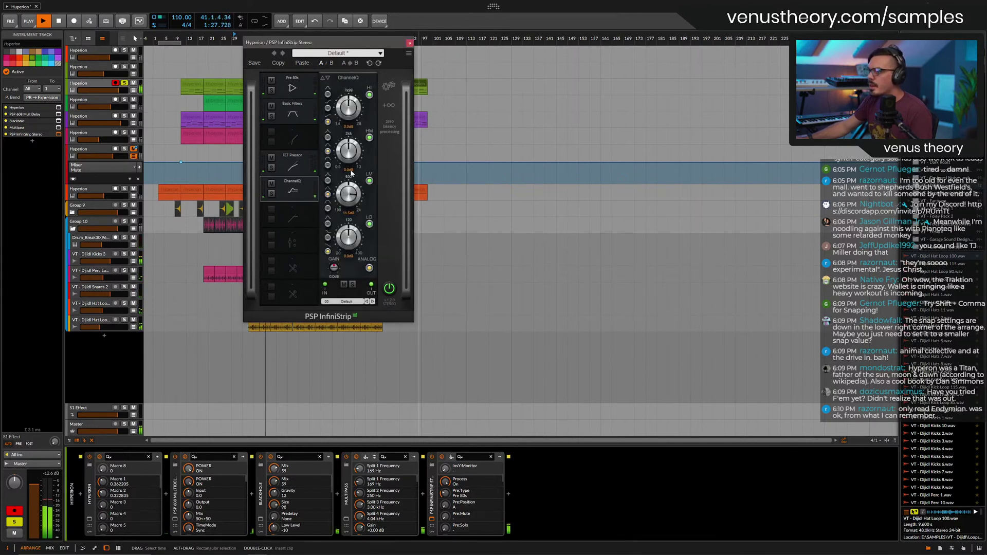
pyautogui.scroll(2, 348, 195)
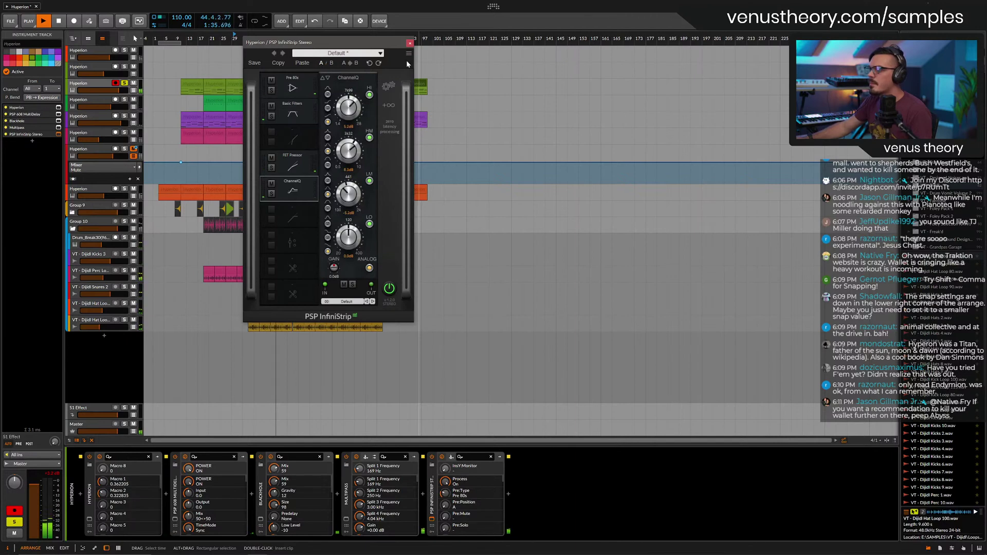
pyautogui.click(410, 44)
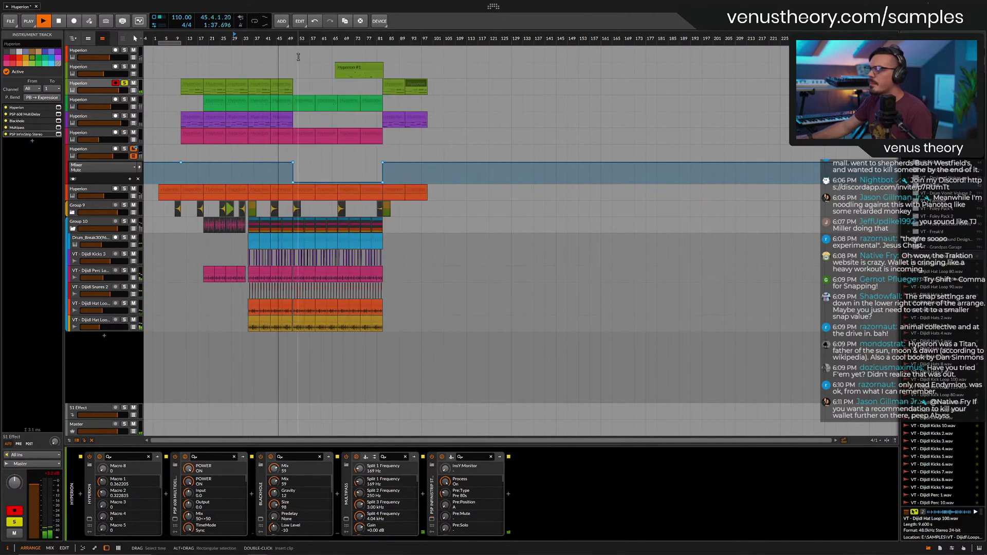
# Audition the second Hyperion track and the top Hyperion track in solo, playing from about bar 67.
pyautogui.click(125, 67)
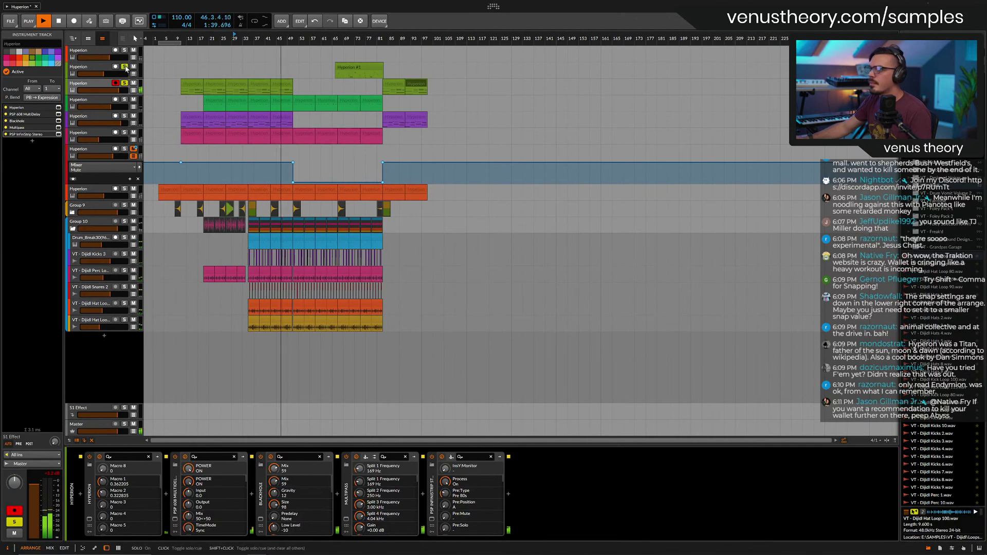
pyautogui.click(337, 37)
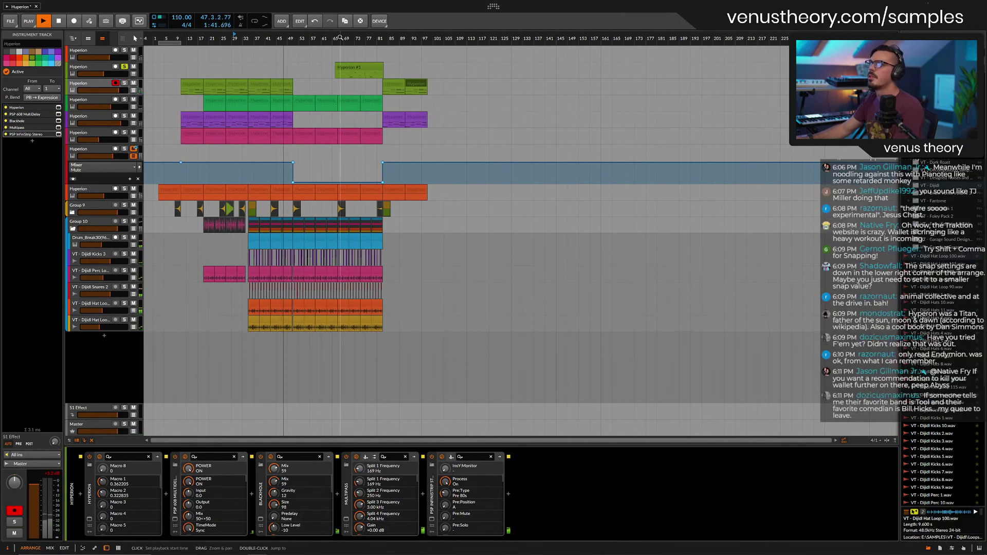
pyautogui.click(125, 49)
# Insert PSP InfiniStrip Stereo after PaulXStretch on the top Hyperion track and close its window.
pyautogui.click(95, 53)
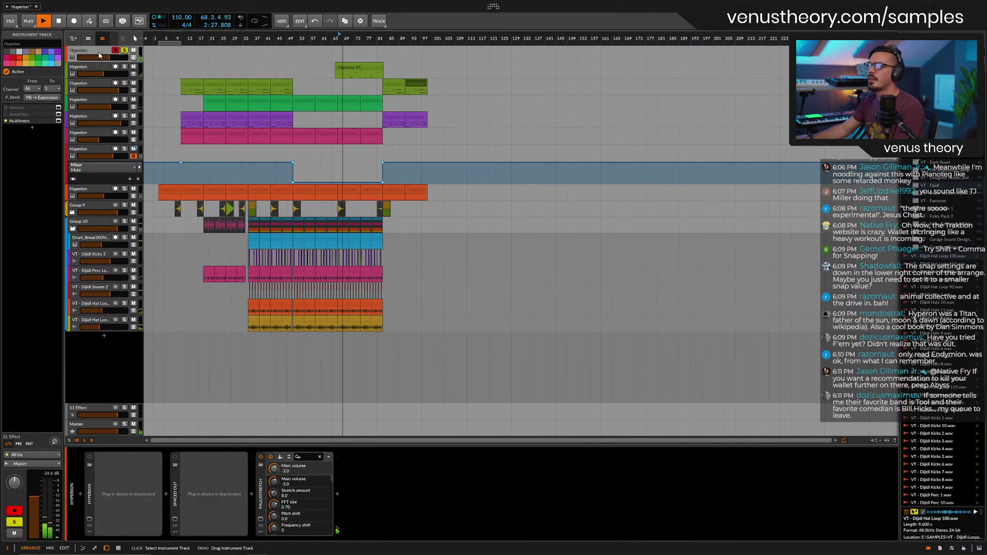
pyautogui.click(32, 128)
pyautogui.write('inf')
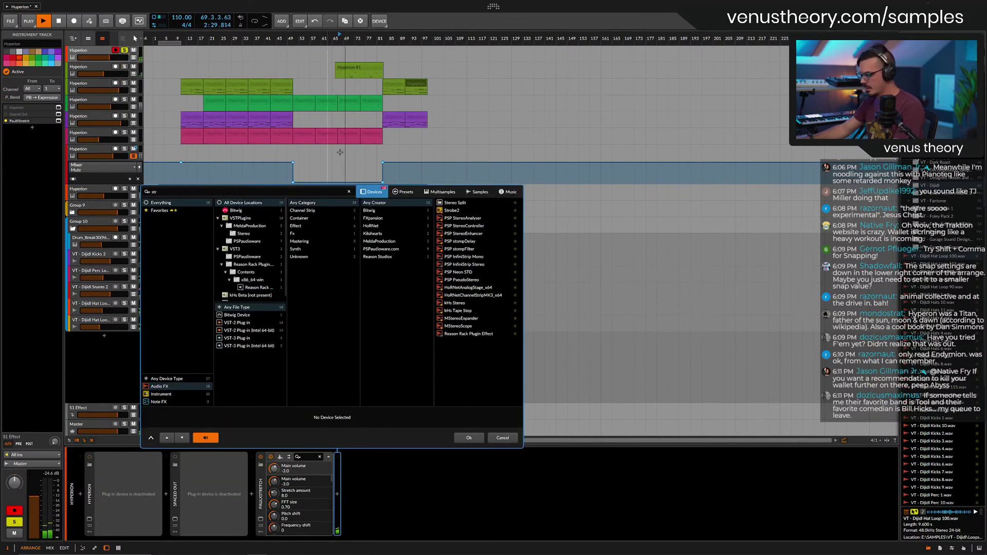
pyautogui.doubleClick(462, 218)
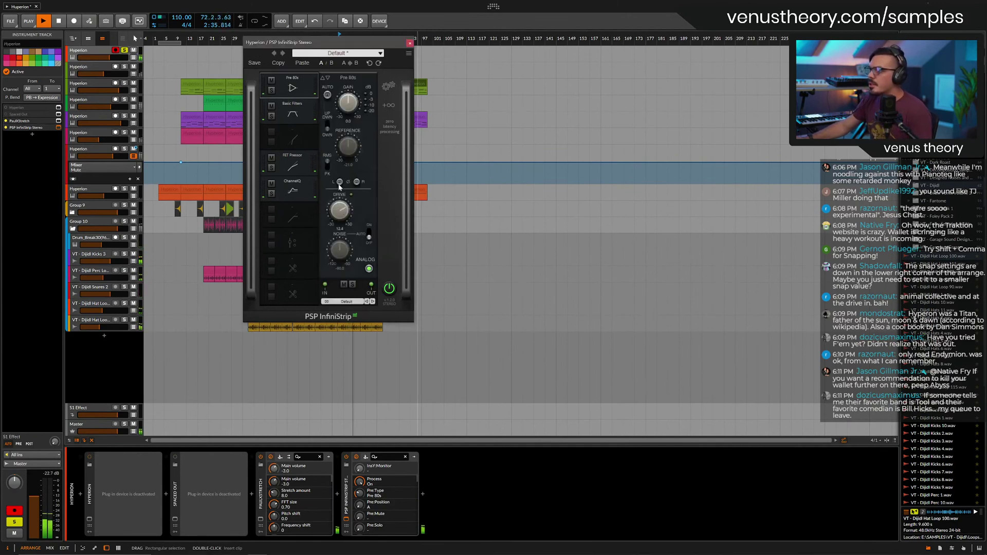
pyautogui.click(410, 43)
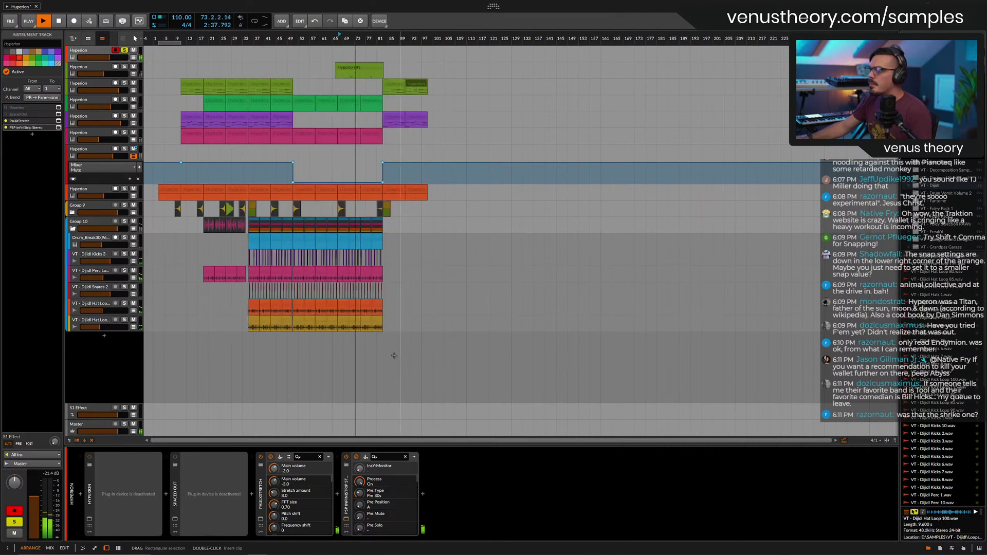
# Add the Denise Bad Tape effect after InfiniStrip on the top Hyperion track.
pyautogui.click(421, 494)
pyautogui.write('bad')
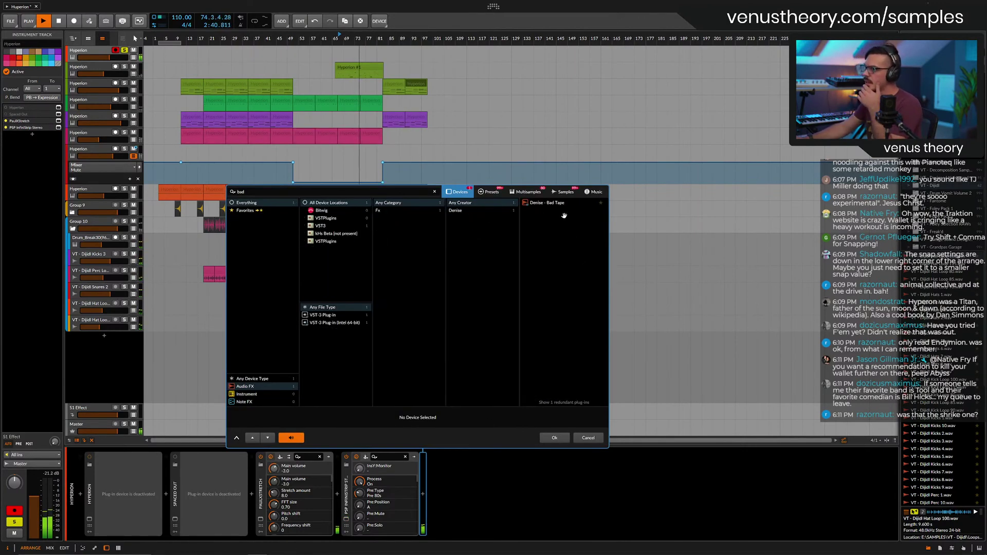
pyautogui.click(554, 202)
pyautogui.doubleClick(554, 203)
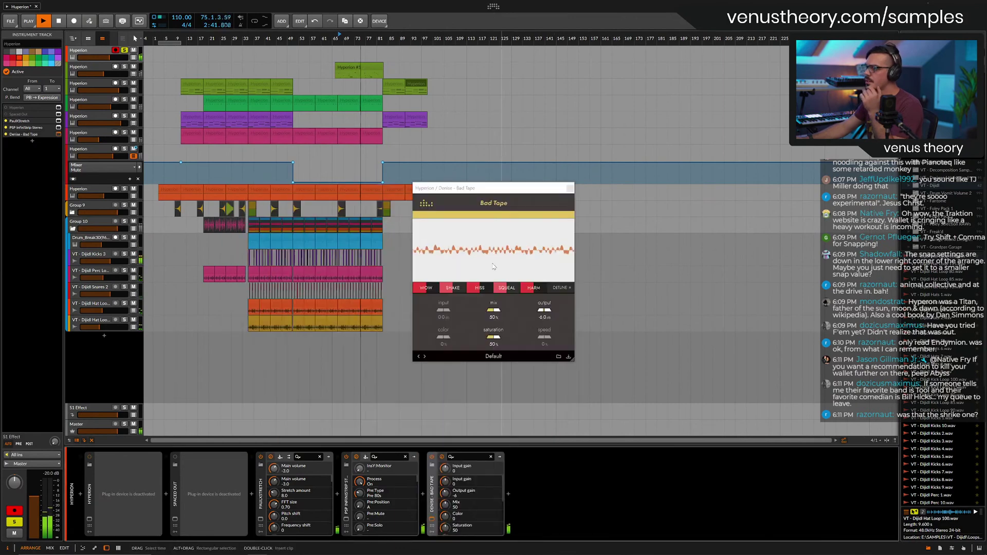
# In Bad Tape, lower the wow, remove the squeal, reduce shake to 18 and set speed to -52, then stop playback.
pyautogui.moveTo(535, 292); pyautogui.dragTo(515, 289)
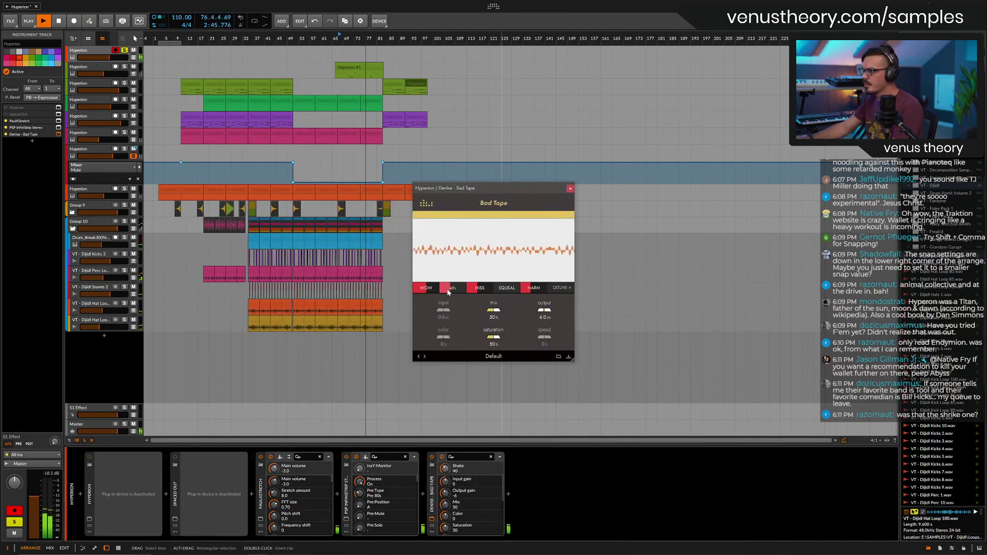
pyautogui.moveTo(481, 288); pyautogui.dragTo(470, 291)
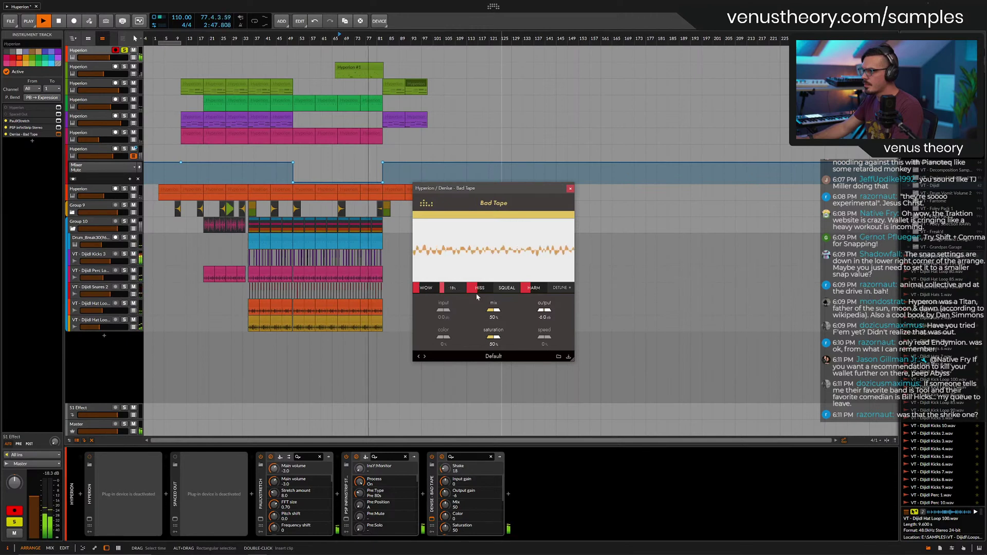
pyautogui.moveTo(544, 338); pyautogui.dragTo(504, 330)
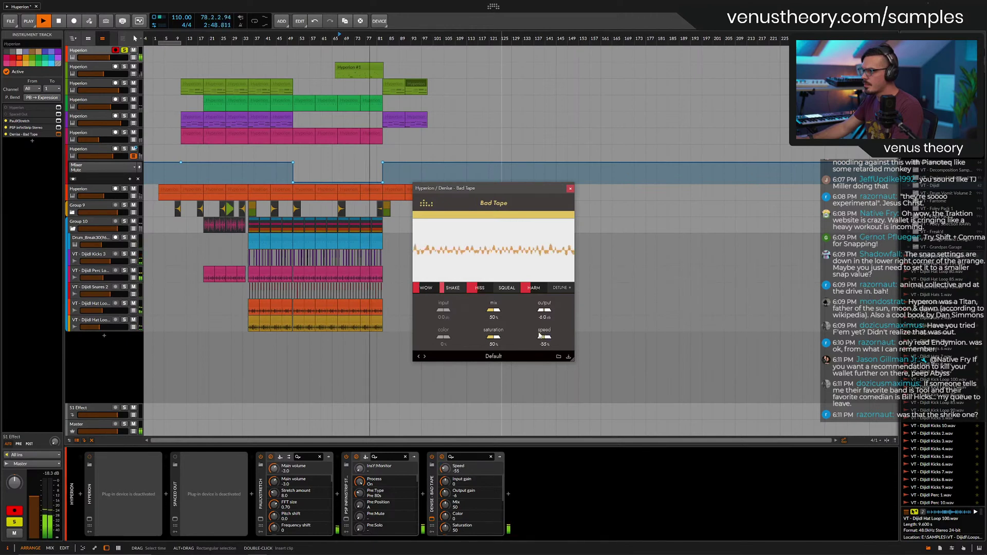
pyautogui.click(571, 188)
pyautogui.press('space')
# Insert PSP VintageWarmer2 before the limiter on the Master track and load a multiband mix preset.
pyautogui.scroll(5, 169, 114)
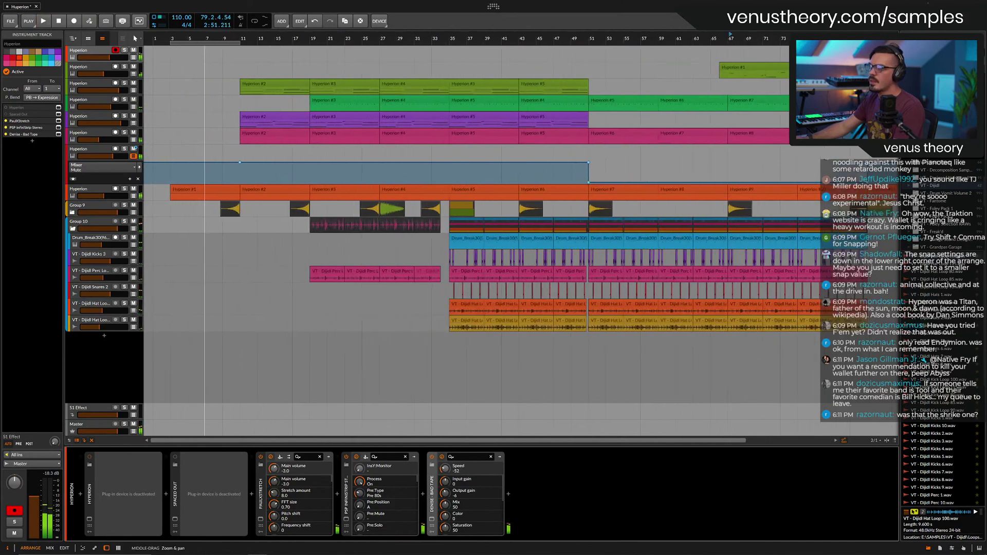
pyautogui.click(96, 422)
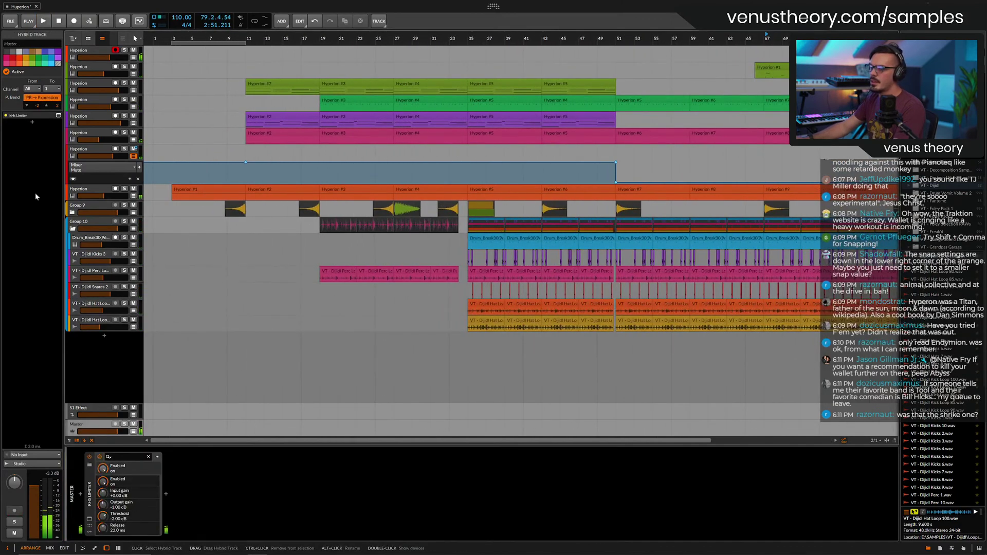
pyautogui.click(32, 122)
pyautogui.write('war')
pyautogui.doubleClick(330, 218)
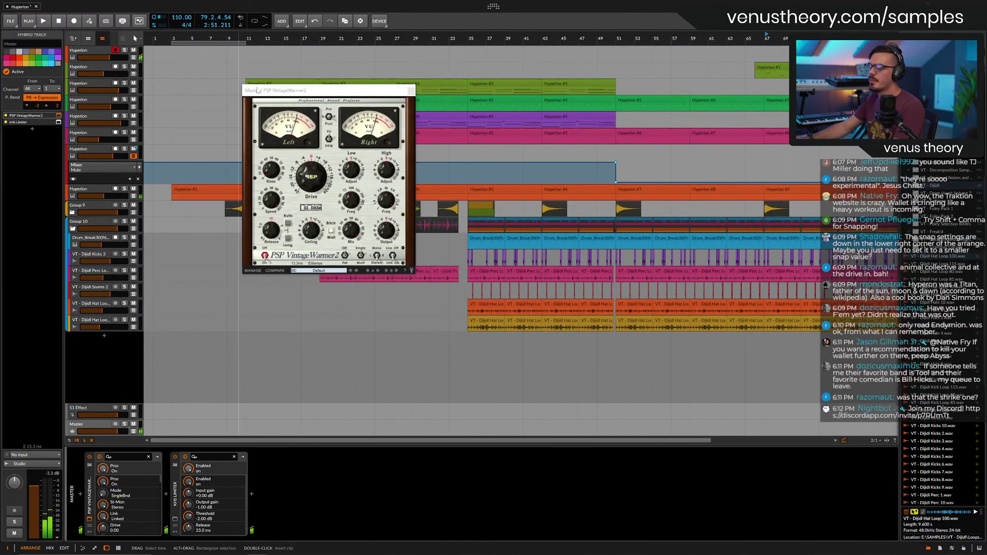
pyautogui.click(357, 271)
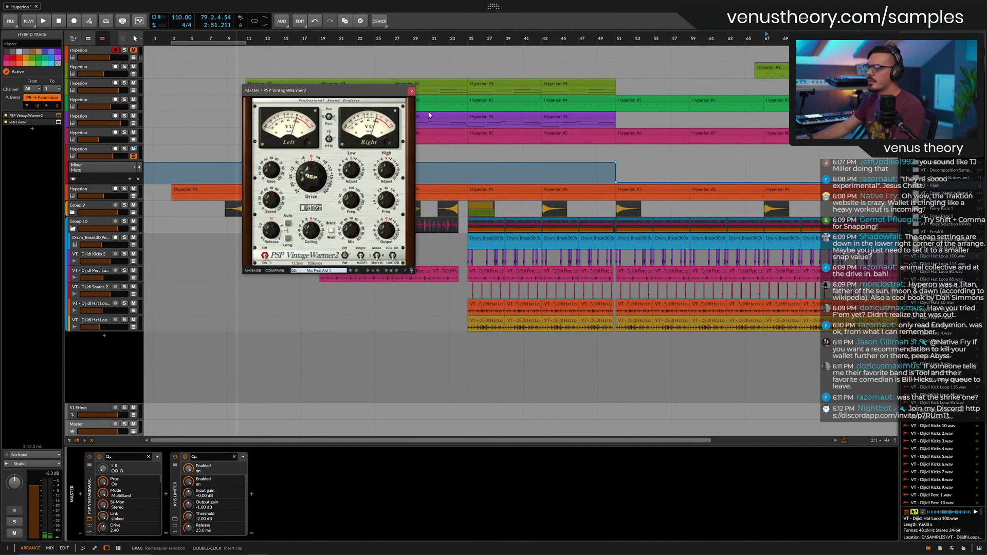
pyautogui.click(412, 91)
# Unmute the top Hyperion track and play the arrangement from about bar 2.
pyautogui.scroll(3, 178, 71)
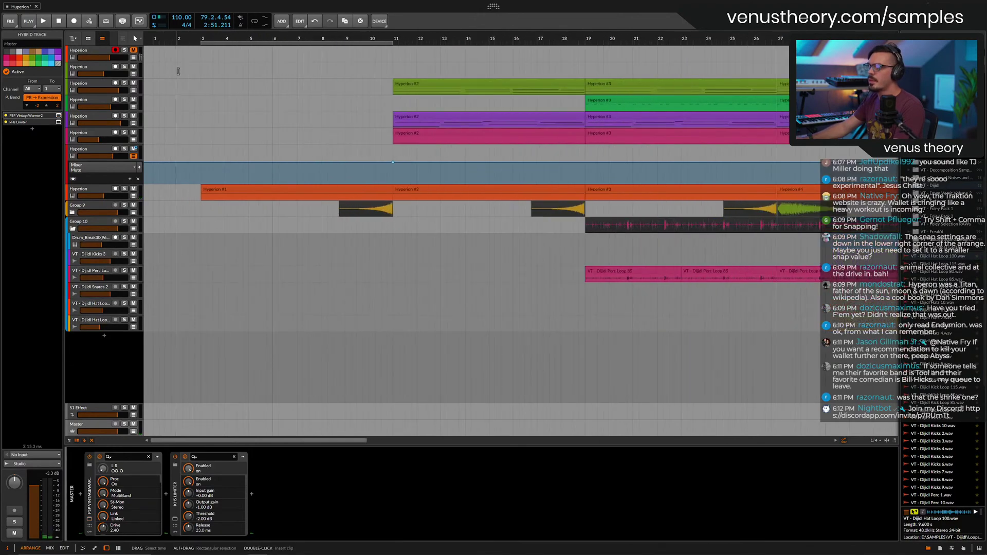
pyautogui.scroll(-3, 151, 61)
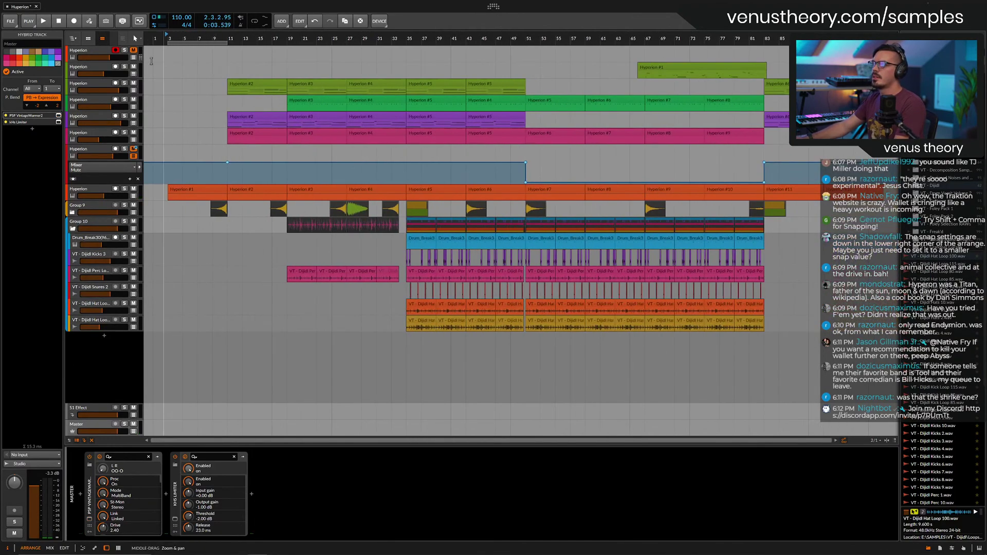
pyautogui.click(134, 50)
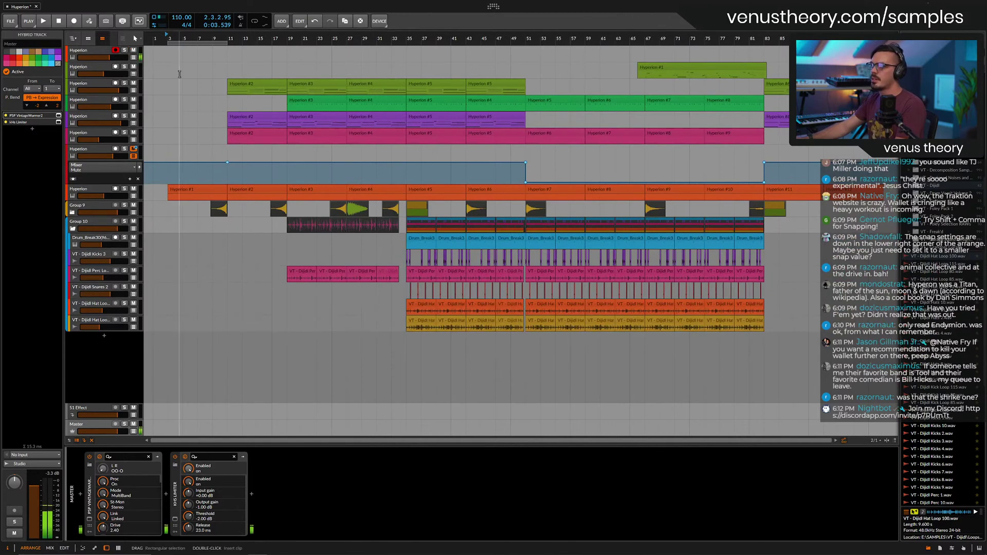
pyautogui.scroll(-2, 179, 103)
pyautogui.press('space')
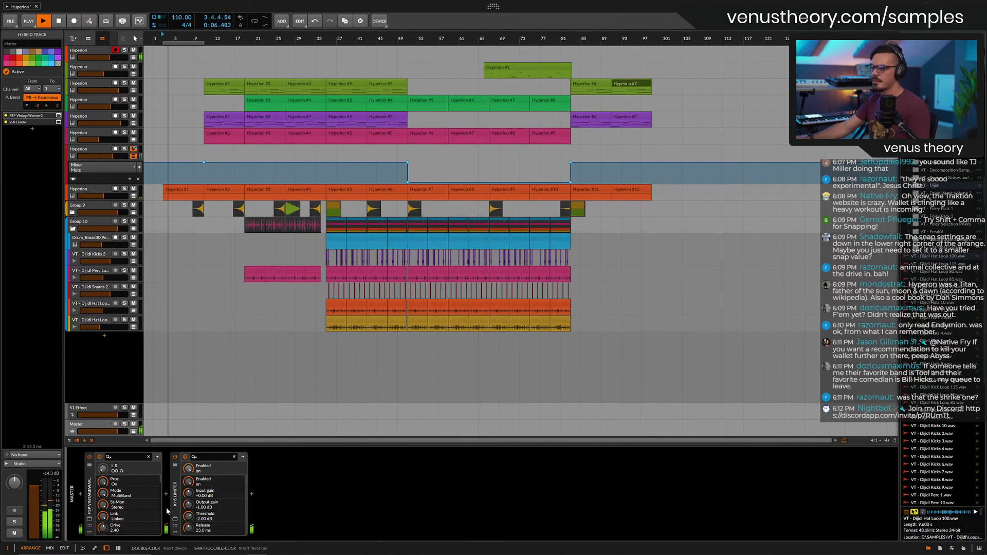
# Set the master VintageWarmer2 to drive 1.44, low adjust 5.48 and high adjust 4.76, and close it.
pyautogui.click(89, 518)
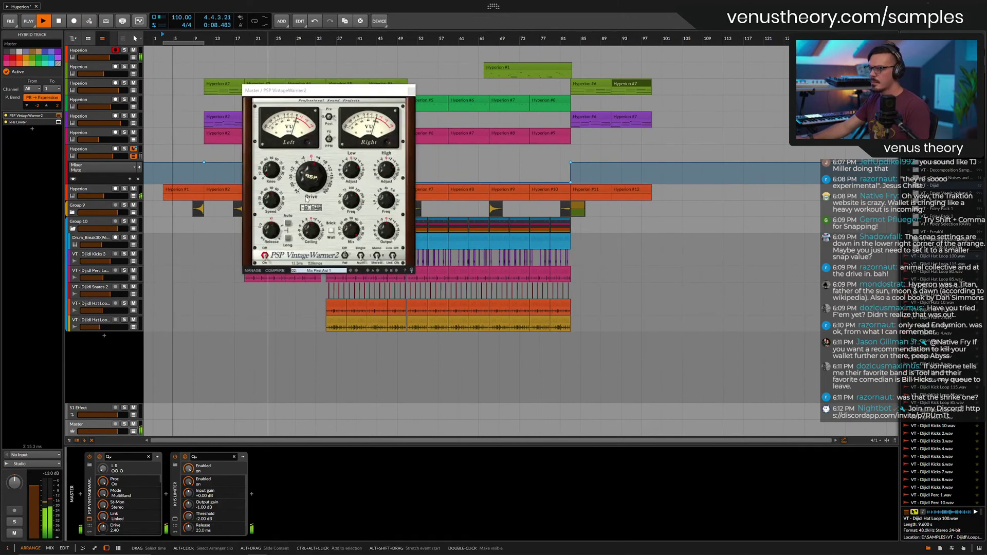
pyautogui.moveTo(306, 199); pyautogui.dragTo(350, 175)
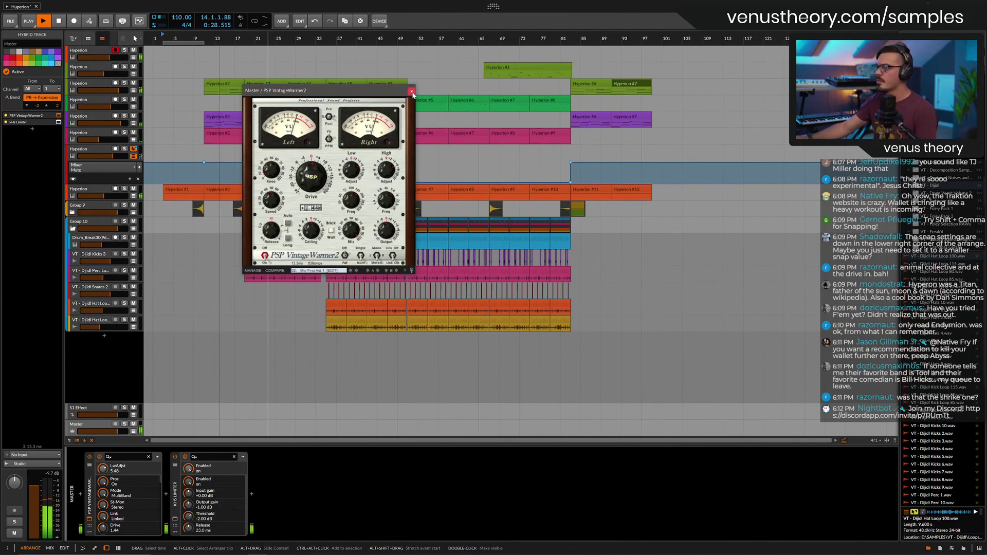
pyautogui.click(382, 176)
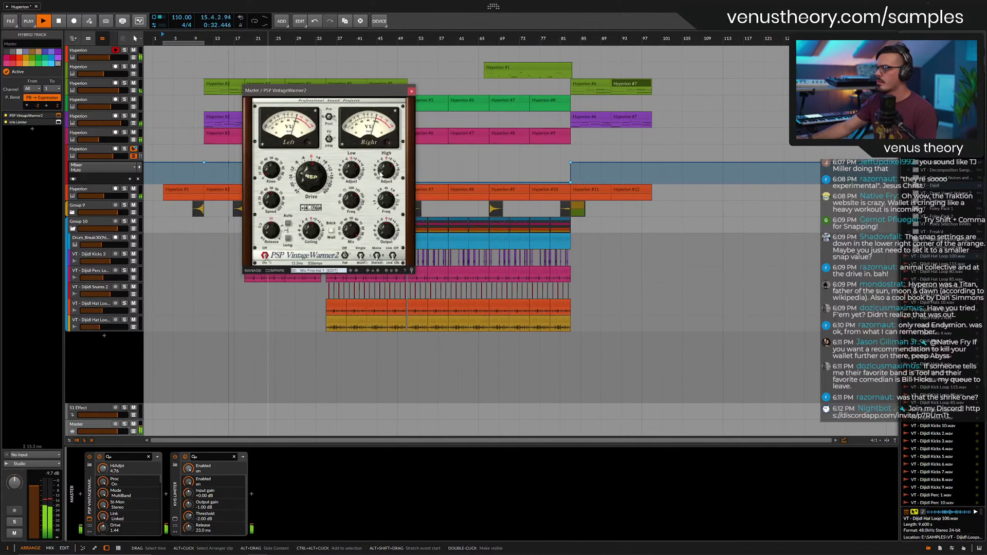
pyautogui.click(411, 91)
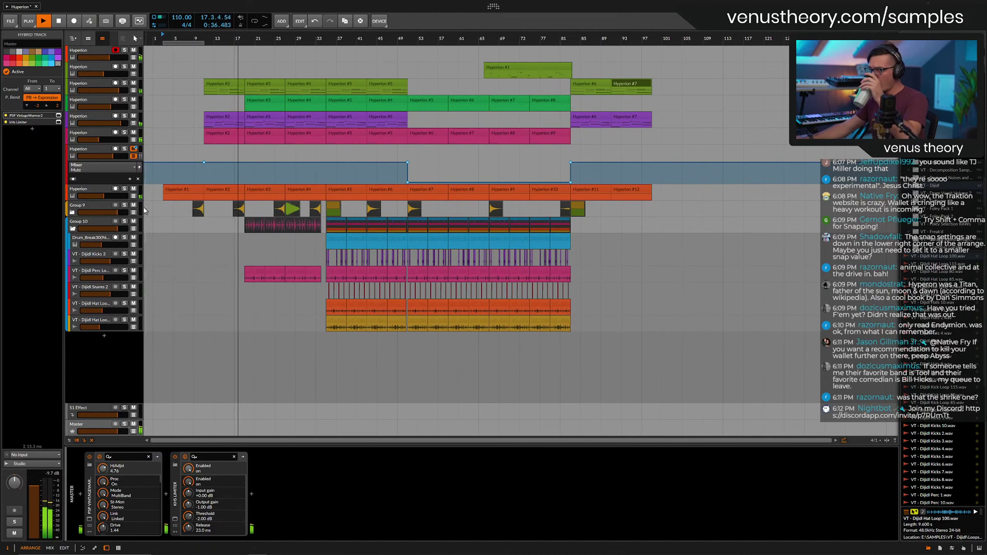
# Rebalance the two hat loop tracks in the drum group, setting Hat Loop 80's volume to about -18.5 dB.
pyautogui.moveTo(116, 211)
pyautogui.scroll(-1, 116, 211)
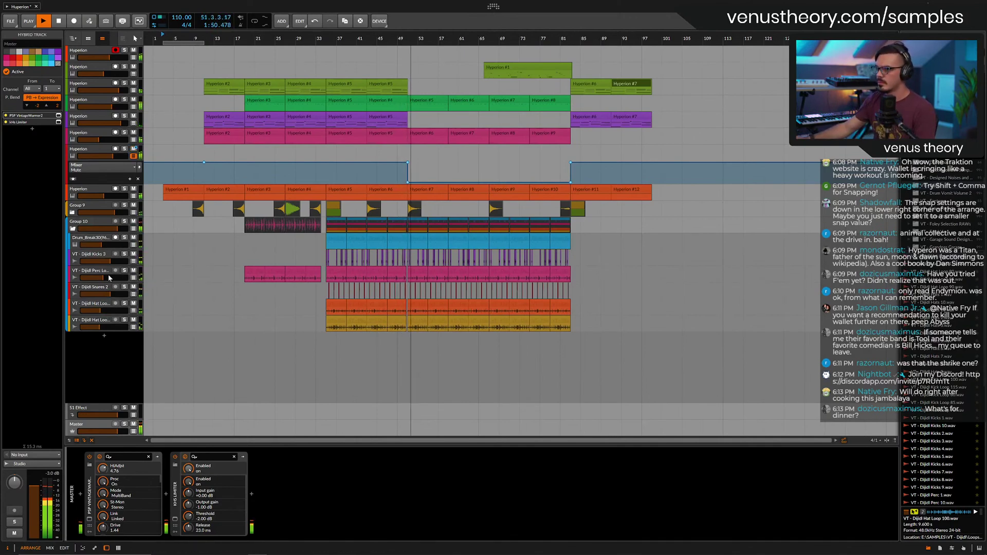
pyautogui.moveTo(103, 307); pyautogui.dragTo(115, 311)
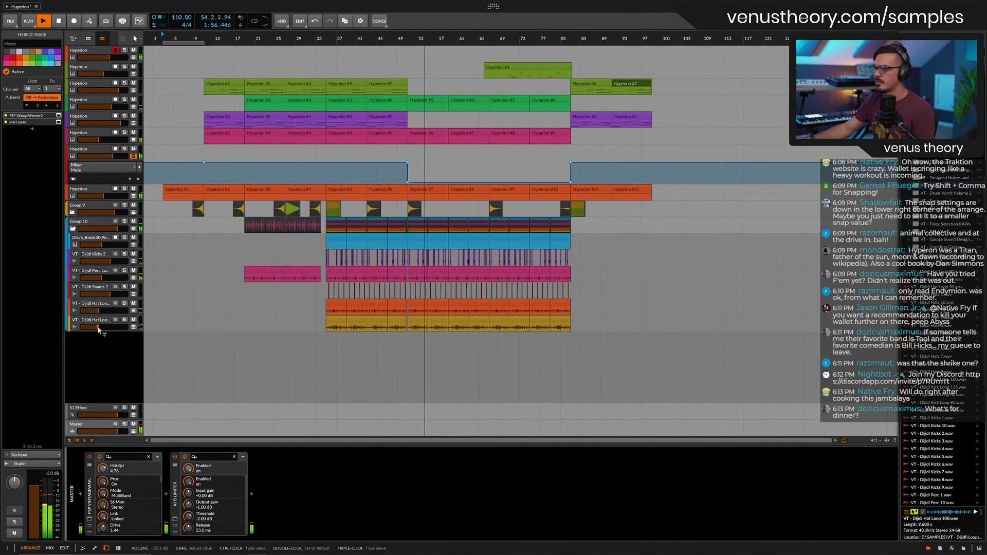
pyautogui.click(98, 311)
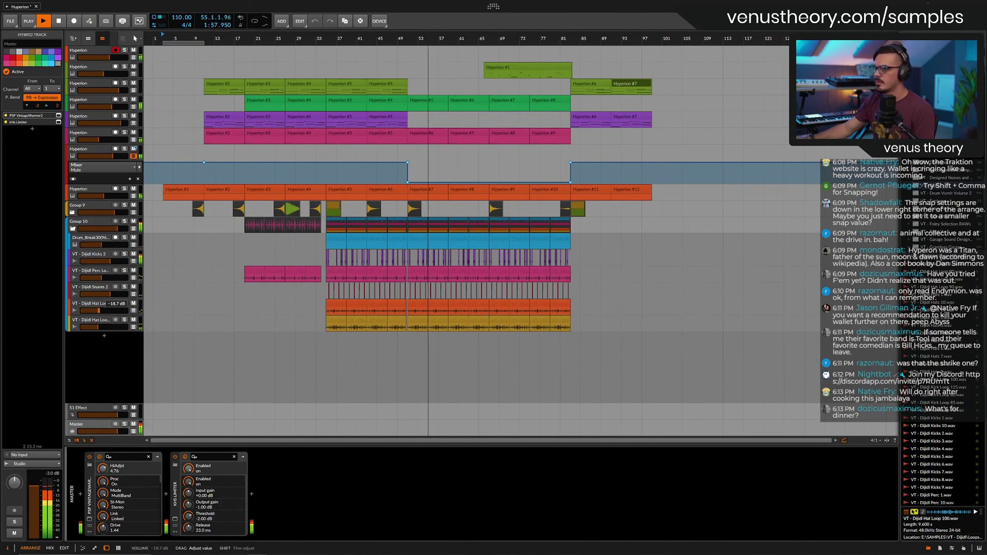
pyautogui.click(89, 307)
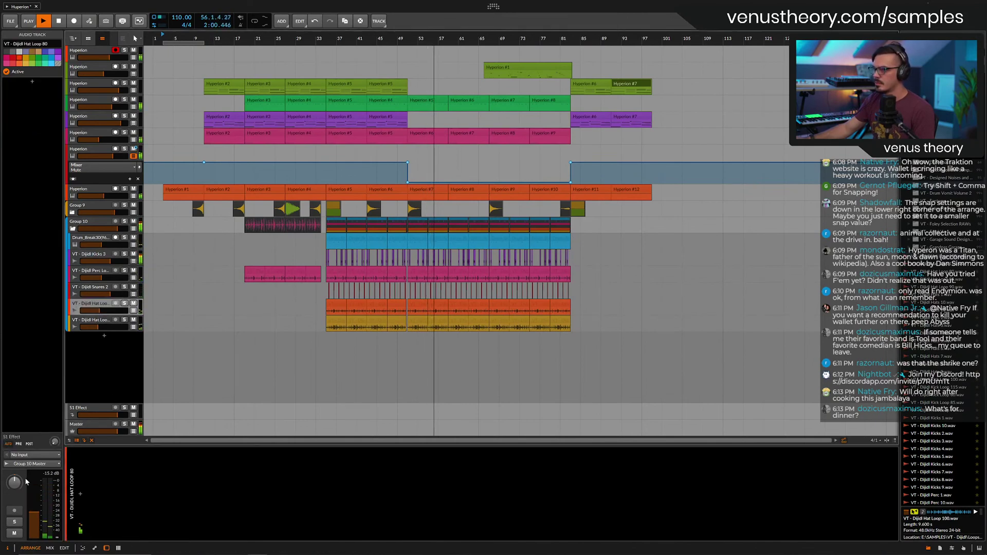
pyautogui.click(82, 328)
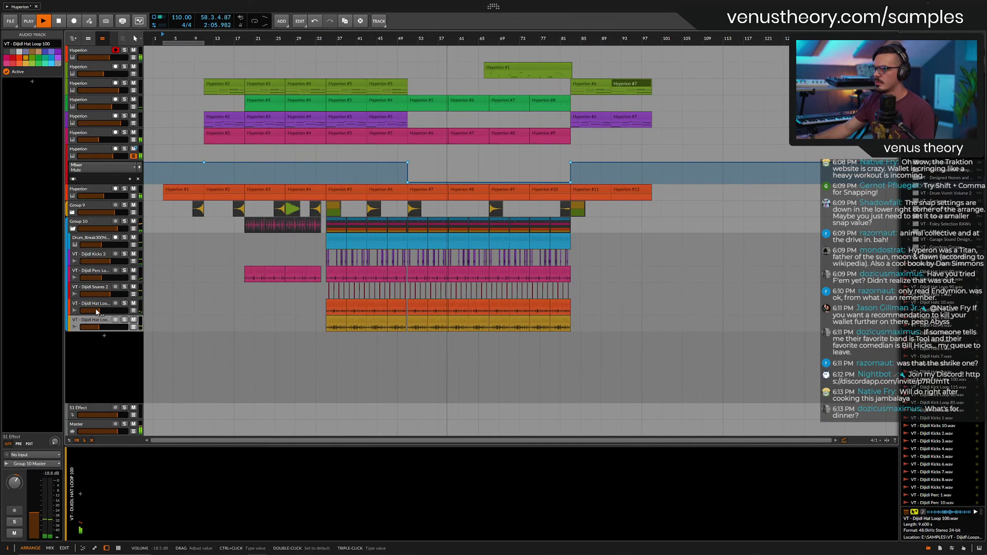
# Set the blend of the PSP FETpressor on Group 10 to 68.2 and close the plug-in.
pyautogui.click(90, 225)
pyautogui.click(58, 115)
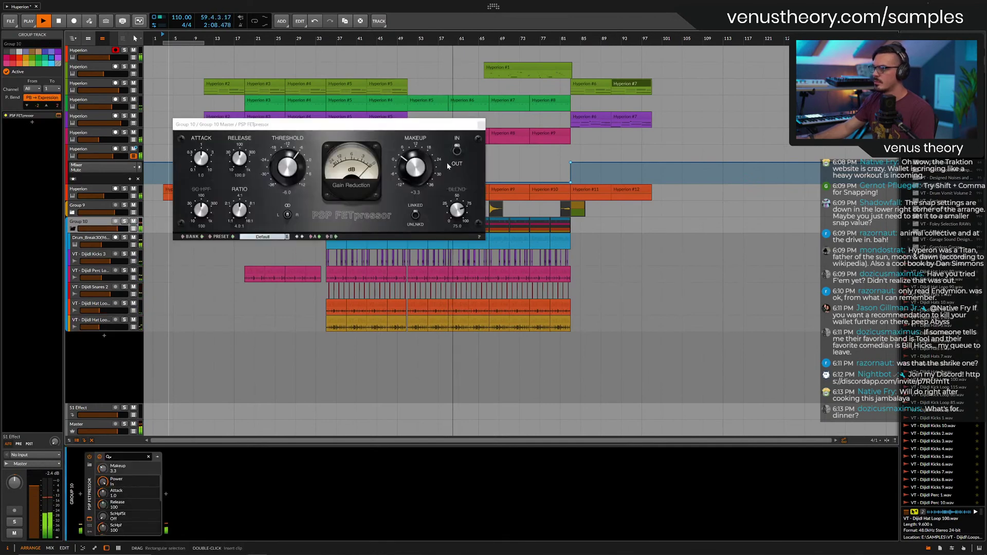
pyautogui.moveTo(457, 210); pyautogui.dragTo(459, 219)
pyautogui.click(481, 125)
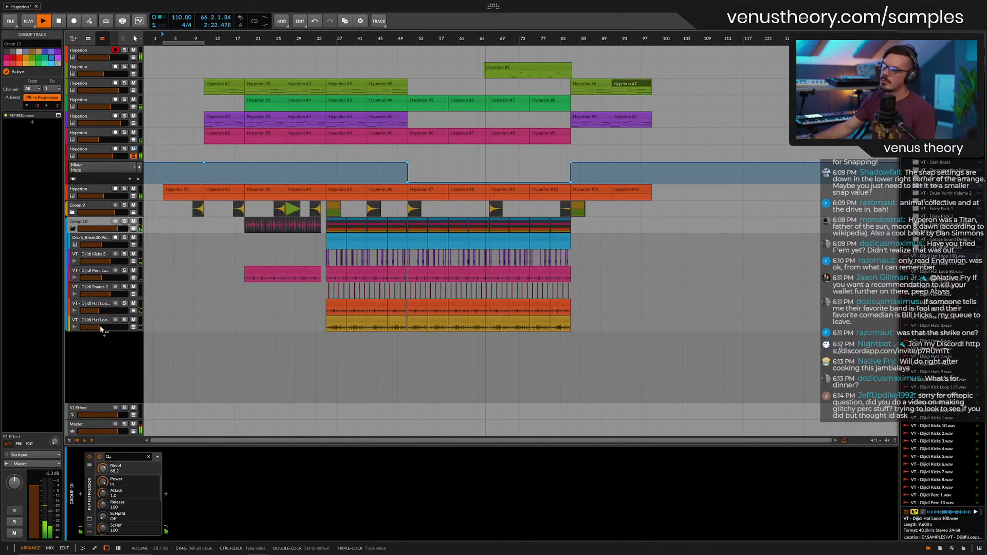
# Slightly lower the volumes of a hat loop track and the second Hyperion track.
pyautogui.moveTo(100, 310); pyautogui.dragTo(98, 310)
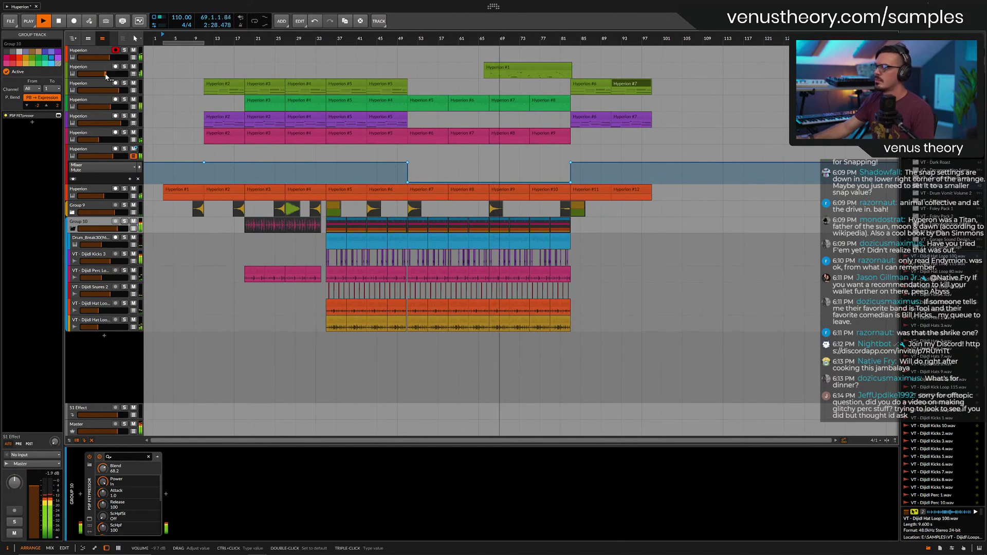
pyautogui.moveTo(107, 76); pyautogui.dragTo(104, 76)
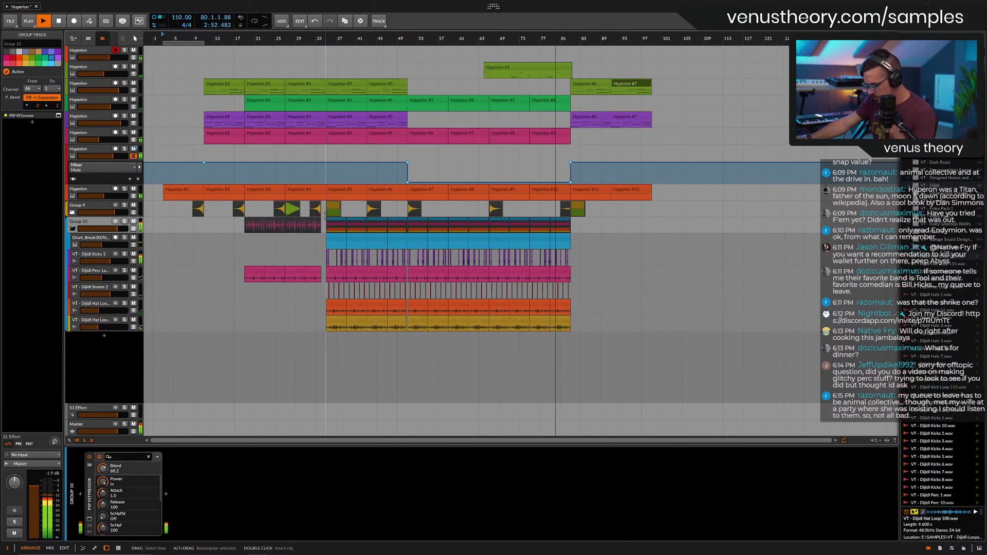
# Expand Group 9 and select the Impact 12 clip at bar 81.
pyautogui.click(73, 212)
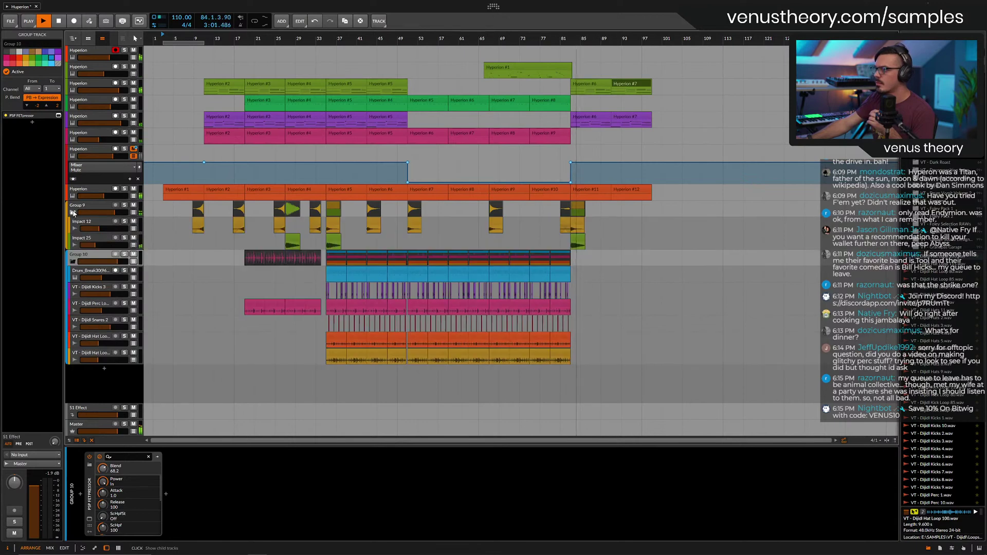
pyautogui.click(566, 222)
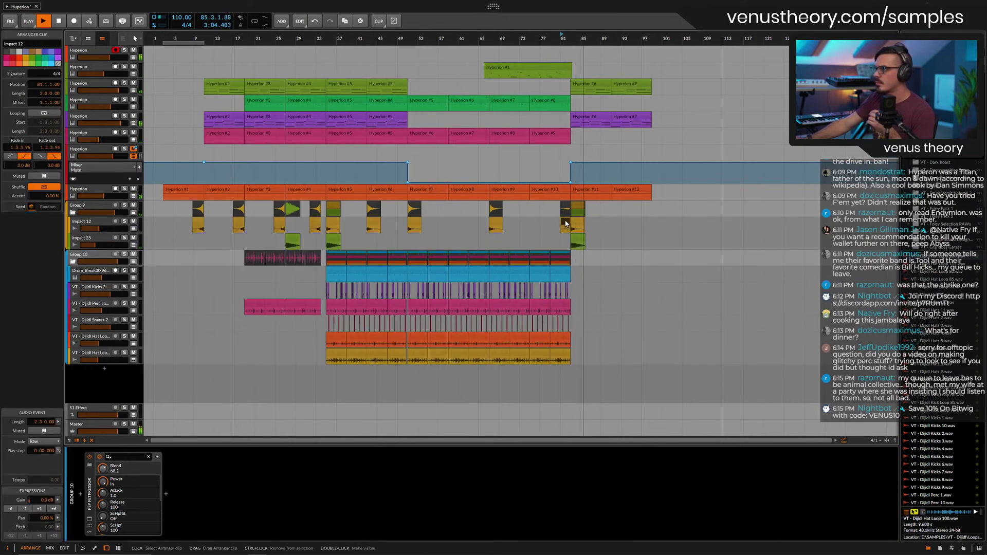
# Adjust the low-mid and high-mid bands of the ChannelQ in the top Hyperion track's PSP InfiniStrip, and close the plug-in.
pyautogui.click(87, 50)
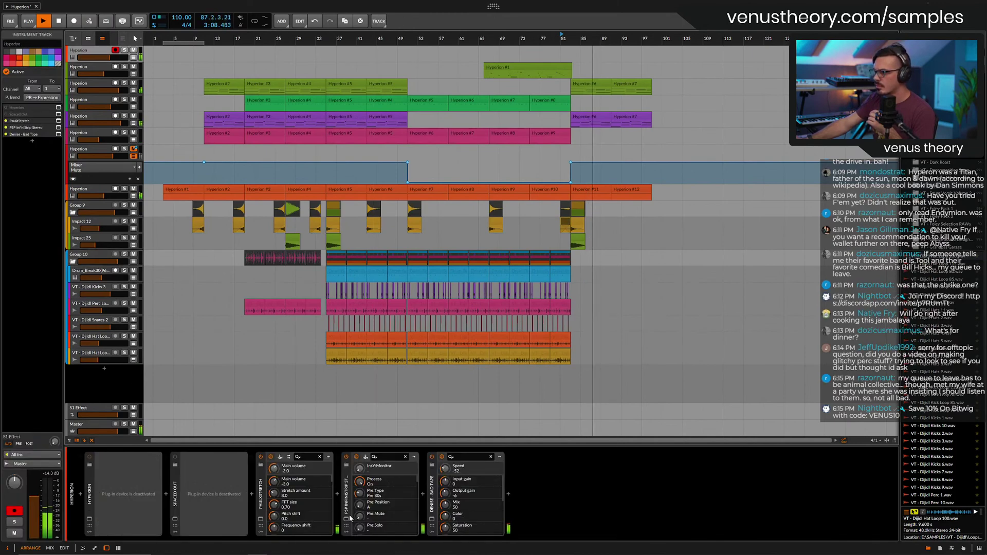
pyautogui.click(365, 456)
pyautogui.click(292, 163)
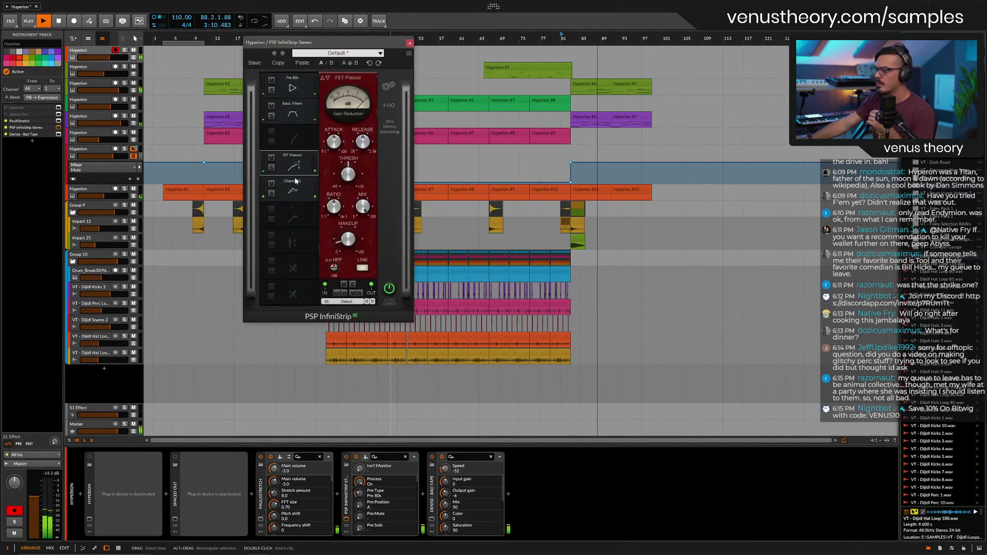
pyautogui.click(292, 190)
pyautogui.moveTo(344, 190); pyautogui.dragTo(343, 203)
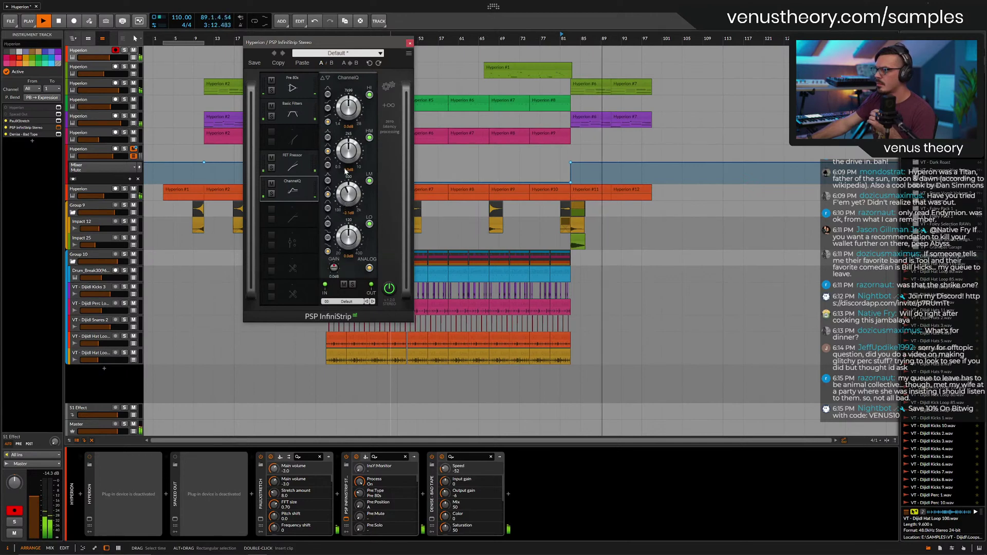
pyautogui.moveTo(346, 163); pyautogui.dragTo(345, 160)
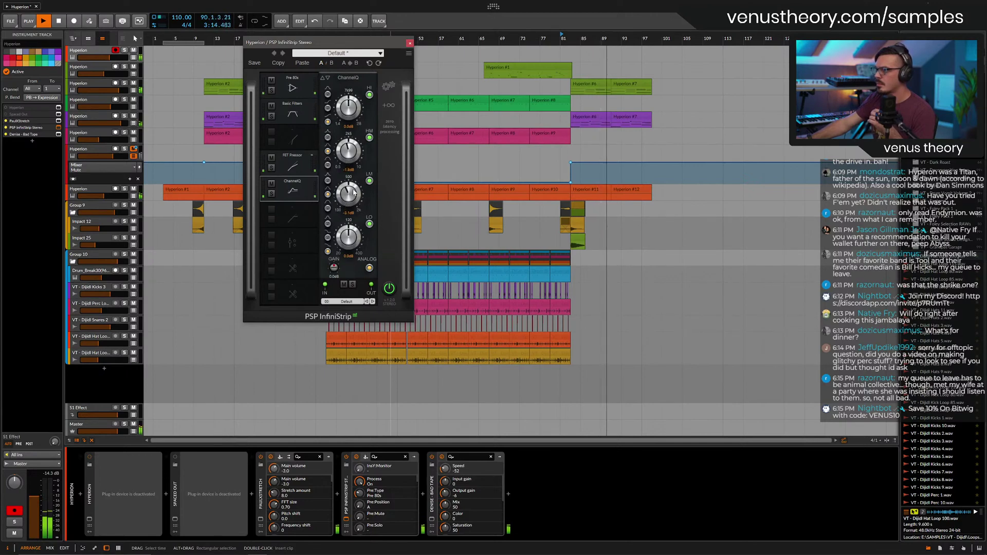
pyautogui.moveTo(347, 193); pyautogui.dragTo(348, 196)
pyautogui.click(410, 43)
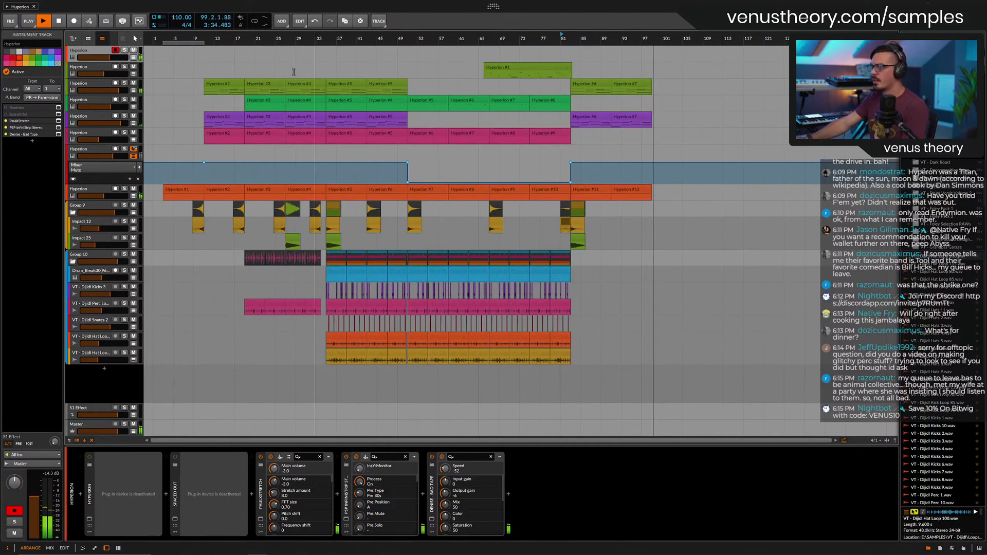
# Stop playback, mute the top Hyperion track and set its volume to about -3.6 dB.
pyautogui.press('space')
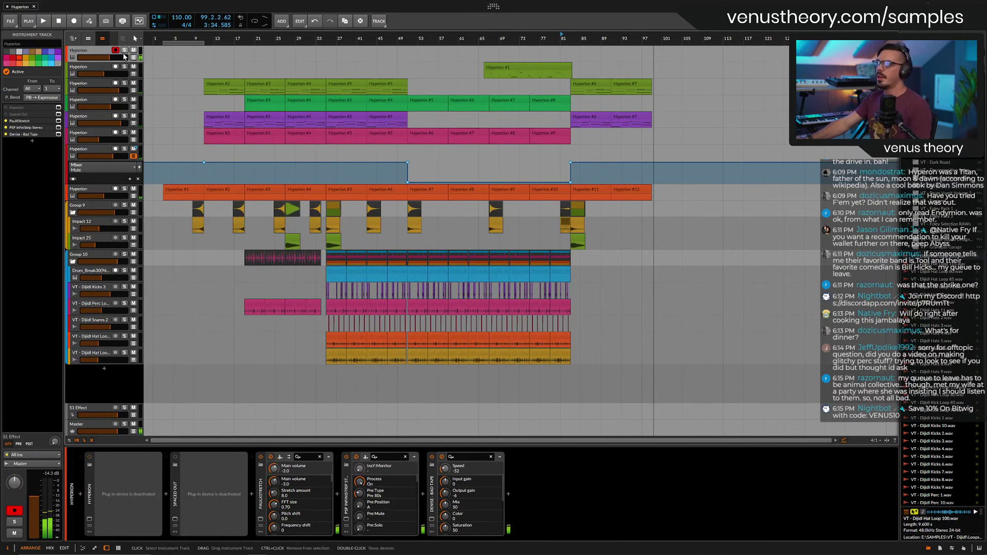
pyautogui.moveTo(123, 57); pyautogui.dragTo(104, 58)
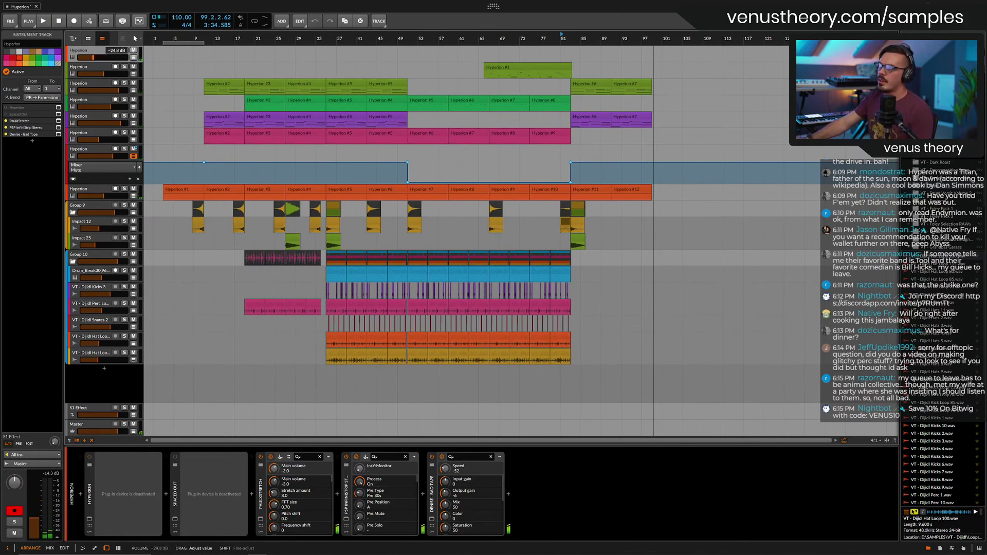
pyautogui.click(133, 50)
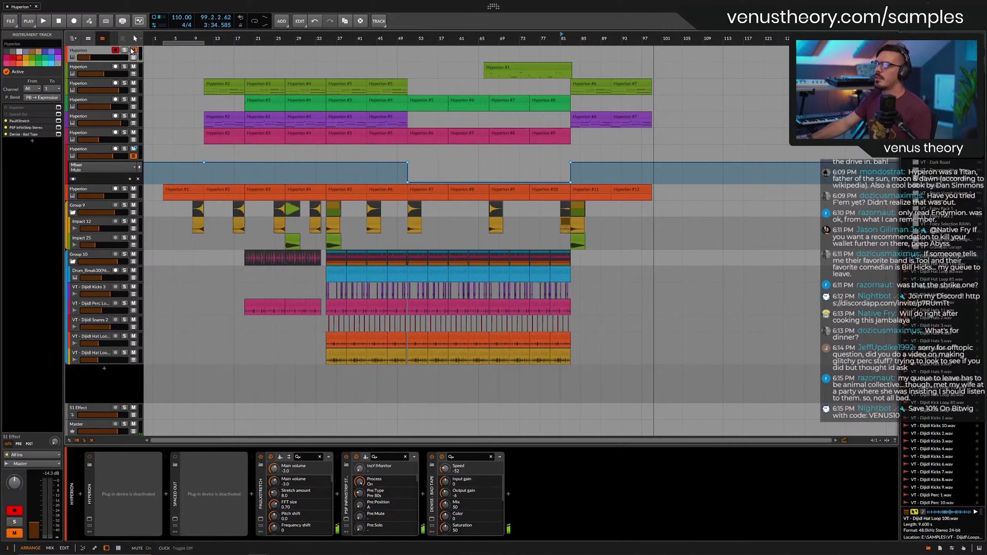
pyautogui.moveTo(123, 57); pyautogui.dragTo(113, 57)
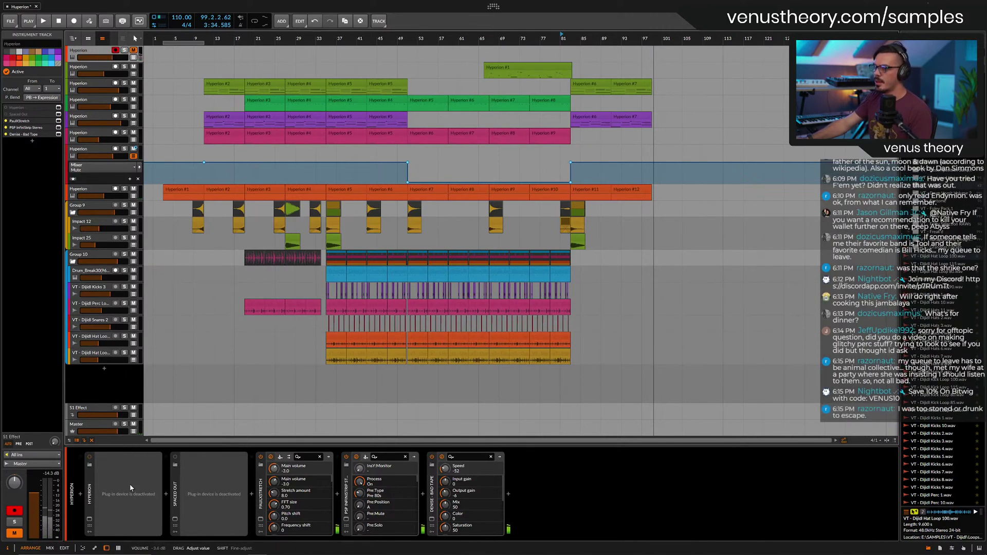
# Switch to the Chrome window with the Hyperion pages and show Tracktion's Hyperion product page.
pyautogui.moveTo(135, 553)
pyautogui.click(180, 549)
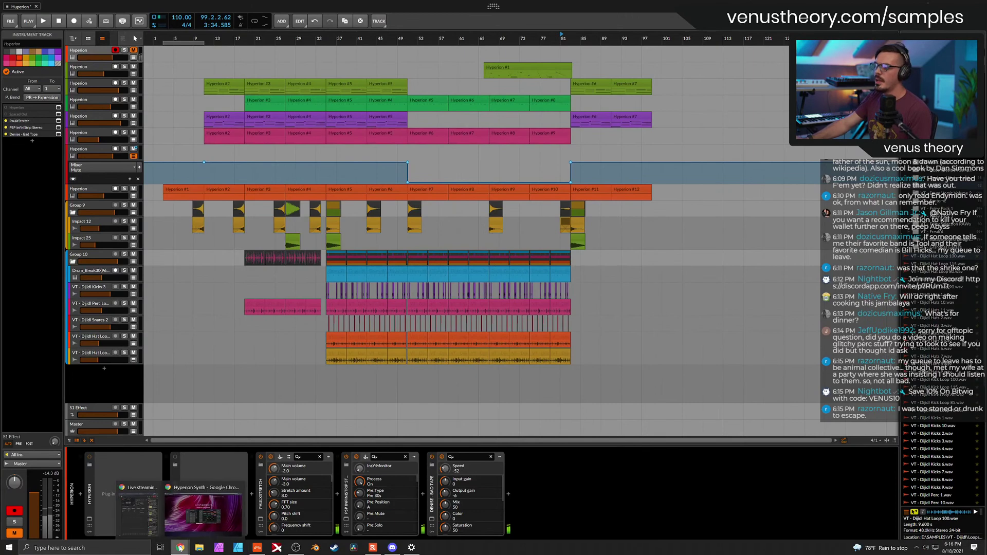
pyautogui.click(177, 526)
pyautogui.click(137, 6)
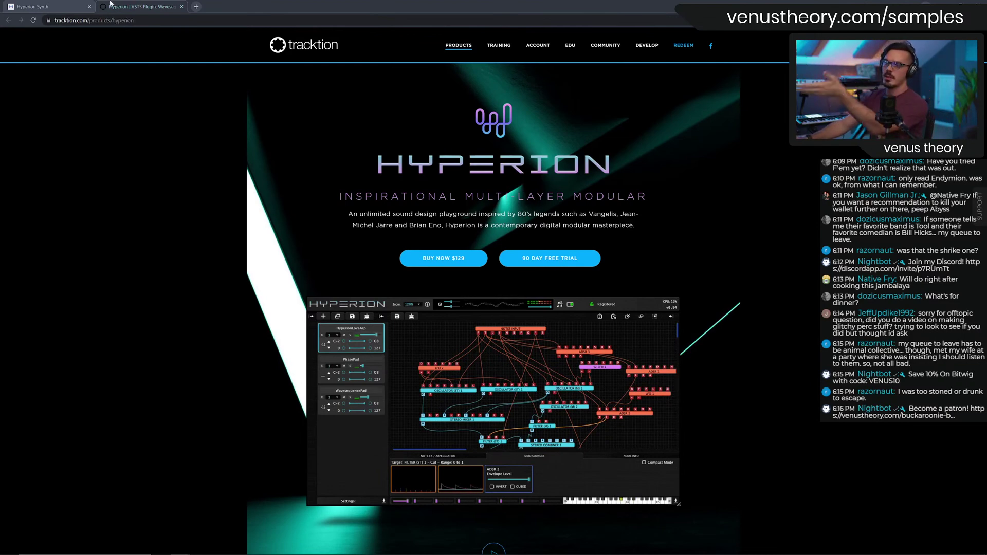
# Look through the Hyperion Synth home page and its Features page, and return to the home page.
pyautogui.click(63, 5)
pyautogui.scroll(-15, 323, 157)
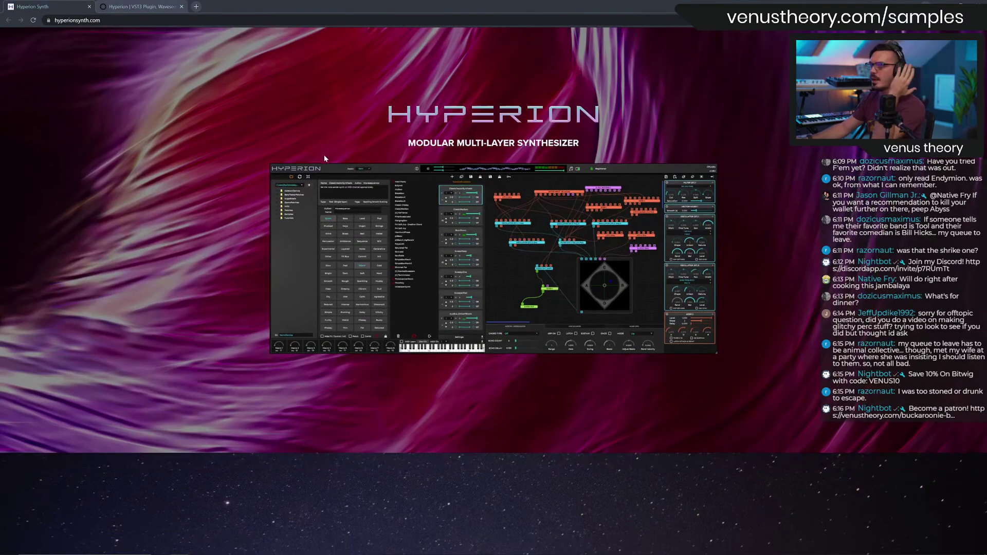
pyautogui.scroll(-8, 350, 204)
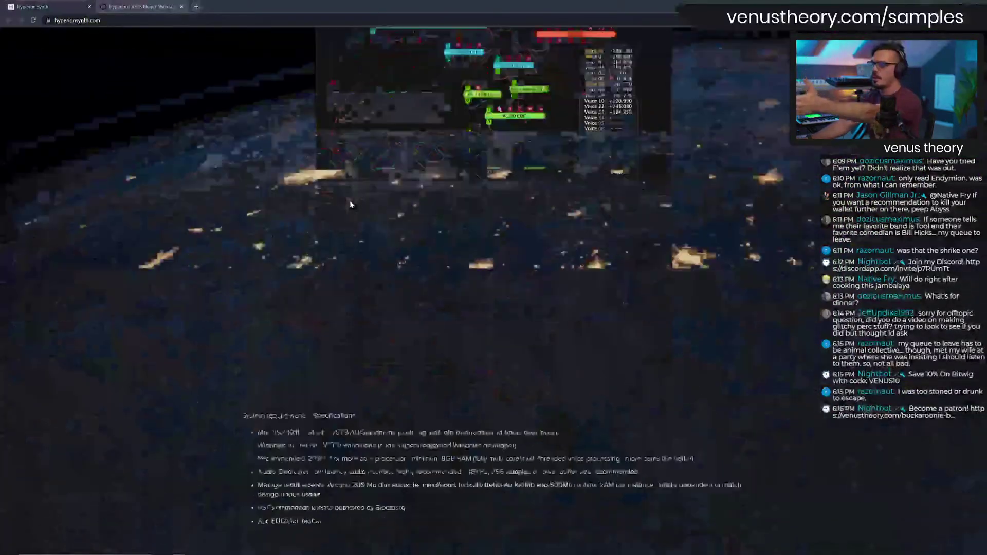
pyautogui.scroll(20, 374, 235)
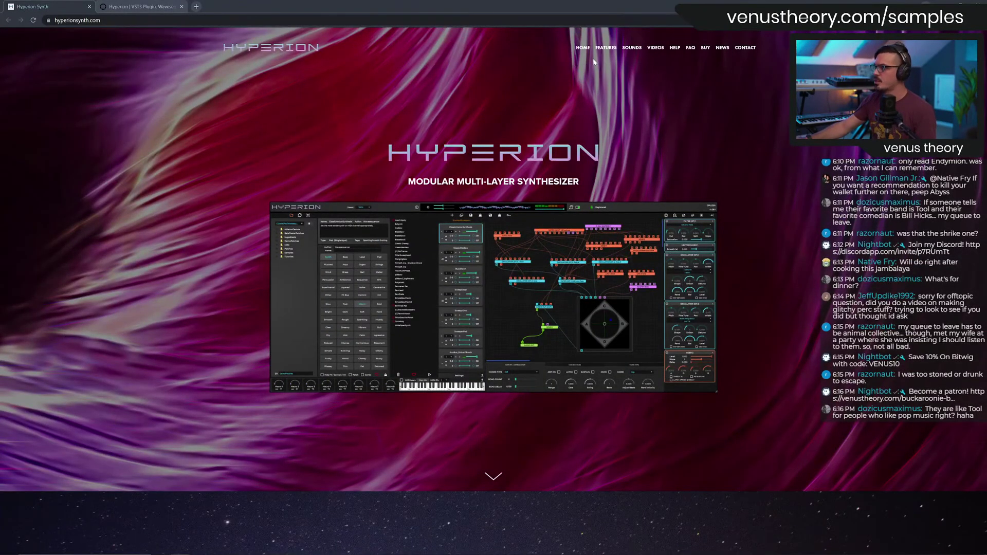
pyautogui.click(605, 48)
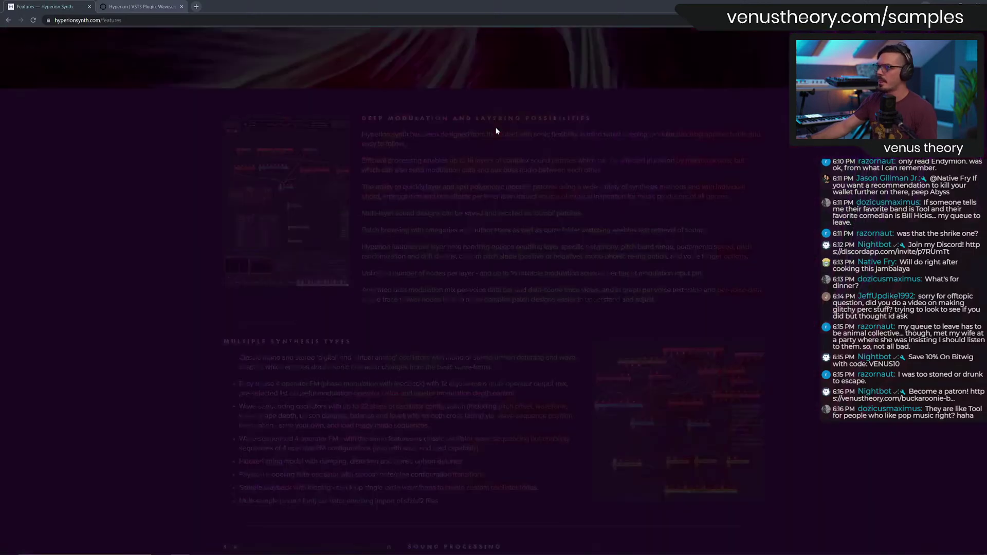
pyautogui.scroll(-7, 497, 144)
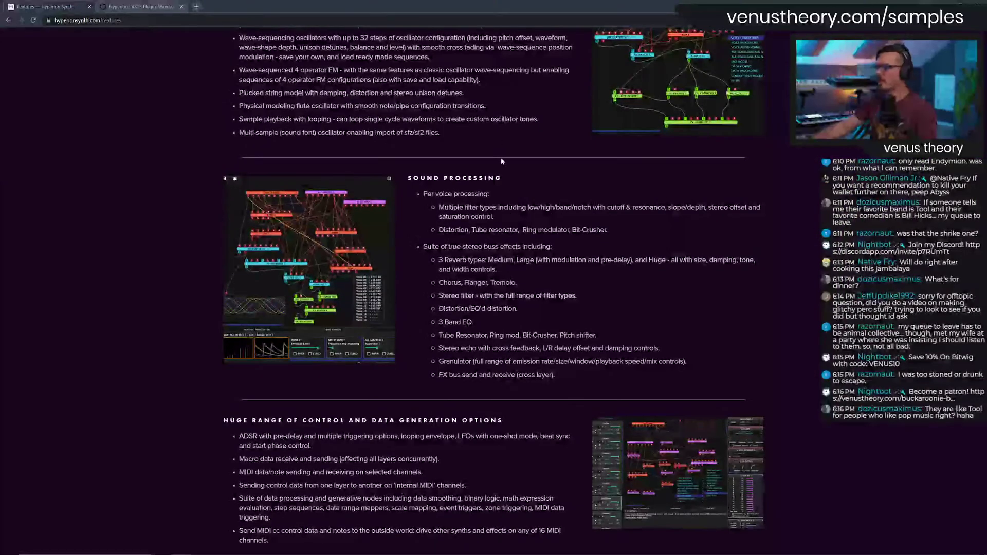
pyautogui.scroll(7, 501, 161)
pyautogui.click(584, 47)
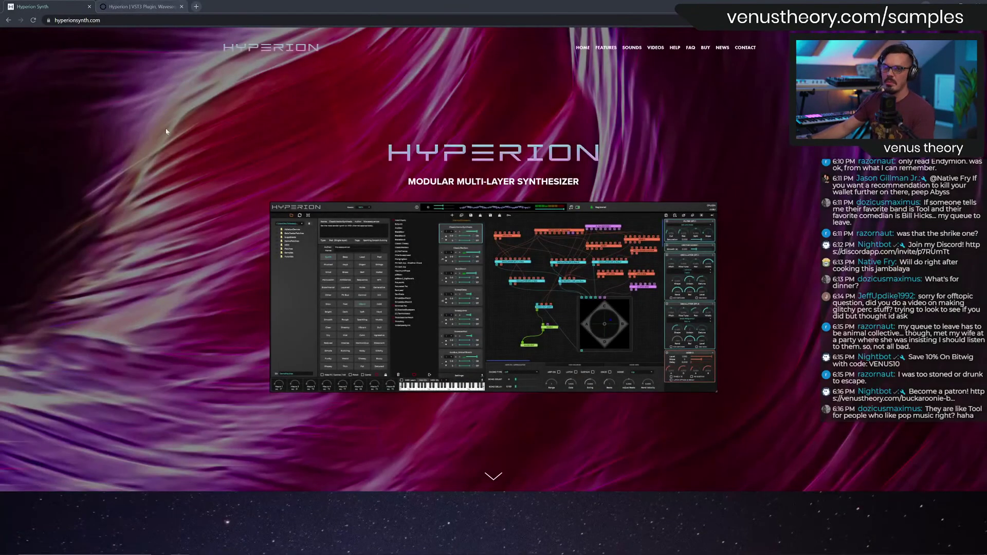
# Return to Tracktion's Hyperion product page and open the 90 Day Free Trial offer.
pyautogui.click(118, 6)
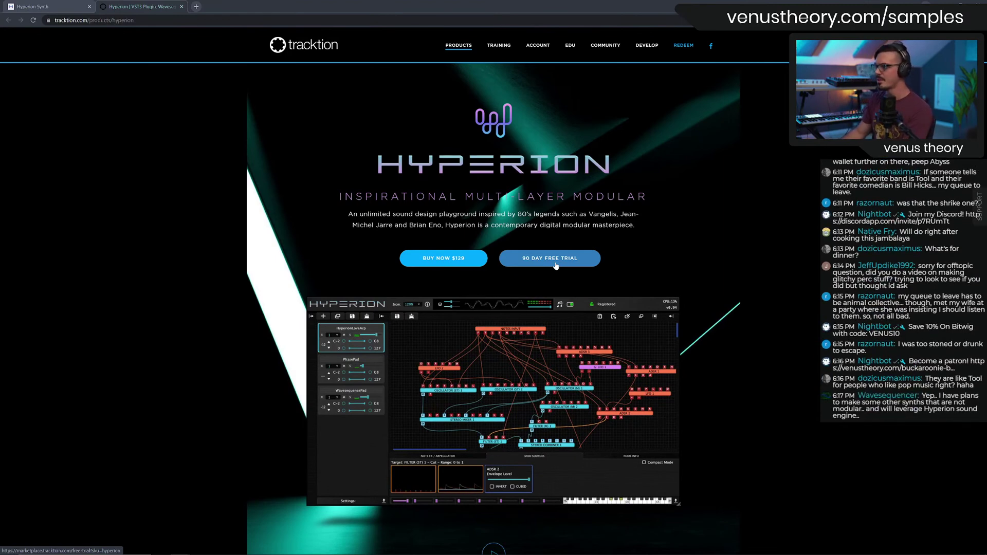
pyautogui.click(555, 265)
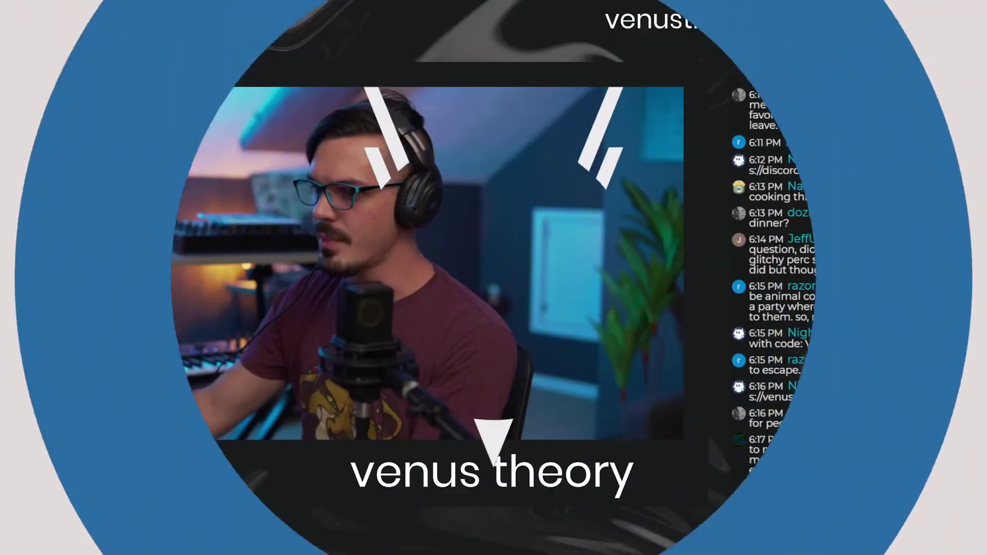